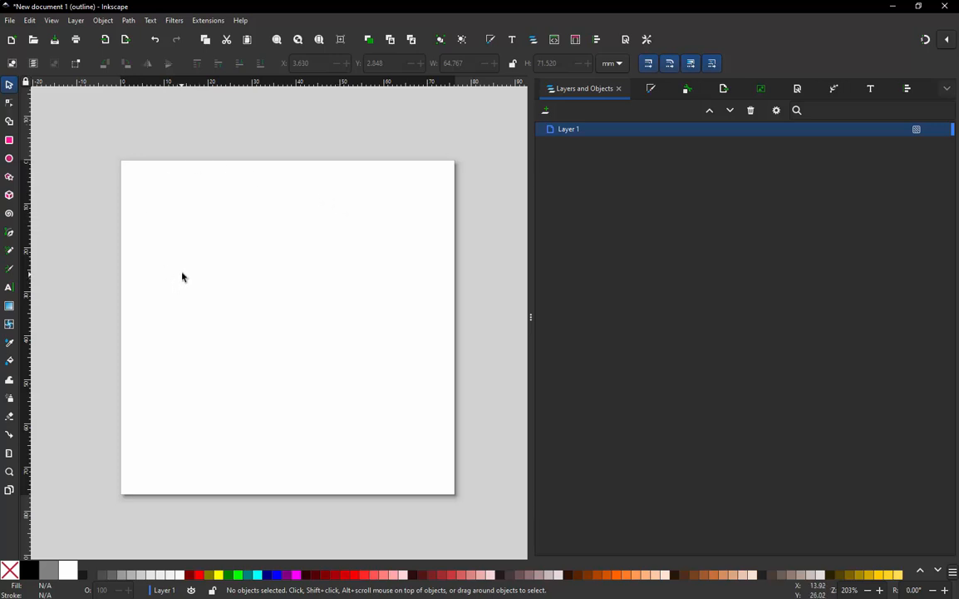
Step: Open the document properties and review the page's size and unit settings
left_click(946, 89)
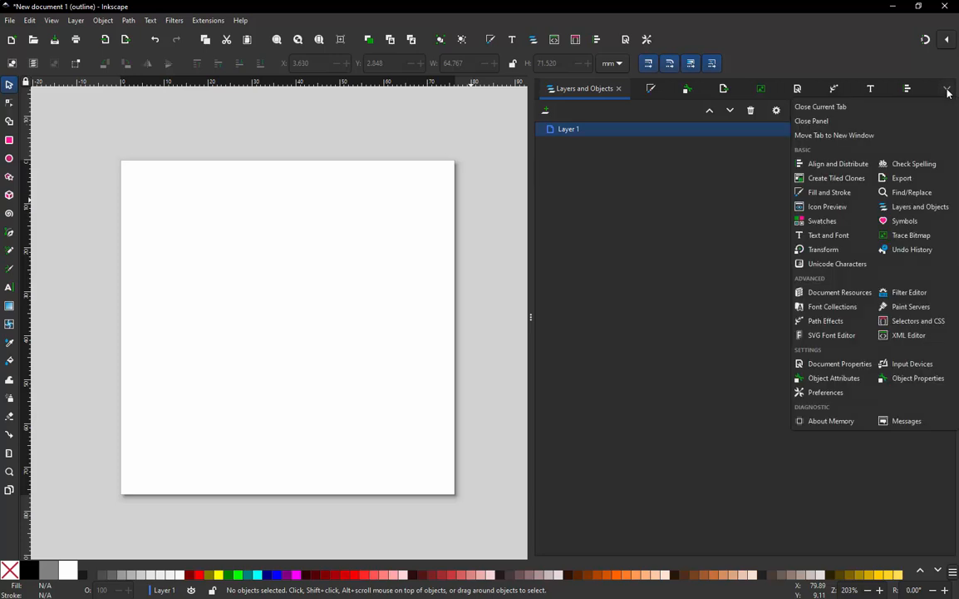
left_click(842, 364)
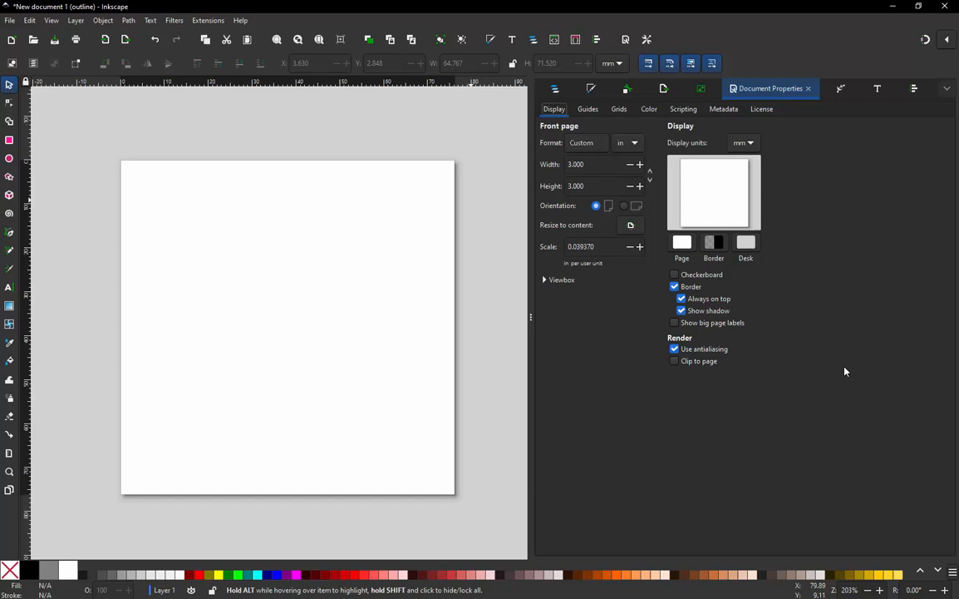
left_click(626, 151)
left_click(625, 148)
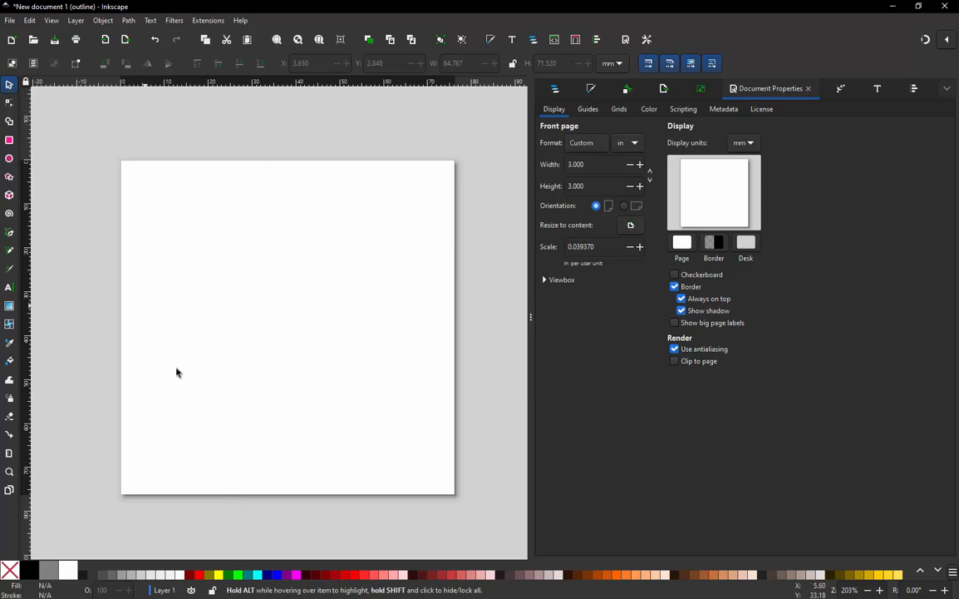
Step: Import the image Heart Crossover.jpg, embedded, with DPI from file and rendering mode None (auto)
left_click(10, 21)
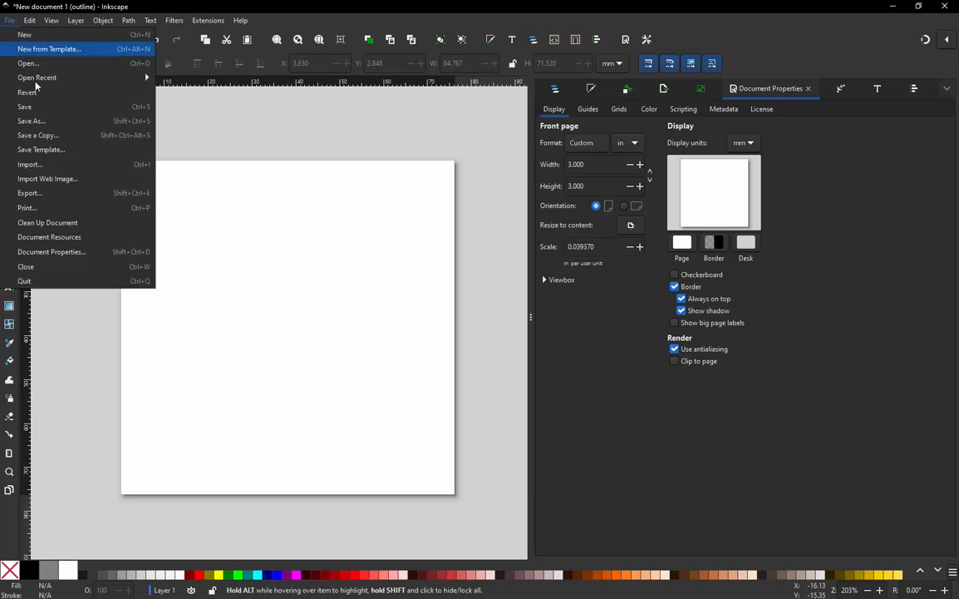
left_click(52, 166)
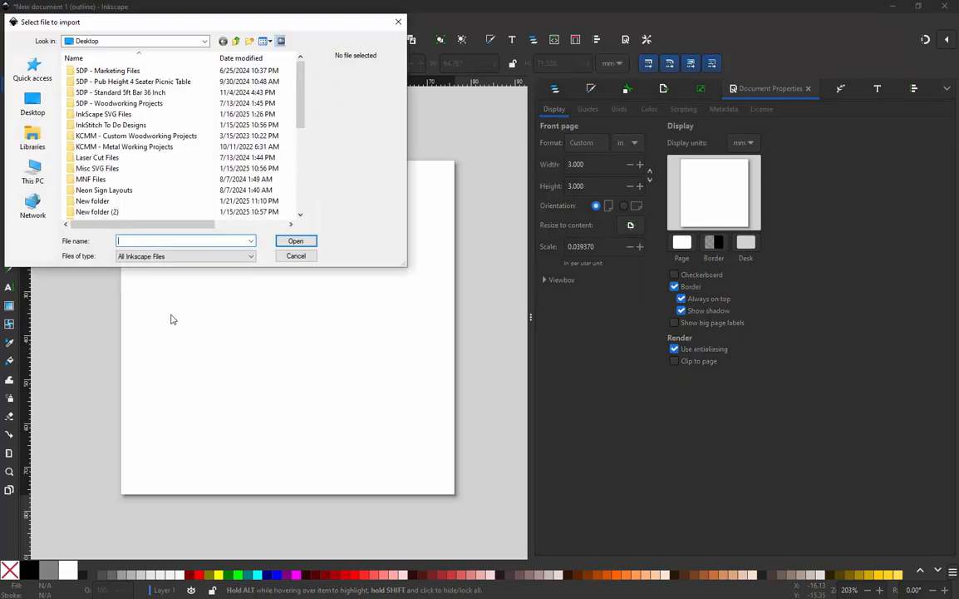
type("hea")
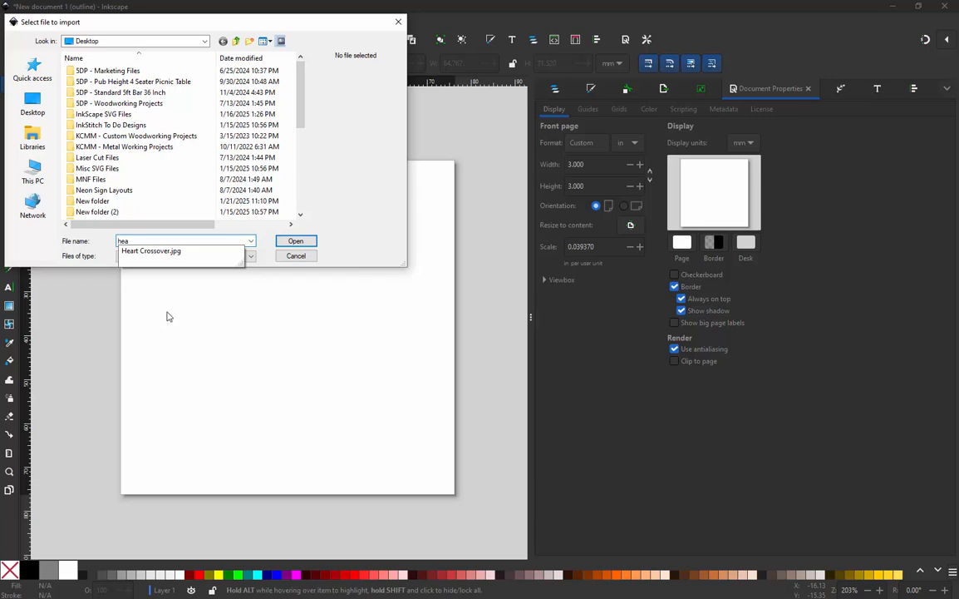
left_click(149, 252)
left_click(295, 241)
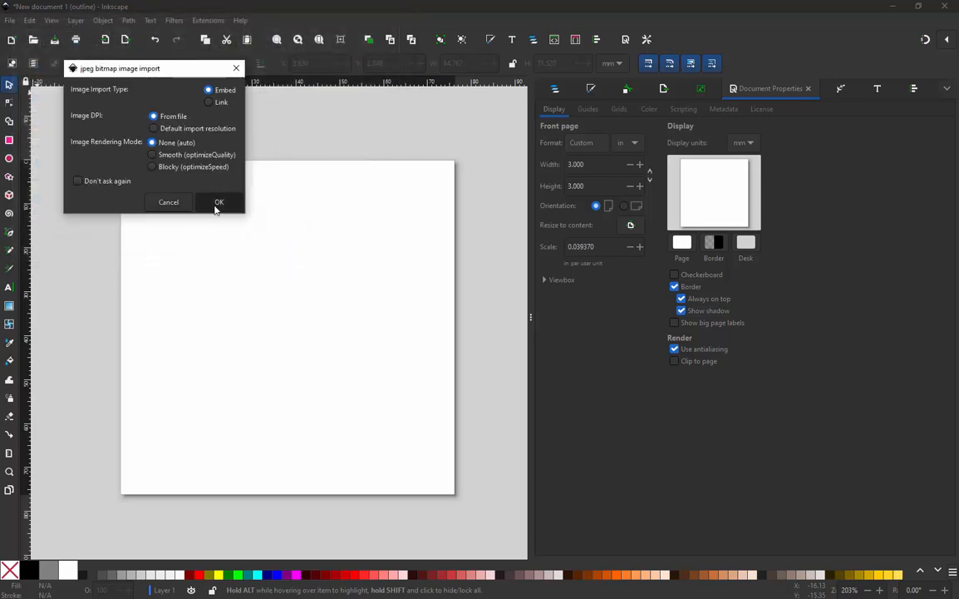
left_click(215, 206)
scroll(220, 277, "down", 4, "ctrl")
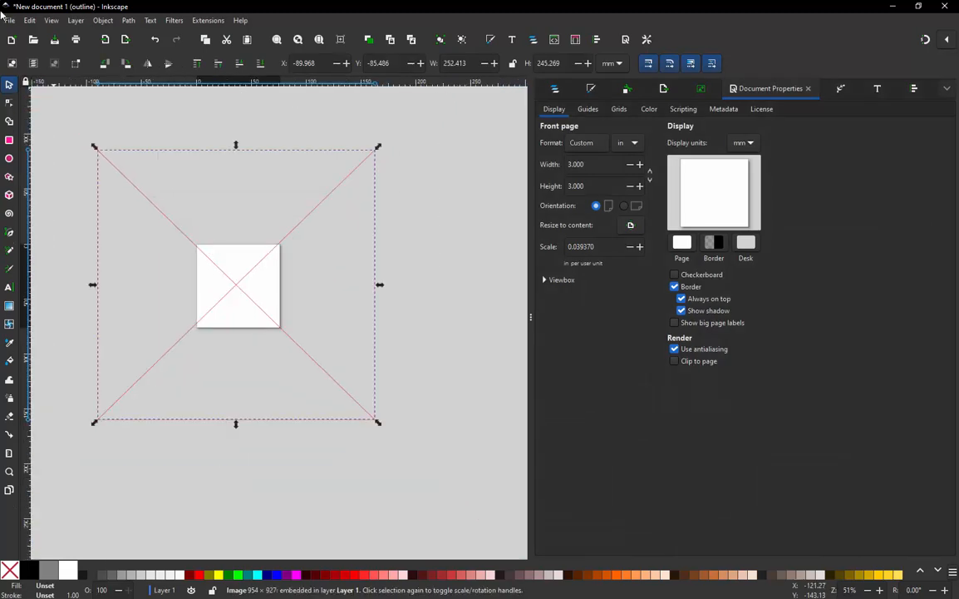
Step: Set the canvas display mode to Normal
left_click(51, 21)
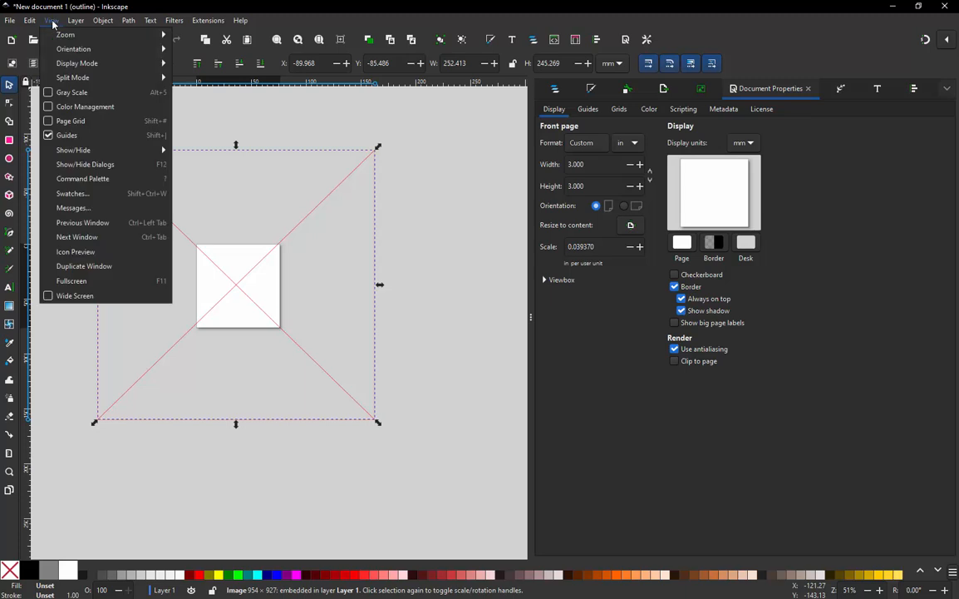
mouse_move(98, 63)
left_click(195, 61)
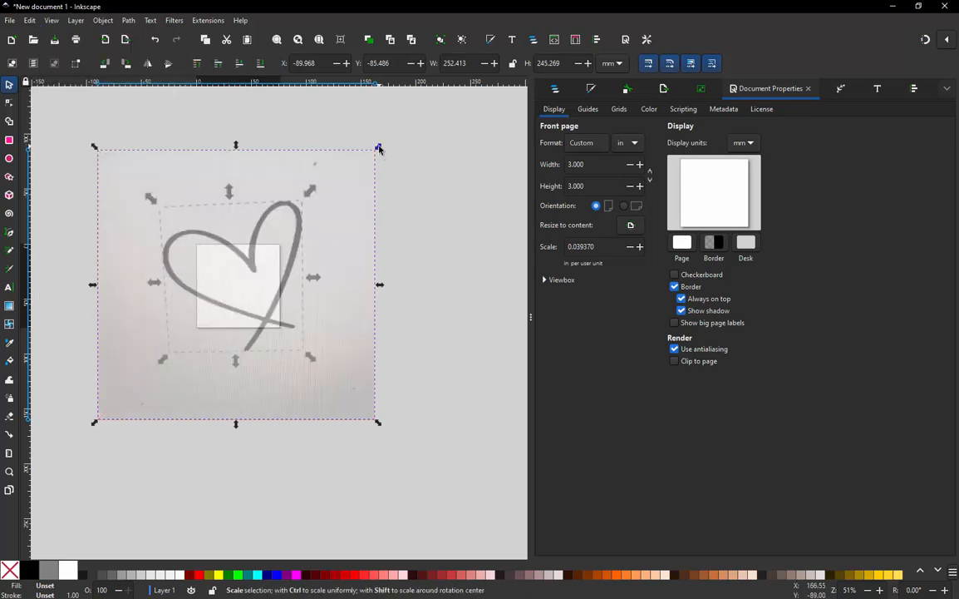
Step: Scale the imported heart image to about 112.6 by 109.4 mm and move the heart onto the page
left_click_drag(378, 148, 240, 257)
scroll(232, 277, "up", 1)
scroll(234, 279, "up", 2)
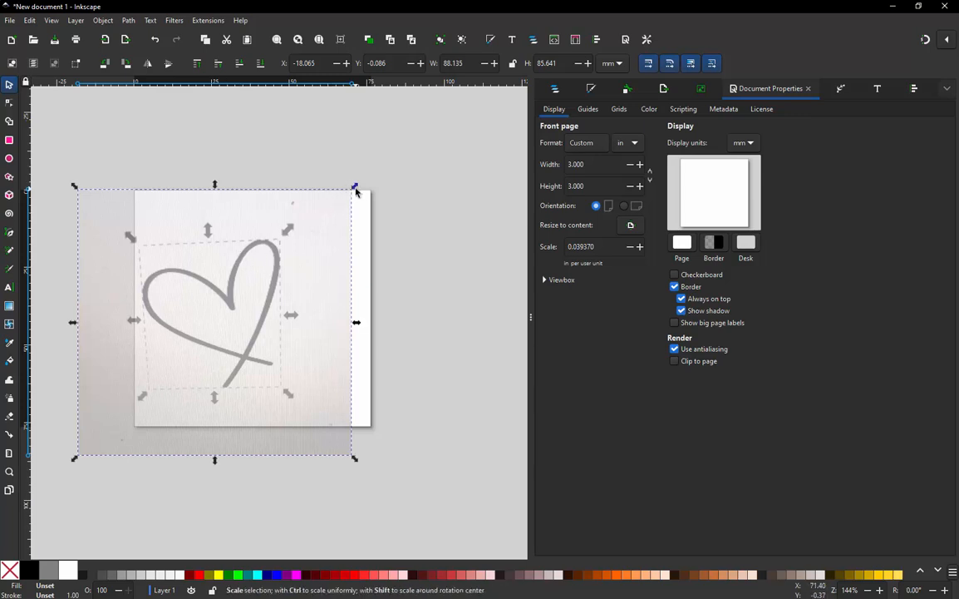
left_click_drag(354, 188, 431, 112)
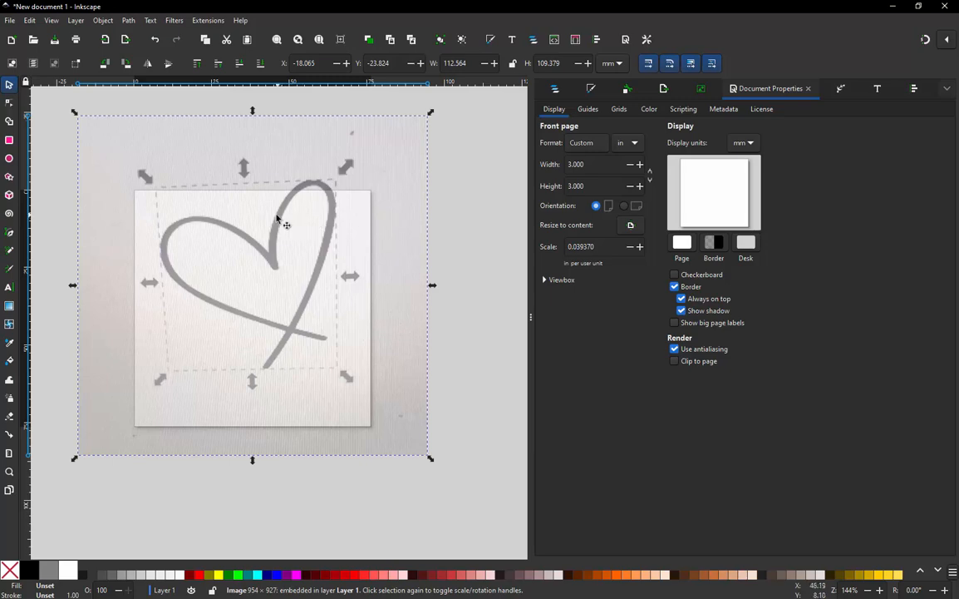
left_click_drag(278, 224, 274, 257)
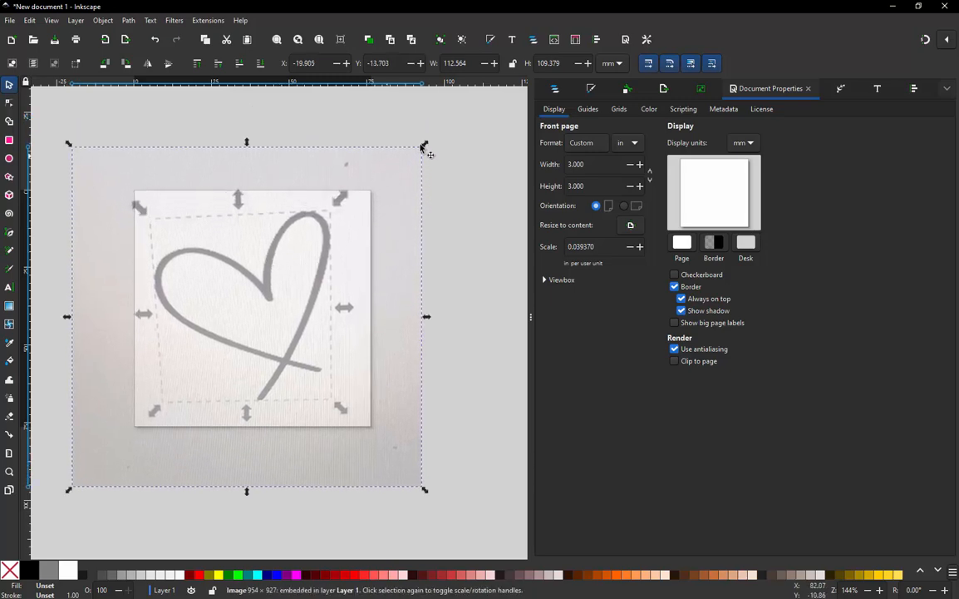
Step: Enlarge the image to about 128.7 by 125 mm and reposition it so the heart nearly fills the page
left_click_drag(424, 145, 457, 112)
left_click_drag(327, 182, 329, 215)
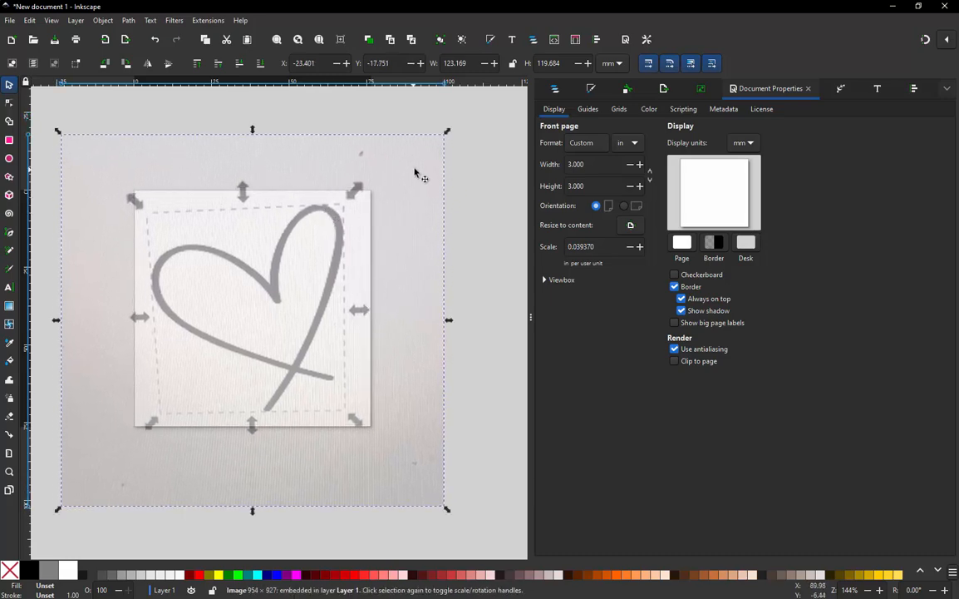
left_click_drag(447, 135, 463, 114)
left_click_drag(354, 212, 341, 221)
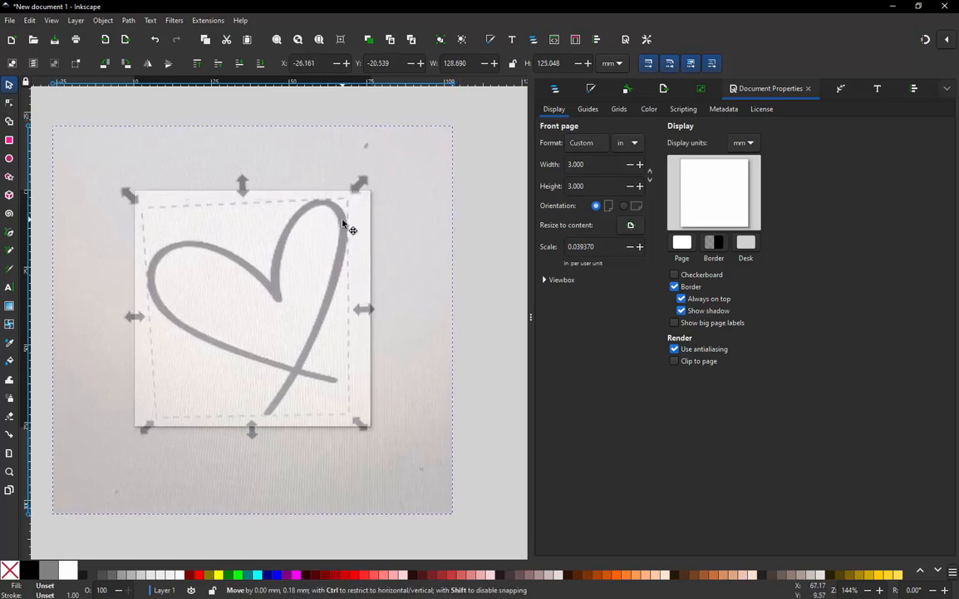
Step: Shrink the image in two passes to about 66 by 64 mm, moving it back over the page each time
left_click_drag(456, 123, 379, 210)
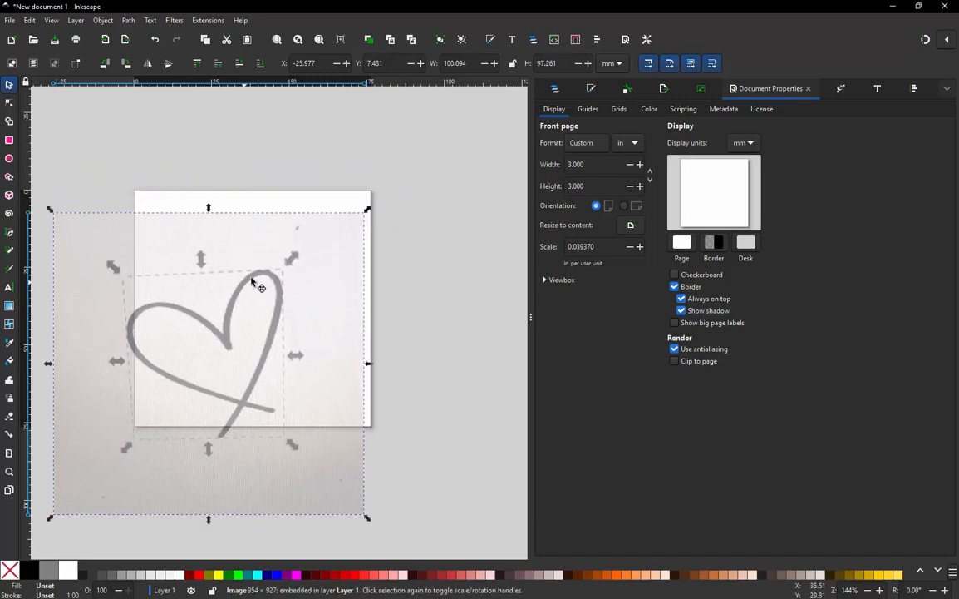
left_click_drag(249, 279, 260, 276)
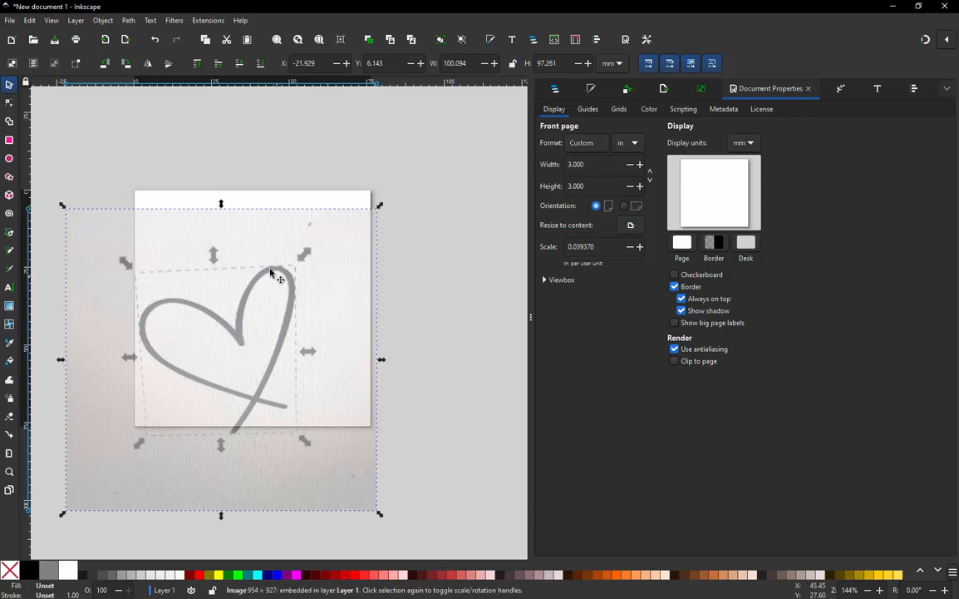
left_click_drag(270, 268, 301, 232)
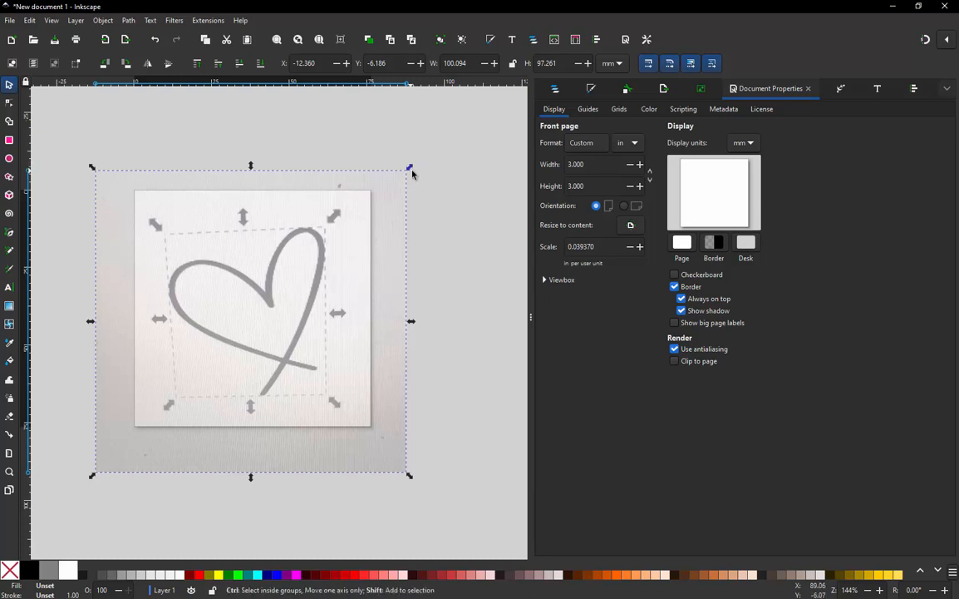
left_click_drag(408, 172, 248, 323)
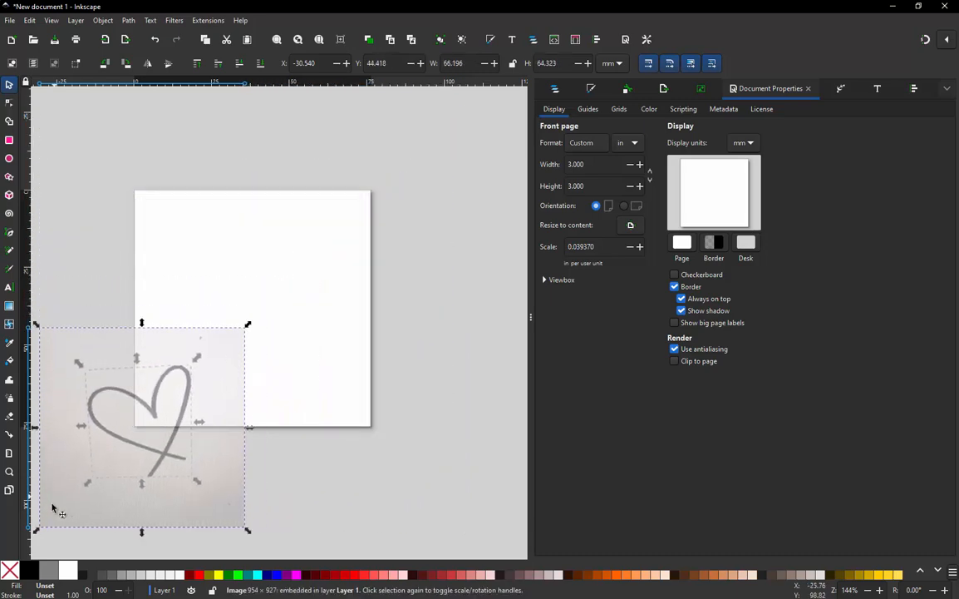
left_click_drag(158, 401, 265, 291)
Step: Enlarge the image to about 132.3 by 128.5 mm, centre the heart on the page and deselect it
left_click_drag(357, 213, 455, 115)
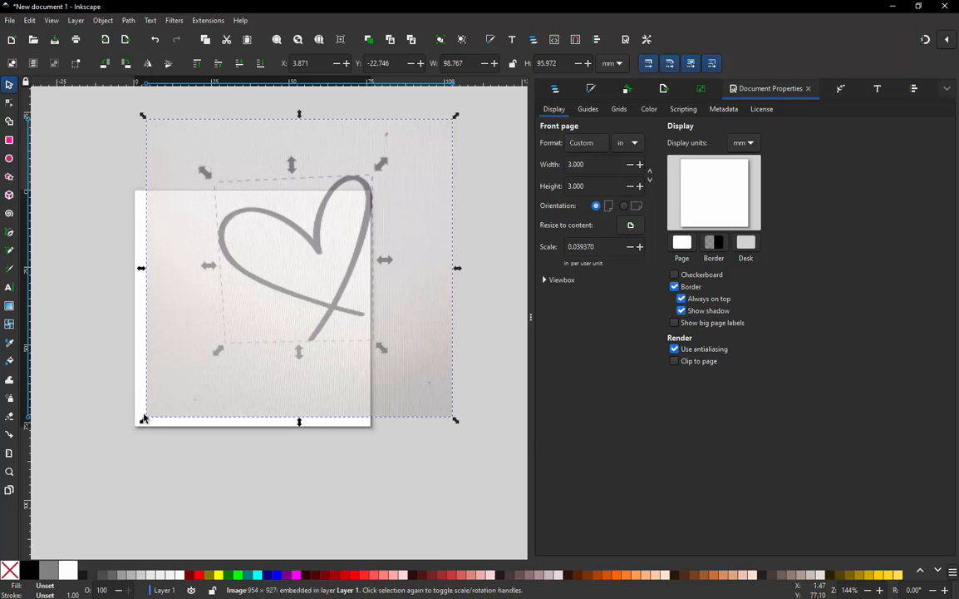
left_click_drag(311, 245, 272, 305)
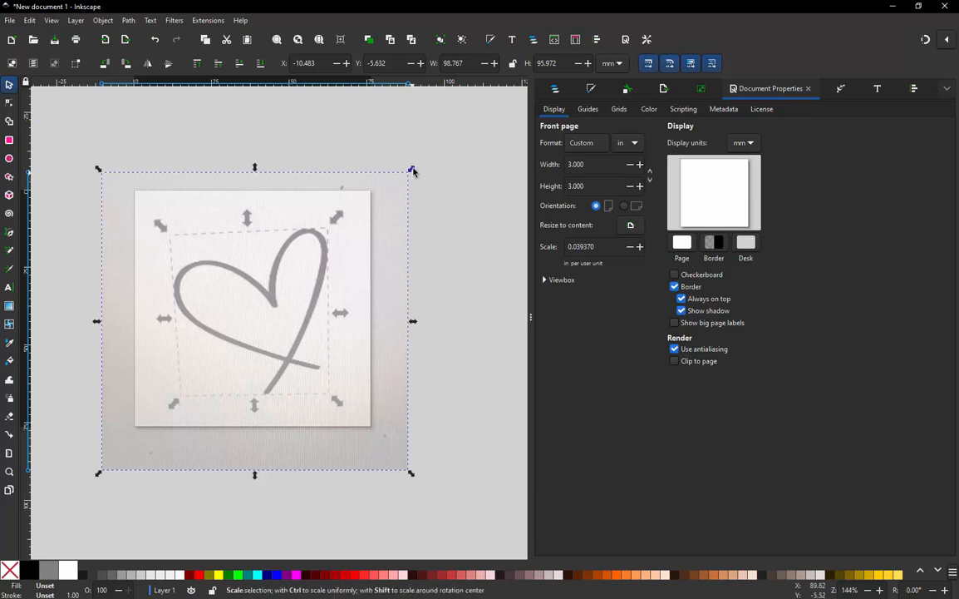
left_click_drag(414, 170, 457, 108)
left_click(350, 100)
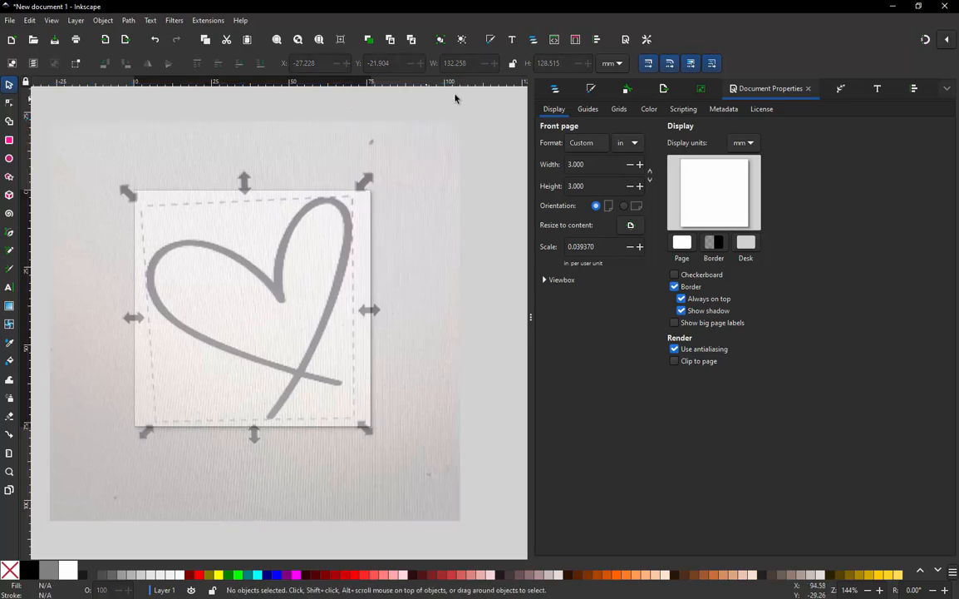
Step: Expand Layer 1 in the list of layers and objects and select image1
key("ctrl+shift+l")
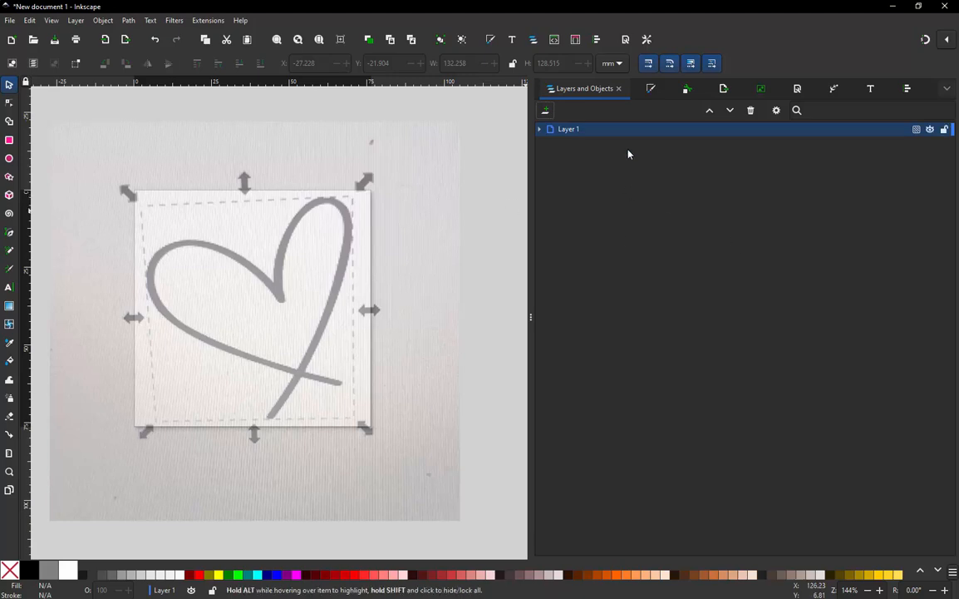
left_click(540, 130)
left_click(577, 143)
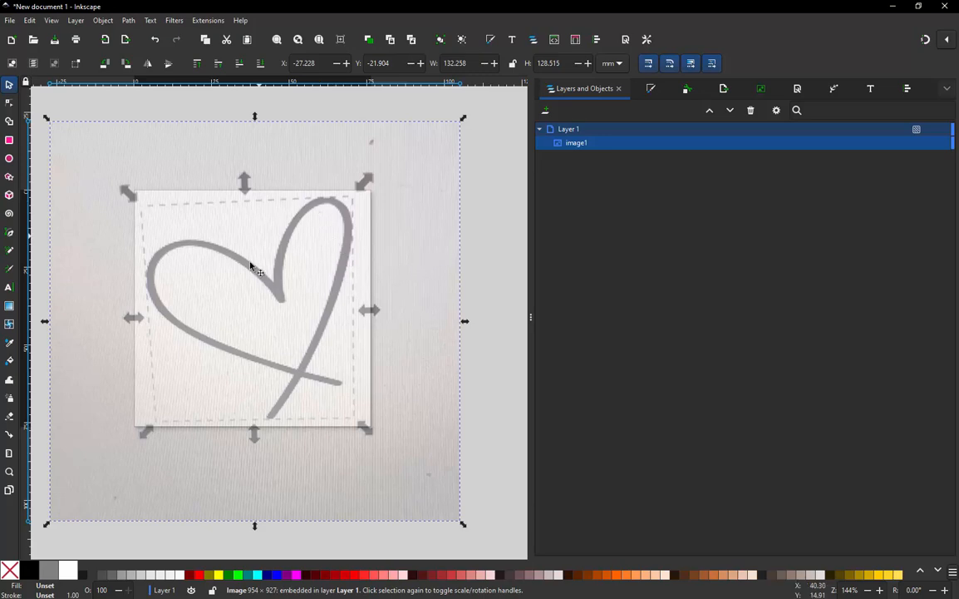
Step: Toggle Layer 1's visibility off and on, and inspect its opacity and blend mode settings
left_click(931, 131)
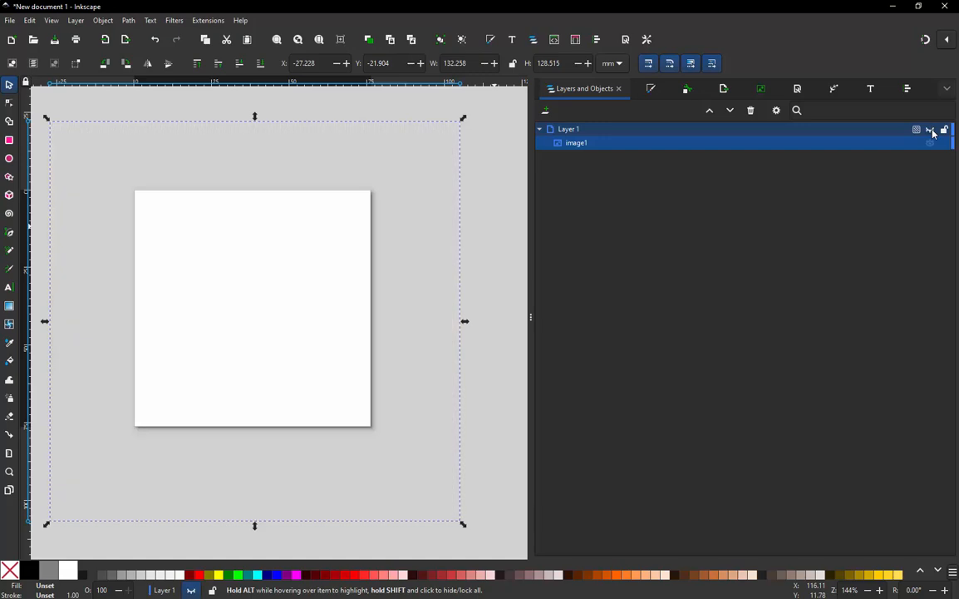
left_click(932, 131)
left_click(932, 130)
left_click(931, 131)
left_click(931, 131)
left_click(931, 131)
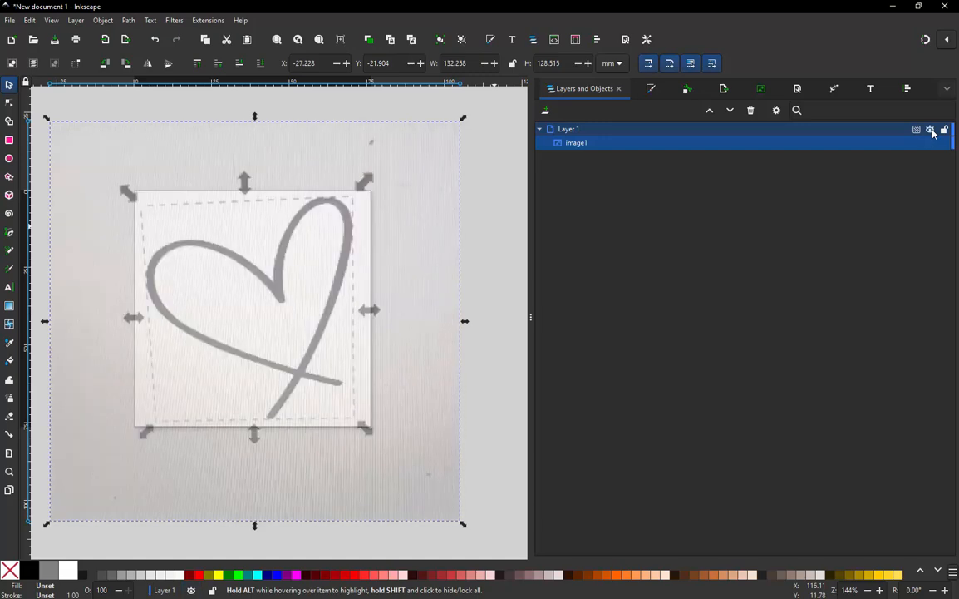
left_click(931, 131)
left_click(931, 130)
left_click(916, 131)
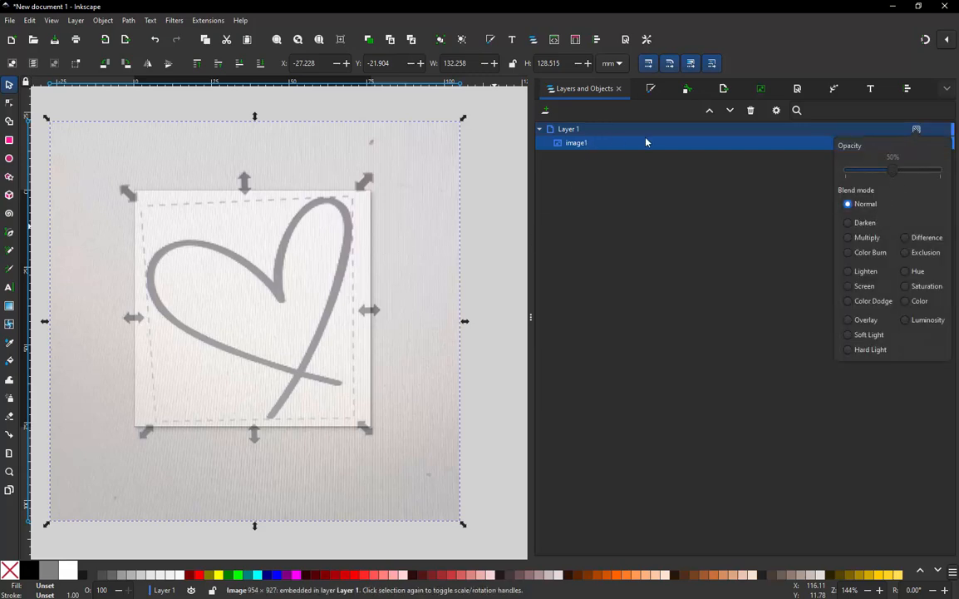
left_click(479, 193)
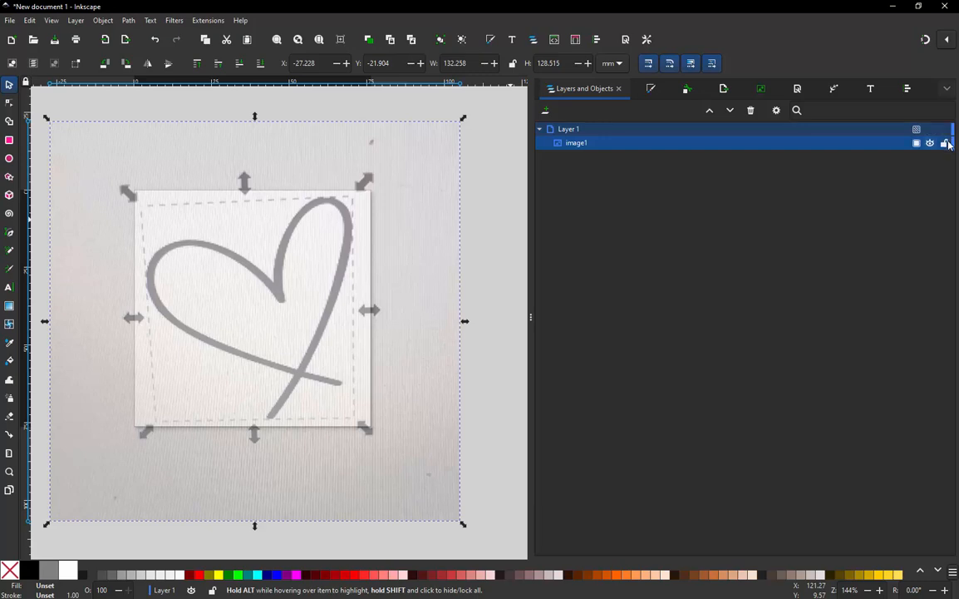
Step: Lock image1 inside Layer 1 and add a new layer named Layer 2 above it
left_click(947, 143)
left_click(540, 129)
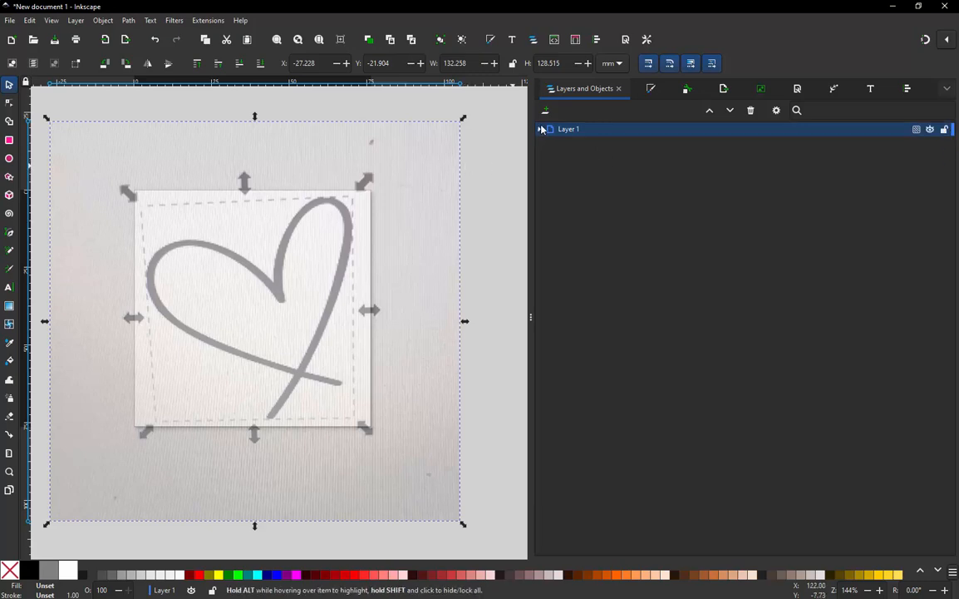
left_click(544, 109)
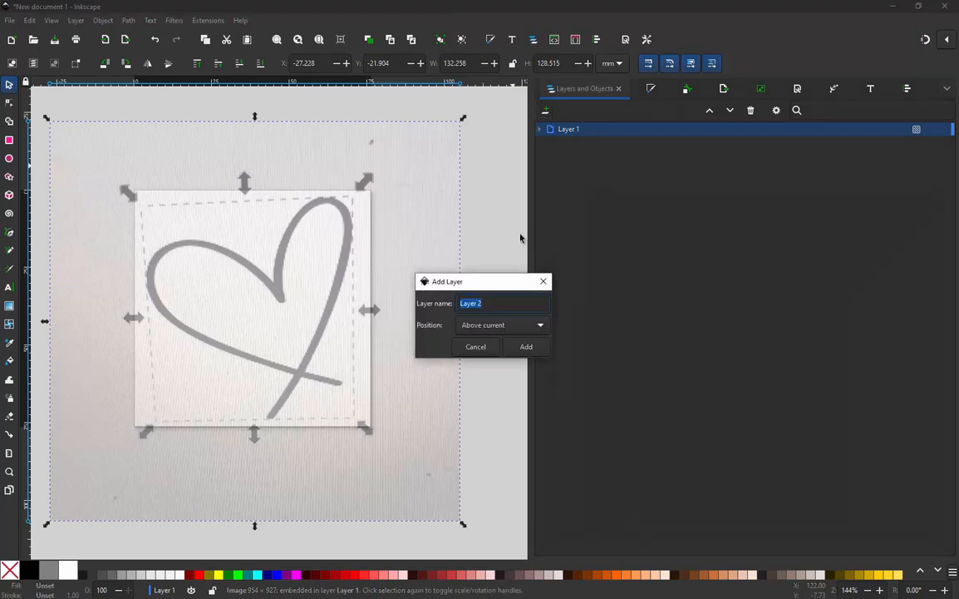
left_click(527, 347)
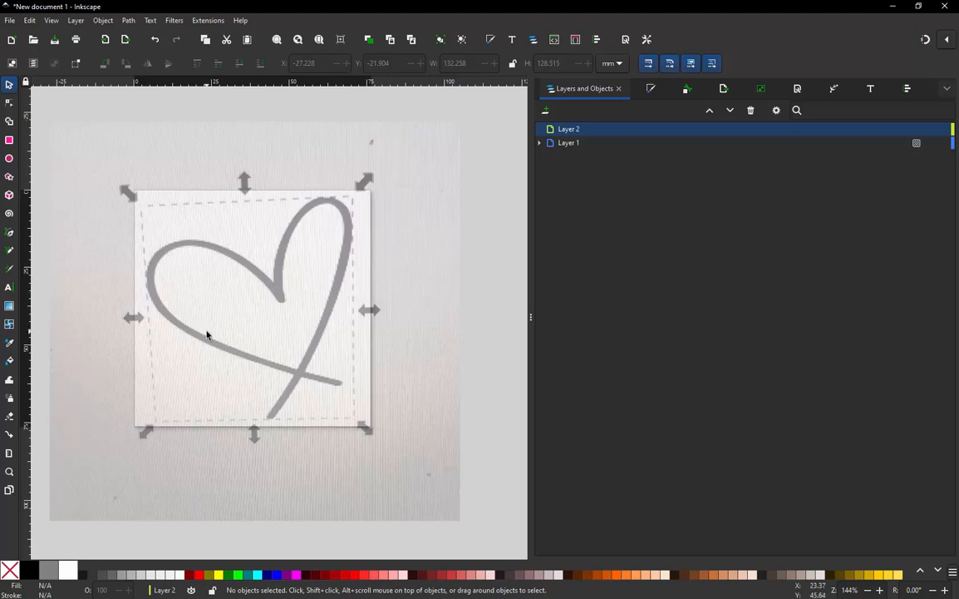
Step: Trace the heart on Layer 2 with the Pen tool as an open seven-node path of straight segments between its two crossing ends
scroll(101, 288, "up", 1, "ctrl")
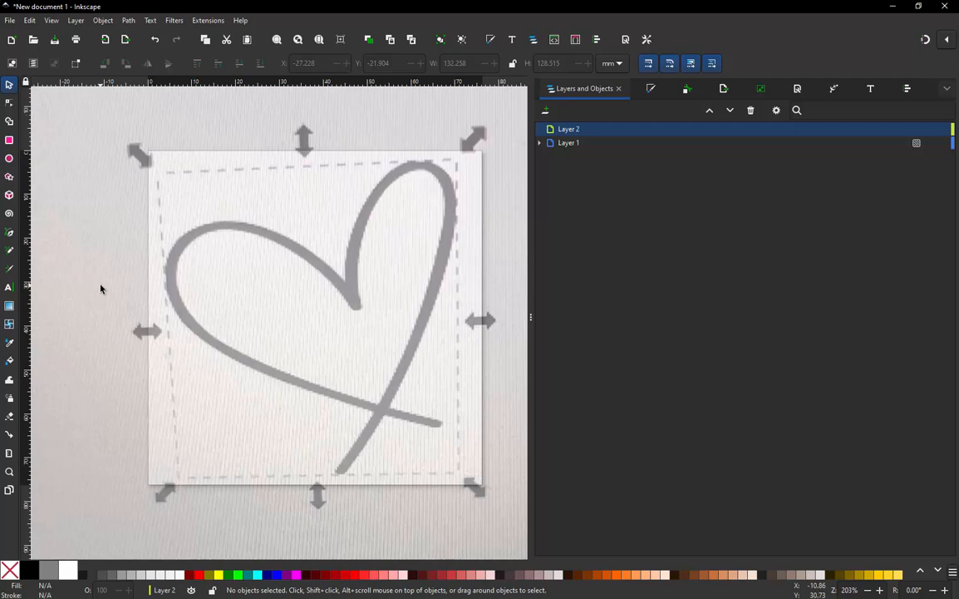
left_click(10, 235)
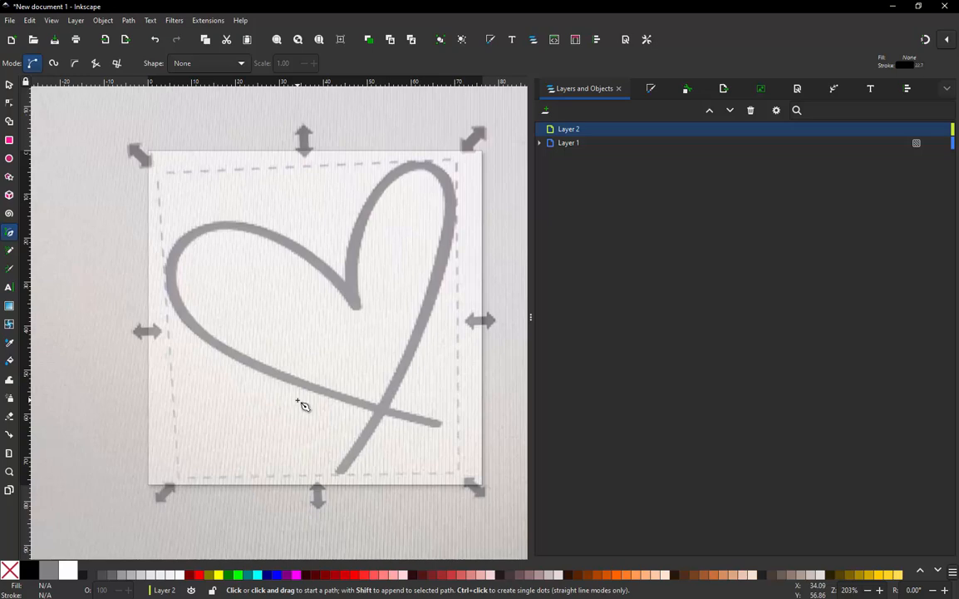
left_click(340, 471)
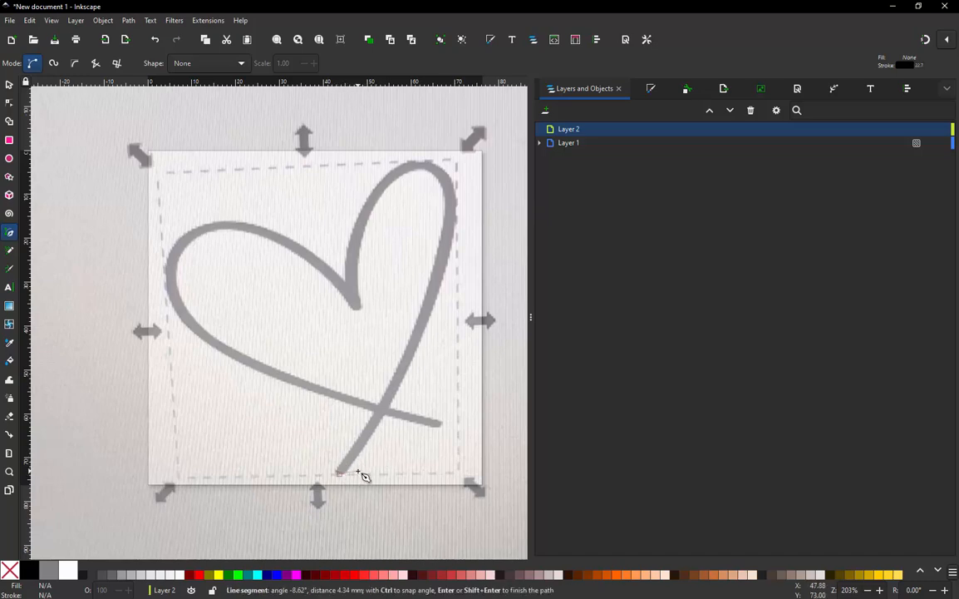
left_click(432, 287)
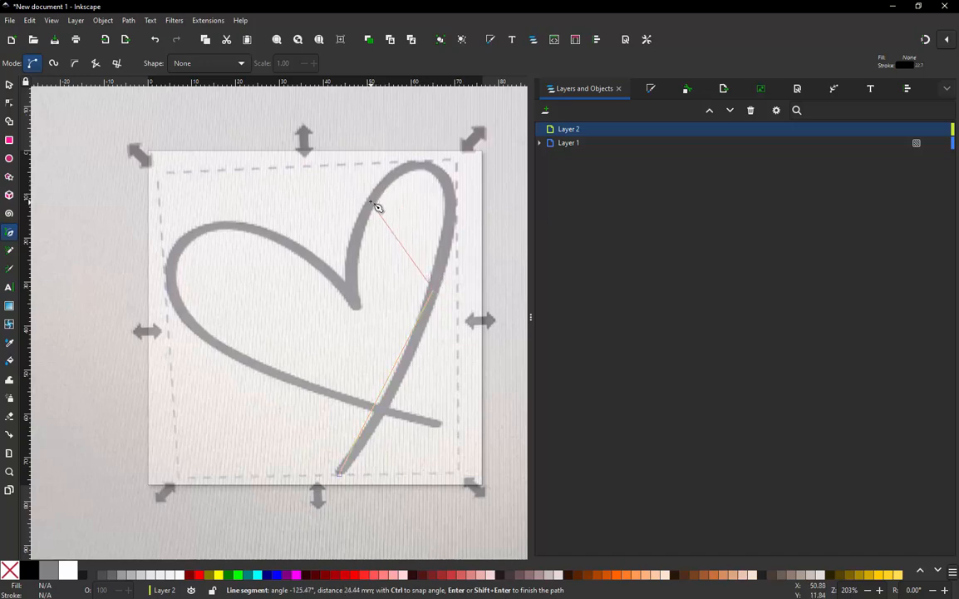
left_click(372, 204)
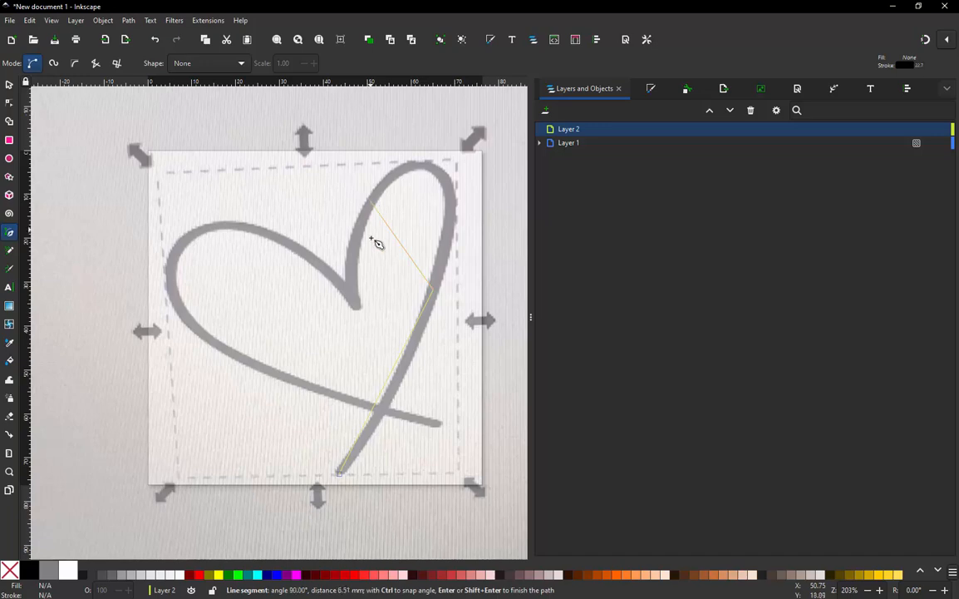
left_click(358, 307)
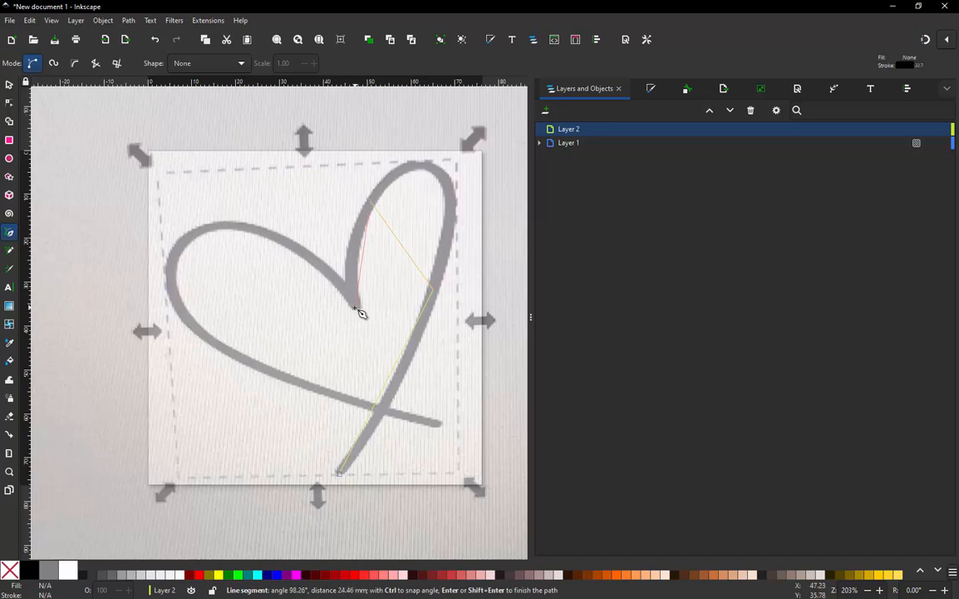
left_click(243, 226)
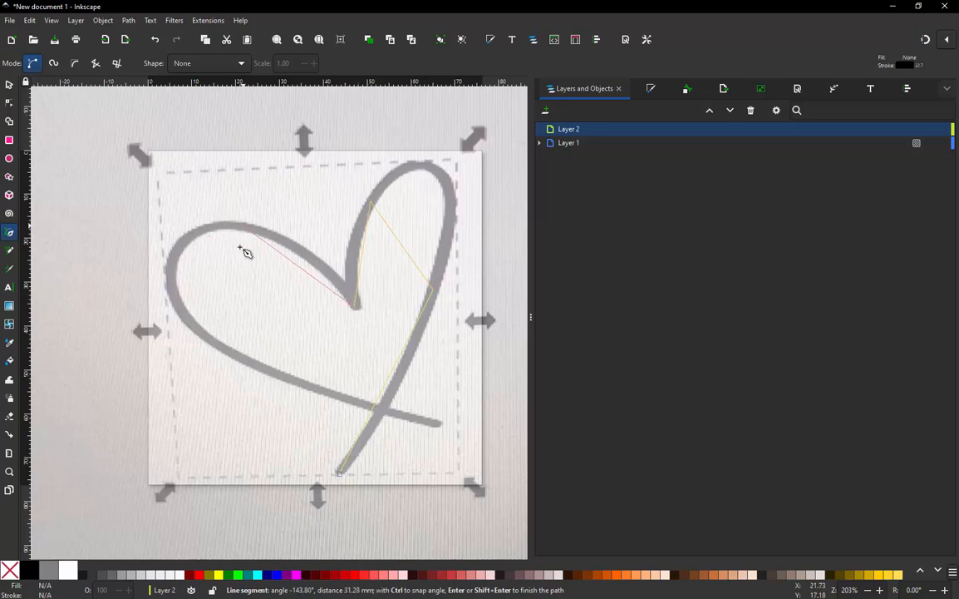
left_click(199, 333)
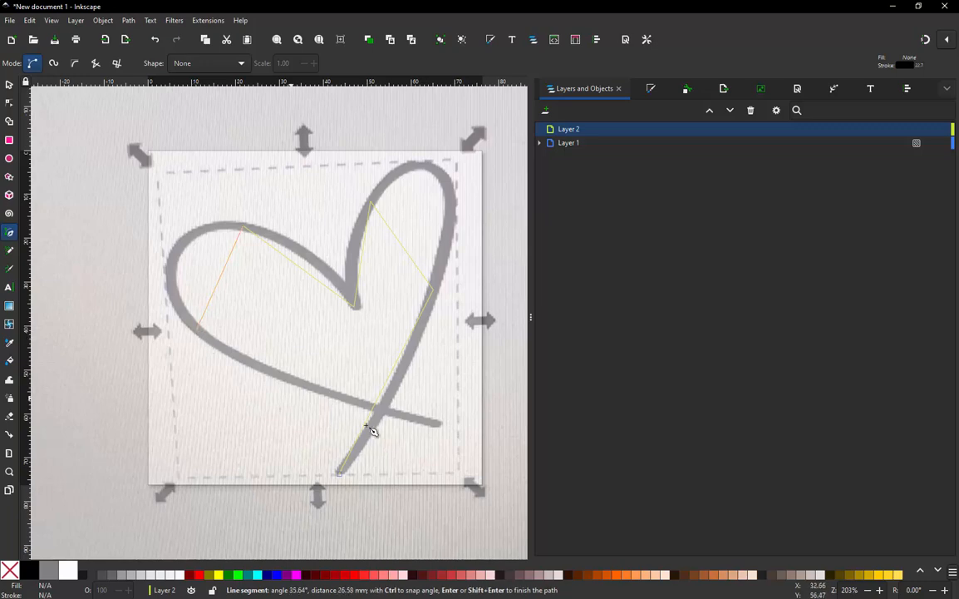
left_click(440, 424)
key("Return")
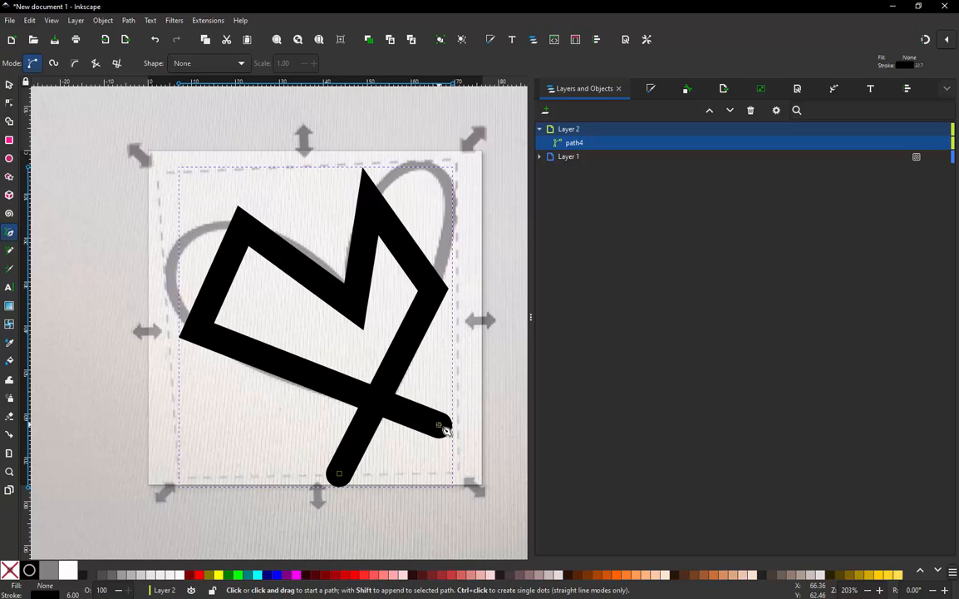
Step: Open the heart path's stroke style settings and switch the width unit to inches and back to millimetres
left_click(651, 90)
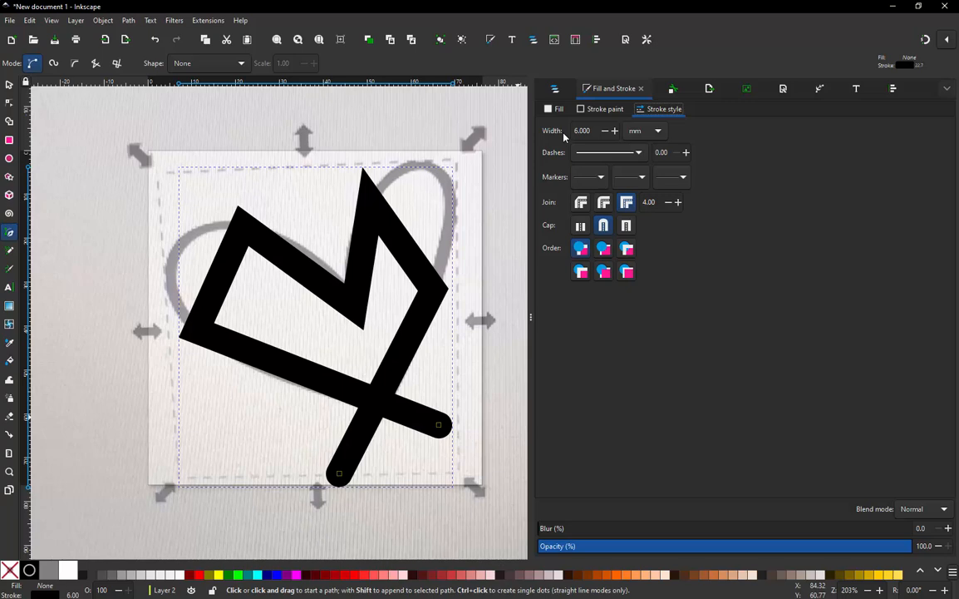
left_click(658, 131)
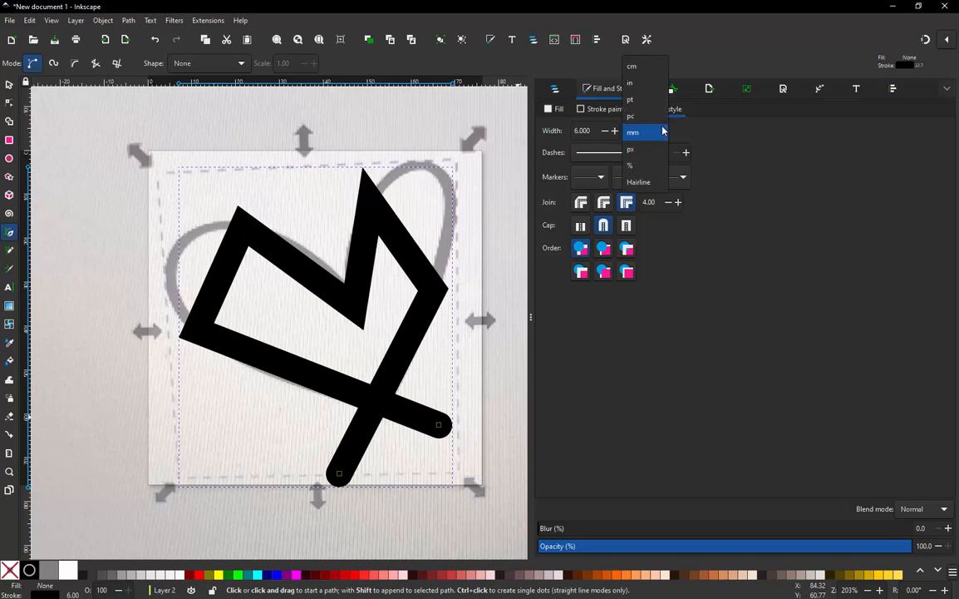
left_click(641, 84)
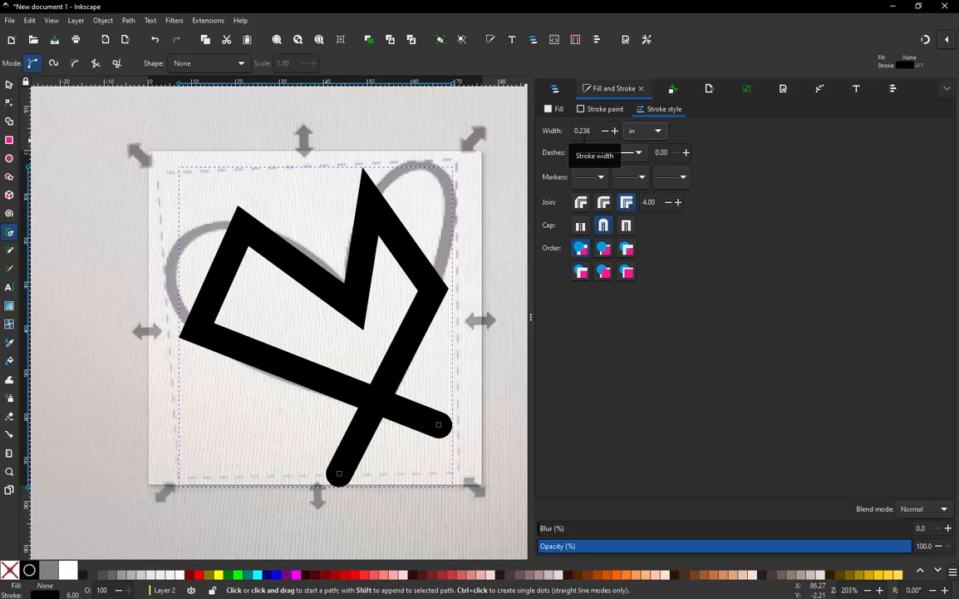
left_click(658, 132)
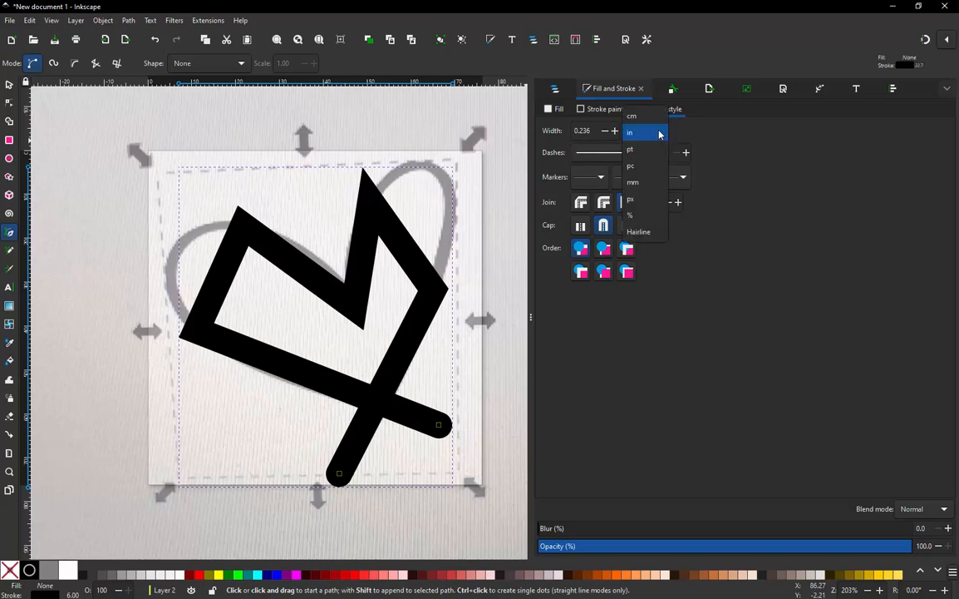
left_click(635, 182)
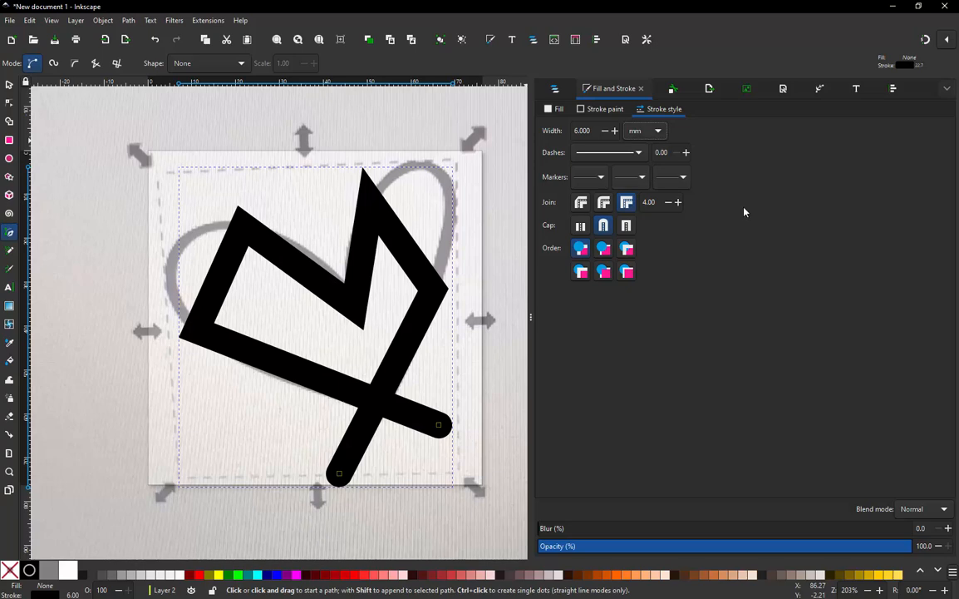
Step: Switch the display mode to Outline to view the path without its stroke thickness
left_click(53, 20)
mouse_move(149, 63)
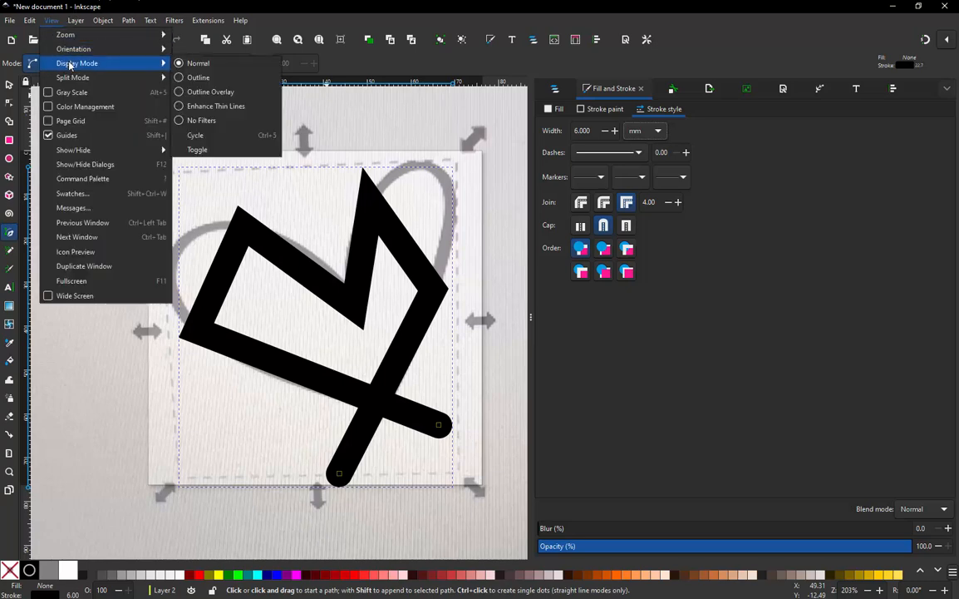
left_click(214, 77)
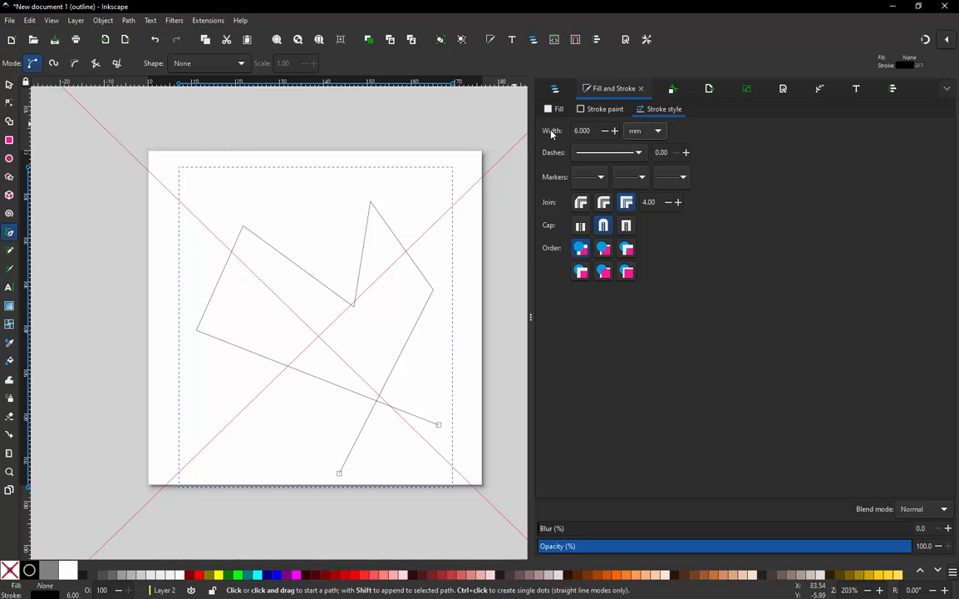
Step: Set the heart path's stroke width to 1 mm and return the display mode to Normal
left_click_drag(597, 133, 561, 141)
type("1")
key("Return")
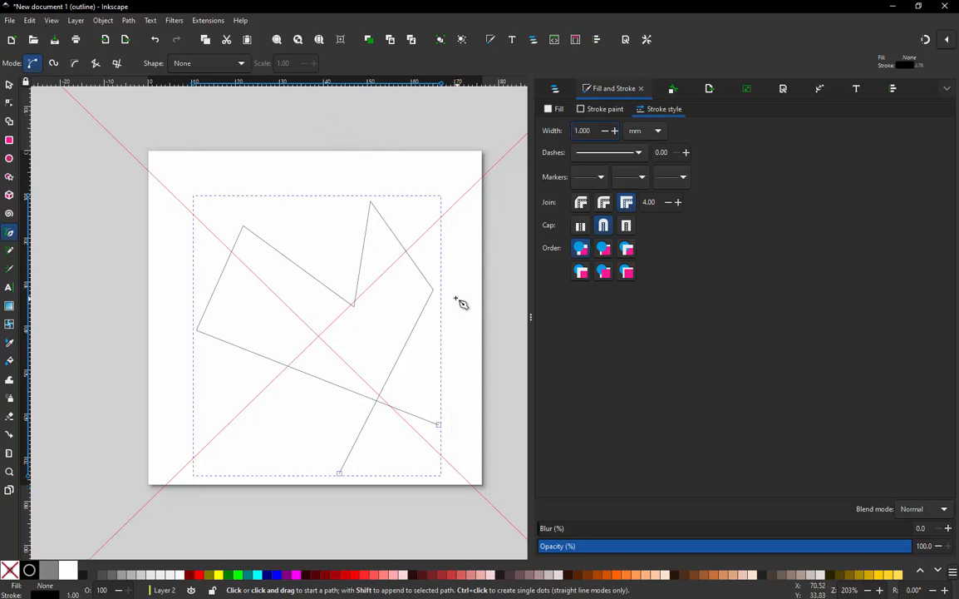
left_click(53, 21)
mouse_move(76, 63)
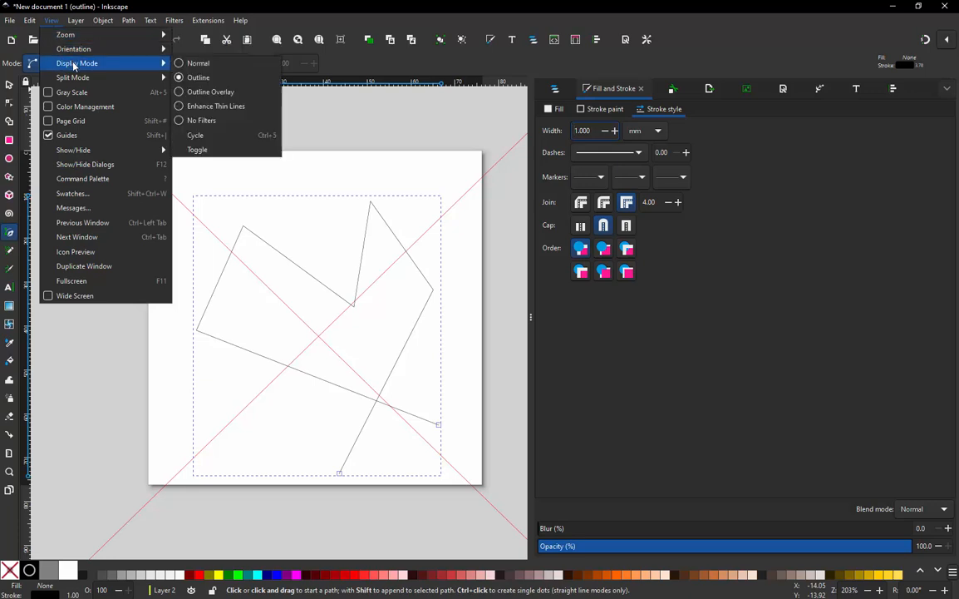
left_click(214, 63)
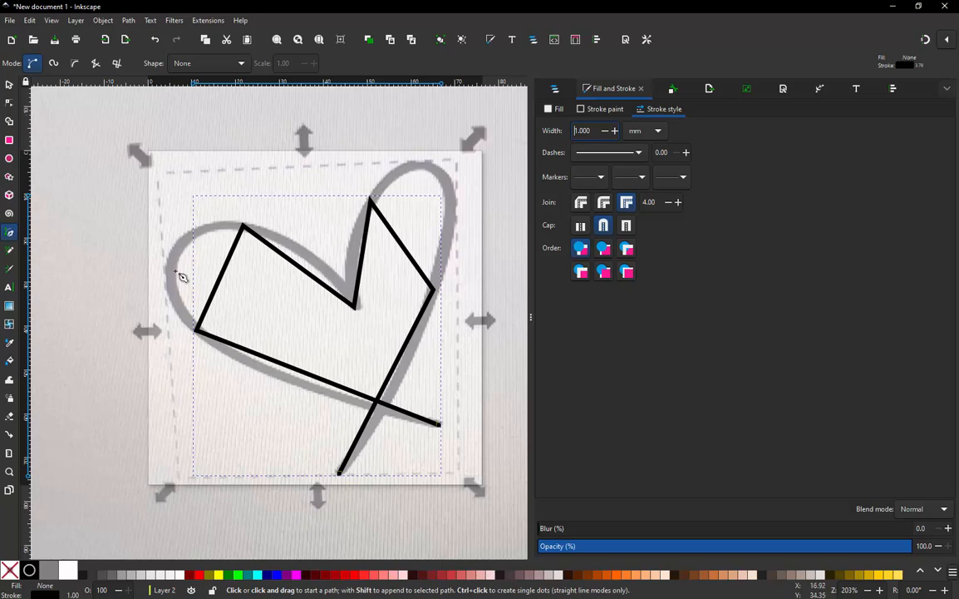
Step: Bend the two segments at the heart's notch and the two long crossing segments into curves that follow the drawing
left_click(8, 103)
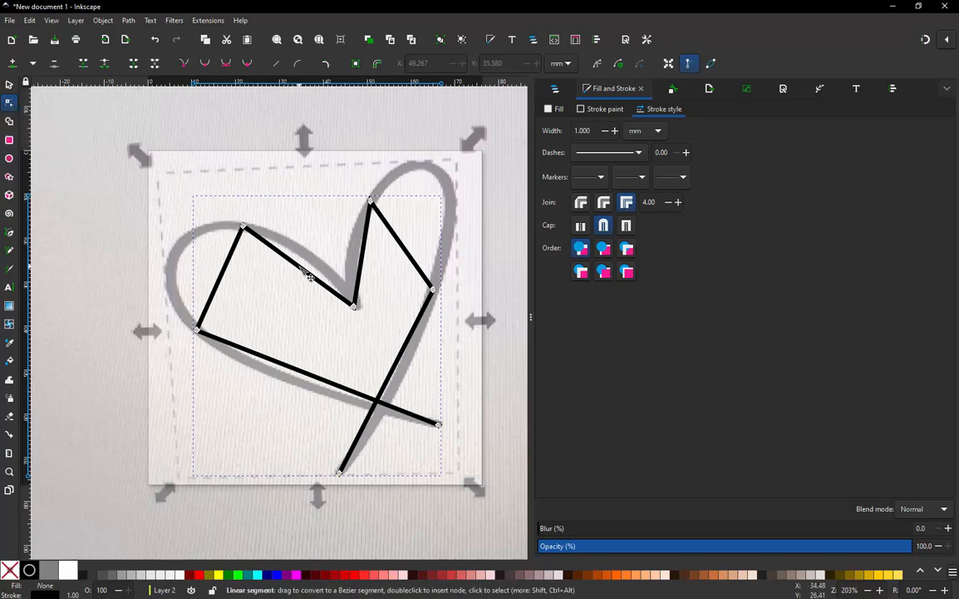
left_click_drag(279, 250, 323, 267)
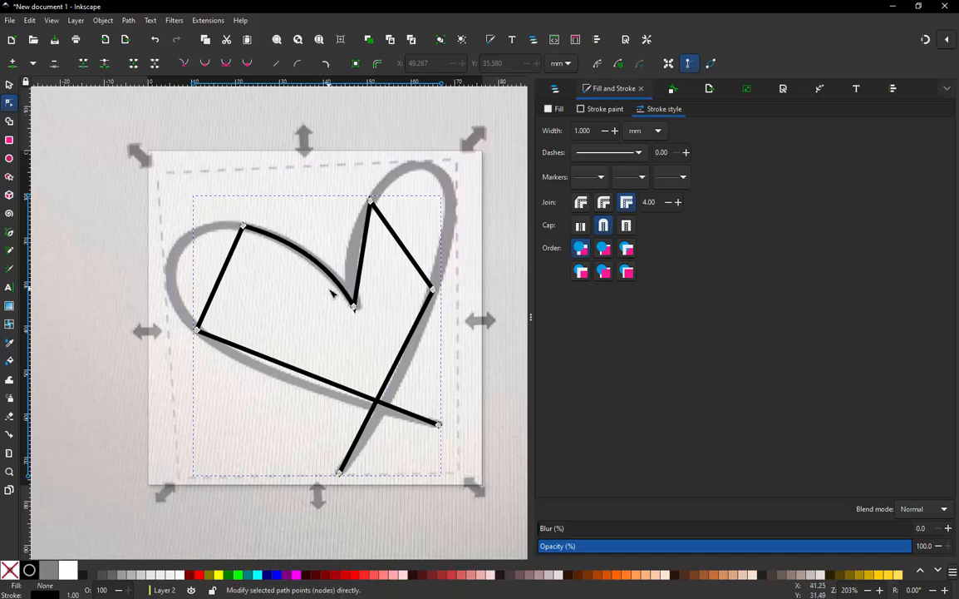
left_click_drag(366, 260, 364, 262)
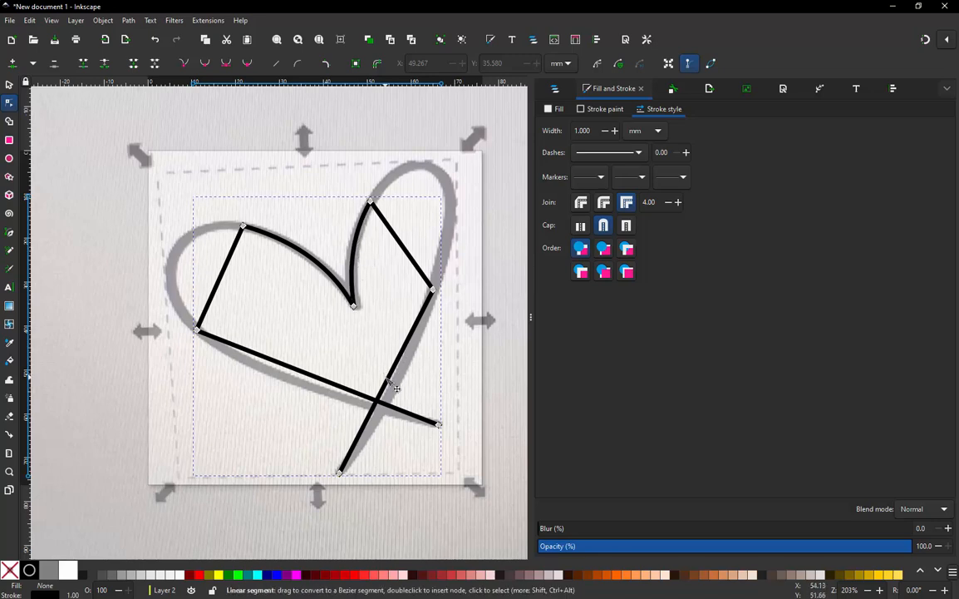
left_click_drag(398, 392, 291, 380)
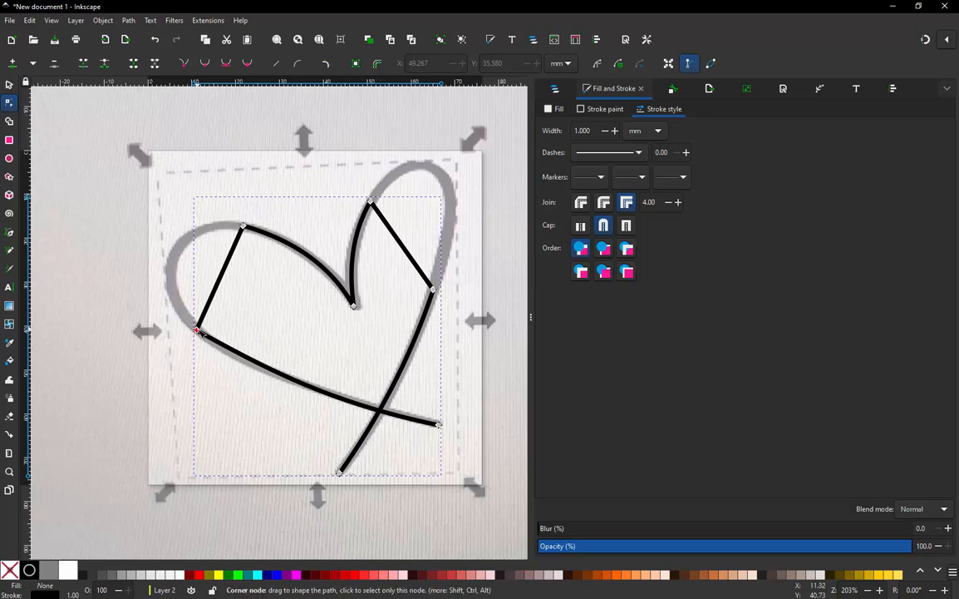
Step: Adjust the curve handles of the long segment along the heart's lower-left side to fit the drawn line
left_click(197, 330)
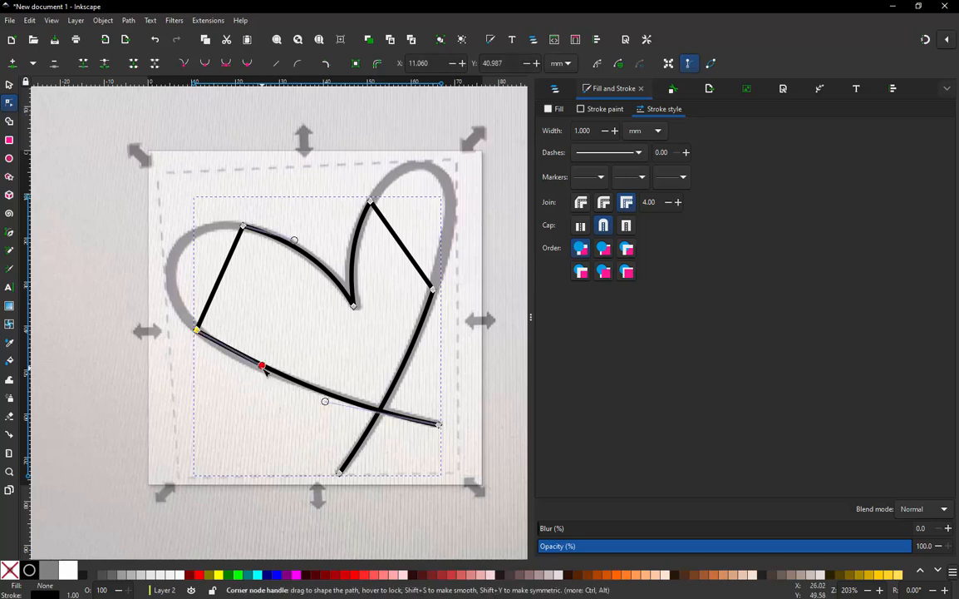
left_click_drag(262, 367, 245, 365)
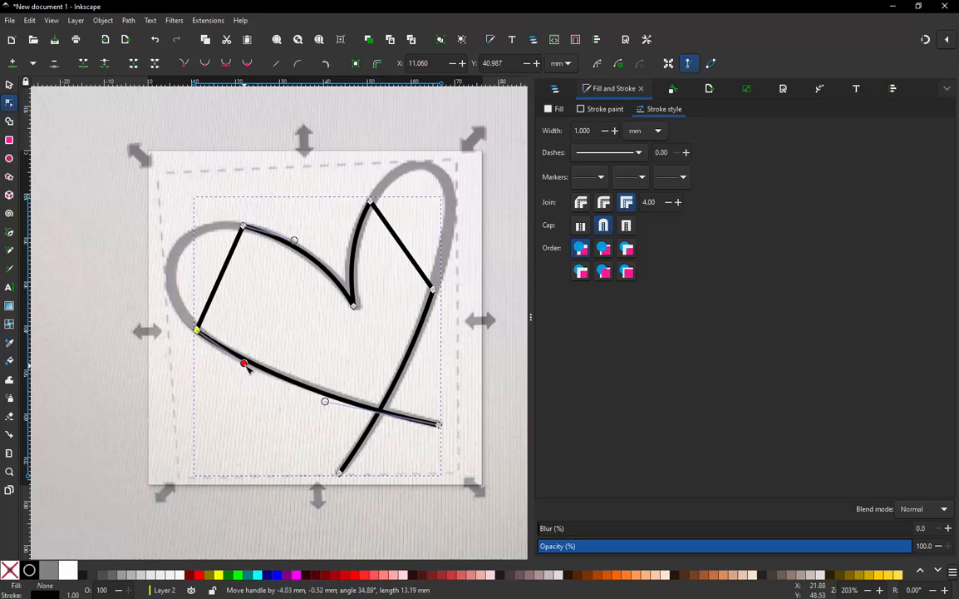
left_click_drag(325, 401, 333, 402)
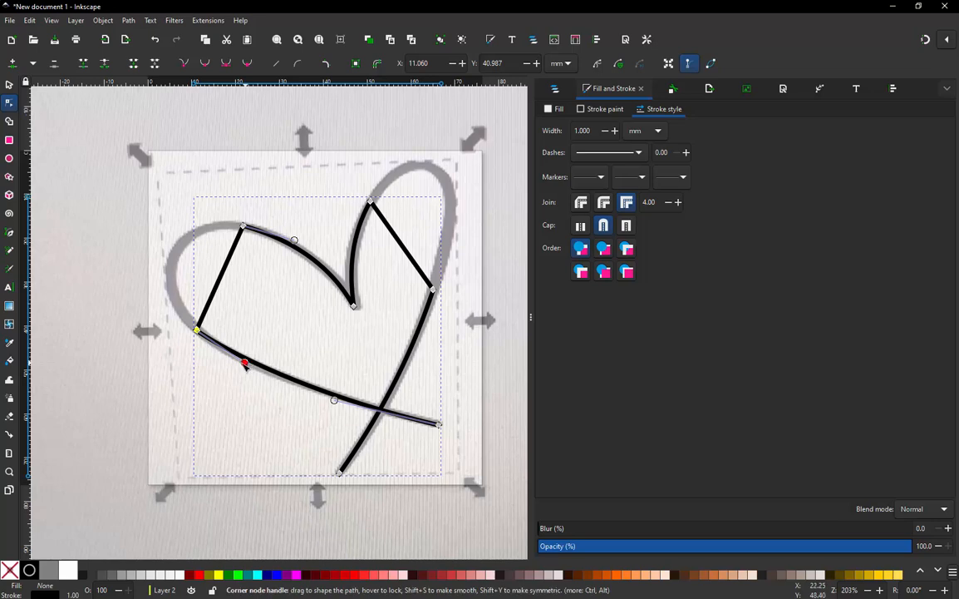
left_click_drag(244, 362, 237, 364)
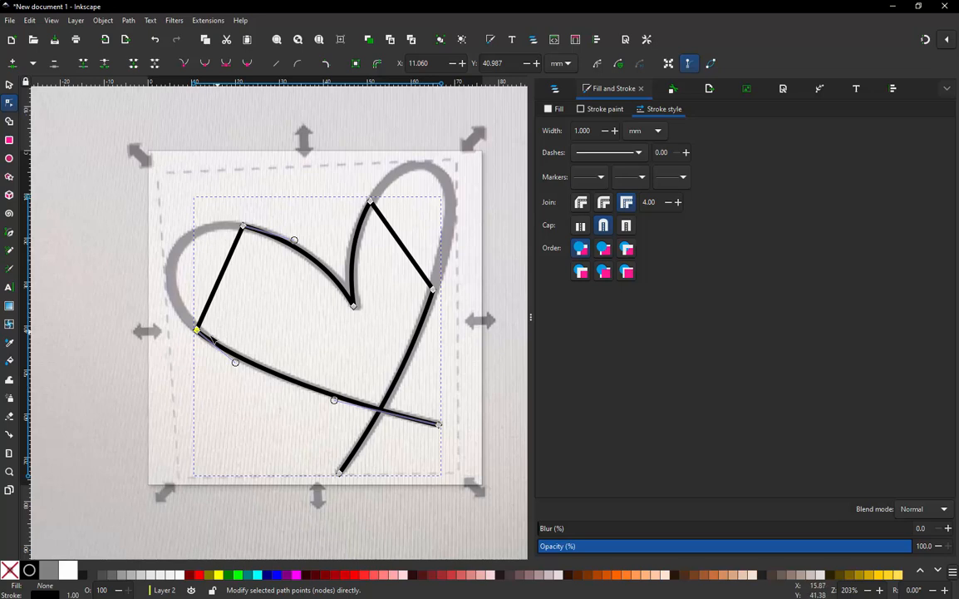
Step: Bend the straight segment across the heart's left lobe outward and adjust its two handles to match the drawn curve
left_click_drag(218, 282, 171, 273)
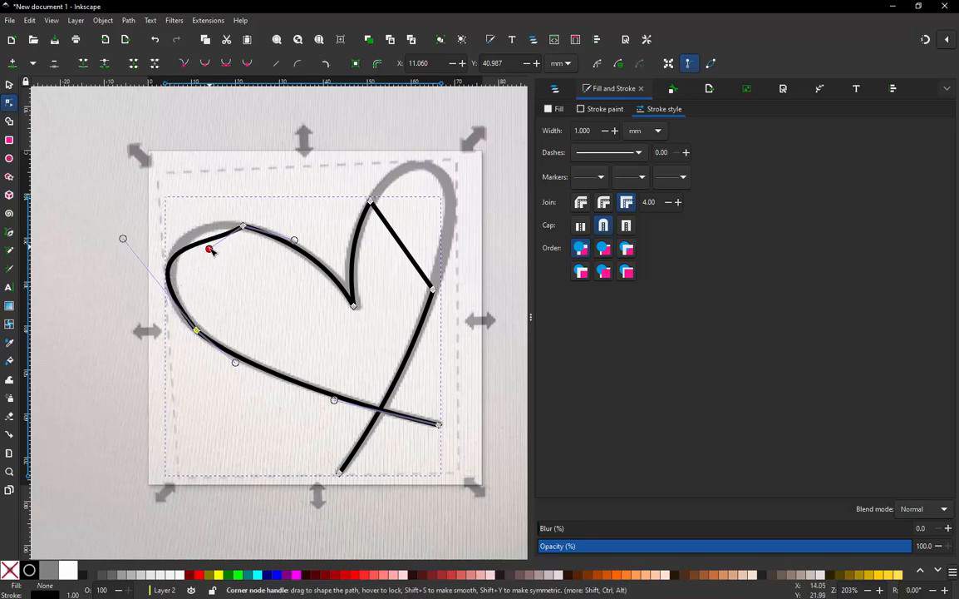
left_click_drag(211, 250, 230, 217)
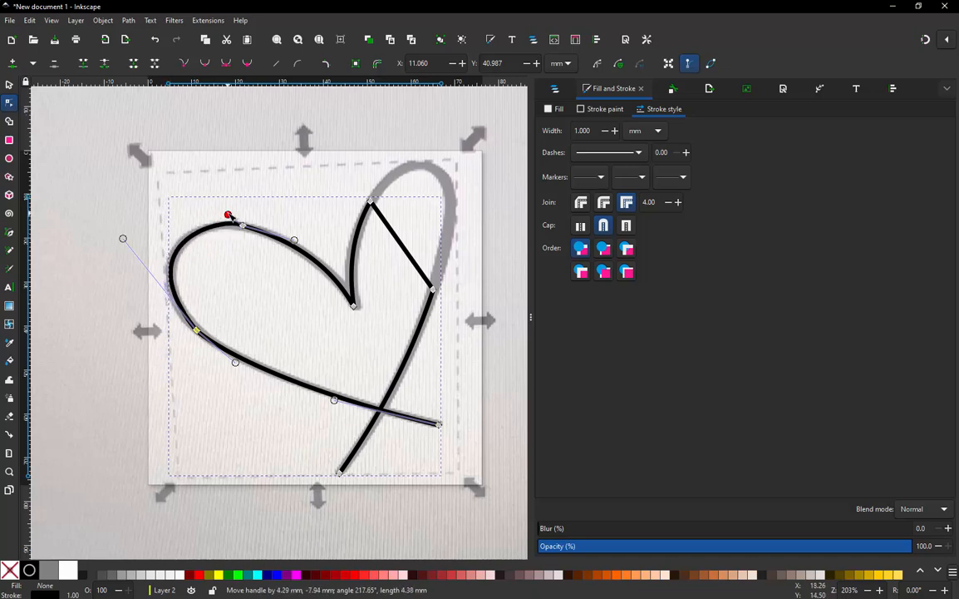
mouse_move(124, 241)
left_mouse_down()
mouse_move(125, 253)
mouse_move(120, 246)
left_mouse_up()
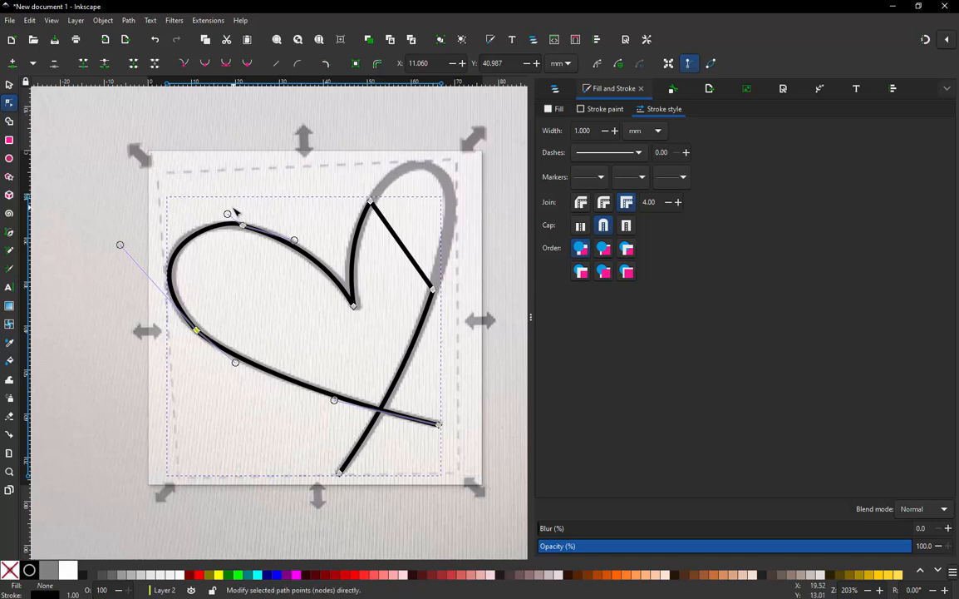
left_click_drag(229, 215, 220, 222)
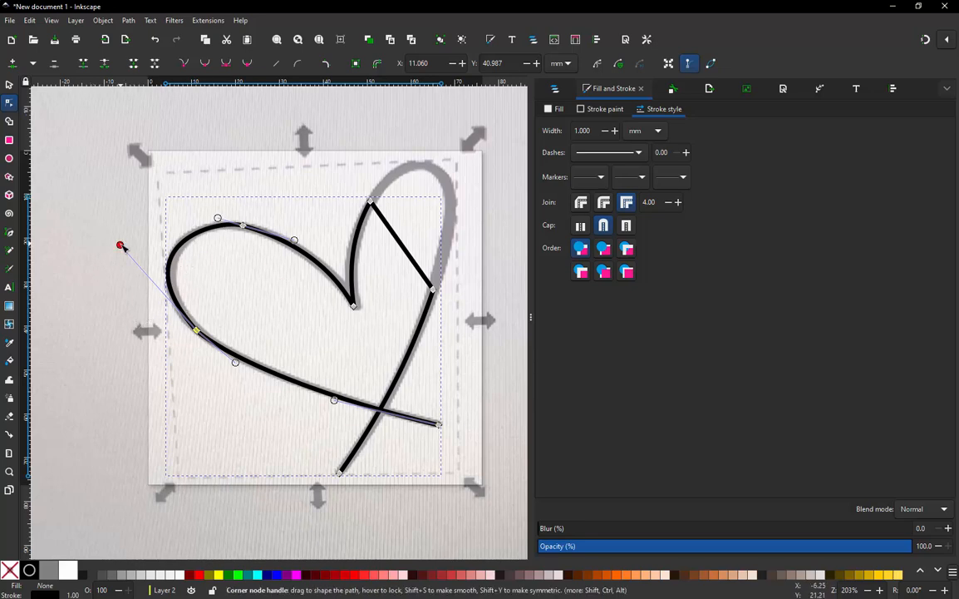
left_click_drag(121, 246, 124, 248)
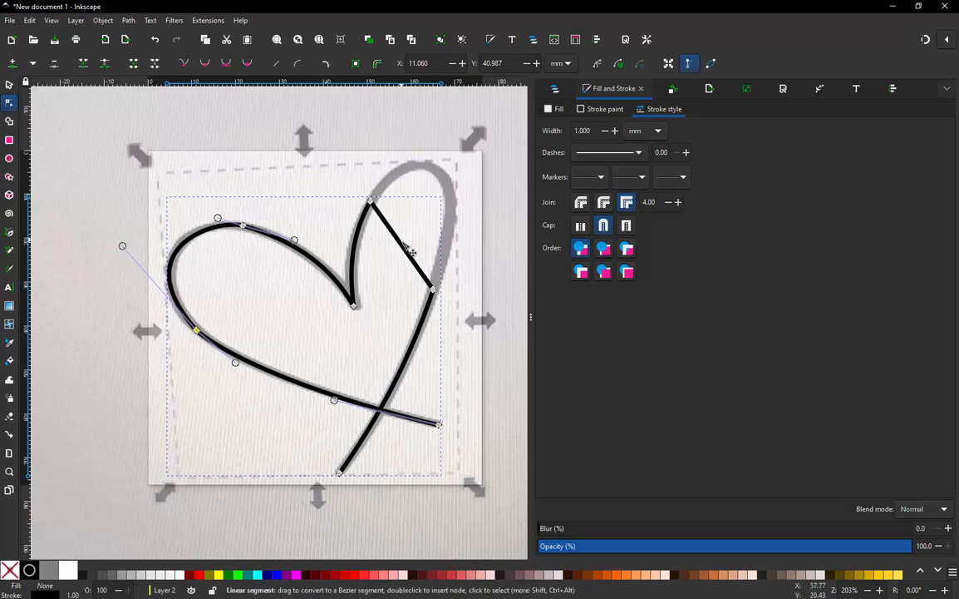
Step: Bend the straight segment across the heart's right lobe into a curve and adjust its handles to follow the drawing
left_click_drag(409, 254, 456, 189)
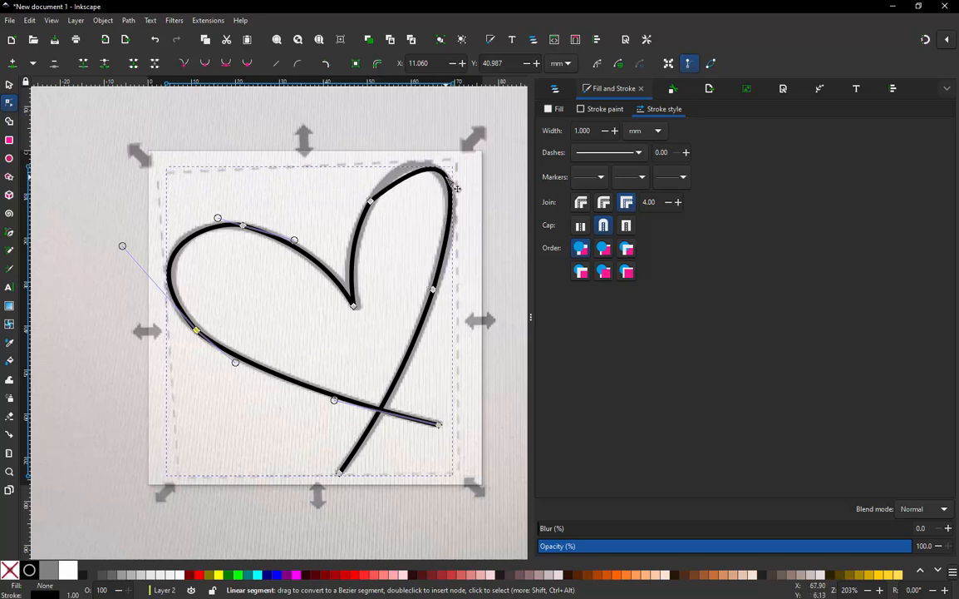
left_click(371, 202)
left_click_drag(462, 128, 426, 121)
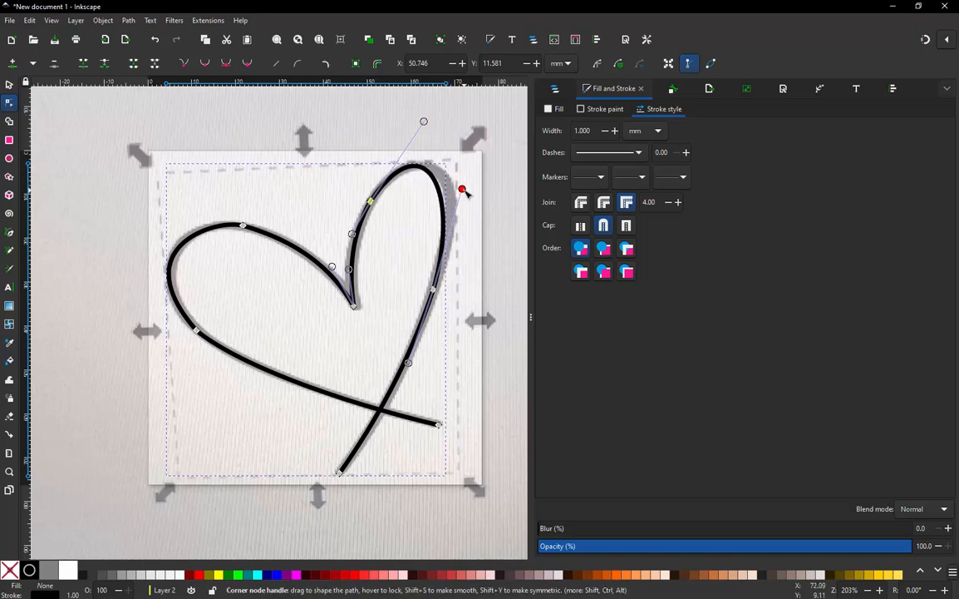
mouse_move(466, 190)
left_mouse_down()
mouse_move(488, 187)
mouse_move(478, 177)
left_mouse_up()
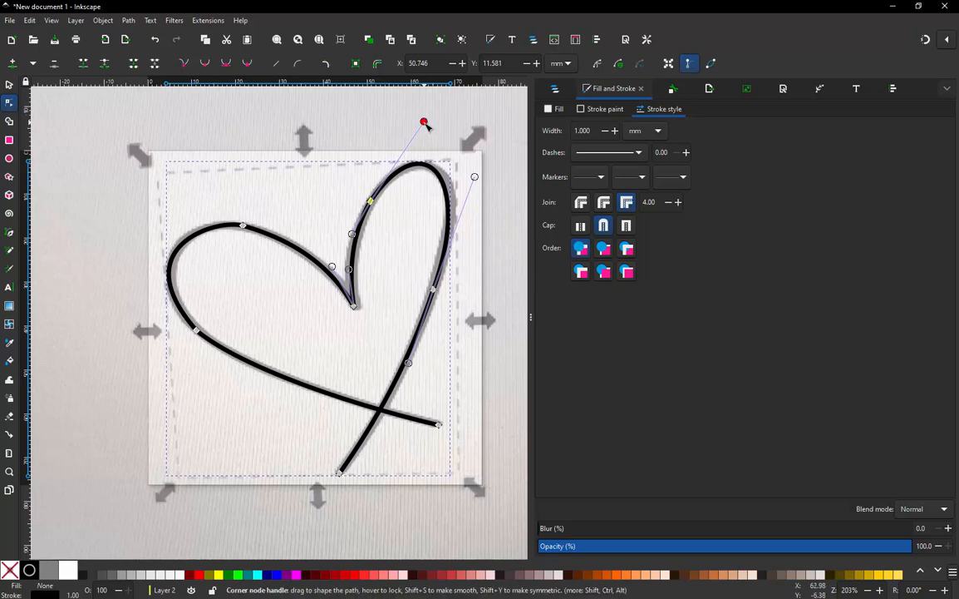
left_click_drag(425, 123, 428, 125)
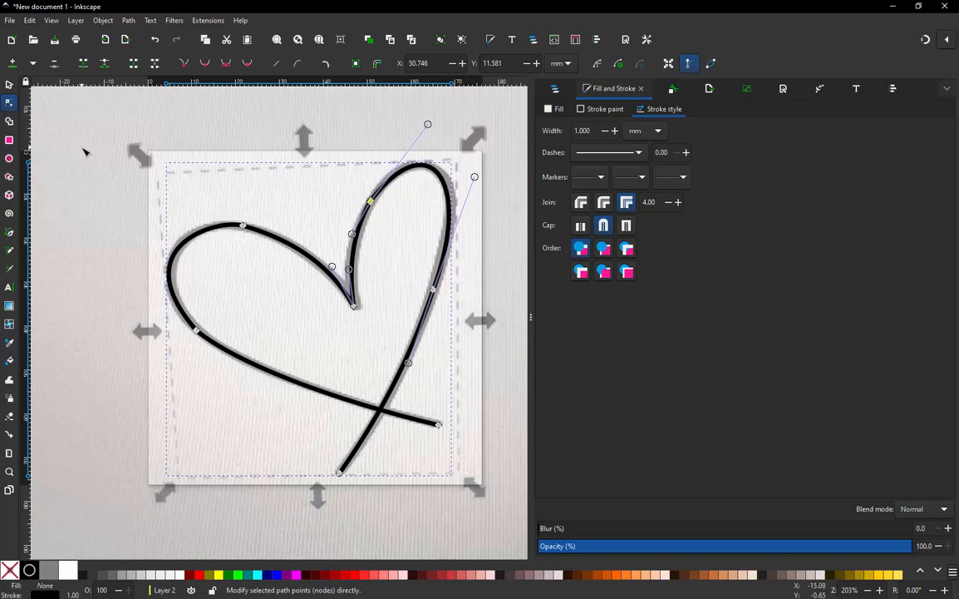
Step: Hide Layer 1 with the reference drawing and deselect the heart path
left_click(555, 93)
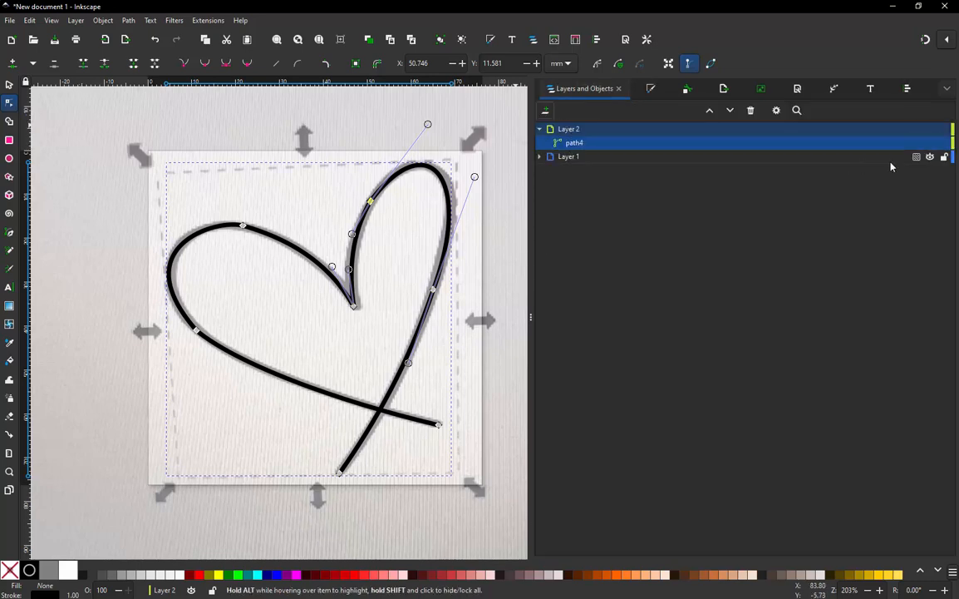
left_click(930, 157)
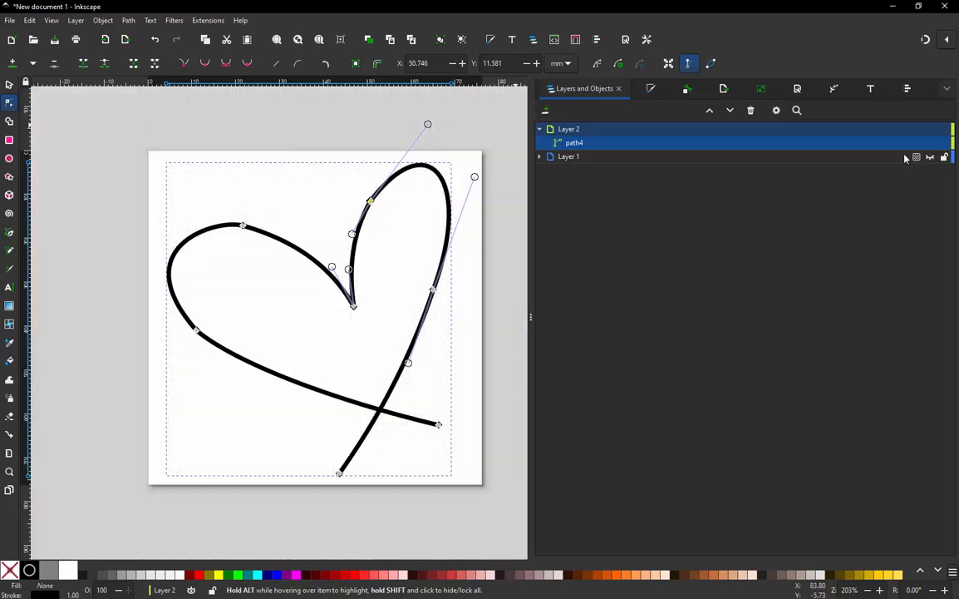
left_click(123, 146)
left_click(101, 214)
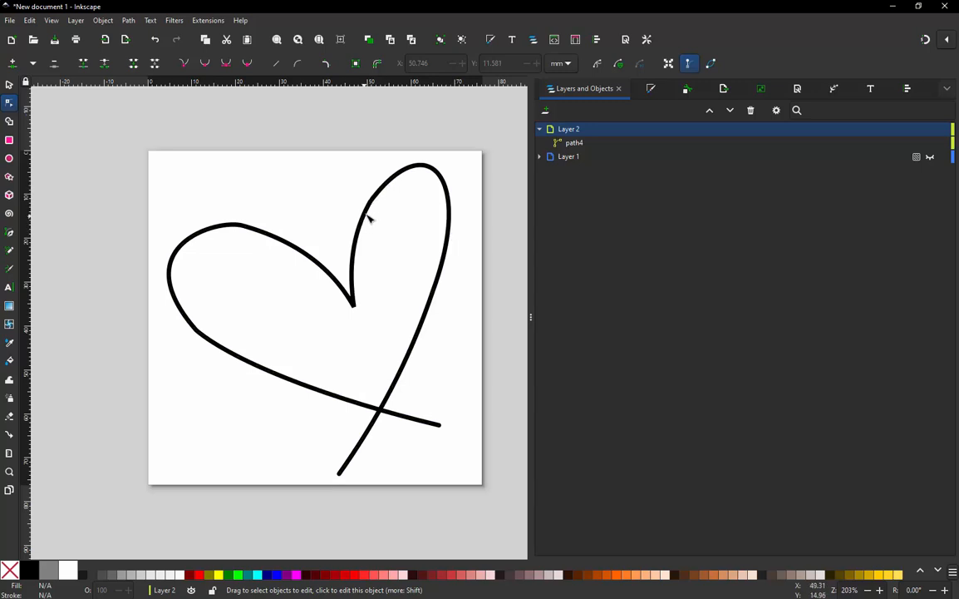
scroll(328, 208, "up", 1, "ctrl")
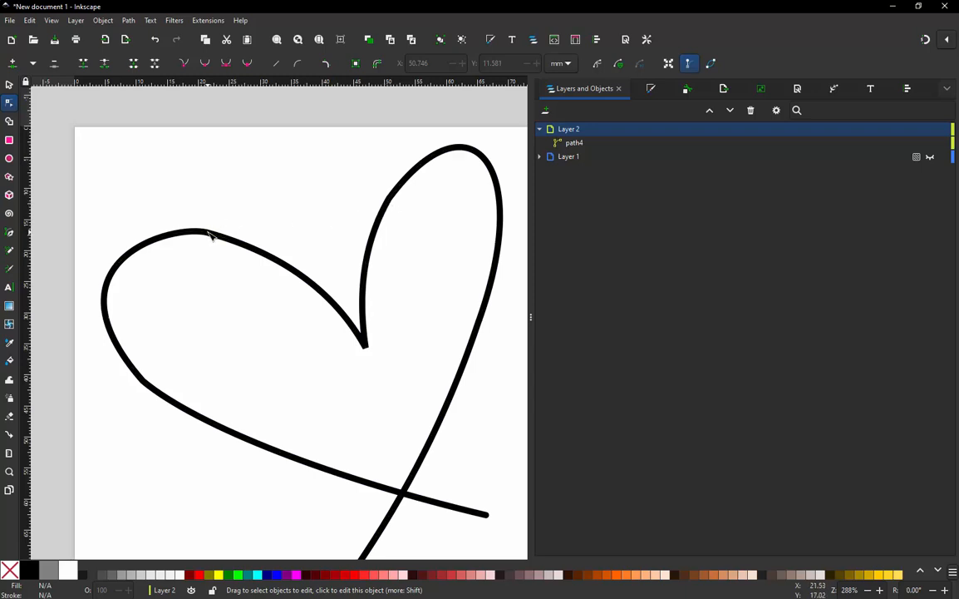
Step: Make the heart path's nodes on the right lobe's inner side, left lobe's top and lower-left side smooth, then deselect the path
left_click(390, 201)
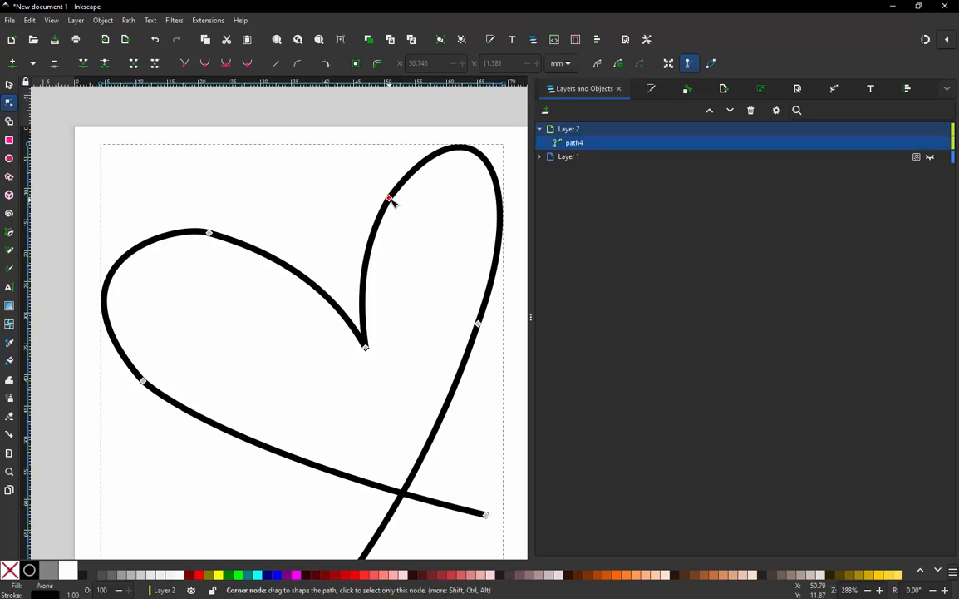
left_click_drag(405, 200, 234, 246)
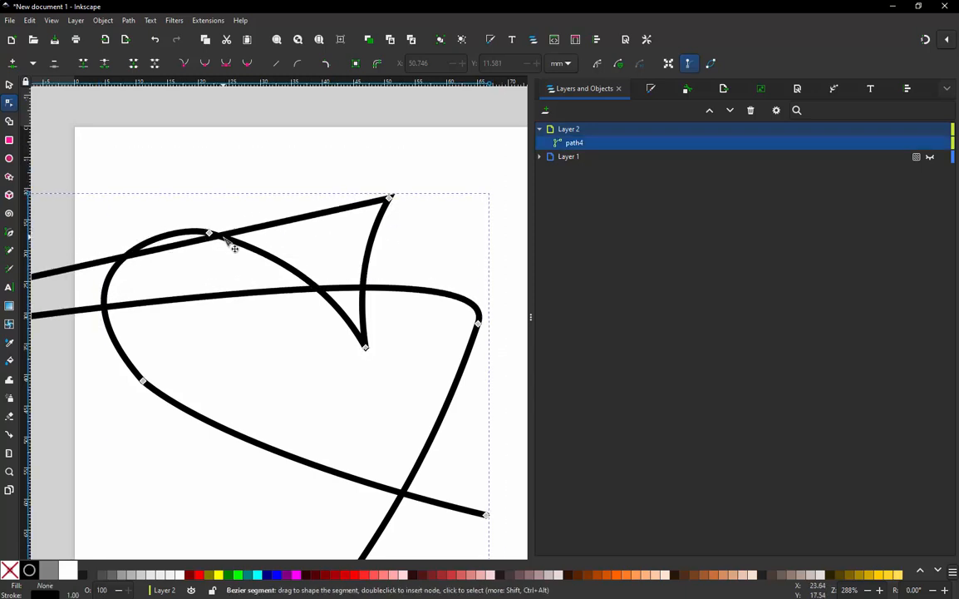
key("ctrl+z")
left_click(390, 199)
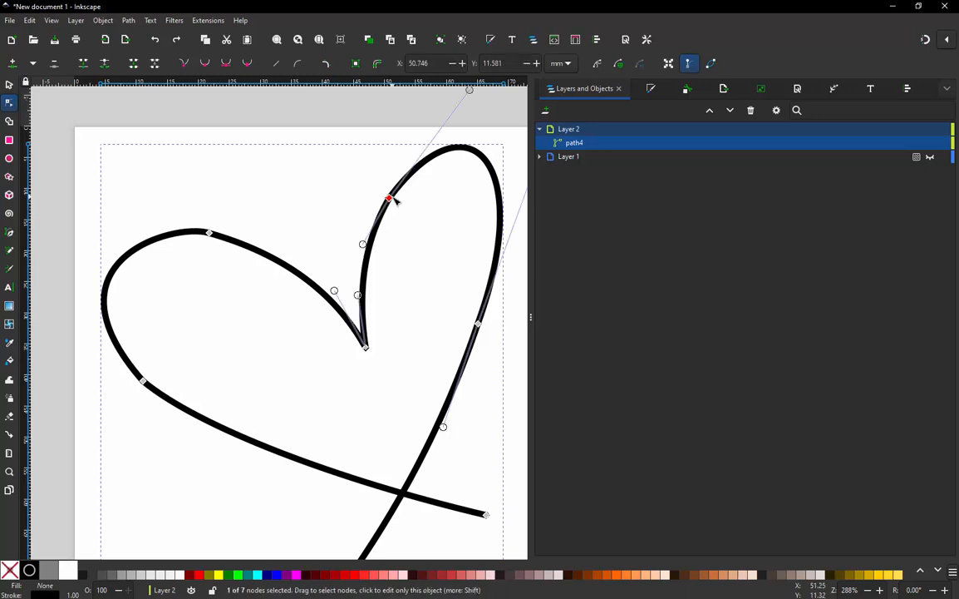
left_click(209, 232, "shift")
left_click(144, 381, "shift")
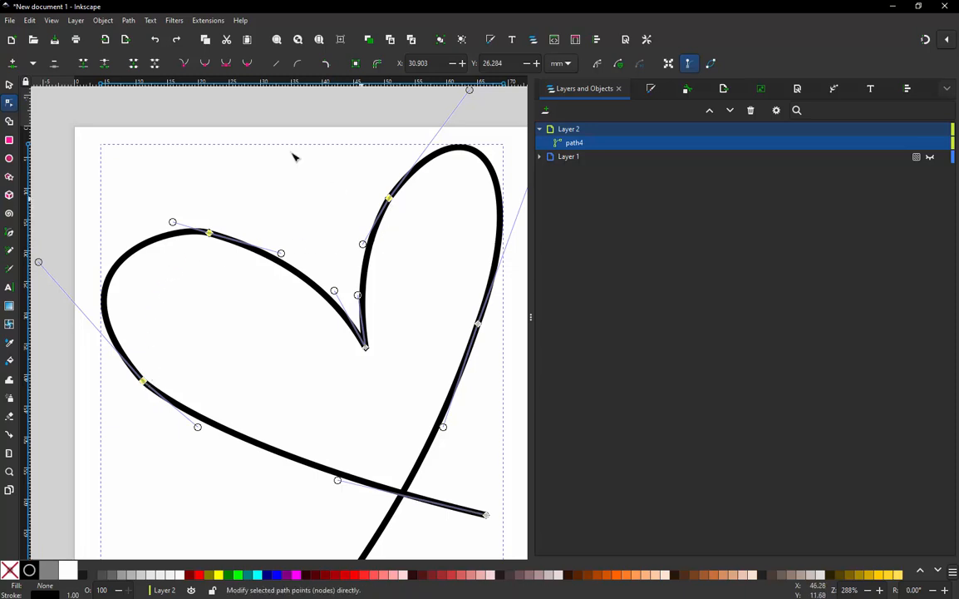
left_click(206, 69)
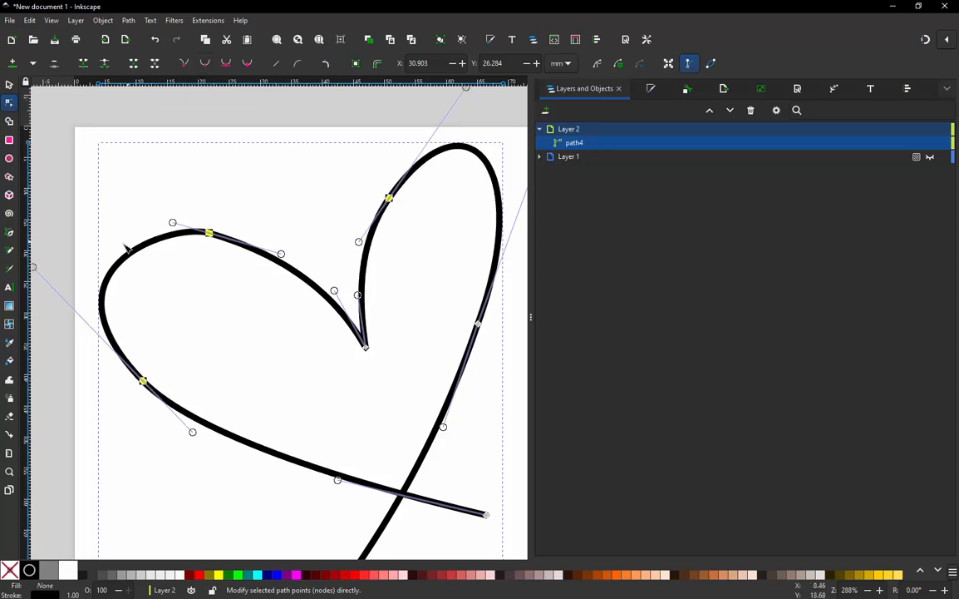
left_click(87, 247)
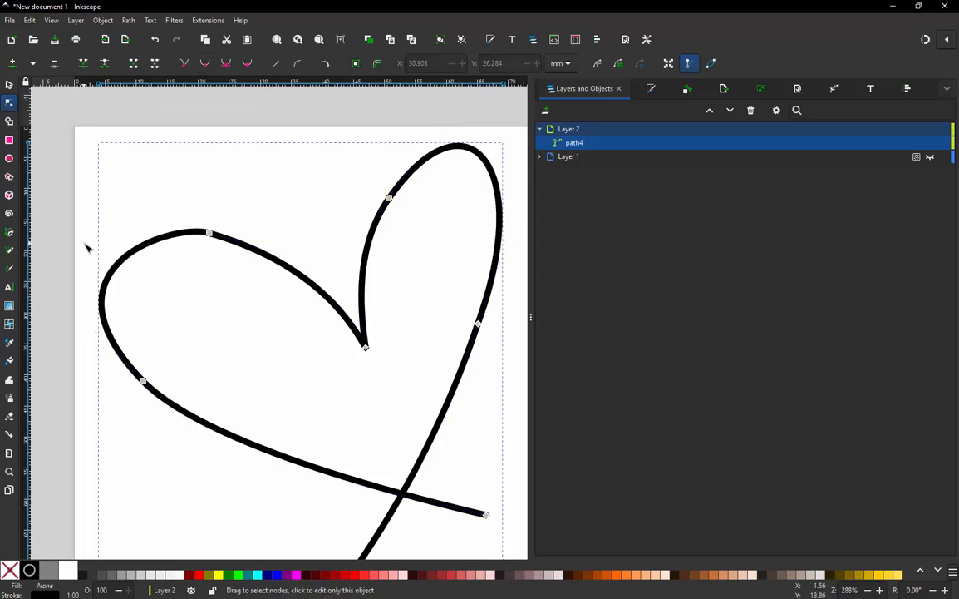
left_click(9, 86)
left_click(136, 188)
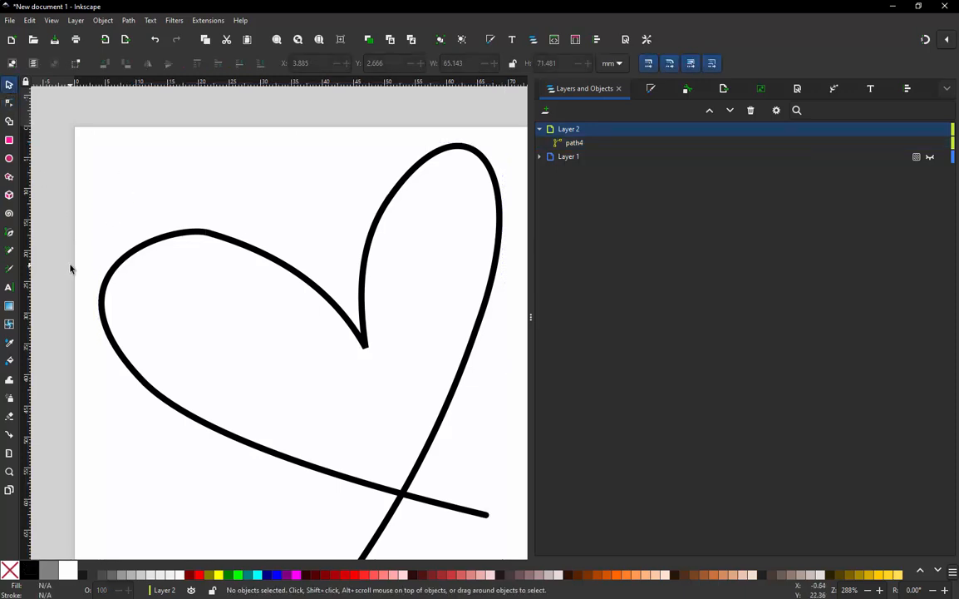
Step: Insert a new node on the heart path on either side of the node at the left lobe's top
scroll(269, 246, "down", 2, "ctrl")
scroll(196, 257, "up", 1, "ctrl")
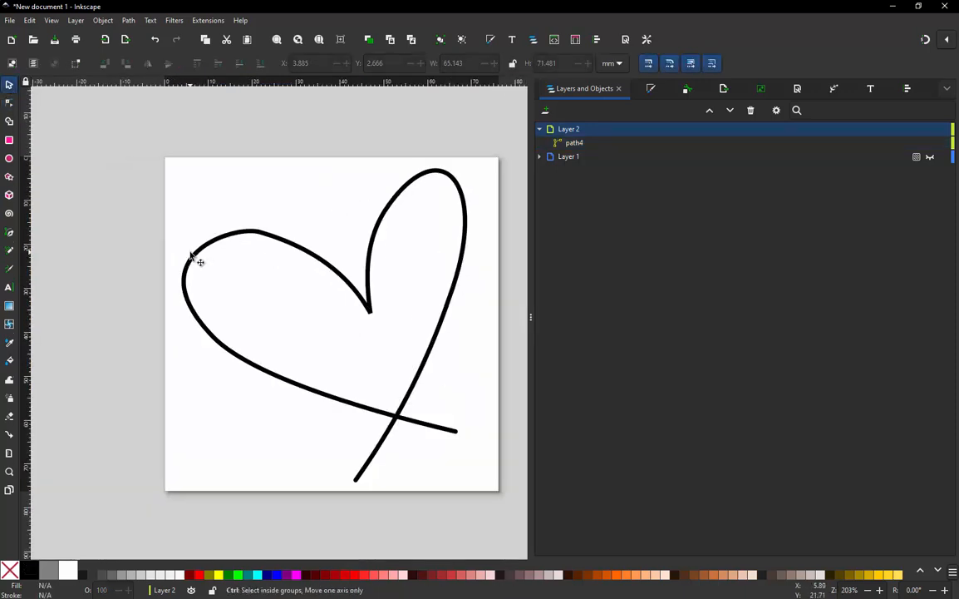
scroll(336, 254, "up", 1, "ctrl")
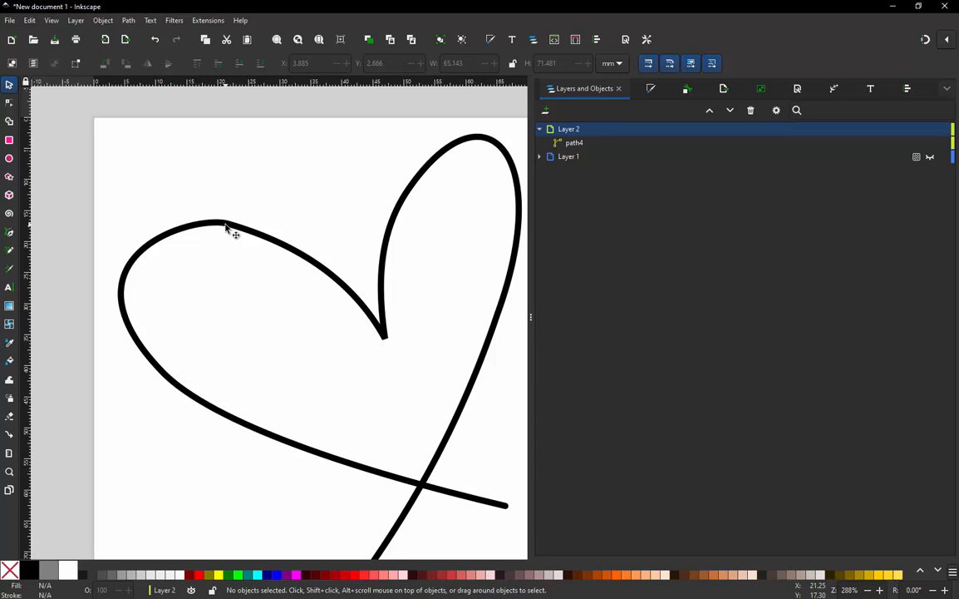
left_click(270, 241)
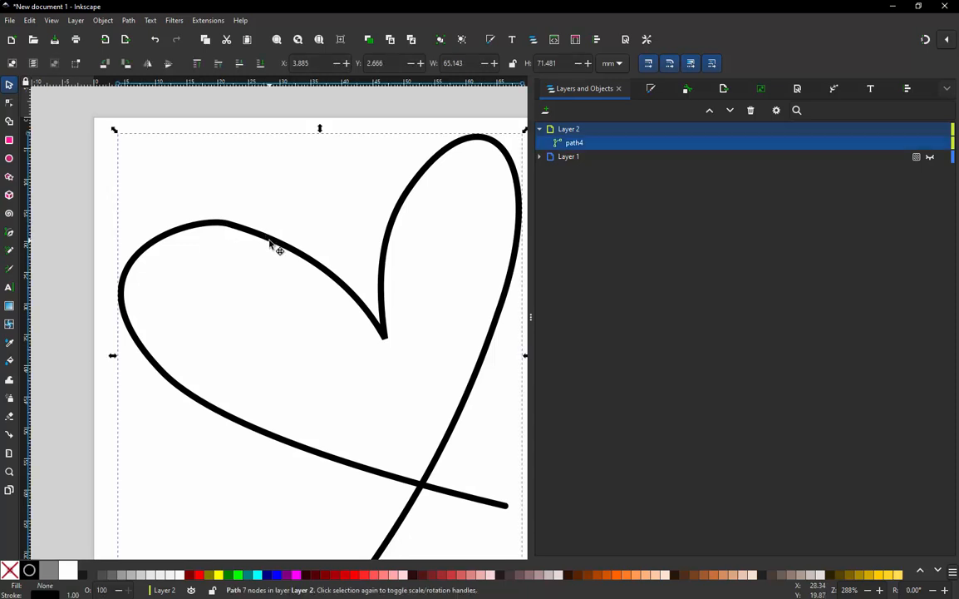
key("n")
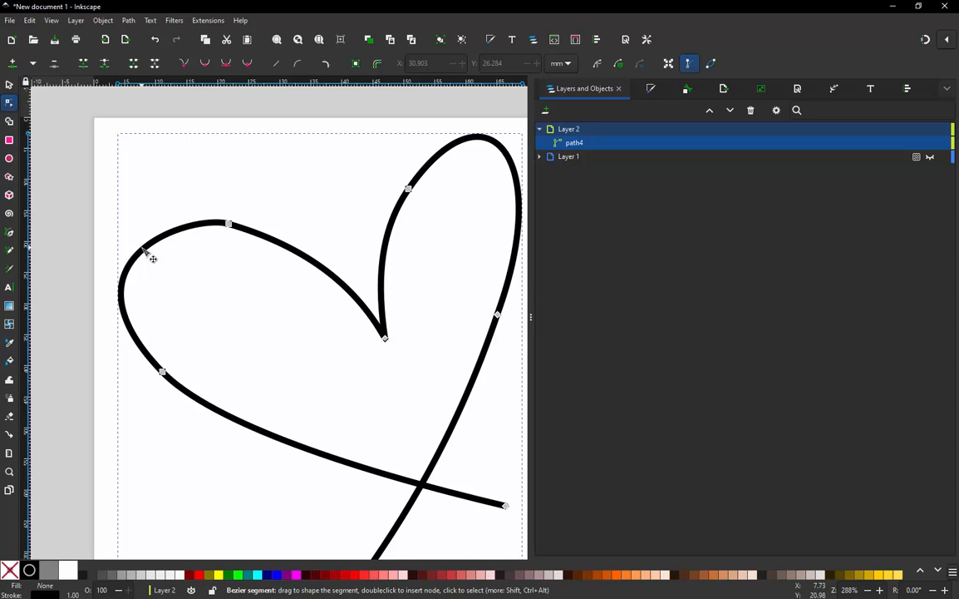
left_click(153, 258)
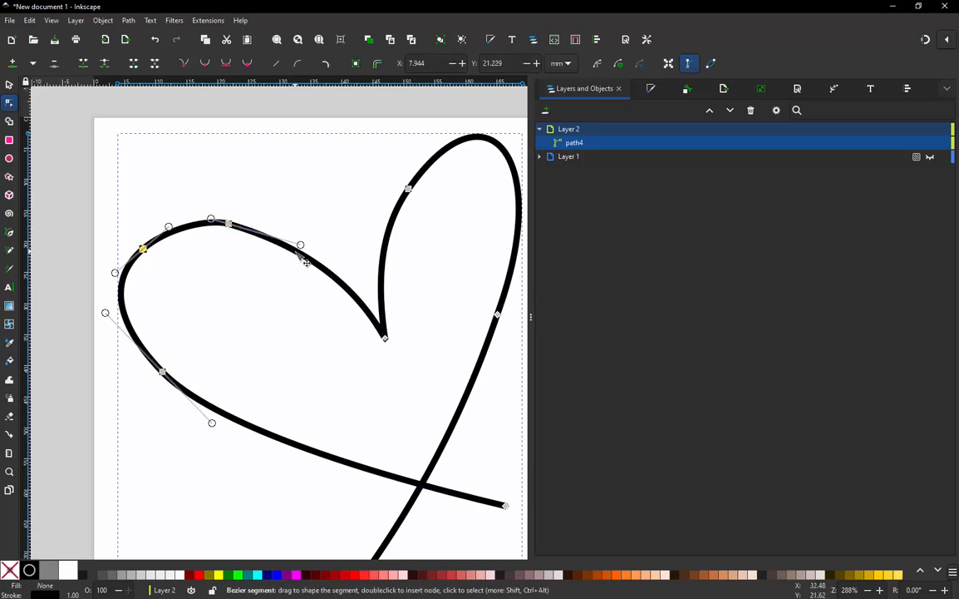
double_click(299, 254)
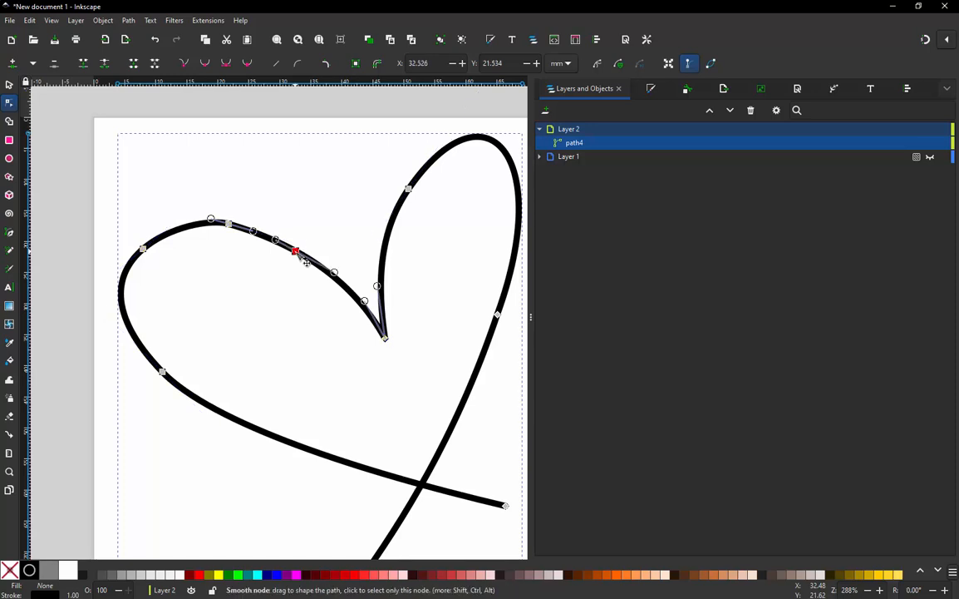
Step: Delete the original node at the top of the heart's left lobe and deselect the path
left_click(230, 225)
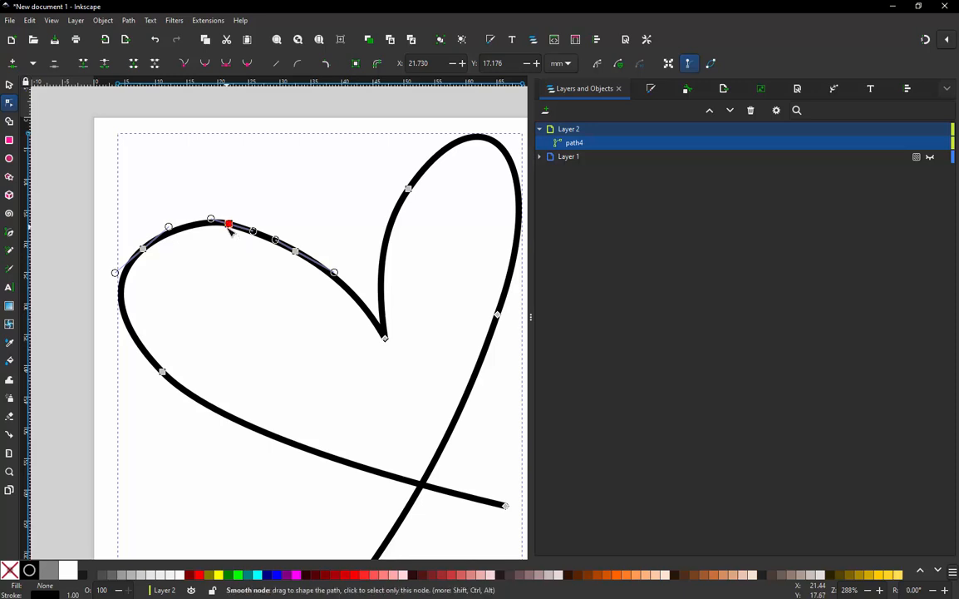
key("Delete")
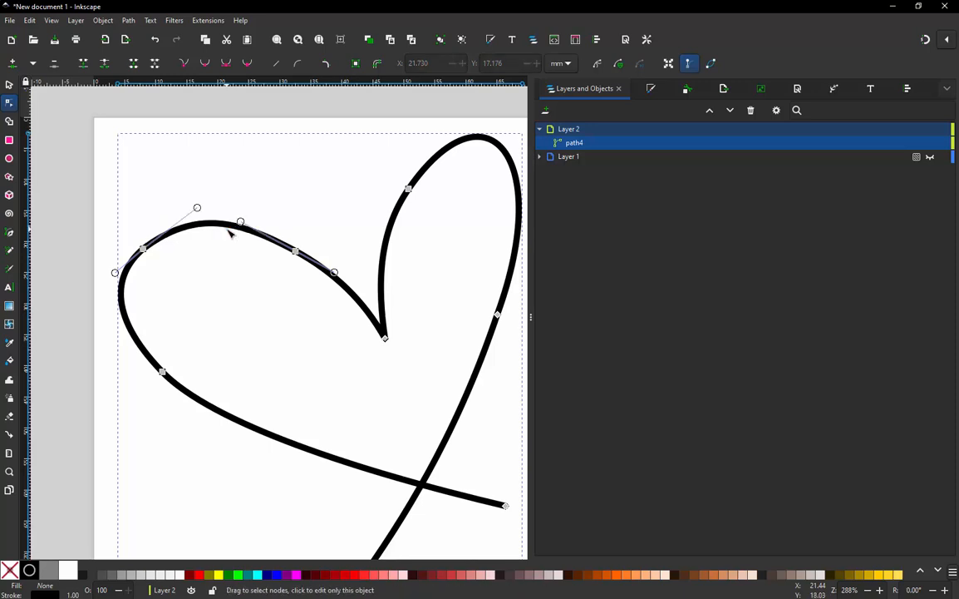
left_click(9, 84)
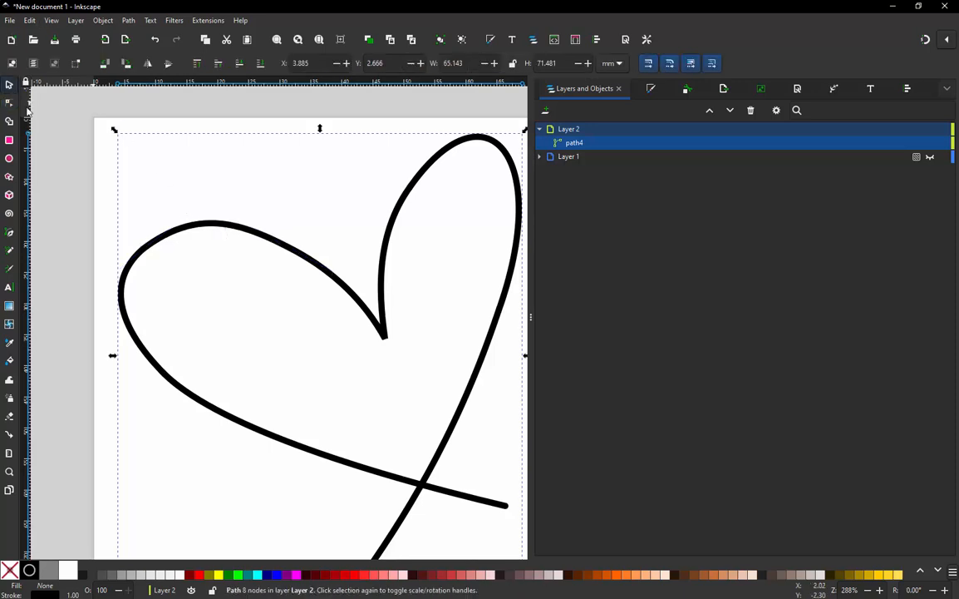
left_click(94, 179)
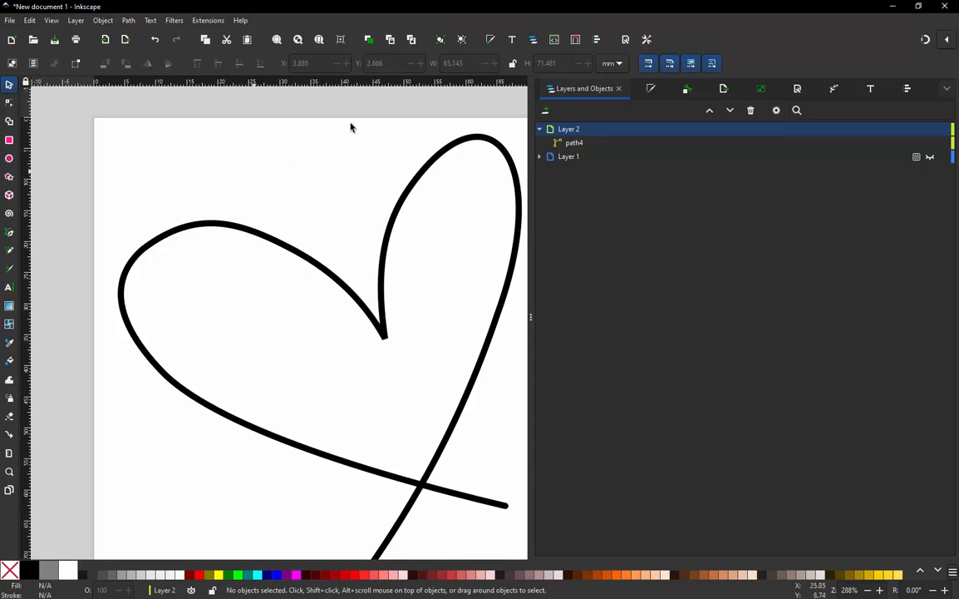
Step: Set the heart path's stroke width to 6 mm
scroll(355, 206, "down", 1)
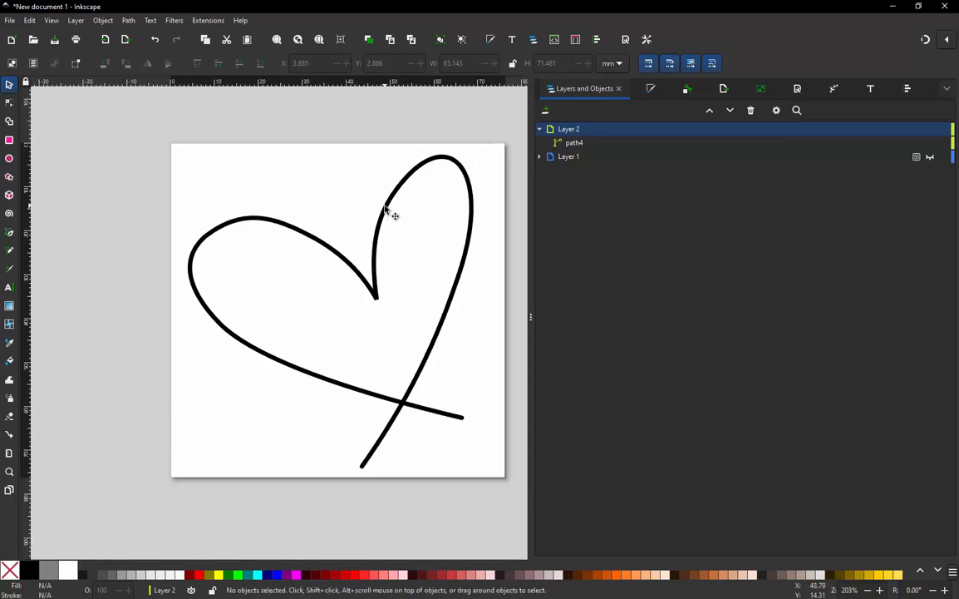
left_click(576, 147)
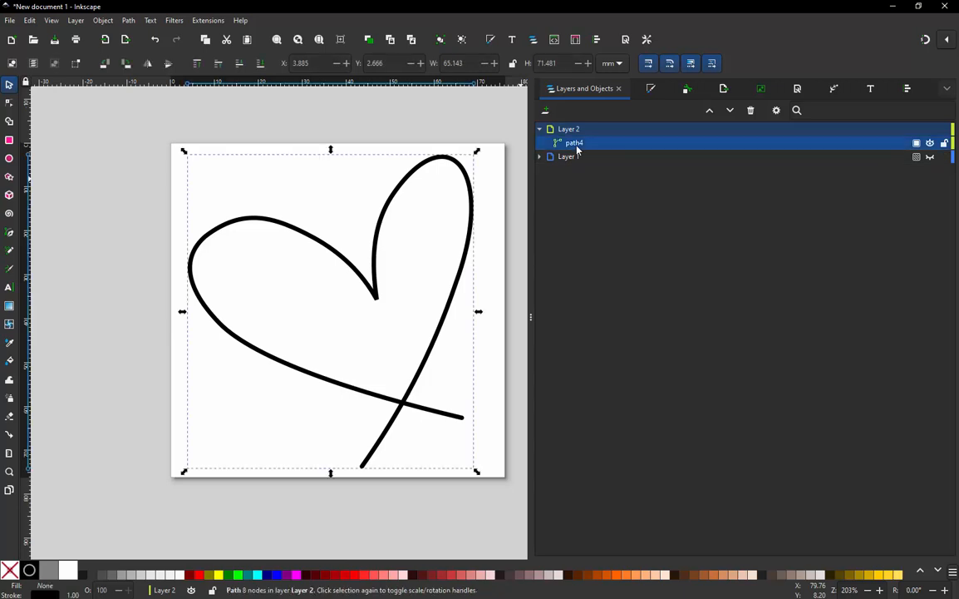
left_click(652, 88)
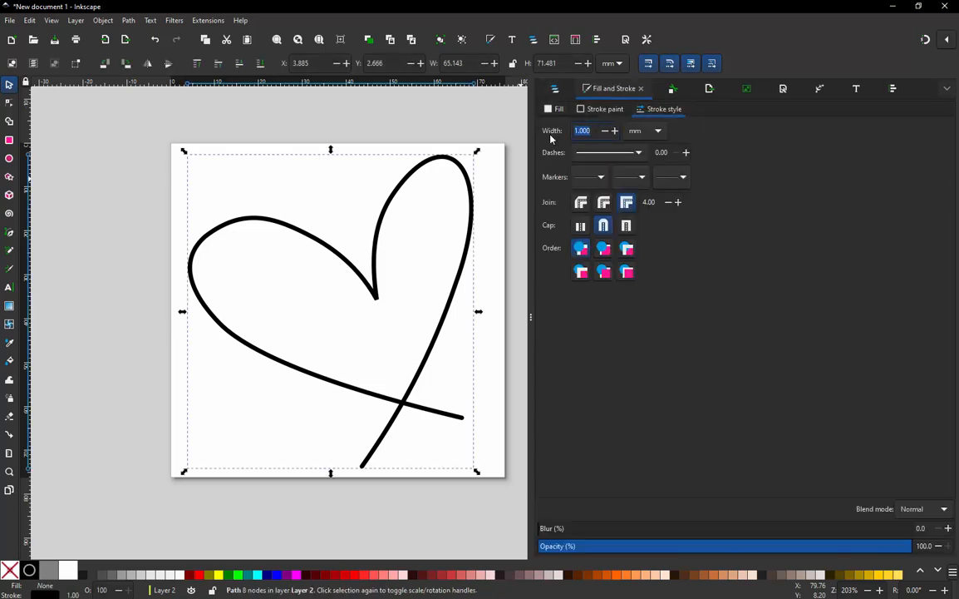
type("6")
key("Return")
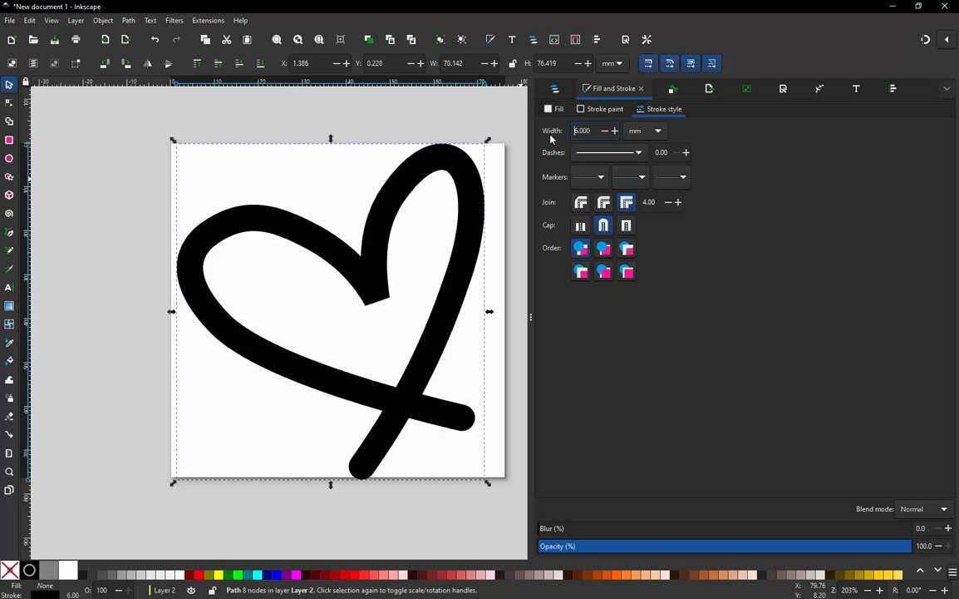
Step: Rename Layer 2, which holds the heart path, as Final Satin Border
left_click(554, 88)
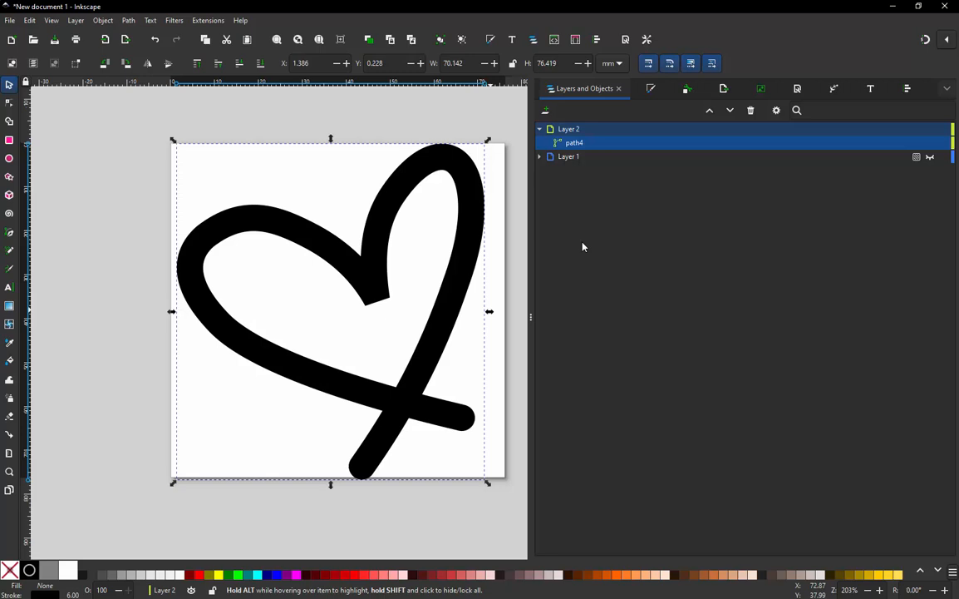
double_click(575, 143)
double_click(574, 130)
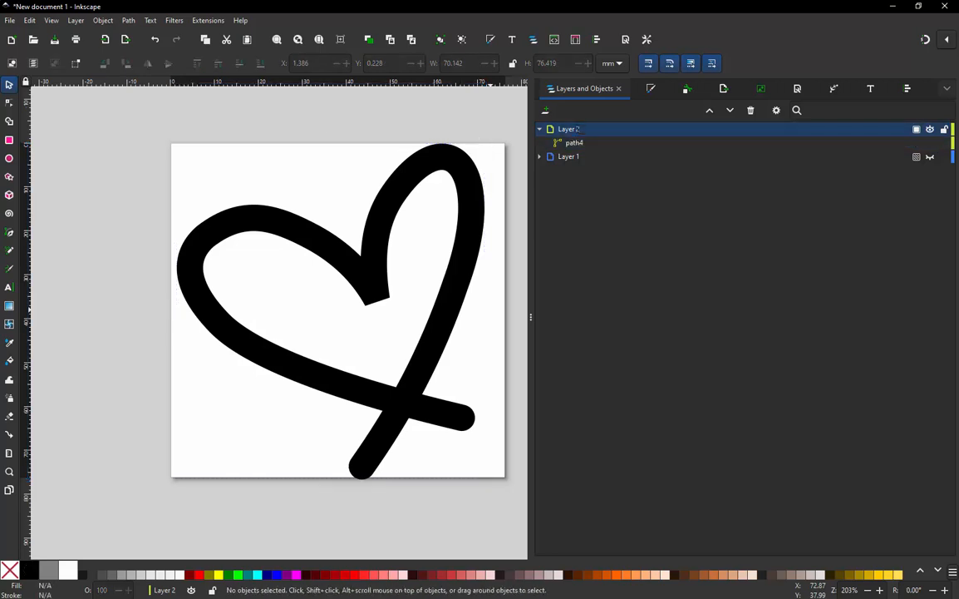
type("Final")
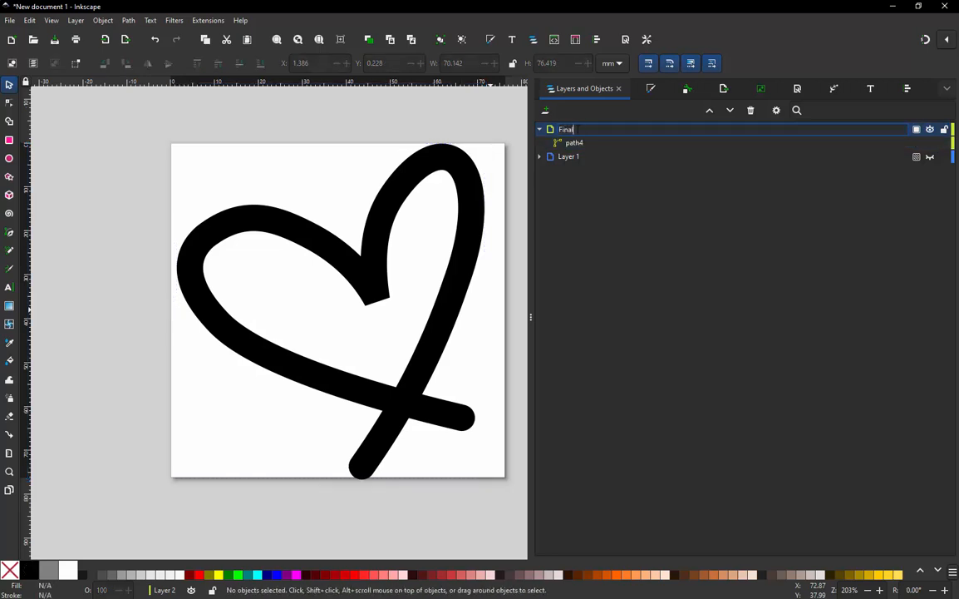
type(" Satin Border")
key("Return")
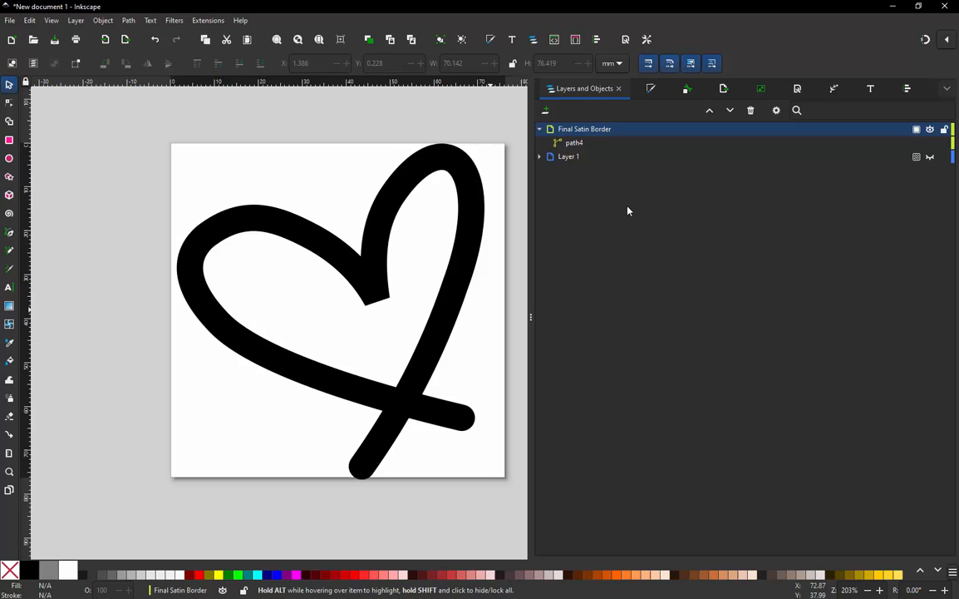
Step: Add a layer named Placement Layer above the Final Satin Border layer
left_click(546, 115)
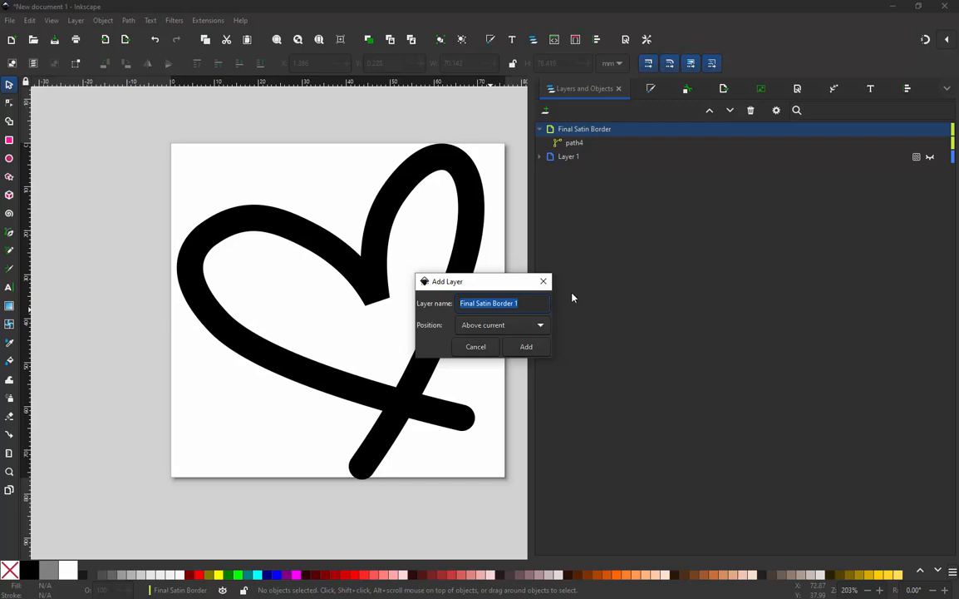
type("Ta")
key("BackSpace")
key("BackSpace")
type("Placement Layer")
left_click(545, 349)
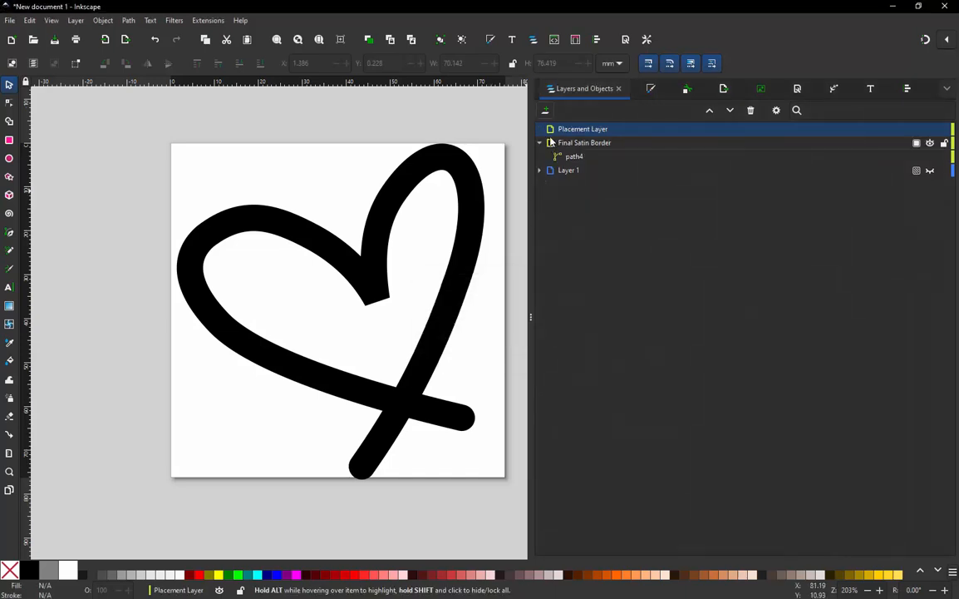
Step: Add a layer named Tackdown Layer above the Placement Layer
left_click(546, 110)
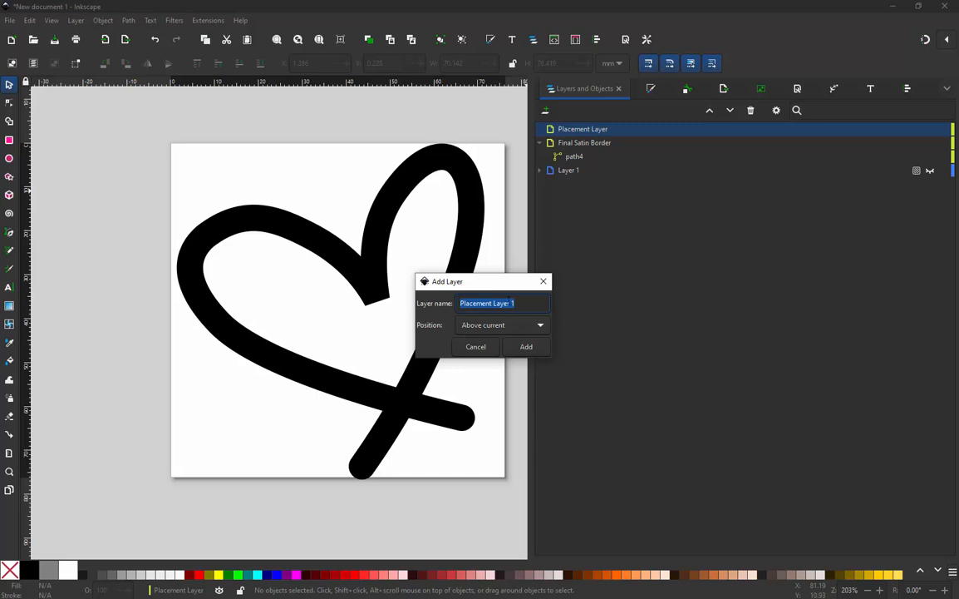
type("Tack")
key("BackSpace")
type("down Layer")
left_click(470, 303)
type("k")
left_click(526, 347)
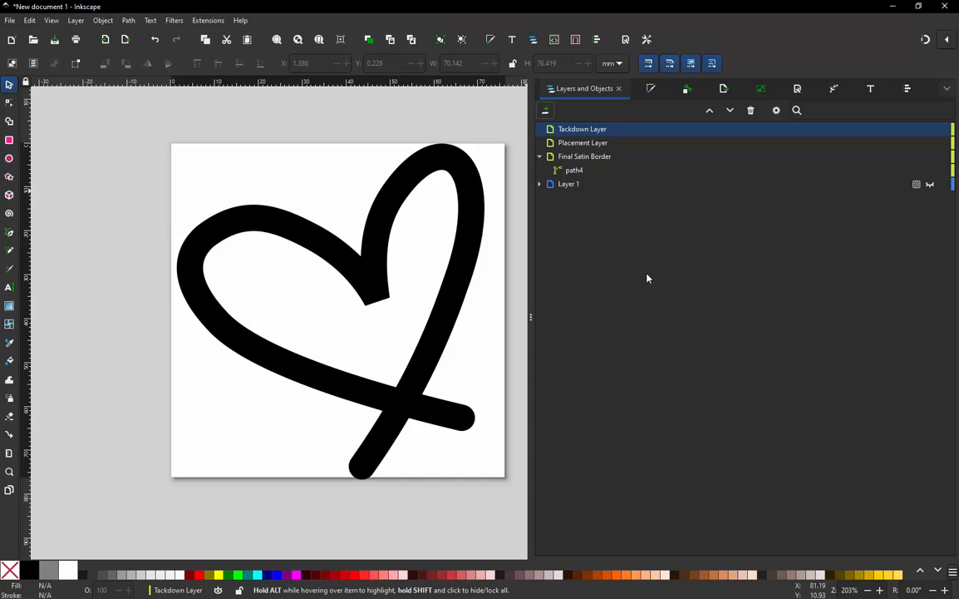
Step: Duplicate the heart path from Final Satin Border twice, placing one copy in Placement Layer and the other in Tackdown Layer
left_click(565, 160)
left_click(574, 171)
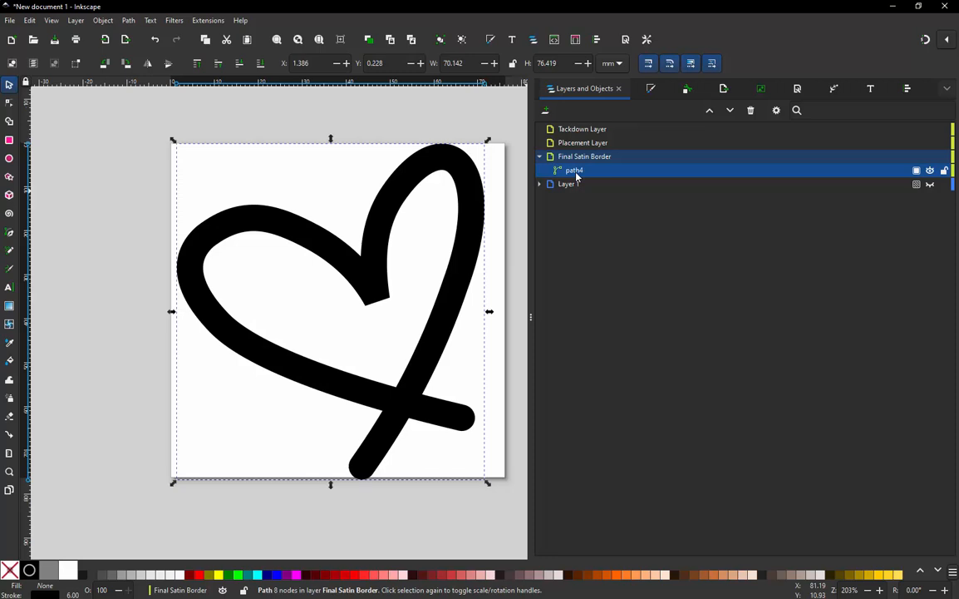
key("ctrl+d")
left_click_drag(573, 177, 591, 147)
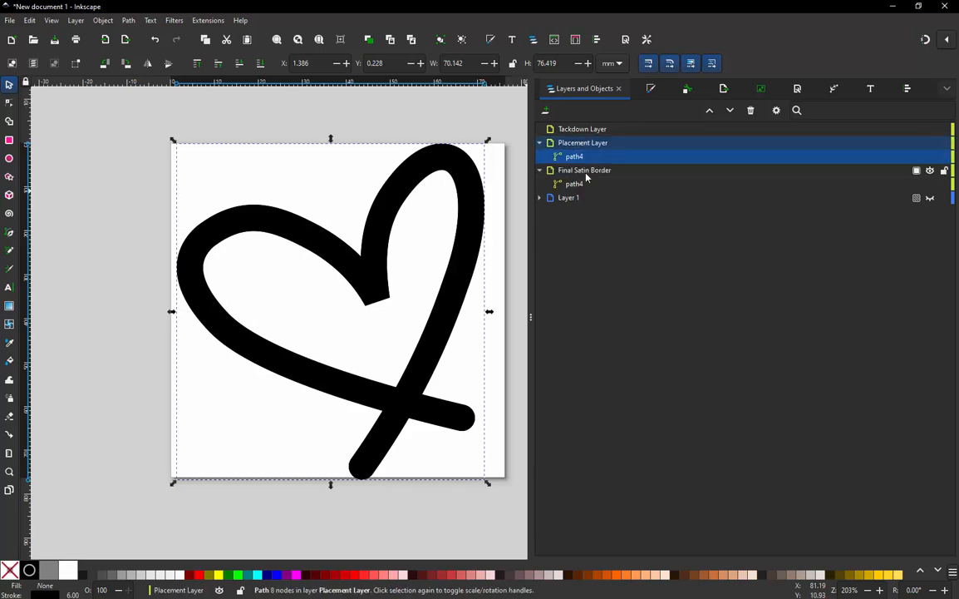
key("ctrl+d")
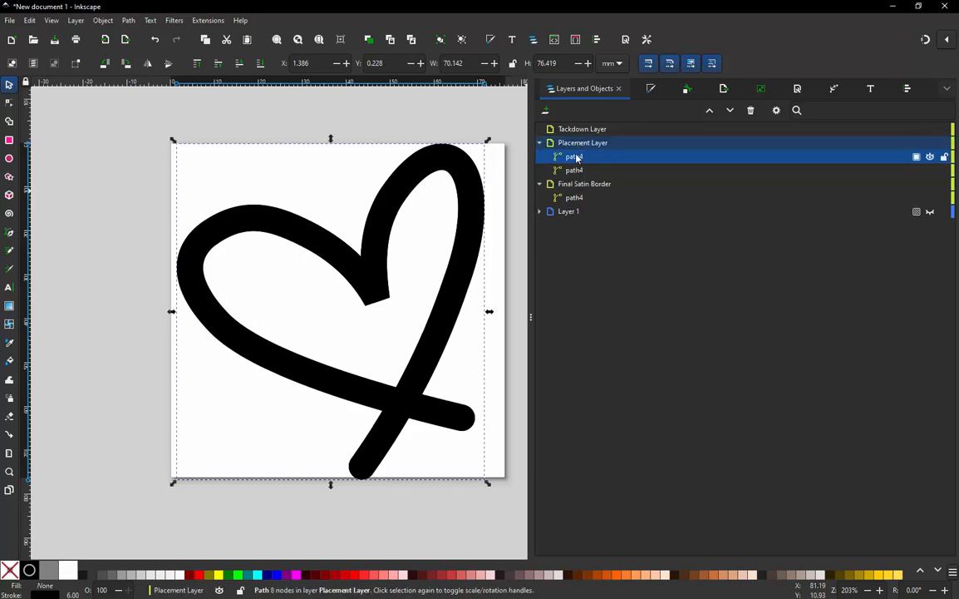
left_click_drag(575, 157, 584, 130)
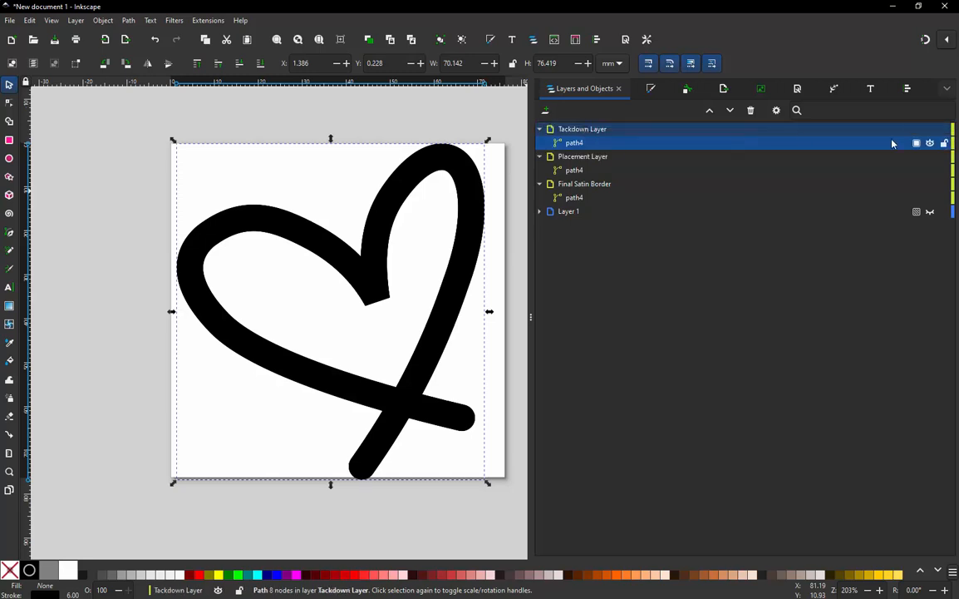
Step: Hide the Tackdown and Placement layers, and move the Final Satin Border layer to the top of the layer stack
left_click(931, 130)
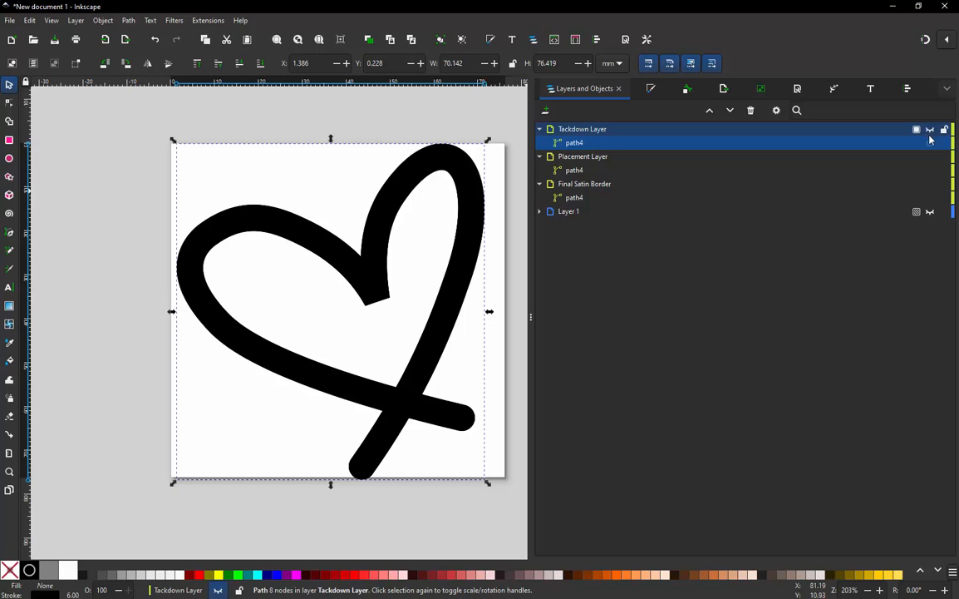
left_click(930, 157)
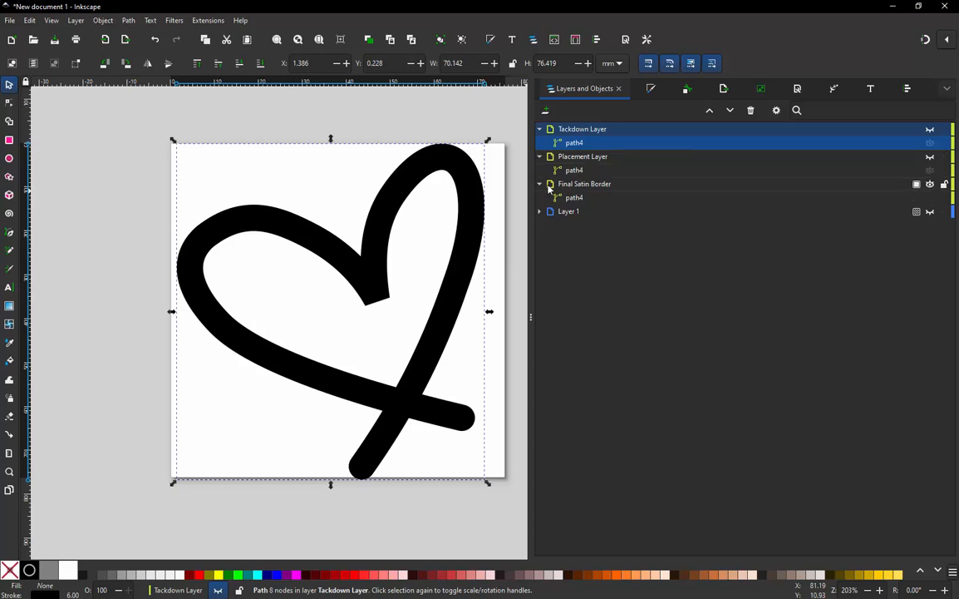
left_click(580, 184)
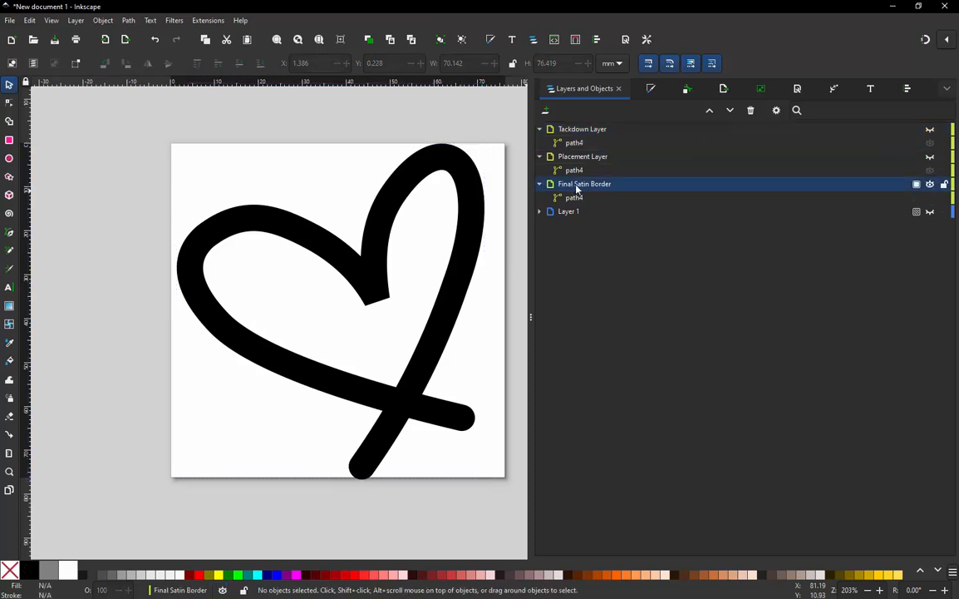
left_click_drag(580, 186, 582, 132)
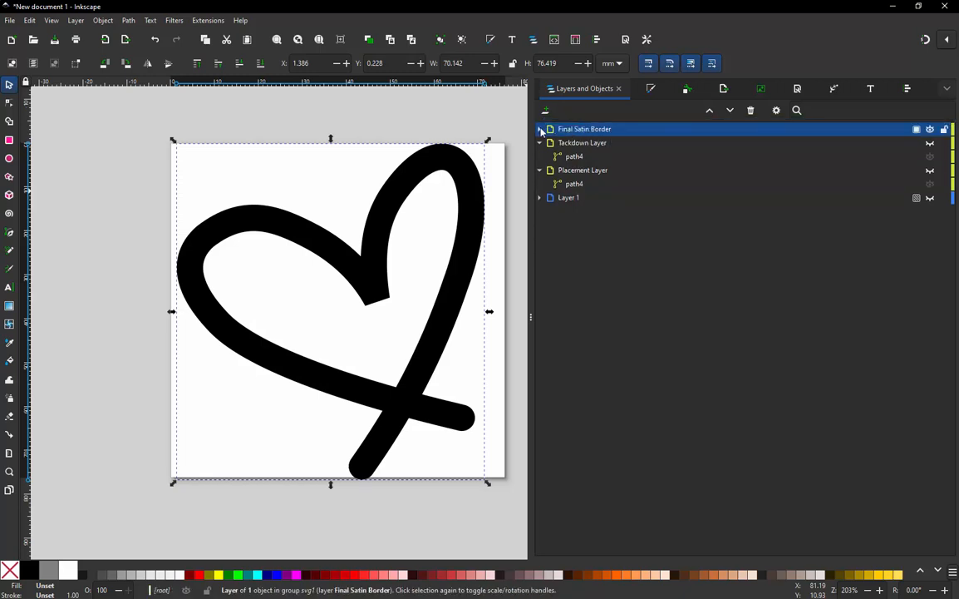
left_click(540, 170)
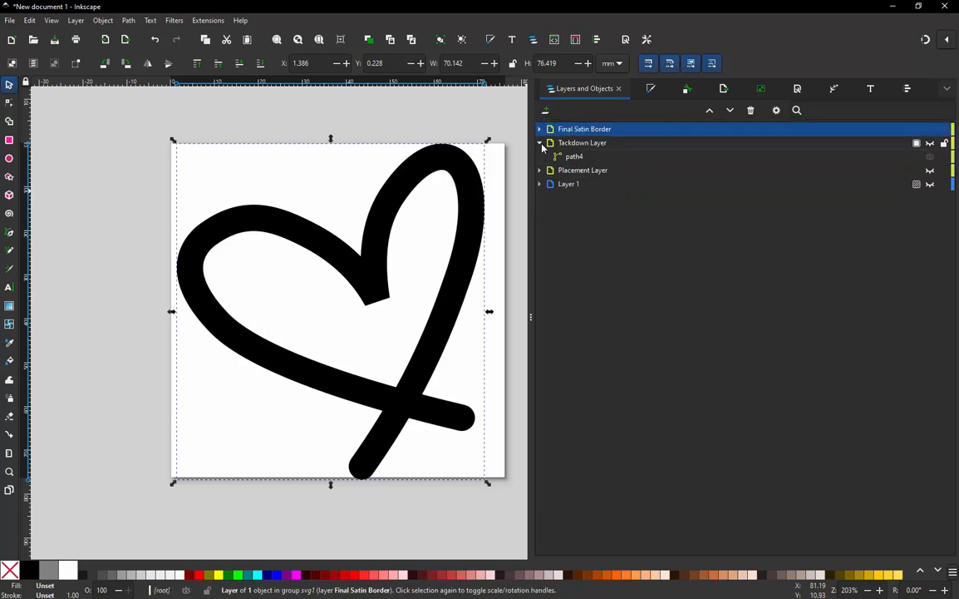
left_click(539, 142)
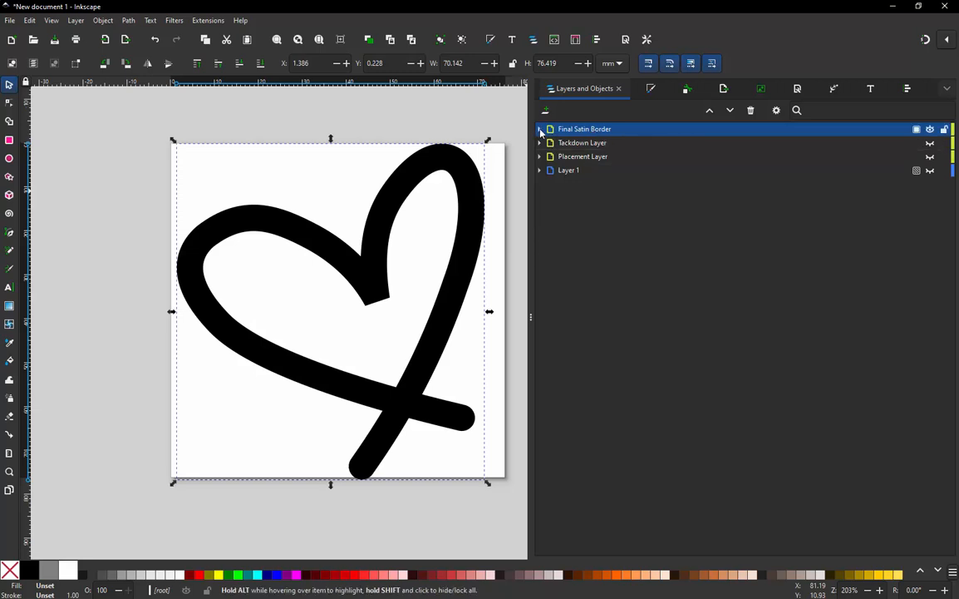
Step: Duplicate the heart path within the Final Satin Border layer
left_click(540, 128)
left_click(573, 142)
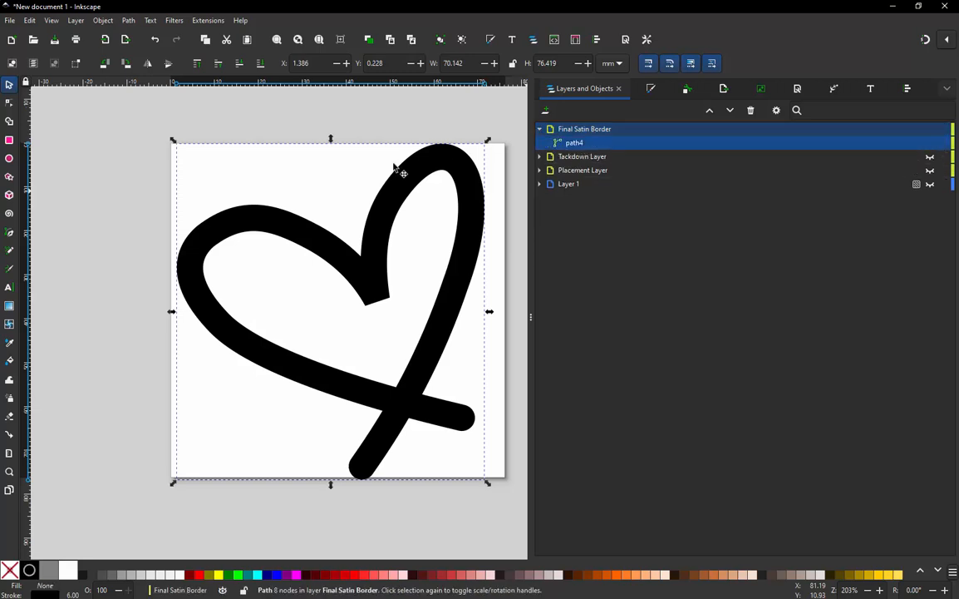
left_click(350, 130)
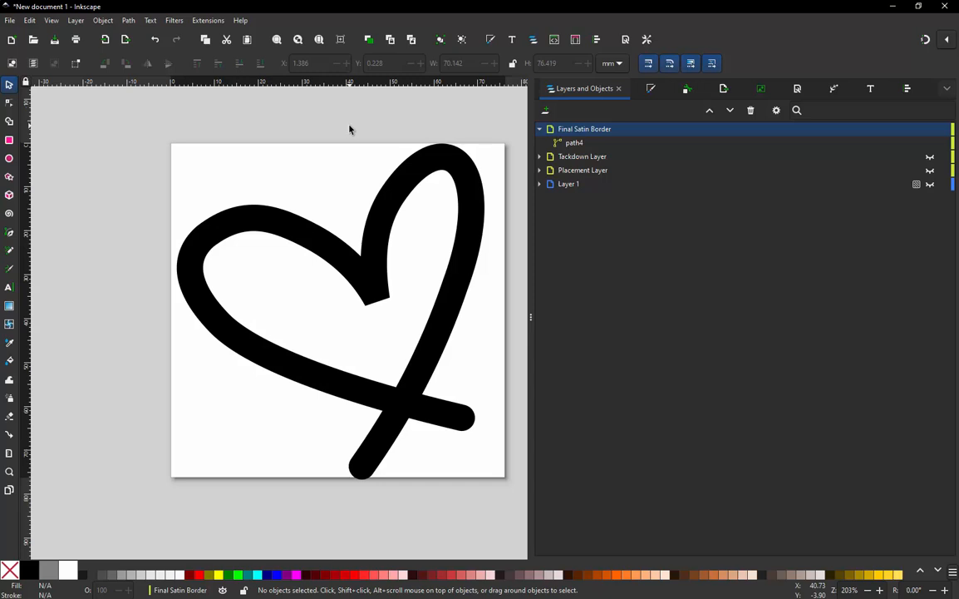
left_click(575, 143)
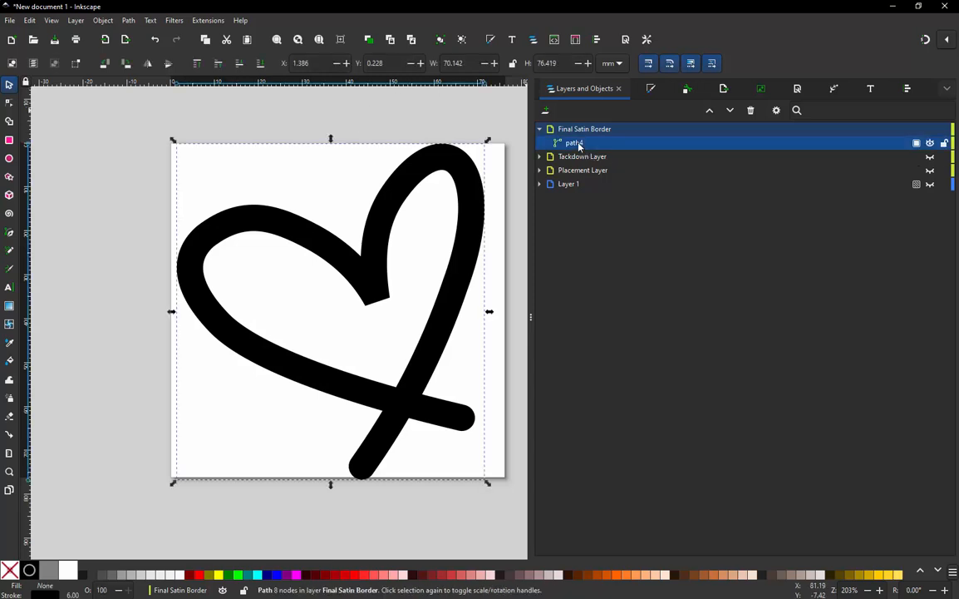
key("ctrl+d")
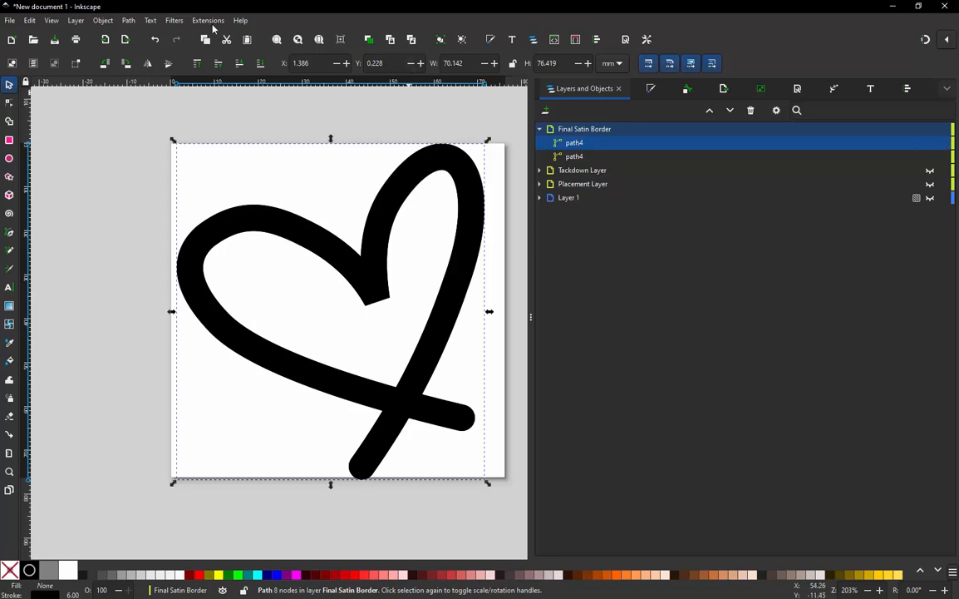
left_click(346, 121)
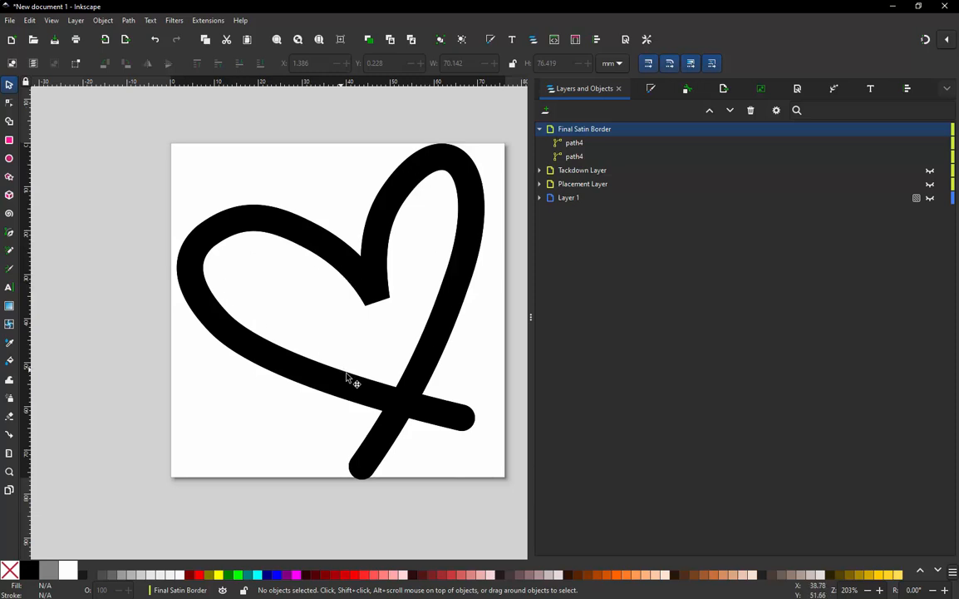
Step: Convert the duplicated heart path from line to satin with Ink/Stitch, and hide the original heart path
left_click(573, 144)
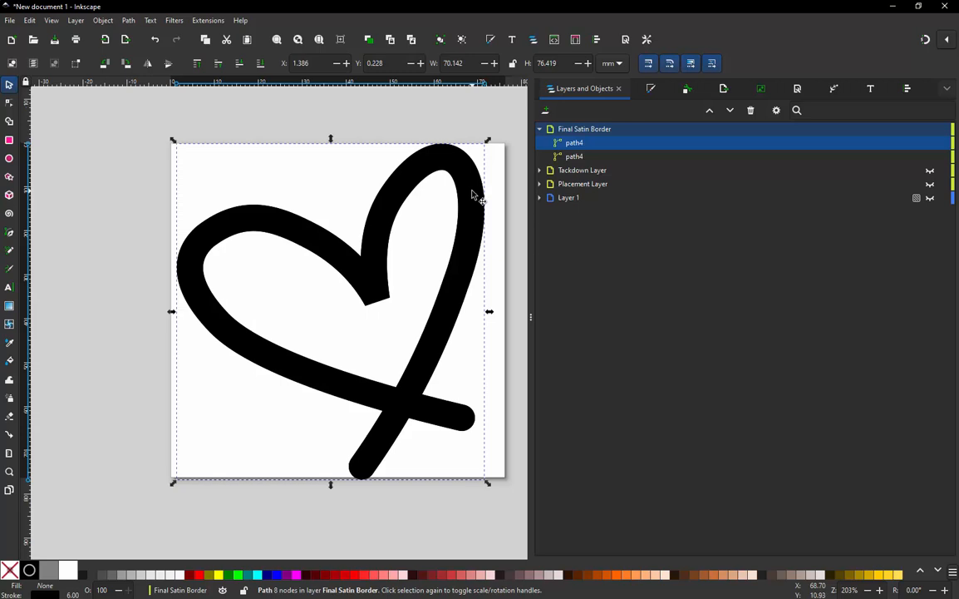
left_click(209, 21)
mouse_move(229, 169)
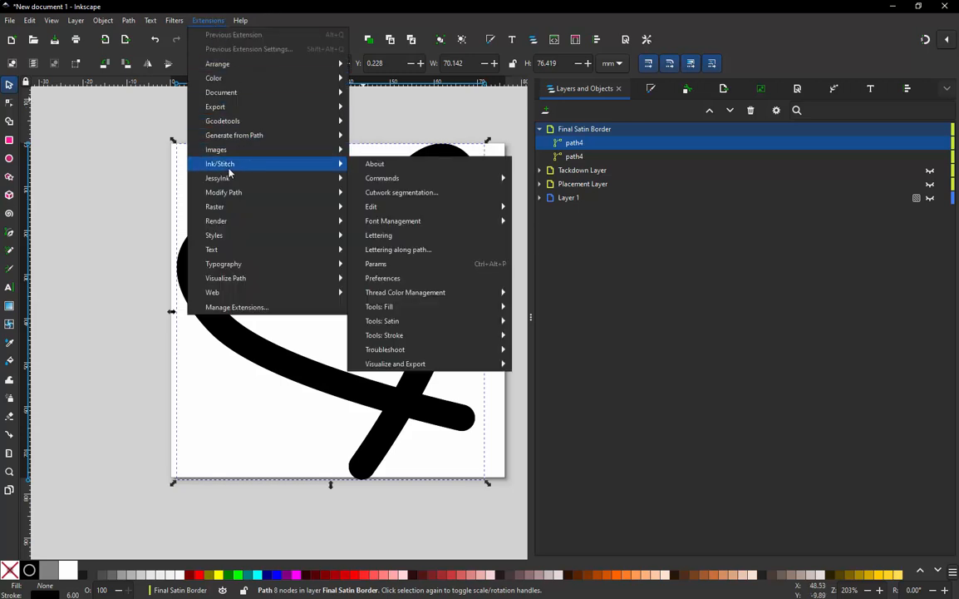
mouse_move(421, 321)
mouse_move(465, 320)
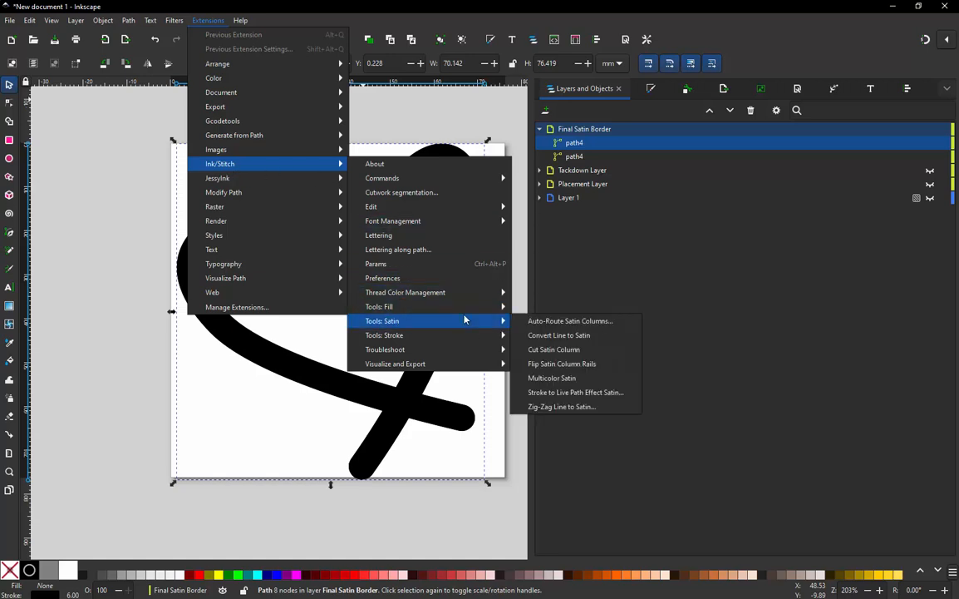
left_click(585, 336)
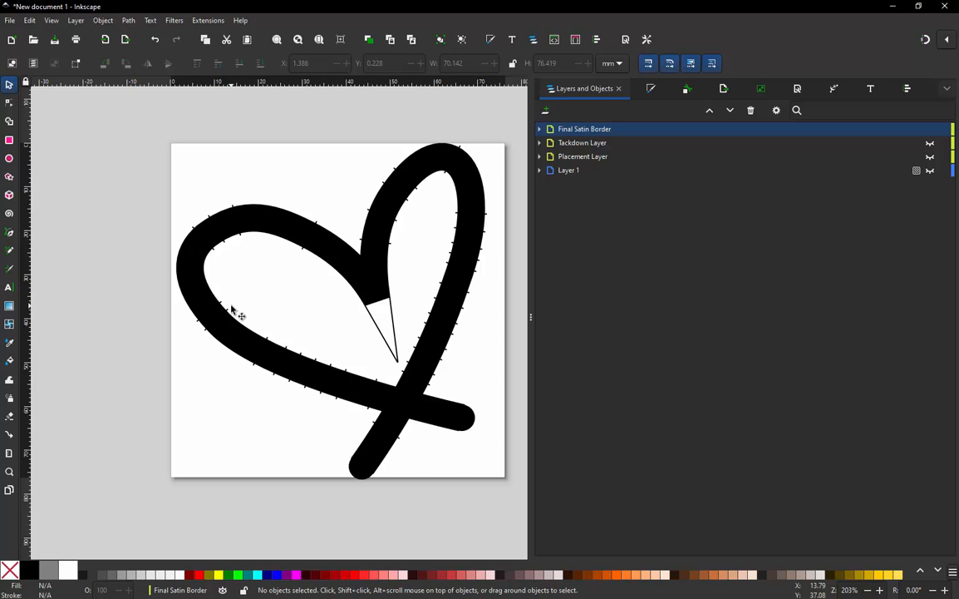
left_click(541, 129)
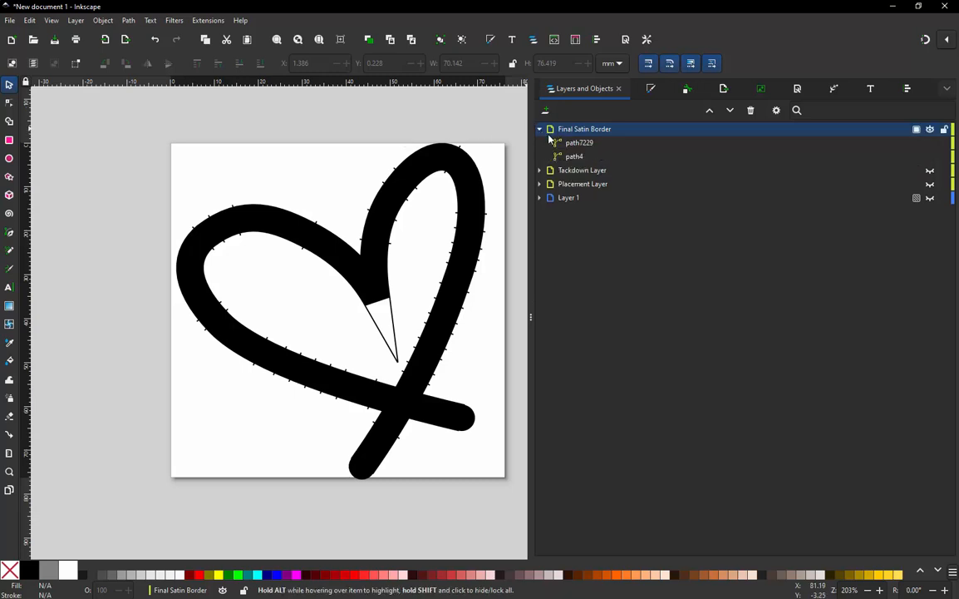
left_click(930, 158)
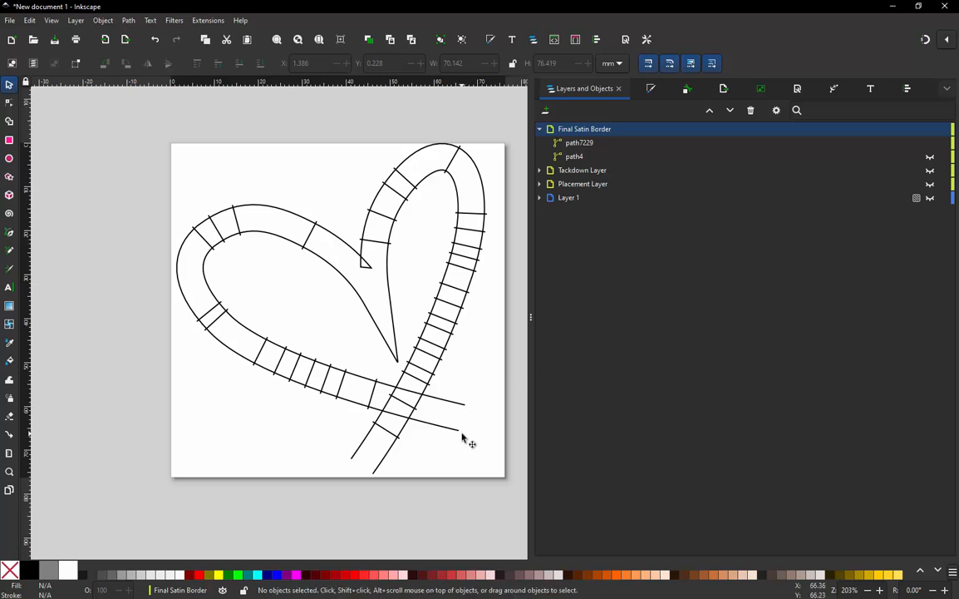
Step: Run the Ink/Stitch embroidery simulation of the satin heart, scrub back and forth through the stitch-out, and close the simulation
left_click(207, 21)
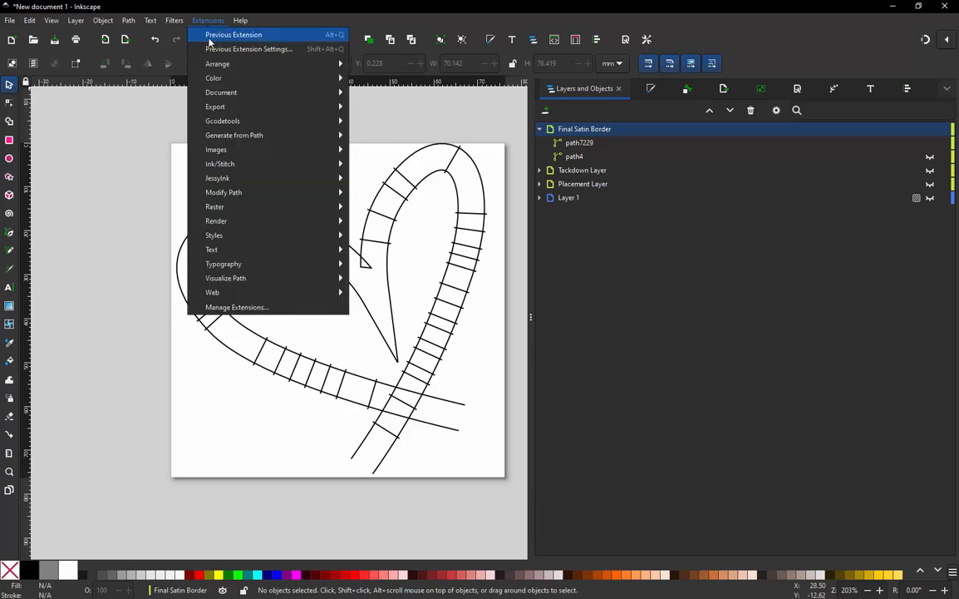
mouse_move(265, 167)
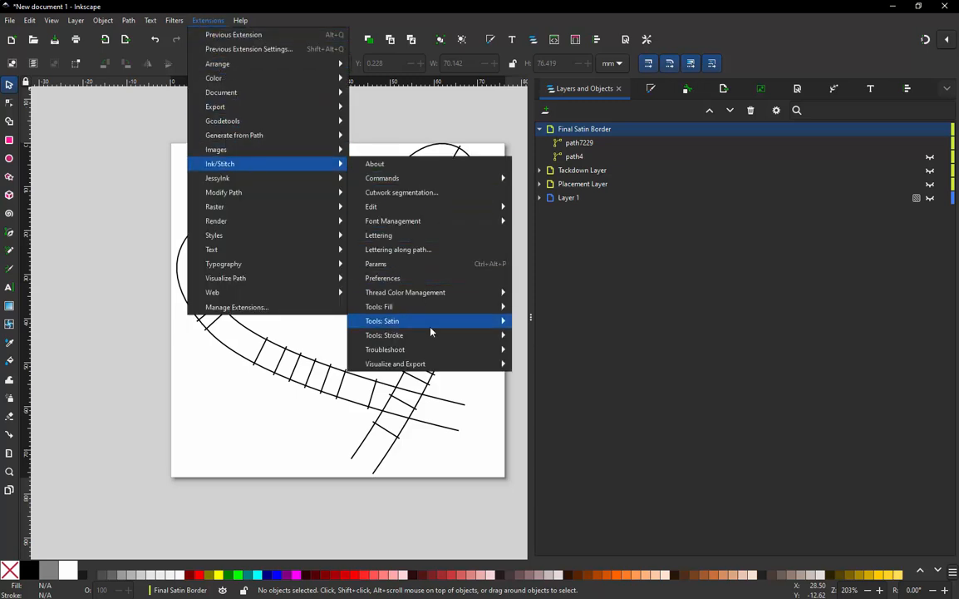
mouse_move(497, 362)
left_click(548, 397)
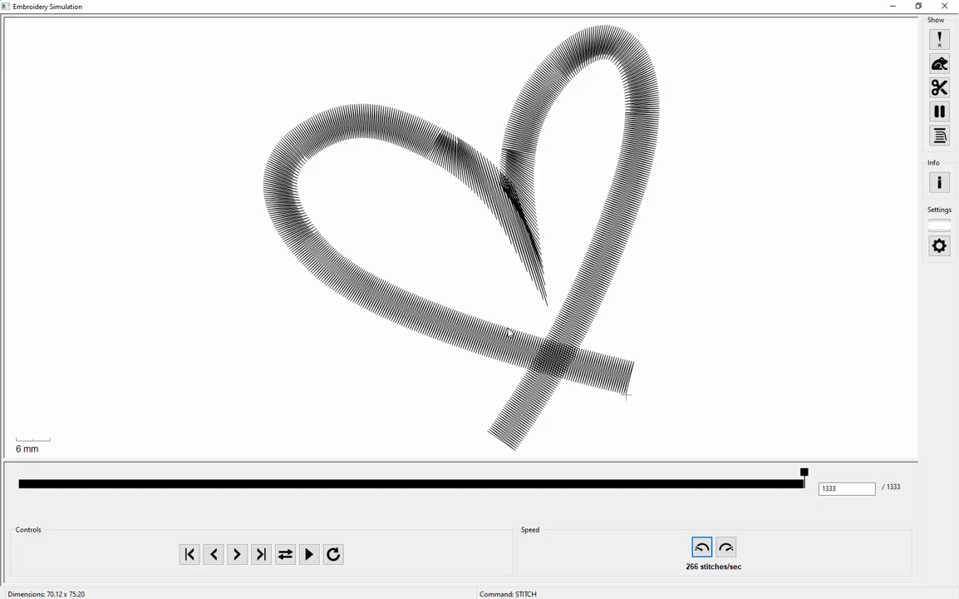
left_click_drag(804, 473, 631, 482)
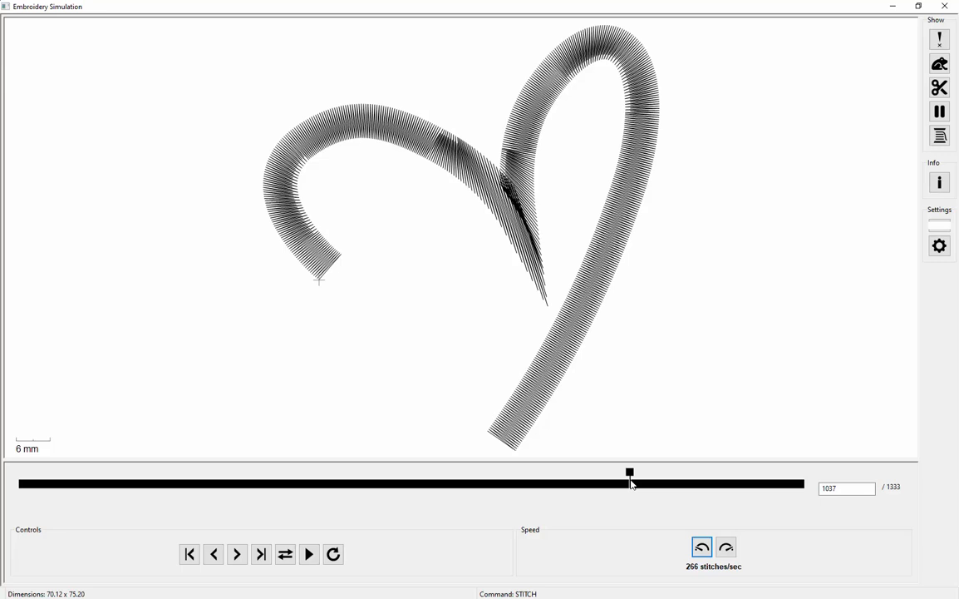
mouse_move(631, 483)
left_mouse_down()
mouse_move(694, 480)
mouse_move(629, 477)
left_mouse_up()
left_click_drag(630, 476, 788, 480)
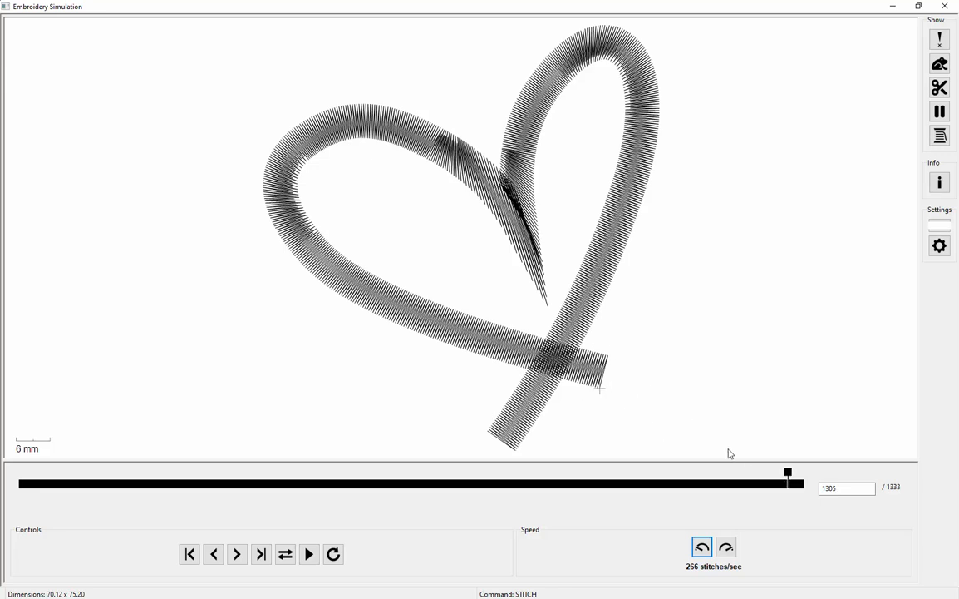
mouse_move(787, 477)
left_mouse_down()
mouse_move(630, 480)
mouse_move(762, 485)
mouse_move(739, 484)
mouse_move(771, 492)
mouse_move(722, 484)
mouse_move(821, 499)
mouse_move(695, 488)
mouse_move(781, 489)
left_mouse_up()
left_click_drag(834, 526, 843, 527)
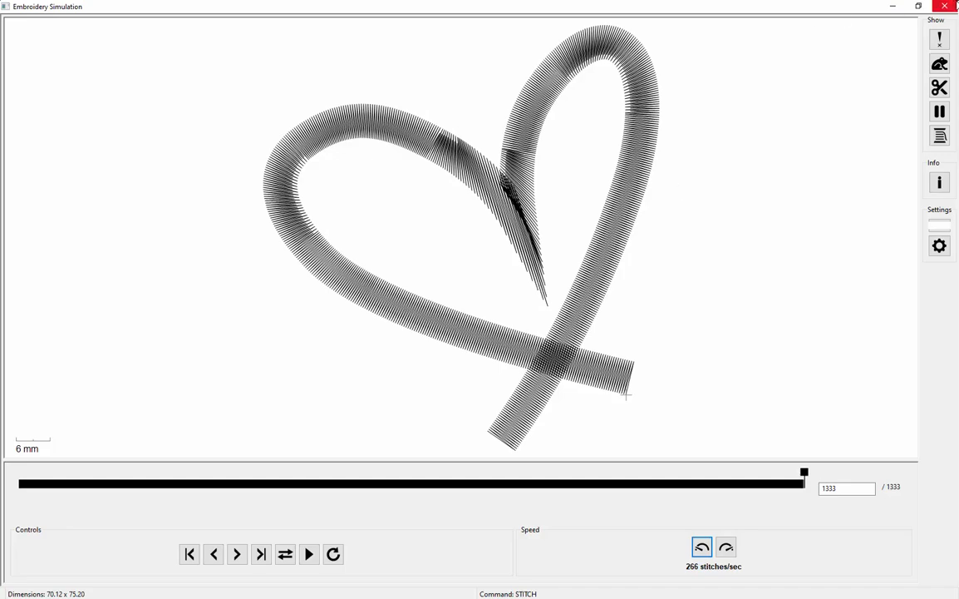
left_click(954, 5)
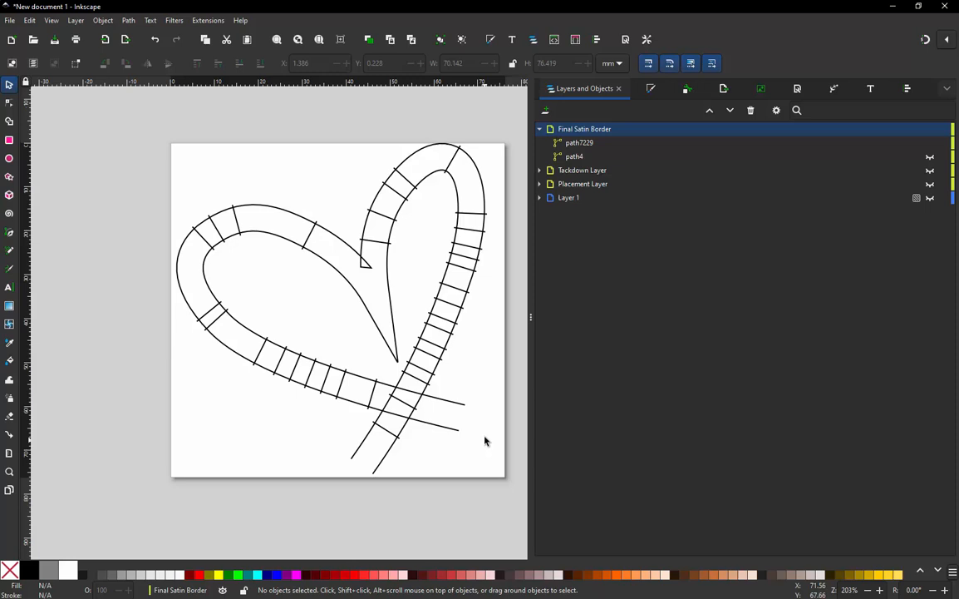
Step: Delete the converted satin path and unhide the original heart path in the Final Satin Border layer
left_click(593, 143)
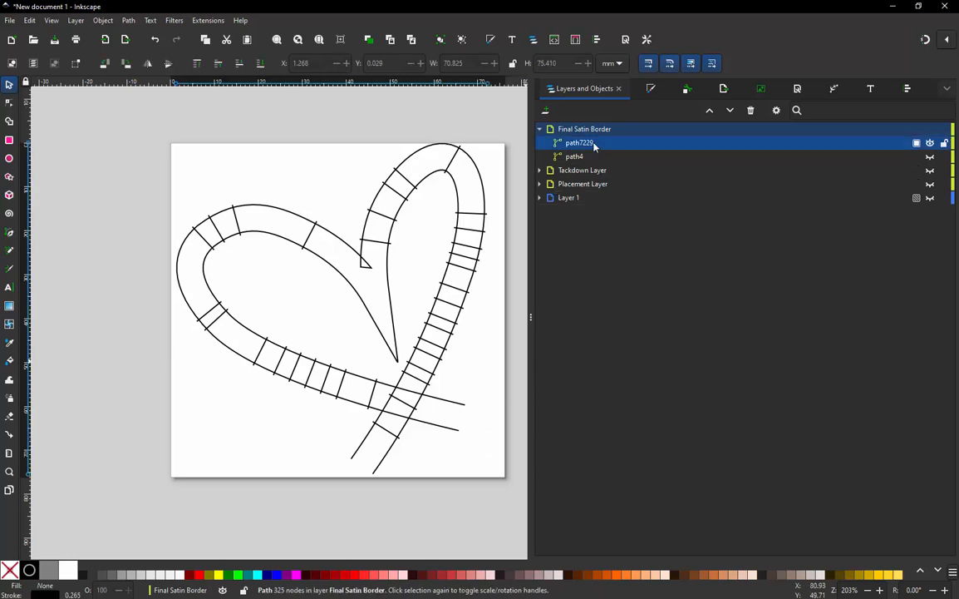
key("Delete")
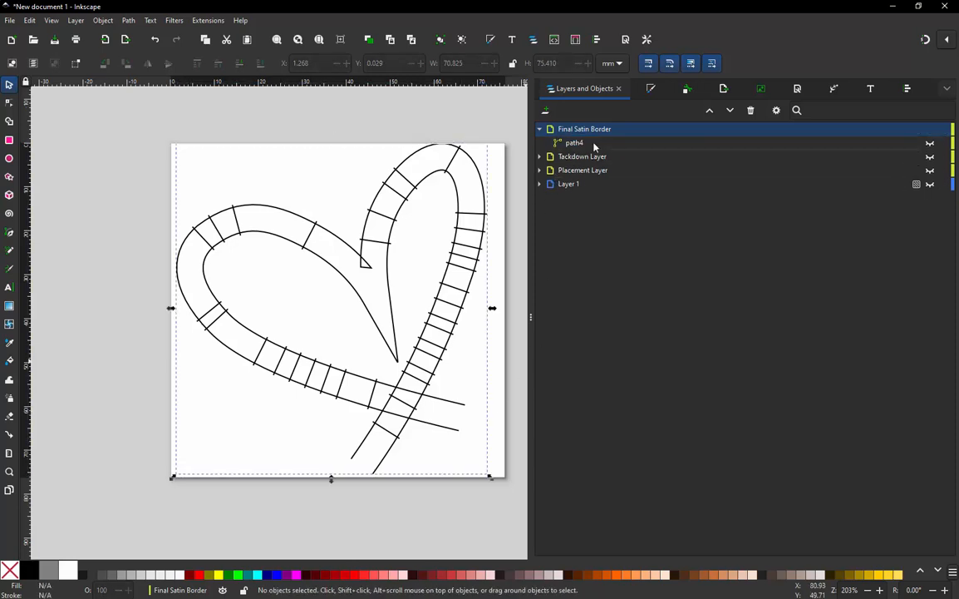
left_click(595, 144)
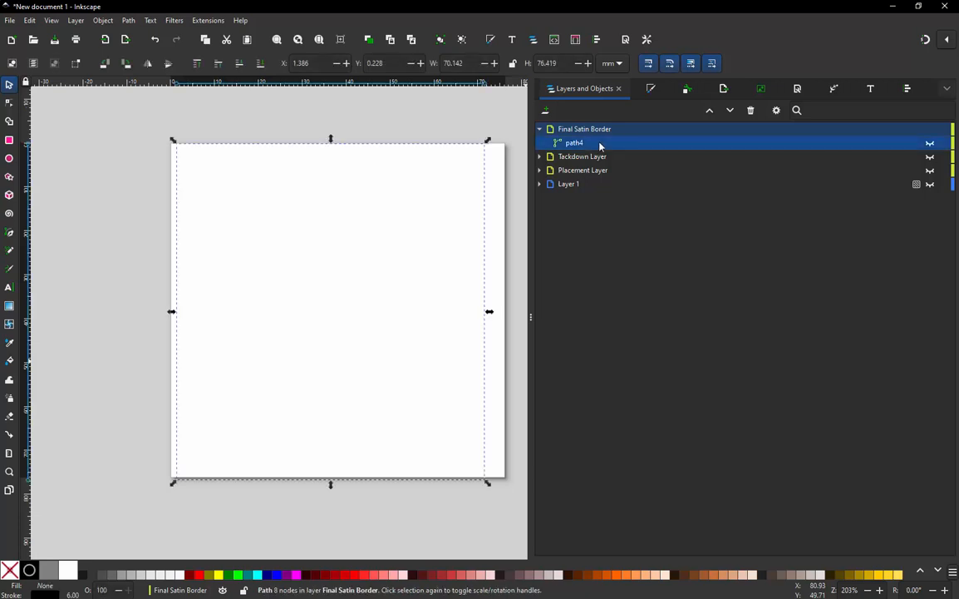
left_click(930, 143)
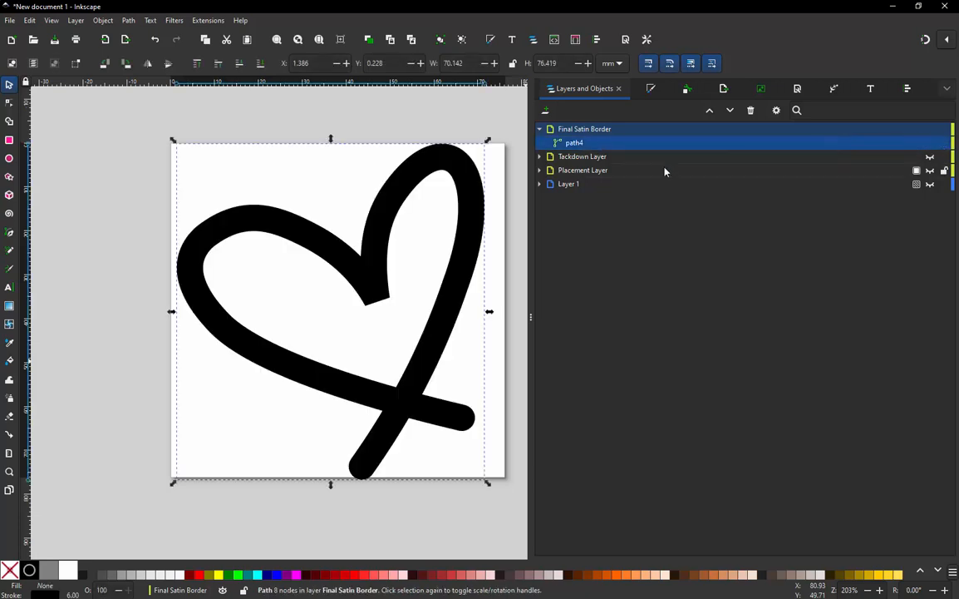
Step: Rename the heart path in the Final Satin Border layer to Original Path and duplicate it
double_click(575, 143)
type("Or")
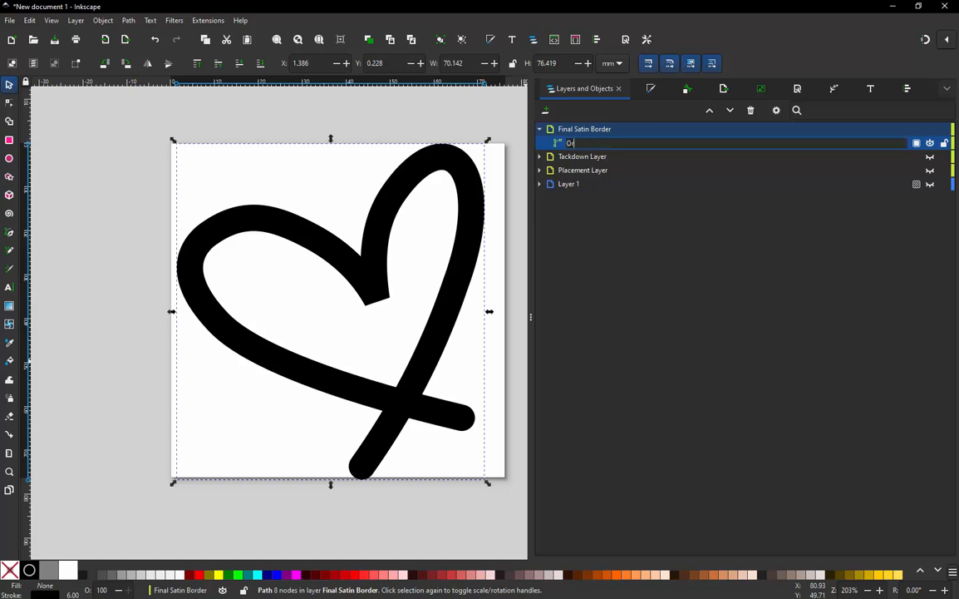
type("iginal Path")
key("Return")
left_click(587, 144)
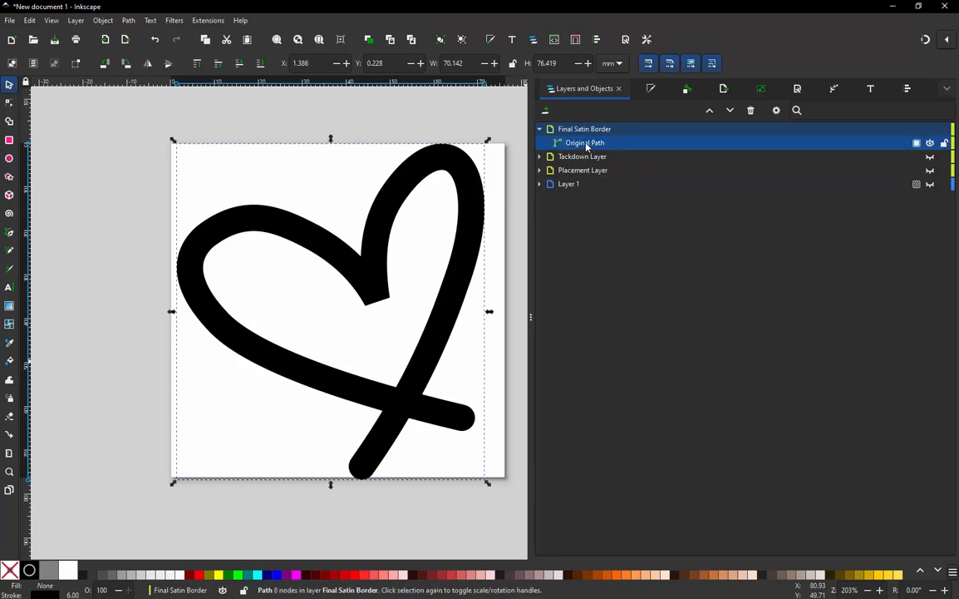
key("ctrl+d")
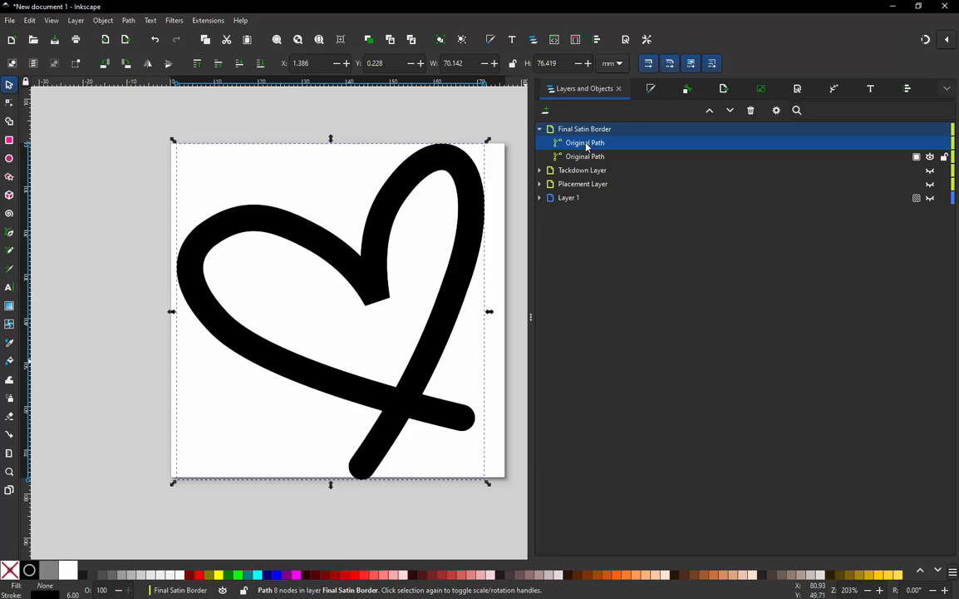
Step: Deselect the heart and switch the canvas display mode to Outline
left_click(446, 130)
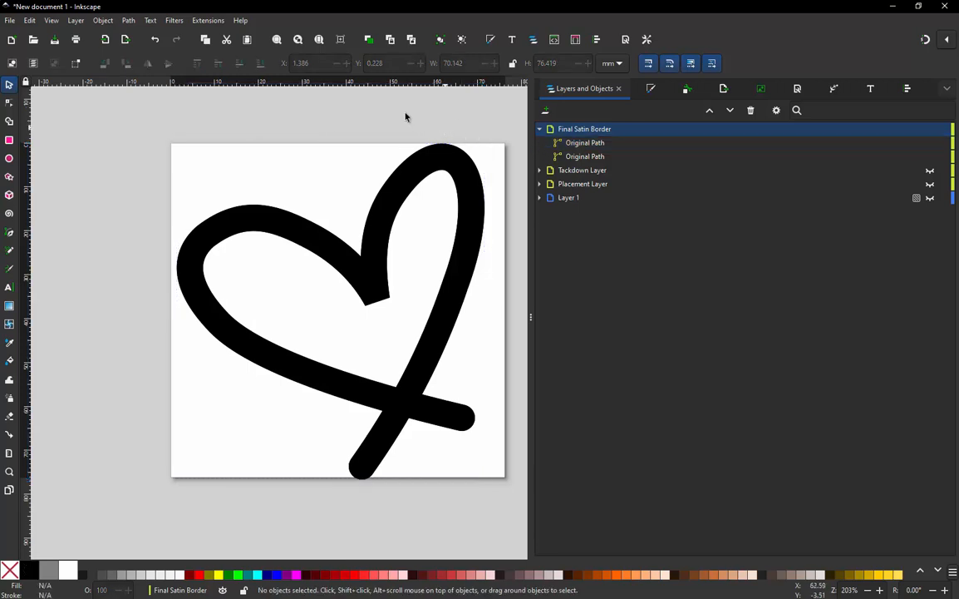
left_click(51, 21)
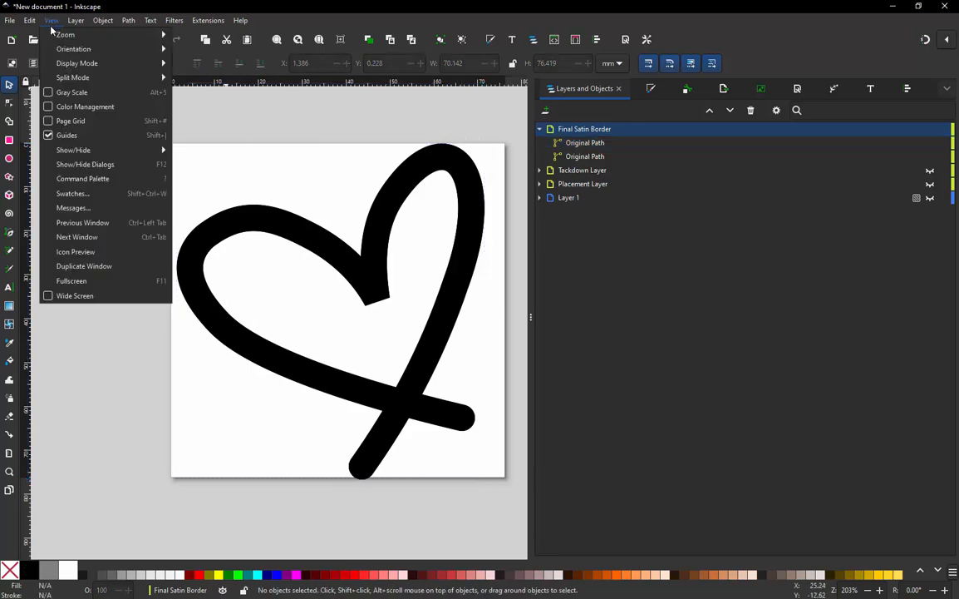
mouse_move(67, 63)
left_click(221, 79)
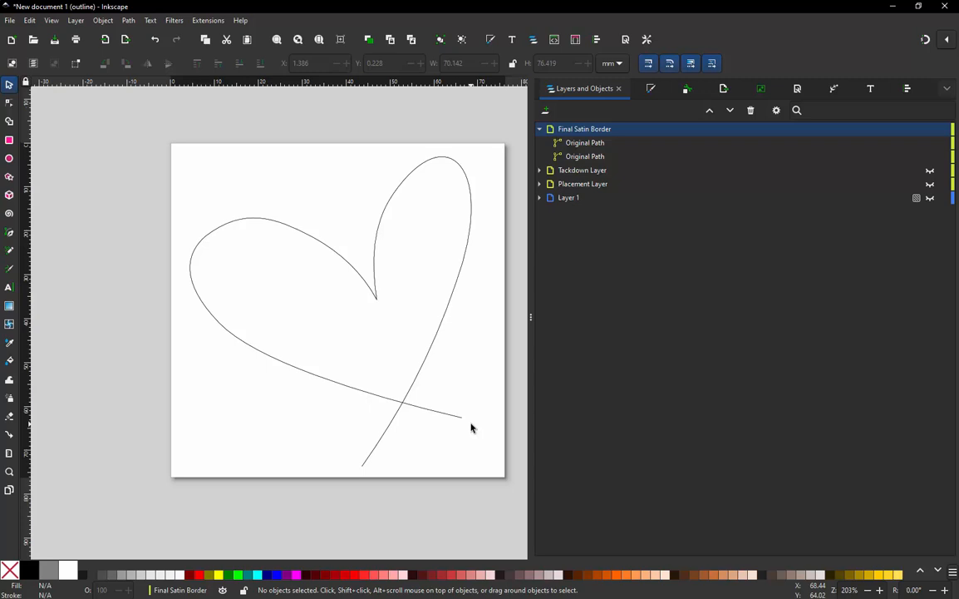
Step: Break the duplicated heart path at the sharp node where the two lobes meet in the notch
left_click(376, 302)
double_click(376, 301)
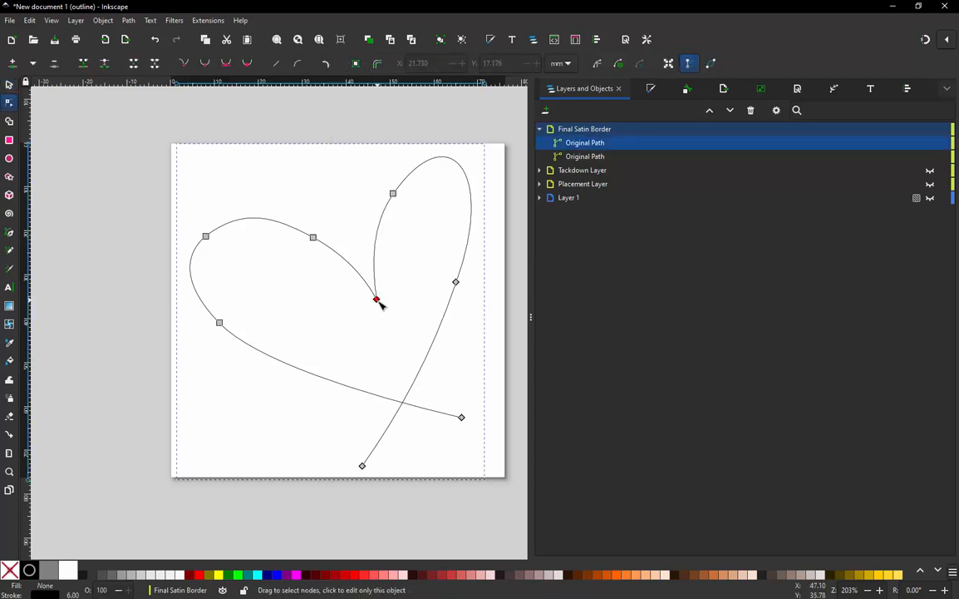
left_click(377, 329)
left_click(378, 301)
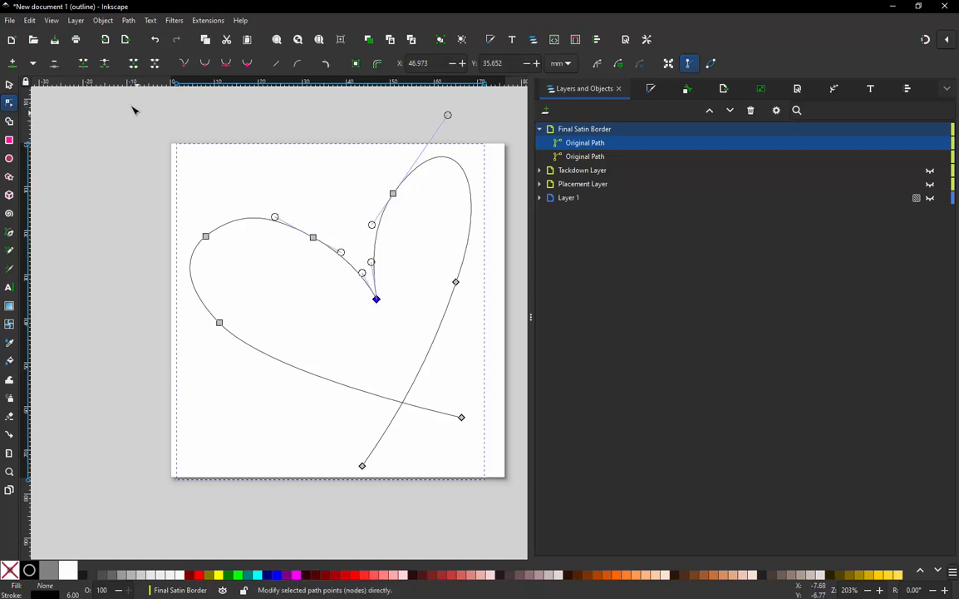
left_click(105, 65)
left_click(8, 84)
left_click(99, 170)
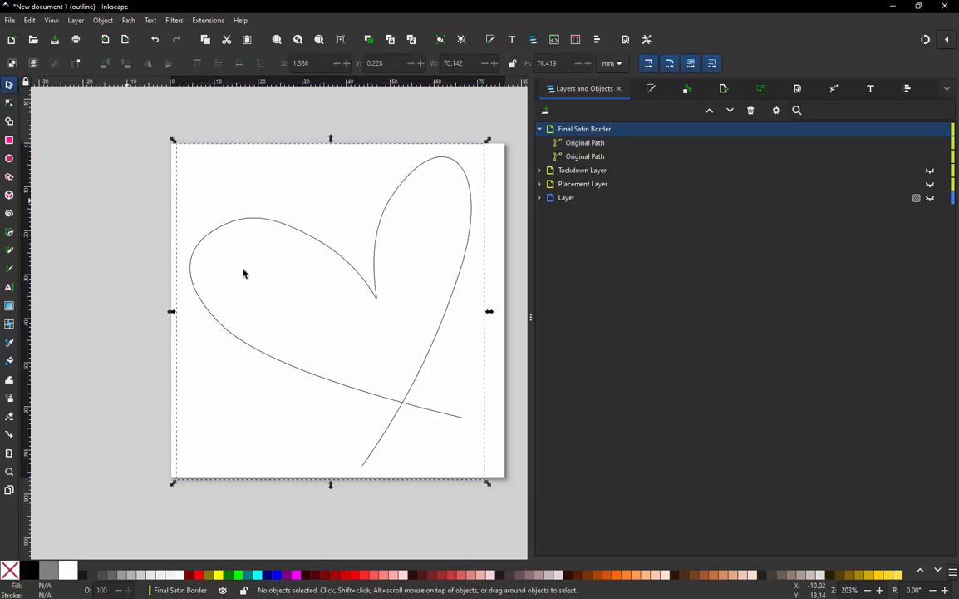
Step: Break the split heart duplicate apart into two separate paths
left_click(378, 305)
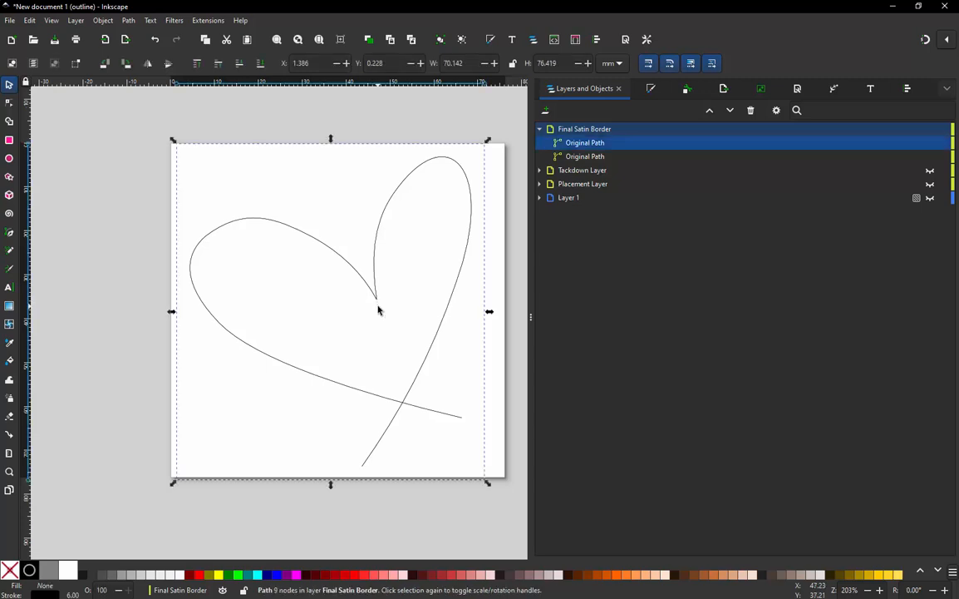
left_click(97, 241)
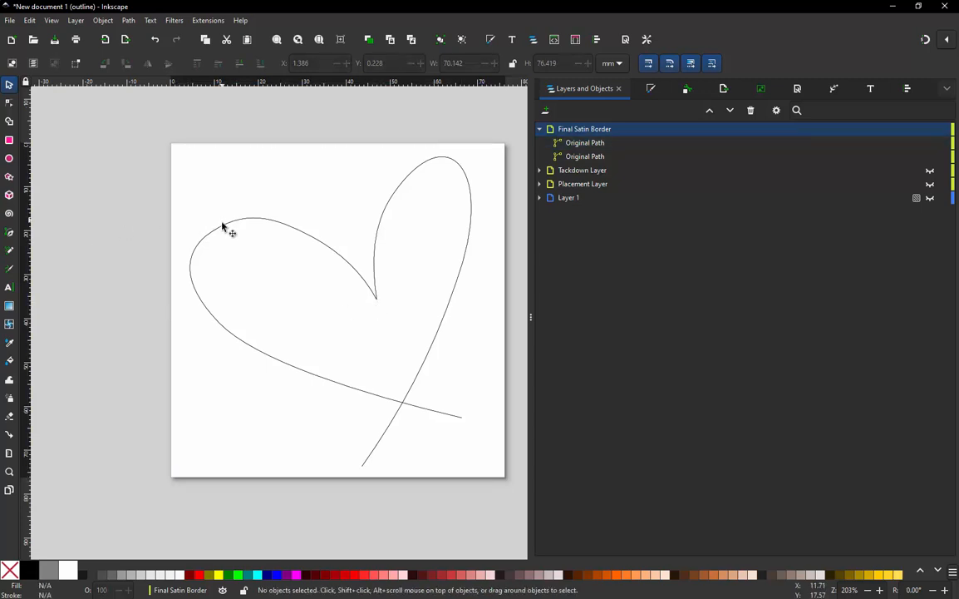
left_click(231, 231)
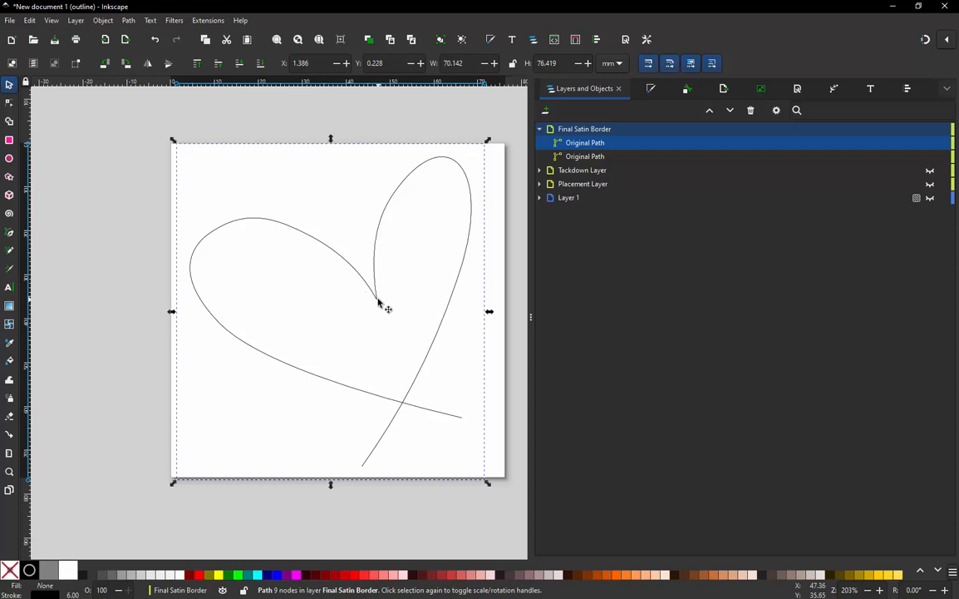
left_click(129, 21)
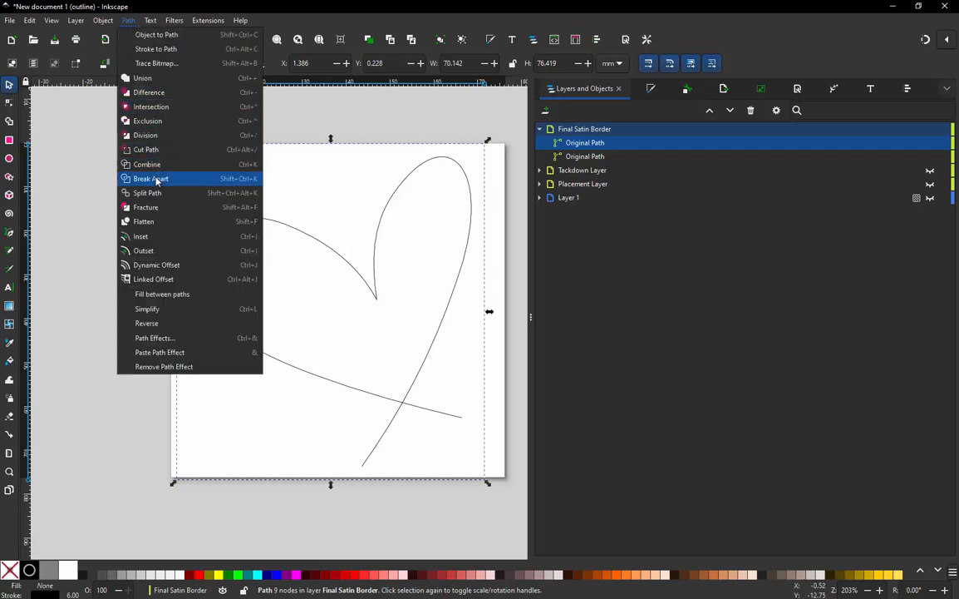
left_click(155, 179)
left_click(87, 214)
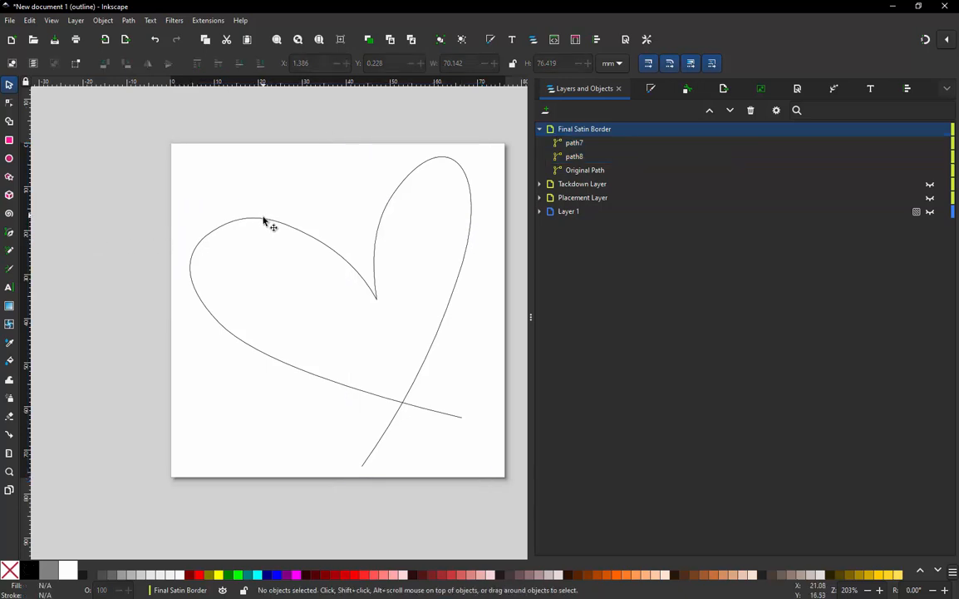
Step: Hide the uncut Original Path, and check that the left heart half is separate by moving it aside and undoing the move
left_click_drag(250, 223, 219, 224)
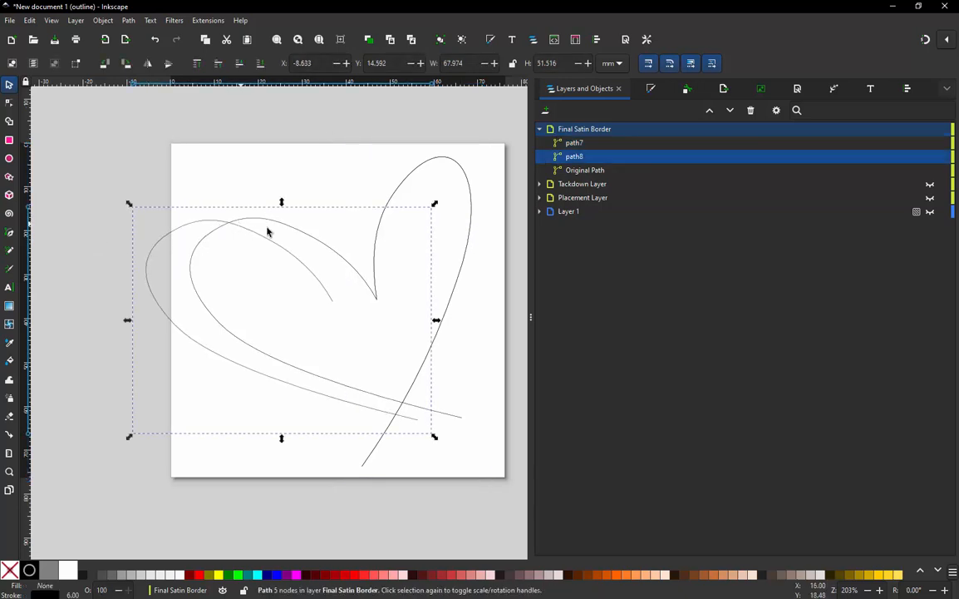
key("ctrl+z")
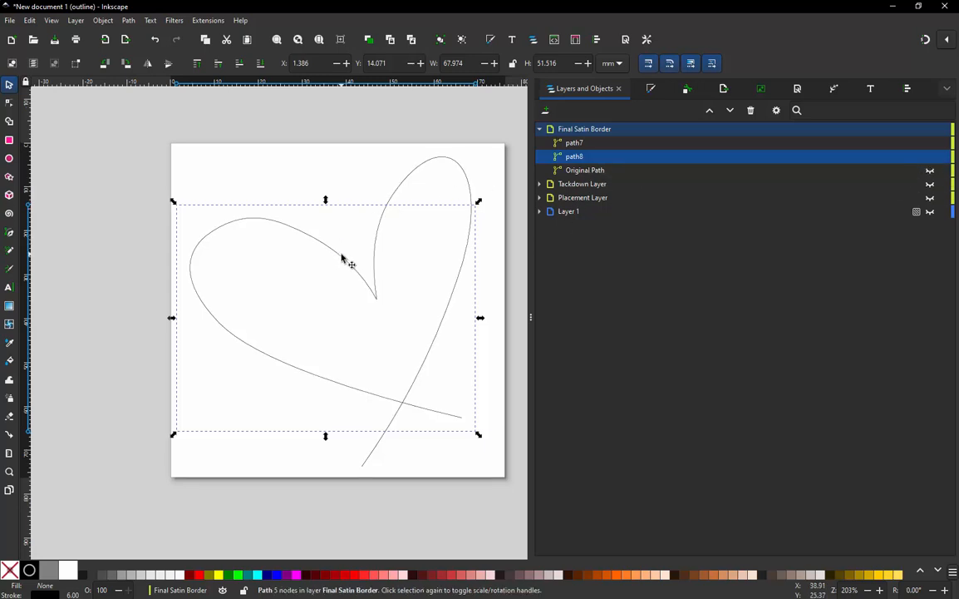
left_click_drag(341, 259, 287, 264)
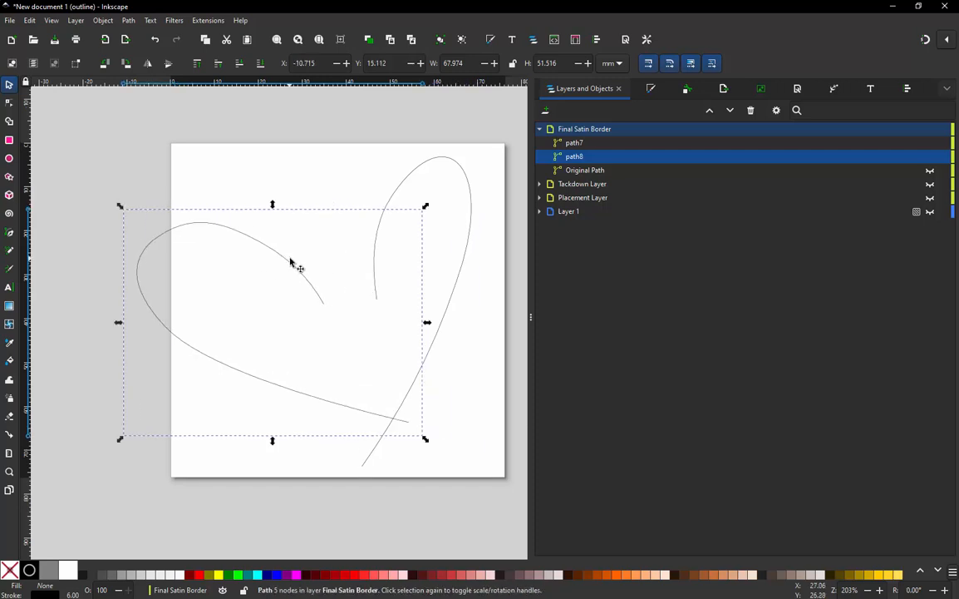
key("ctrl+z")
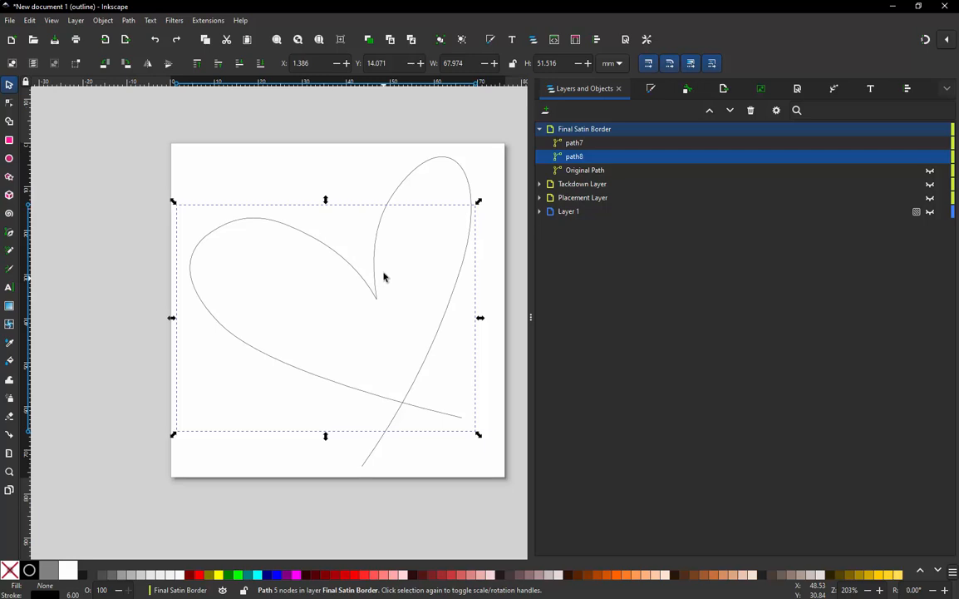
Step: Select both heart halves and convert them from line to satin with Ink/Stitch
left_click(397, 194, "shift")
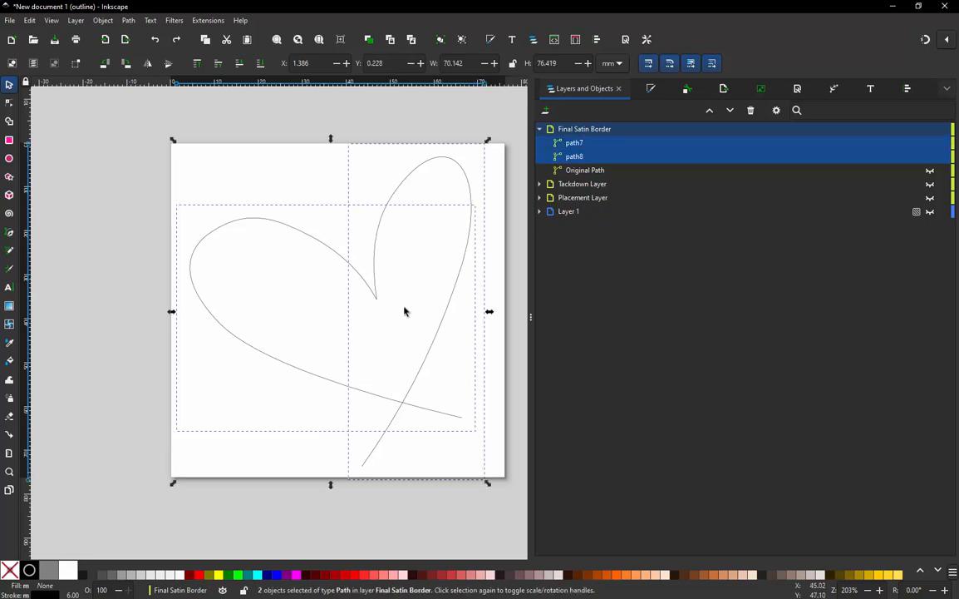
left_click(210, 20)
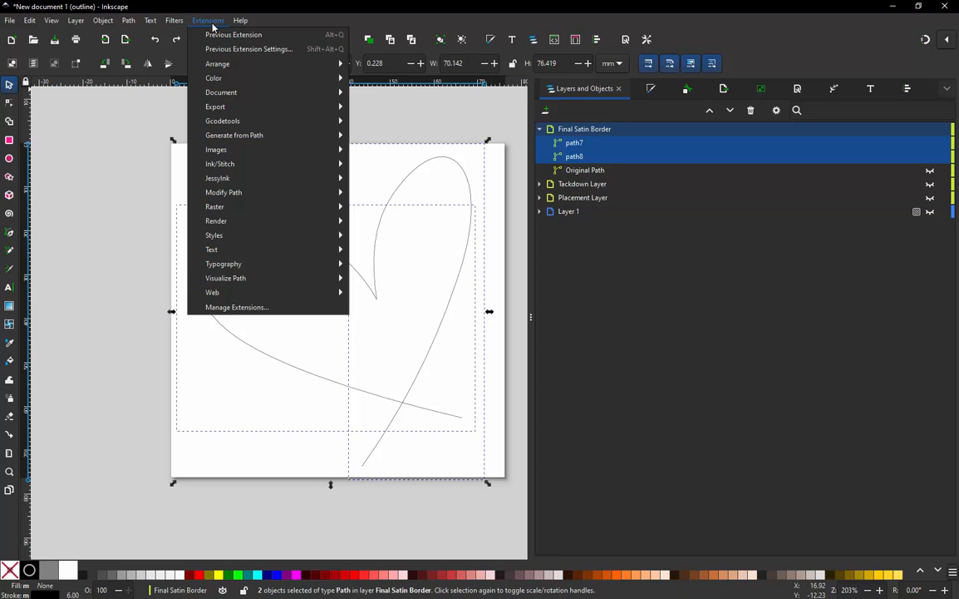
mouse_move(246, 165)
mouse_move(425, 326)
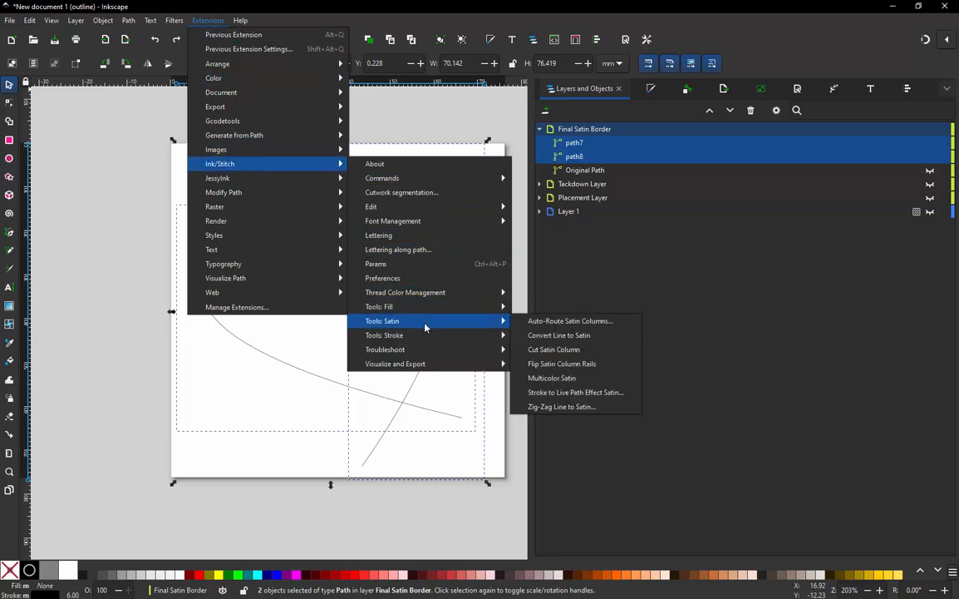
left_click(570, 341)
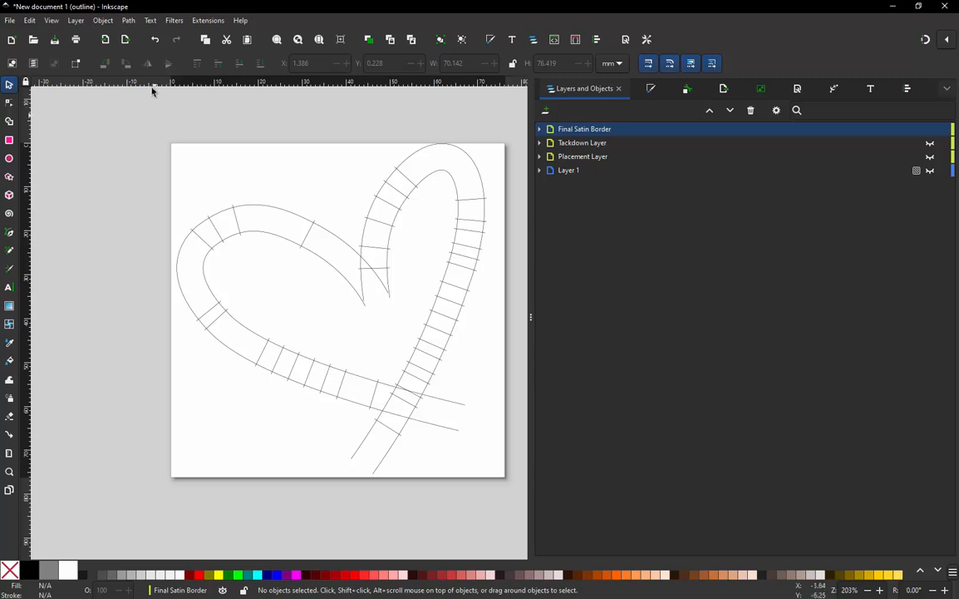
Step: Run the Ink/Stitch simulator on the two satin halves, scrub through the stitching order of the halves, and close the simulation
left_click(210, 21)
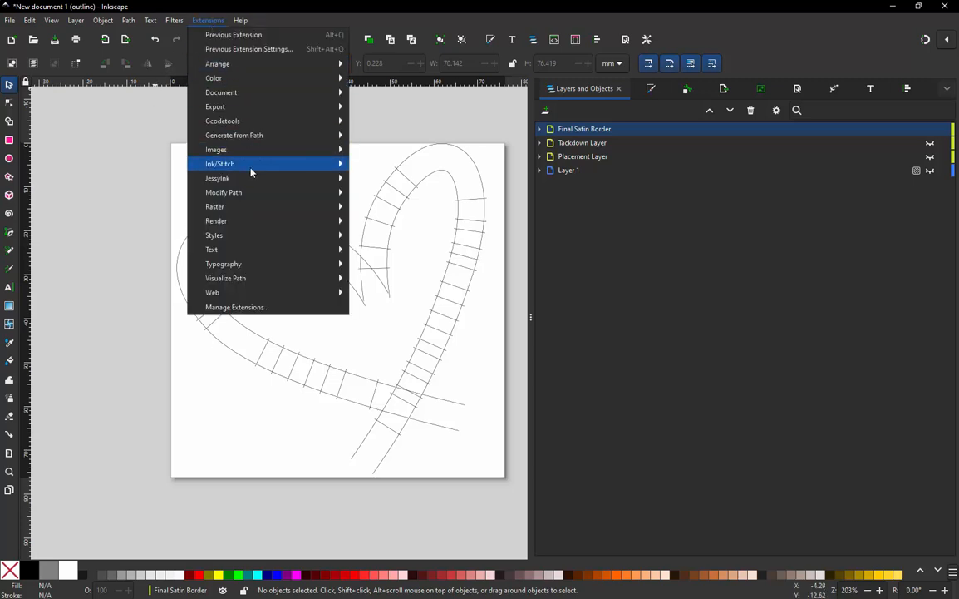
mouse_move(283, 163)
mouse_move(404, 364)
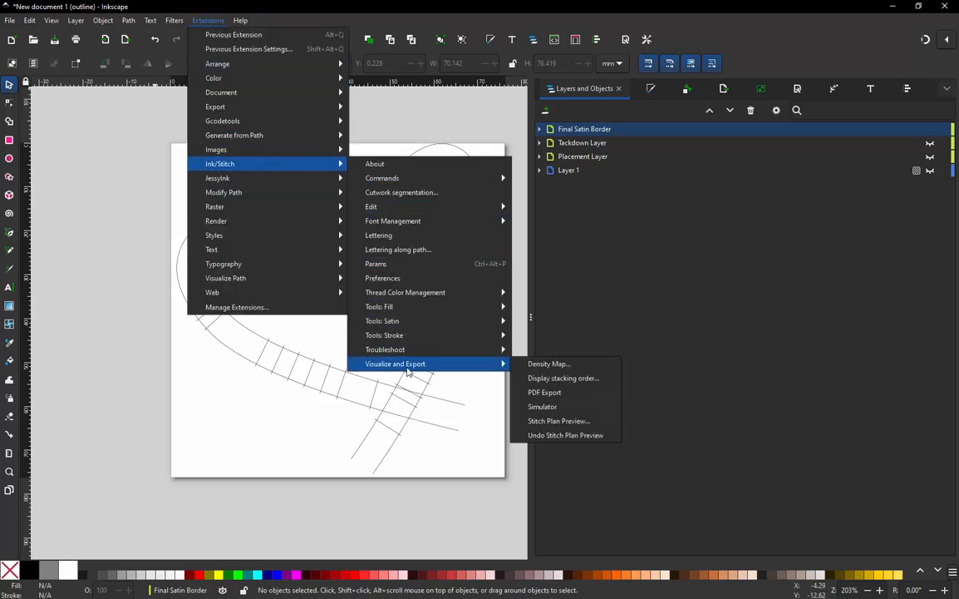
left_click(551, 409)
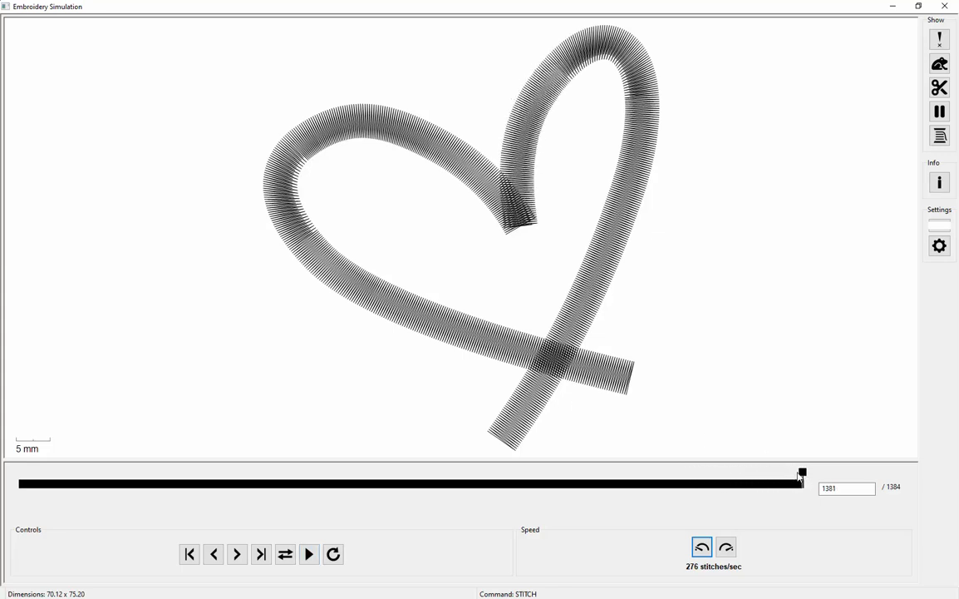
mouse_move(798, 487)
left_mouse_down()
mouse_move(18, 490)
mouse_move(497, 507)
mouse_move(402, 514)
mouse_move(528, 507)
mouse_move(642, 478)
mouse_move(744, 419)
mouse_move(781, 368)
mouse_move(810, 291)
left_mouse_up()
left_click_drag(803, 472, 592, 481)
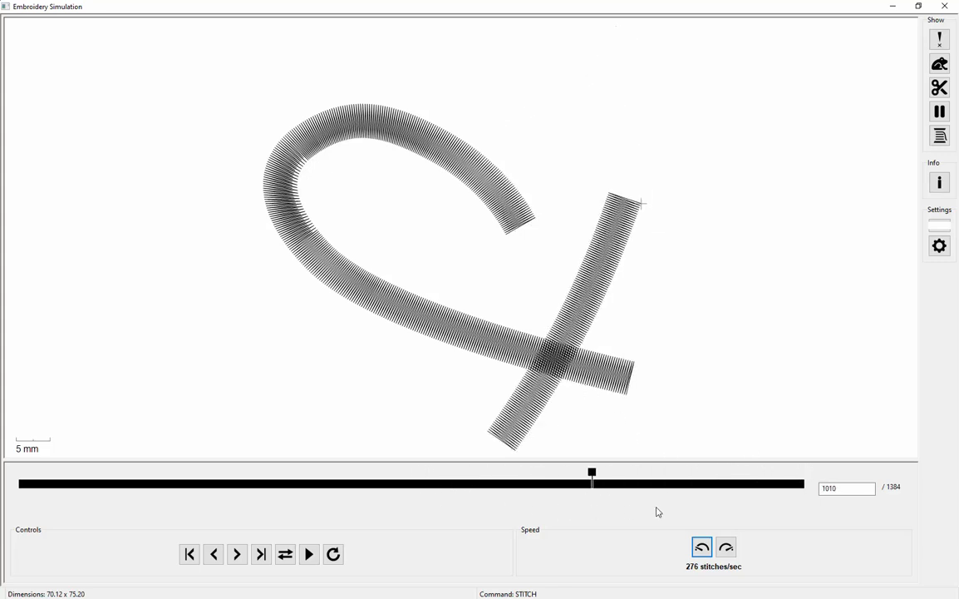
mouse_move(659, 512)
left_mouse_down()
mouse_move(826, 454)
mouse_move(533, 476)
mouse_move(169, 453)
mouse_move(804, 471)
left_mouse_up()
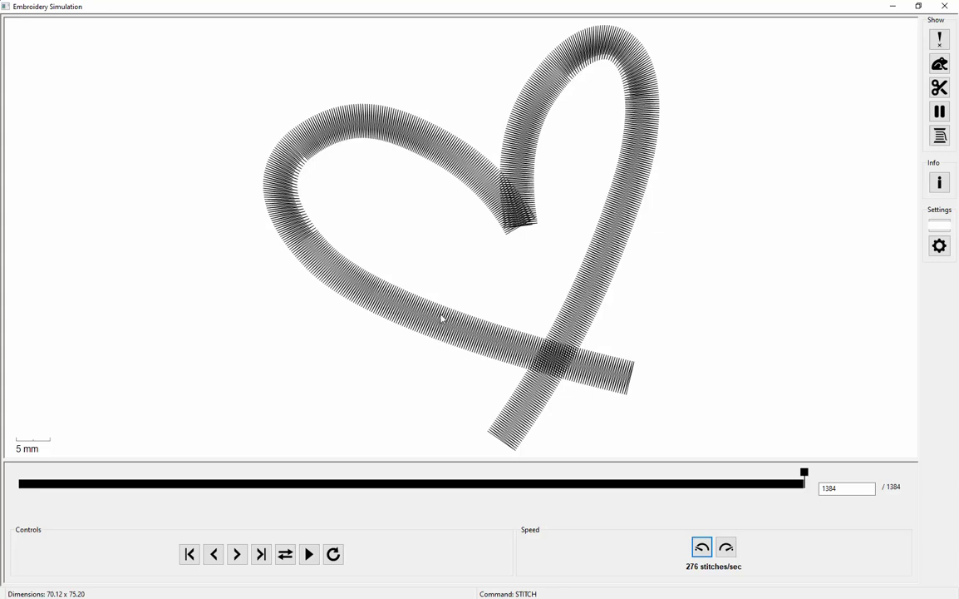
left_click(948, 10)
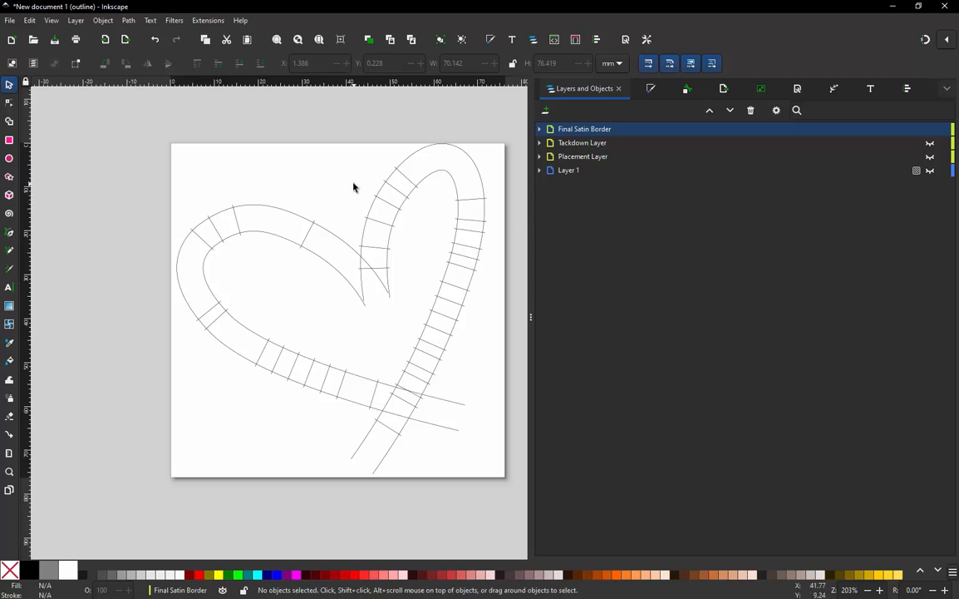
Step: Undo the satin conversion of both heart halves, and undo a trial move of the left half
key("ctrl+z")
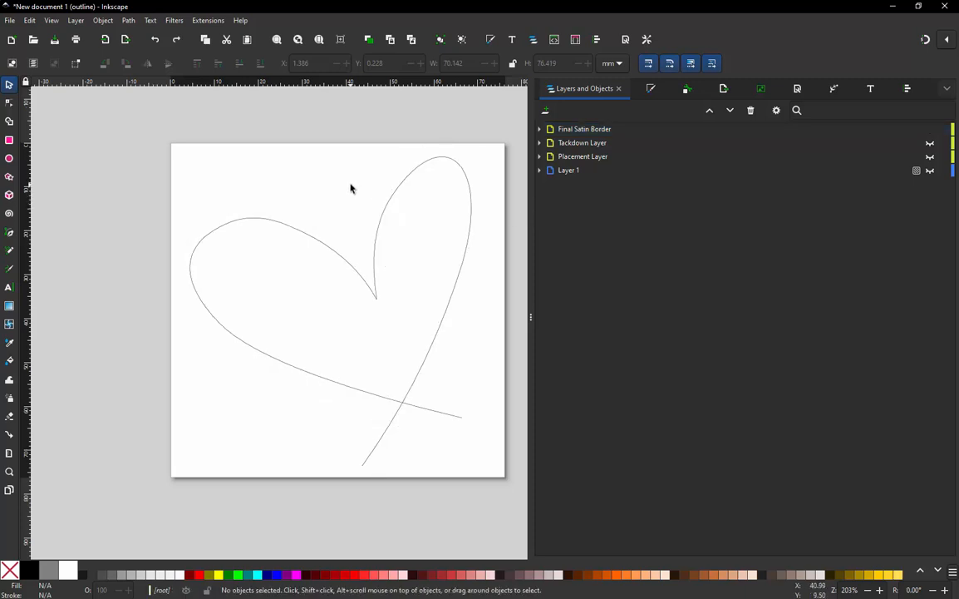
left_click(336, 255)
left_click_drag(336, 256, 292, 260)
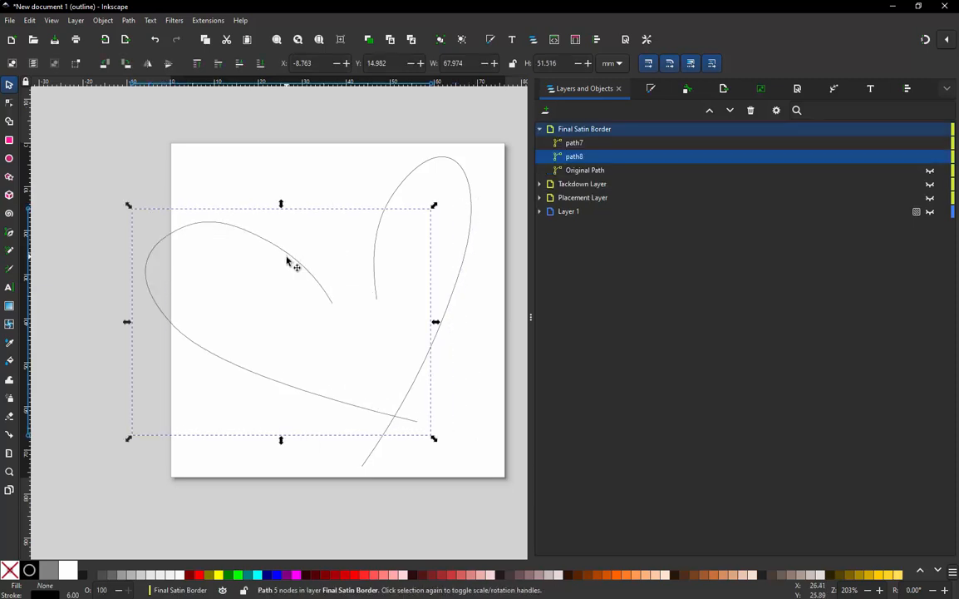
left_click(378, 227)
key("ctrl+z")
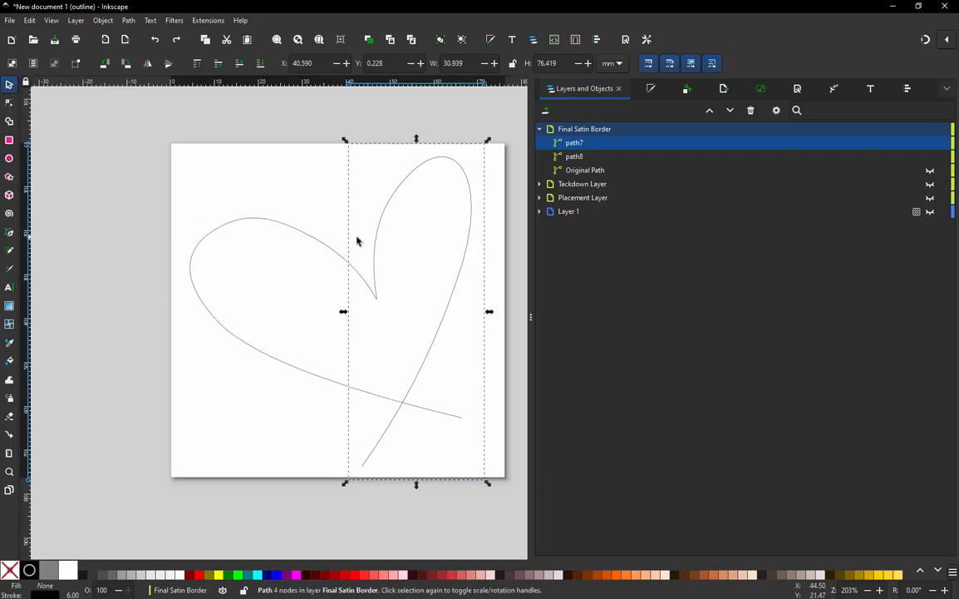
Step: Move the left heart half, path8, above path7 in the Final Satin Border layer's stacking order
left_click(326, 249)
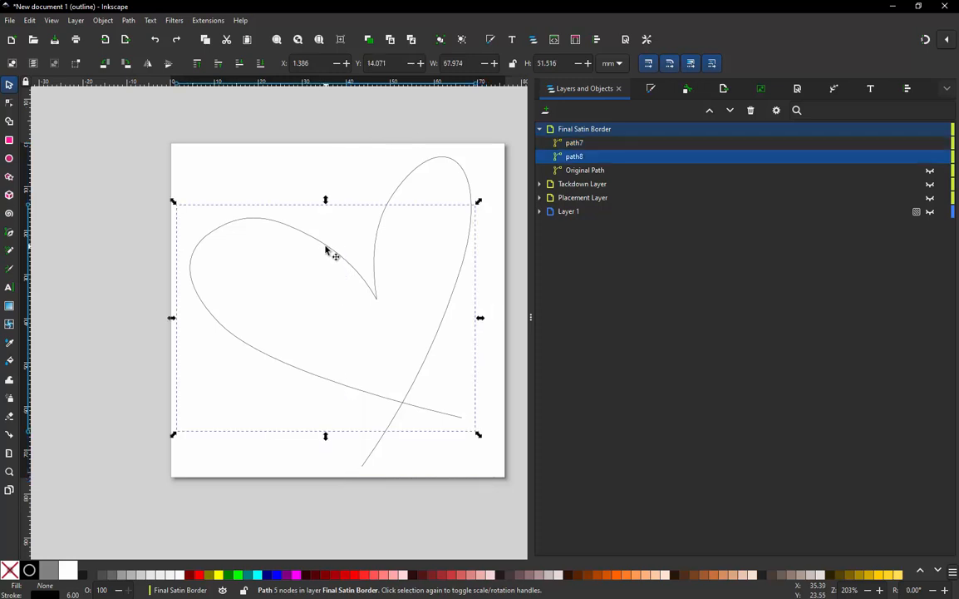
left_click(413, 182)
left_click(578, 156)
mouse_move(578, 157)
left_mouse_down()
mouse_move(582, 133)
mouse_move(591, 142)
left_mouse_up()
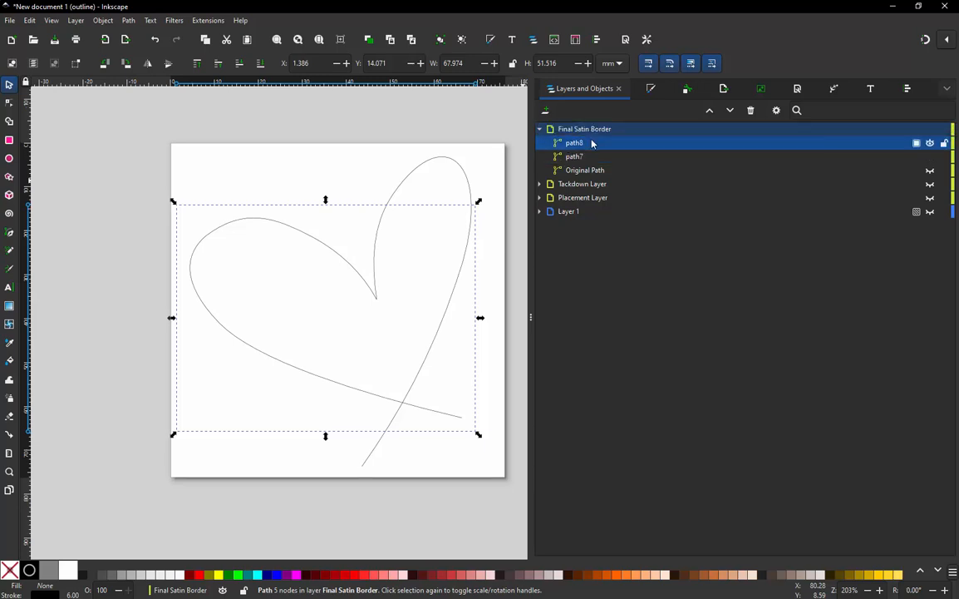
Step: Convert path8 and path7 in the Final Satin Border layer from line to satin with Ink/Stitch
left_click(575, 156, "shift")
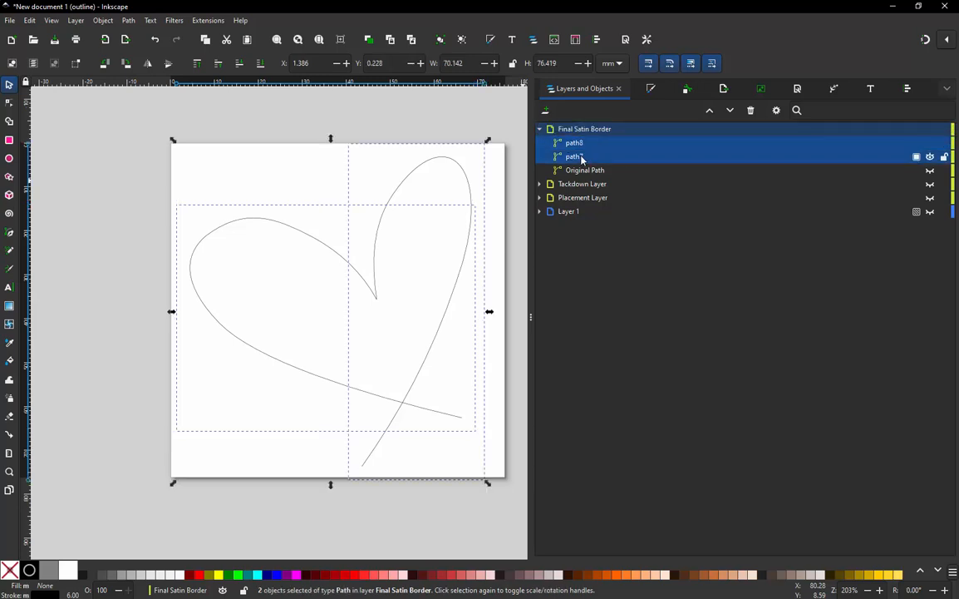
left_click(204, 22)
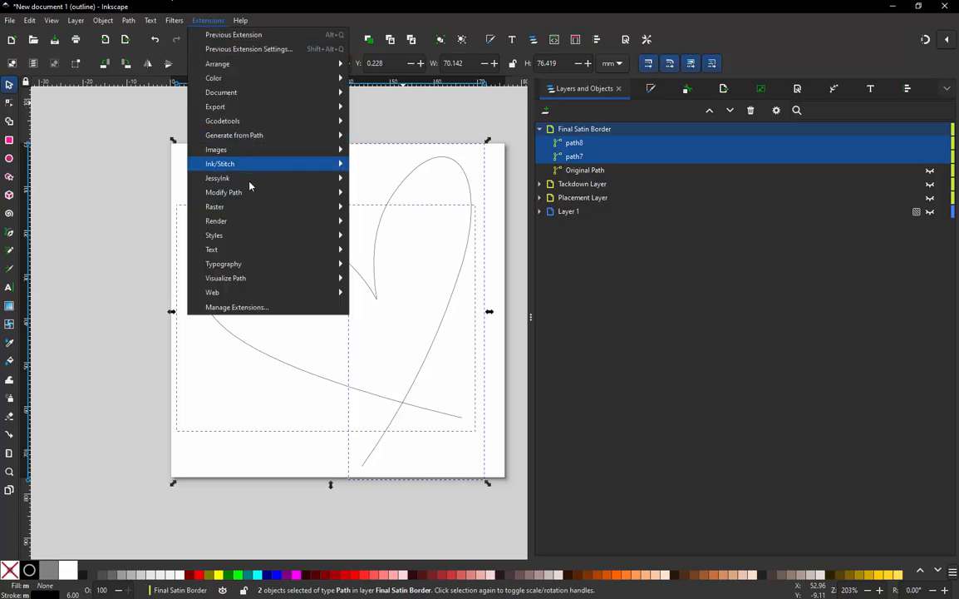
mouse_move(262, 172)
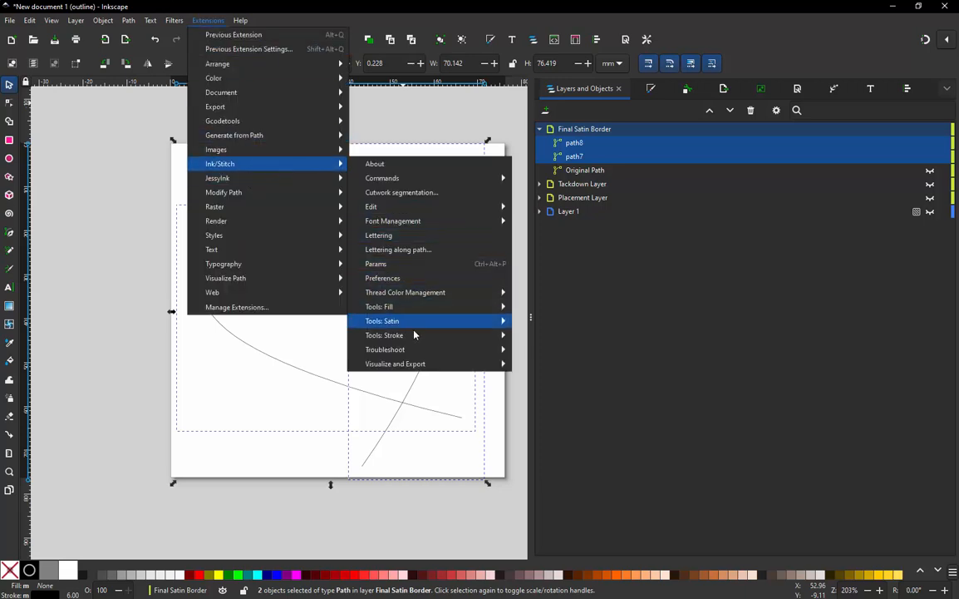
mouse_move(414, 322)
left_click(549, 336)
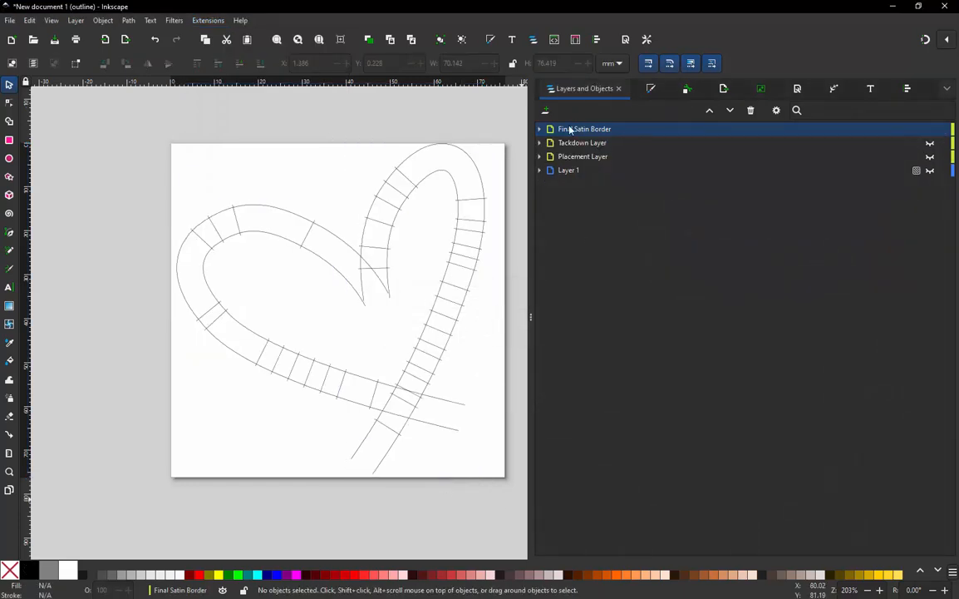
Step: Check which satin path belongs to each heart half in the Final Satin Border layer, undoing a trial move of the left one
left_click(539, 129)
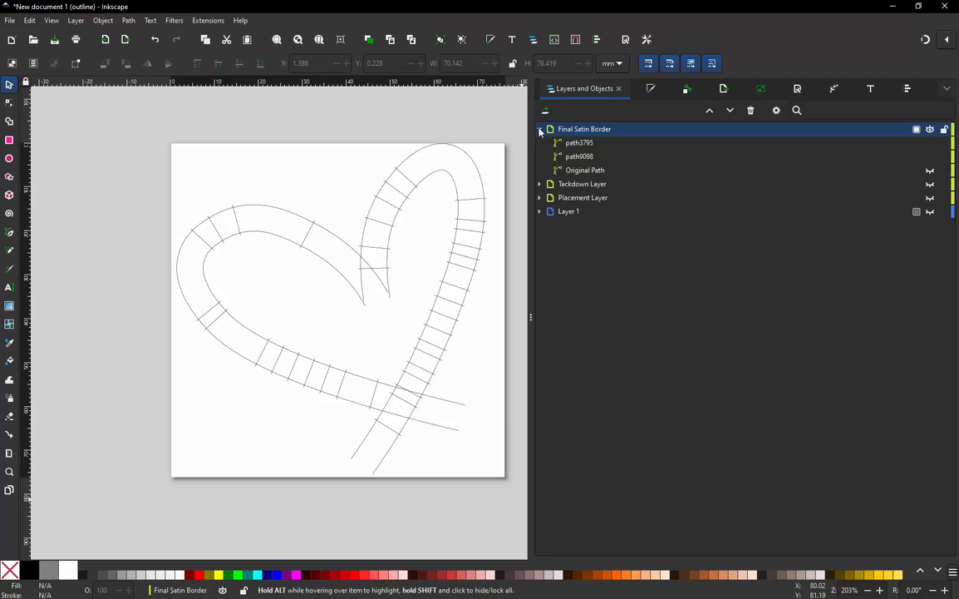
left_click(586, 145)
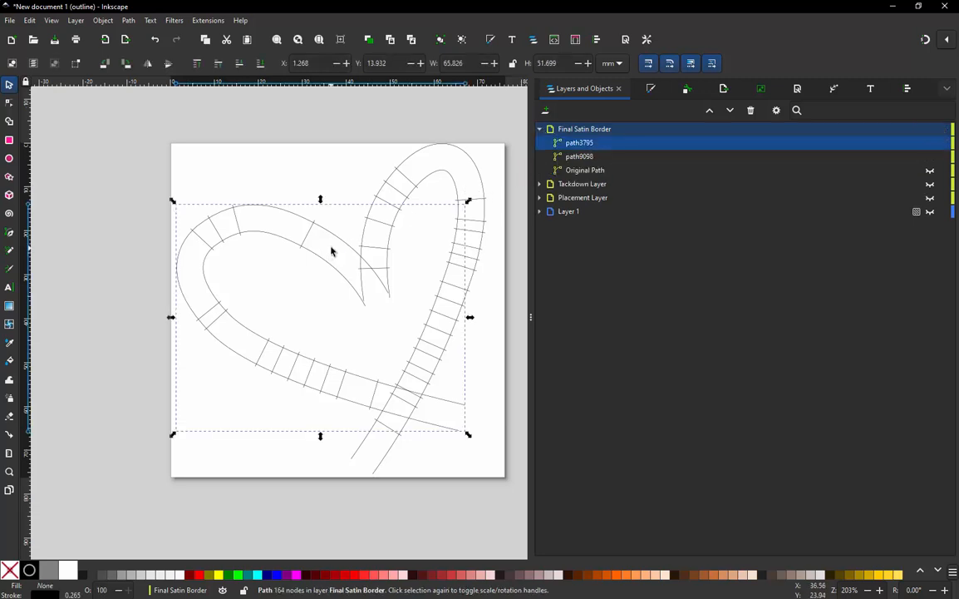
left_click_drag(332, 246, 300, 254)
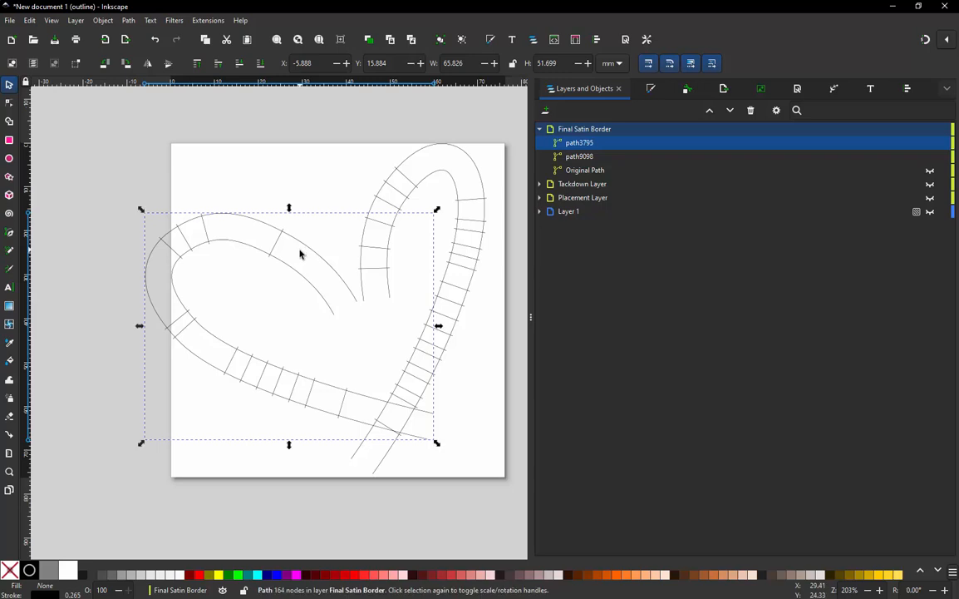
key("ctrl+z")
left_click(580, 157)
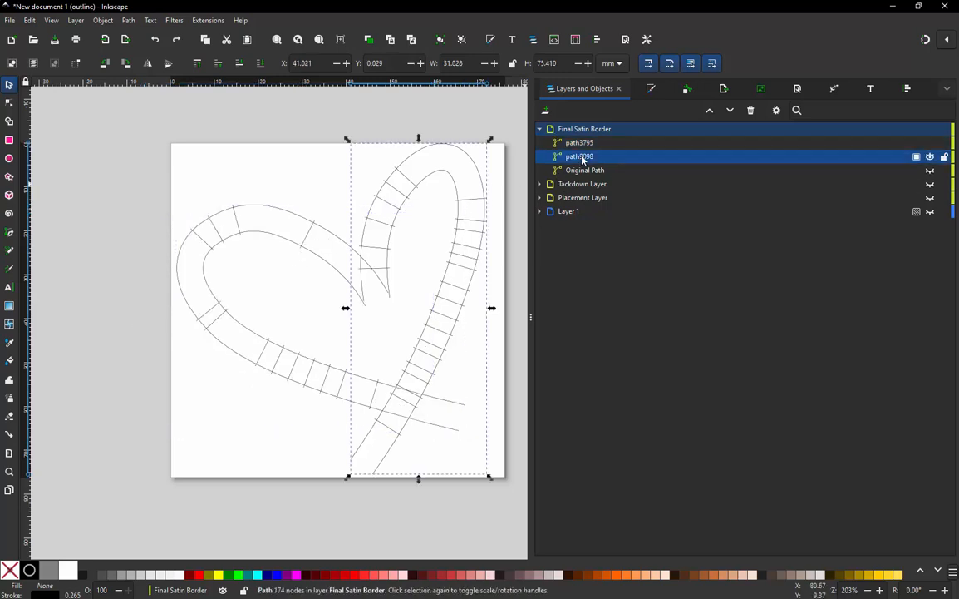
left_click(231, 125)
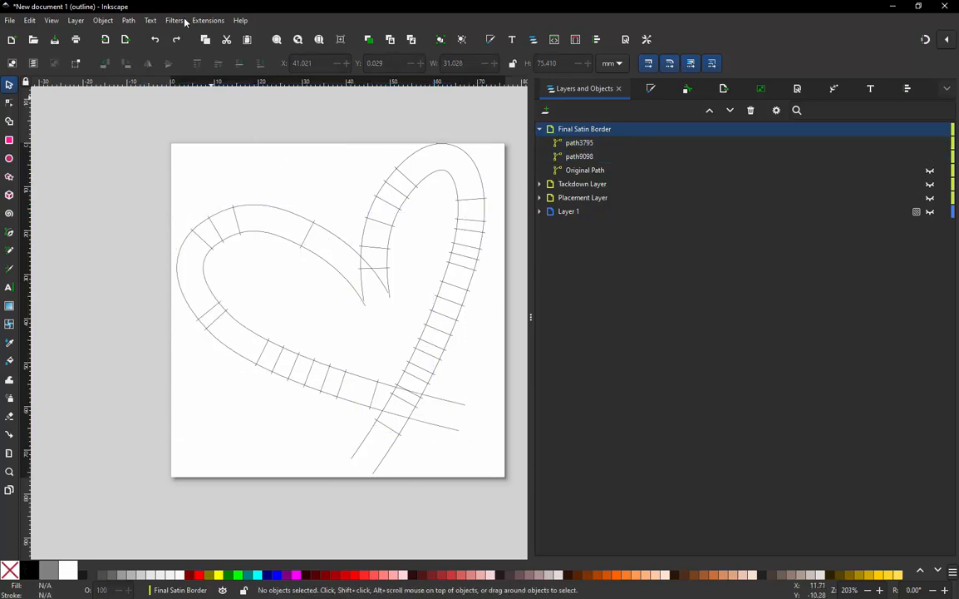
Step: Run the Ink/Stitch simulator on the reordered satin halves and rewind the stitch-out to its first stitch
left_click(221, 22)
mouse_move(242, 162)
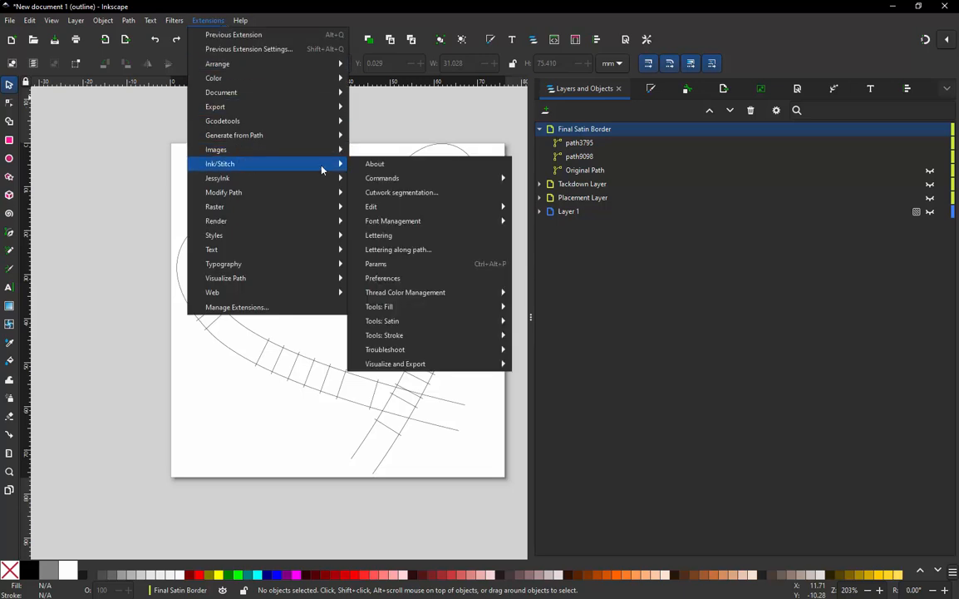
mouse_move(441, 363)
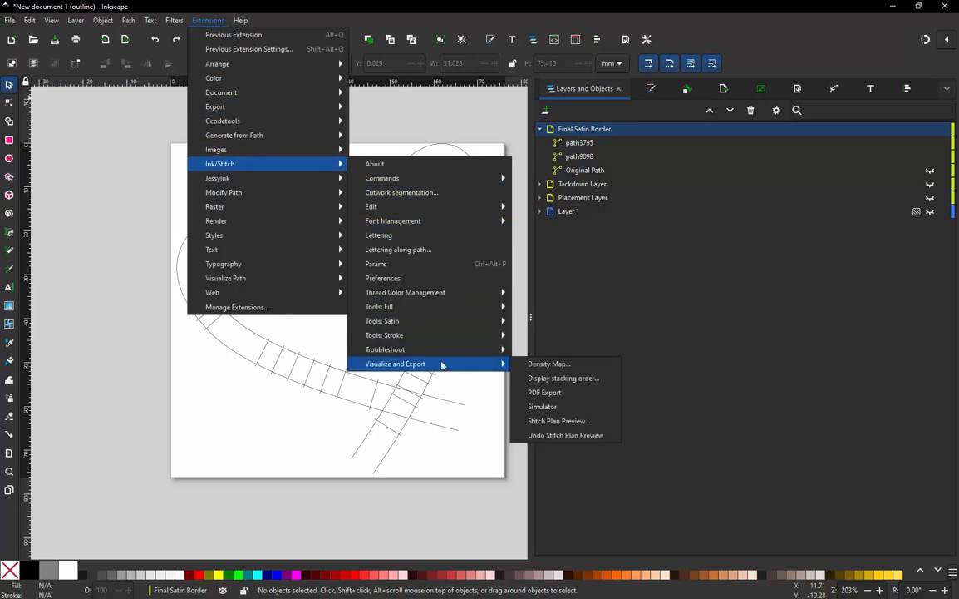
left_click(556, 408)
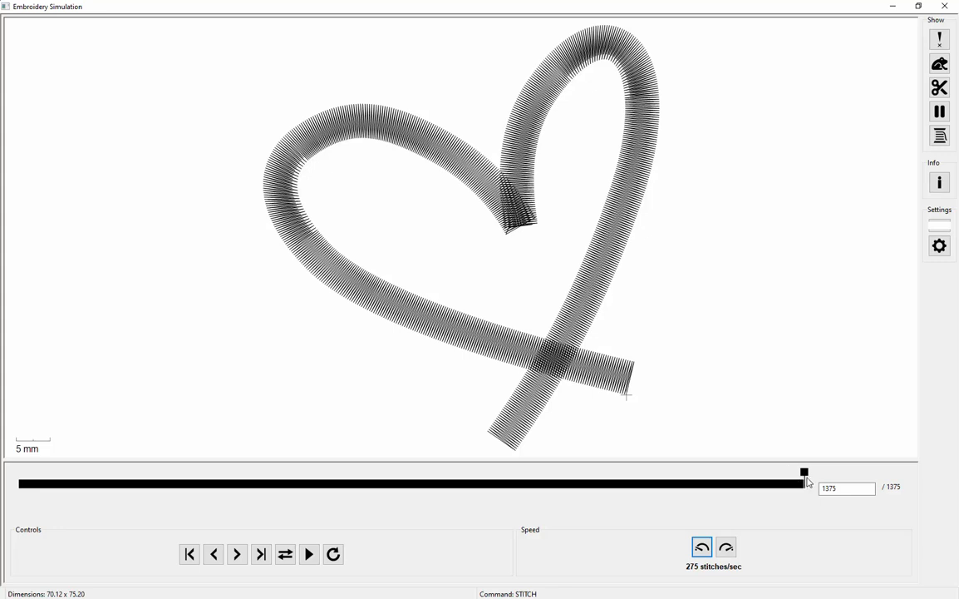
left_click_drag(805, 473, 3, 455)
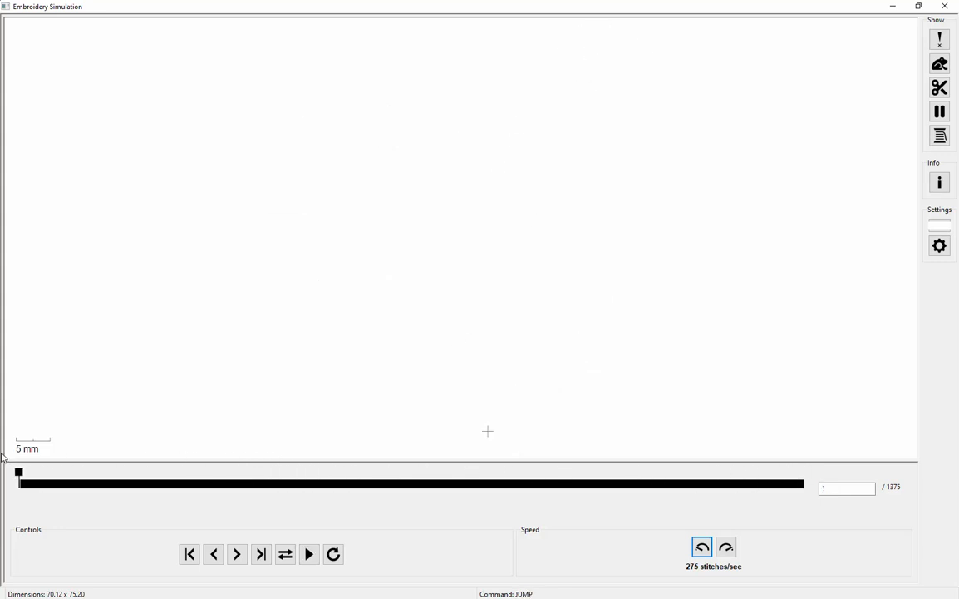
Step: Show the jump markers, view the design info, scrub the stitch-out to its end, and close the simulation
left_click(941, 65)
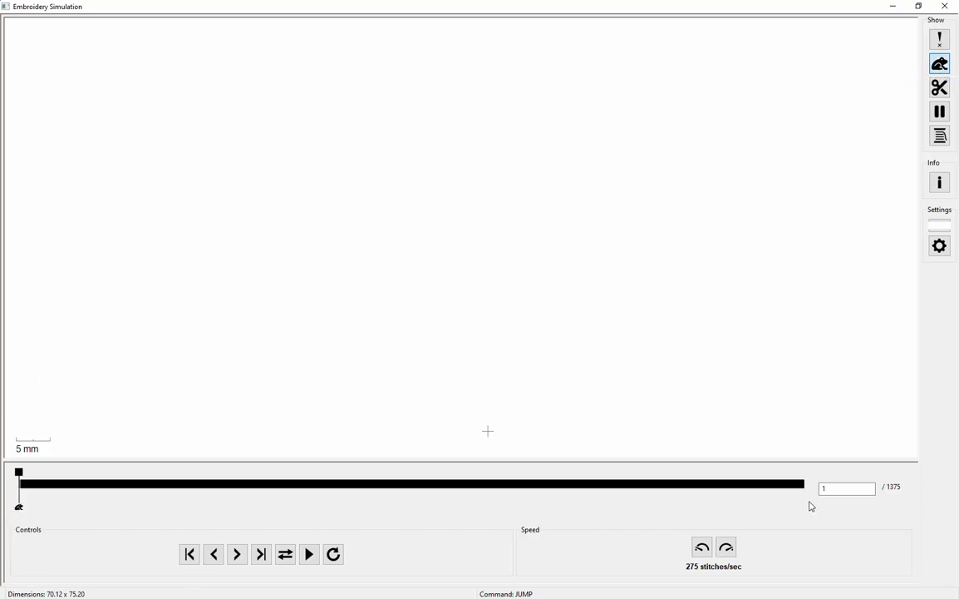
left_click(939, 183)
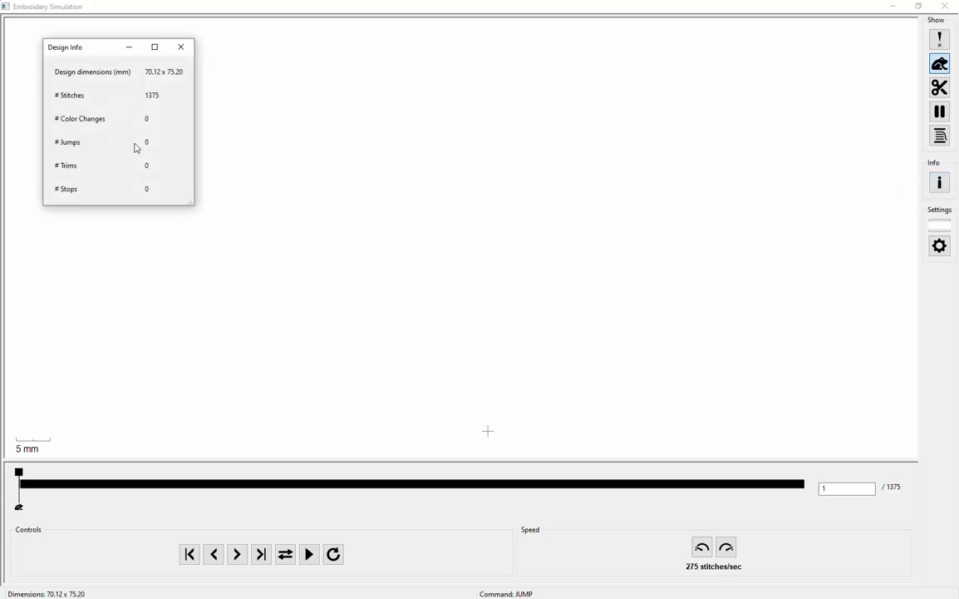
left_click(181, 46)
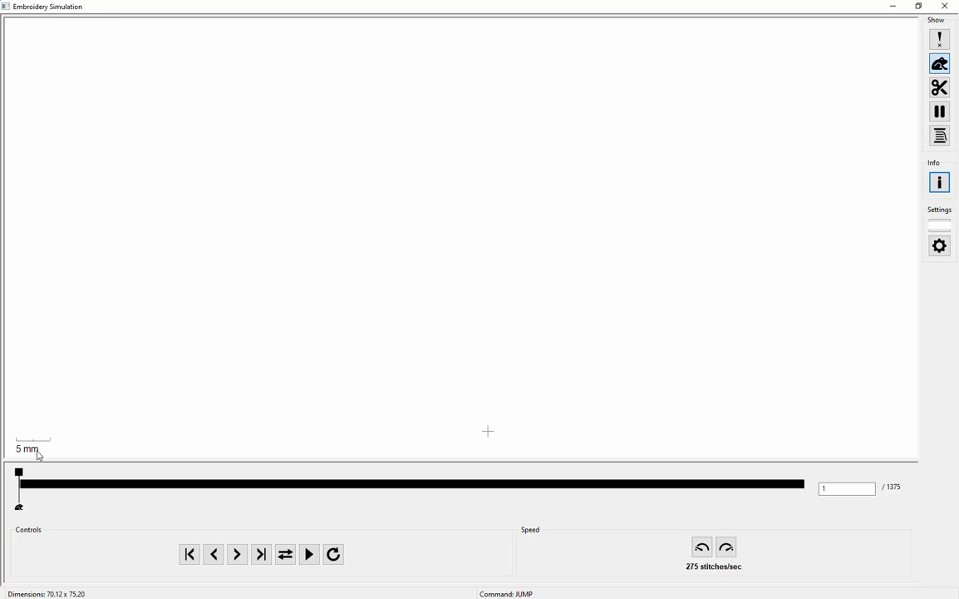
mouse_move(26, 474)
left_mouse_down()
mouse_move(112, 485)
mouse_move(75, 488)
mouse_move(33, 482)
mouse_move(394, 464)
mouse_move(520, 474)
mouse_move(872, 470)
left_mouse_up()
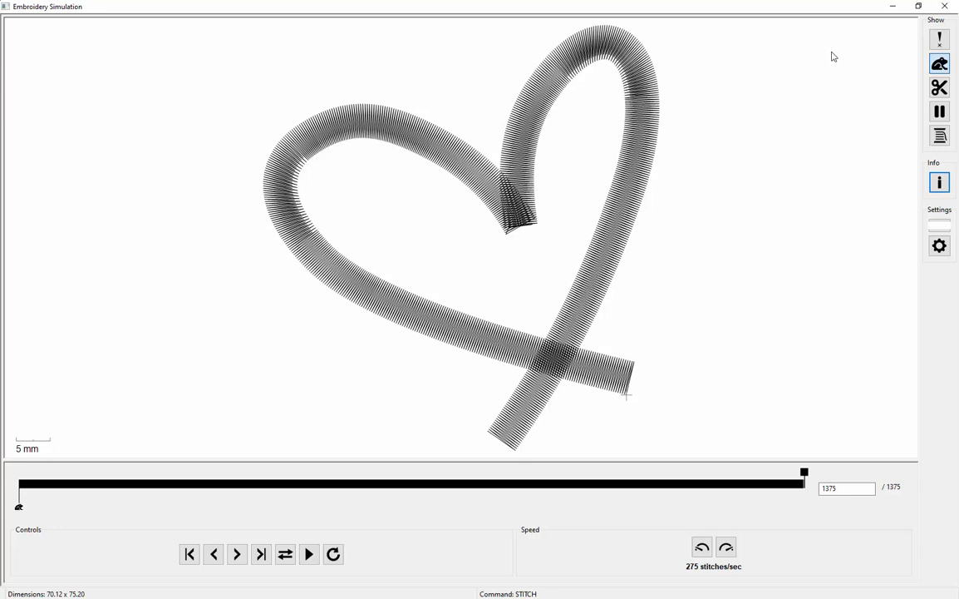
left_click(945, 6)
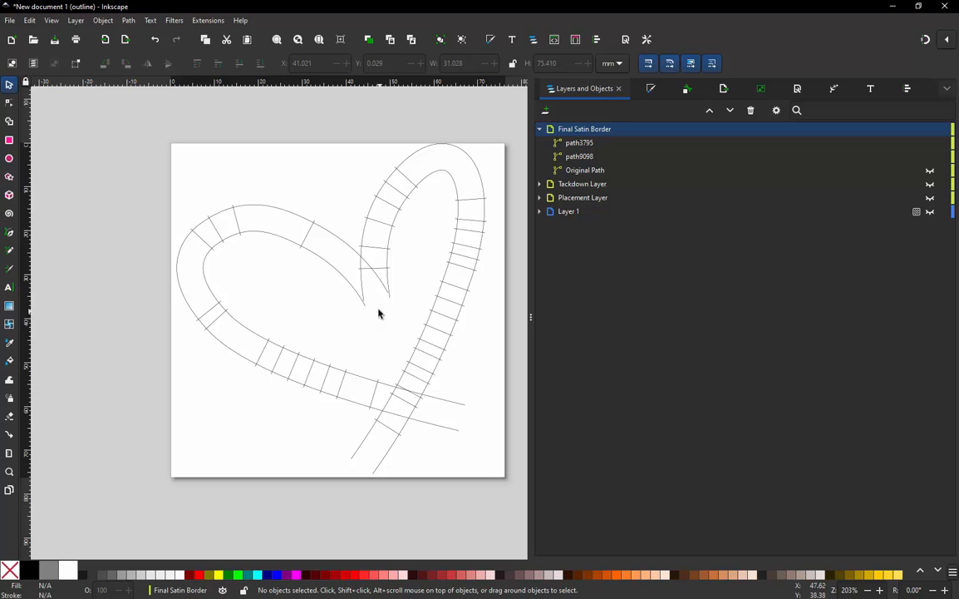
Step: Insert a node near each rail end of the right satin column at the notch and pull both ends down toward each other
scroll(379, 316, "up", 3, "ctrl")
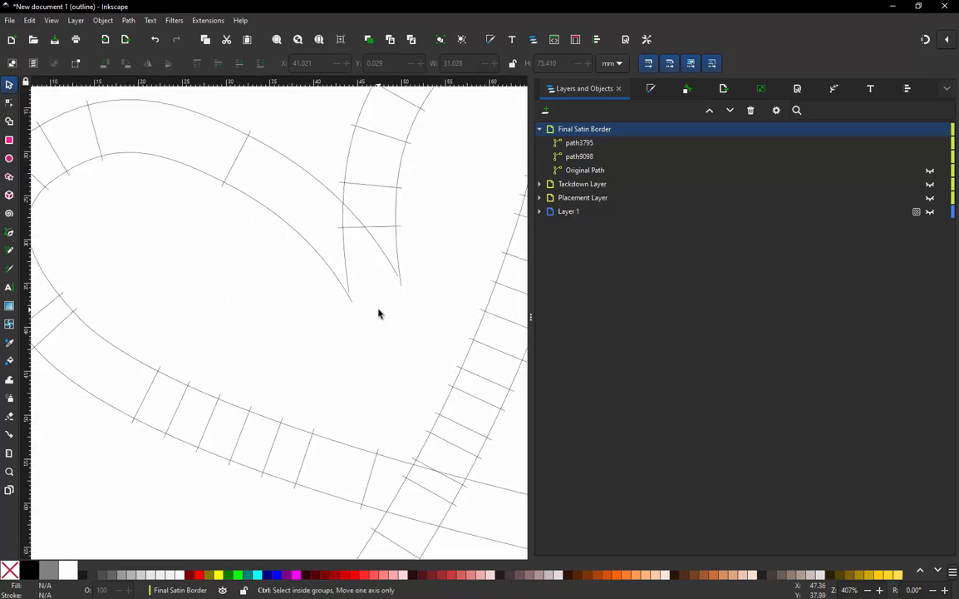
double_click(337, 282)
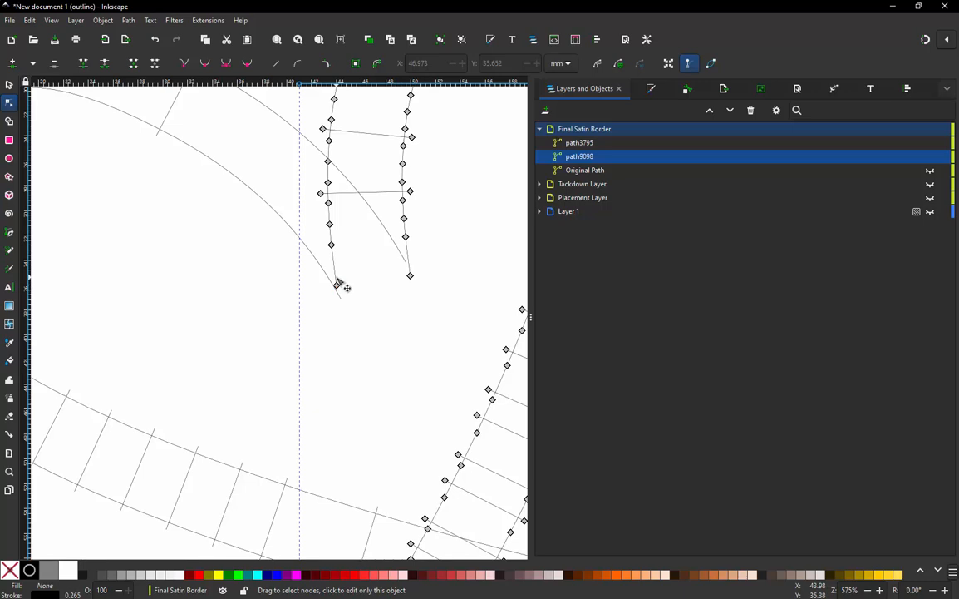
left_click(336, 280)
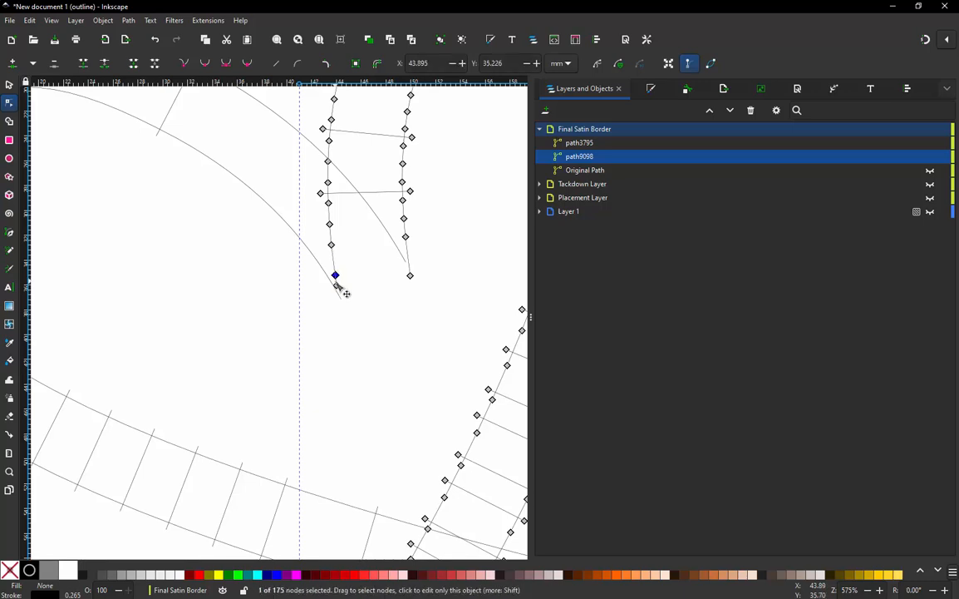
left_click_drag(337, 286, 368, 314)
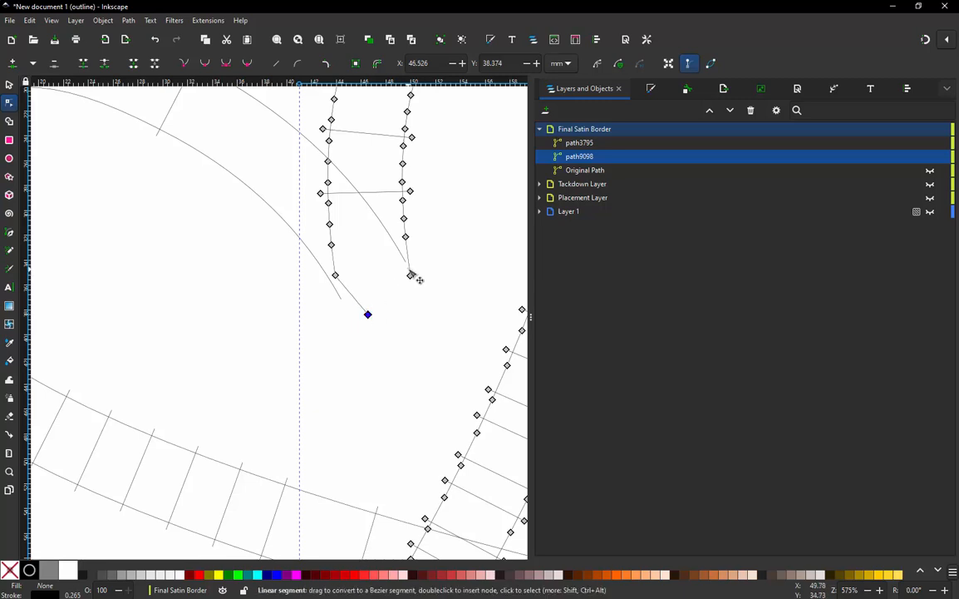
left_click(410, 266)
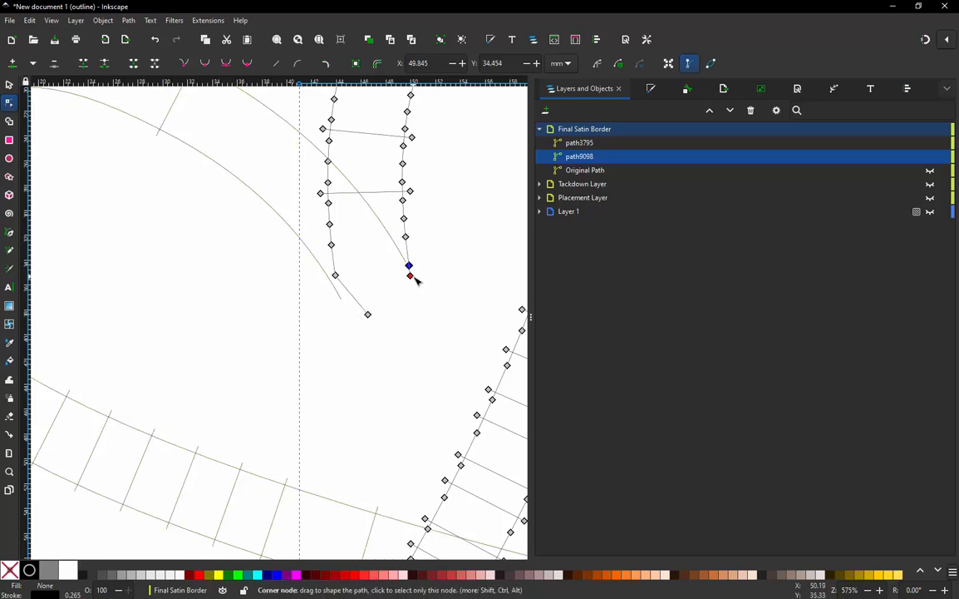
left_click_drag(410, 276, 401, 314)
Step: Extend the left satin column's notch end to match the right one, adding a node on its outer rail and curving the inner rail's end
left_click(329, 274)
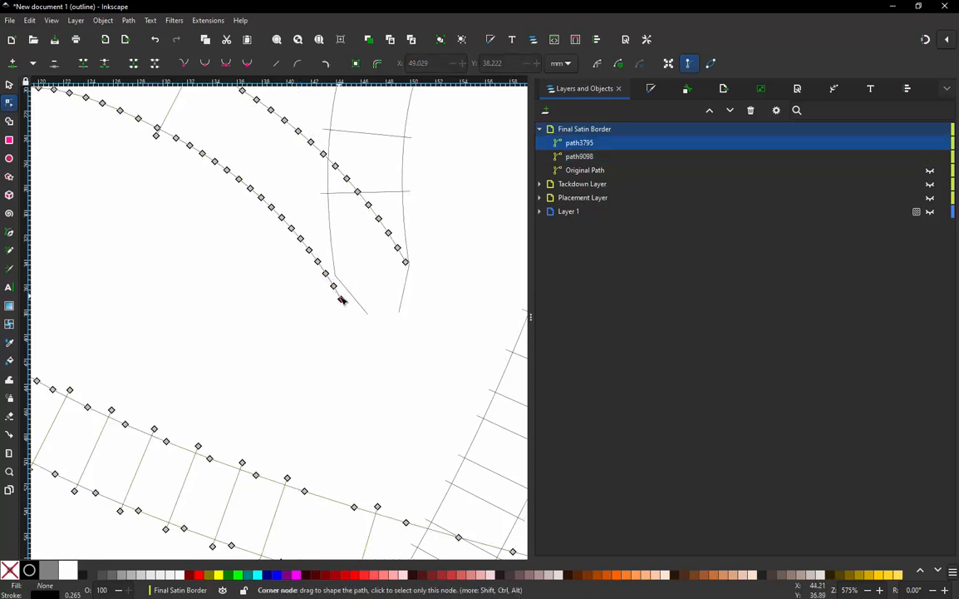
left_click_drag(341, 300, 369, 315)
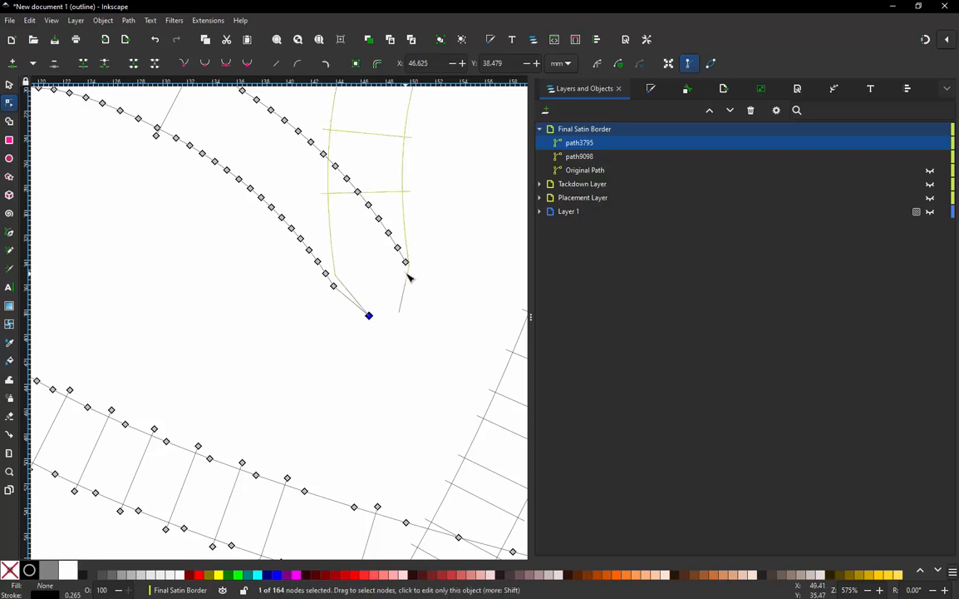
mouse_move(406, 262)
left_mouse_down()
mouse_move(401, 311)
mouse_move(406, 276)
left_mouse_up()
double_click(399, 275)
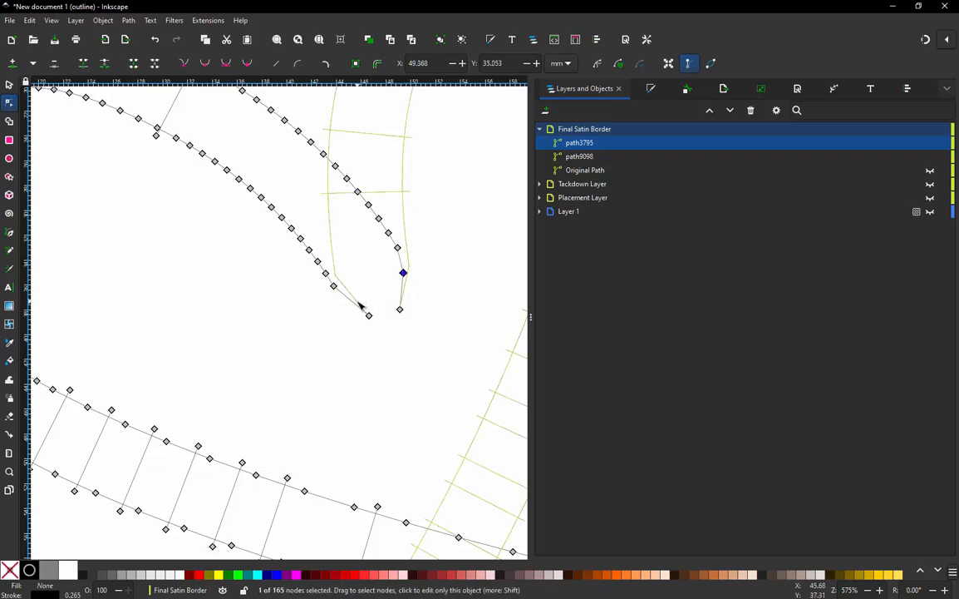
left_click_drag(351, 304, 349, 307)
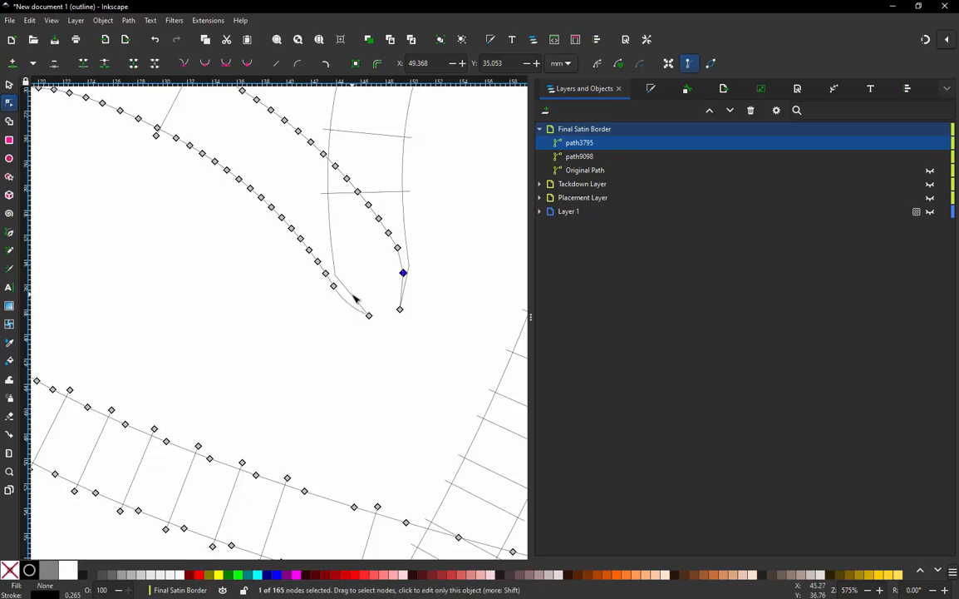
Step: Curve the right satin column's end segments and bring its rail ends together at about X 47.0, Y 38.7 mm and X 48.0, Y 38.5 mm
left_click(353, 300)
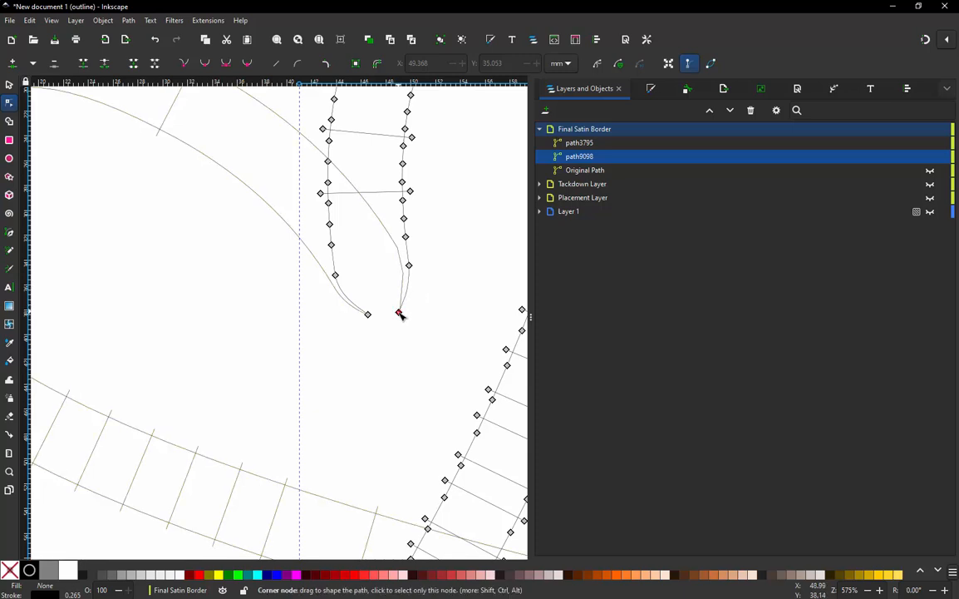
left_click_drag(399, 313, 386, 315)
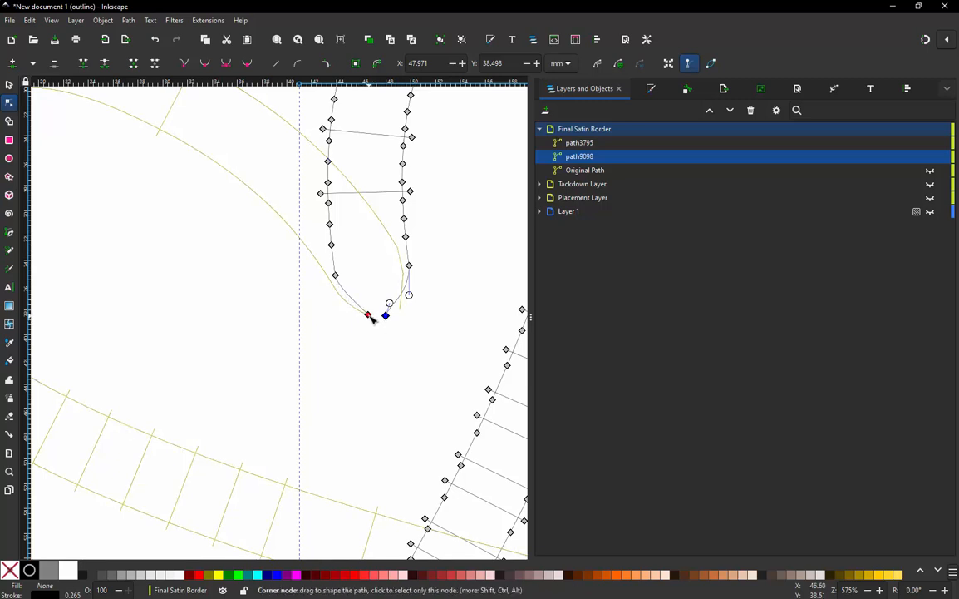
mouse_move(370, 315)
left_mouse_down()
mouse_move(349, 305)
mouse_move(368, 306)
left_mouse_up()
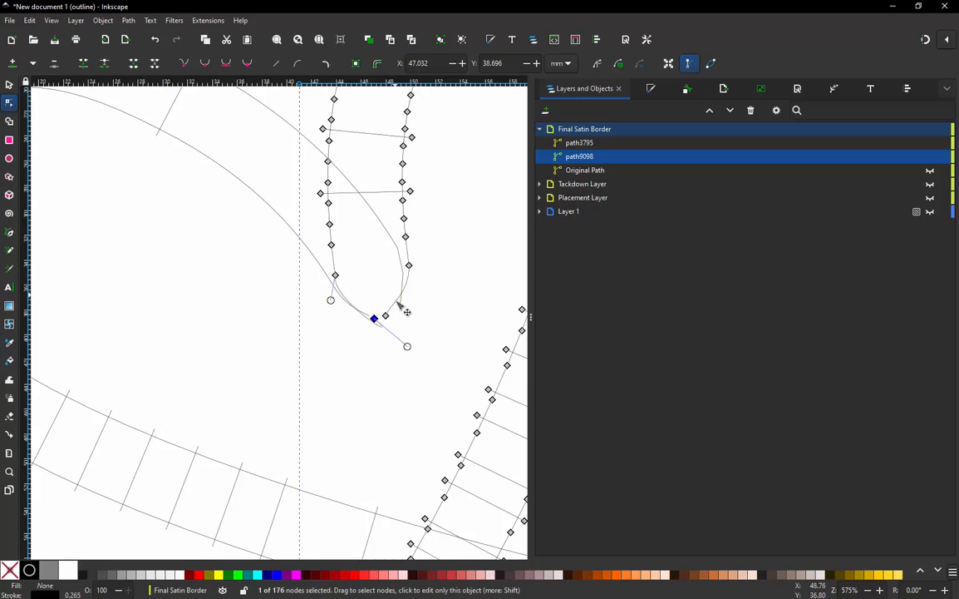
Step: Taper the left satin column's notch end, placing its inner rail end at about X 47.1, Y 38.8 mm
left_click(403, 310)
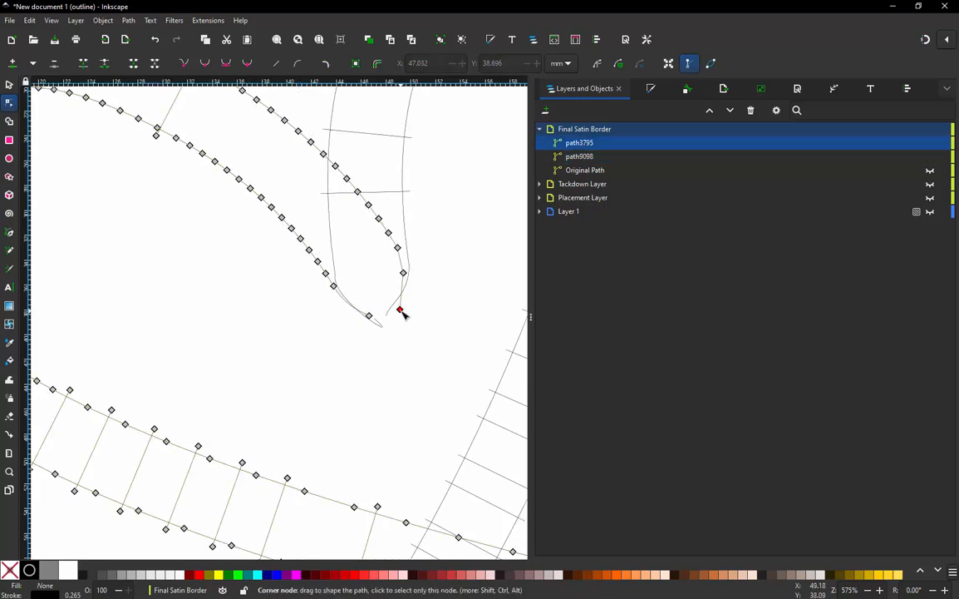
left_click_drag(401, 310, 395, 322)
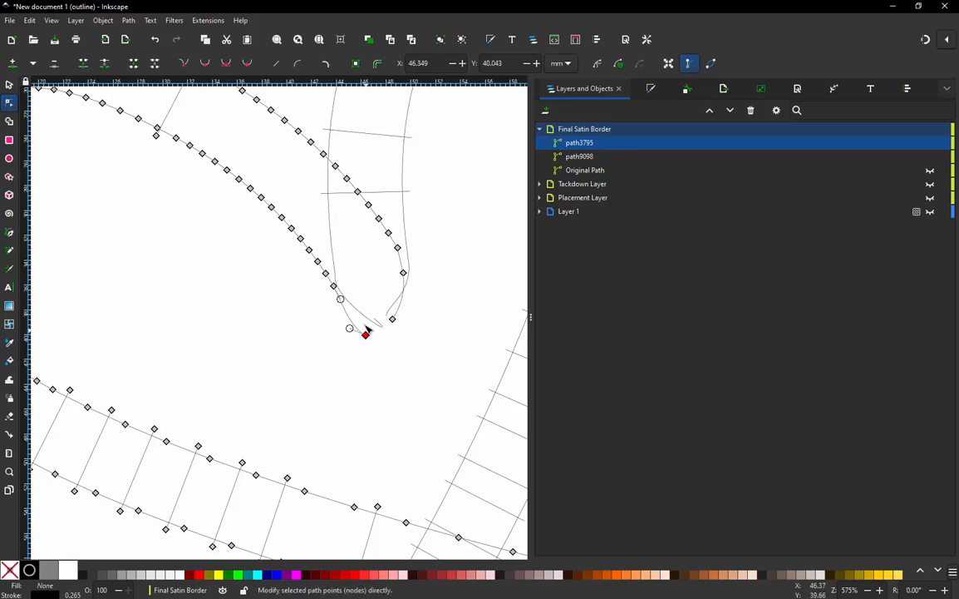
left_click(372, 323)
mouse_move(374, 319)
left_mouse_down()
mouse_move(406, 346)
mouse_move(363, 333)
mouse_move(357, 316)
mouse_move(368, 334)
mouse_move(374, 320)
left_mouse_up()
left_click(367, 336)
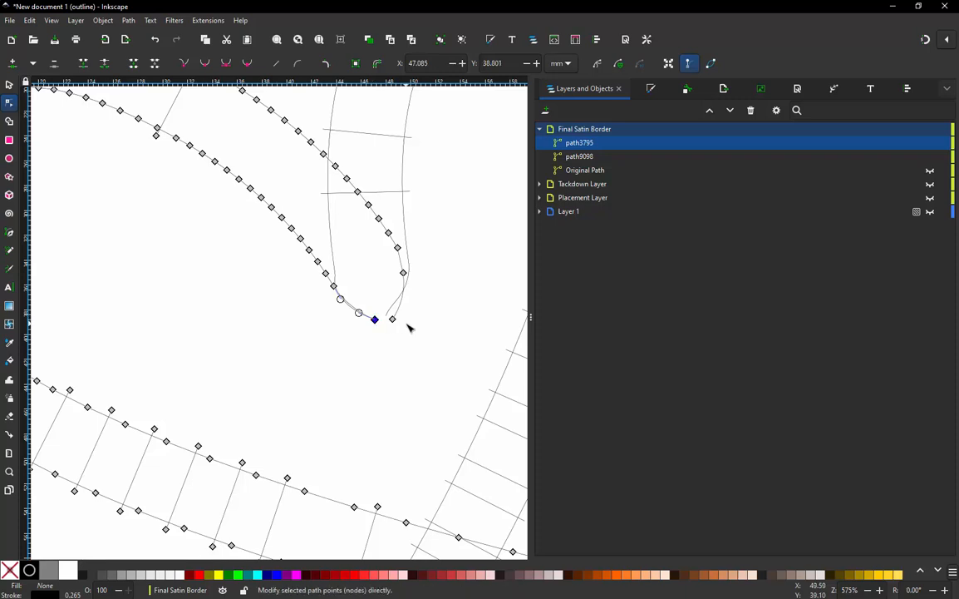
Step: Adjust the end node's handle on the right satin column's inner rail to round its tip at the notch
left_click(392, 318)
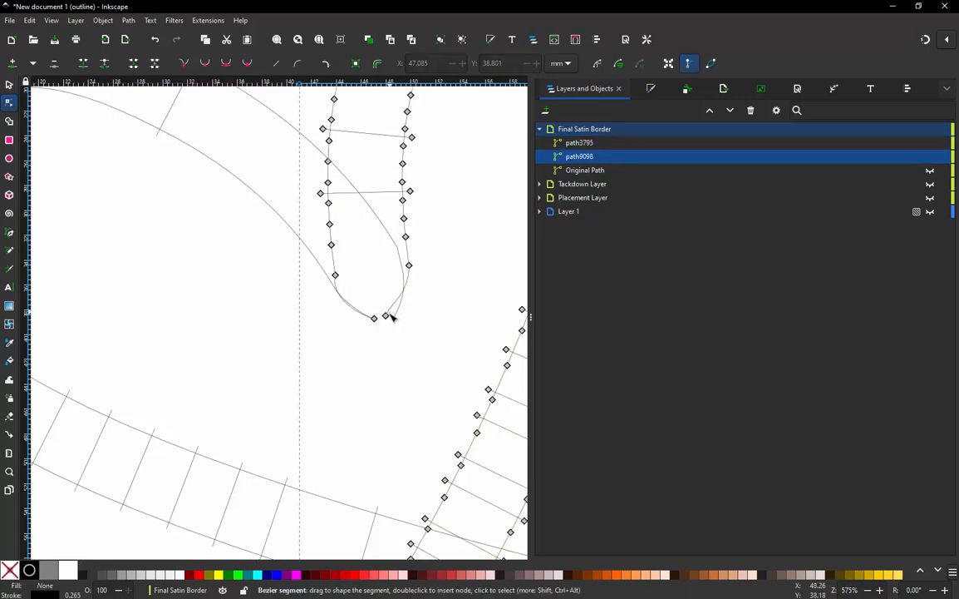
left_click(386, 319)
left_click_drag(392, 306, 398, 309)
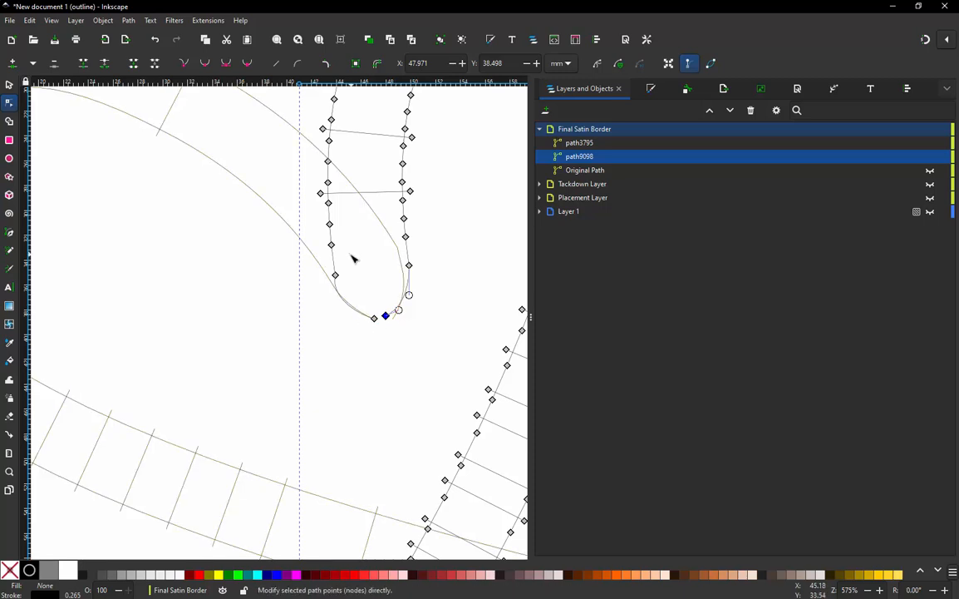
Step: Hide the left satin column, move the right column's inner rail end to about X 47.8, Y 38.6 mm, and show the left column again
left_click(312, 253)
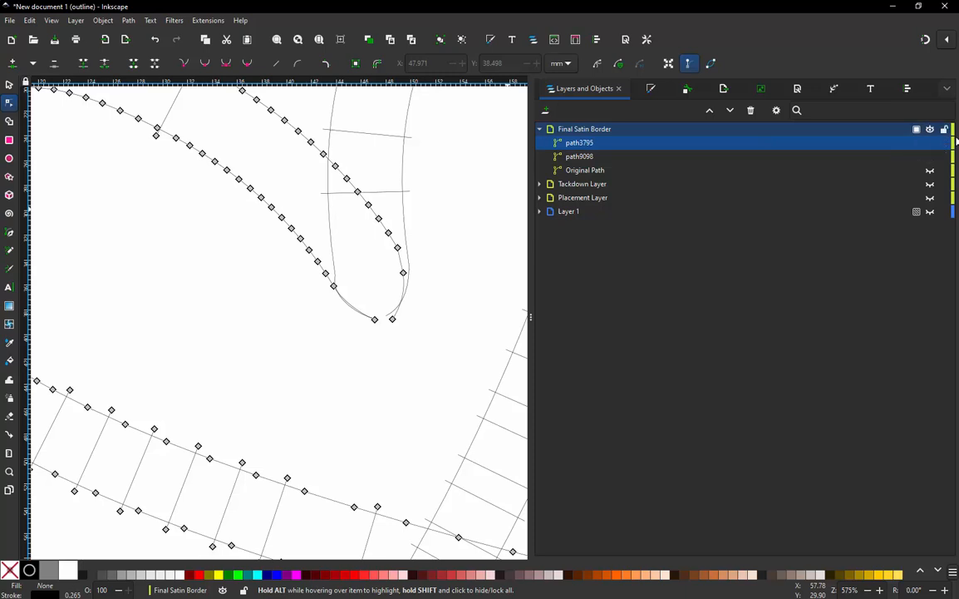
left_click(931, 143)
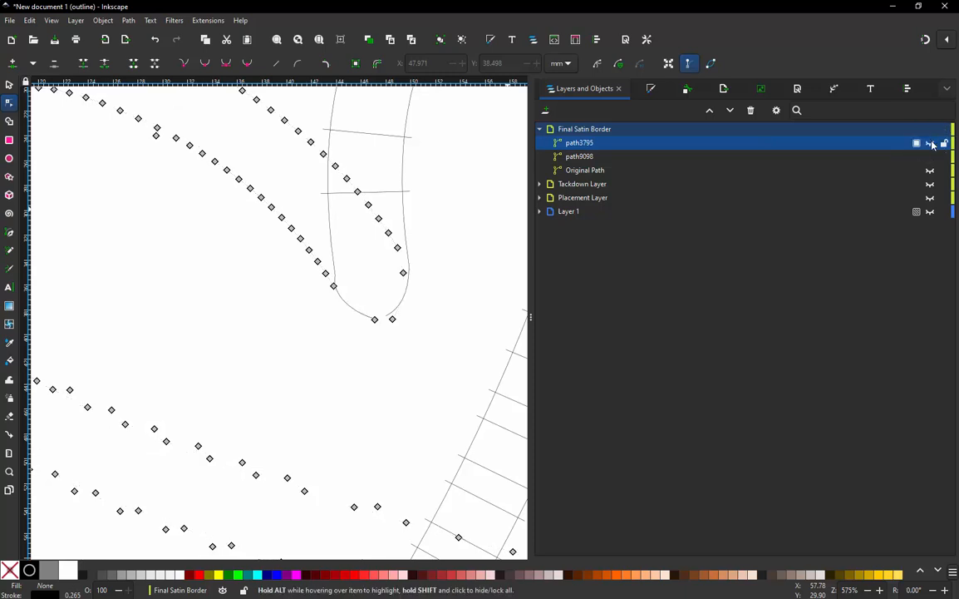
left_click(436, 345)
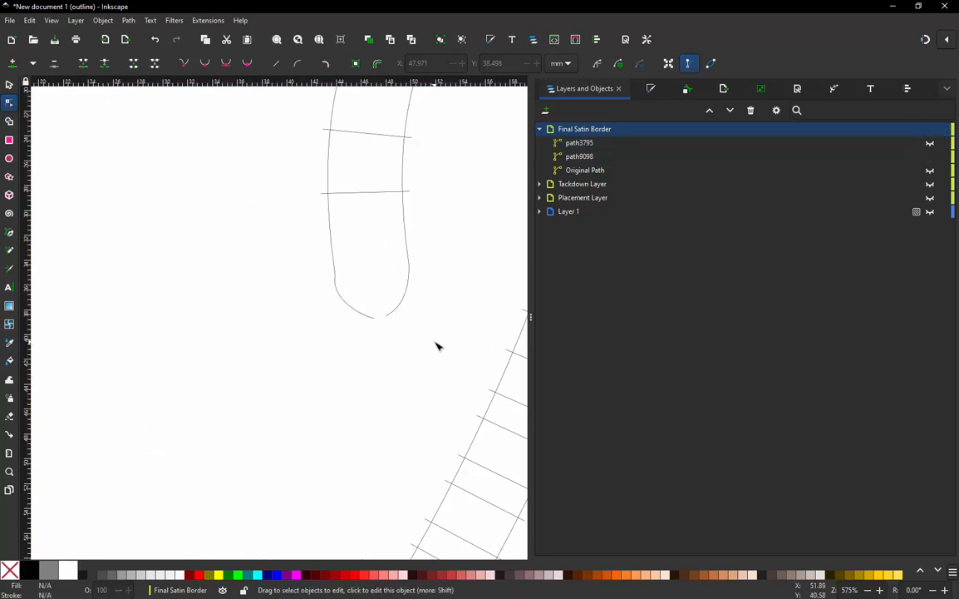
left_click(400, 306)
left_click_drag(386, 319, 384, 320)
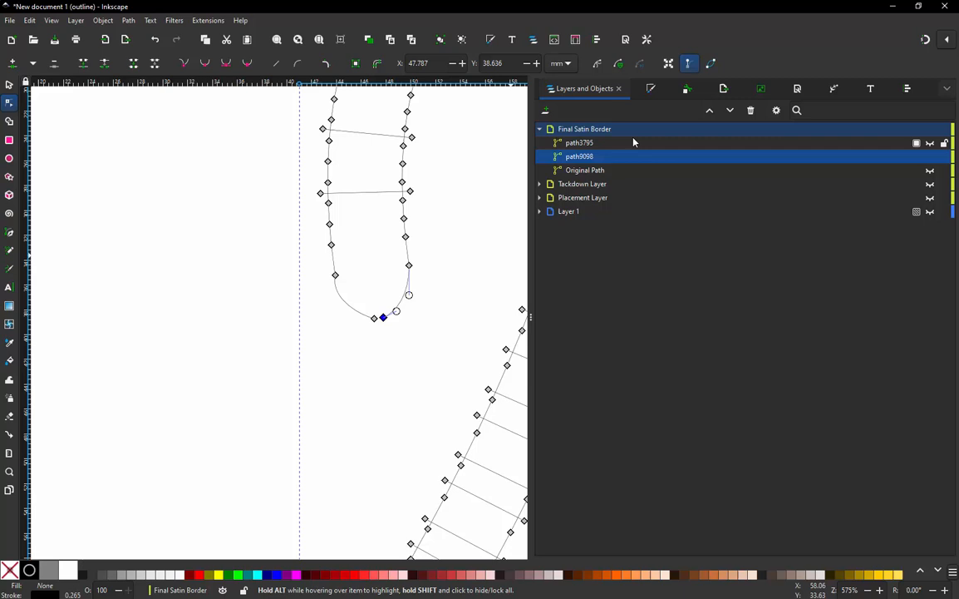
left_click(931, 143)
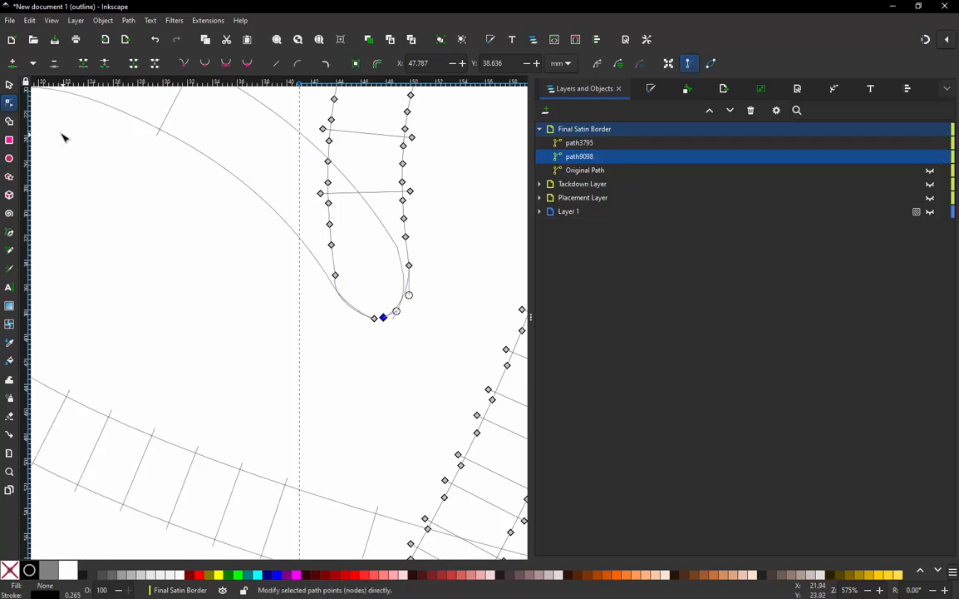
Step: Delete the node just before the notch end of the left satin column's outer rail
left_click(9, 83)
left_click(130, 266)
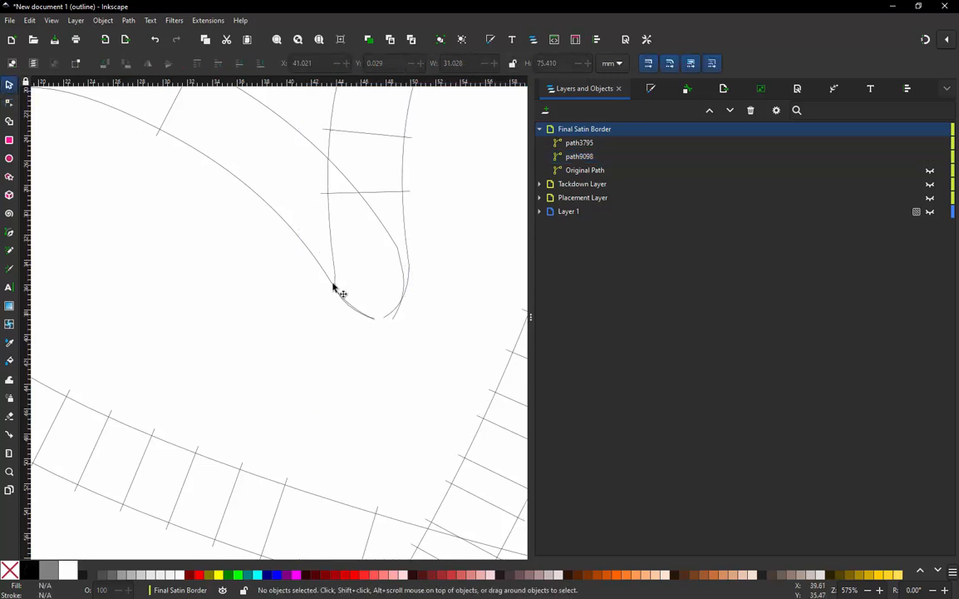
left_click(401, 266)
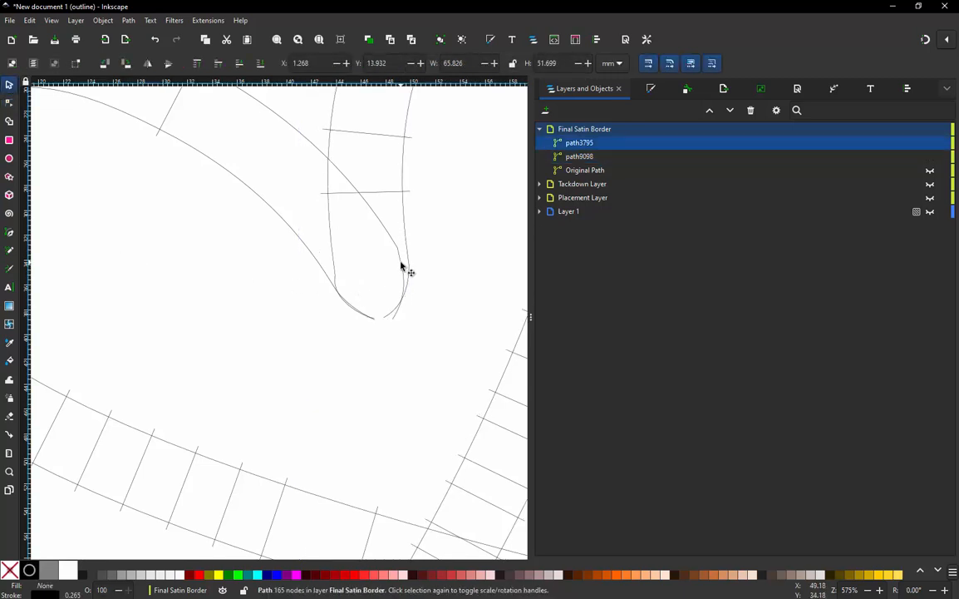
double_click(401, 266)
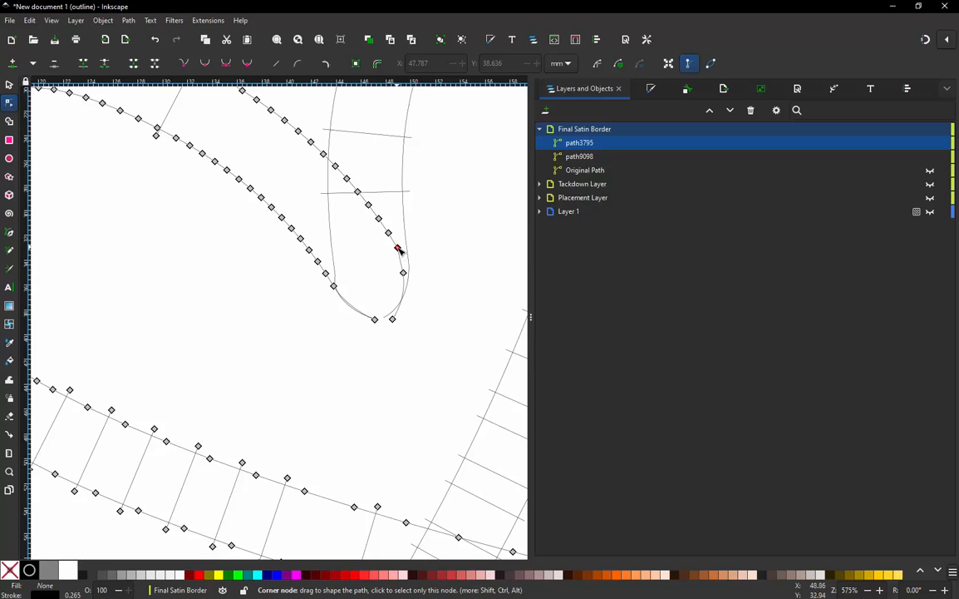
left_click(398, 247)
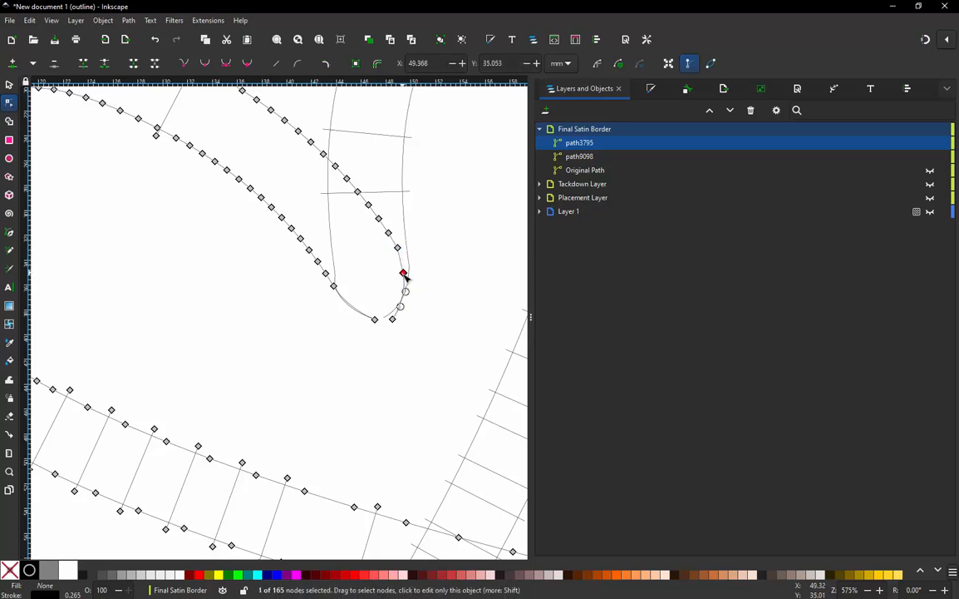
left_click(404, 273)
key("Delete")
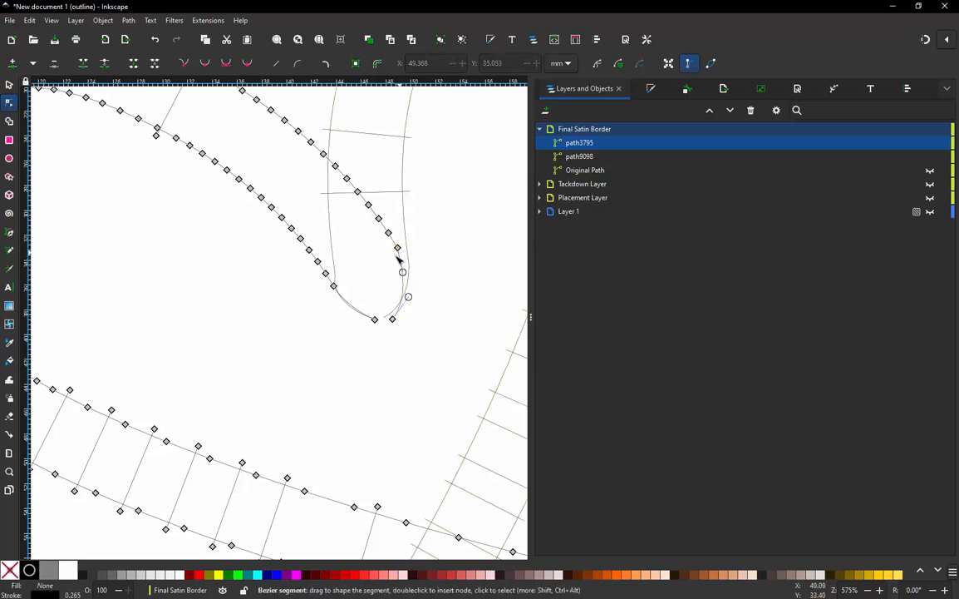
Step: Place the left column's outer rail end at about X 47.9, Y 38.6 mm and adjust the end segment's handles to match the right column's curve
scroll(403, 251, "up", 3)
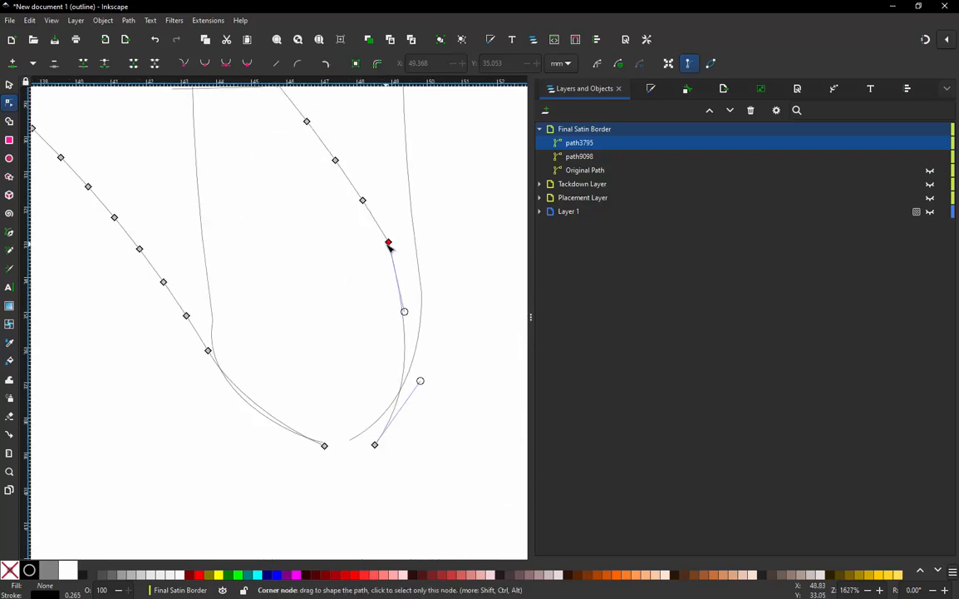
left_click(388, 242)
left_click_drag(404, 311, 413, 289)
left_click_drag(375, 445, 353, 439)
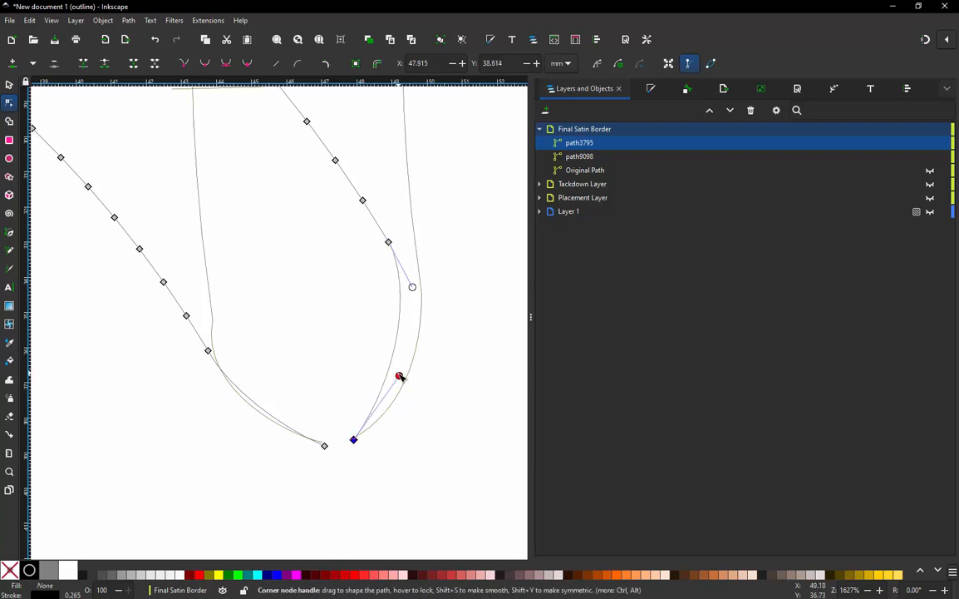
left_click_drag(401, 378, 454, 359)
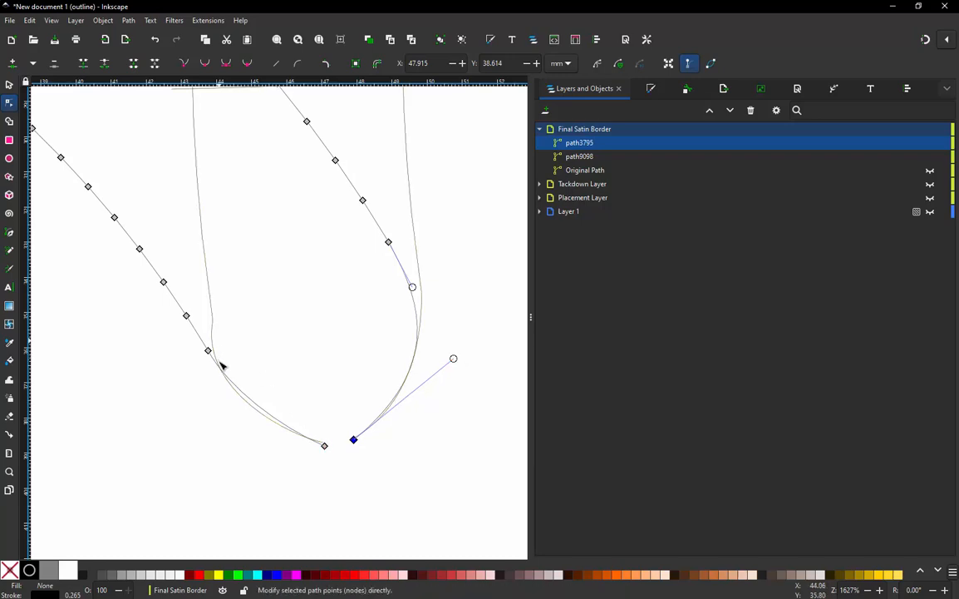
Step: Adjust the node handle near the notch end of the right satin column's outer rail to smooth its kink
scroll(377, 330, "down", 4)
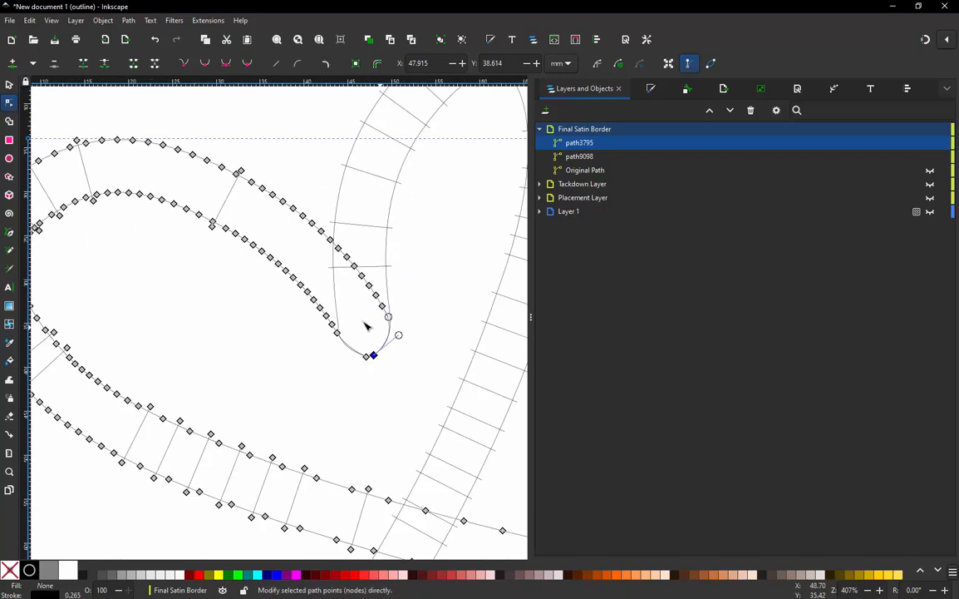
scroll(320, 339, "up", 4)
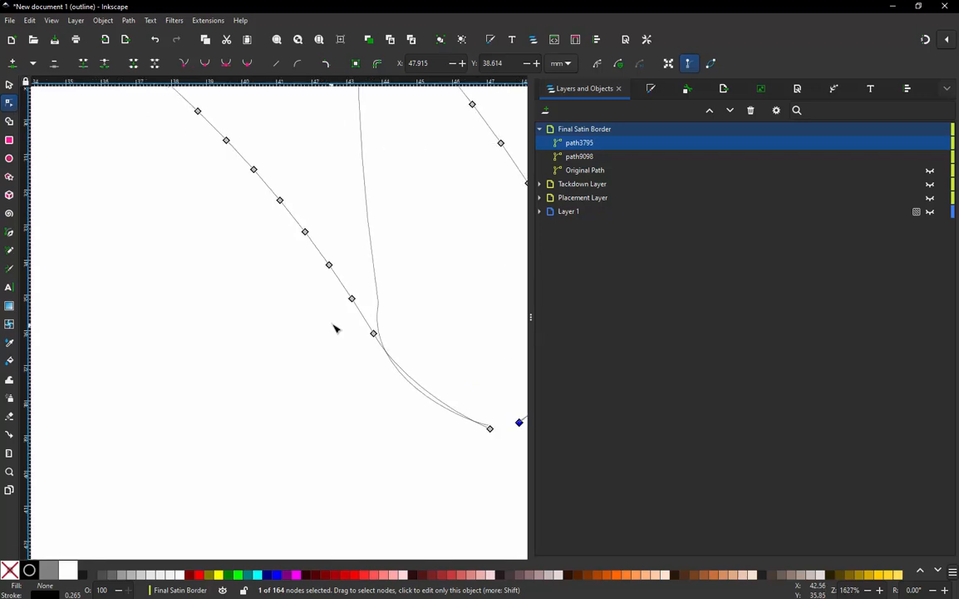
left_click(379, 300)
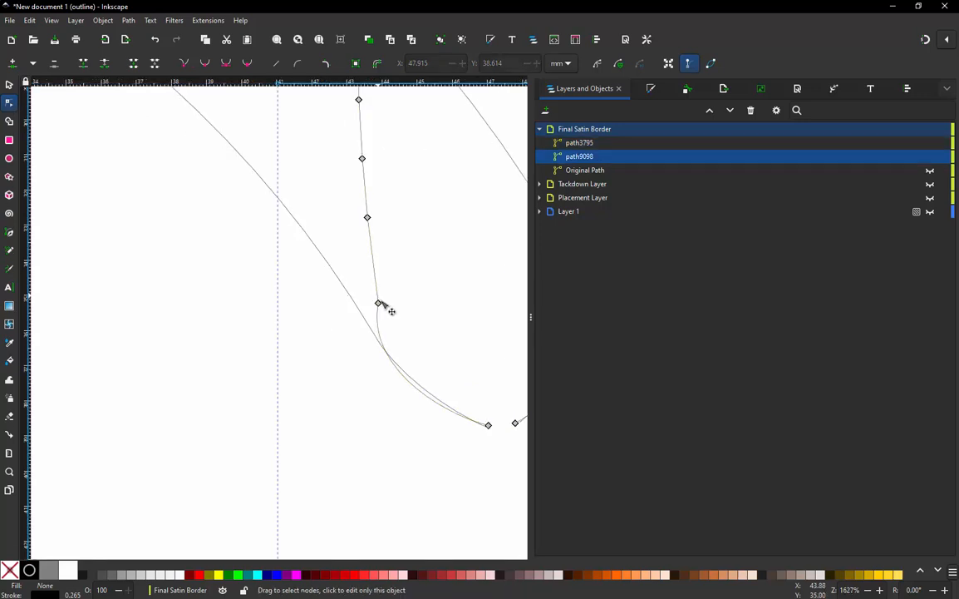
left_click(379, 304)
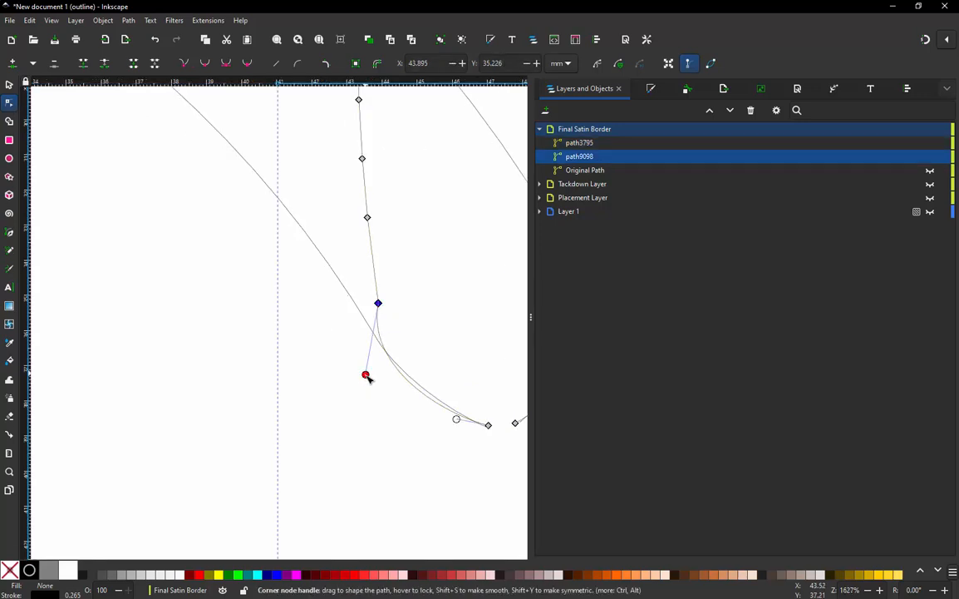
left_click_drag(367, 376, 387, 392)
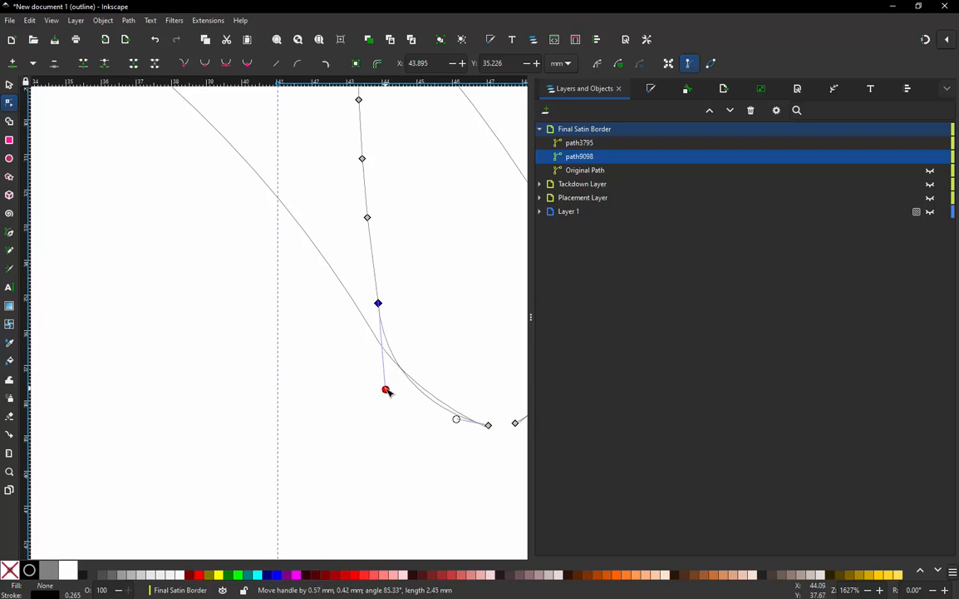
left_click(10, 85)
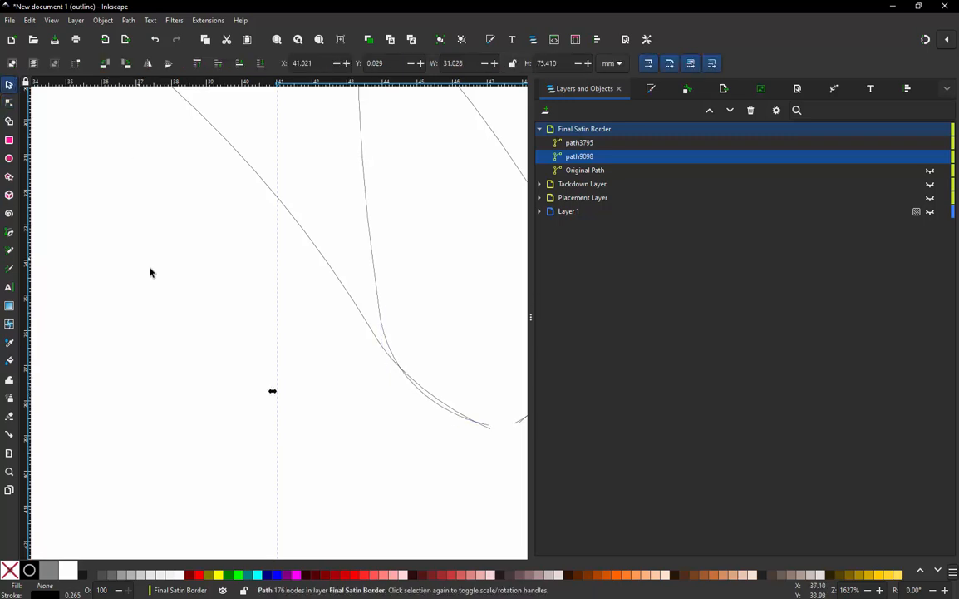
Step: Deselect everything and run the Ink/Stitch Simulator on the whole satin border
scroll(254, 292, "down", 4)
scroll(397, 311, "down", 2)
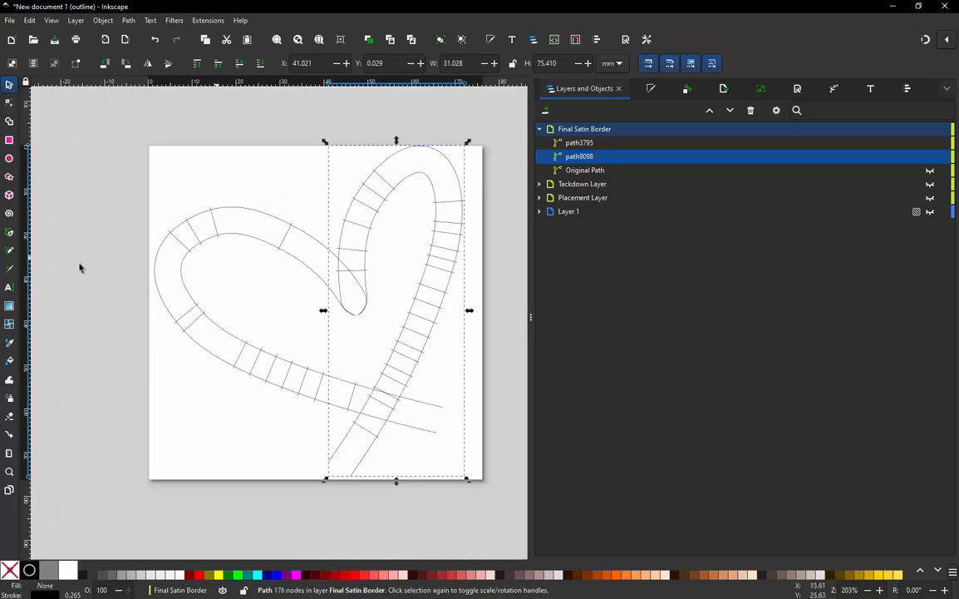
left_click(118, 239)
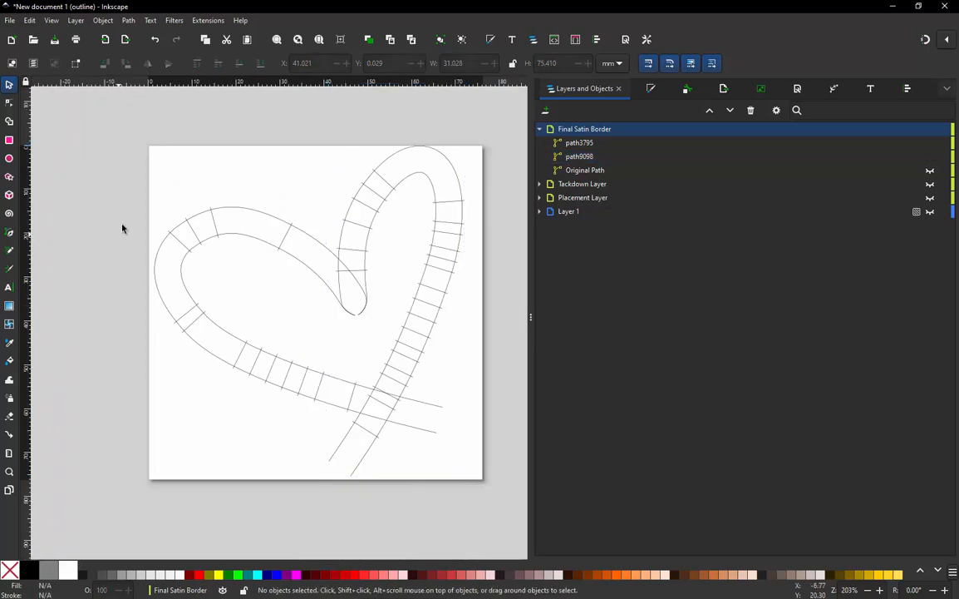
left_click(208, 21)
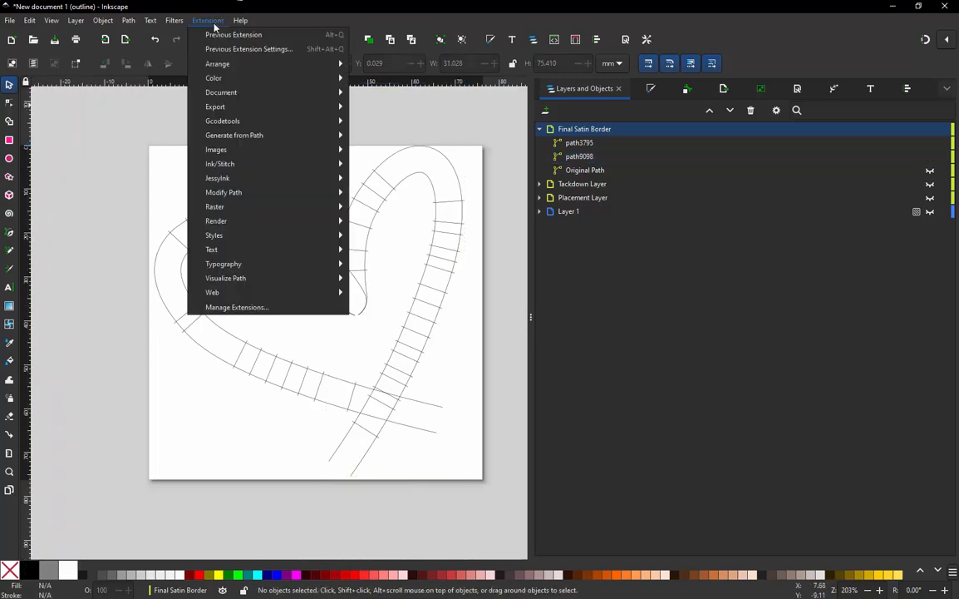
mouse_move(234, 239)
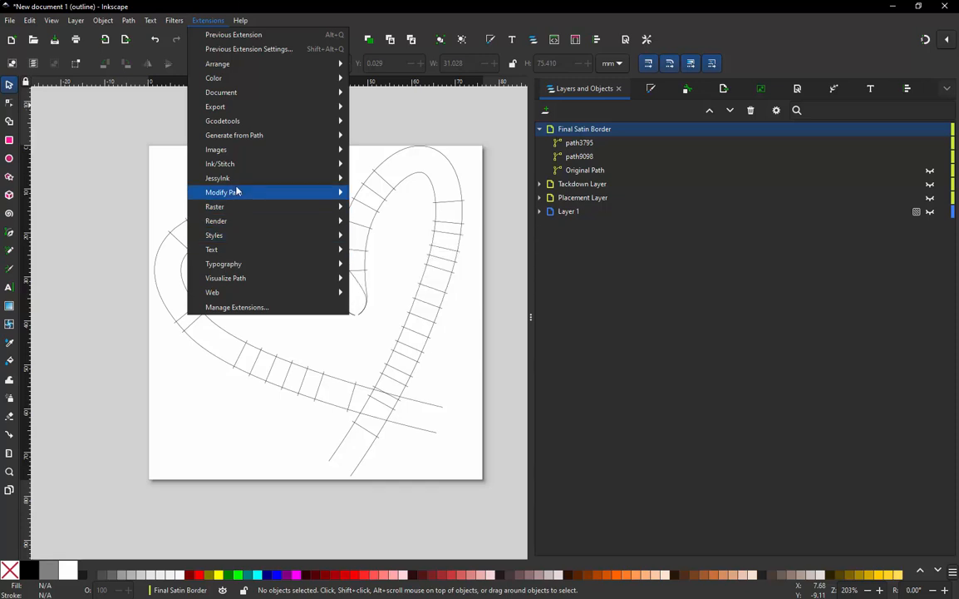
mouse_move(242, 164)
mouse_move(422, 369)
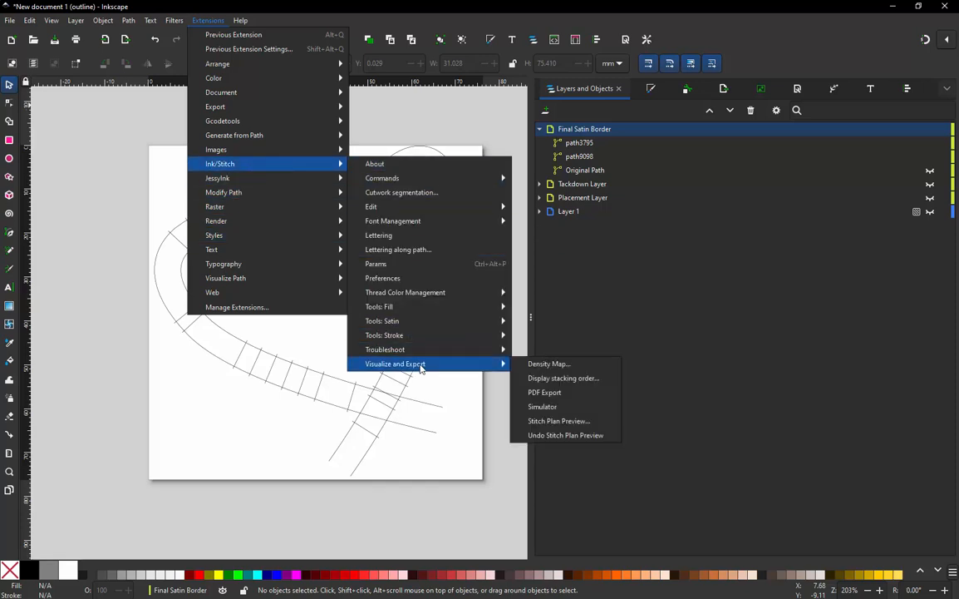
left_click(547, 406)
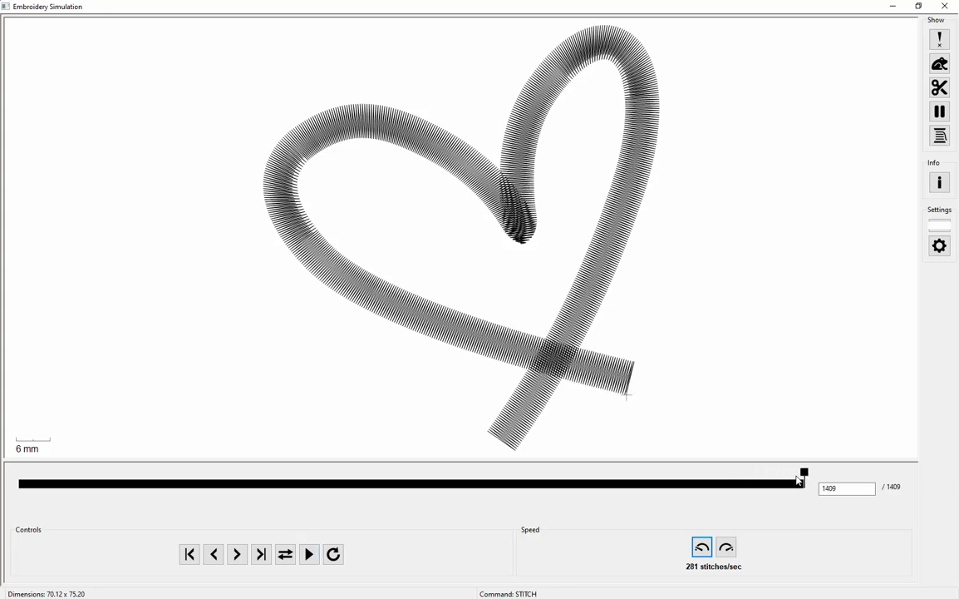
Step: Scrub the simulation between the end of the right column and the full heart to examine the notch stitching, and close it
left_click_drag(798, 480, 397, 495)
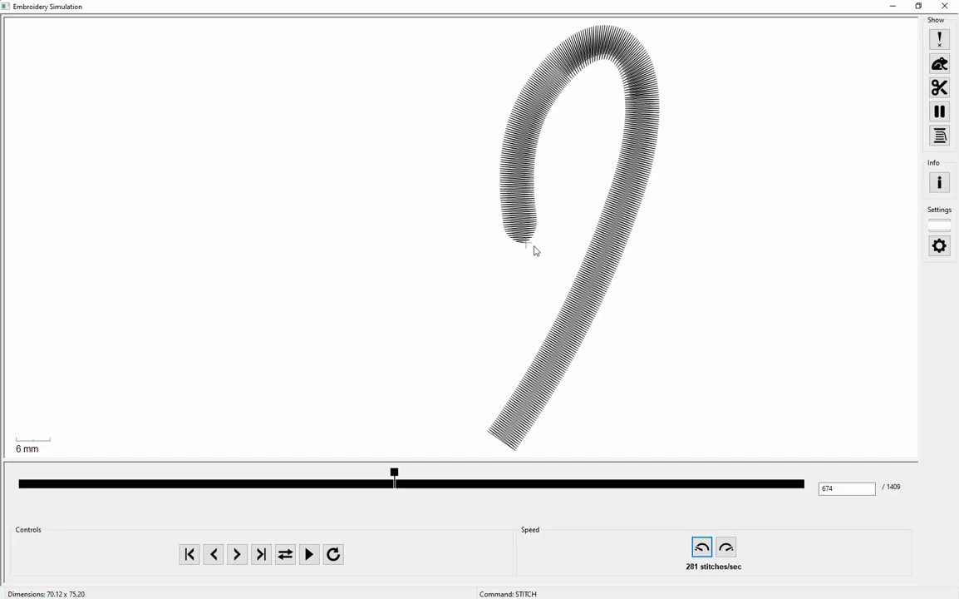
left_click_drag(395, 473, 888, 414)
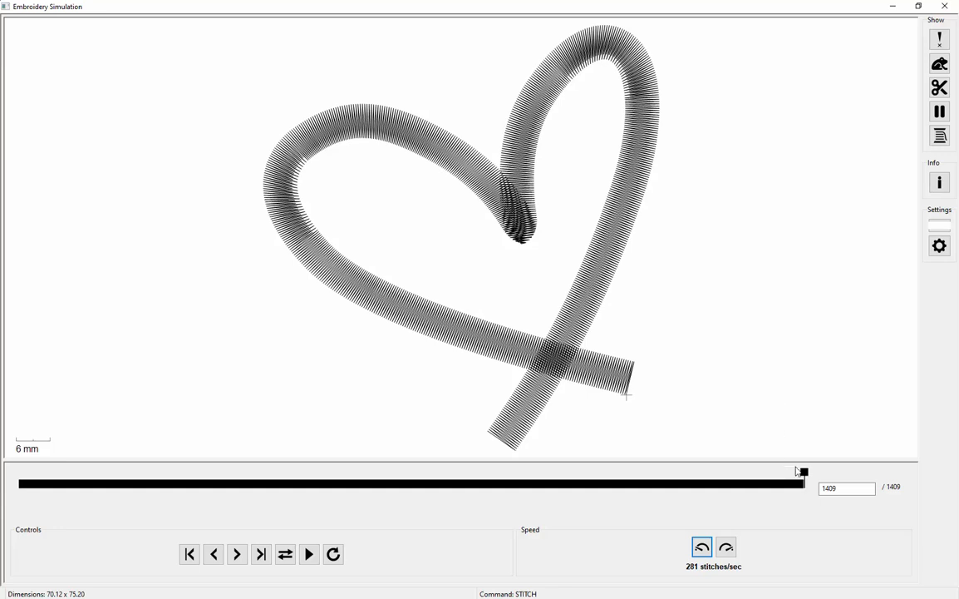
left_click(502, 482)
left_click_drag(502, 504, 398, 507)
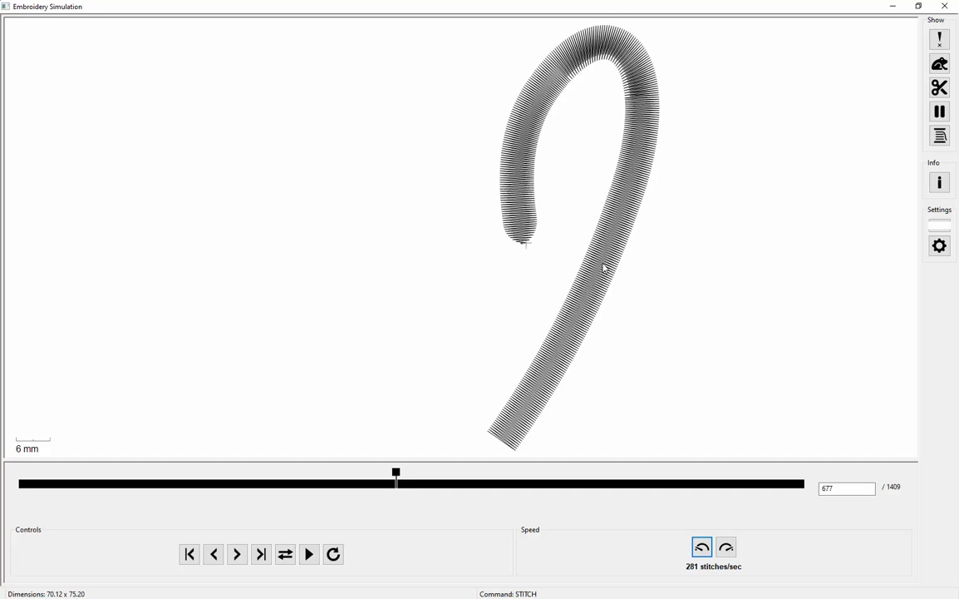
left_click(954, 6)
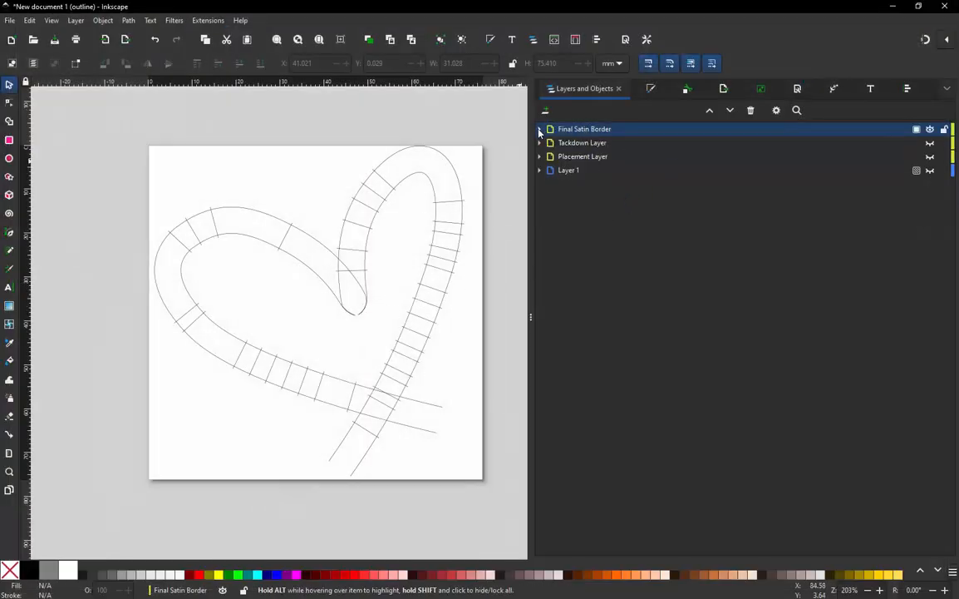
Step: Expand the Final Satin Border layer and open the Ink/Stitch Params for the left satin column
left_click(539, 130)
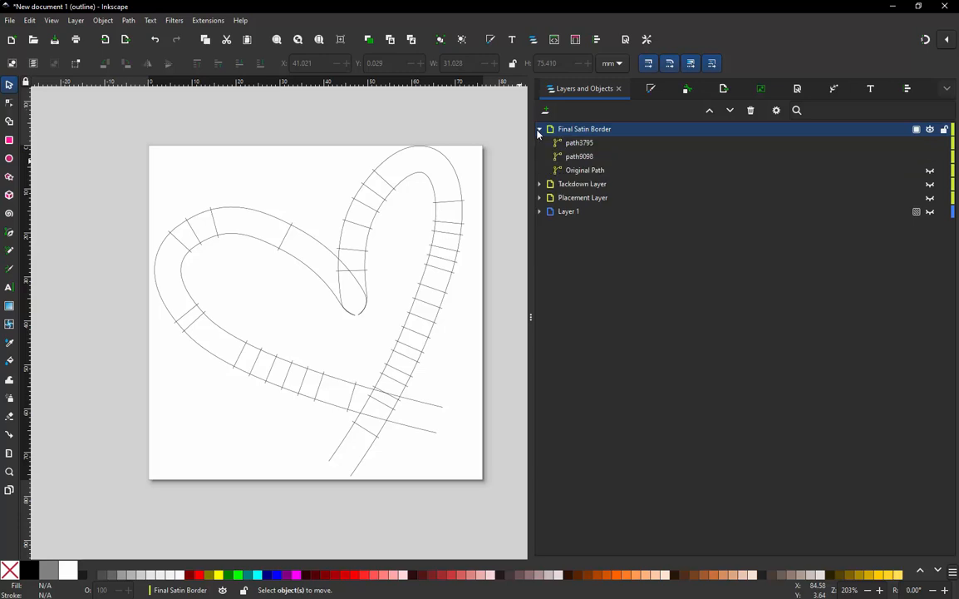
left_click(294, 233)
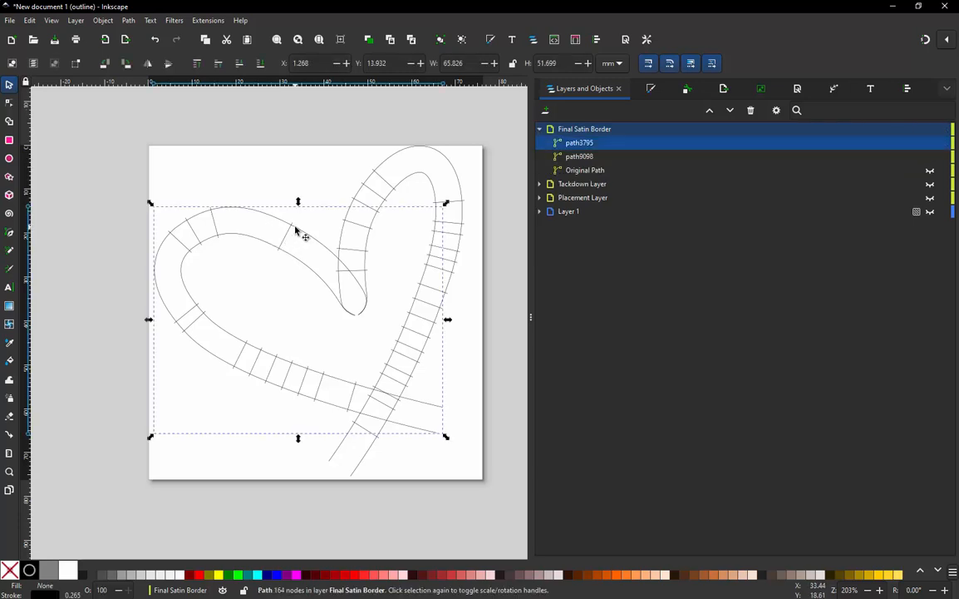
left_click(207, 20)
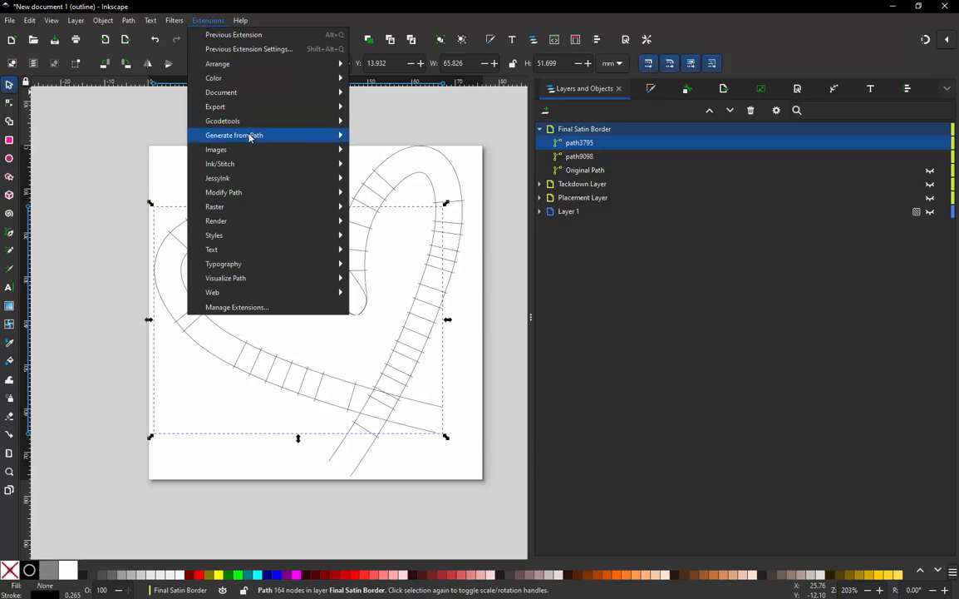
mouse_move(254, 167)
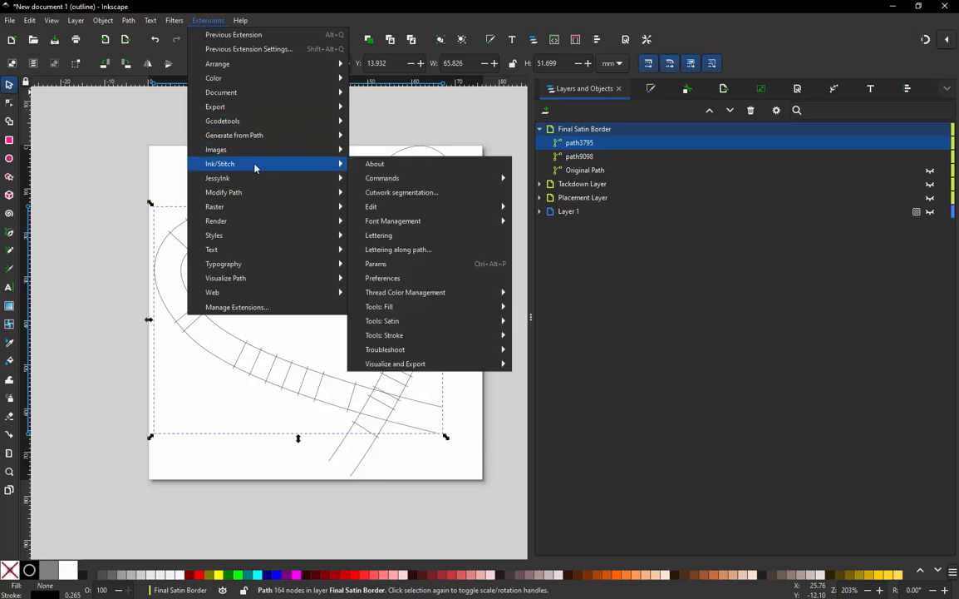
left_click(402, 264)
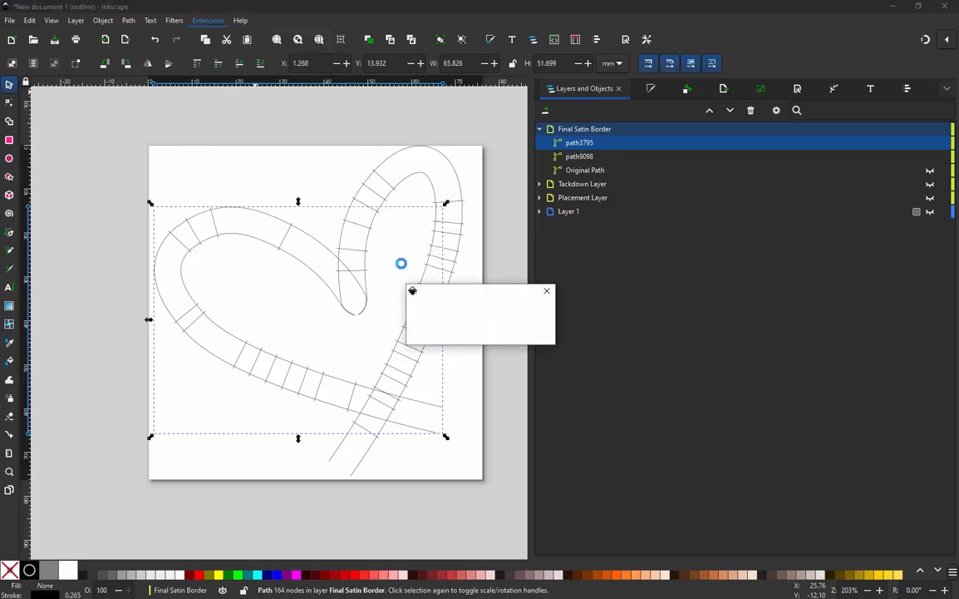
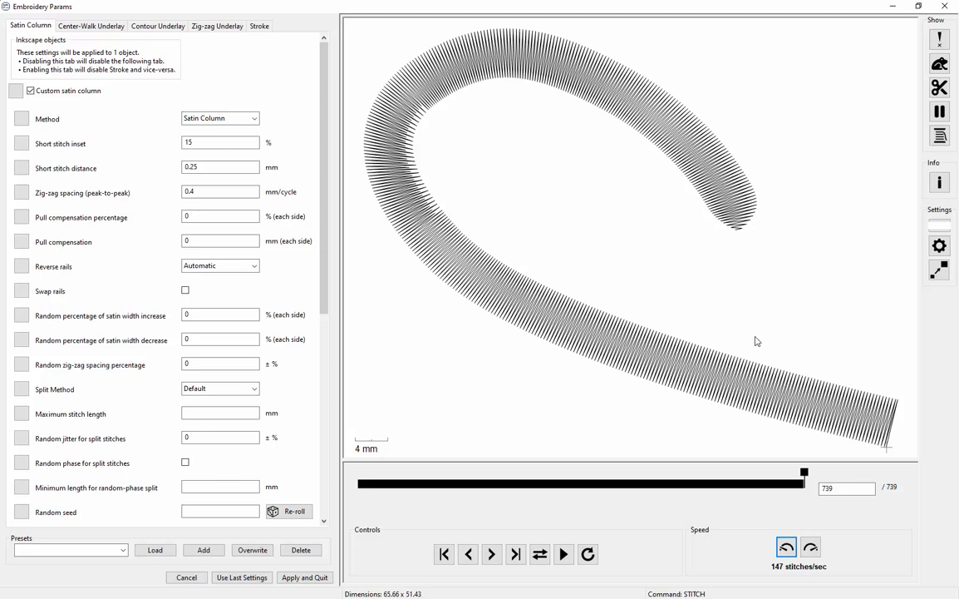
Step: Close the stitch parameters without applying, hide the right satin column path9098, and clear the selection
left_click(945, 6)
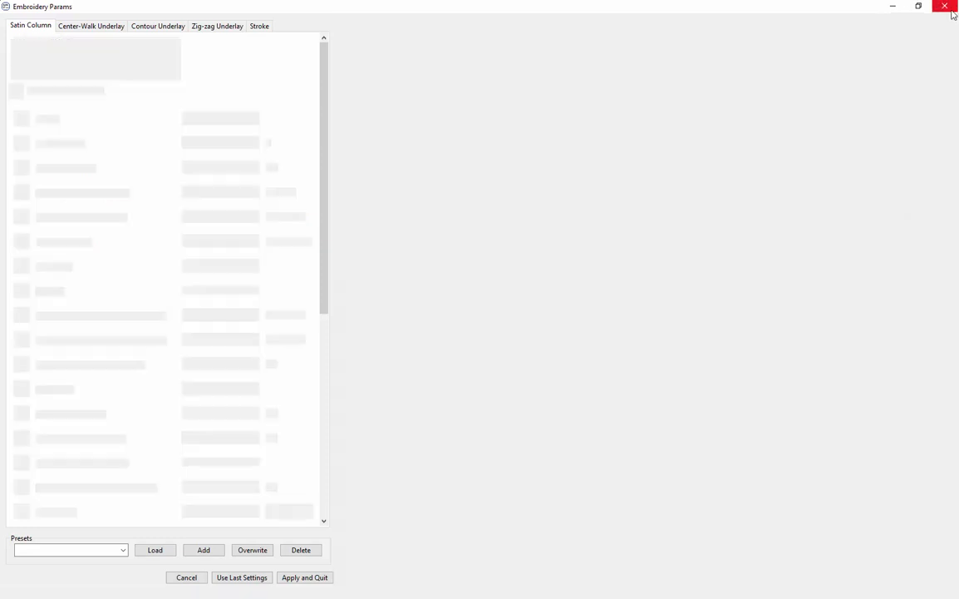
left_click(580, 157)
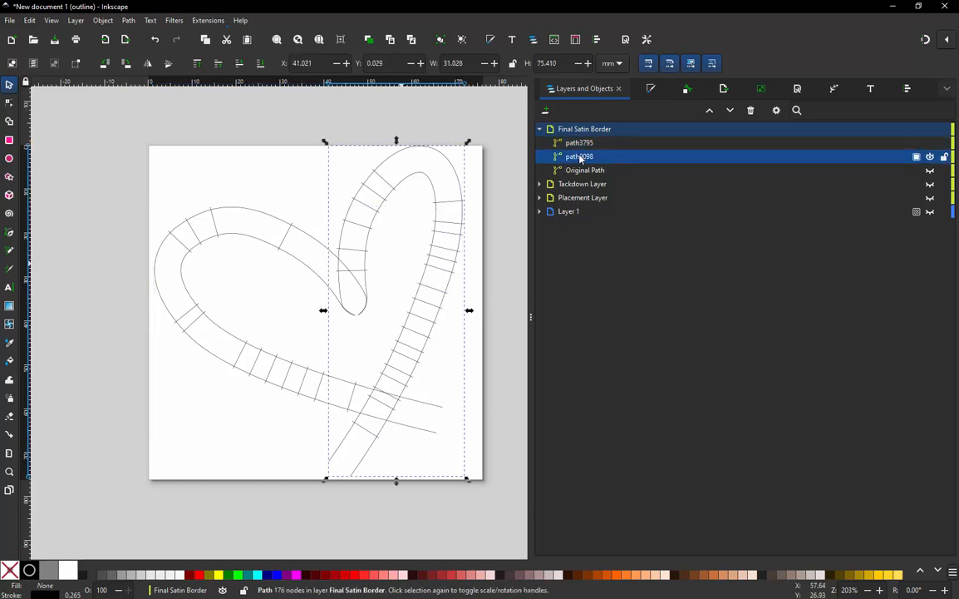
left_click(930, 157)
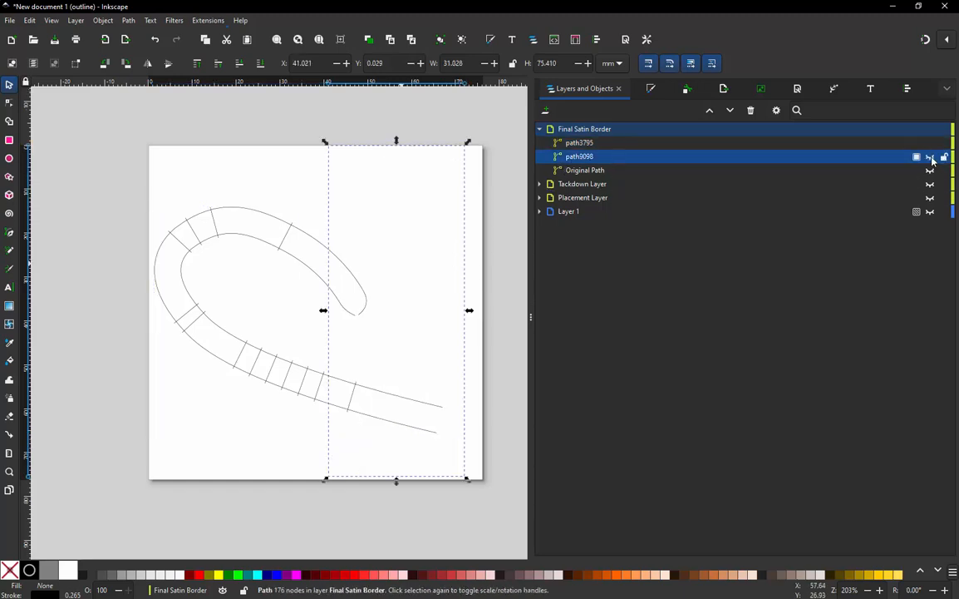
key("Escape")
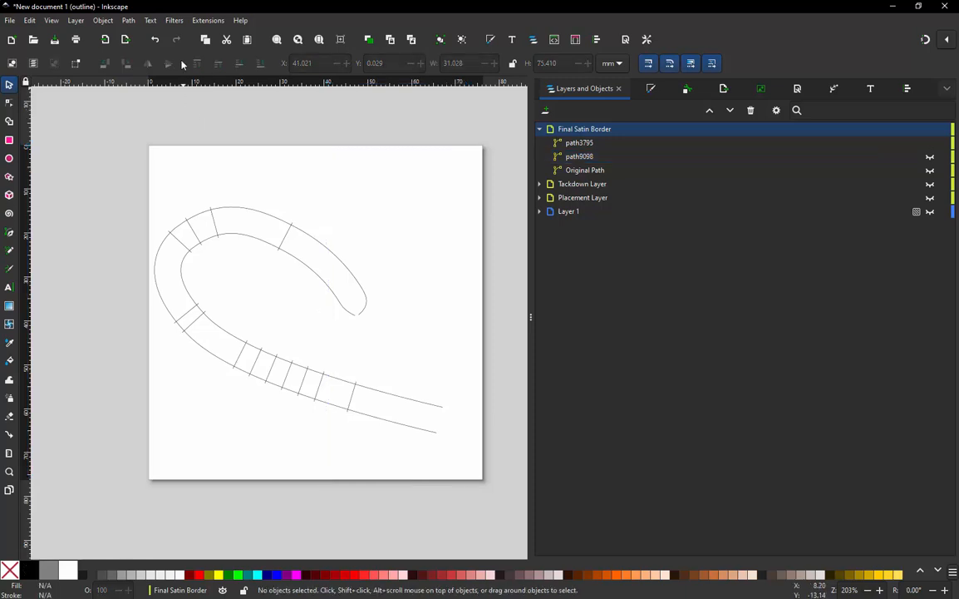
Step: Run the Ink/Stitch Simulator on the left satin column alone, examine its notch end, close it, and unhide the right column
left_click(208, 20)
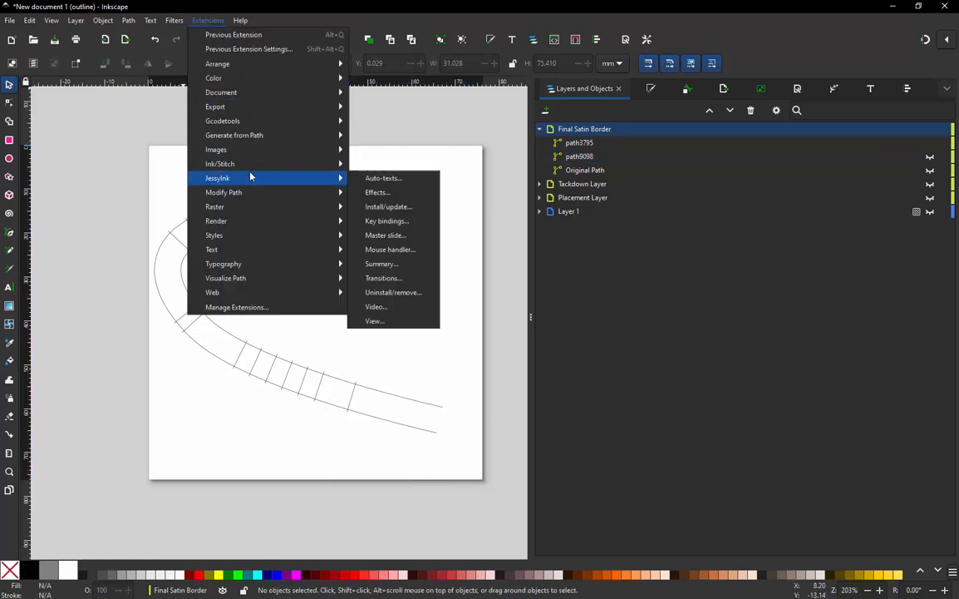
mouse_move(256, 168)
mouse_move(472, 364)
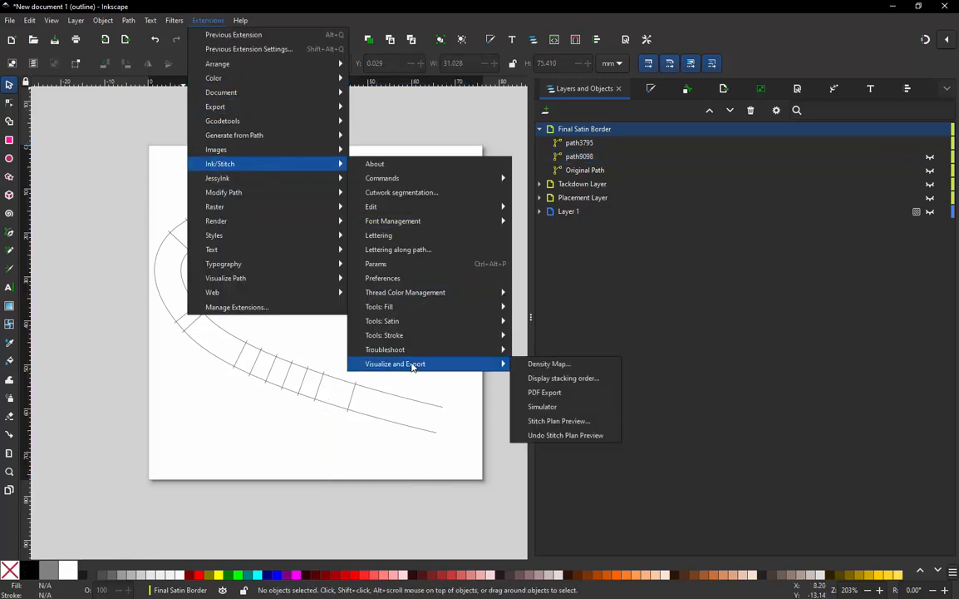
left_click(541, 408)
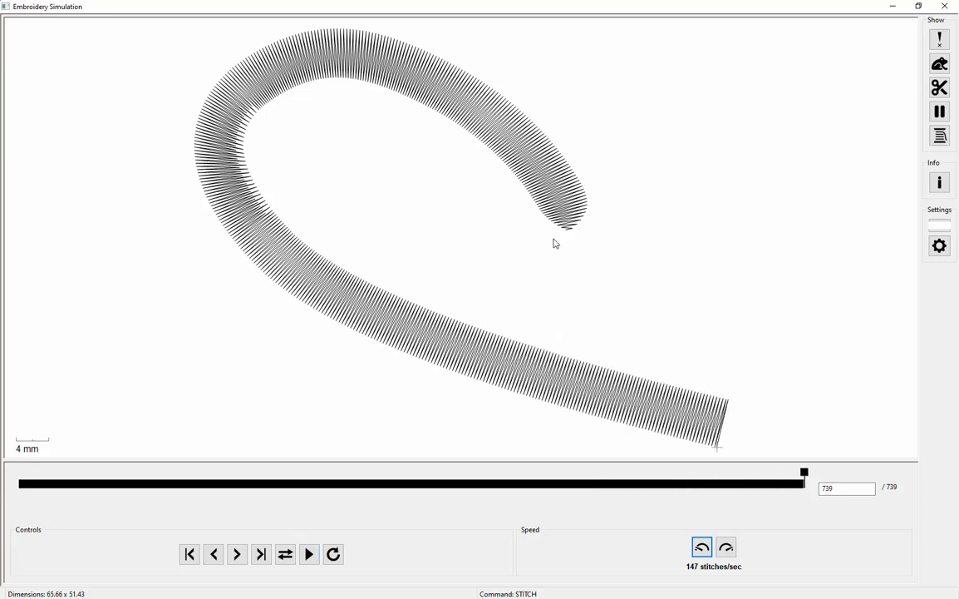
left_click(955, 6)
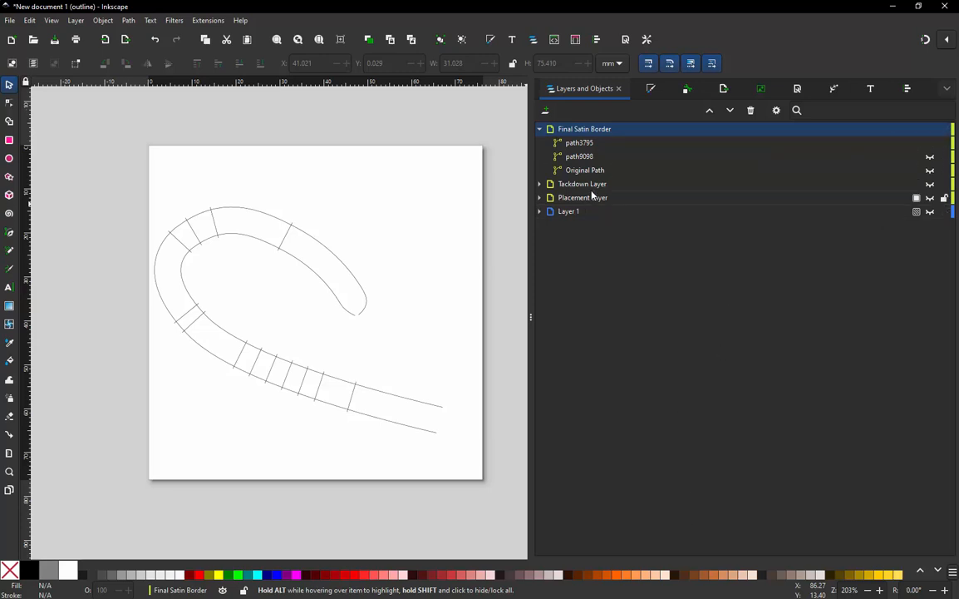
left_click(930, 156)
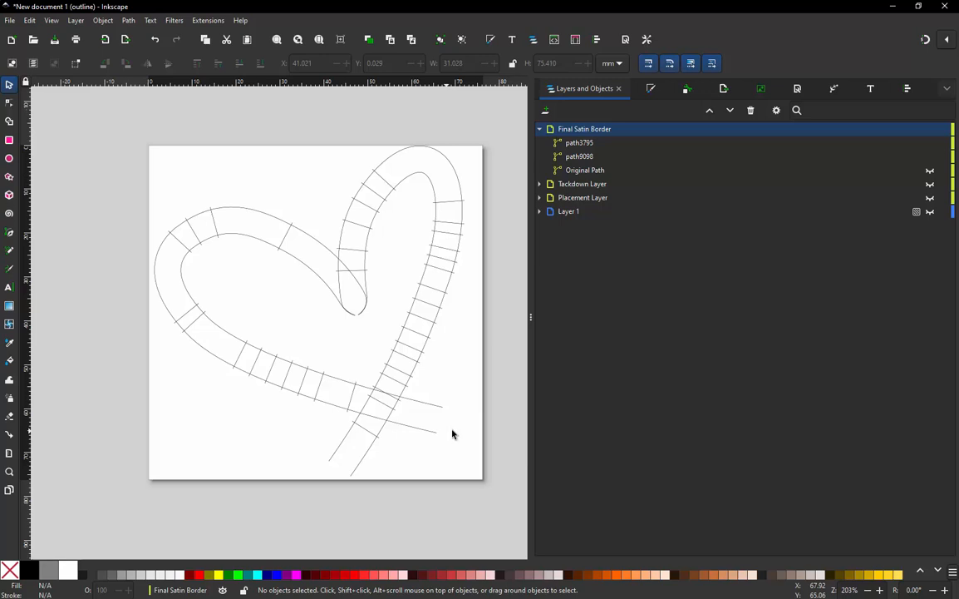
Step: Delete both satin columns, path3795 and path9098, from the Final Satin Border layer
left_click(579, 143)
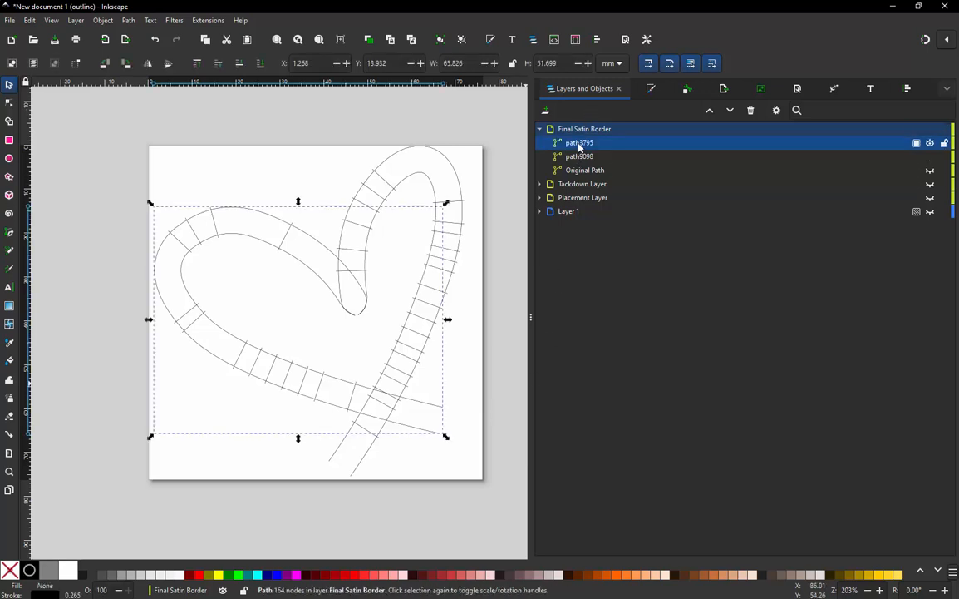
key("Delete")
left_click(580, 143)
key("Delete")
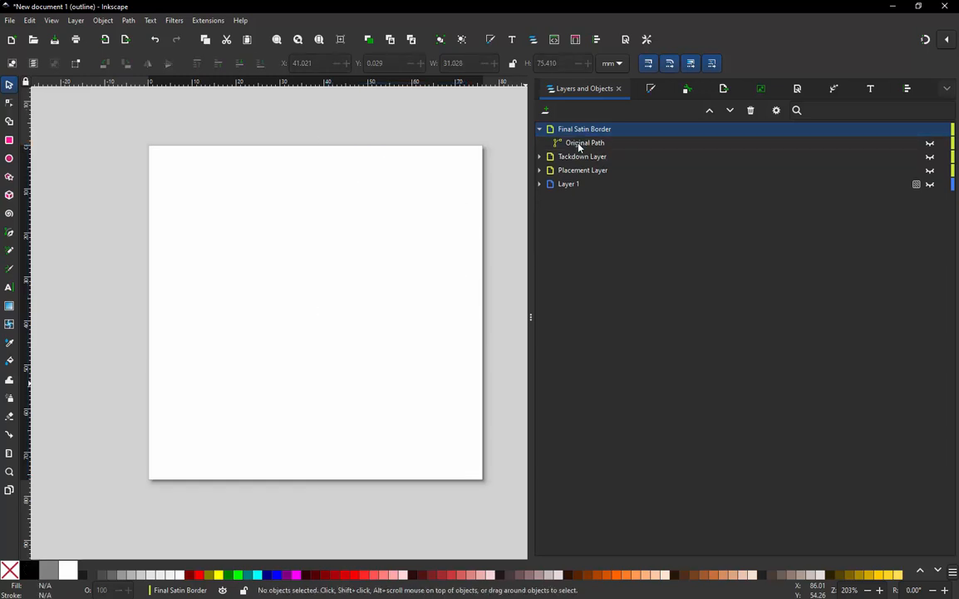
Step: Unhide the Original Path in the Final Satin Border layer and clear the selection
left_click(579, 144)
left_click(930, 143)
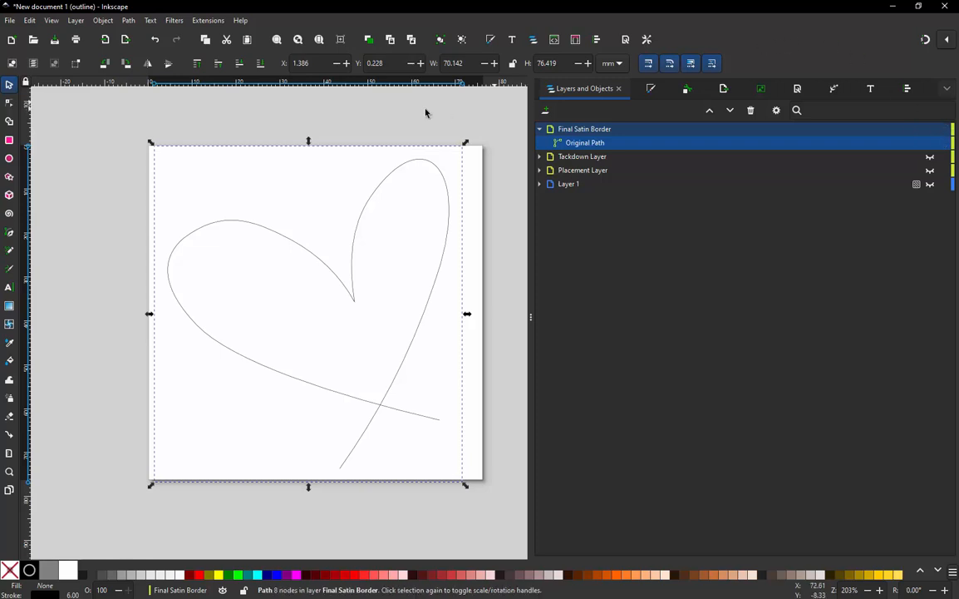
left_click(383, 117)
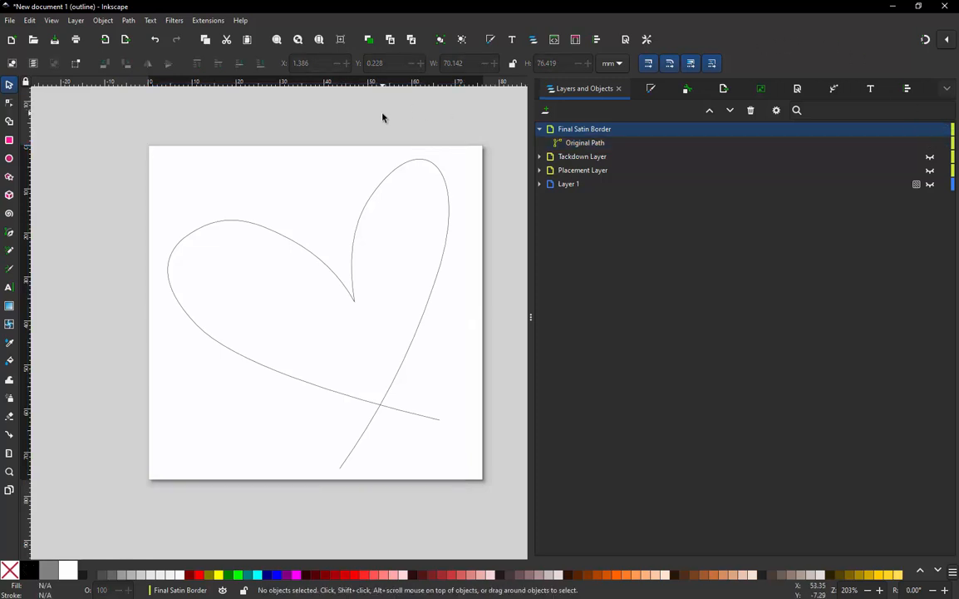
Step: Break the Original Path at its notch node and use Break Apart to split the heart into two separate paths
left_click(387, 186)
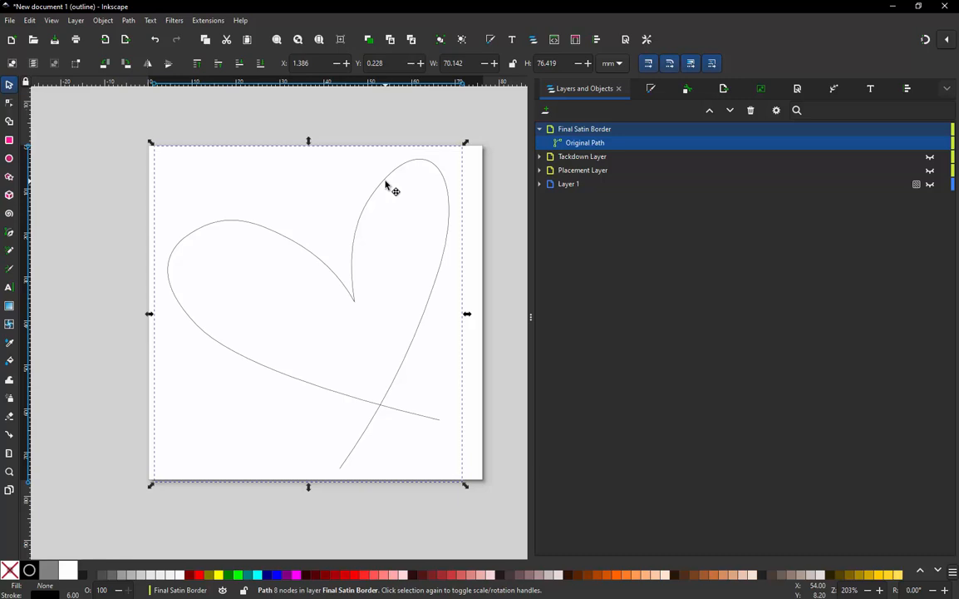
double_click(386, 186)
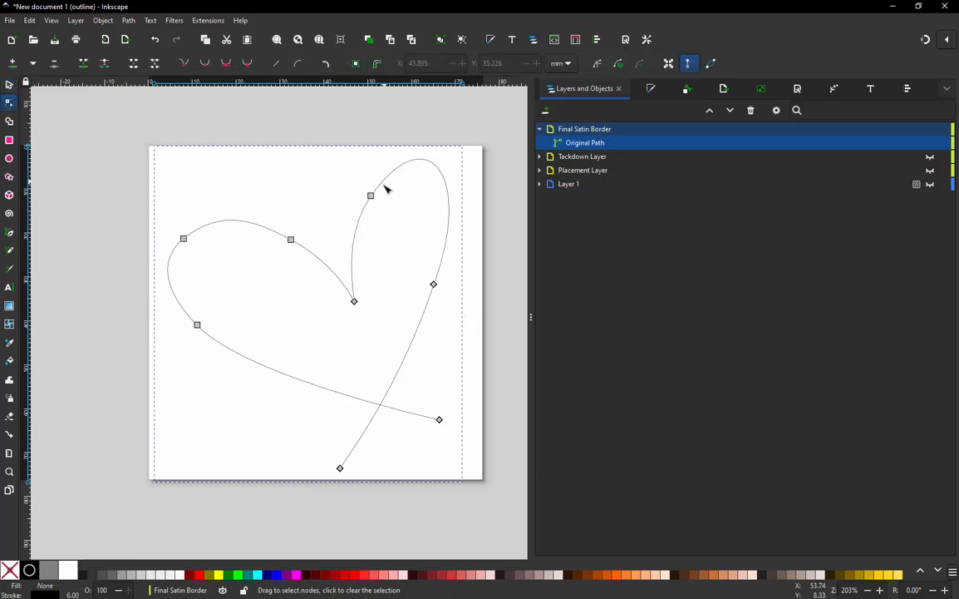
left_click(354, 301)
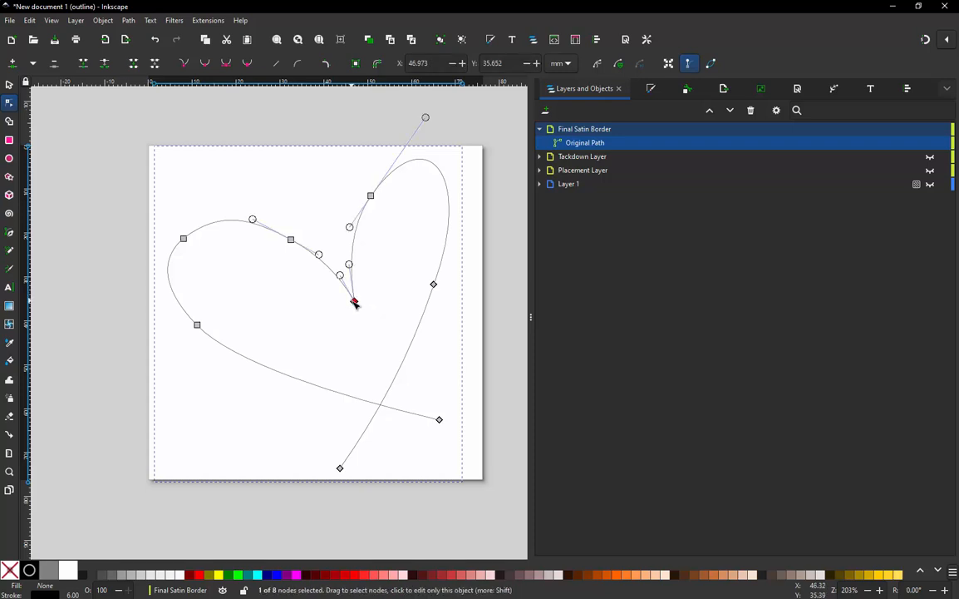
left_click(105, 65)
left_click(127, 21)
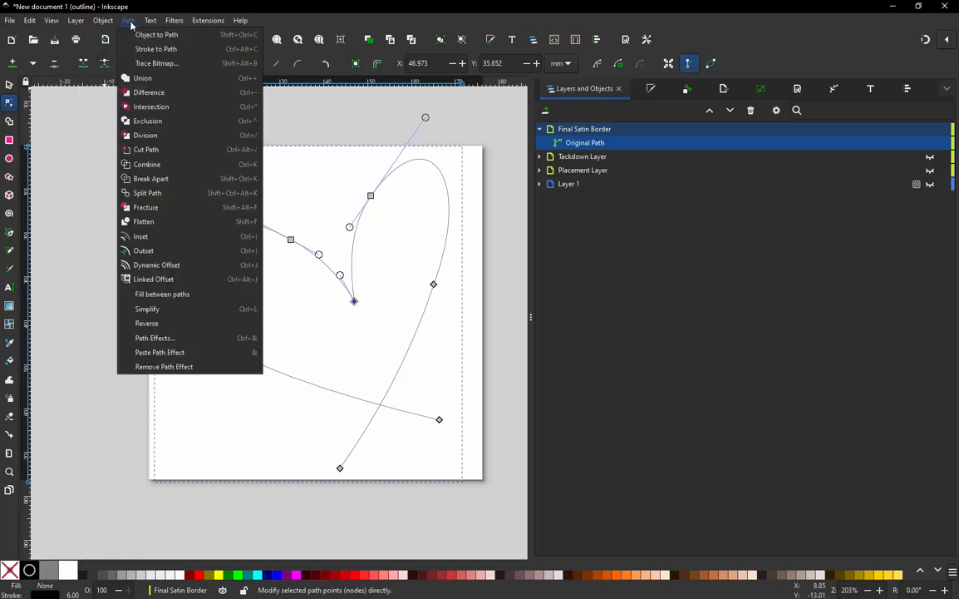
left_click(169, 179)
key("Escape")
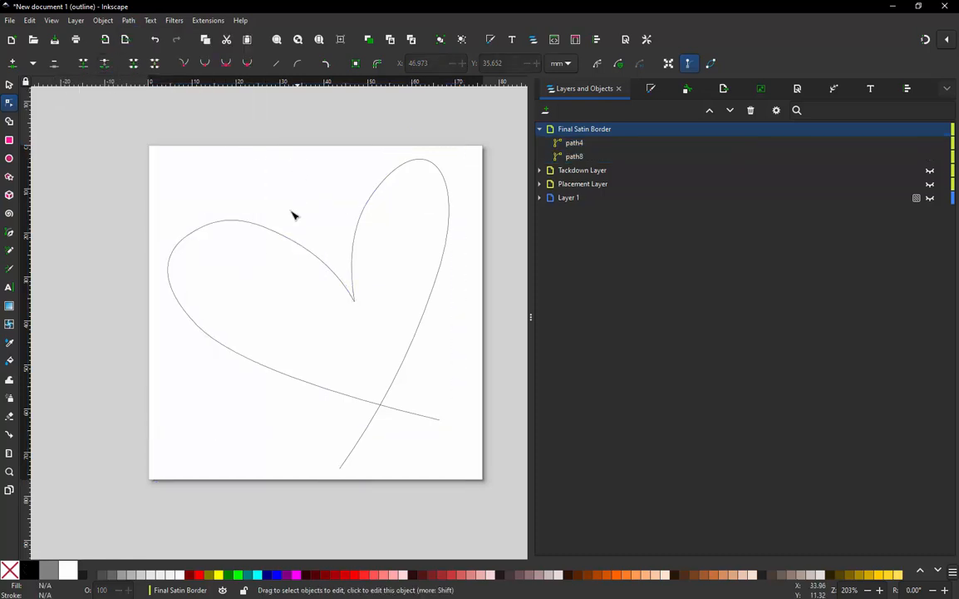
Step: Move the left half of the heart aside to test the split, undo the move, and select the right half
left_click(285, 241)
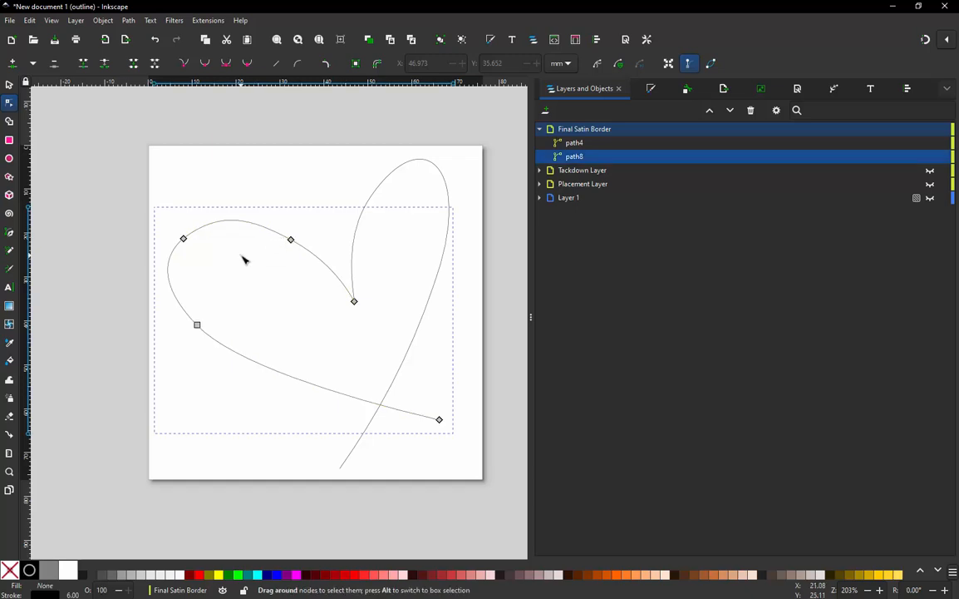
left_click(9, 84)
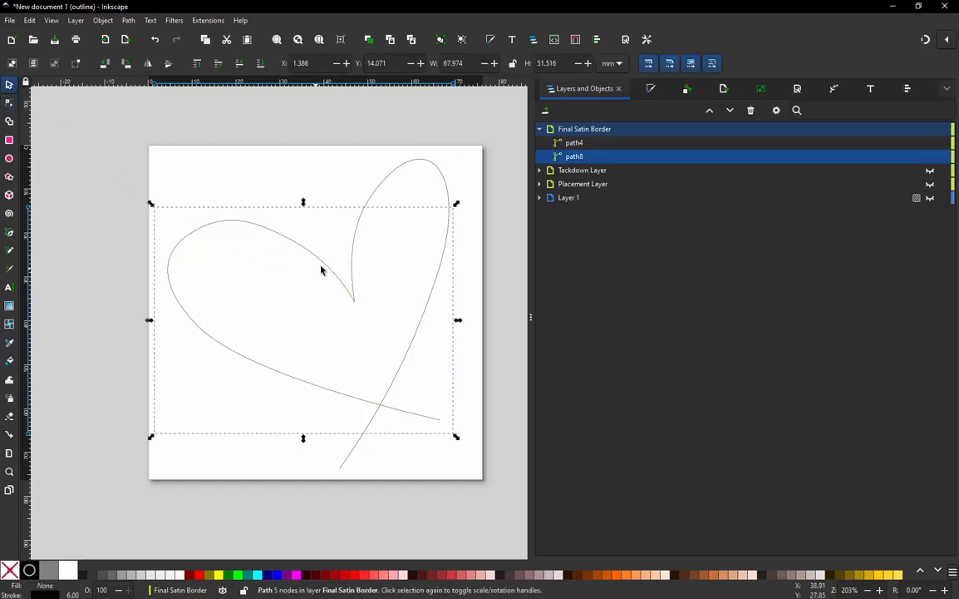
left_click_drag(306, 274, 276, 283)
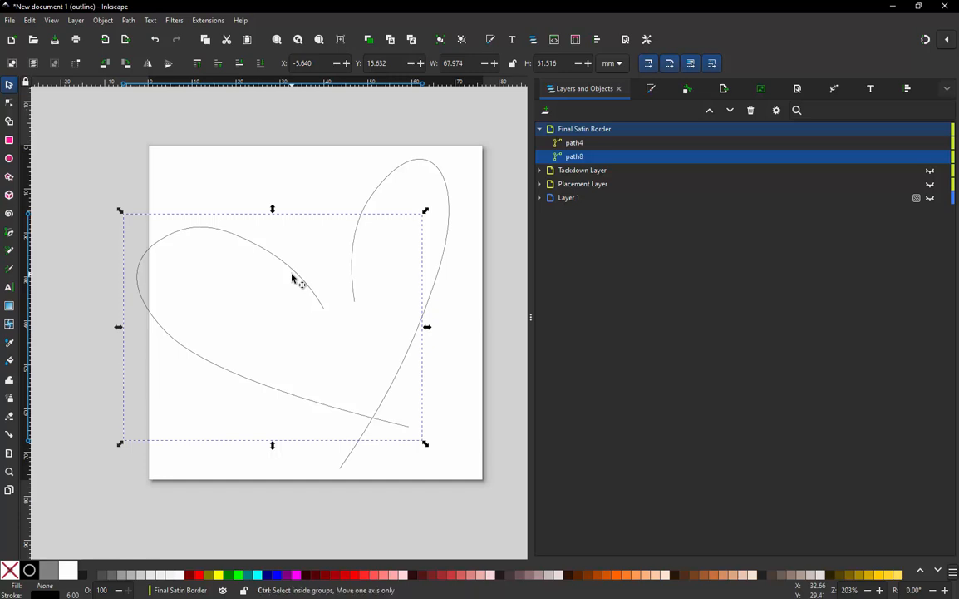
key("ctrl+z")
left_click(375, 198)
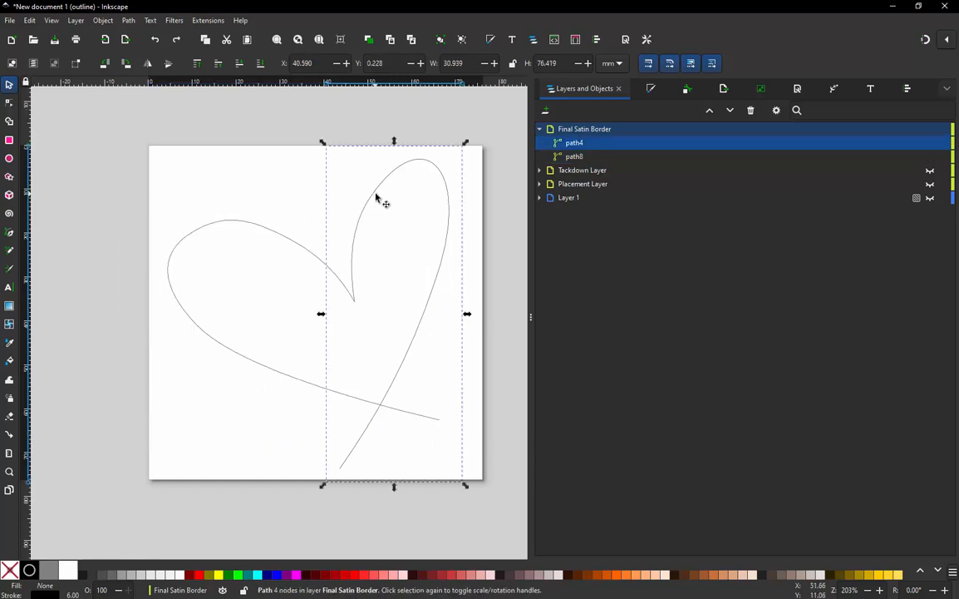
Step: Switch the display mode to Normal to examine the stroke ends of both heart halves, and return to Outline
left_click(52, 21)
mouse_move(76, 63)
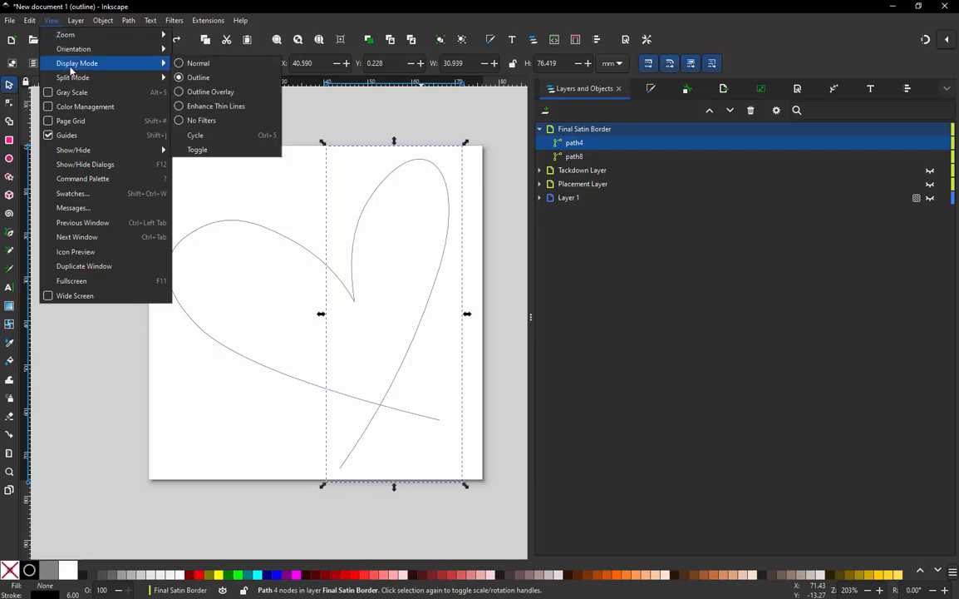
left_click(189, 64)
left_click(157, 131)
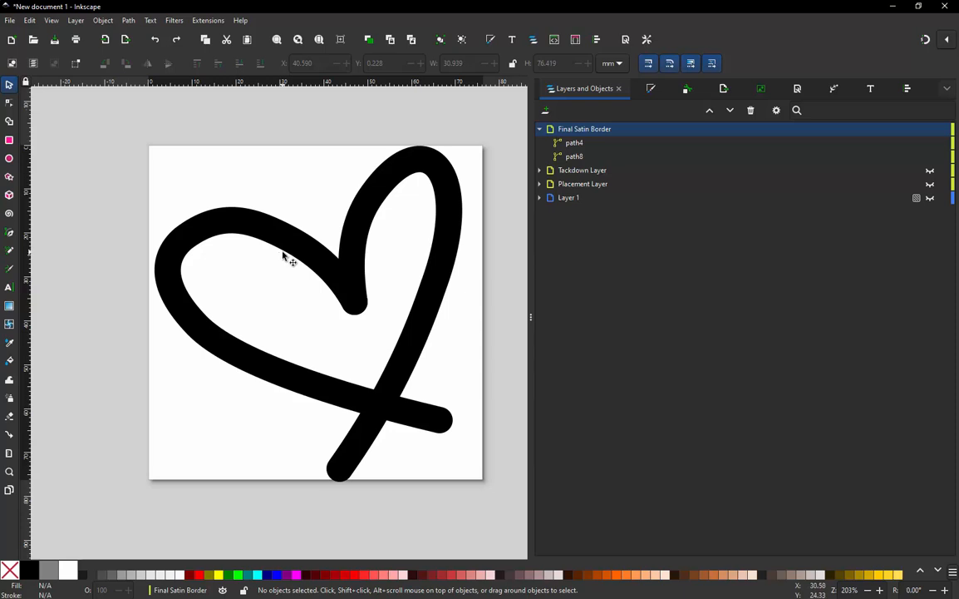
left_click(51, 22)
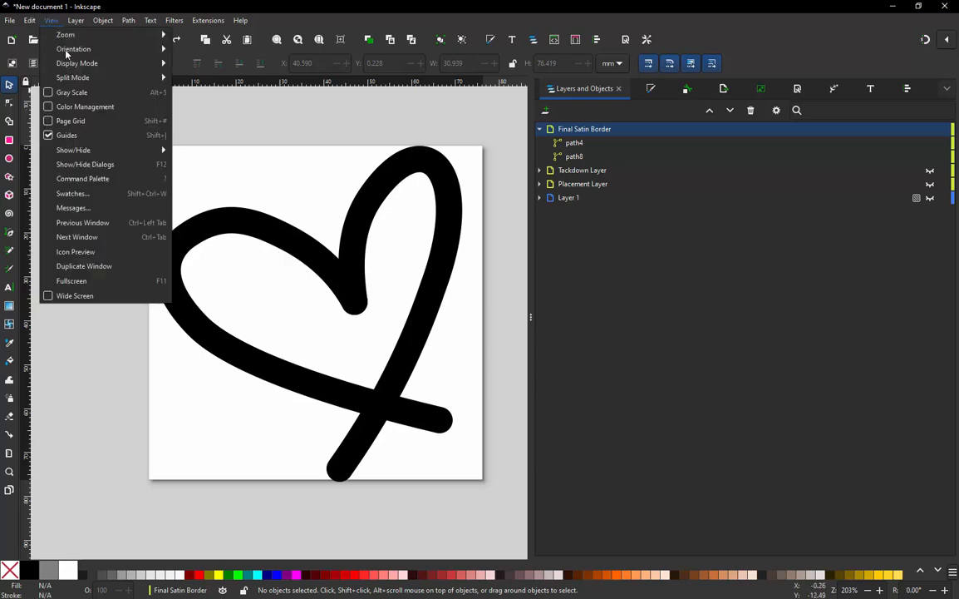
mouse_move(158, 63)
left_click(190, 80)
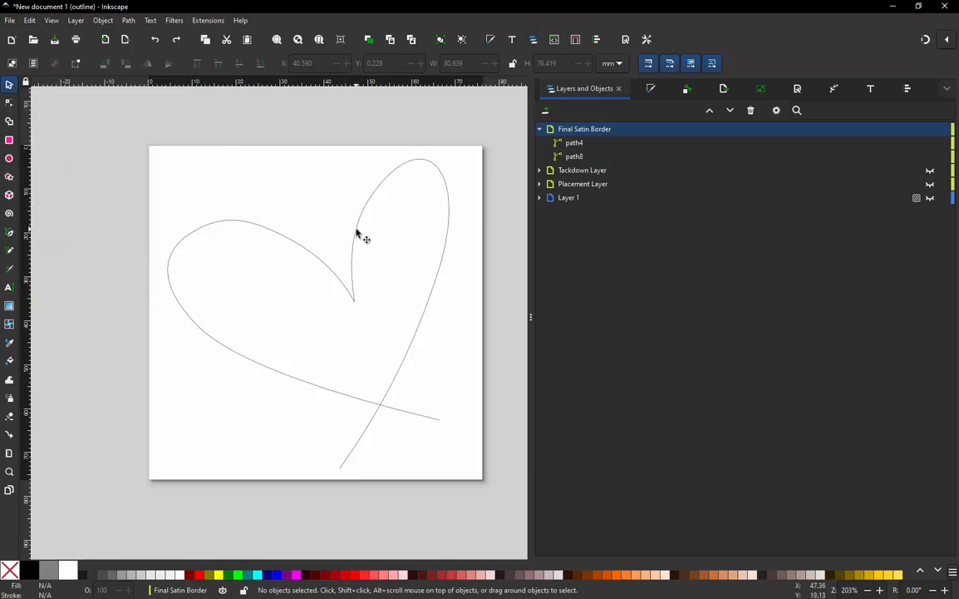
Step: Convert the strokes of both heart halves to outlines with Stroke to Path, and clear the selection
key("ctrl+a")
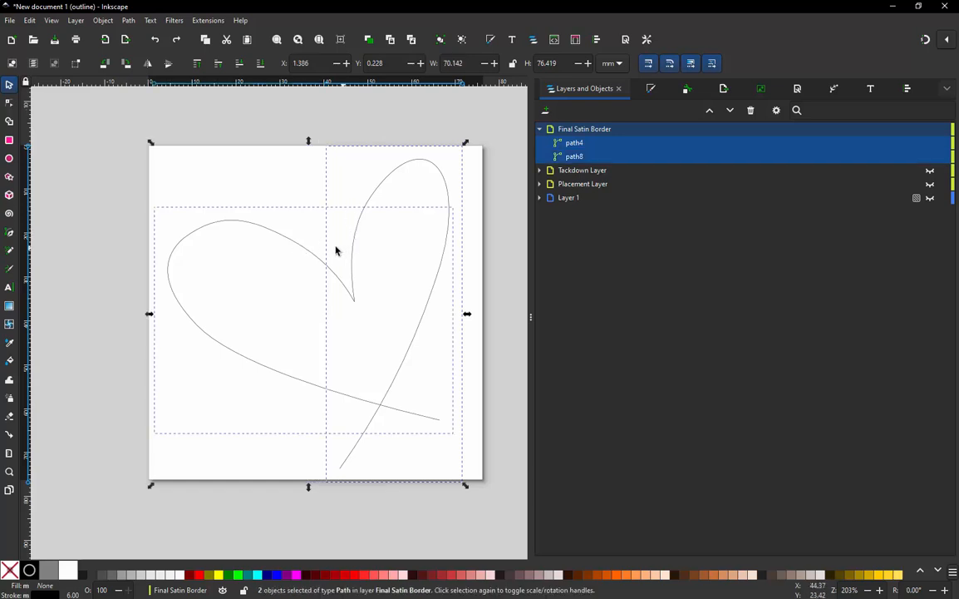
left_click(129, 21)
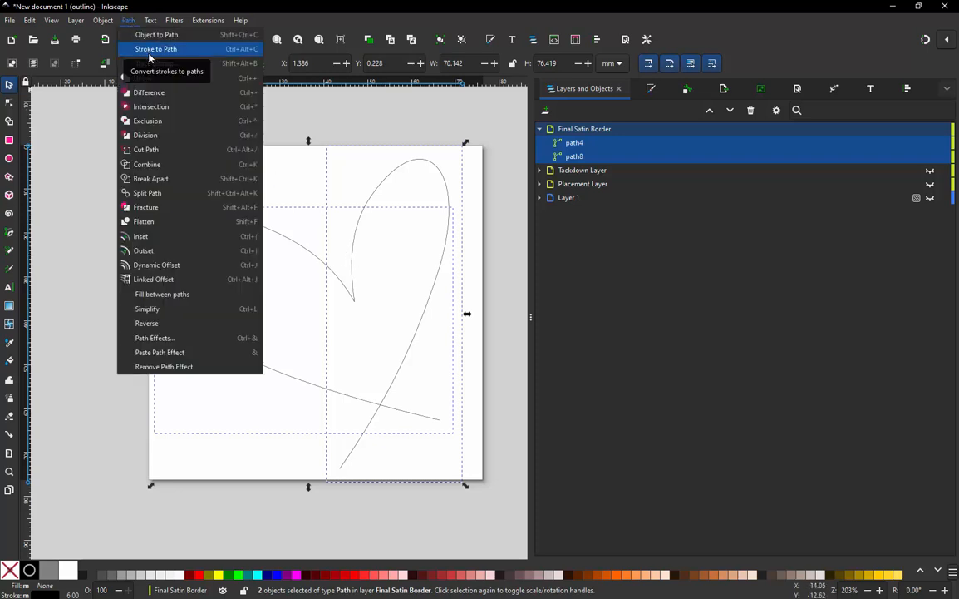
left_click(151, 50)
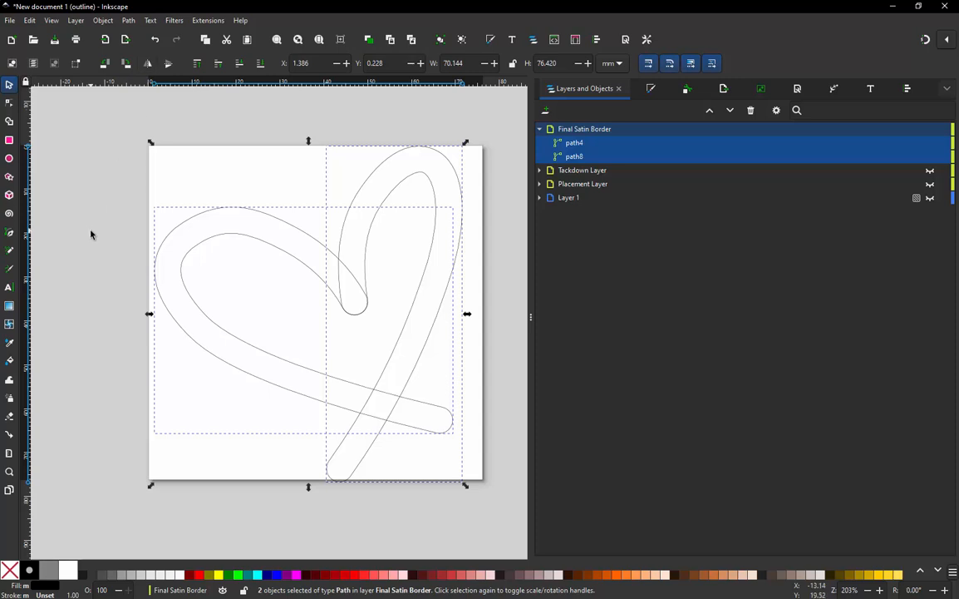
left_click(117, 283)
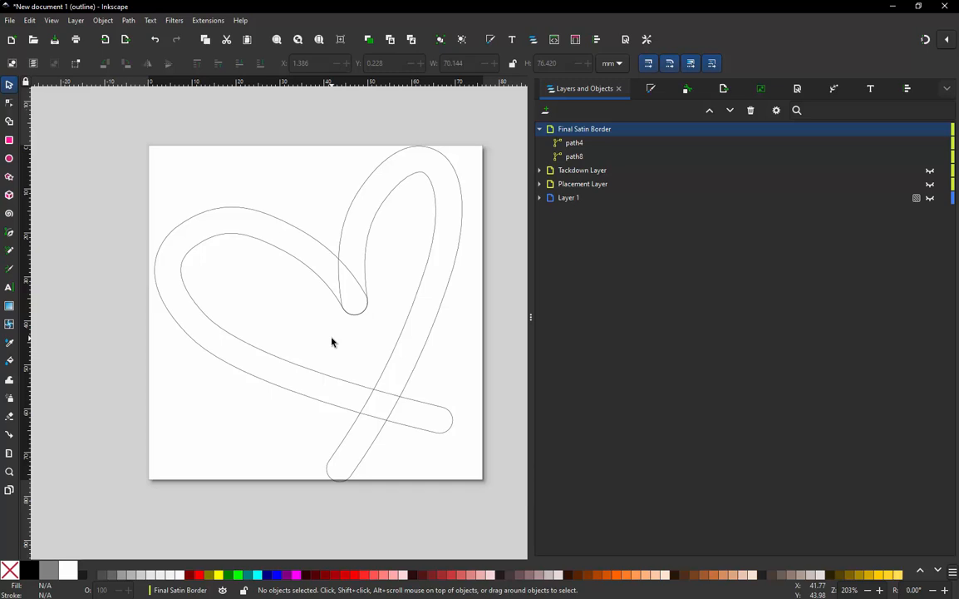
Step: Move the right half's outline away from the left one to inspect its rounded ends, and undo the move
left_click(400, 352)
left_click_drag(399, 352, 466, 340)
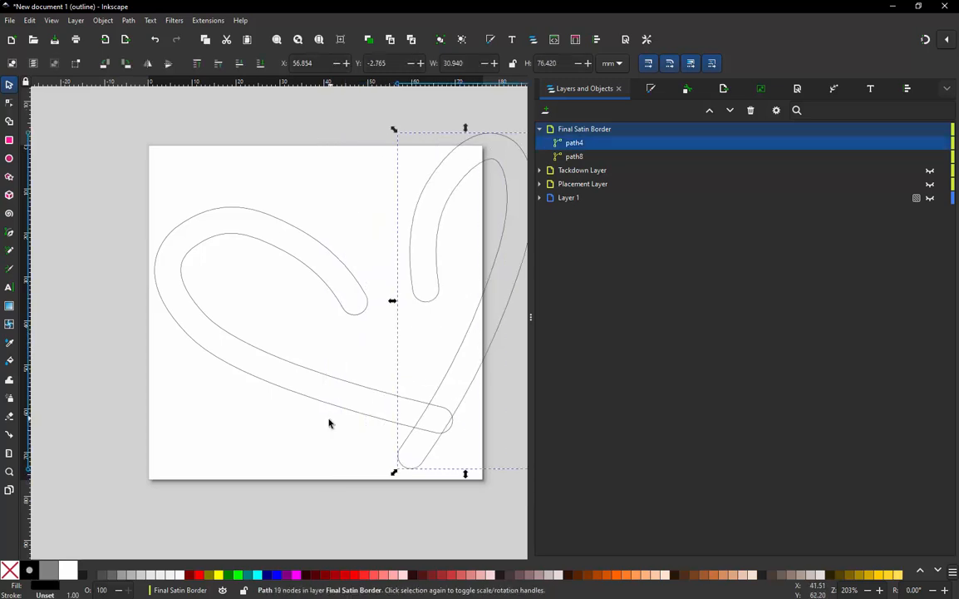
key("ctrl+z")
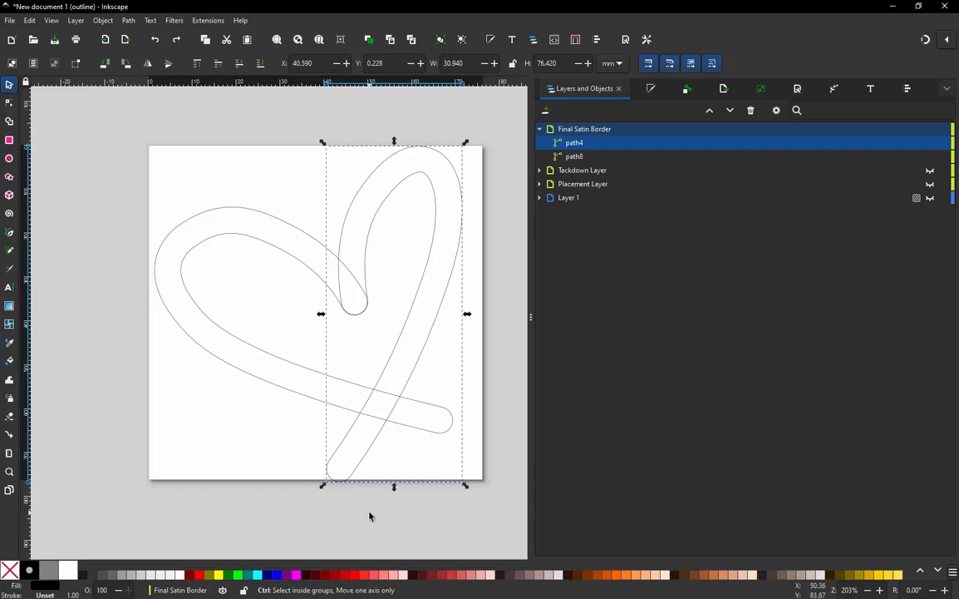
Step: Break the left half's outline at the middle node of its lower rounded end
scroll(371, 517, "up", 2)
scroll(254, 402, "down", 1)
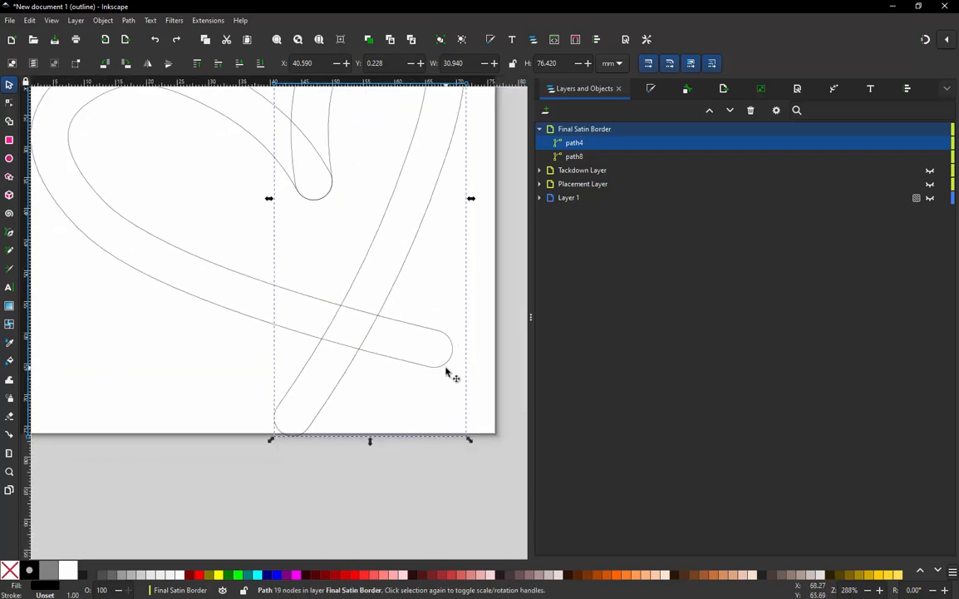
scroll(445, 372, "up", 2)
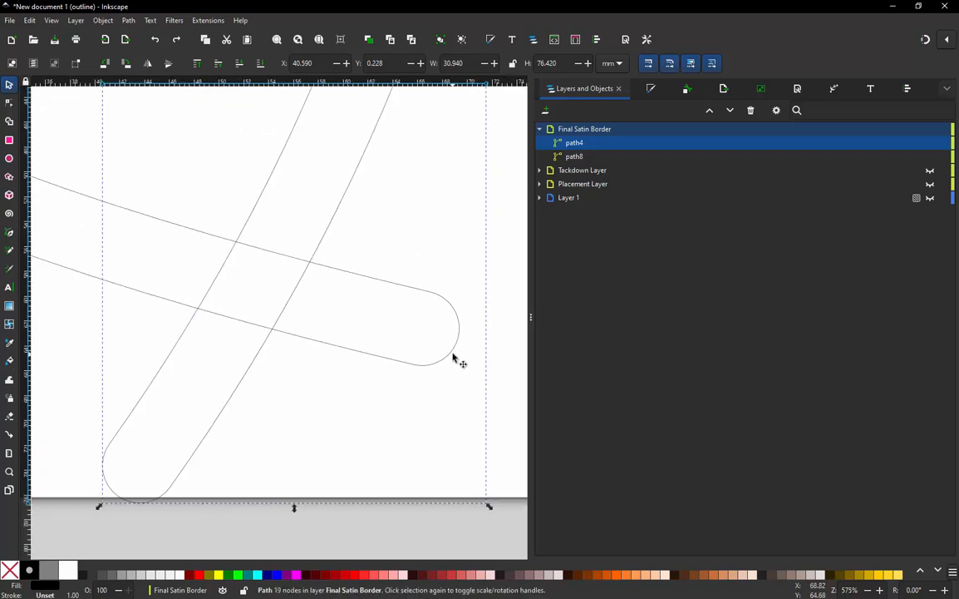
double_click(459, 346)
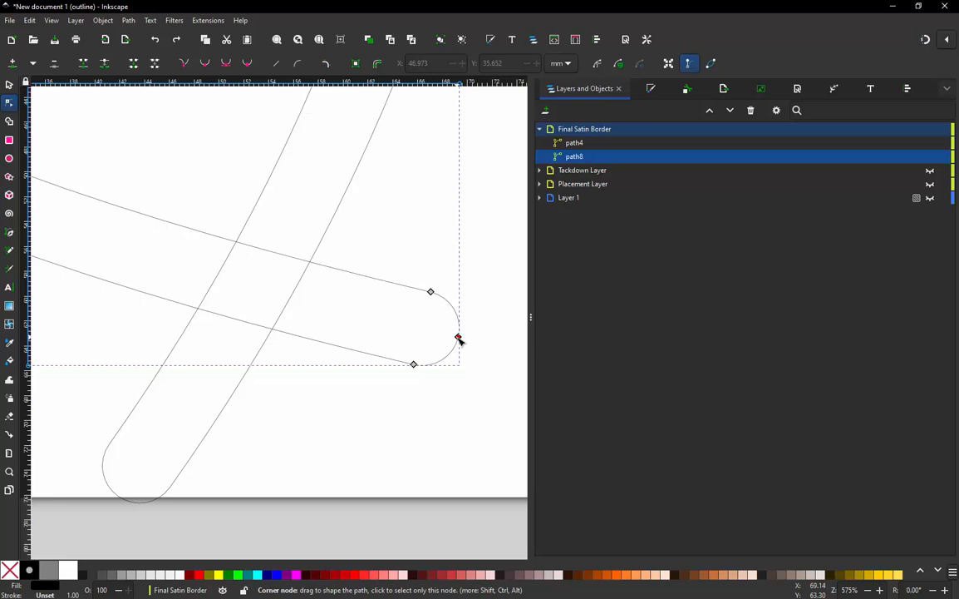
left_click(459, 338)
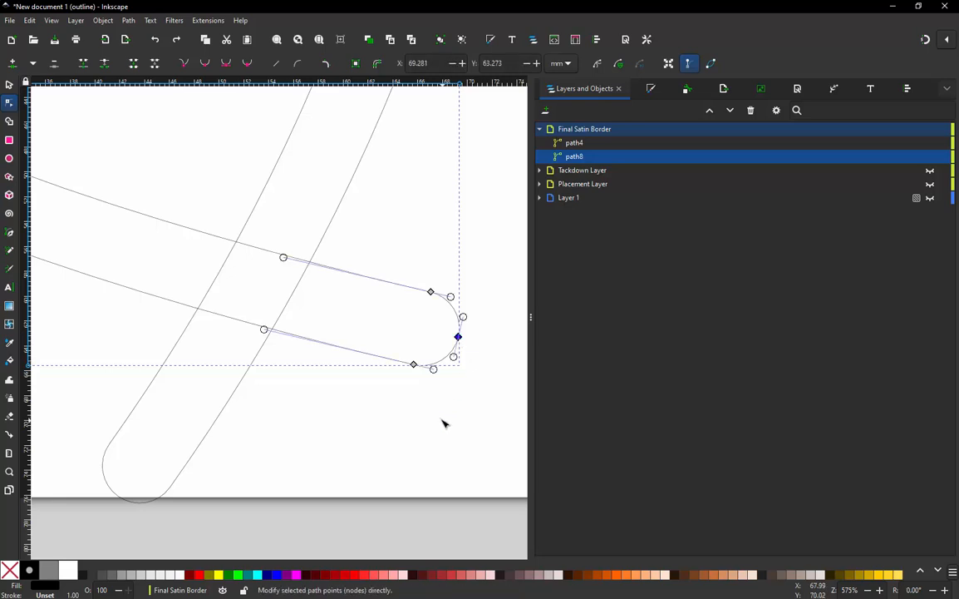
left_click(103, 66)
scroll(388, 325, "down", 2)
scroll(257, 429, "up", 2)
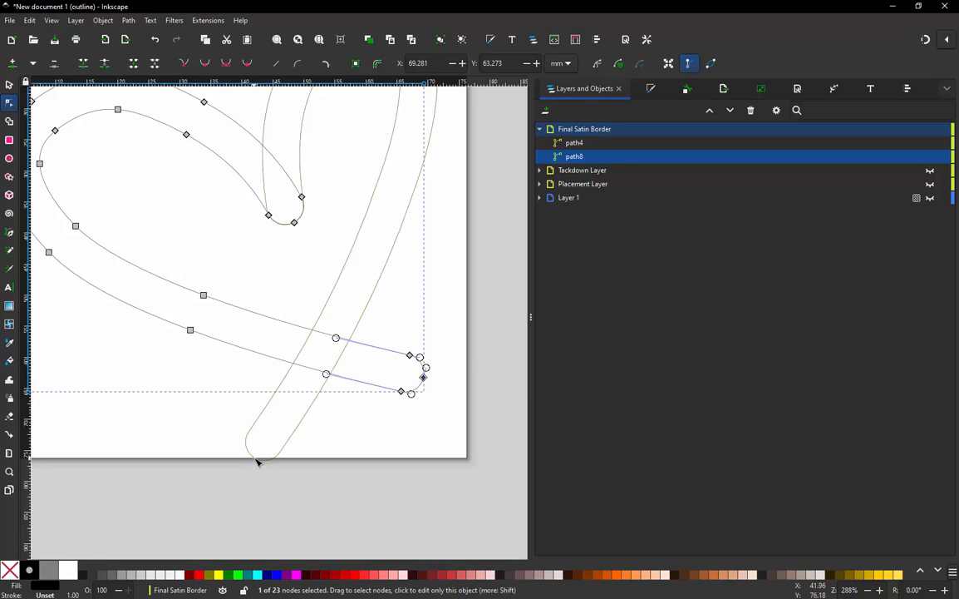
Step: Break the right half's outline at the middle nodes of its lower and upper rounded ends
left_click(254, 458)
left_click(254, 458)
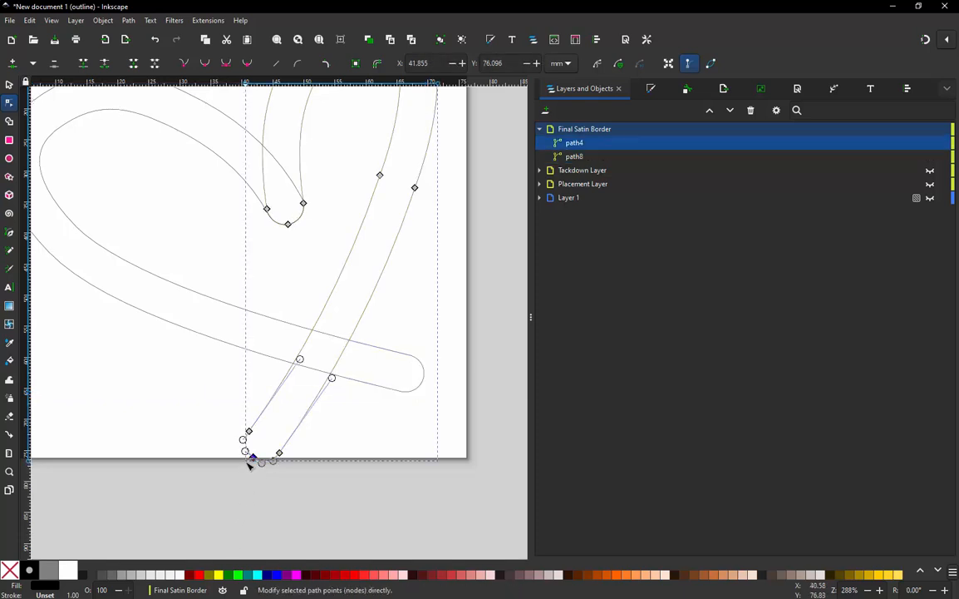
left_click(104, 67)
scroll(383, 419, "down", 2)
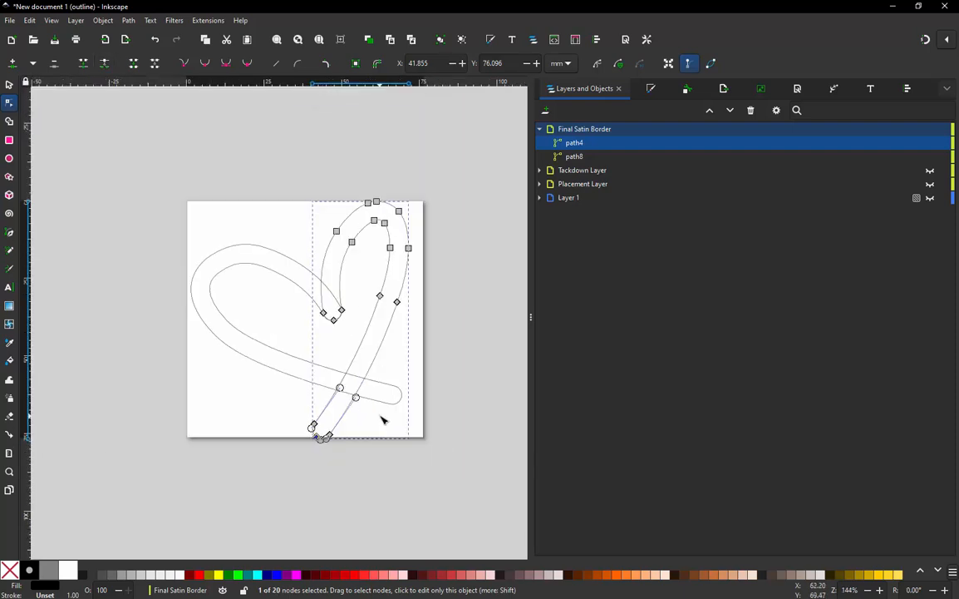
scroll(317, 305, "up", 2)
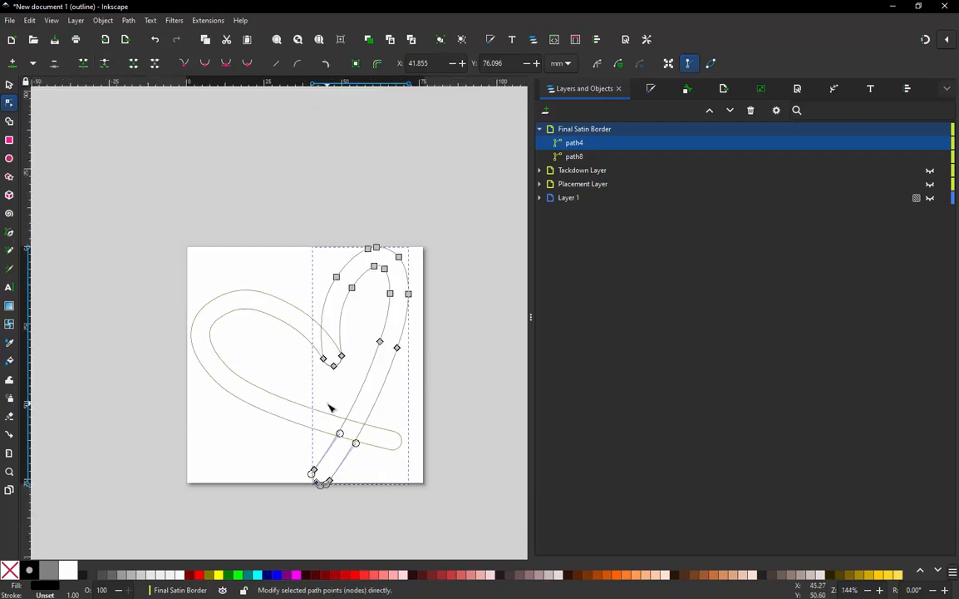
scroll(330, 407, "up", 1)
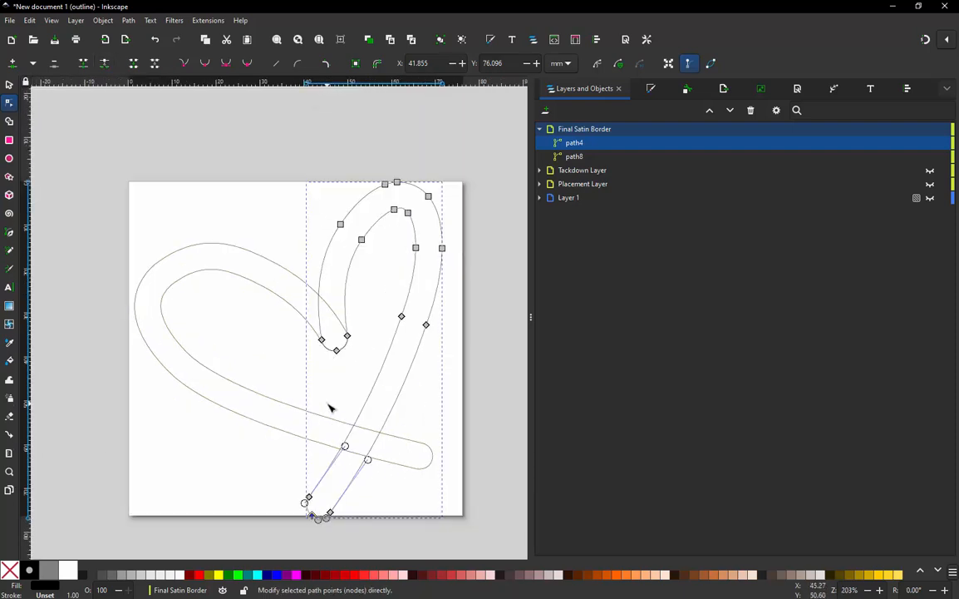
left_click(336, 350)
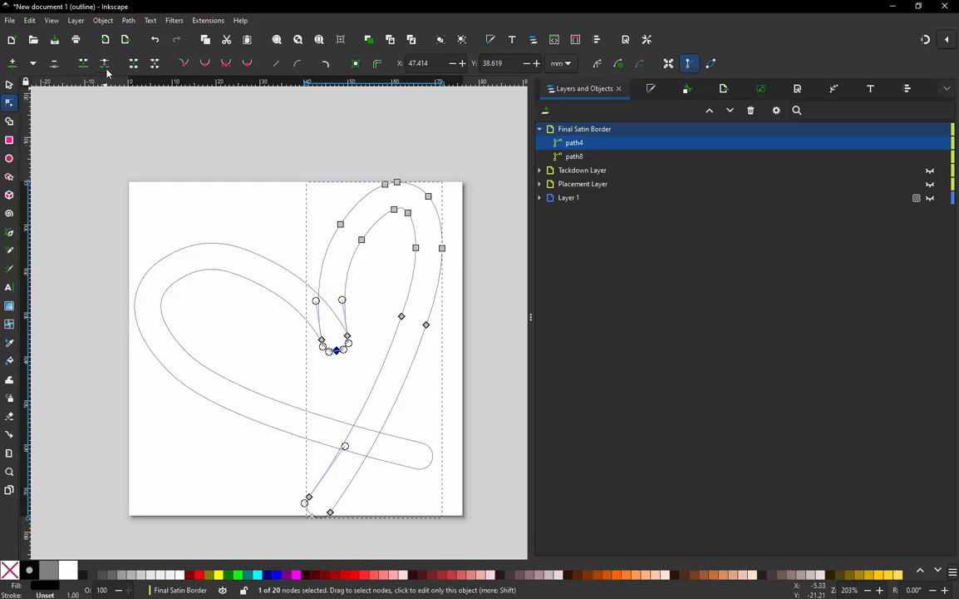
Step: Test the break at the left half's lower end, undo the shift, break the outline at its upper end's middle node, and clear the selection
left_click(285, 301)
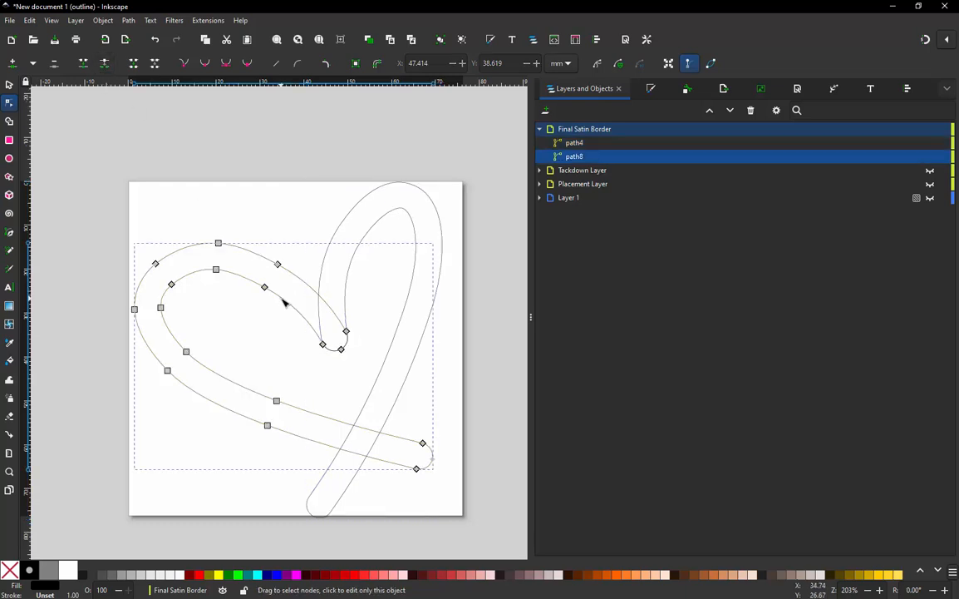
left_click(341, 350)
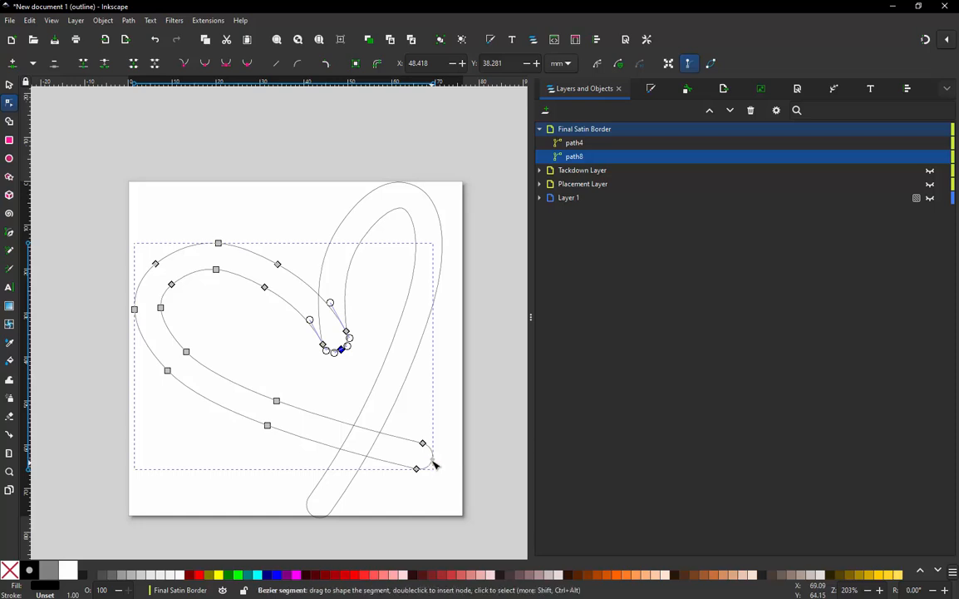
left_click_drag(433, 460, 450, 500)
key("ctrl+z")
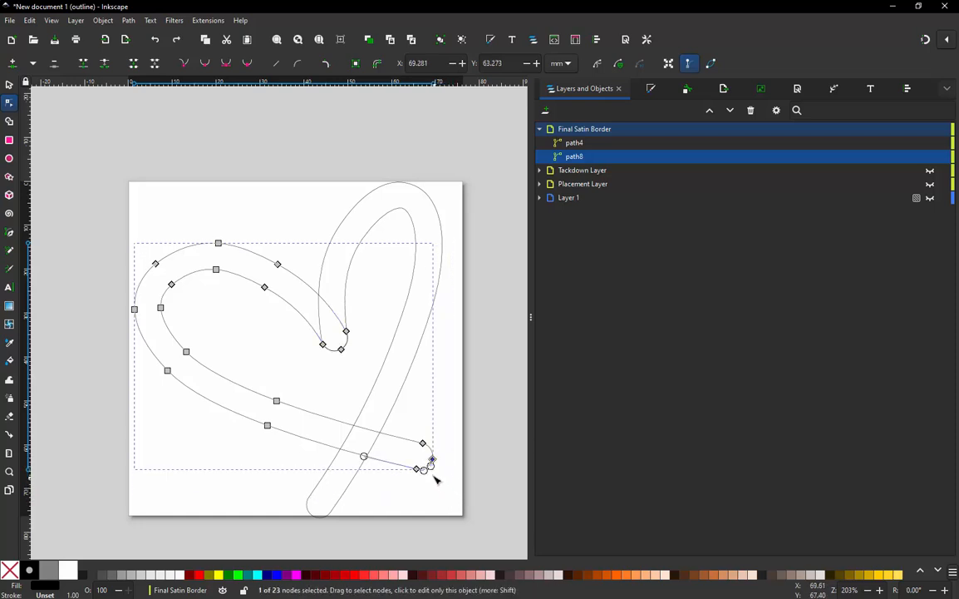
left_click(341, 349)
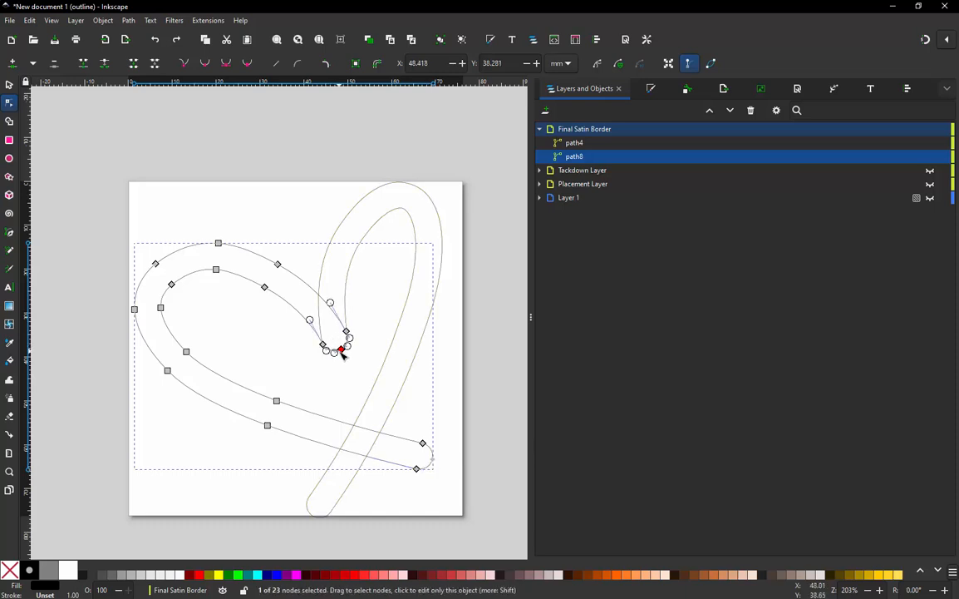
left_click(105, 69)
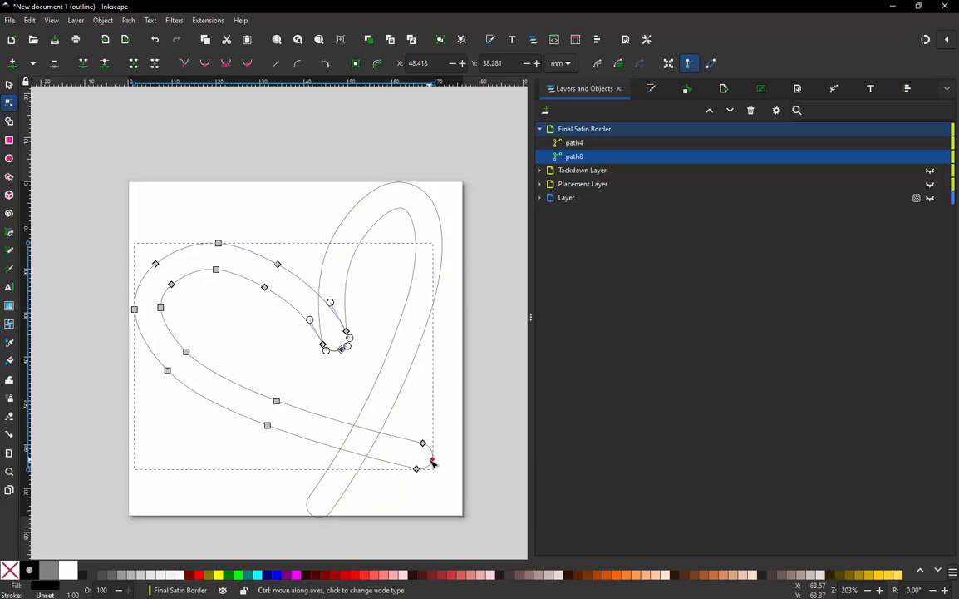
left_click(9, 85)
left_click(118, 151)
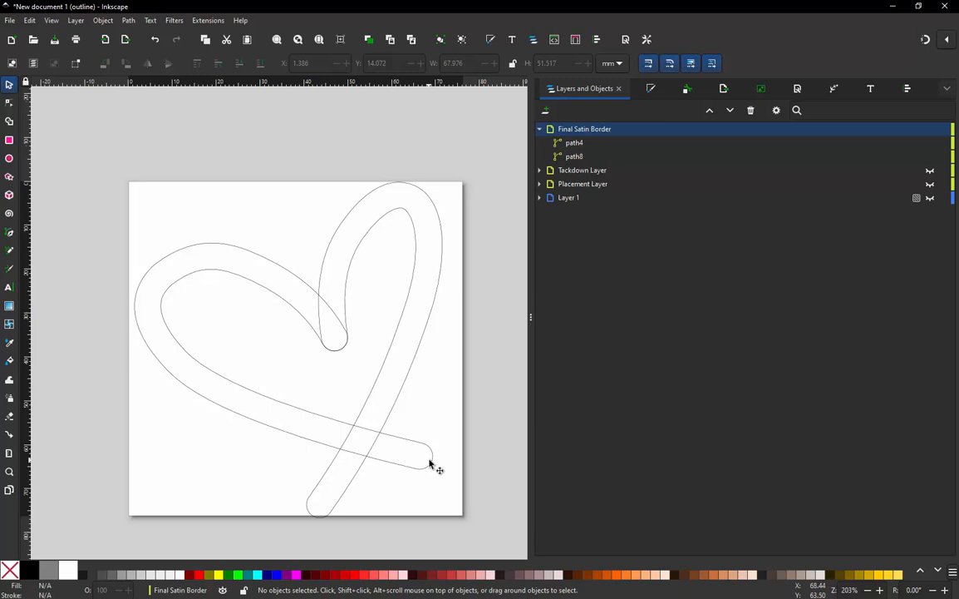
Step: Inspect the left half's stitch type in Ink/Stitch Params, and close the parameters without applying
left_click(288, 274)
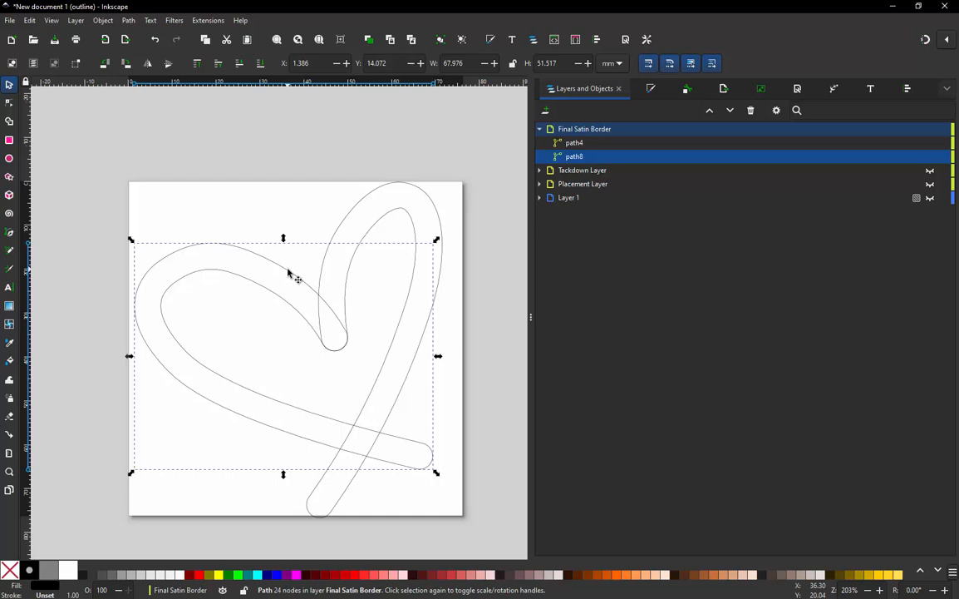
left_click(208, 24)
mouse_move(242, 163)
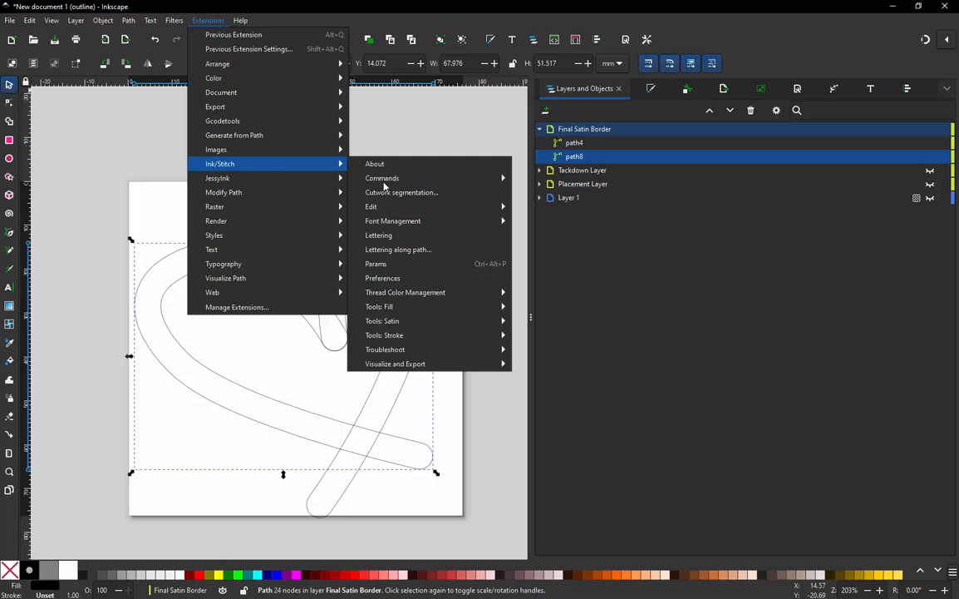
left_click(415, 249)
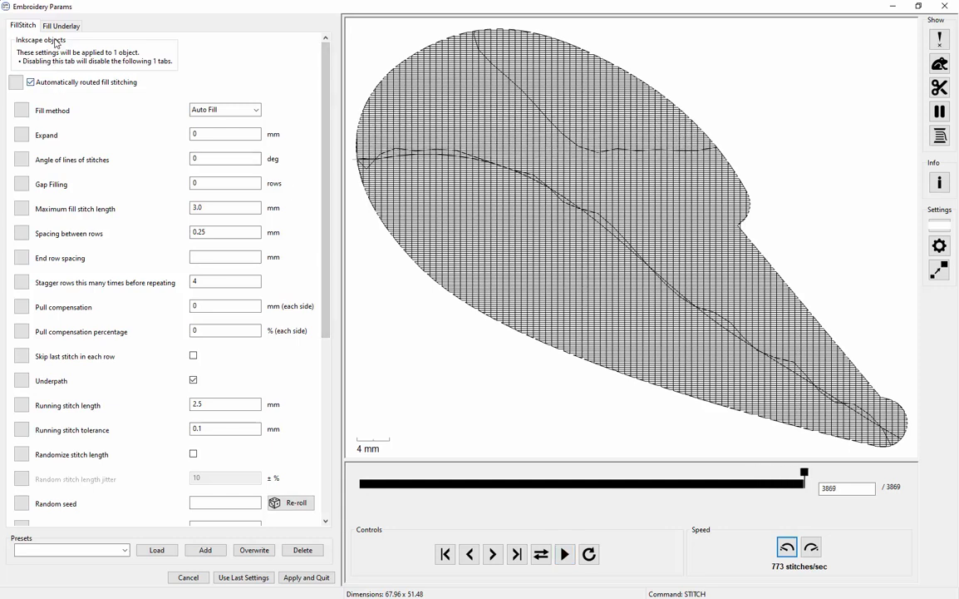
left_click(946, 9)
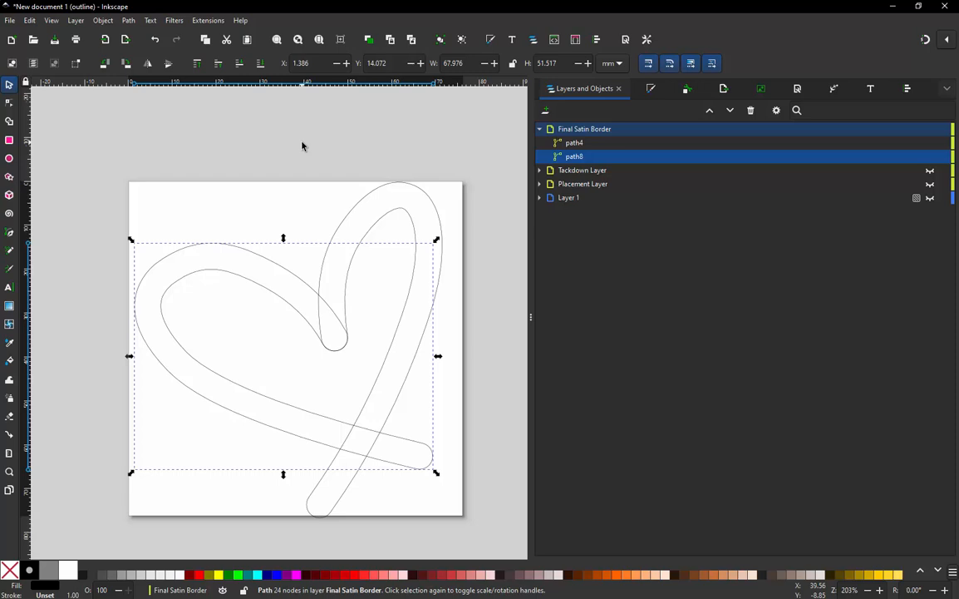
Step: Switch the display mode to Normal, and give the left half no fill and a magenta stroke
left_click(51, 21)
mouse_move(72, 65)
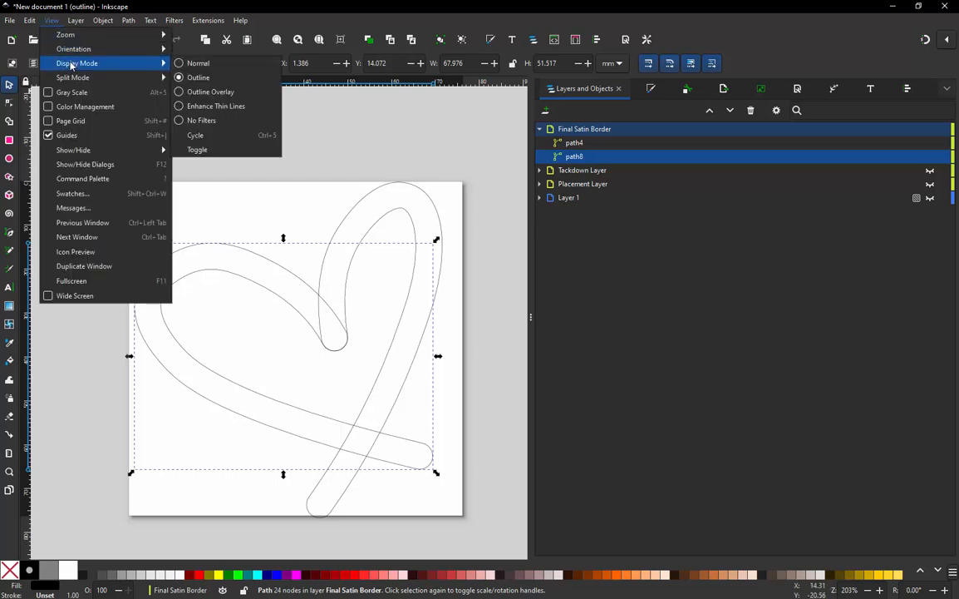
left_click(196, 63)
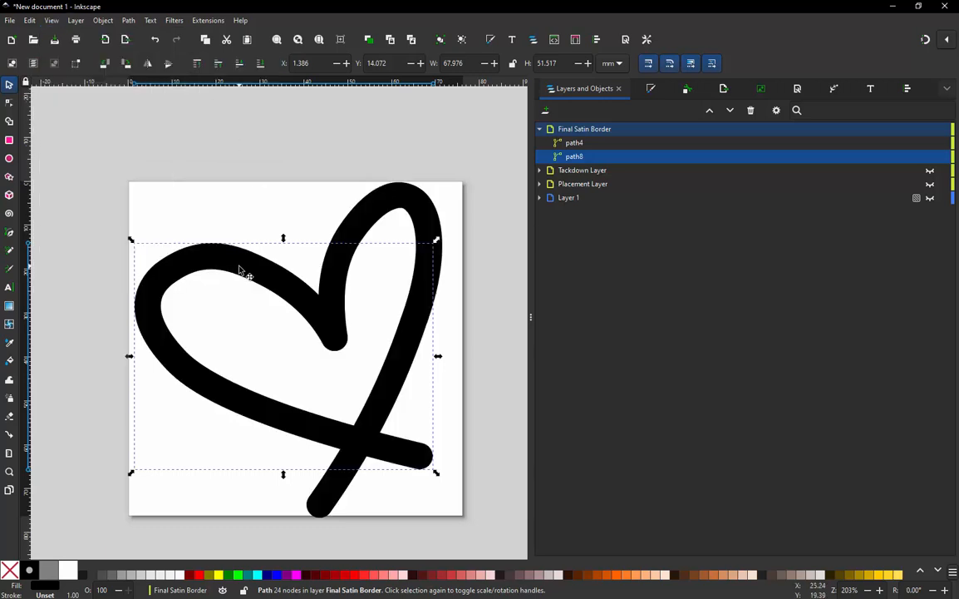
left_click(11, 572)
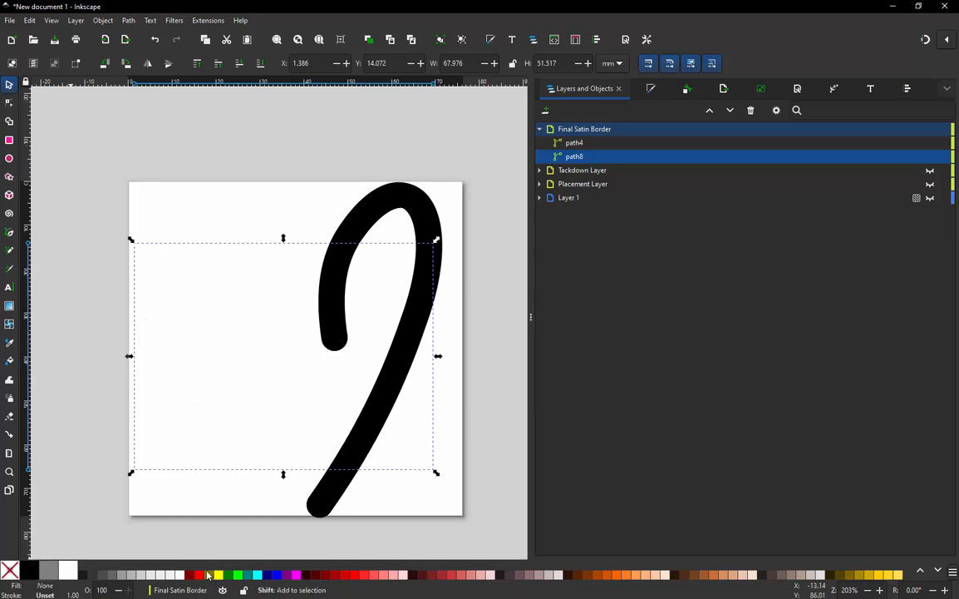
left_click(296, 575, "shift")
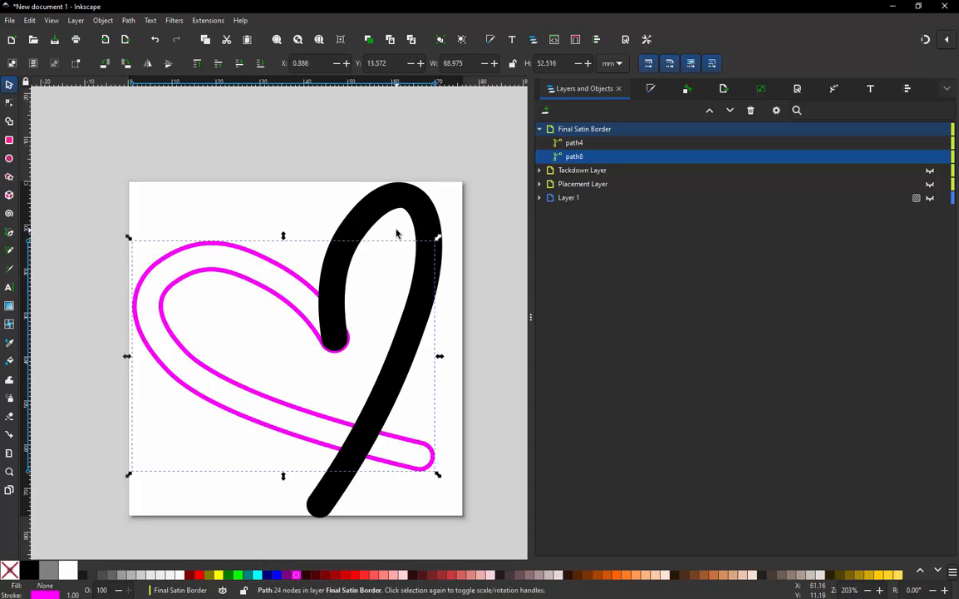
Step: Preview the left half as a satin column in Ink/Stitch Params with running stitch along paths disabled, and close without applying
left_click(208, 20)
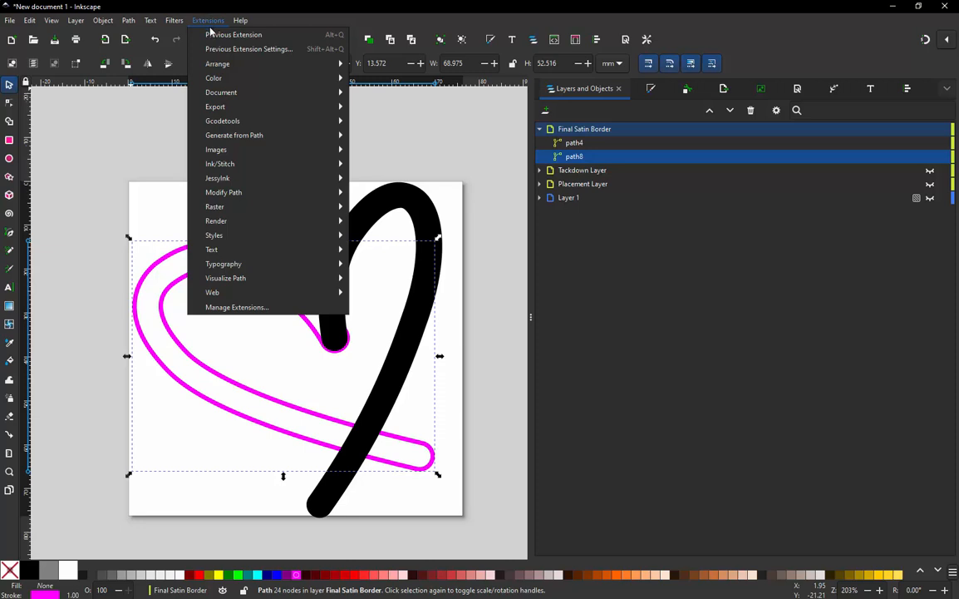
mouse_move(253, 153)
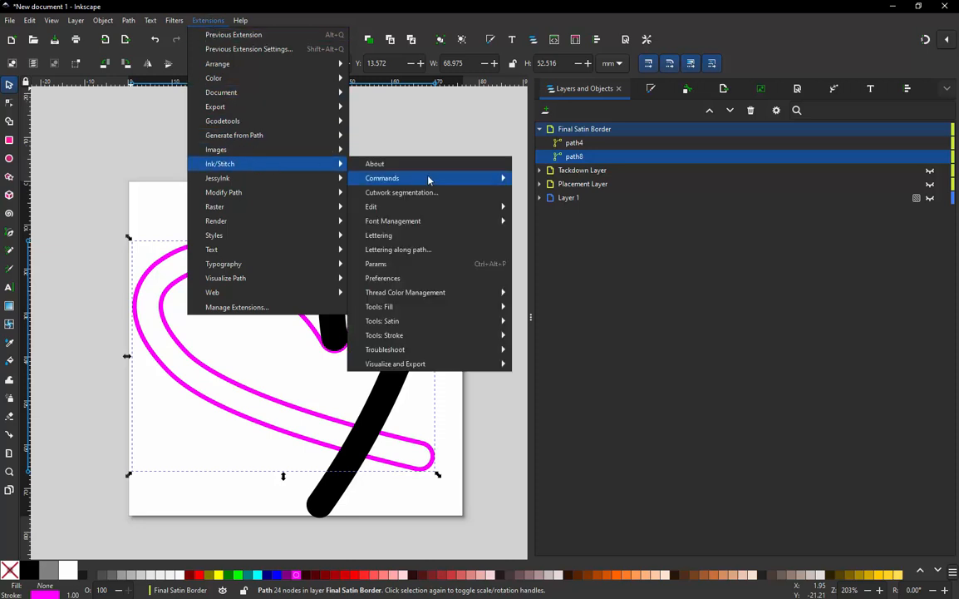
left_click(378, 263)
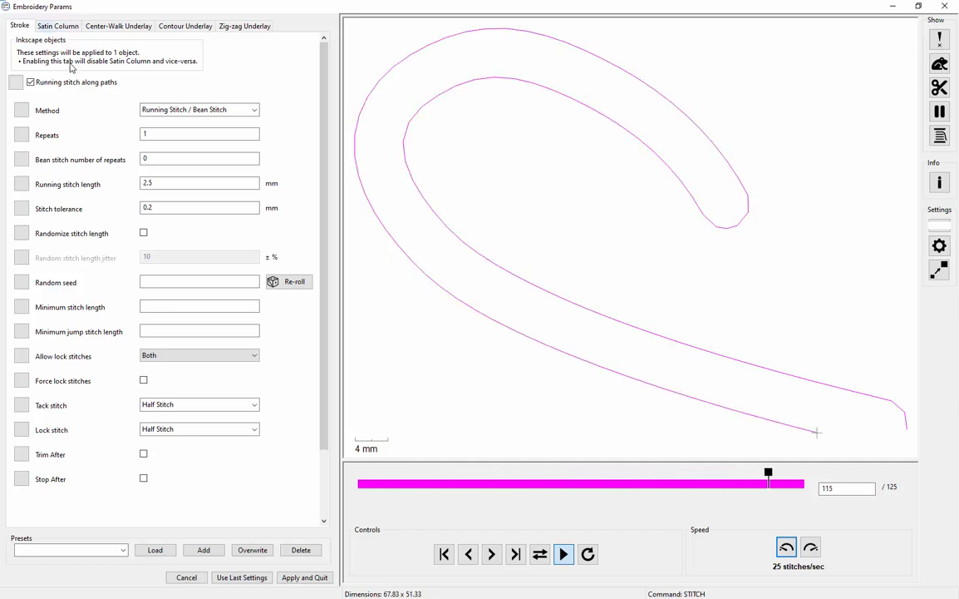
left_click(31, 84)
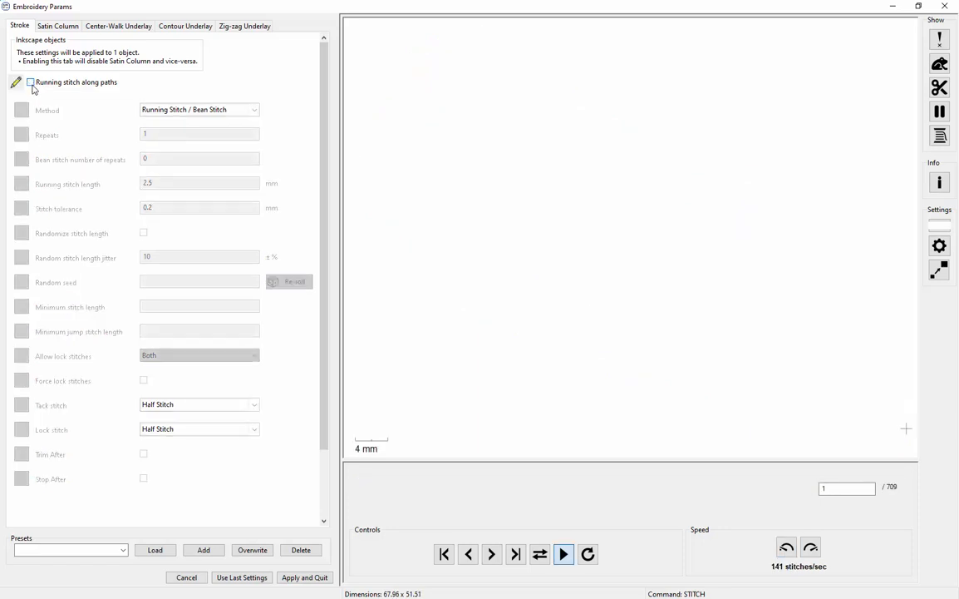
left_click(68, 29)
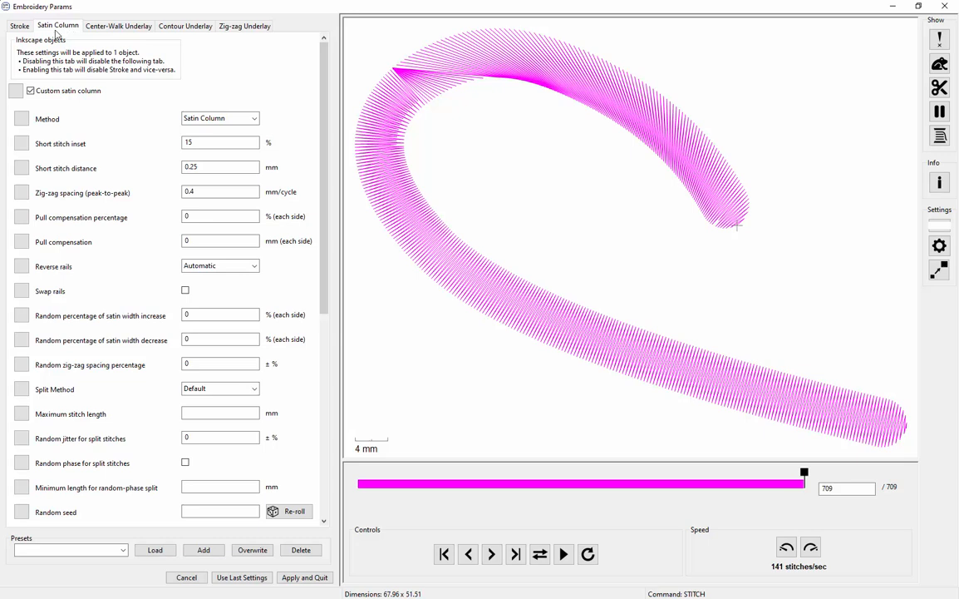
left_click(20, 27)
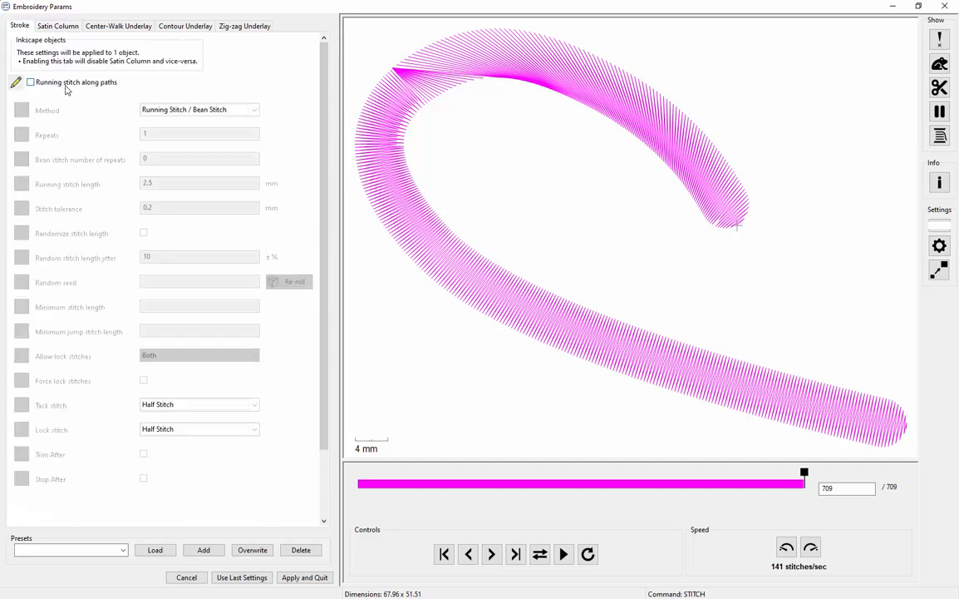
left_click(44, 26)
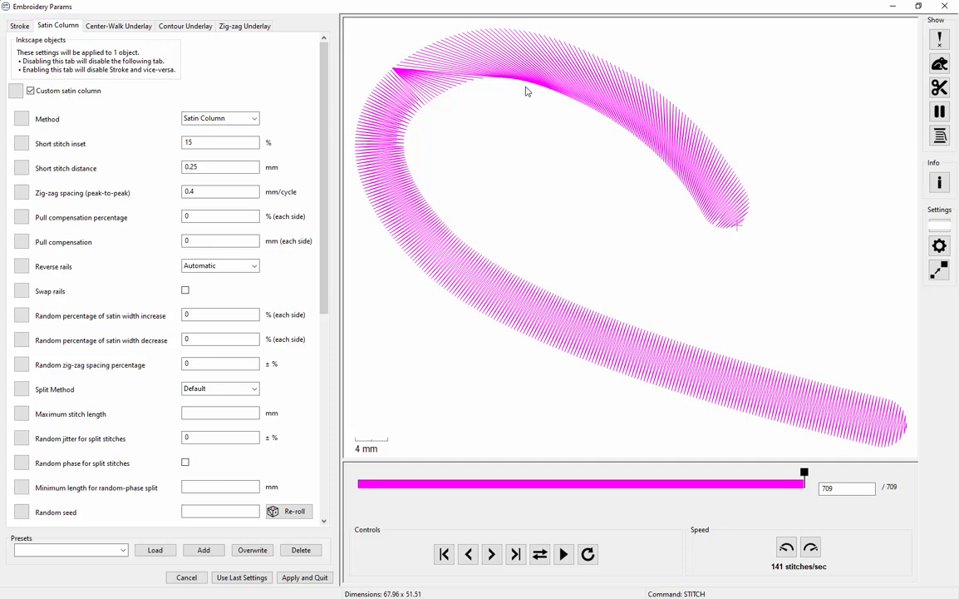
left_click(952, 8)
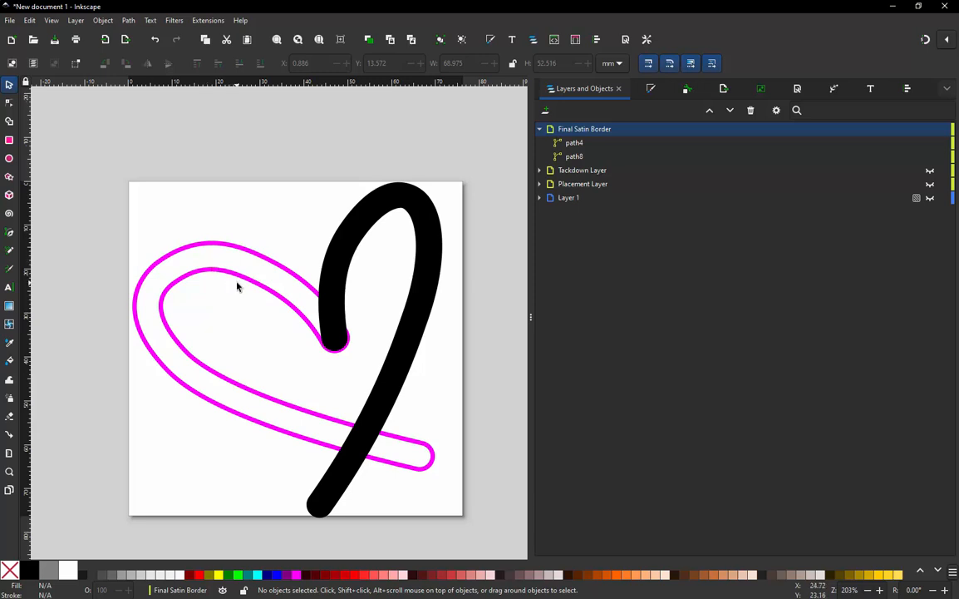
Step: Draw a straight rung line about 12.7 mm long across the upper arm of the left half with the Pen tool
key("b")
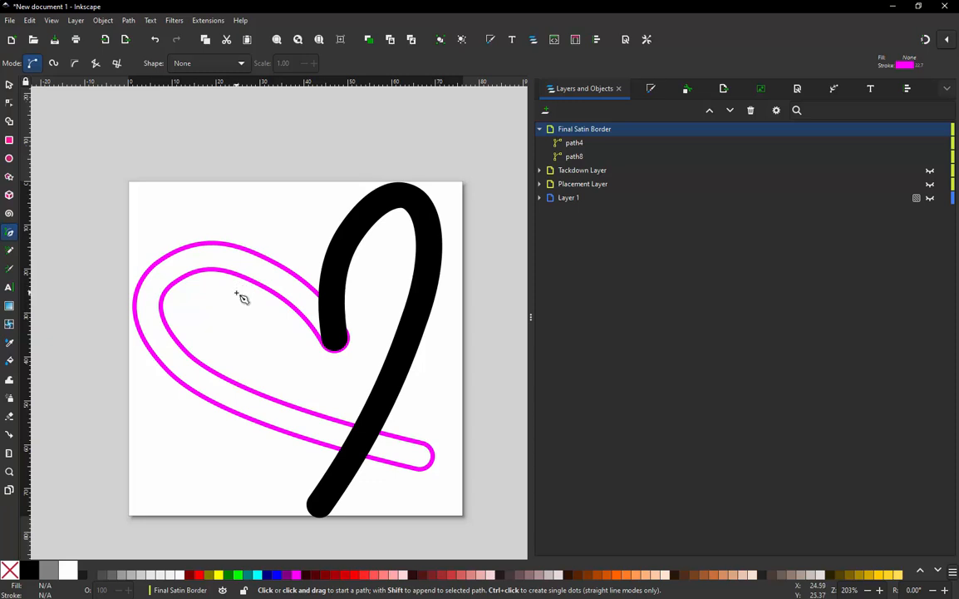
left_click(234, 292)
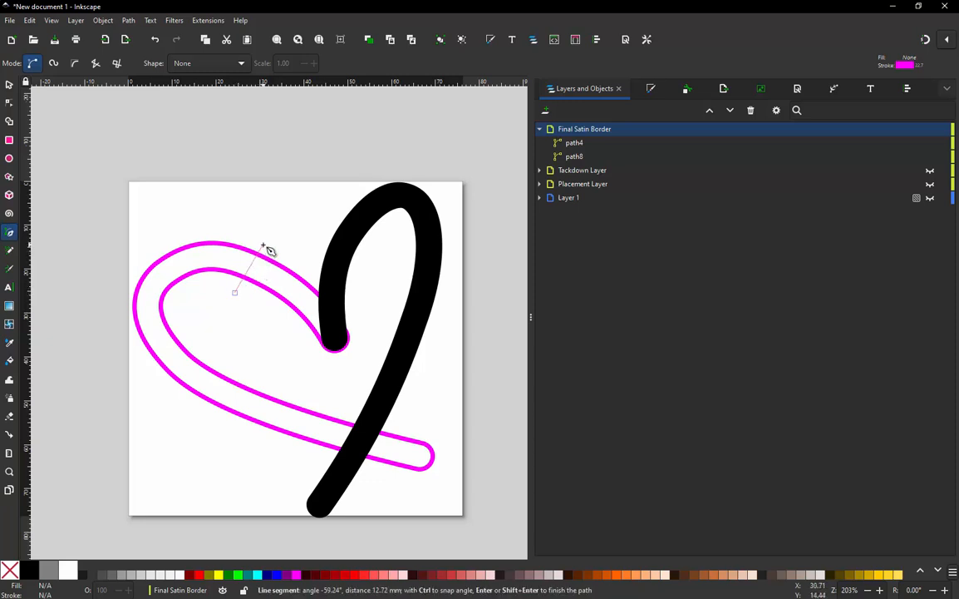
left_click(262, 247)
key("Return")
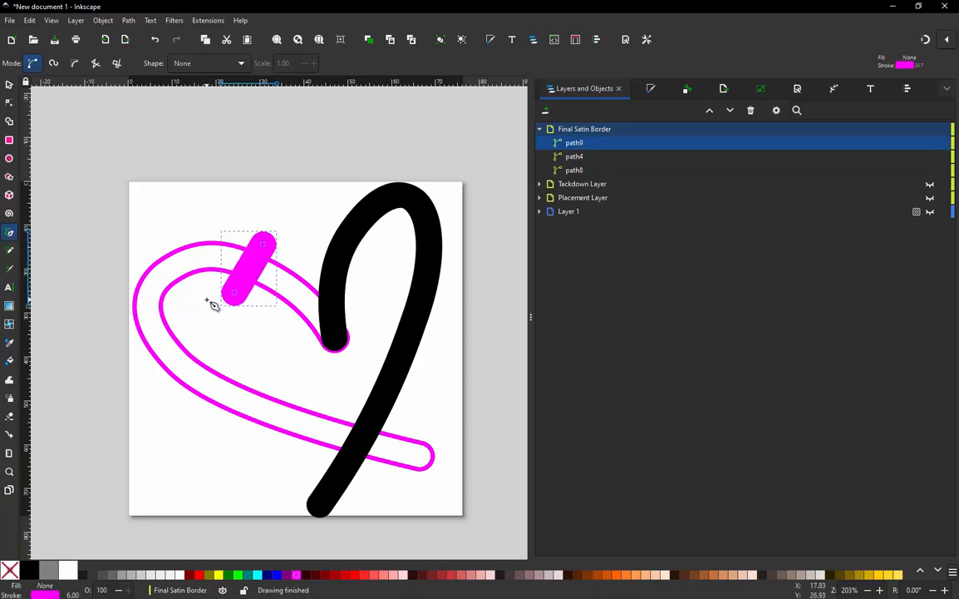
Step: Draw a second straight rung line about 14.6 mm long, nearly vertical, across the crest of the left half's upper curve
left_click(204, 293)
left_click(207, 232)
key("Return")
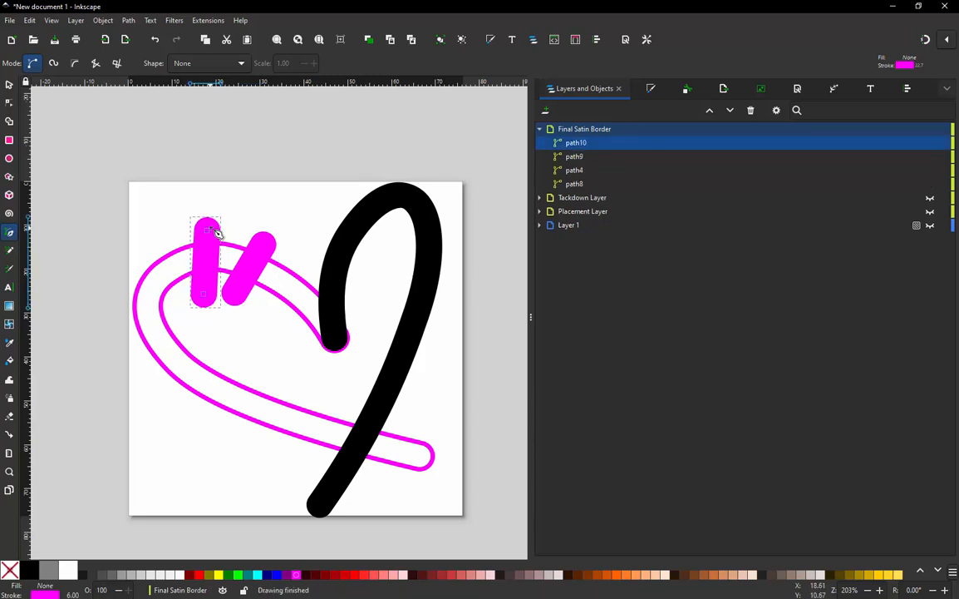
Step: Select both rung lines and reduce their stroke width to 1 mm
left_click(9, 86)
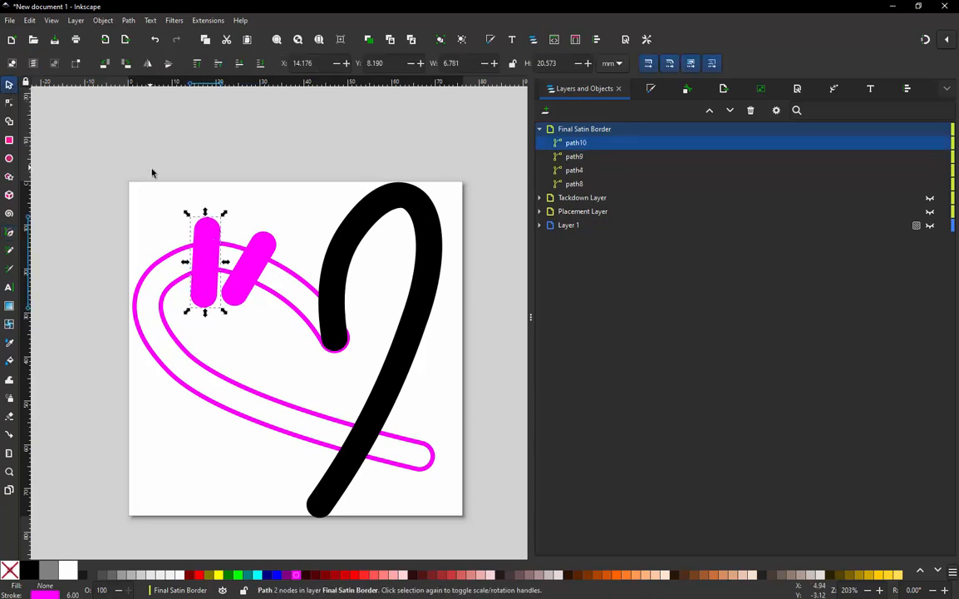
left_click(171, 171)
mouse_move(170, 169)
left_mouse_down()
mouse_move(275, 324)
mouse_move(300, 341)
left_mouse_up()
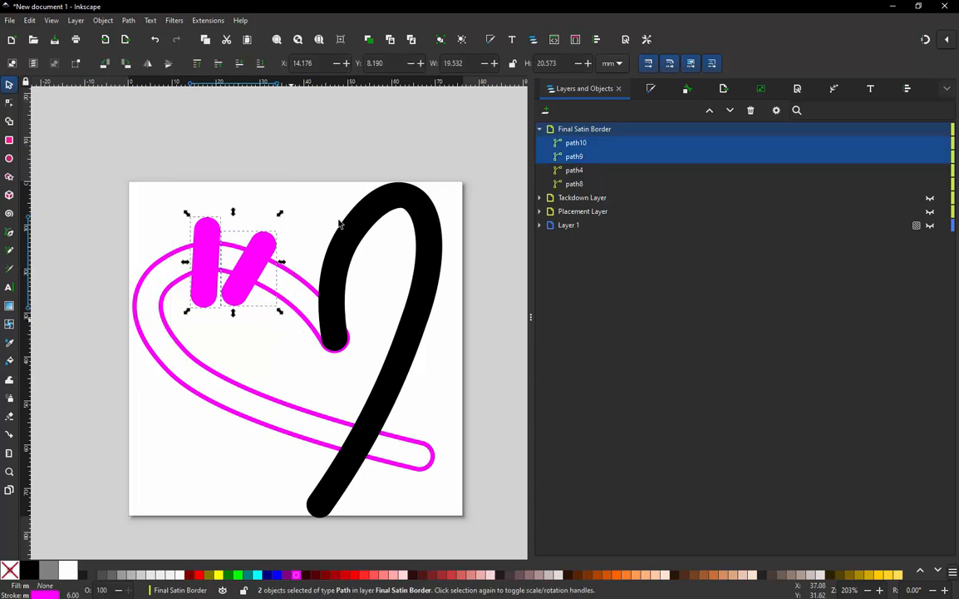
left_click(651, 89)
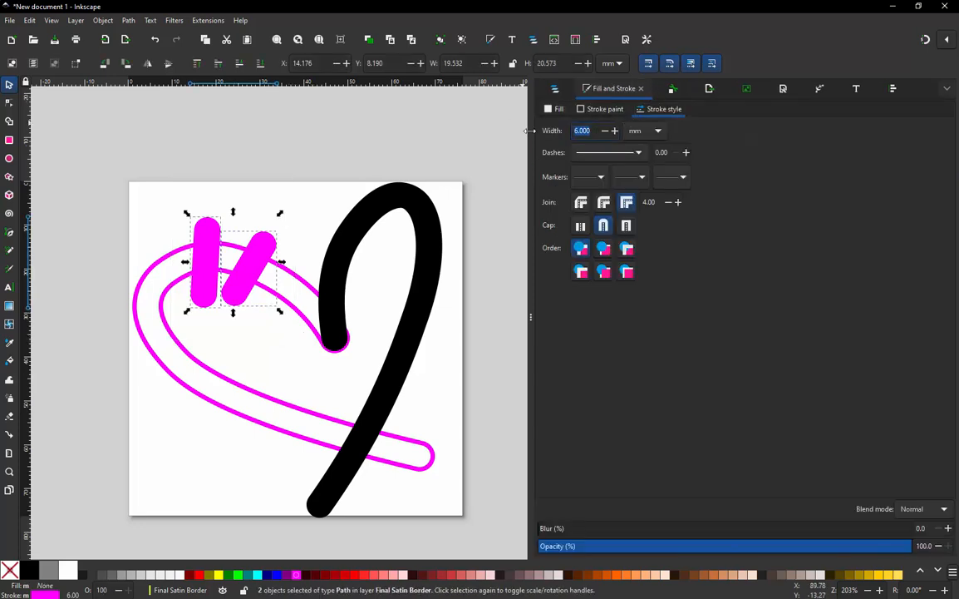
type("2")
key("Return")
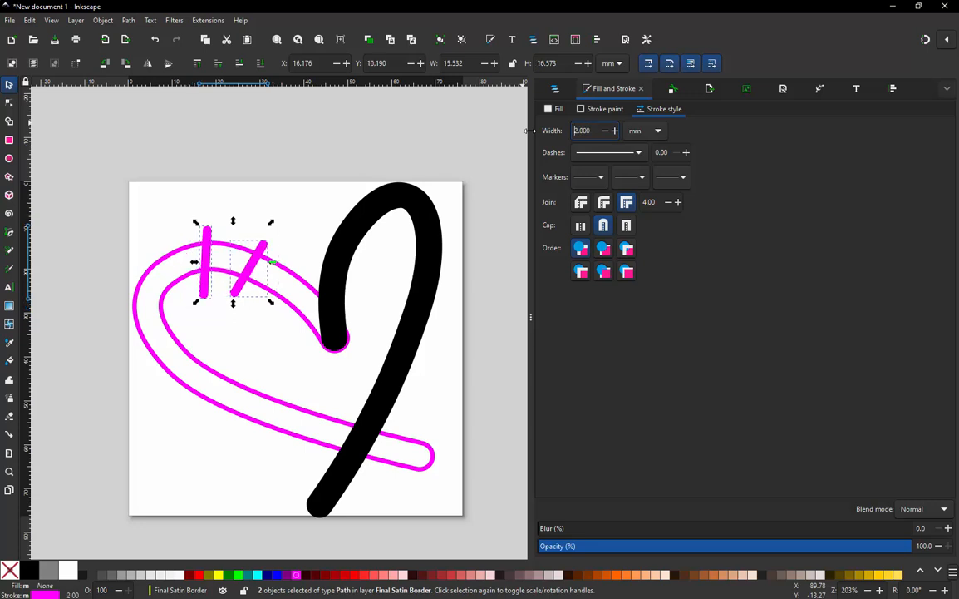
left_click_drag(595, 130, 546, 136)
type("1")
key("Return")
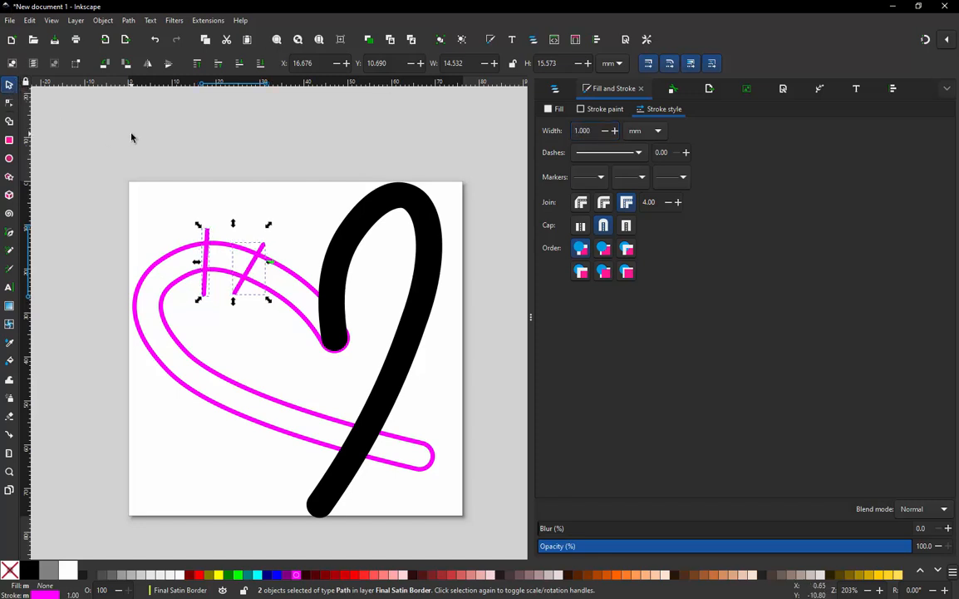
left_click(153, 151)
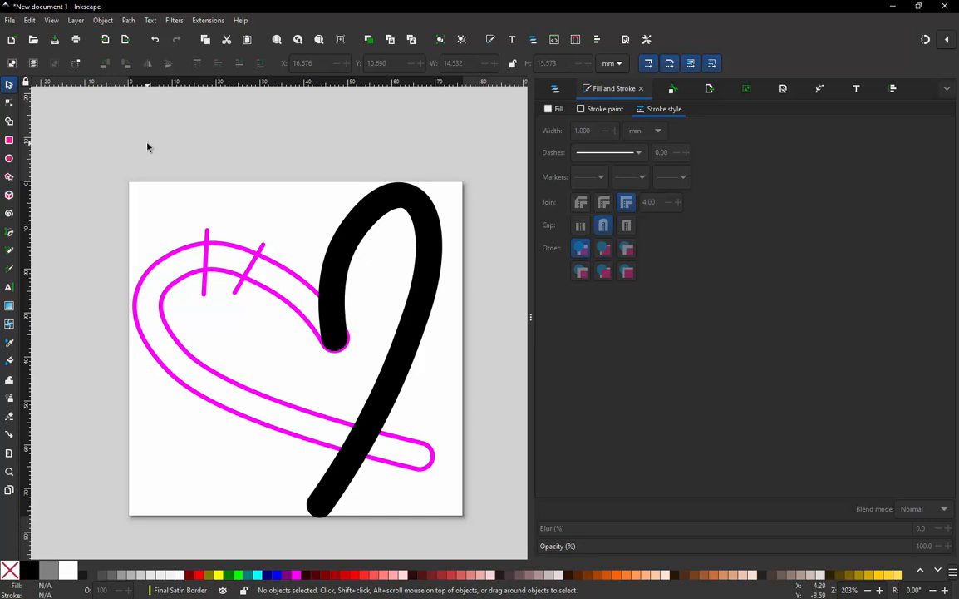
Step: Draw three more straight rungs across the left half's outer bend, at its upper-left curve, left side and lower-left curve
key("b")
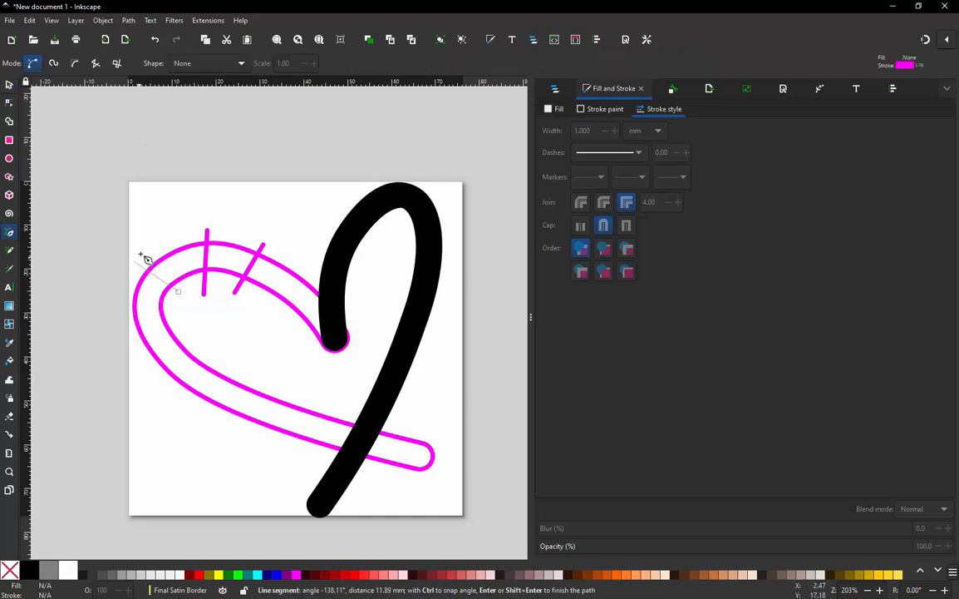
double_click(136, 254)
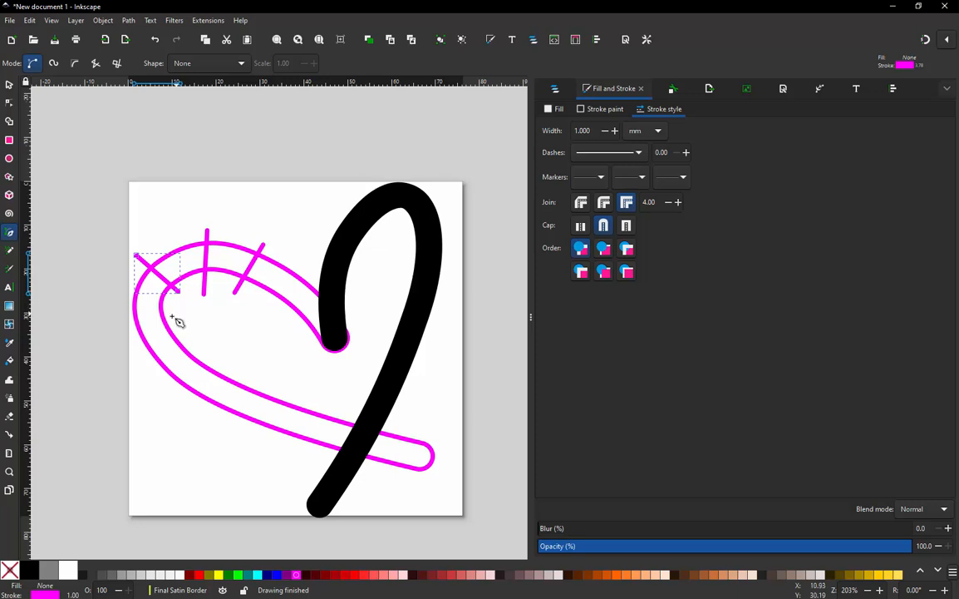
left_click(175, 316)
double_click(128, 343)
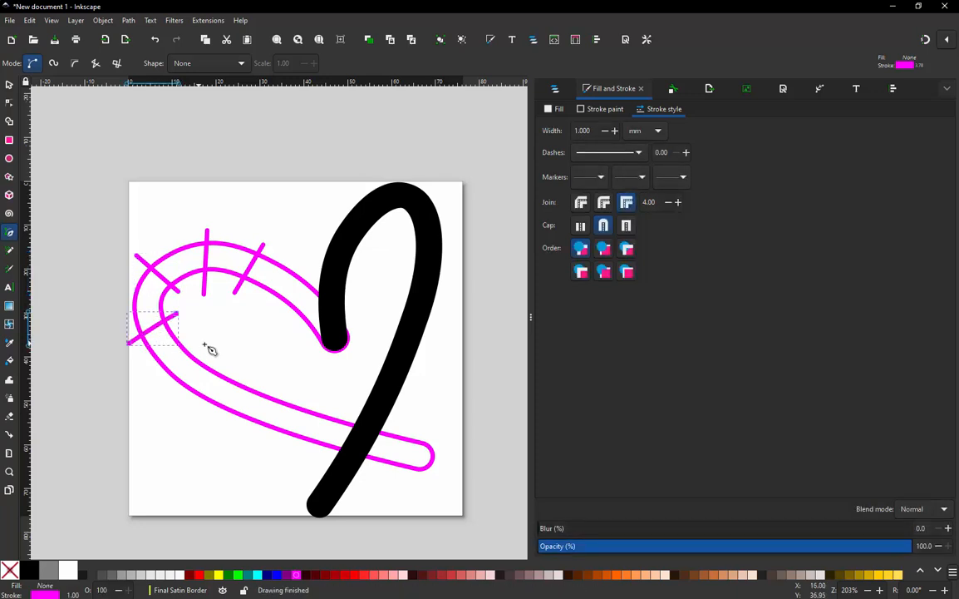
left_click(213, 349)
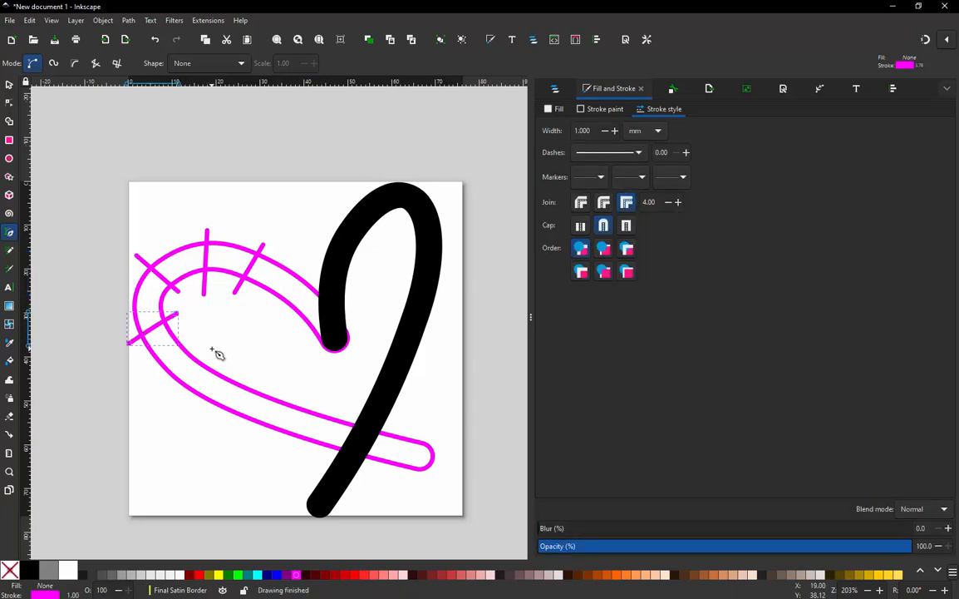
double_click(172, 401)
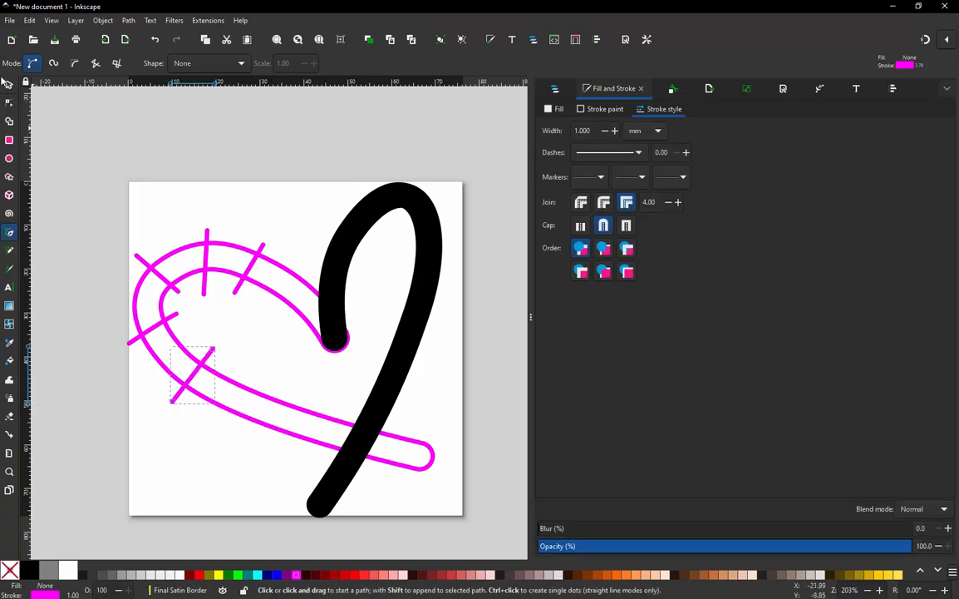
left_click(9, 85)
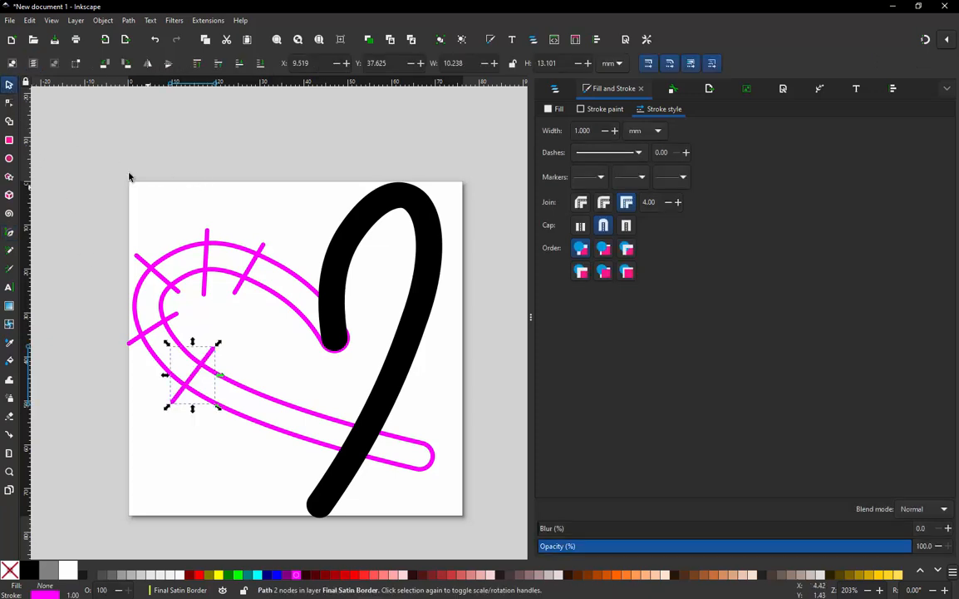
Step: Draw a diagonal rung about 14 mm long across the left half's inner end, where it overlaps the right half
key("b")
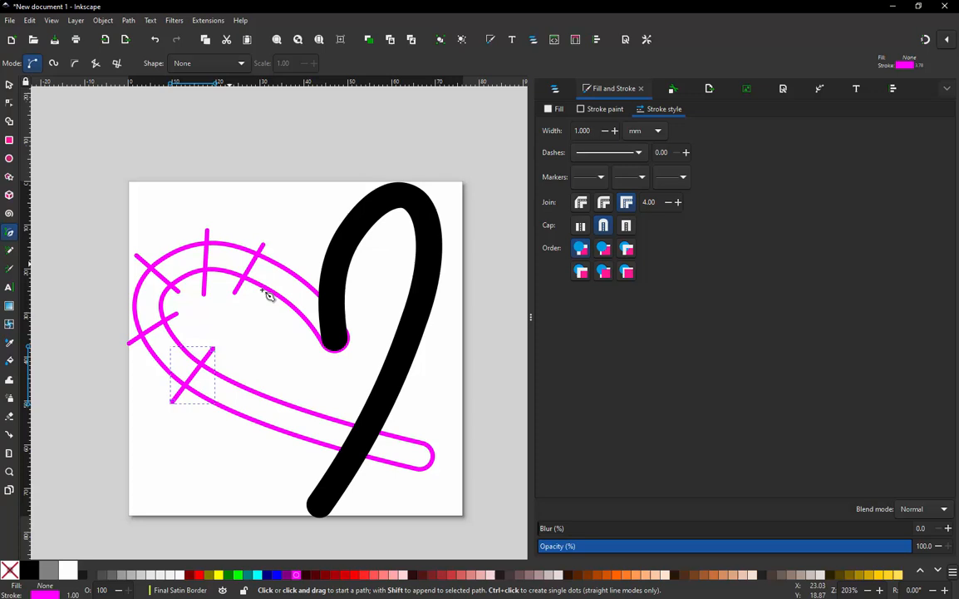
left_click(306, 337)
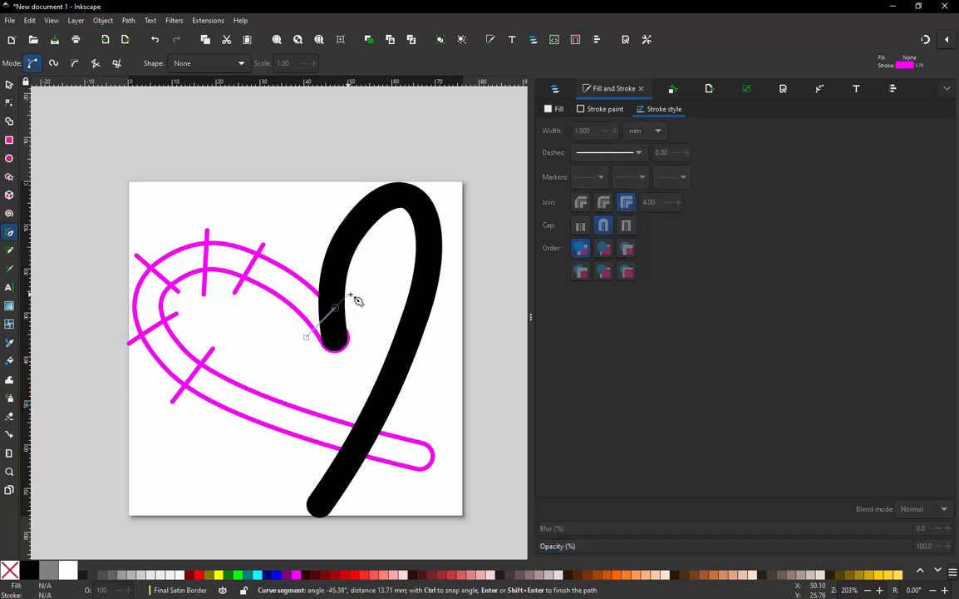
double_click(353, 293)
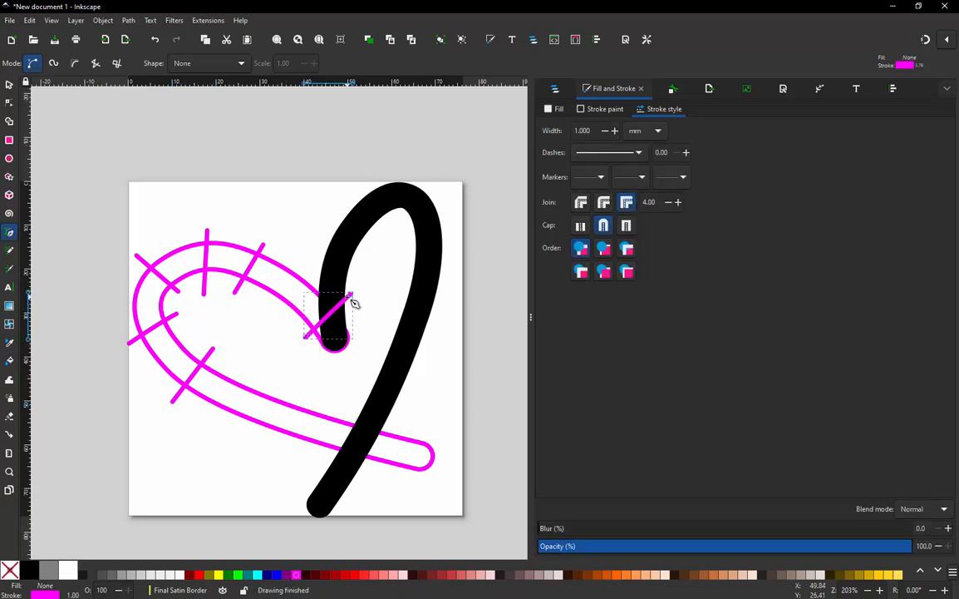
left_click(9, 83)
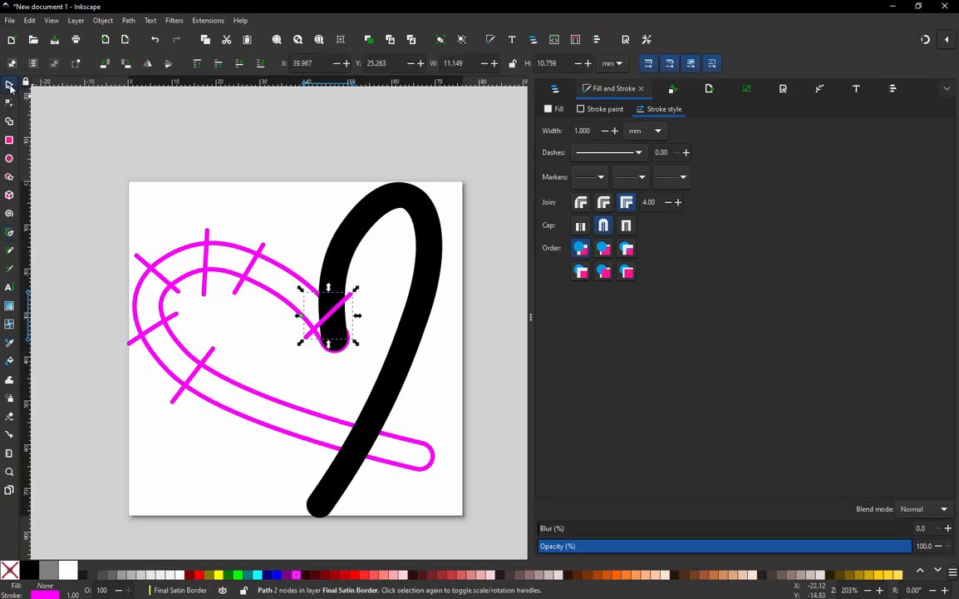
left_click(93, 154)
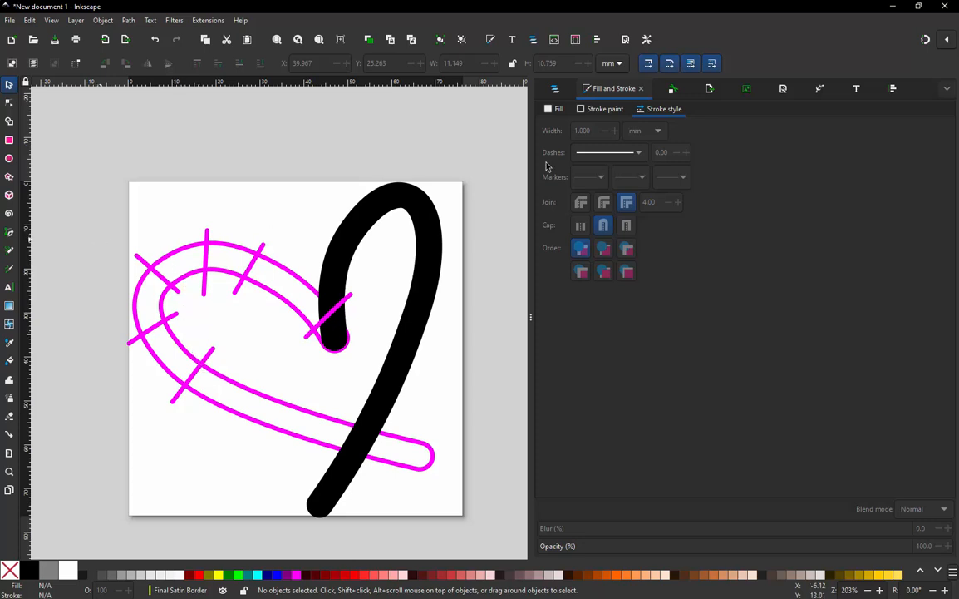
Step: Check in the Final Satin Border layer which paths are the left outline, the right half and the individual rungs
left_click(558, 88)
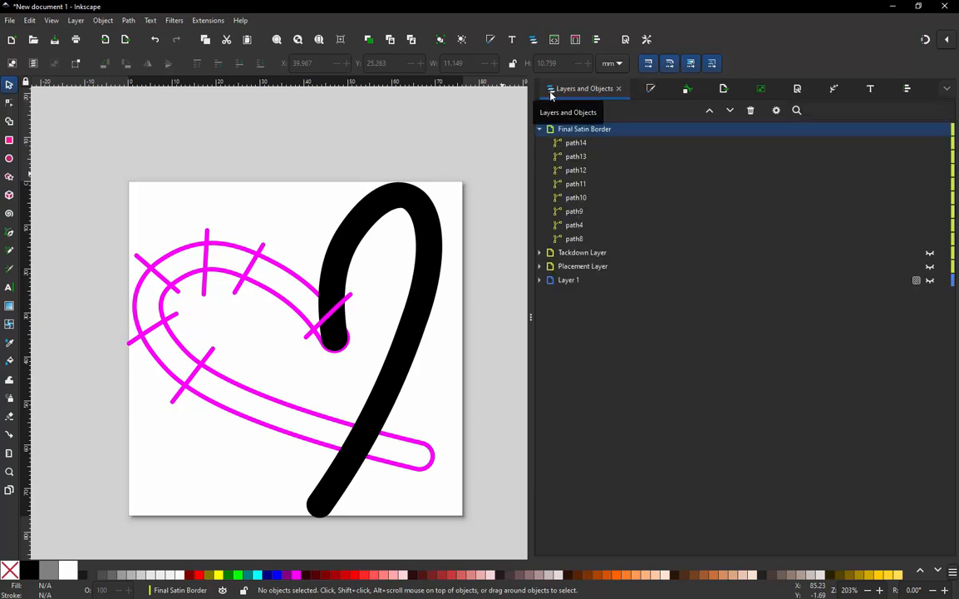
left_click(574, 240)
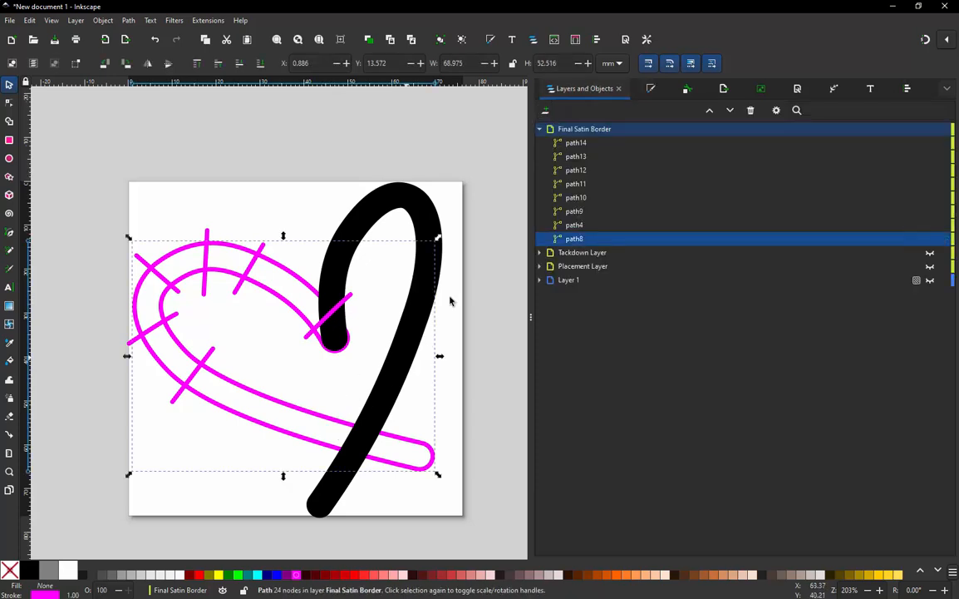
left_click(577, 224)
left_click(576, 211)
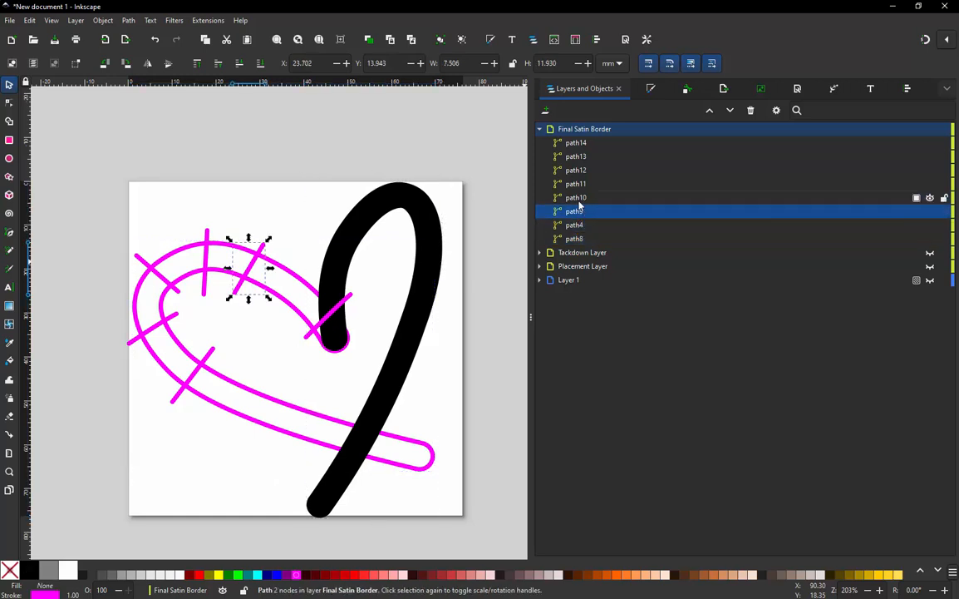
left_click(581, 183)
left_click(576, 157)
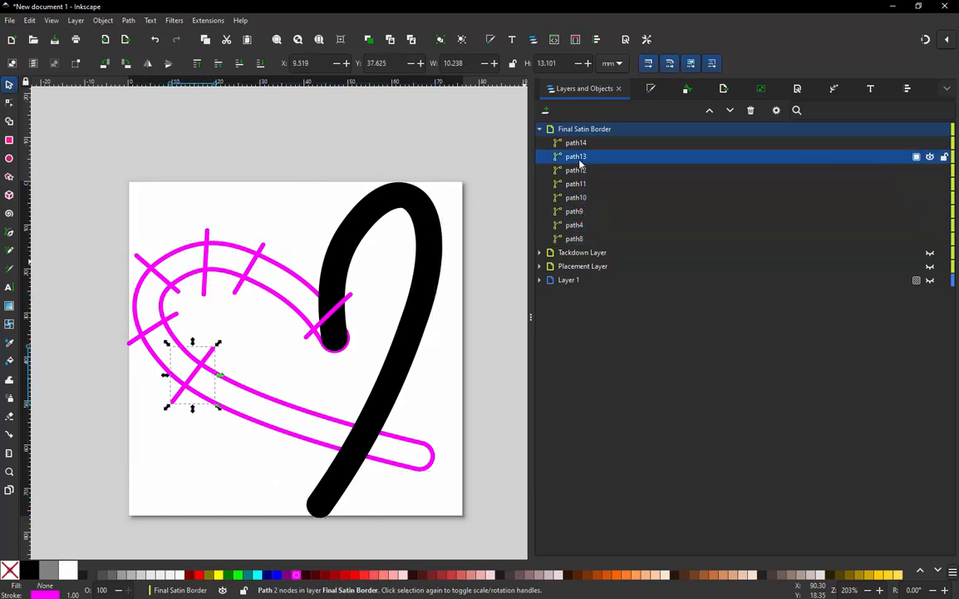
left_click(117, 181)
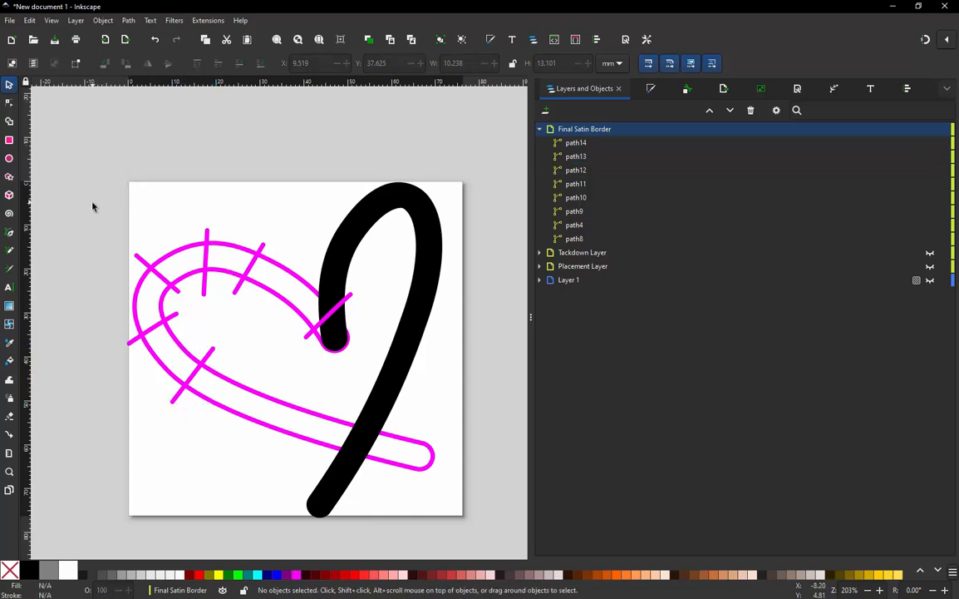
Step: Select the left half's outline with its six rungs, excluding the black right half, and combine them into one path
left_click_drag(83, 225, 461, 490)
left_click_drag(463, 487, 463, 487)
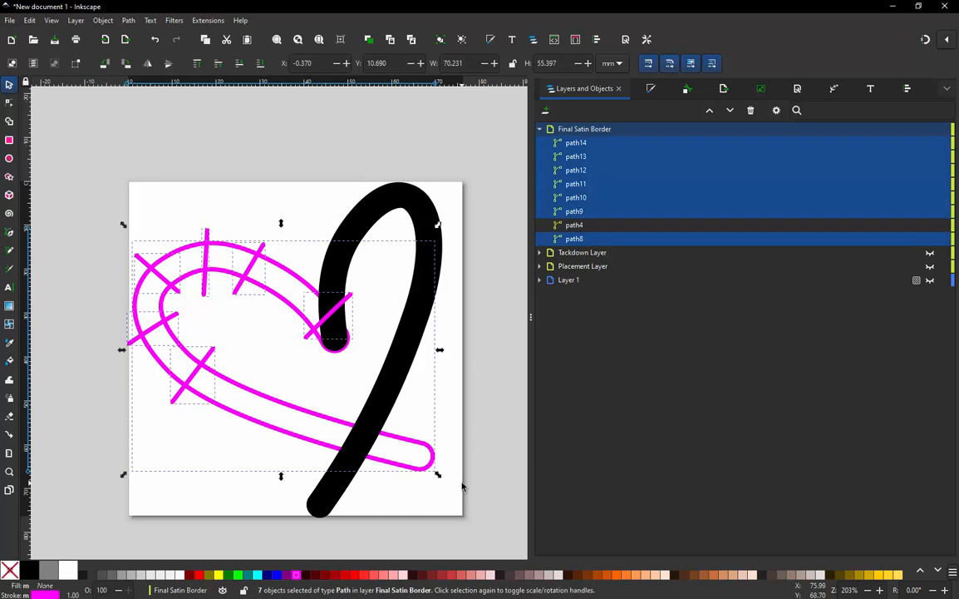
left_click(129, 21)
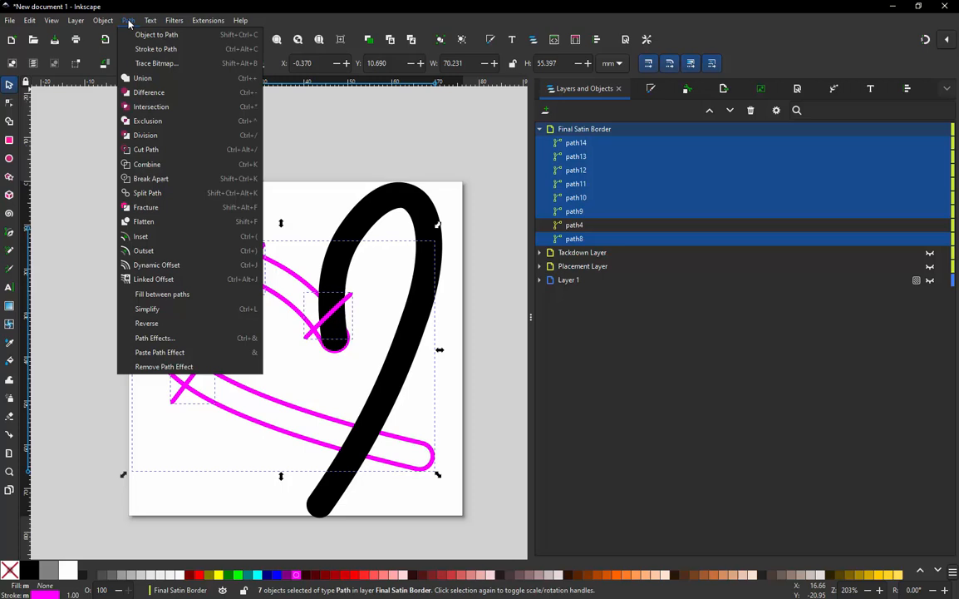
left_click(172, 169)
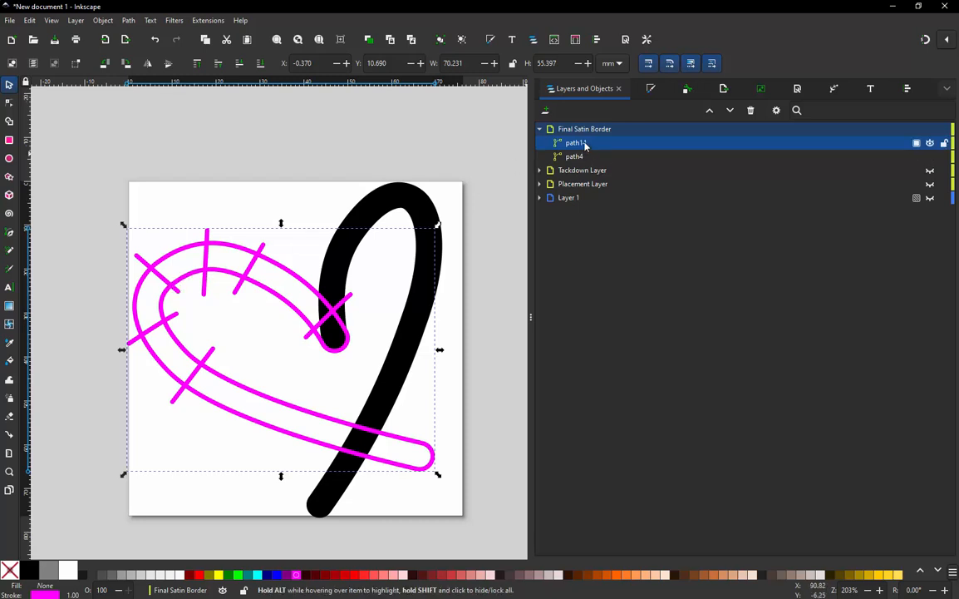
Step: Disable running stitch along paths for the combined left half in Ink/Stitch Params and apply it as a satin column
mouse_move(586, 145)
left_mouse_down()
mouse_move(587, 161)
mouse_move(577, 143)
mouse_move(574, 154)
left_mouse_up()
left_click(205, 21)
mouse_move(237, 165)
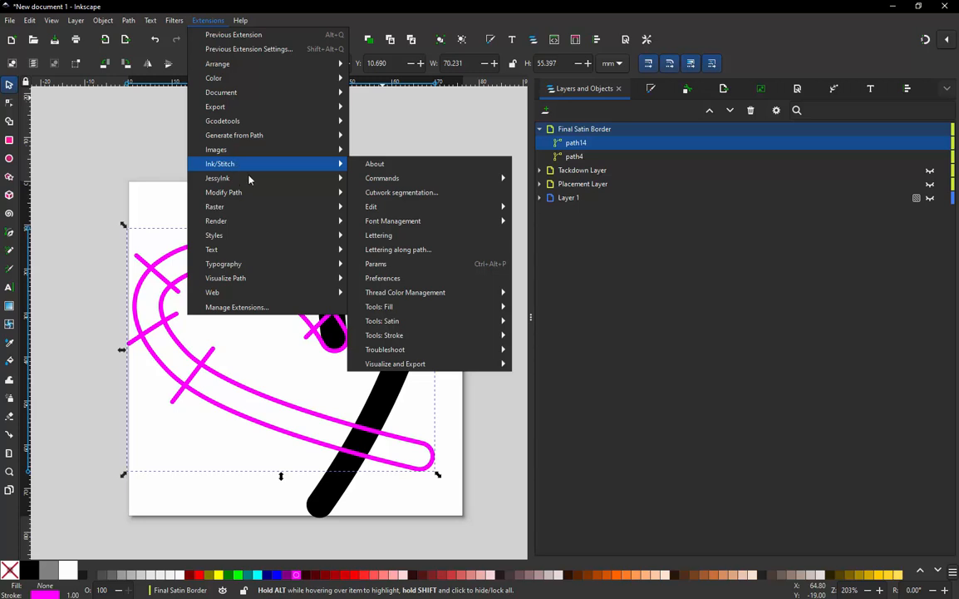
mouse_move(280, 184)
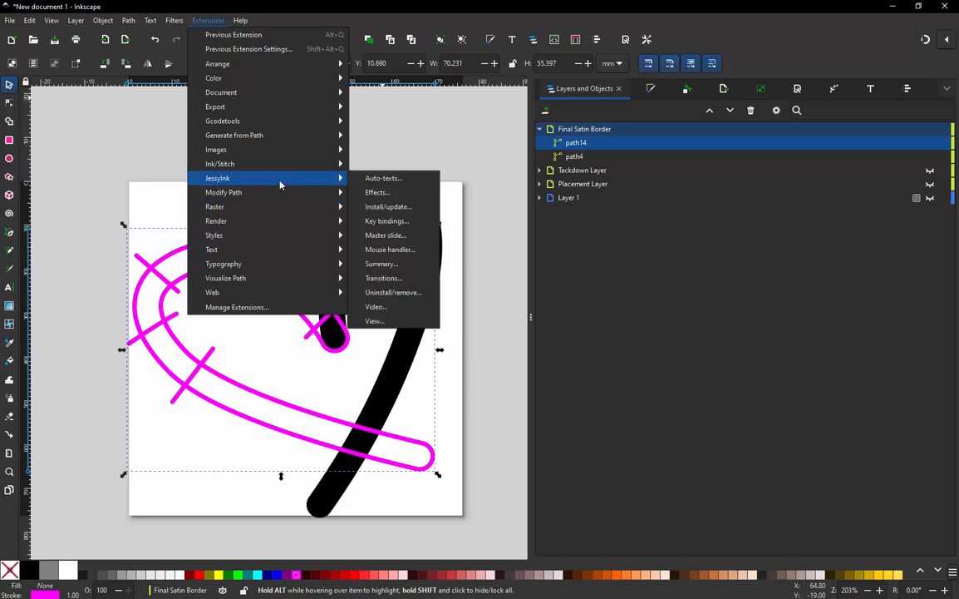
mouse_move(274, 164)
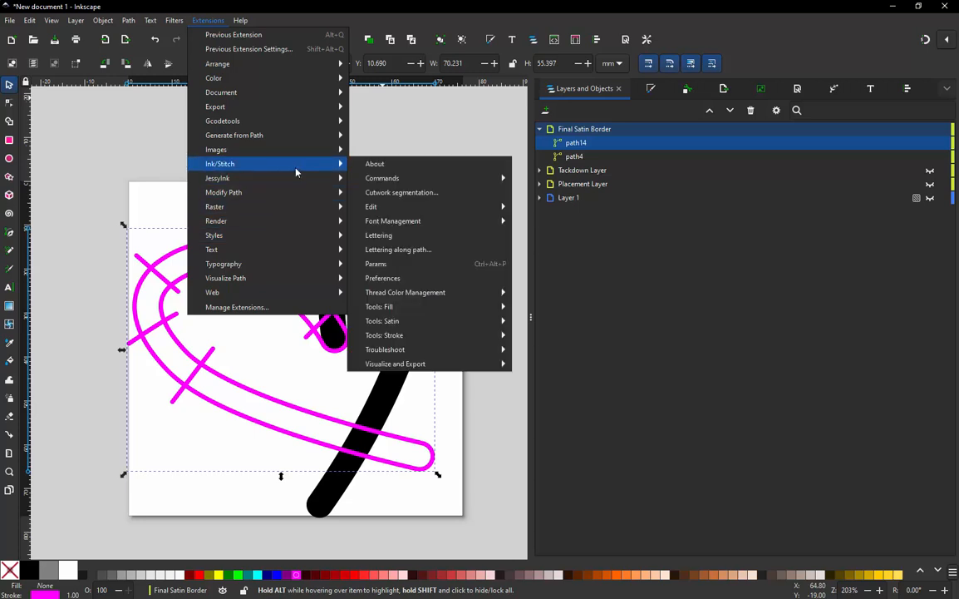
left_click(376, 264)
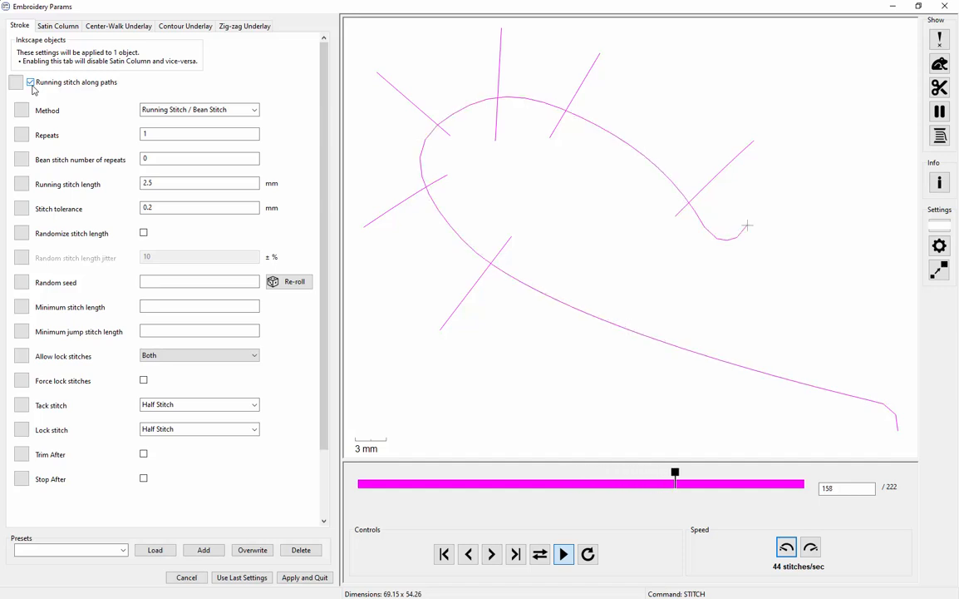
left_click(32, 84)
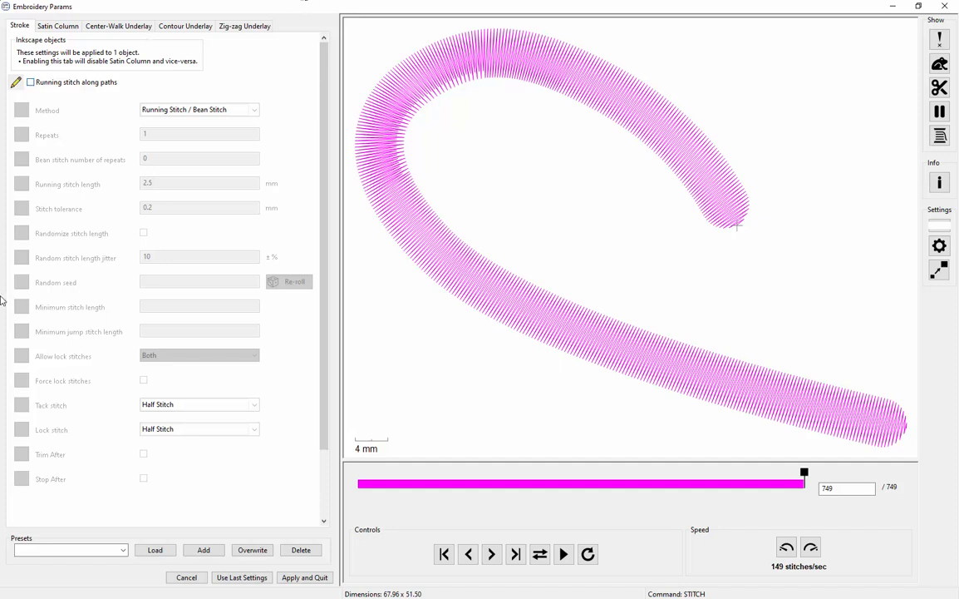
left_click(304, 576)
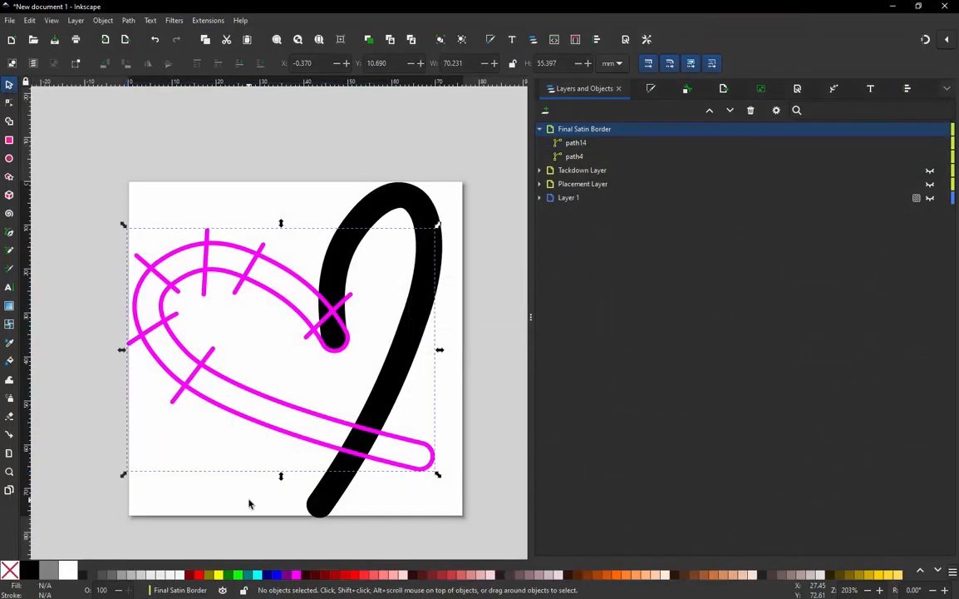
Step: Give the heart's black right half no fill and a magenta stroke
left_click(320, 512)
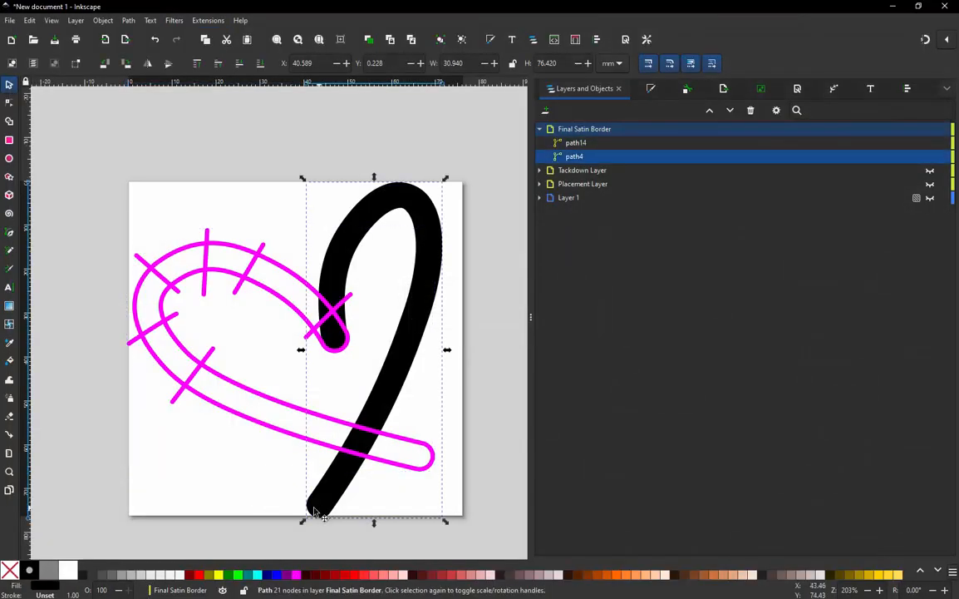
left_click(9, 570)
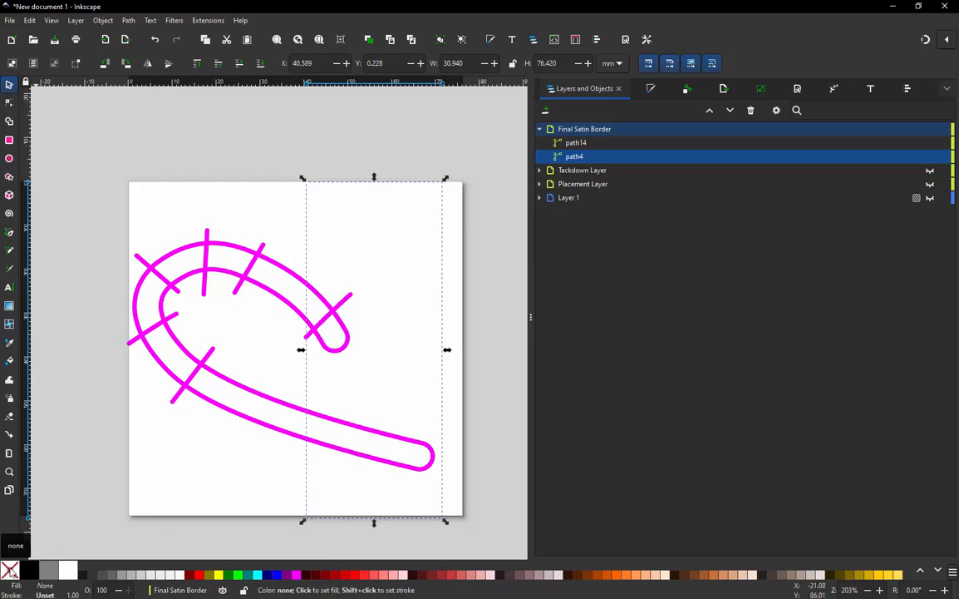
left_click(297, 575, "shift")
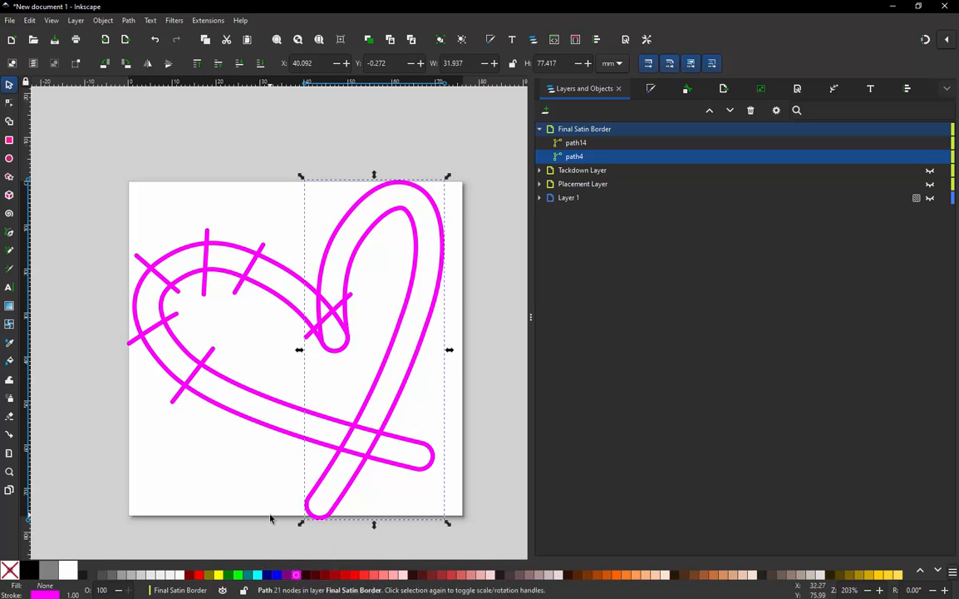
Step: Check whether the right half's outline is split at both rounded ends, test-moving the node at the heart's inner dip and undoing the move
left_click(246, 467)
double_click(309, 511)
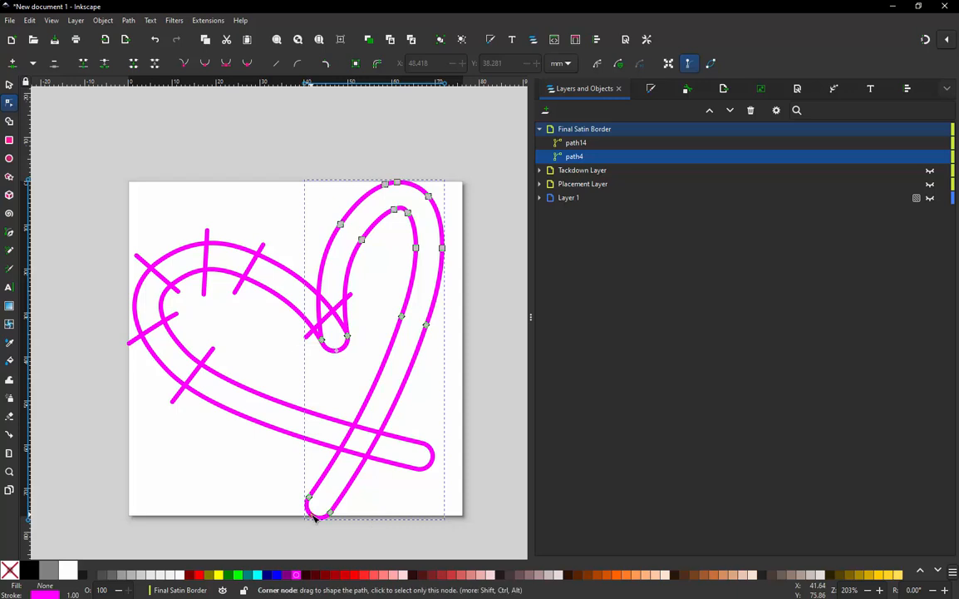
left_click(311, 510)
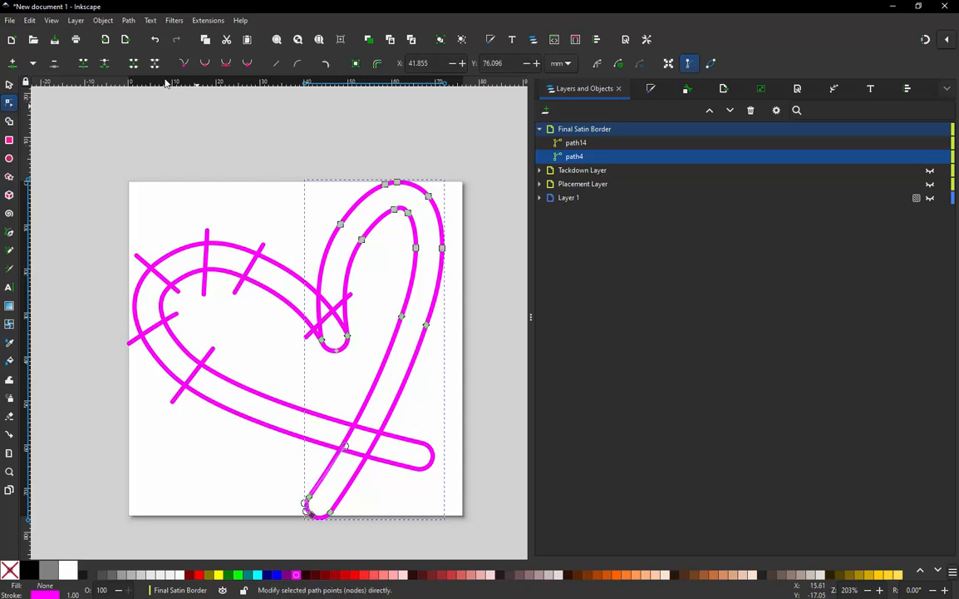
left_click(336, 352)
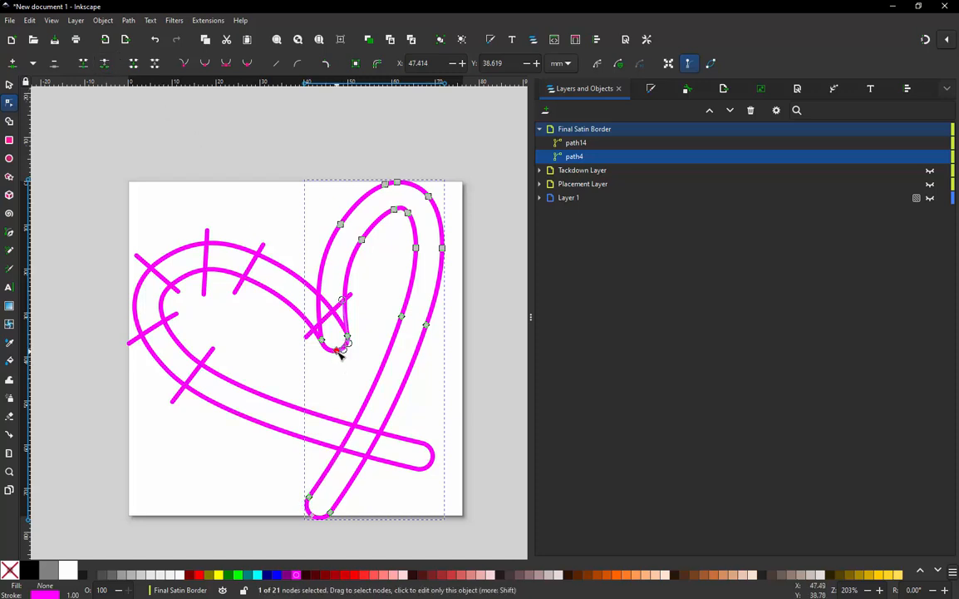
left_click_drag(336, 351, 368, 375)
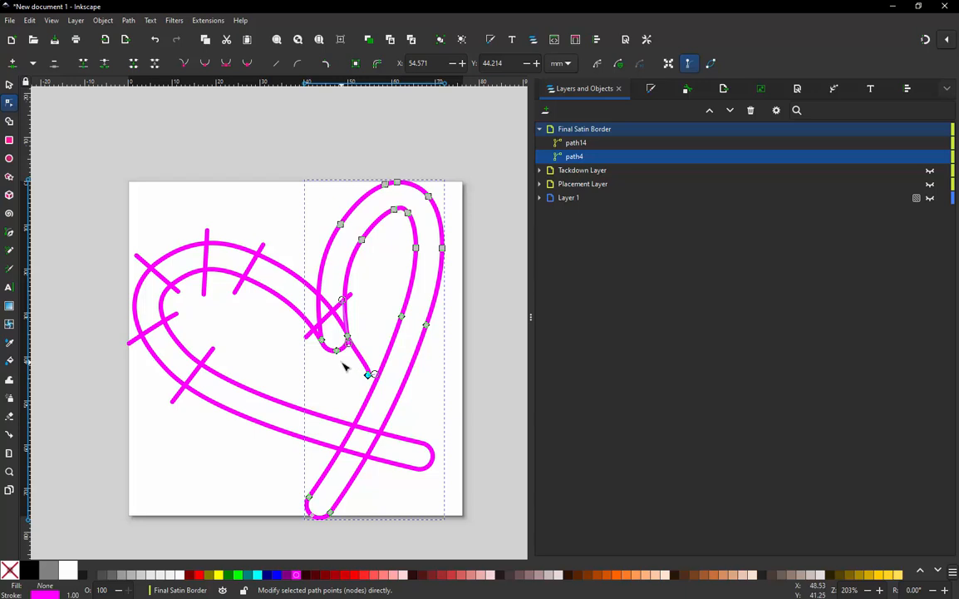
key("ctrl+z")
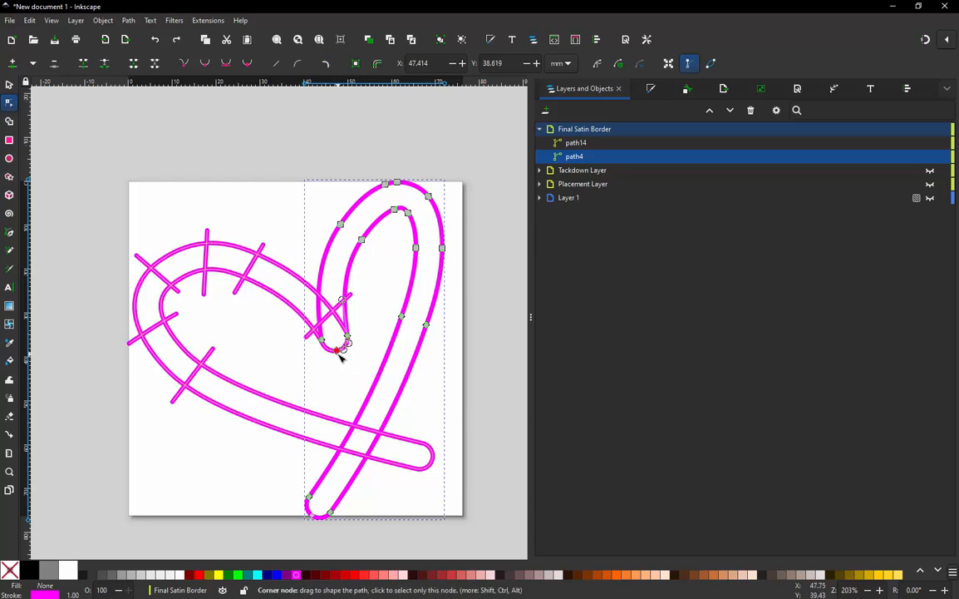
left_click(8, 86)
left_click(236, 147)
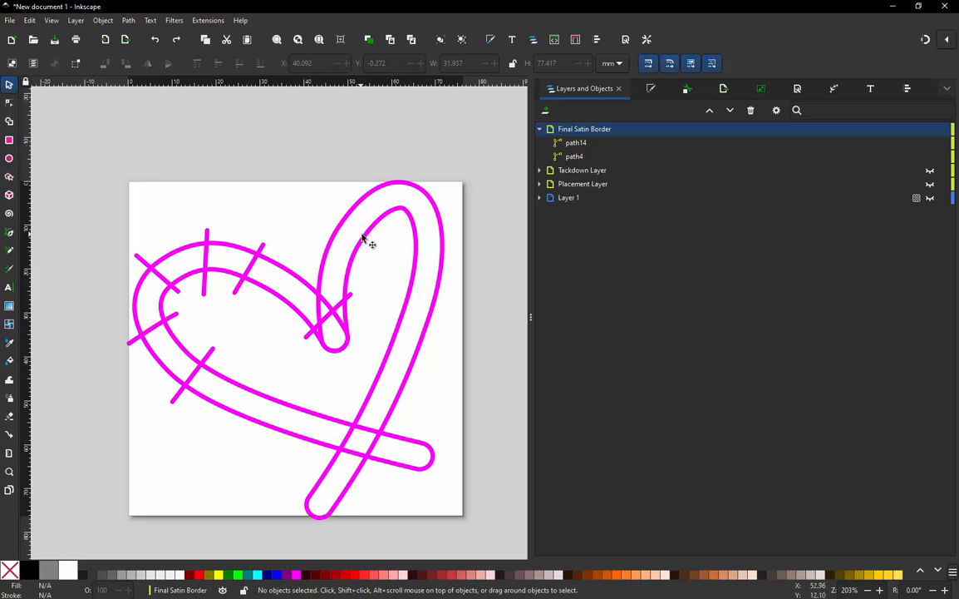
Step: Start the Pen tool for drawing rungs across the heart's right half
key("b")
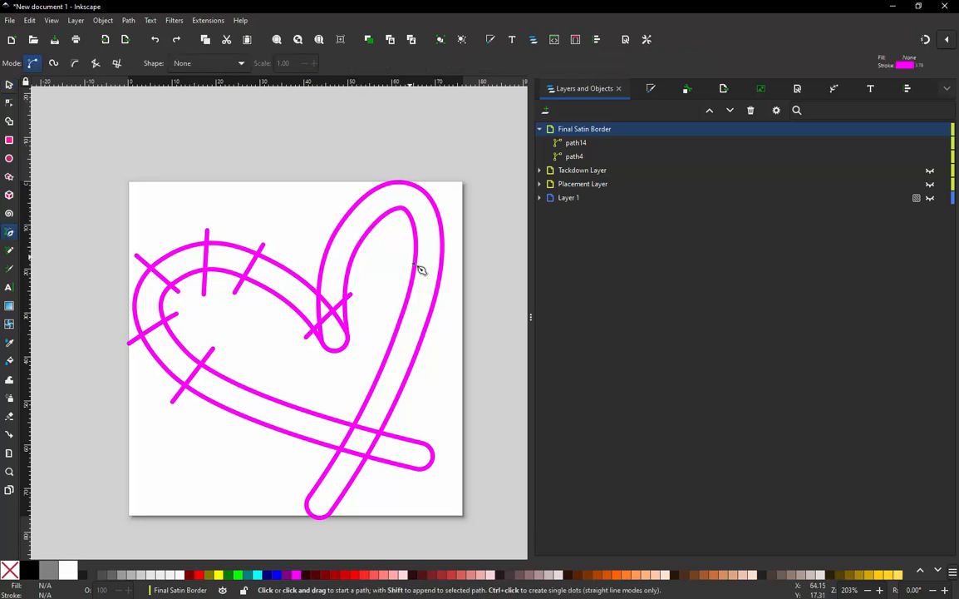
Step: Draw three separate straight rung lines across the rails of the right heart loop: one on its right side and two around its peak
left_click(394, 274)
left_click(463, 286)
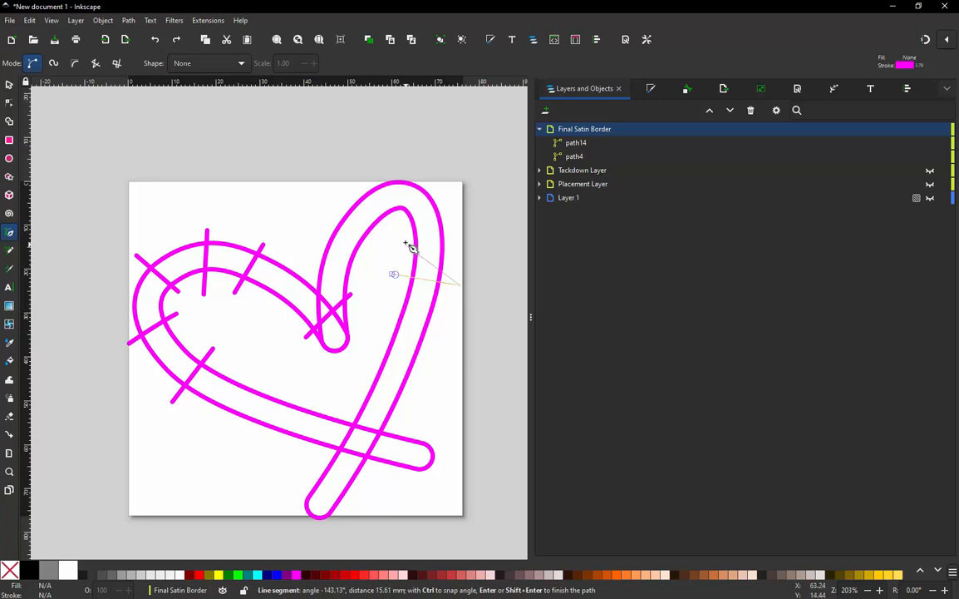
key("Return")
left_click(393, 238)
left_click(449, 193)
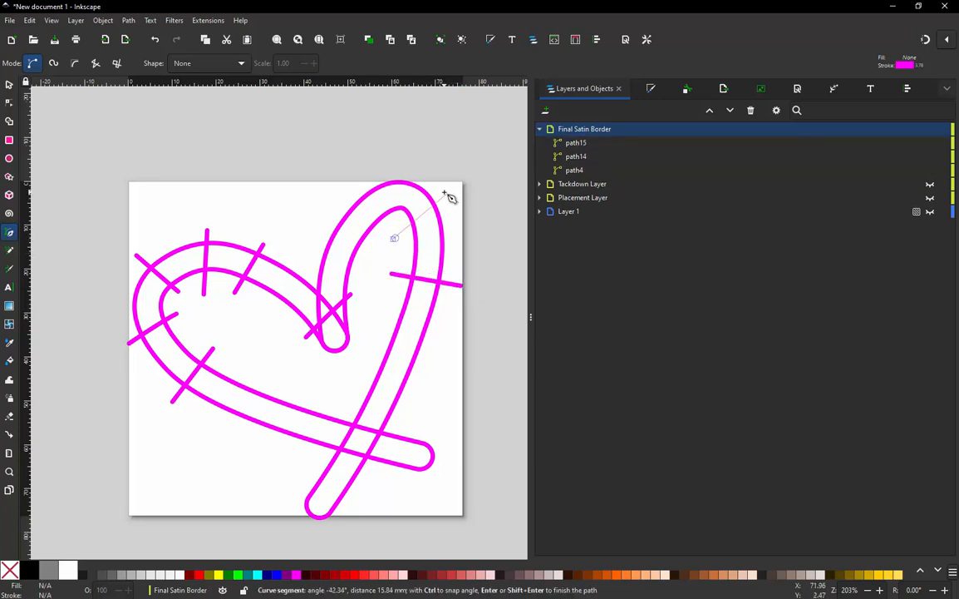
key("Return")
left_click(376, 242)
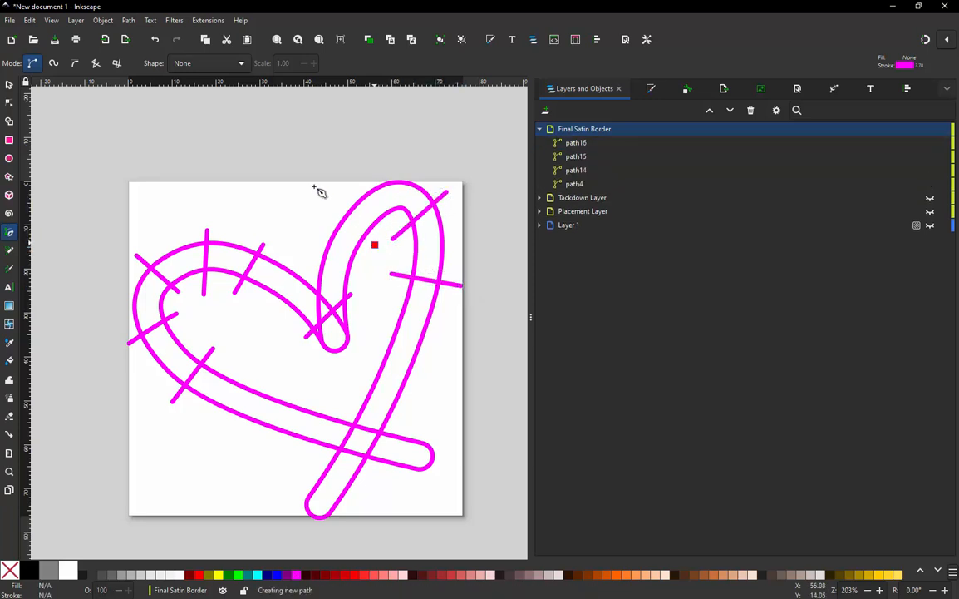
left_click(321, 203)
key("Return")
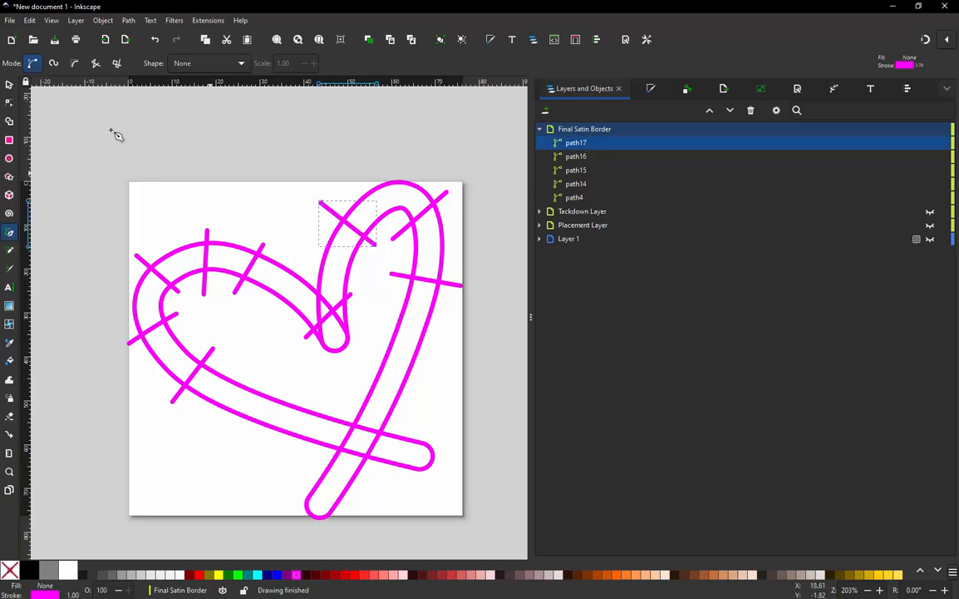
Step: Combine the three new rungs with the right loop's rails into one path and move it directly below the Final Satin Border layer
left_click(10, 83)
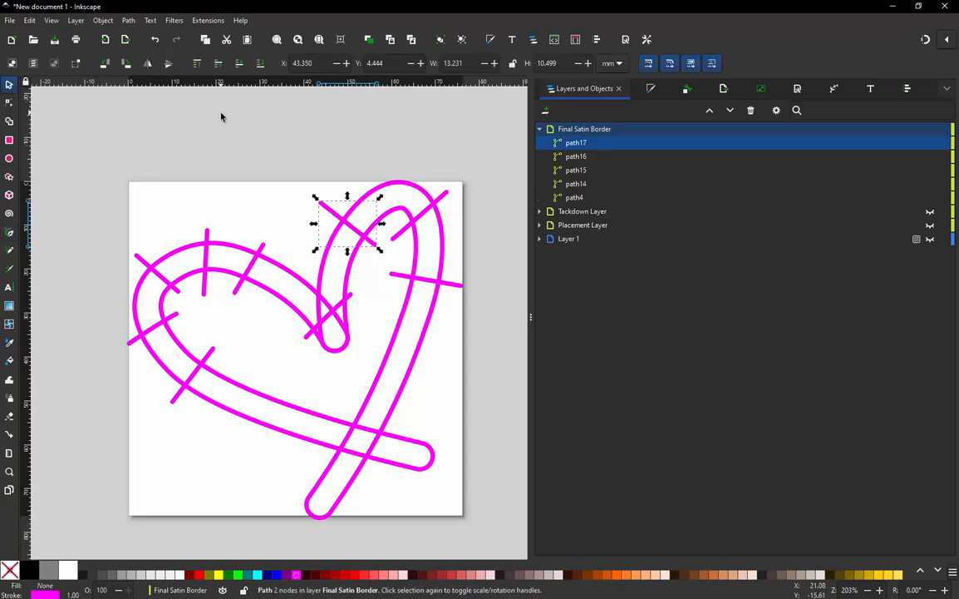
left_click(257, 137)
left_click_drag(488, 141, 303, 305)
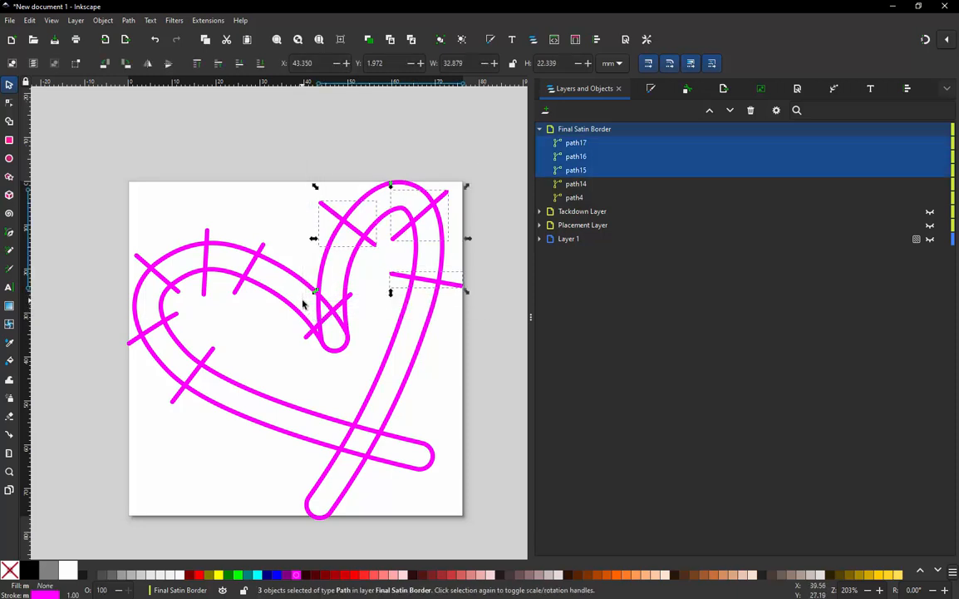
key("shift")
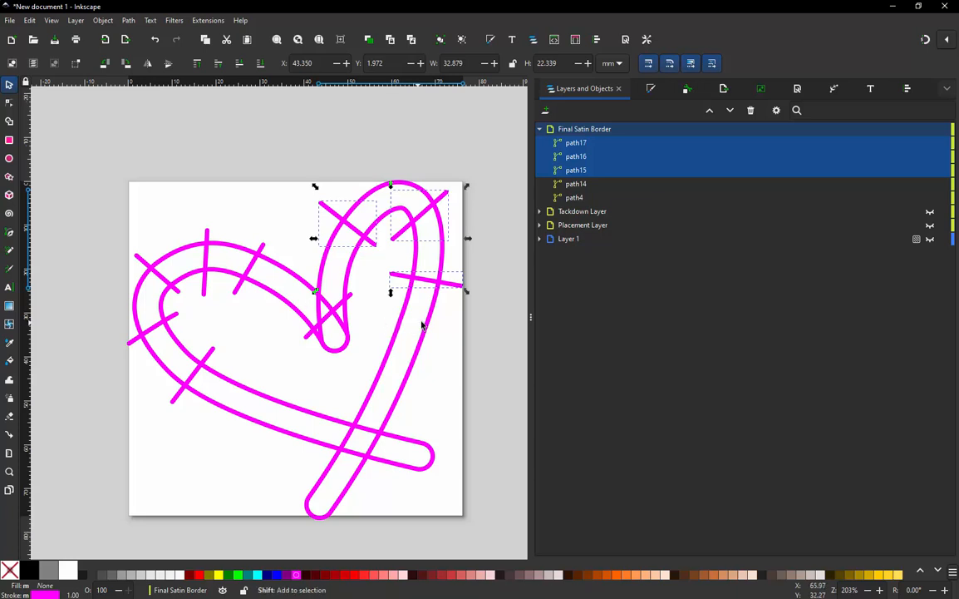
left_click(429, 326, "shift")
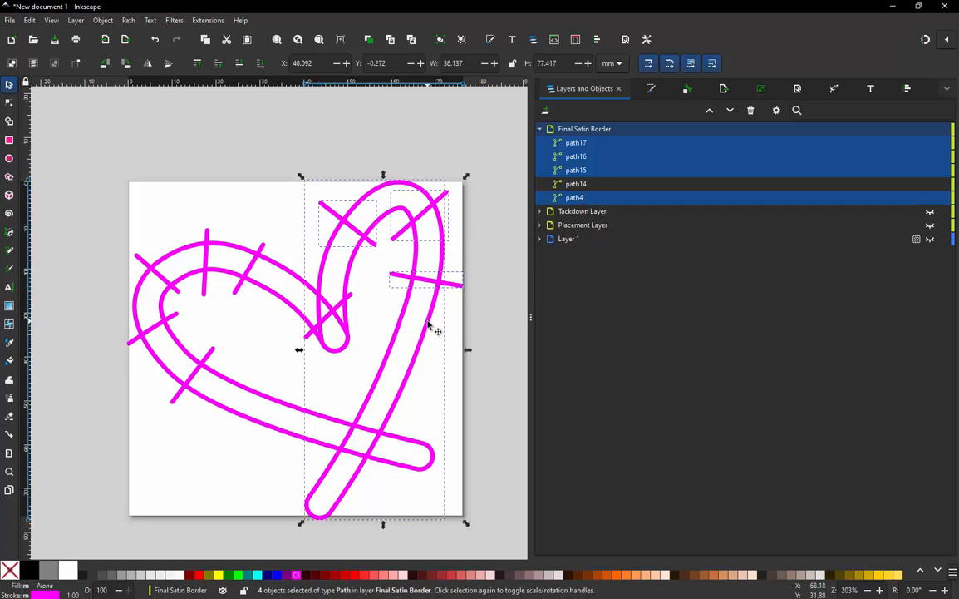
key("ctrl+k")
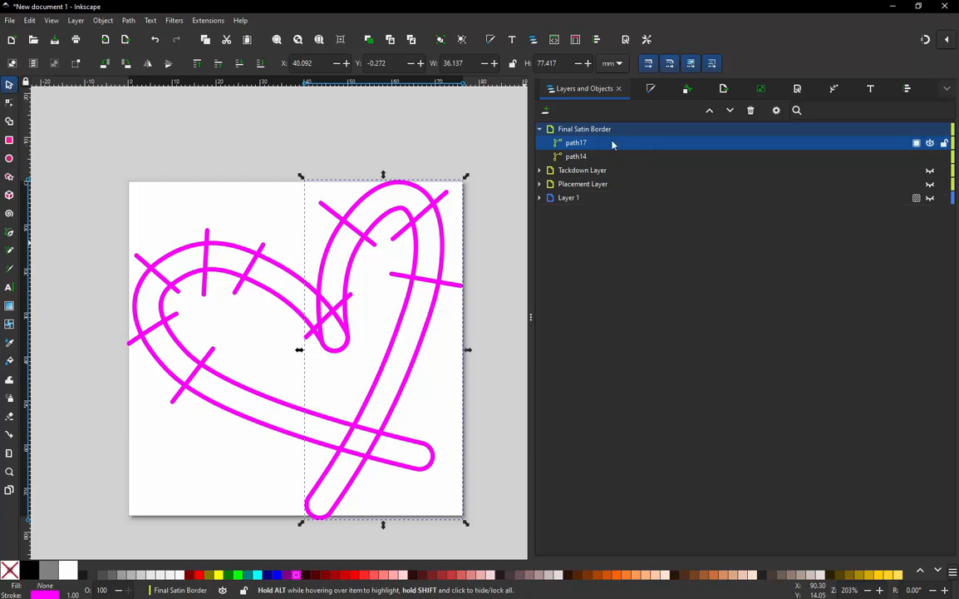
left_click_drag(580, 143, 595, 167)
left_click(308, 148)
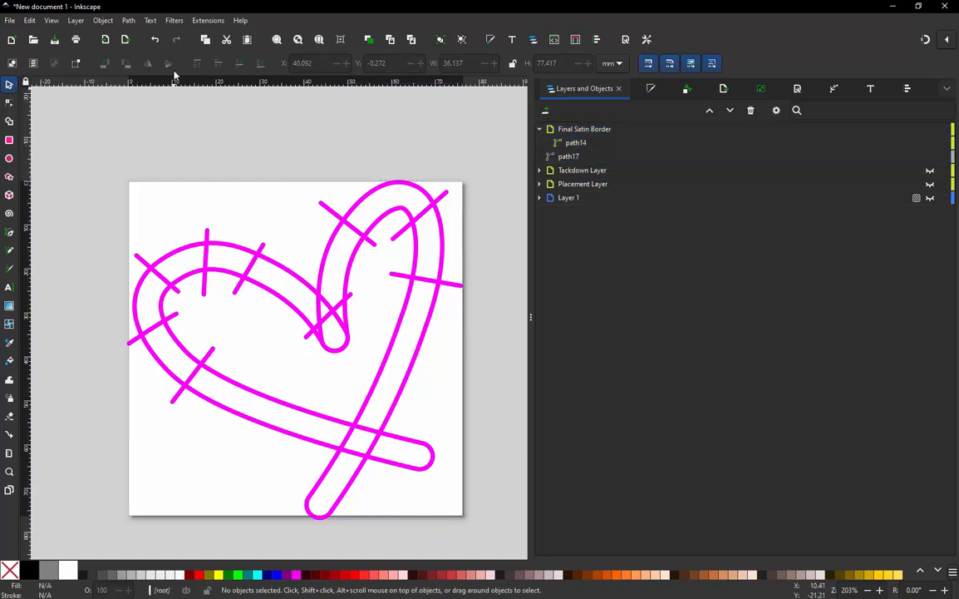
Step: Preview the whole design's stitching in the Ink/Stitch simulator and close it
left_click(208, 23)
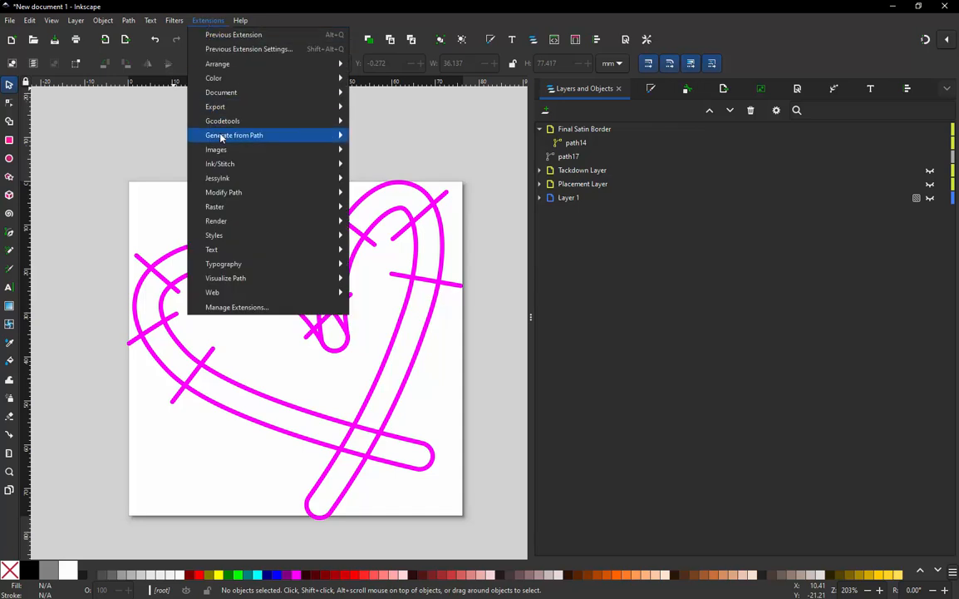
mouse_move(232, 164)
mouse_move(443, 363)
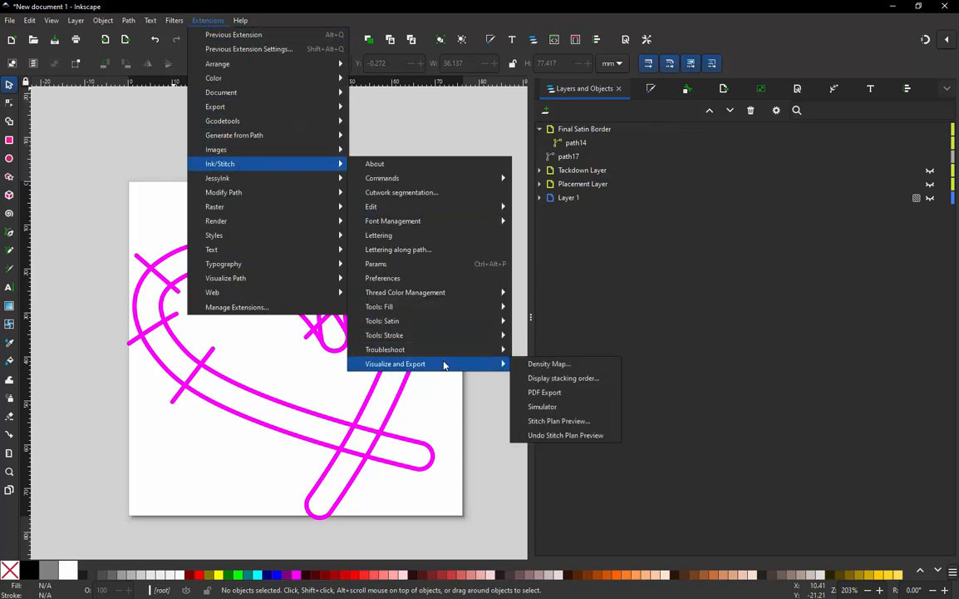
left_click(559, 408)
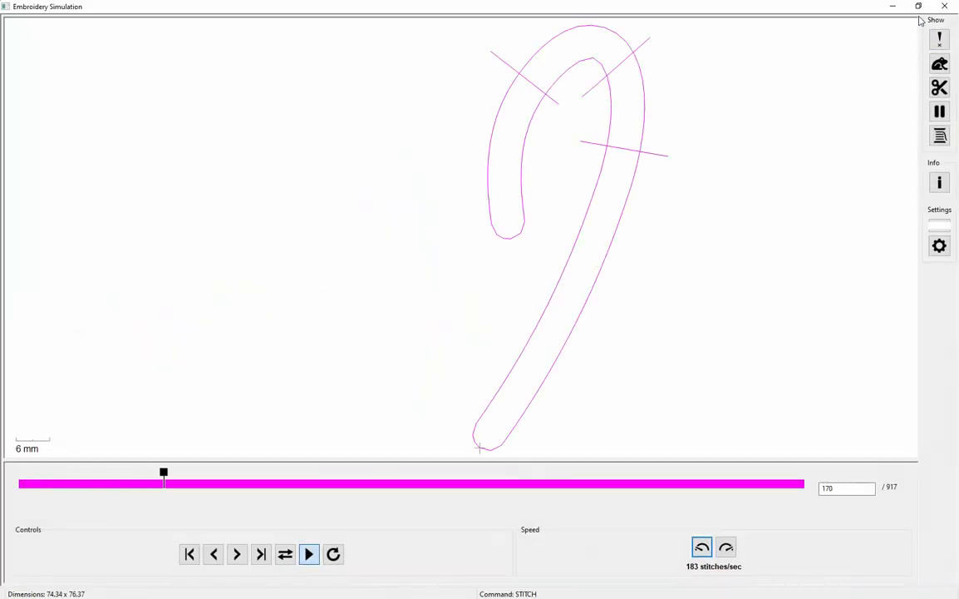
left_click(950, 7)
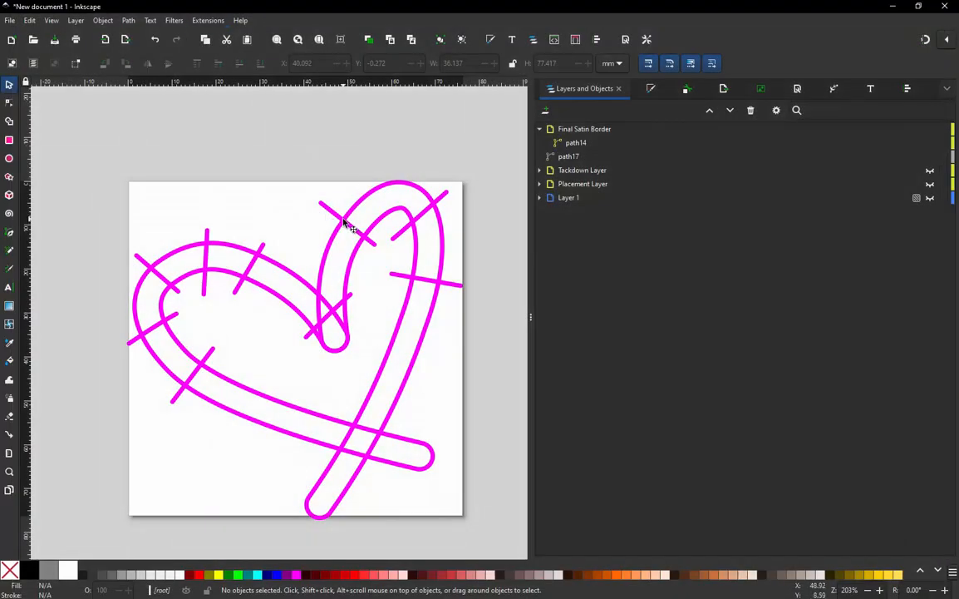
Step: Set the right loop's path to a custom satin column instead of a running stitch in the Ink/Stitch Params and apply it
left_click(205, 22)
mouse_move(264, 164)
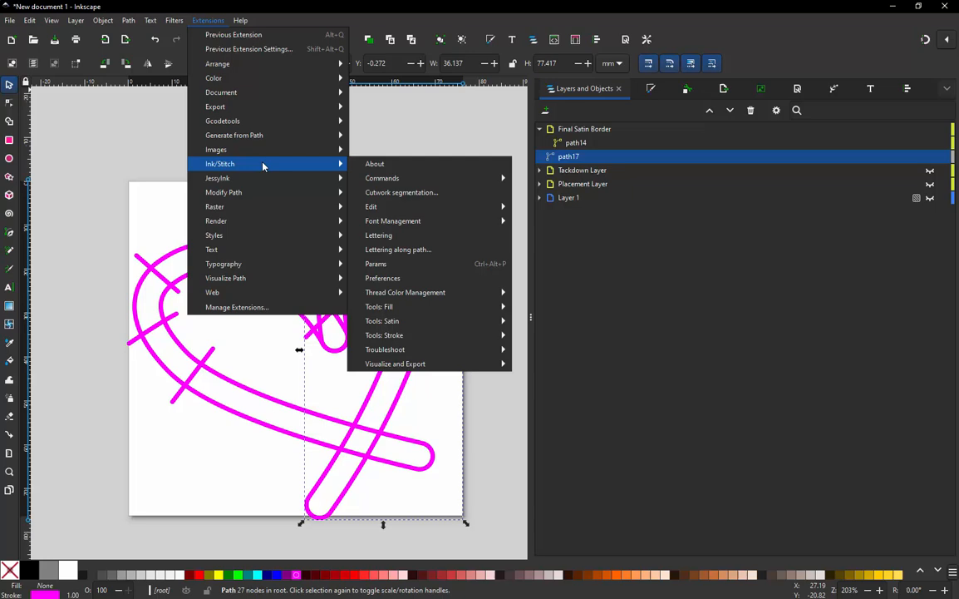
left_click(384, 263)
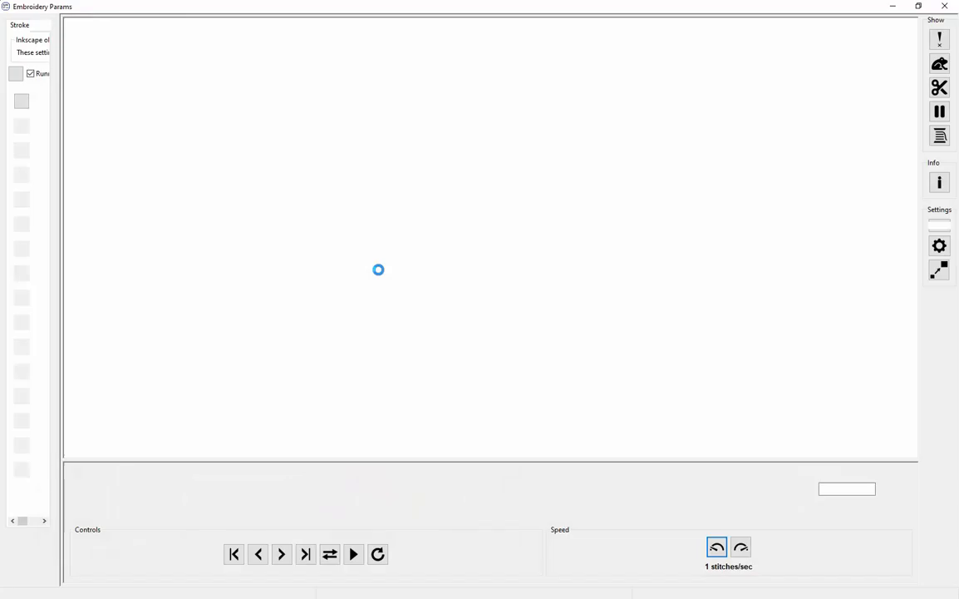
left_click(31, 82)
left_click(62, 26)
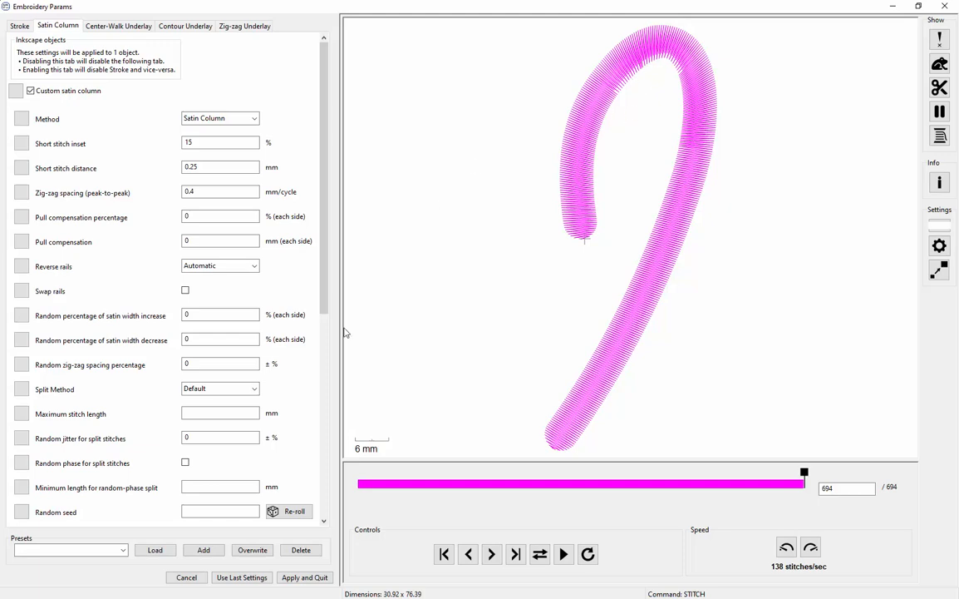
left_click(304, 577)
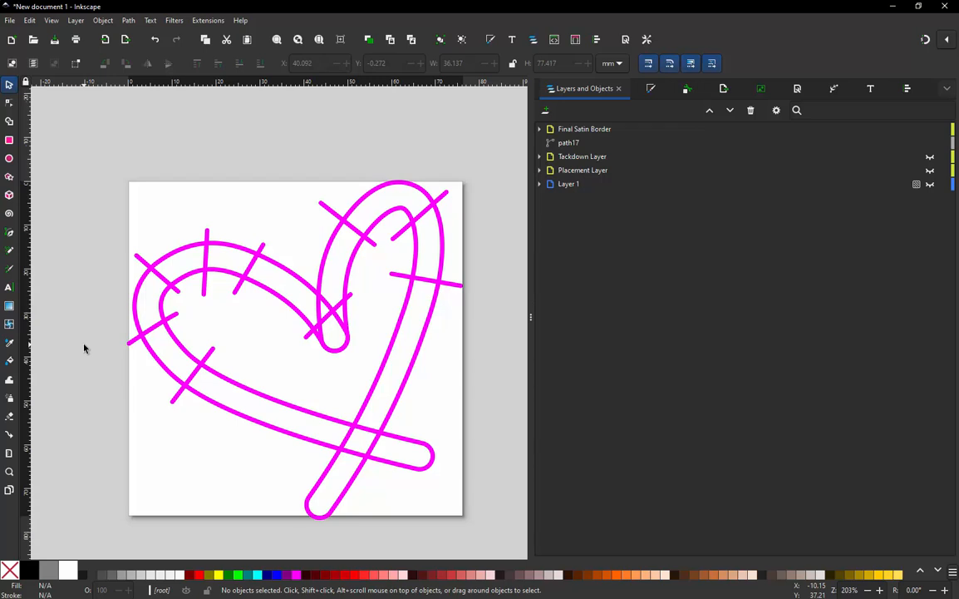
Step: Simulate the whole design with jump stitches shown and scrub from the first stitch to the last to examine the stitching order
left_click(201, 21)
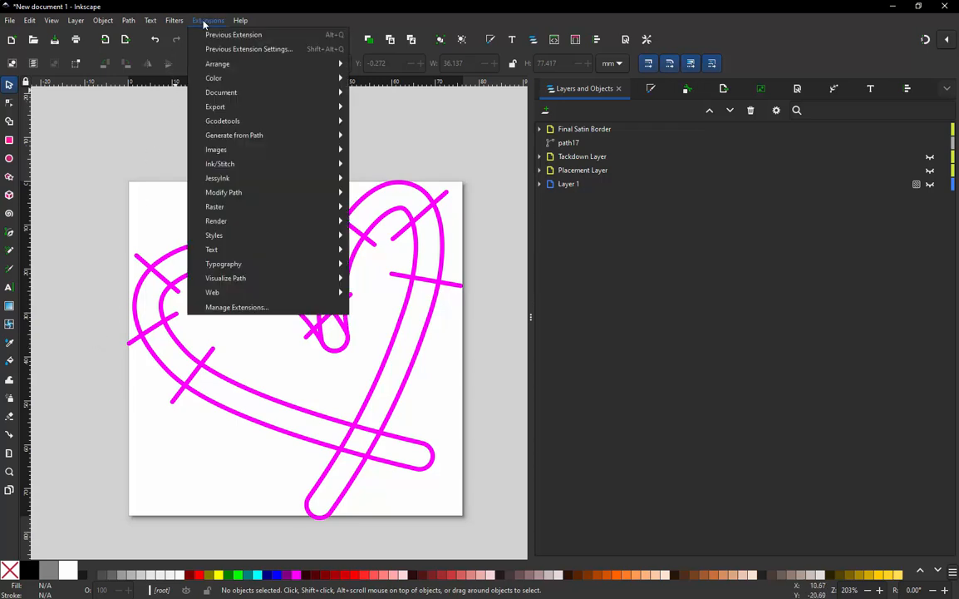
mouse_move(270, 165)
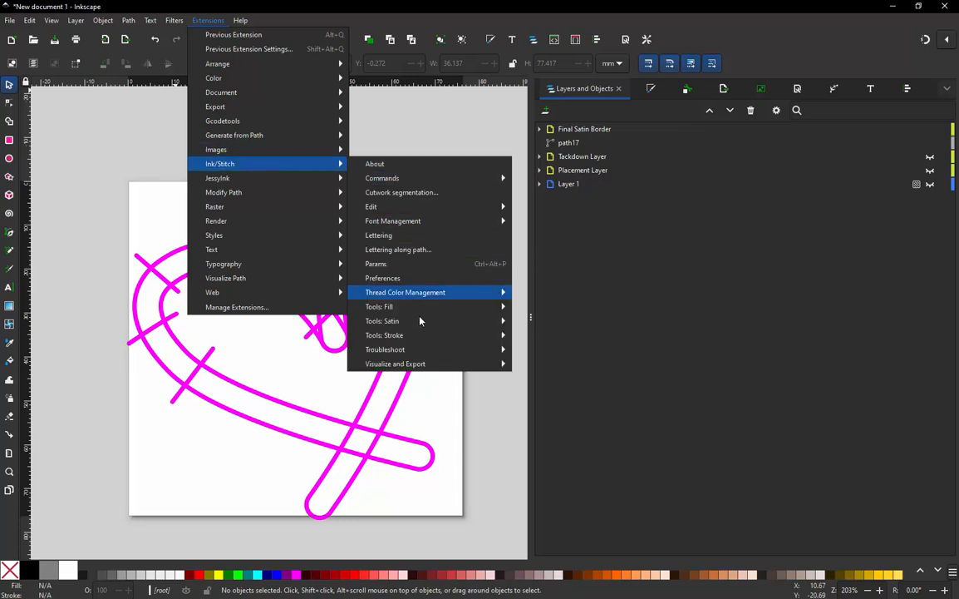
mouse_move(421, 369)
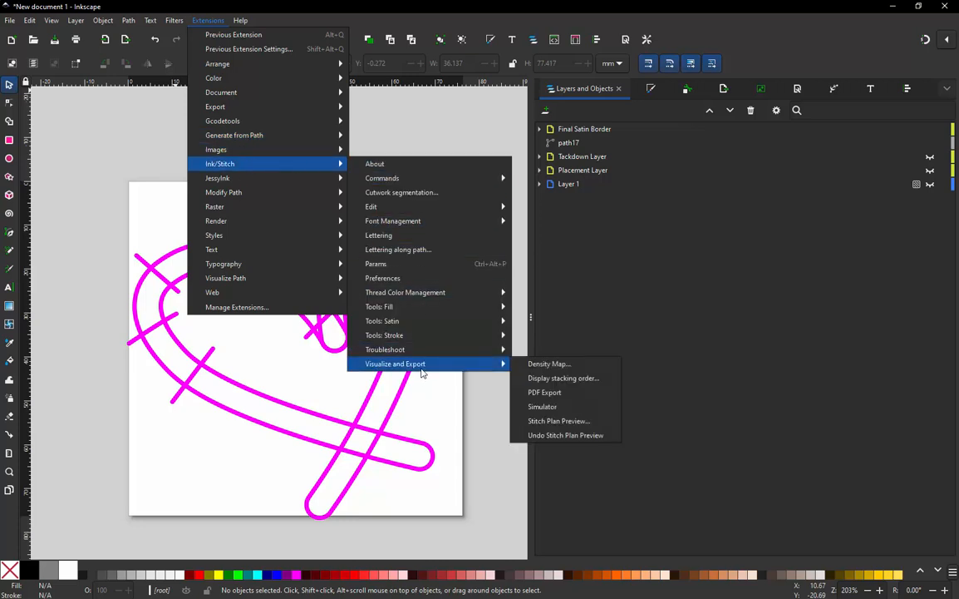
left_click(556, 406)
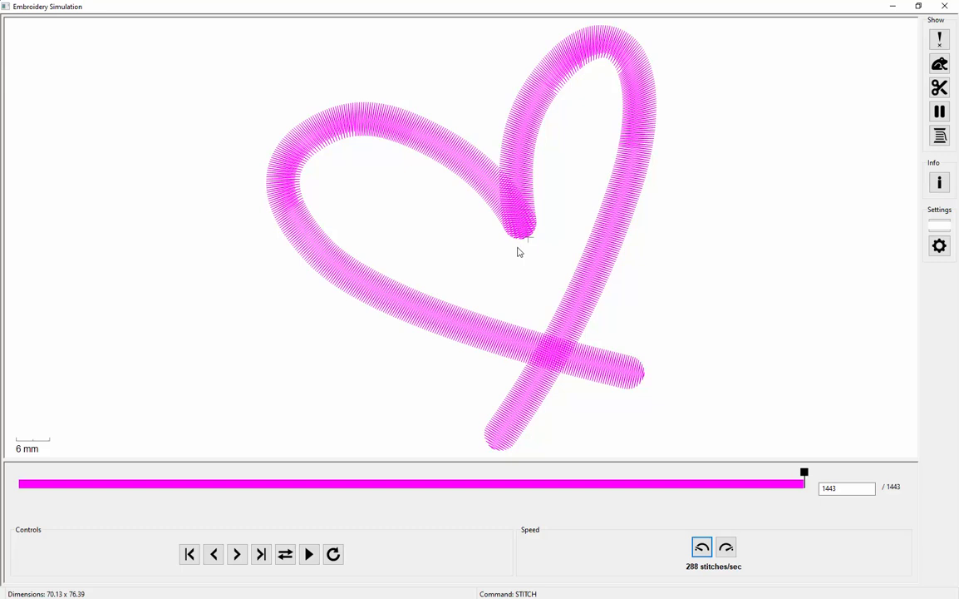
left_click(940, 65)
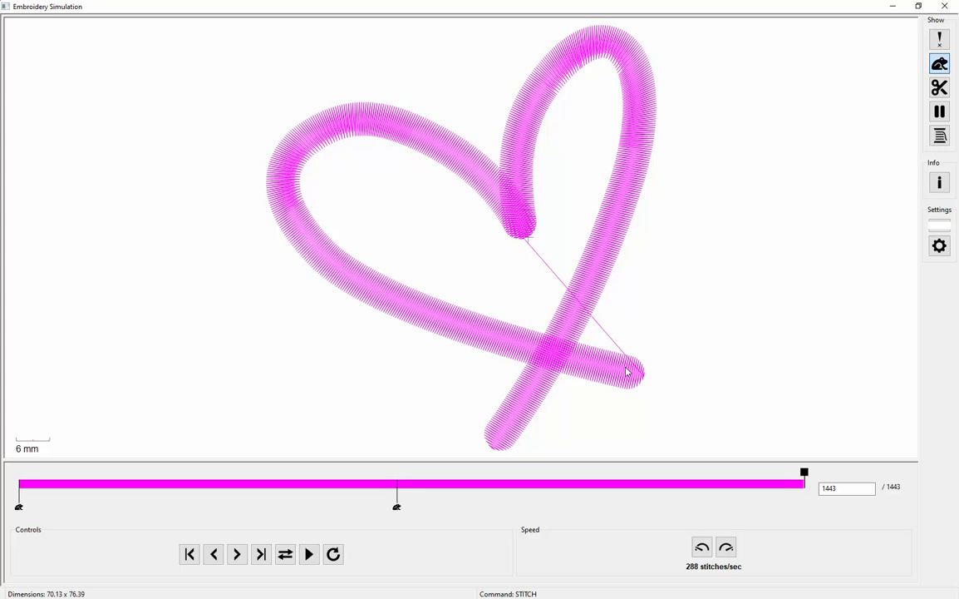
mouse_move(804, 474)
left_mouse_down()
mouse_move(294, 521)
mouse_move(306, 517)
mouse_move(291, 509)
mouse_move(343, 512)
mouse_move(270, 509)
mouse_move(492, 510)
mouse_move(602, 445)
mouse_move(822, 456)
mouse_move(434, 443)
mouse_move(17, 484)
left_mouse_up()
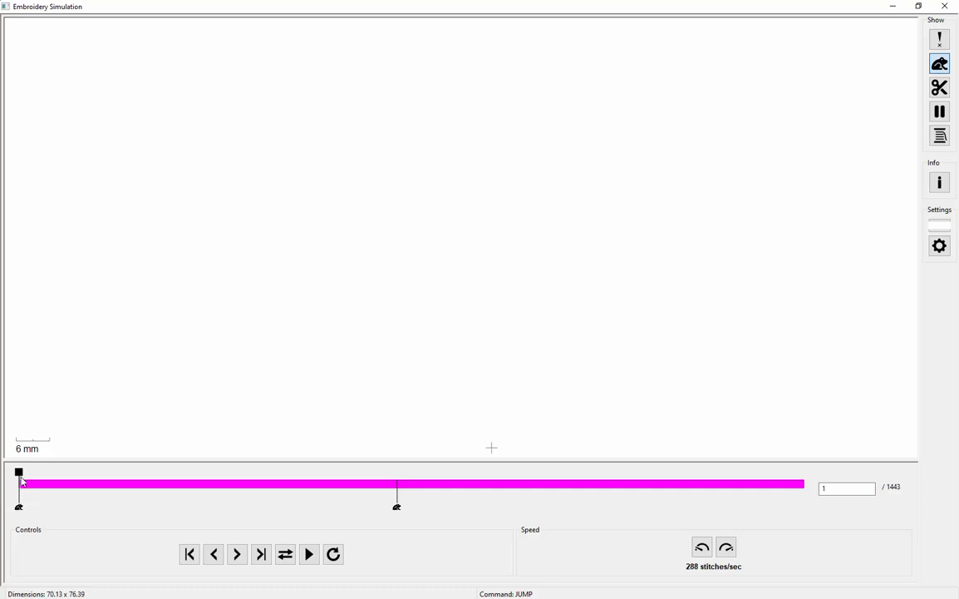
mouse_move(23, 478)
left_mouse_down()
mouse_move(458, 488)
mouse_move(718, 476)
mouse_move(886, 484)
left_mouse_up()
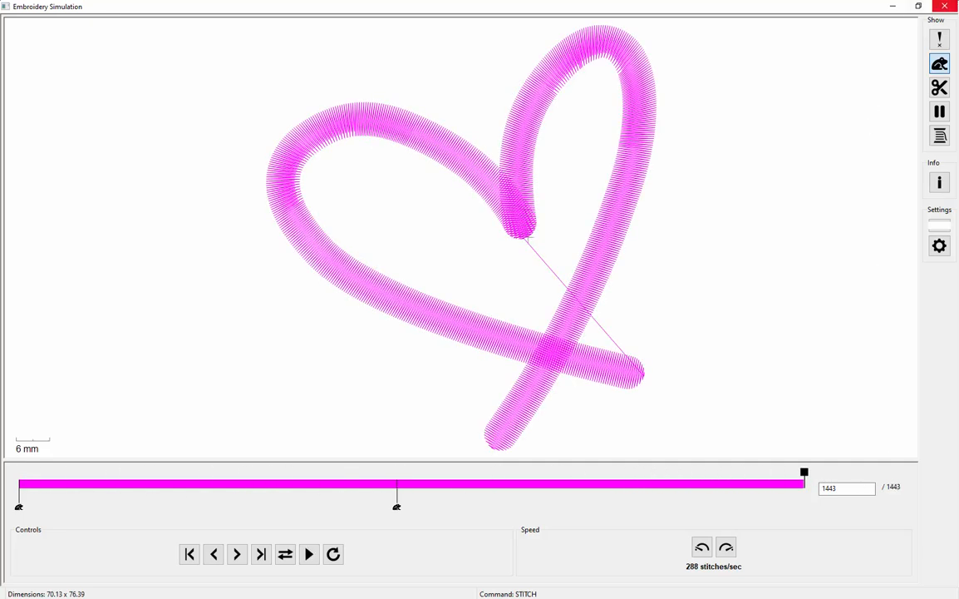
left_click(948, 7)
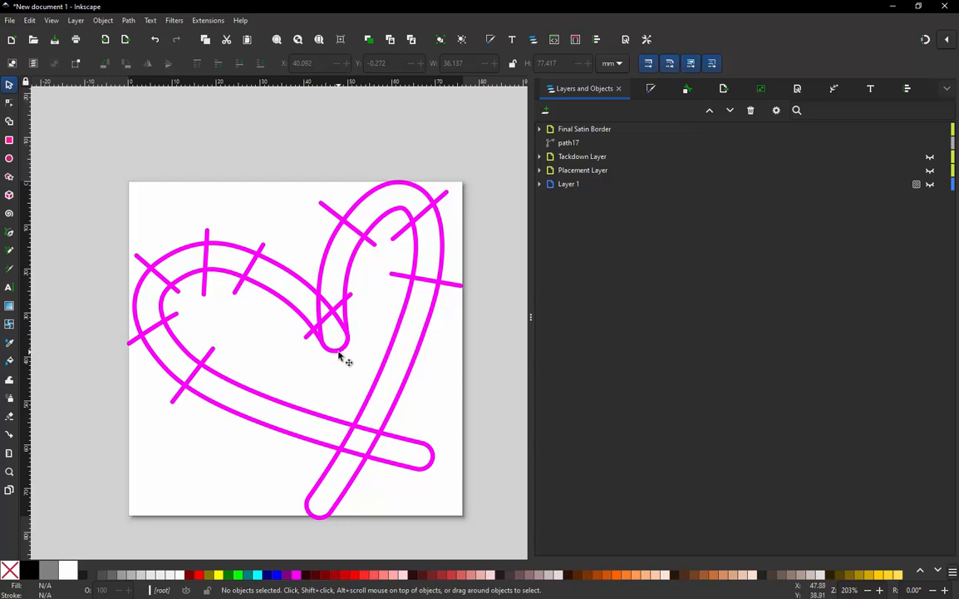
Step: Enable Swap rails for the left loop's satin column in the Ink/Stitch Params and apply the change
left_click(260, 287)
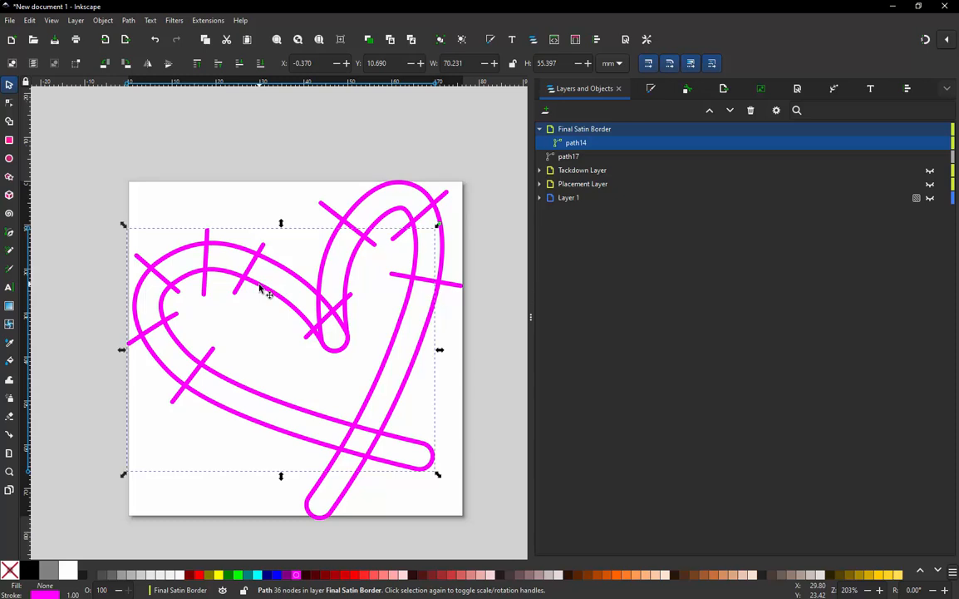
left_click(207, 22)
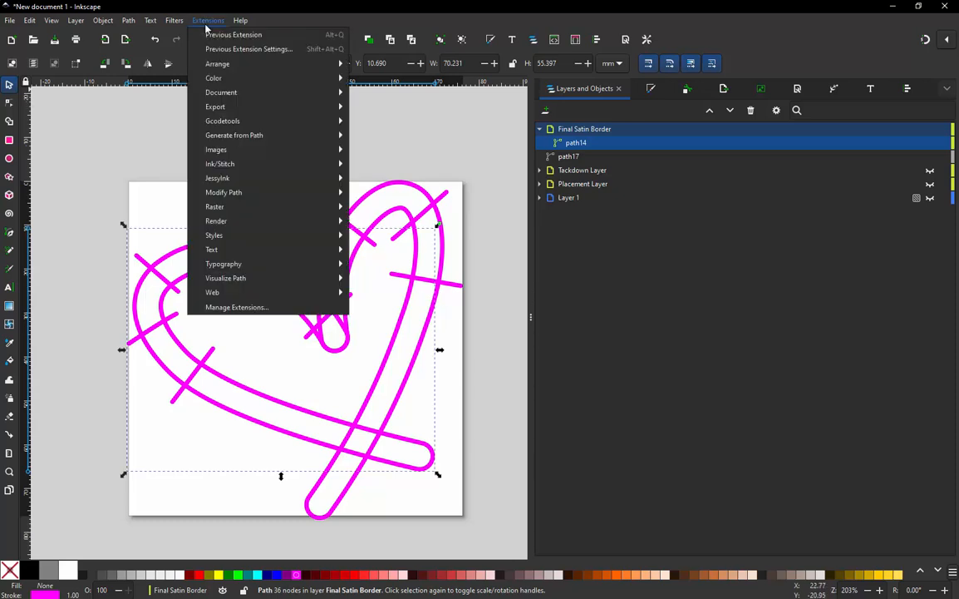
mouse_move(244, 166)
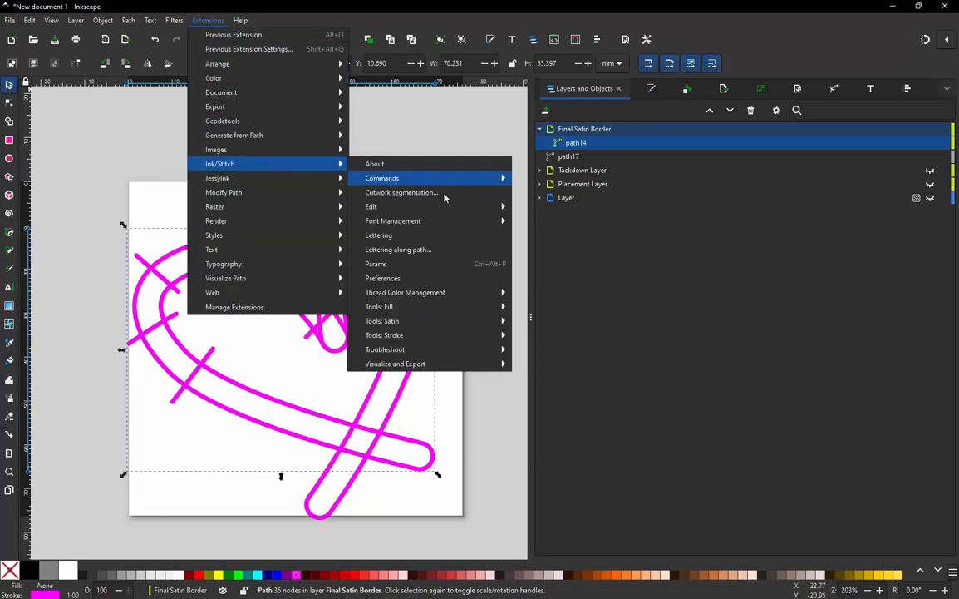
left_click(384, 250)
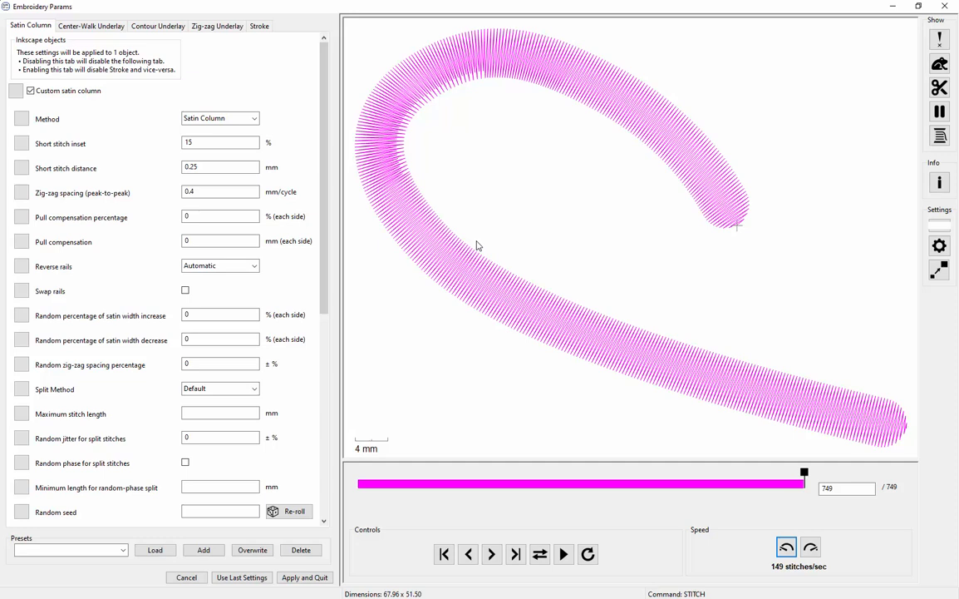
left_click(185, 291)
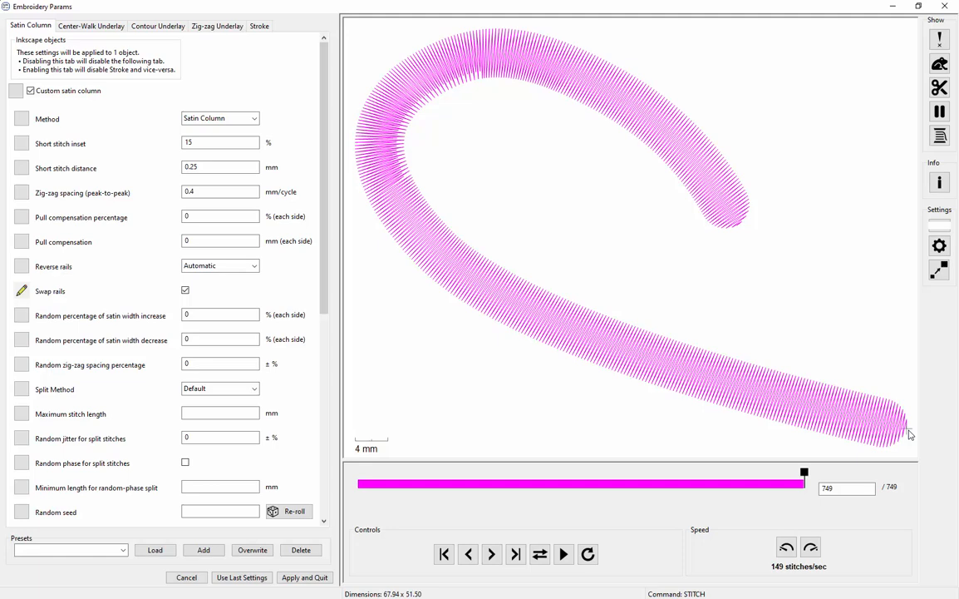
left_click(305, 577)
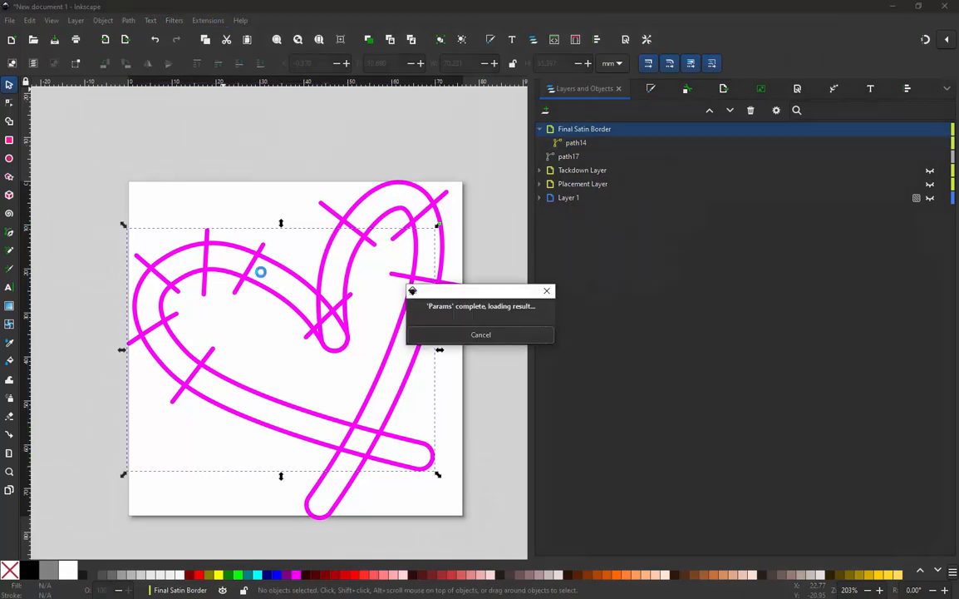
Step: Run the stitch simulation of the left loop's satin column to check its stitching direction
left_click(200, 22)
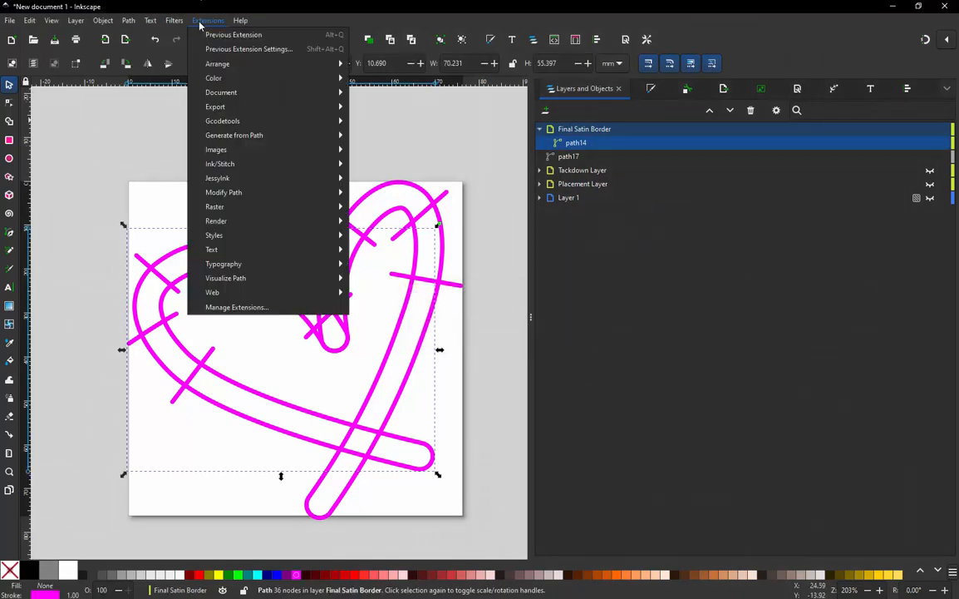
mouse_move(263, 165)
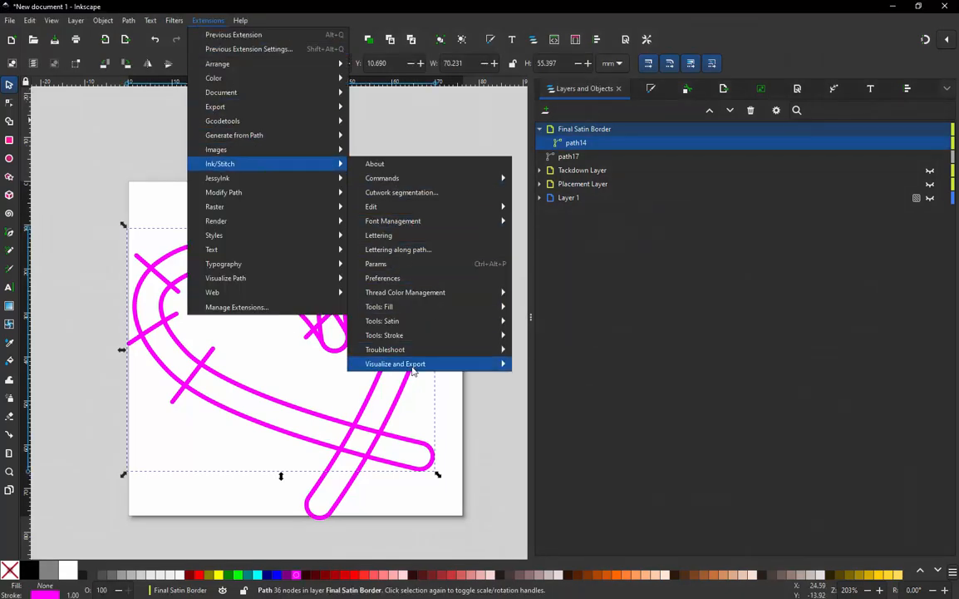
mouse_move(416, 366)
left_click(548, 408)
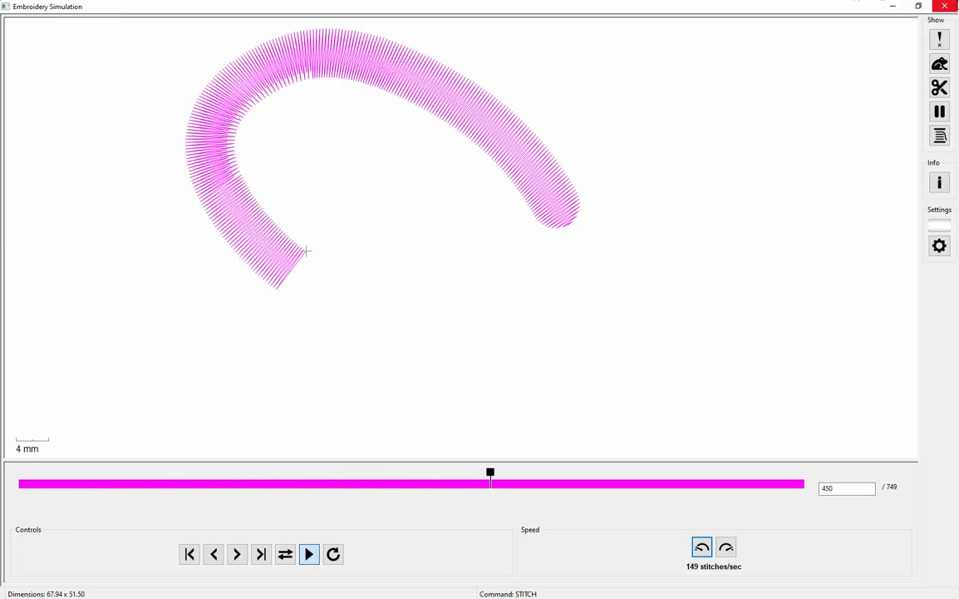
Step: Close the stitch simulation and move the right loop's path into the Final Satin Border layer, below the left loop's path
left_click(944, 6)
left_click(263, 179)
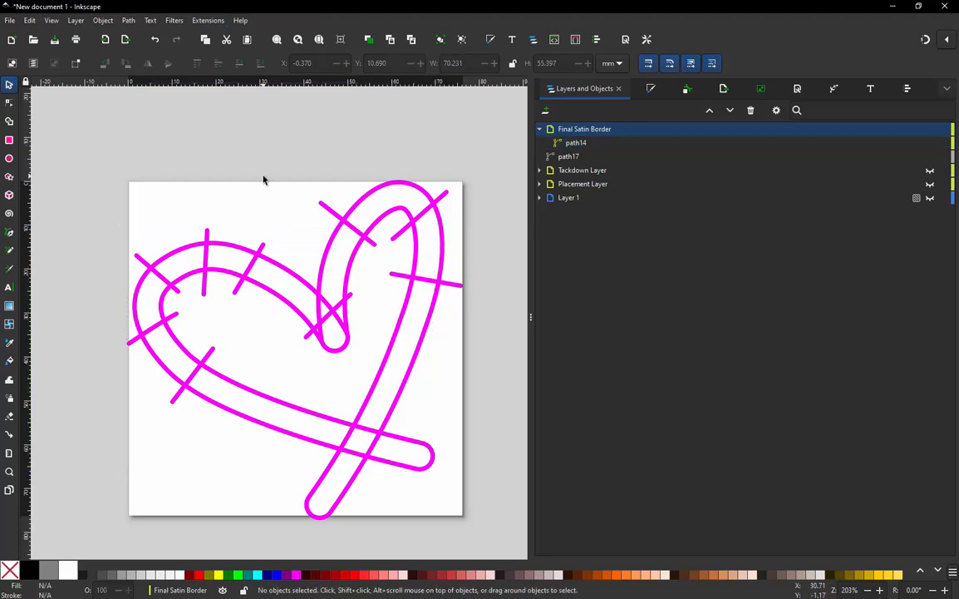
left_click(275, 301)
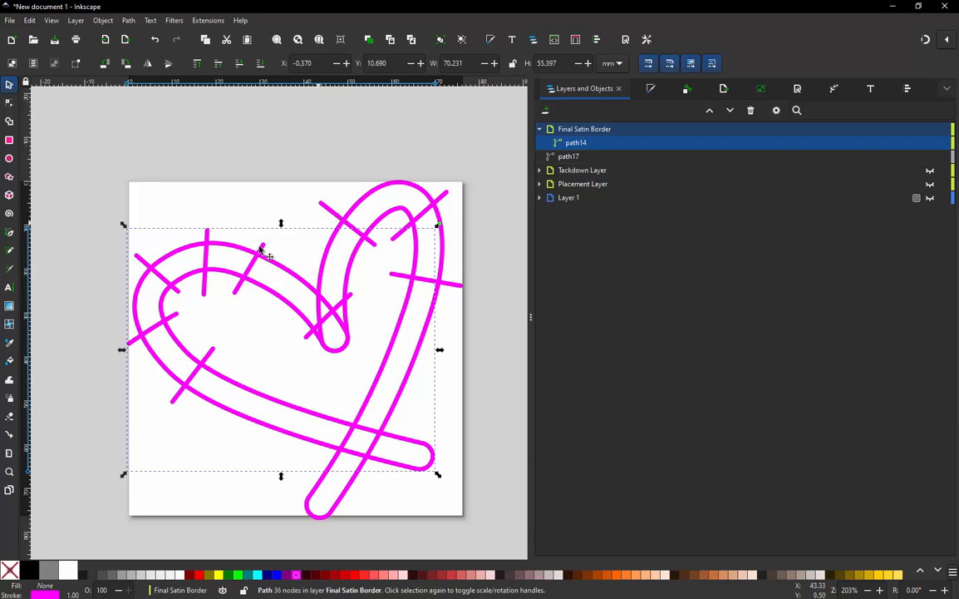
left_click_drag(253, 257, 222, 263)
key("ctrl+z")
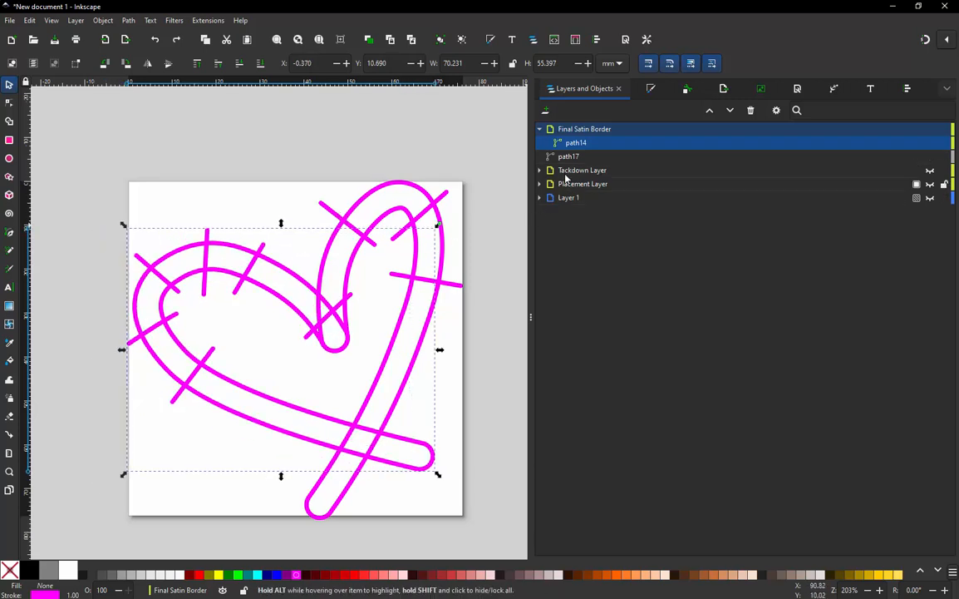
left_click(569, 157)
left_click_drag(577, 157, 582, 146)
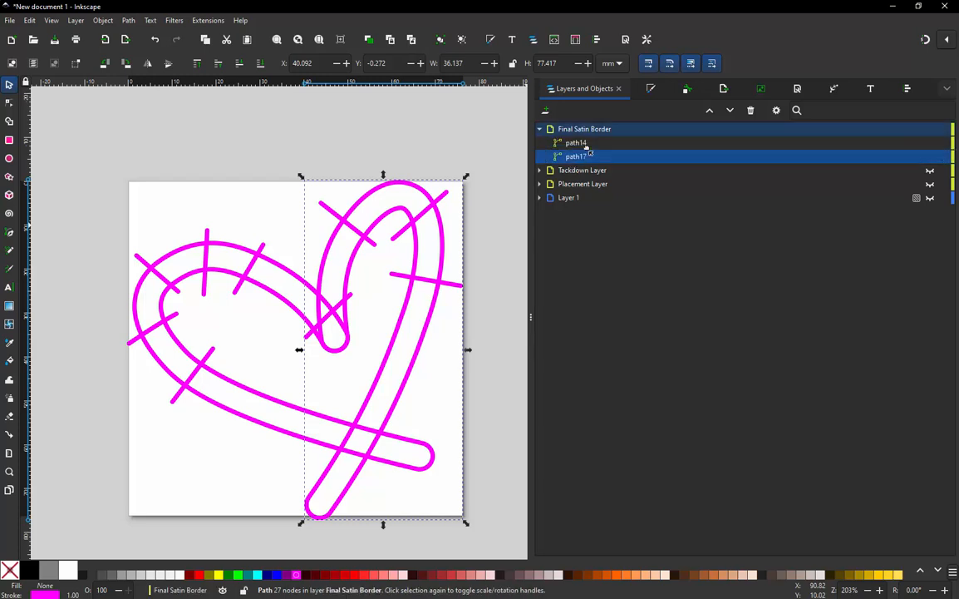
left_click(451, 167)
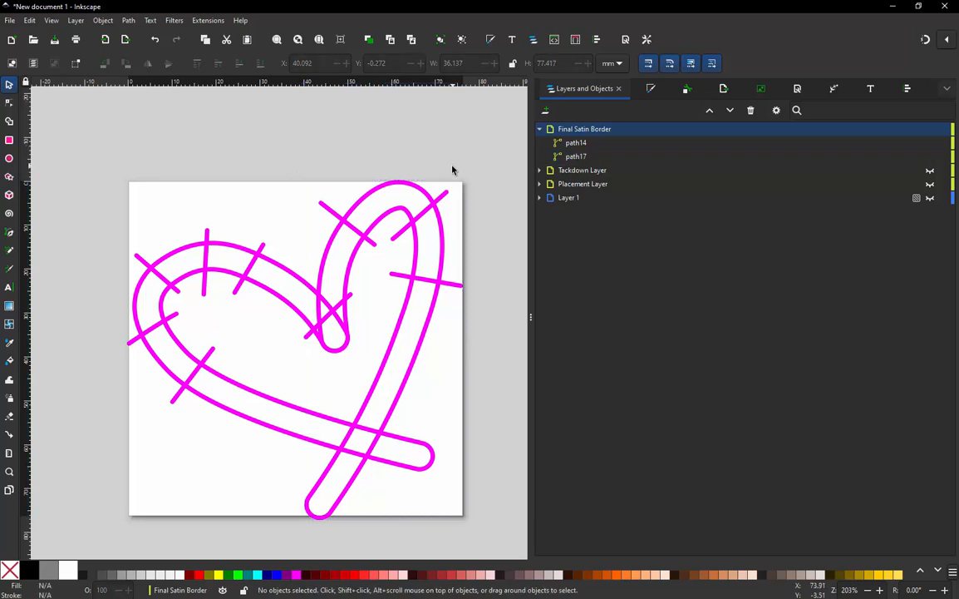
Step: Select the two loop paths in turn to check their stacking order in the Final Satin Border layer
left_click(432, 206)
left_click(458, 135)
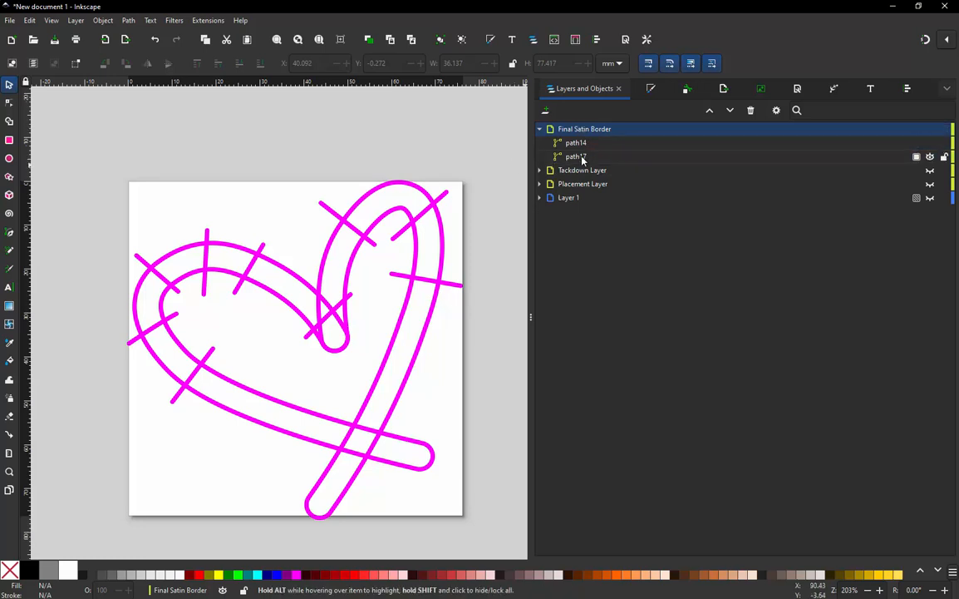
left_click(580, 157)
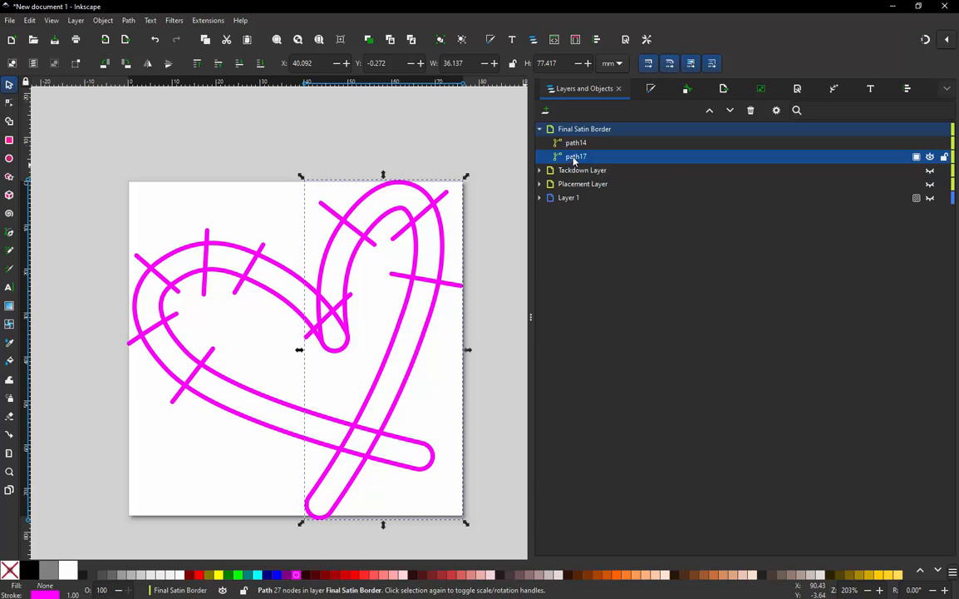
left_click(581, 144)
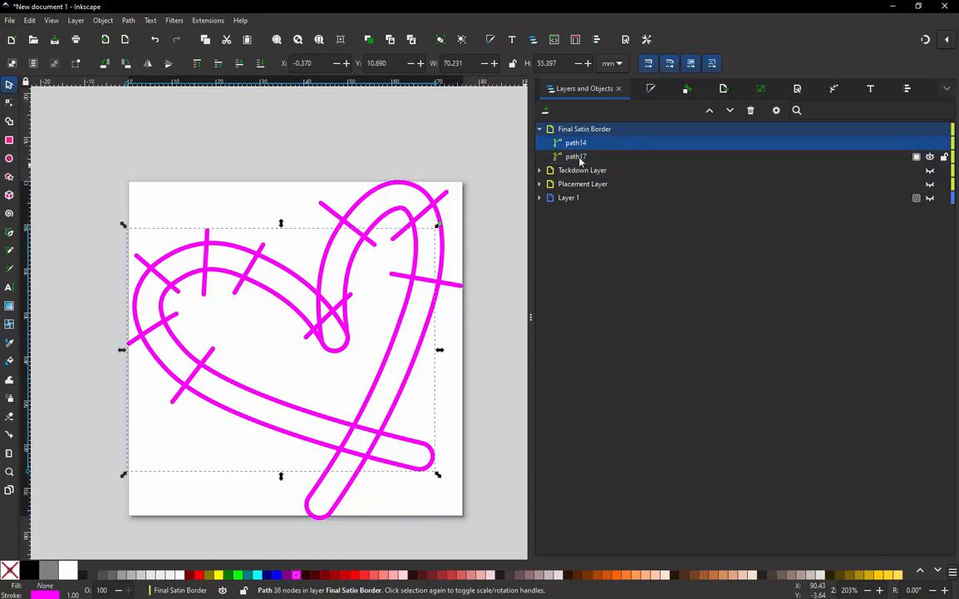
left_click(580, 158)
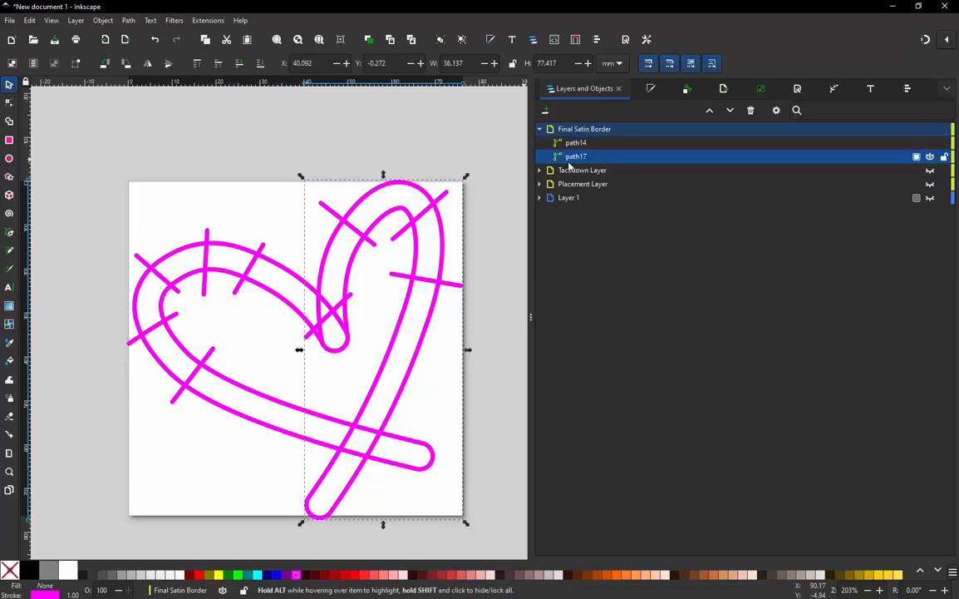
left_click(576, 144)
left_click(382, 145)
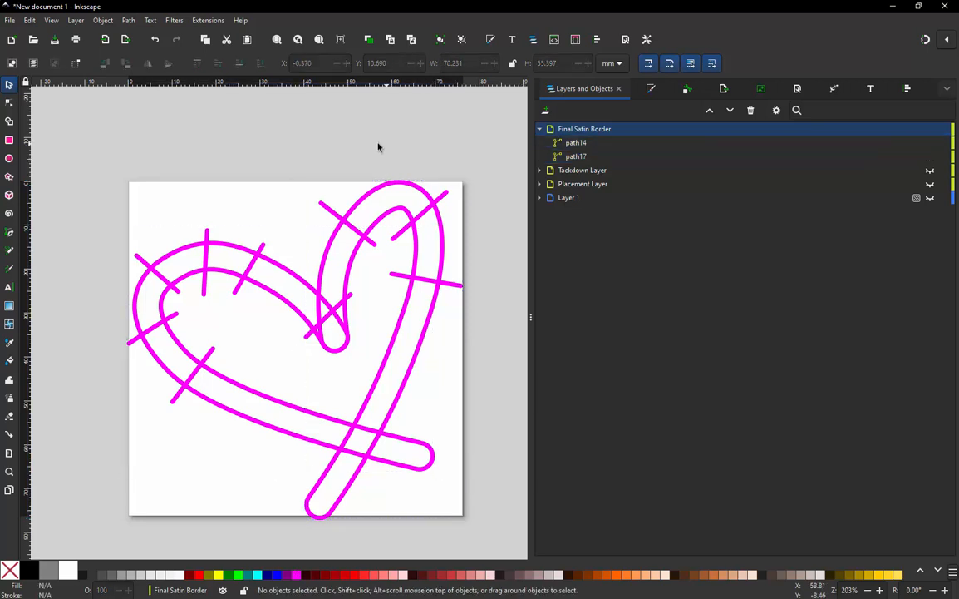
Step: Simulate both satin columns with Ink/Stitch and scrub through the stitches to check the stitch path across the loops
left_click(208, 20)
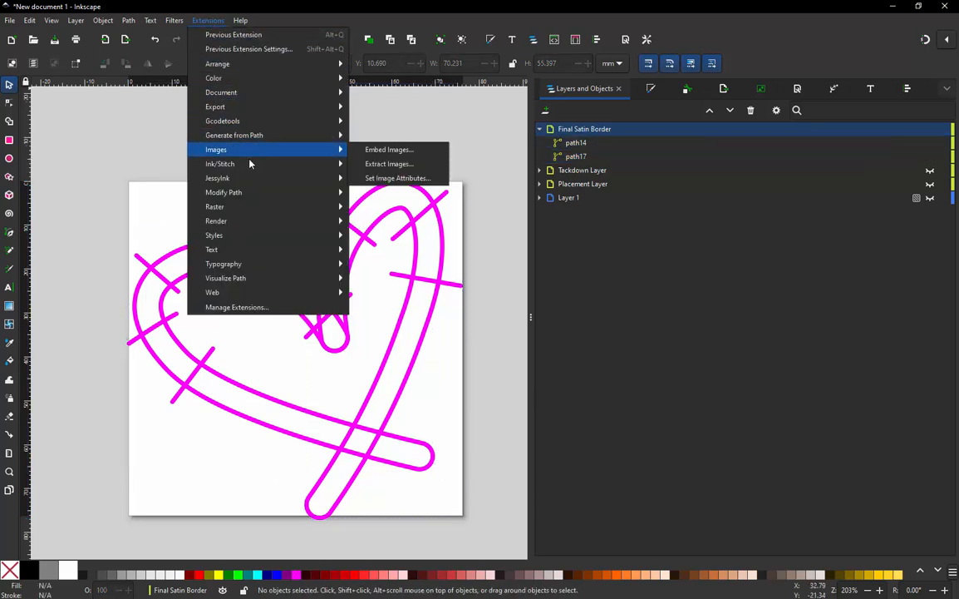
mouse_move(279, 165)
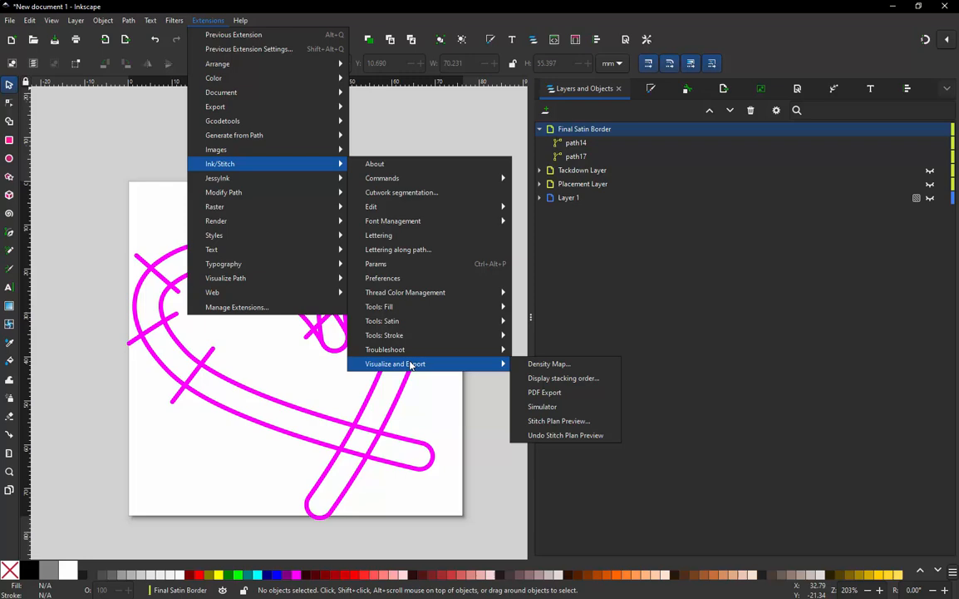
left_click(550, 407)
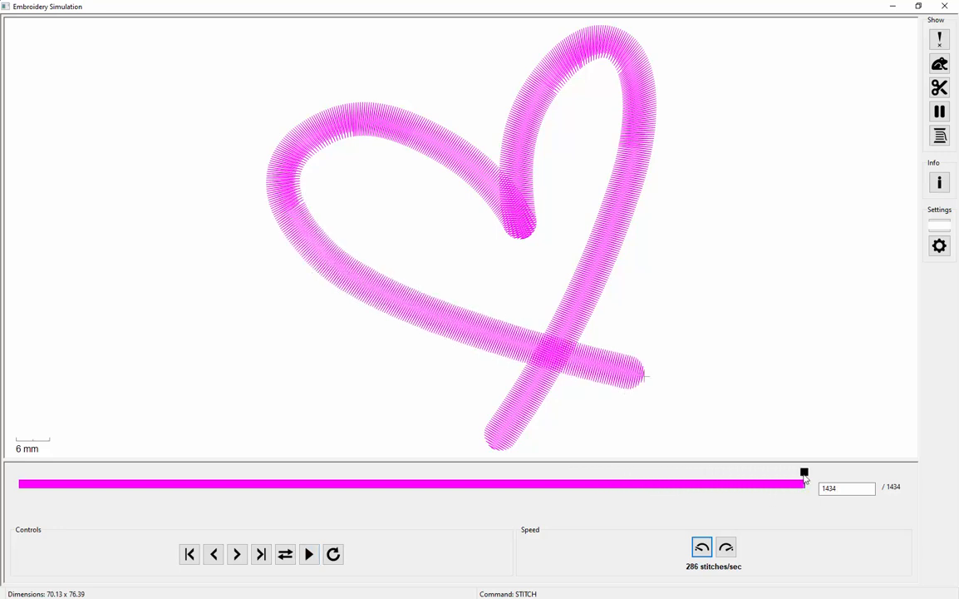
left_click(515, 483)
mouse_move(457, 474)
left_mouse_down()
mouse_move(388, 472)
mouse_move(562, 457)
mouse_move(865, 400)
left_mouse_up()
left_click(948, 7)
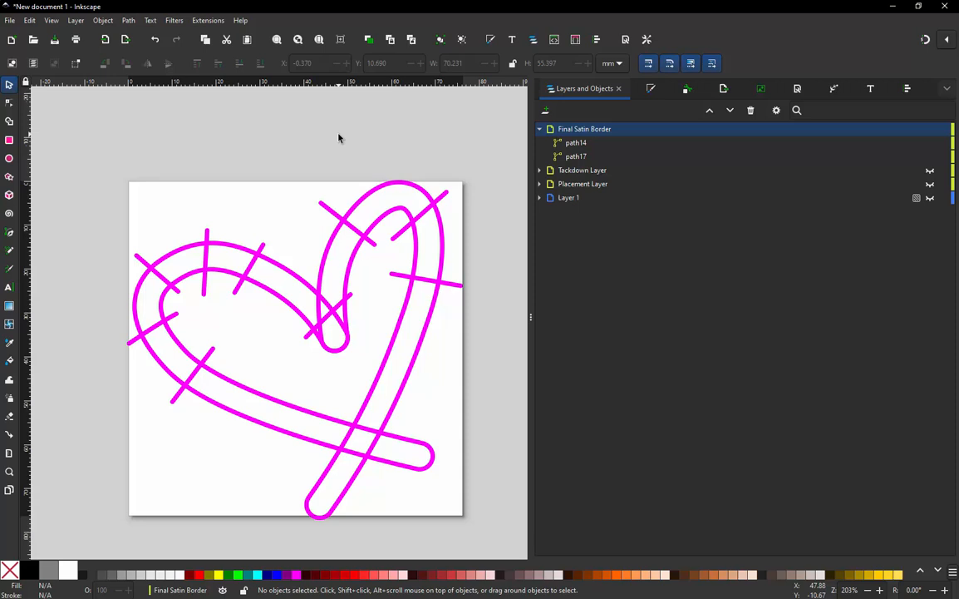
Step: Hide the Final Satin Border layer, collapse its contents and expand the Placement Layer
left_click(539, 129)
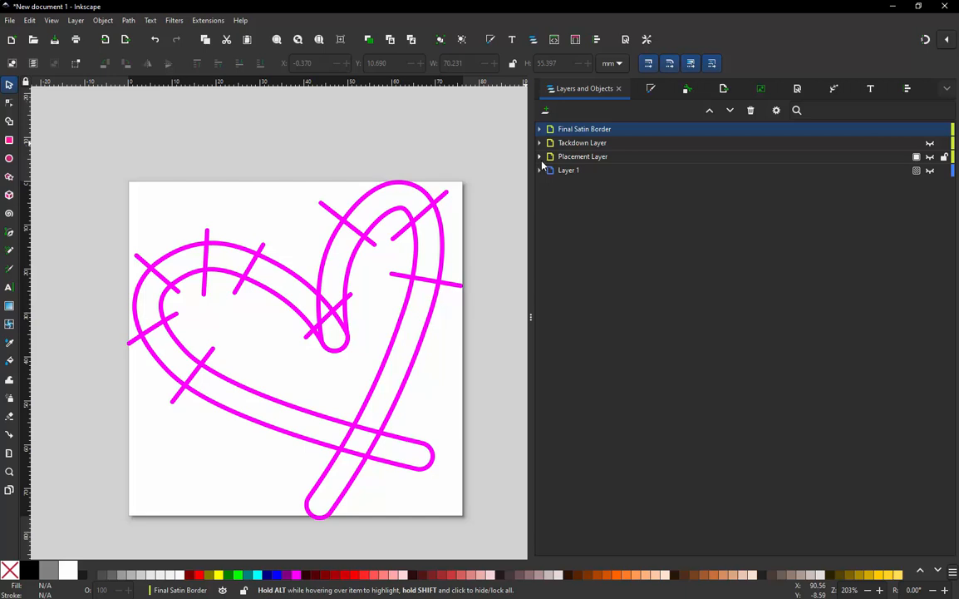
left_click(540, 158)
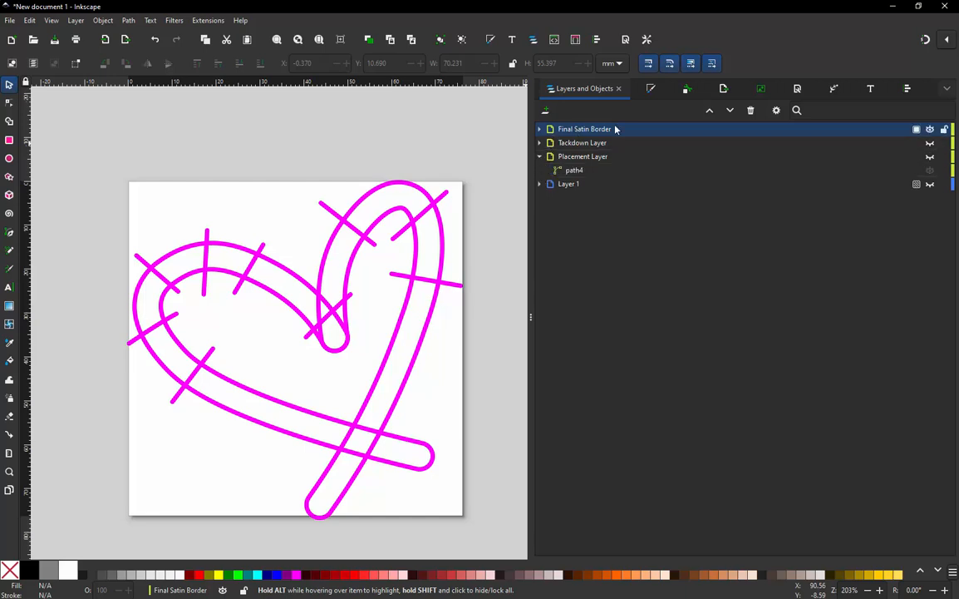
left_click(930, 129)
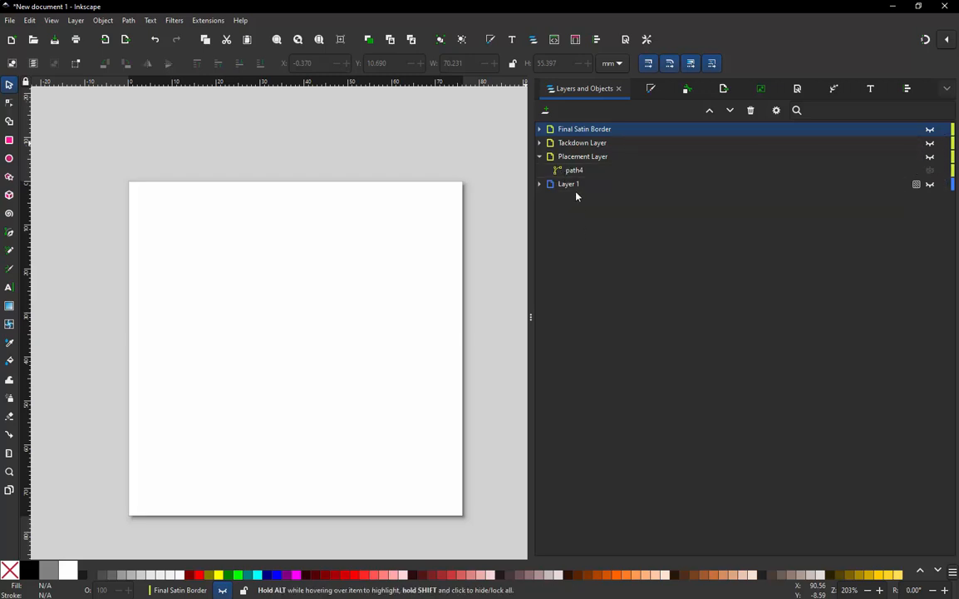
Step: Add a layer named Alternate Satin above the Final Satin Border layer
left_click(546, 113)
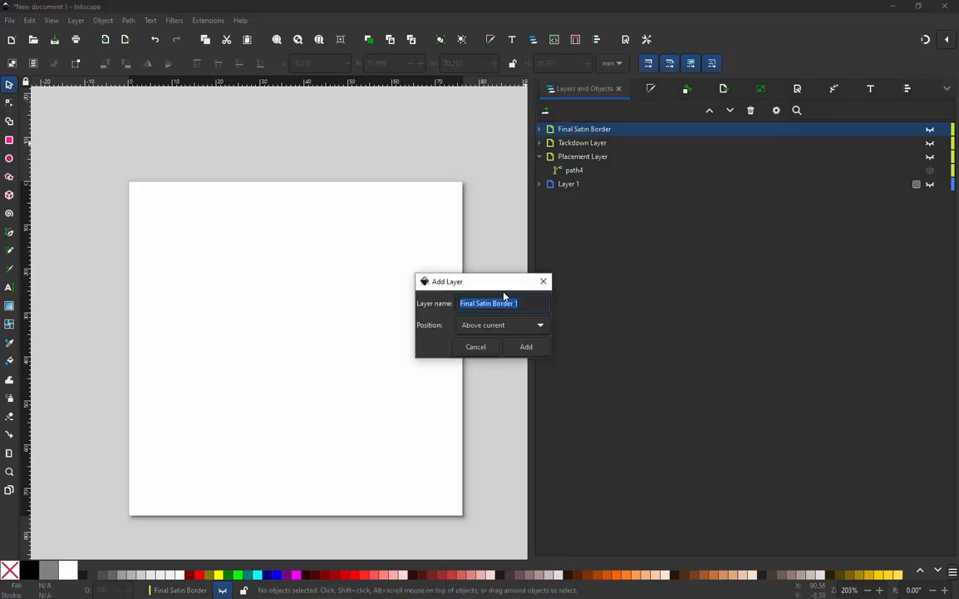
type("Alter")
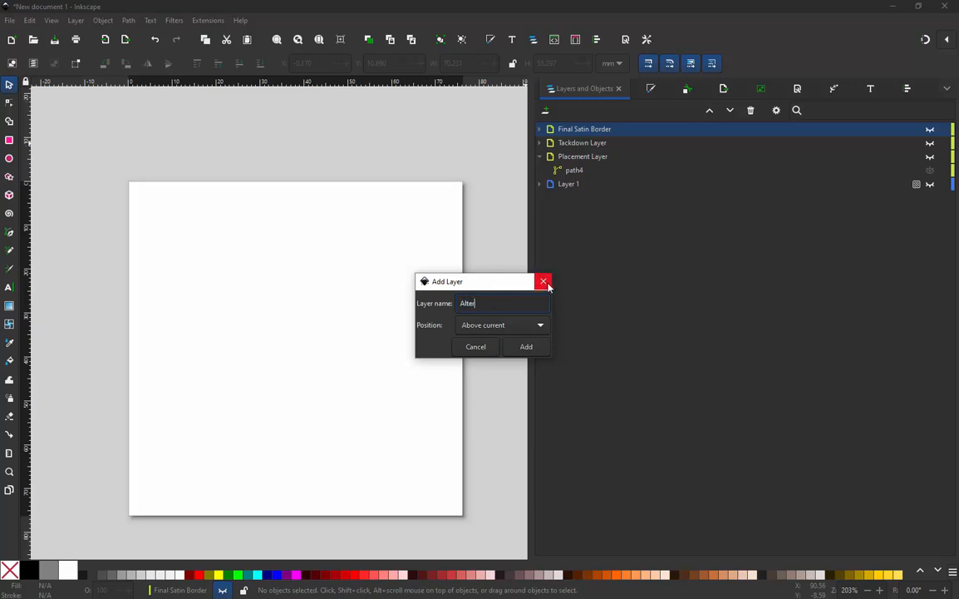
type("nate Satin")
left_click(537, 346)
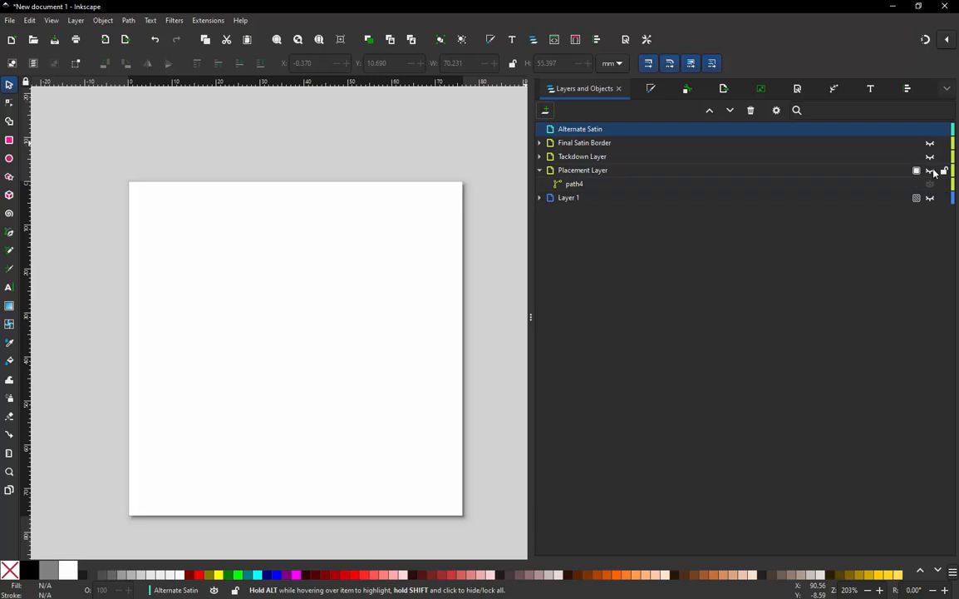
Step: Duplicate the Placement Layer's heart path into the Alternate Satin layer and leave the Placement Layer hidden and collapsed
left_click(930, 169)
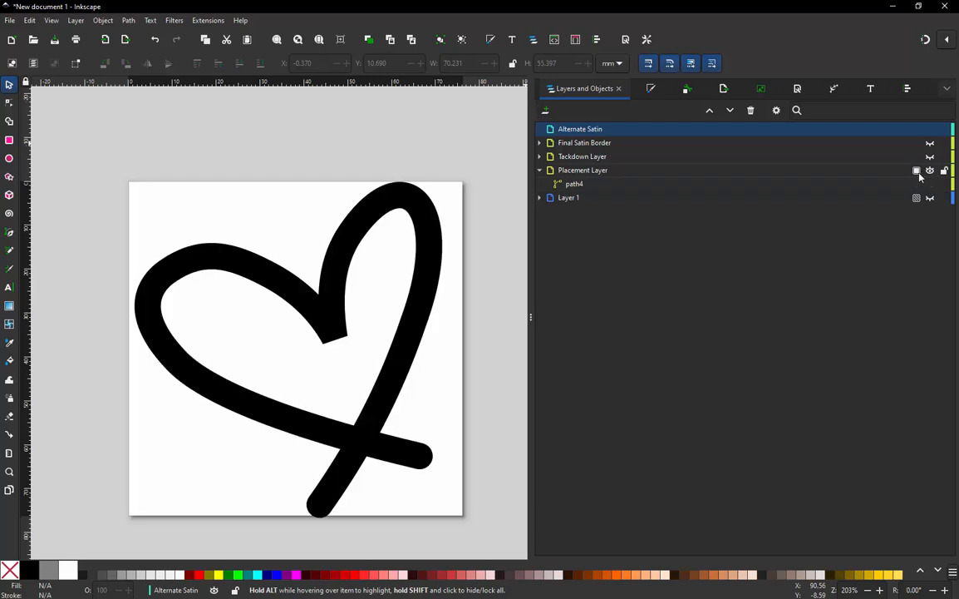
left_click(428, 262)
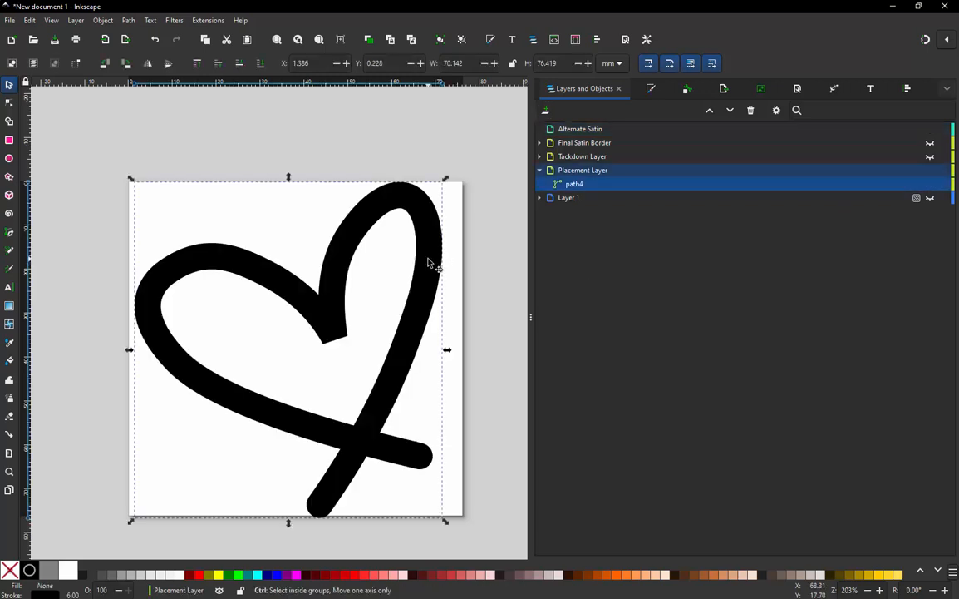
key("ctrl+d")
left_click_drag(577, 190, 586, 130)
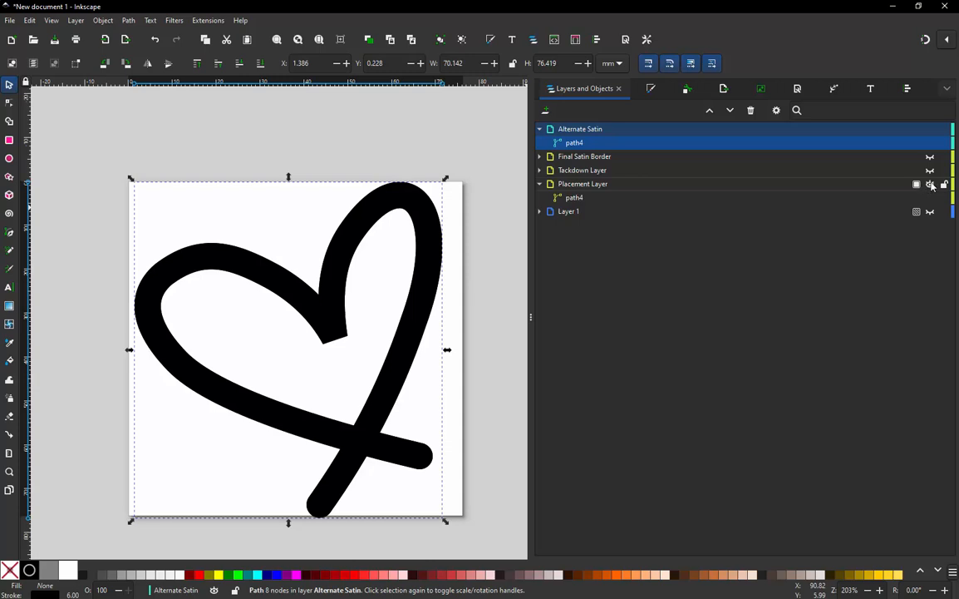
left_click(540, 184)
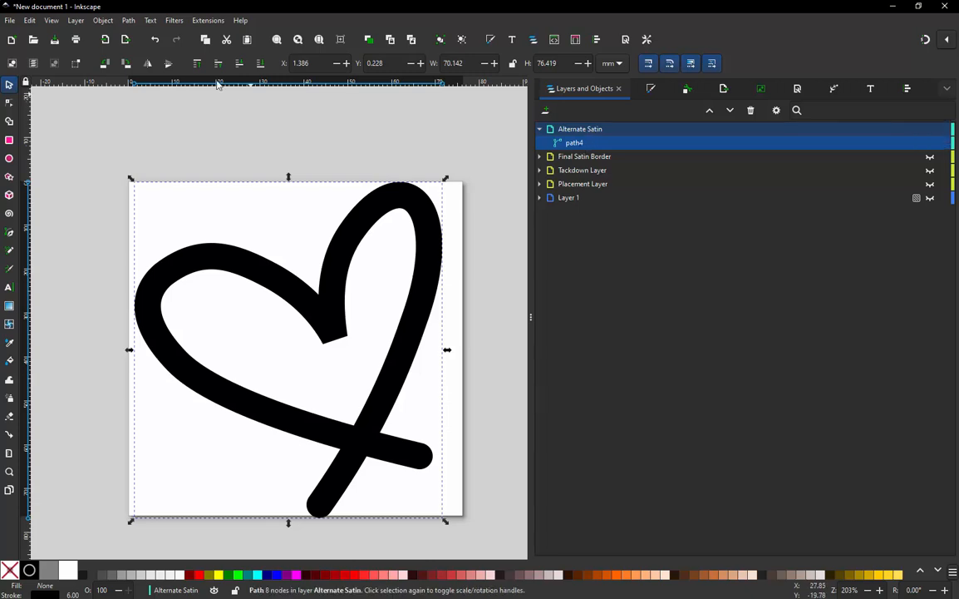
Step: Switch the canvas display mode to Outline and deselect the heart path
left_click(52, 20)
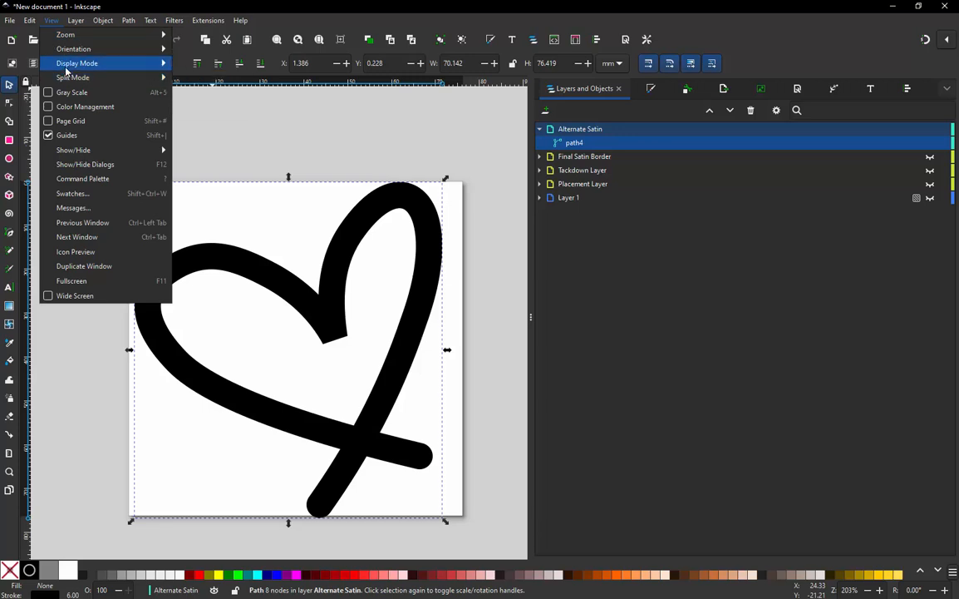
mouse_move(63, 65)
left_click(179, 76)
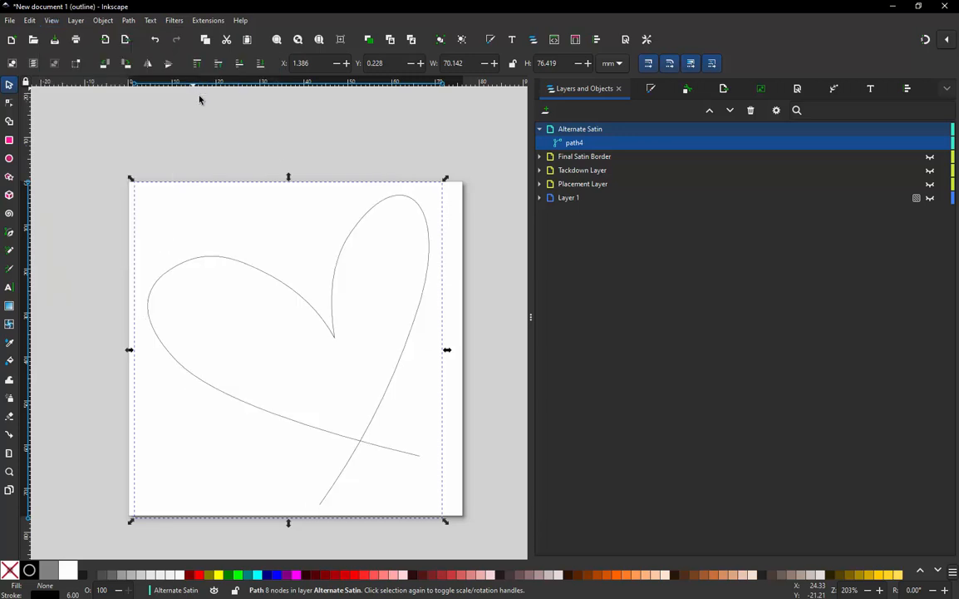
left_click(228, 140)
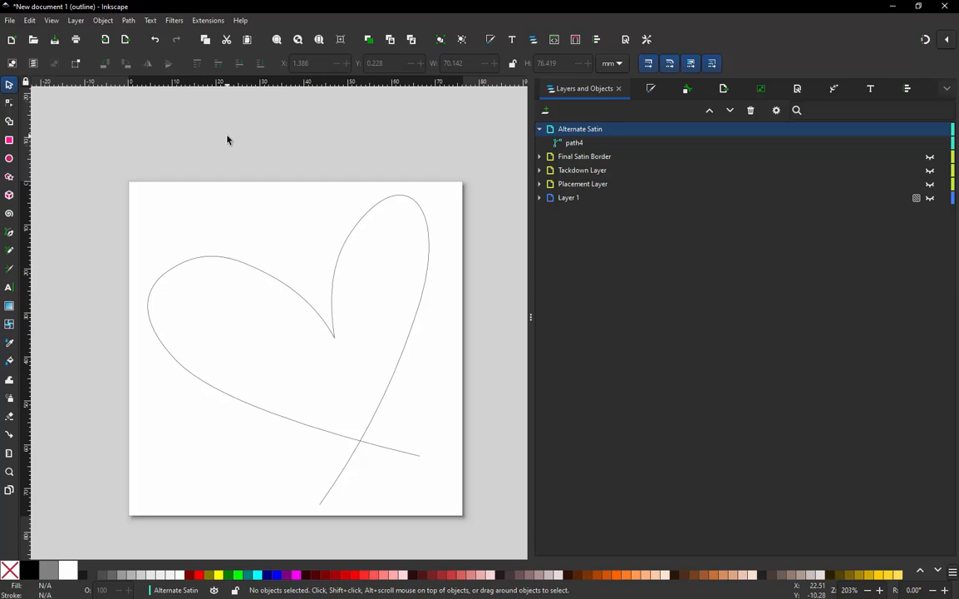
Step: Break the heart path at the inner point node where the two loops meet and break it apart into separate paths
left_click(317, 308)
key("n")
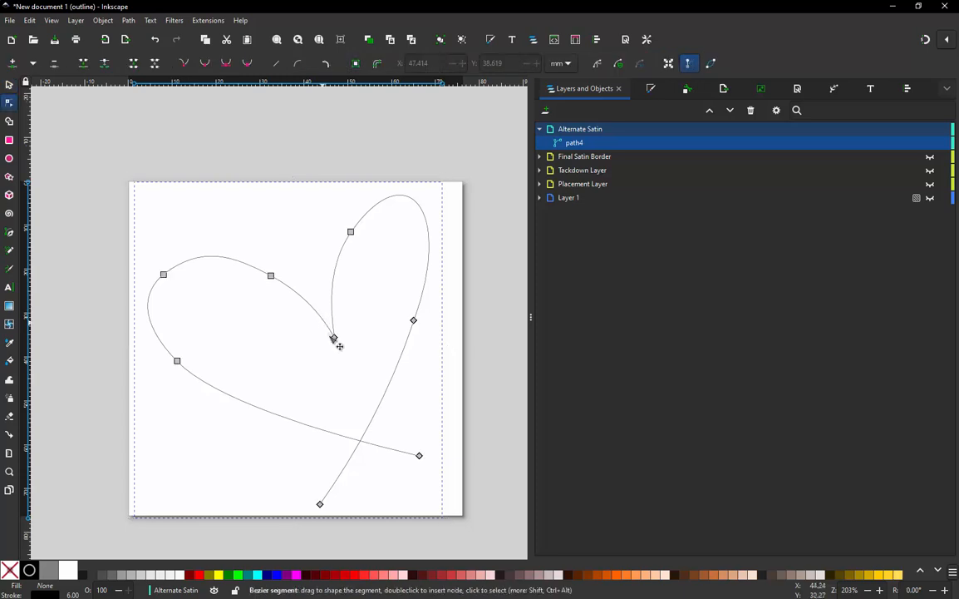
left_click(334, 337)
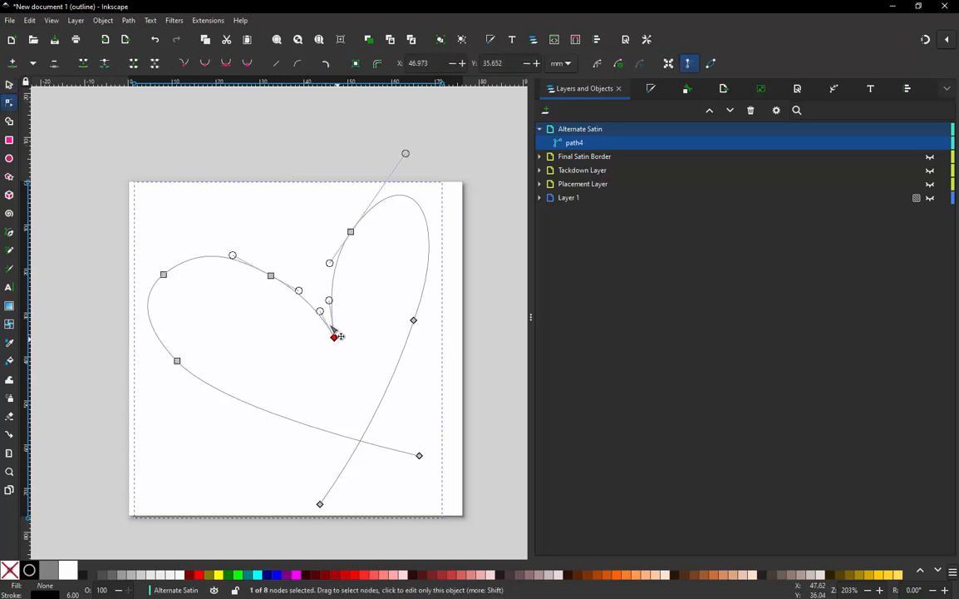
left_click(104, 64)
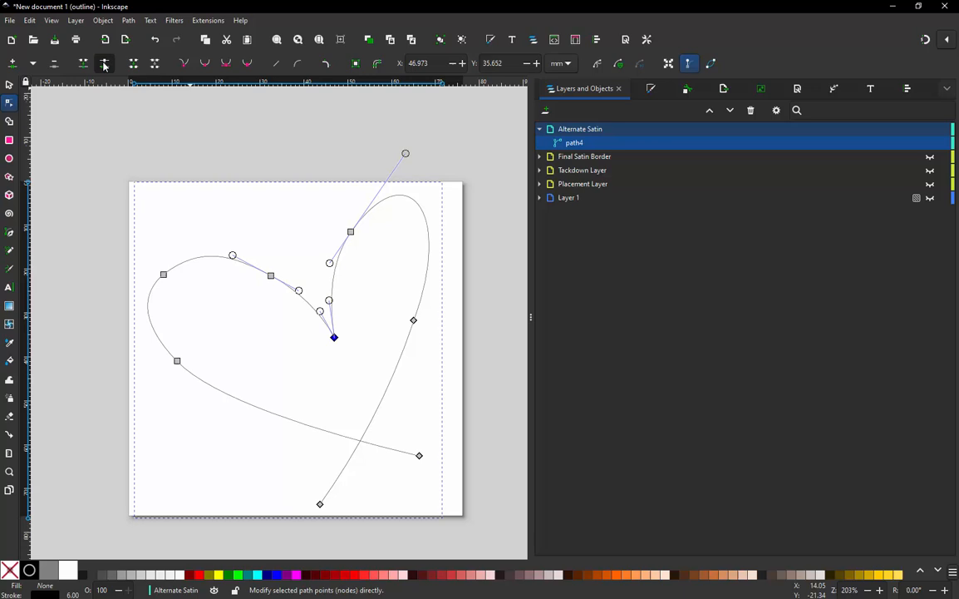
left_click(129, 21)
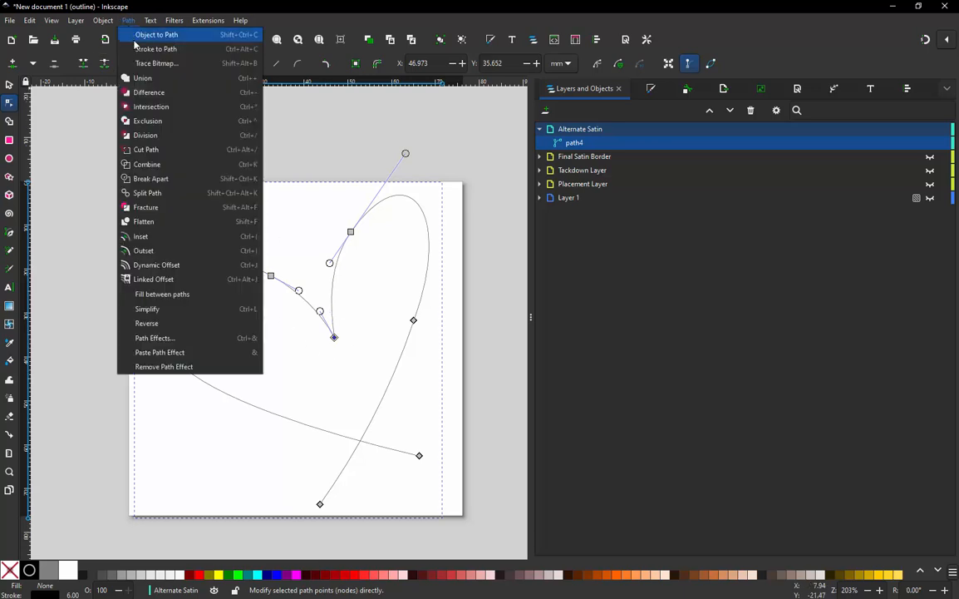
left_click(154, 180)
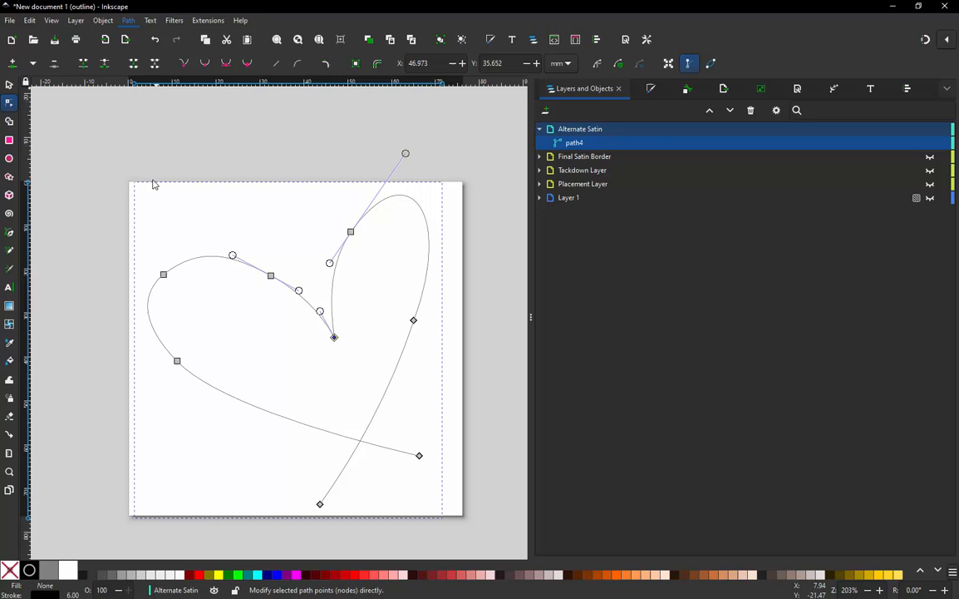
left_click(103, 173)
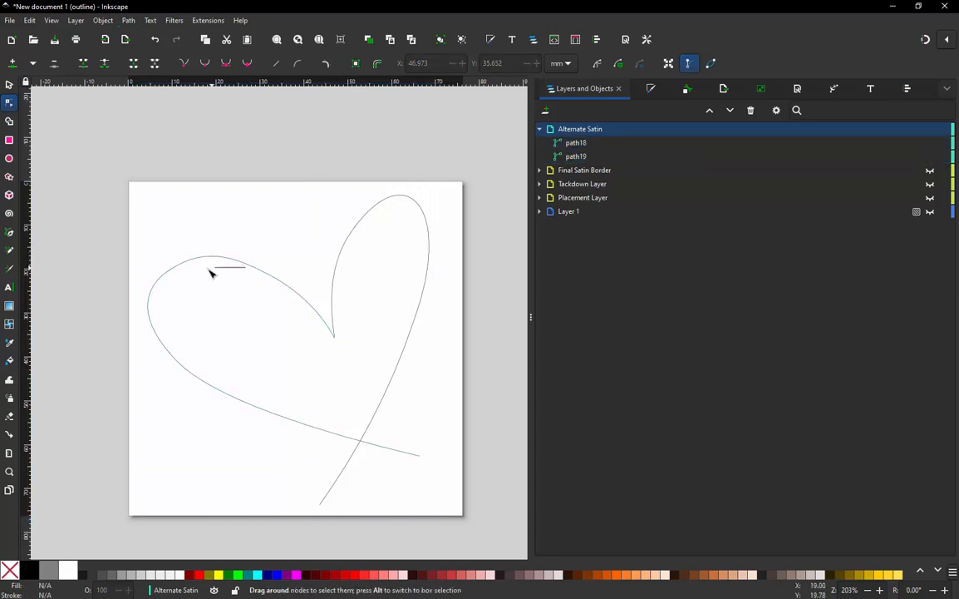
Step: Select the left loop to check that it is separate from the right one, and clear the selection
left_click(243, 266)
left_click_drag(242, 265, 195, 256)
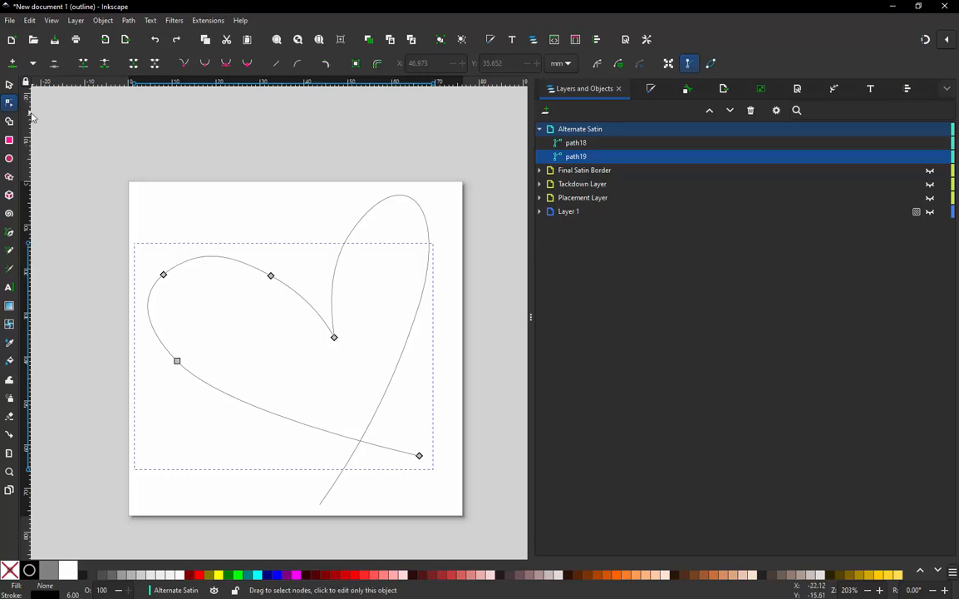
left_click(9, 84)
left_click(212, 164)
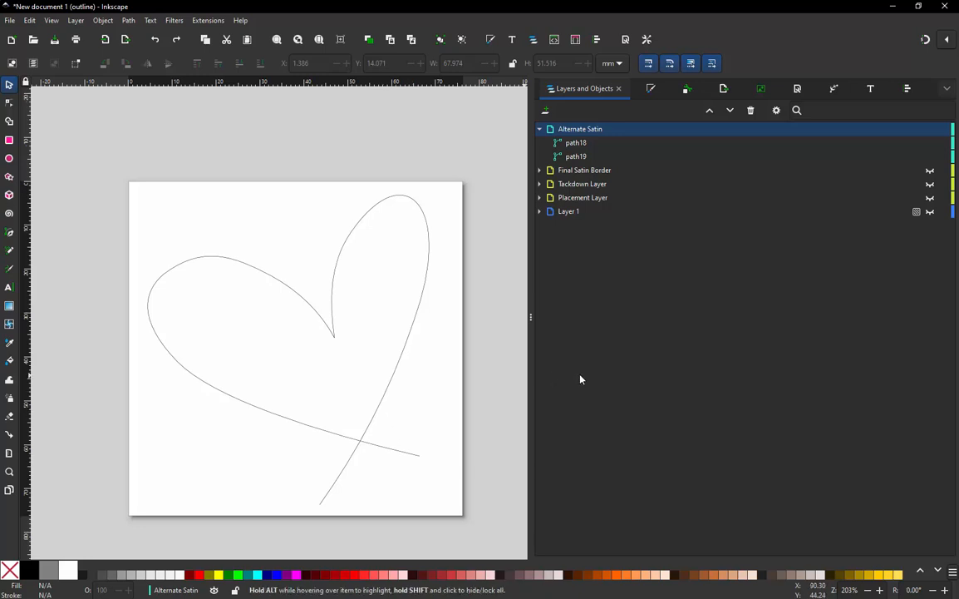
Step: Convert the strokes of both Alternate Satin heart loops to paths and clear the selection
left_click(566, 143)
left_click(577, 157)
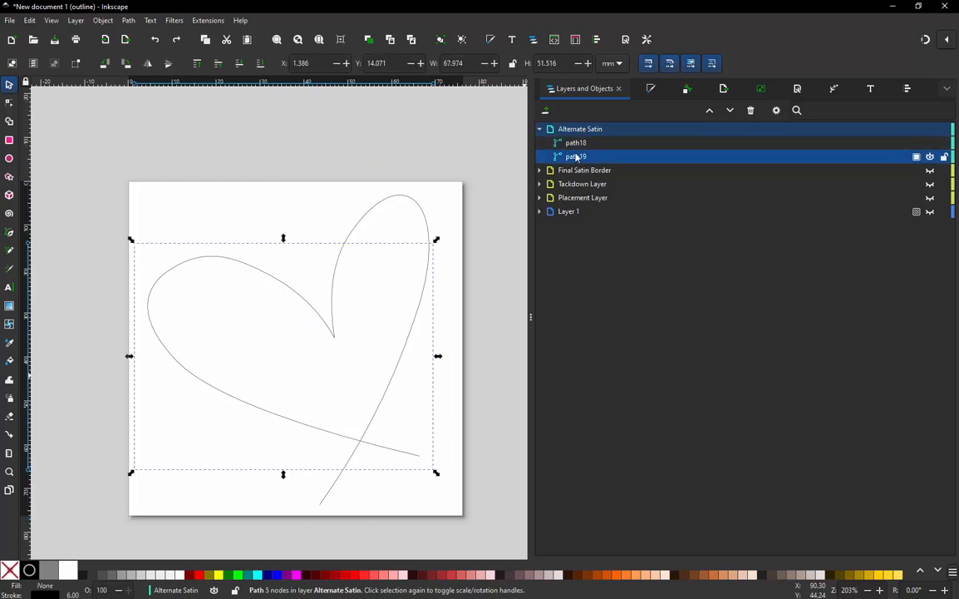
left_click(574, 143, "shift")
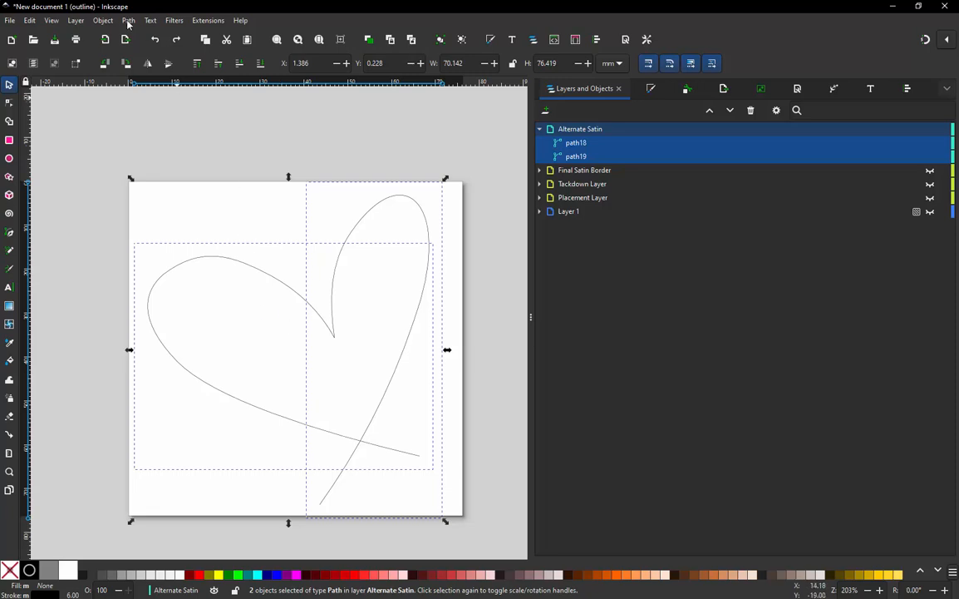
left_click(128, 20)
left_click(142, 48)
left_click(427, 263)
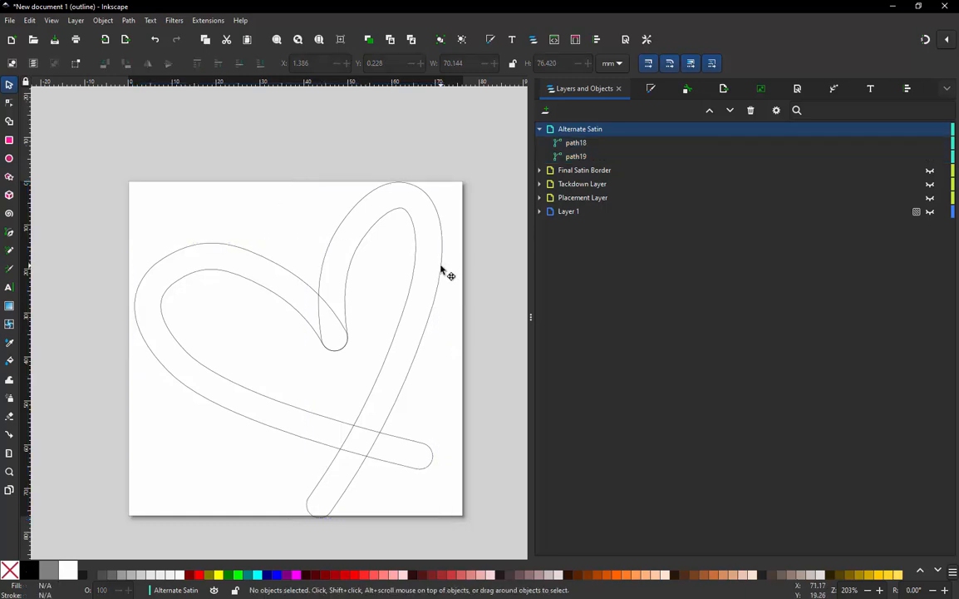
Step: Check that the two loop outlines are separate objects, moving the right one aside and undoing that move
left_click(443, 271)
left_click_drag(443, 271, 499, 261)
key("ctrl+z")
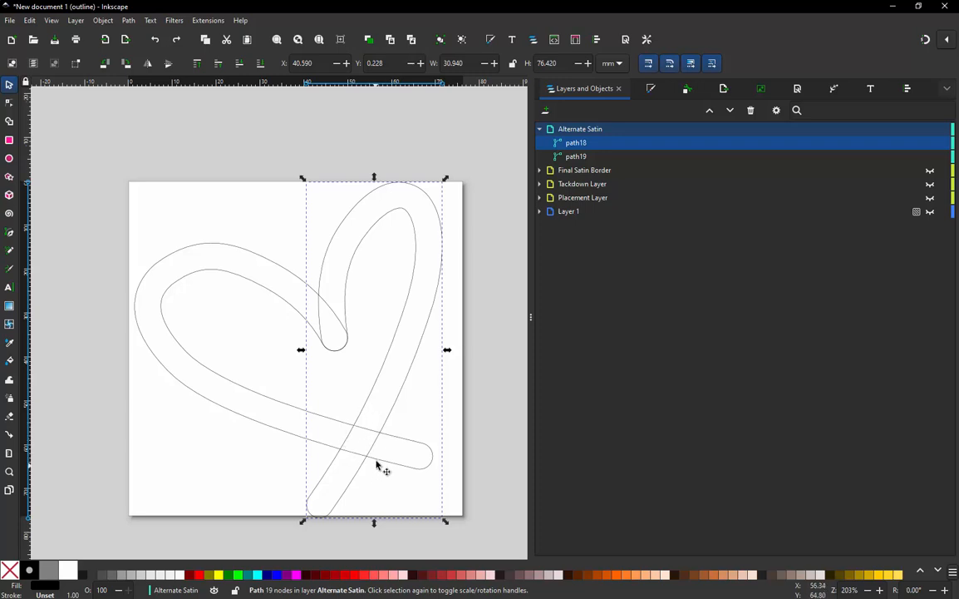
left_click(272, 472)
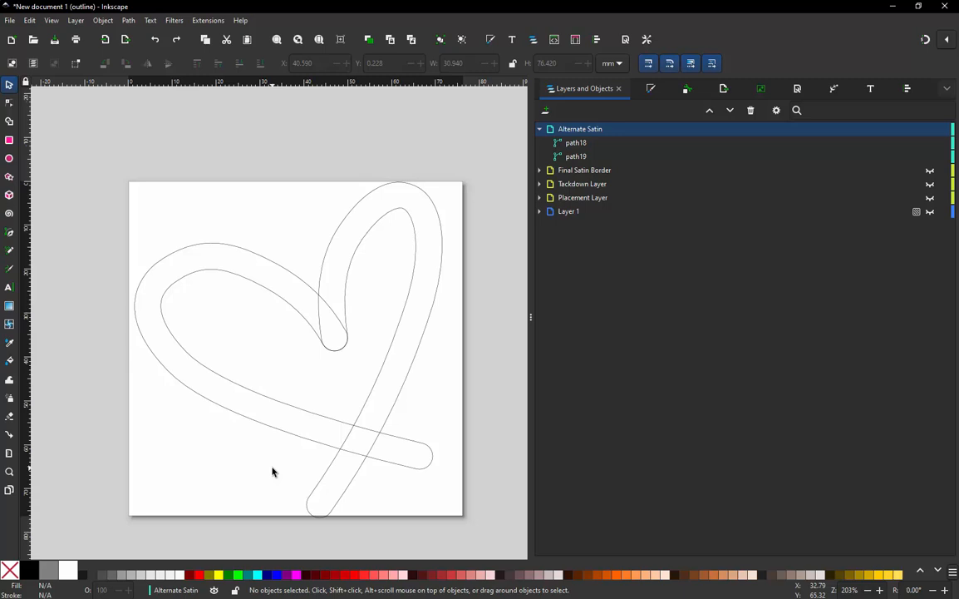
left_click(393, 468)
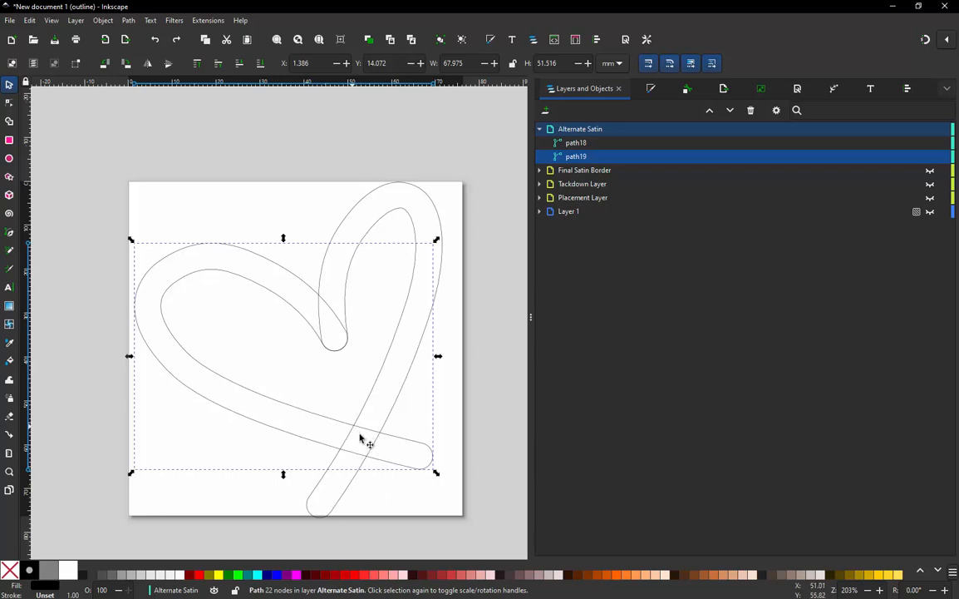
left_click(380, 504)
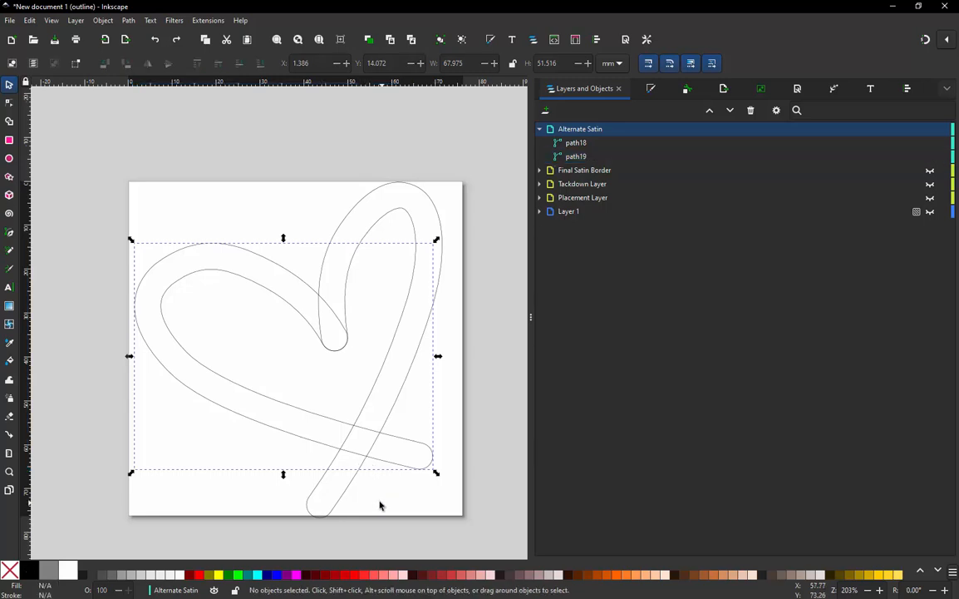
Step: Raise the left loop outline above the right one in the Alternate Satin layer and duplicate it
left_click(269, 405)
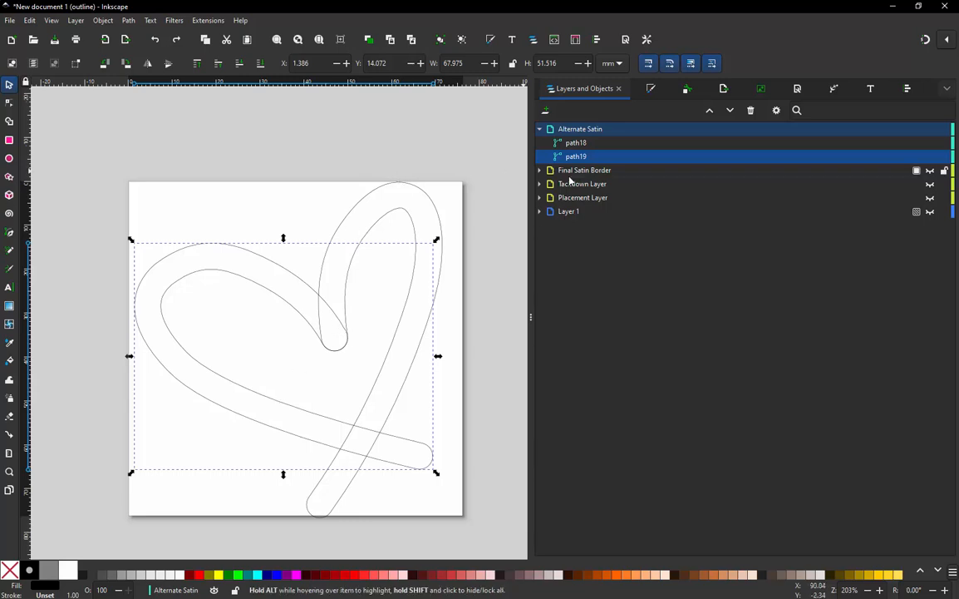
left_click_drag(586, 143, 586, 140)
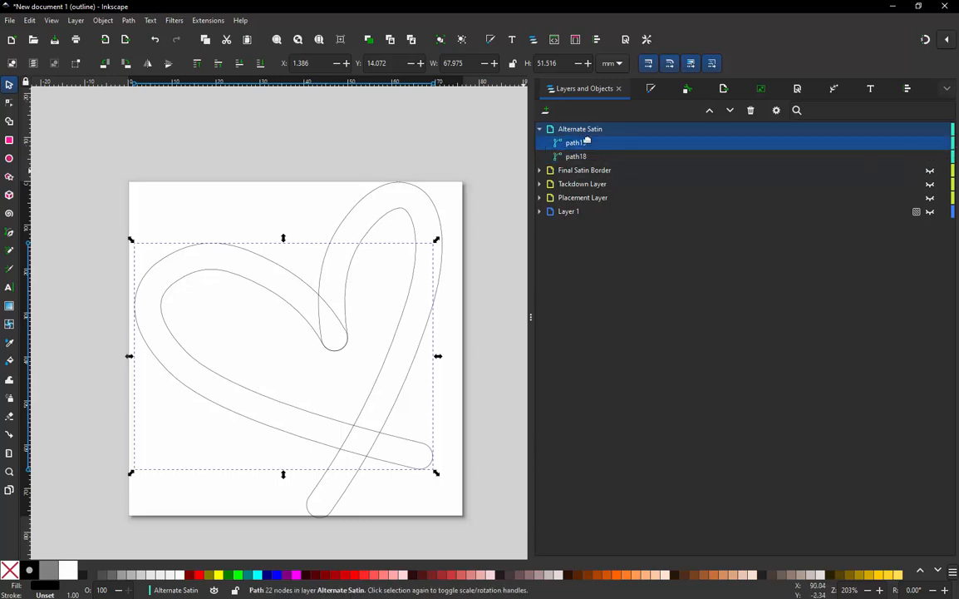
left_click(577, 156)
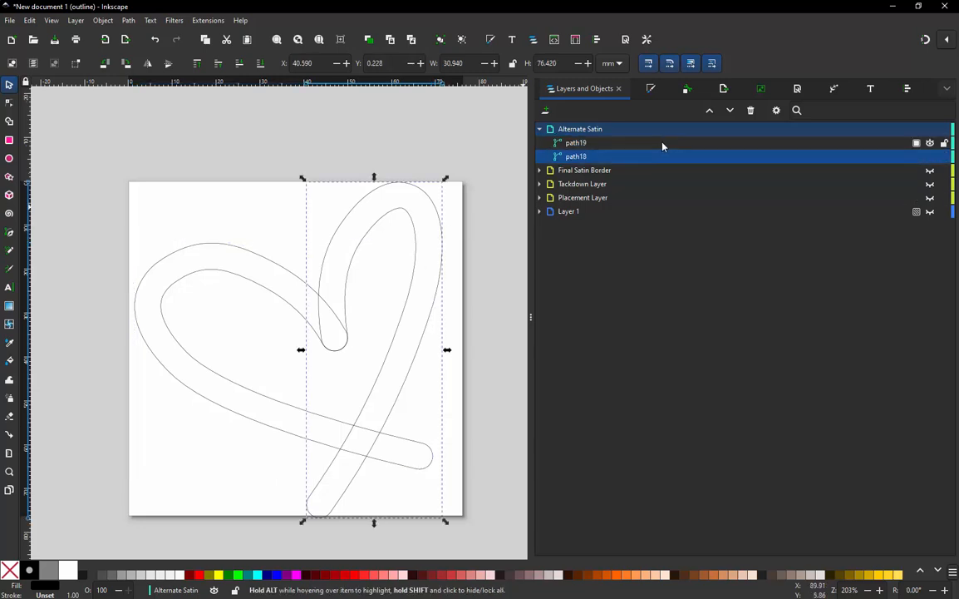
left_click(579, 146)
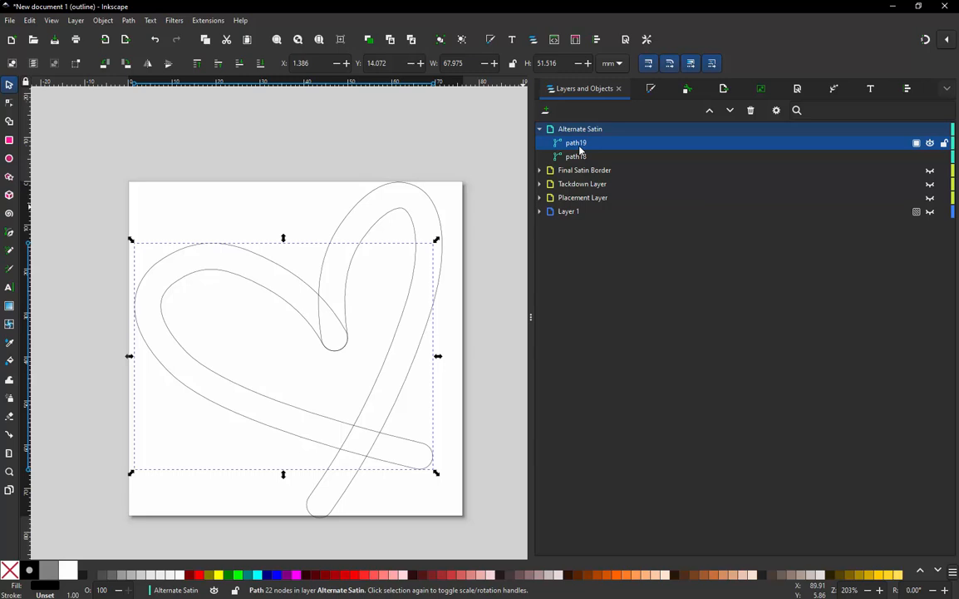
key("ctrl+d")
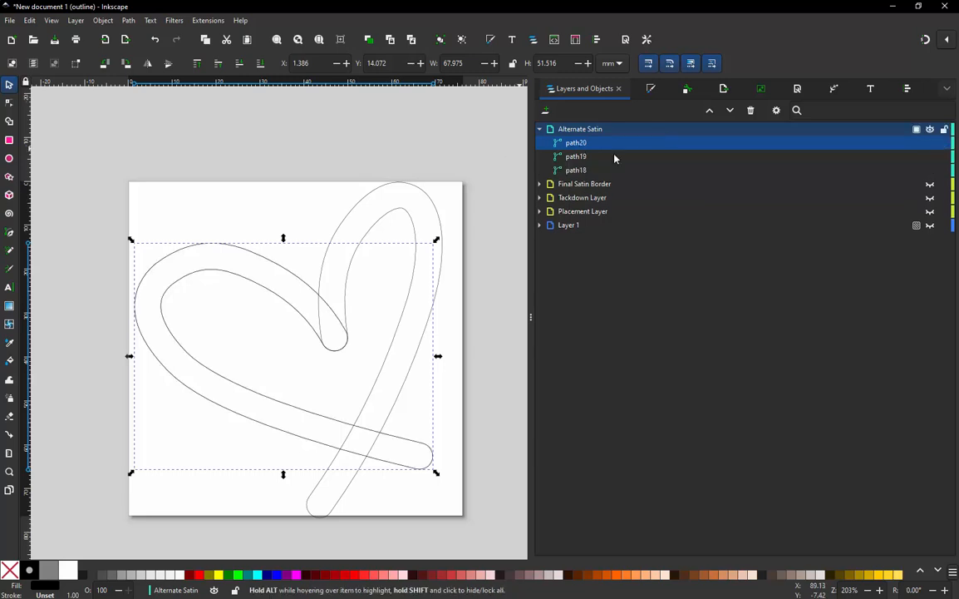
Step: Try subtracting the duplicated left loop from the right loop with Difference, and undo the subtraction and the test moves
left_click(433, 204, "shift")
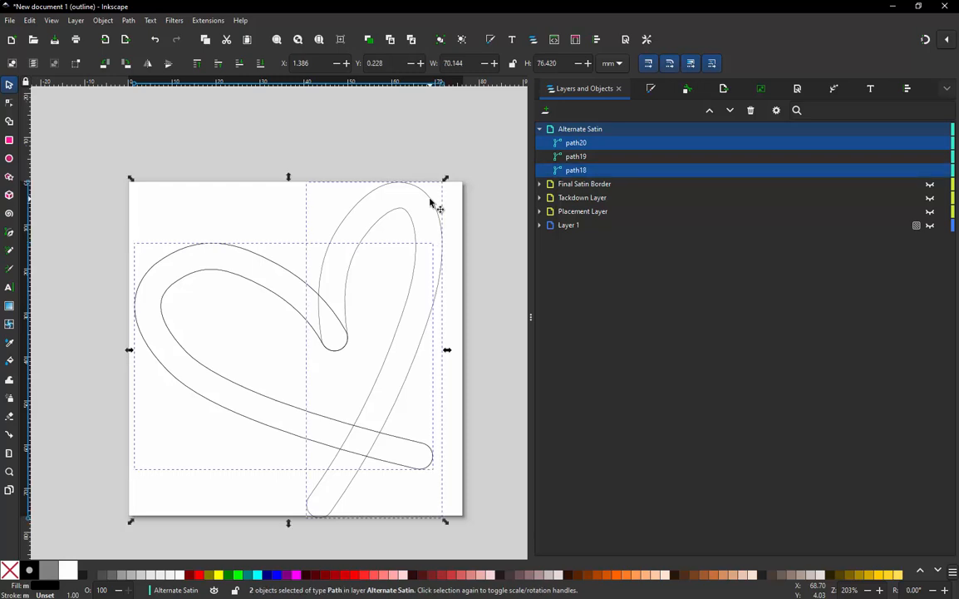
left_click(128, 21)
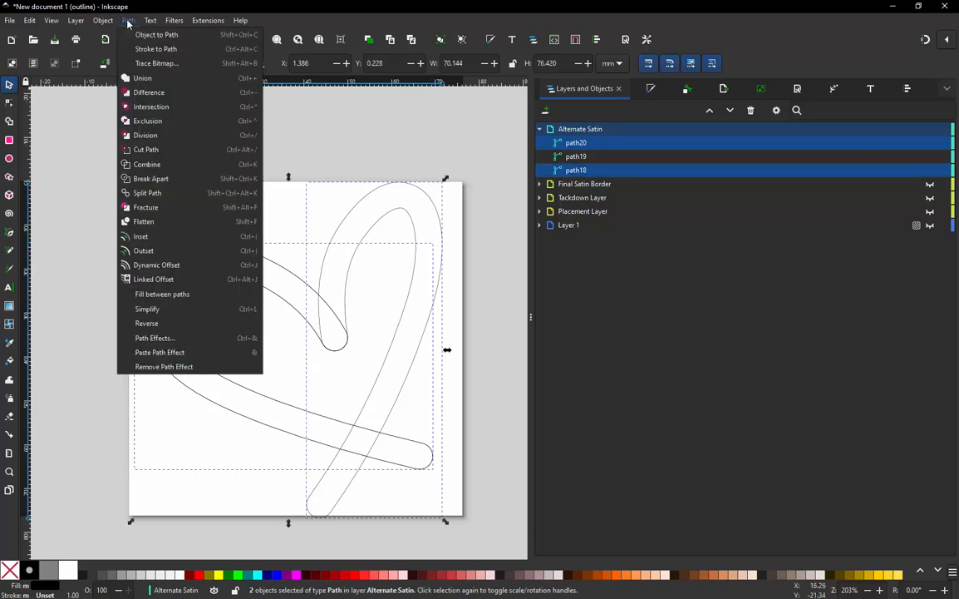
left_click(150, 92)
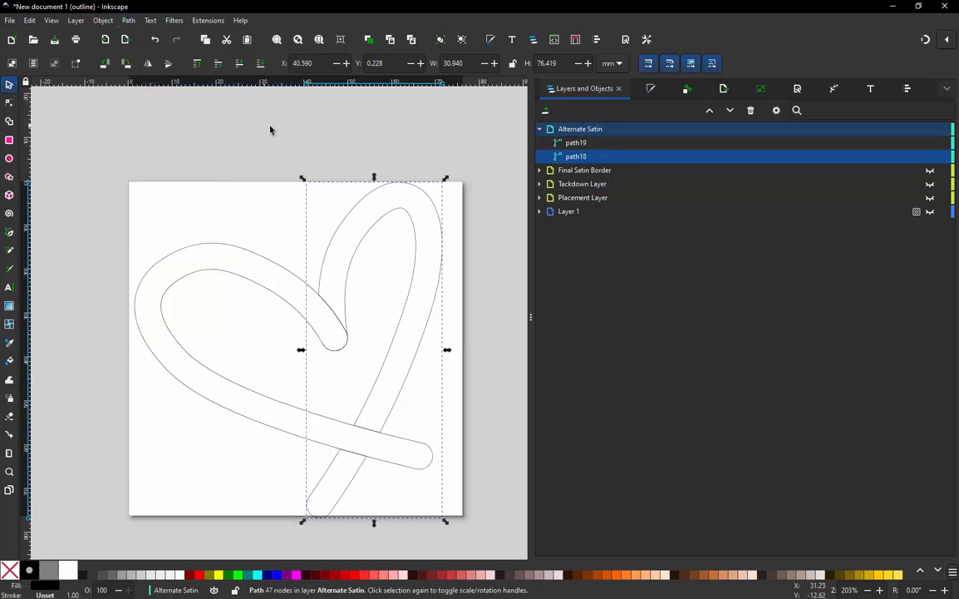
left_click(389, 203)
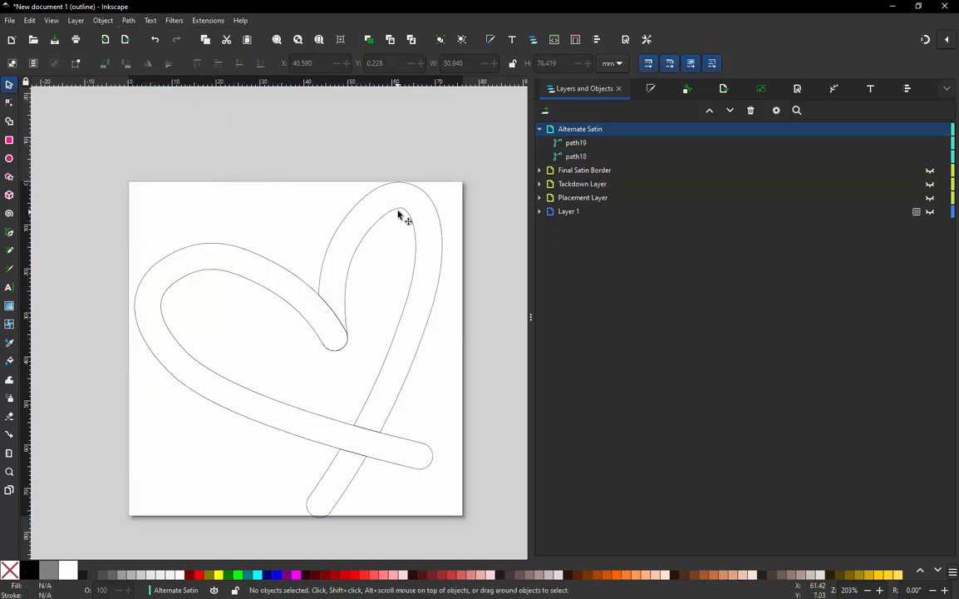
left_click_drag(399, 216, 420, 198)
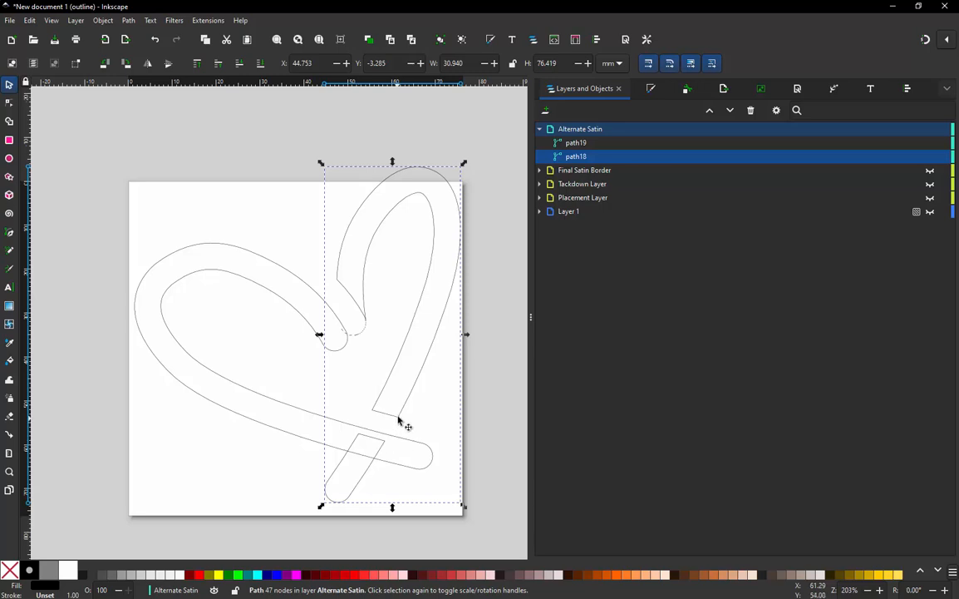
key("ctrl+z")
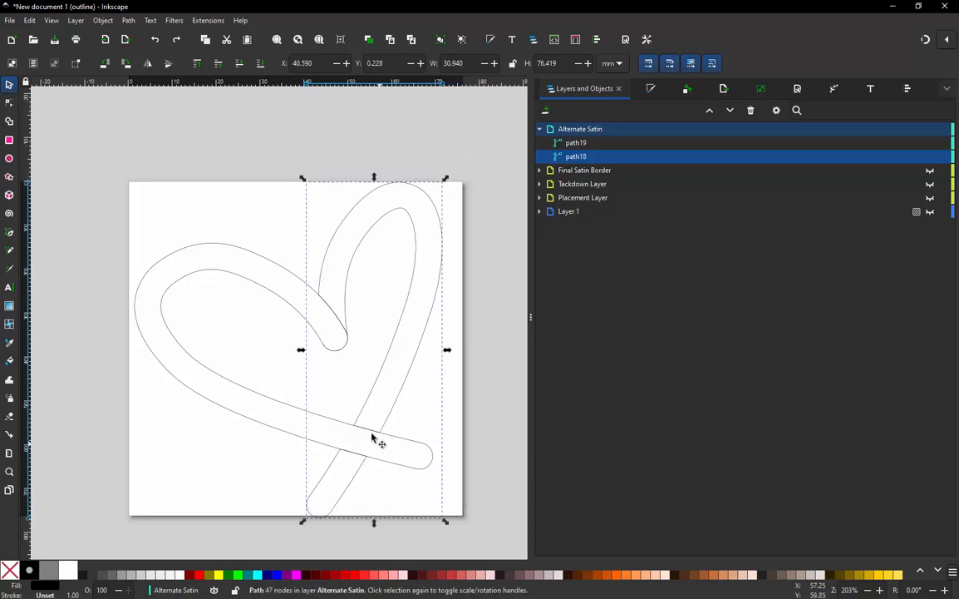
key("ctrl+z")
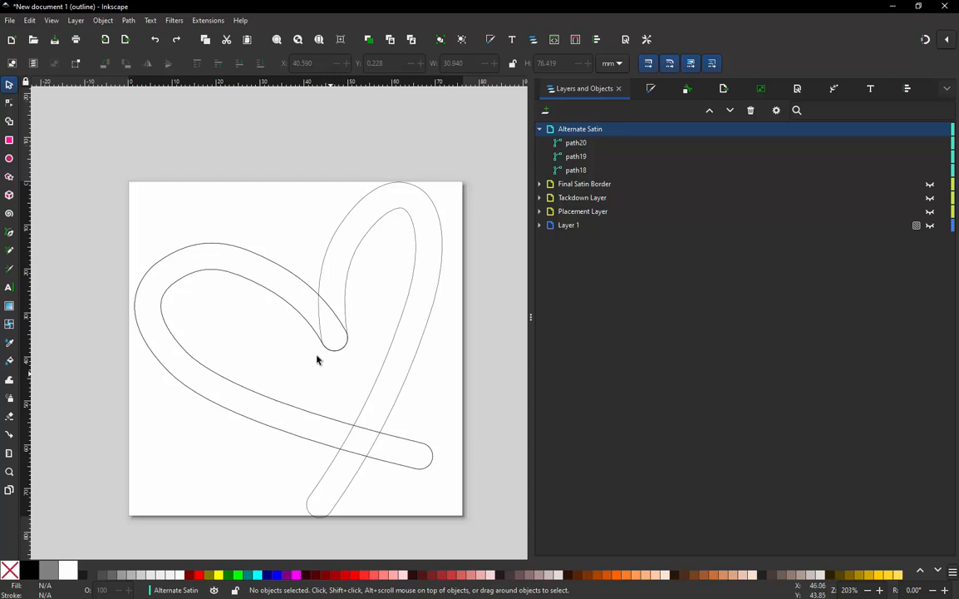
left_click_drag(300, 320, 246, 325)
key("ctrl+z")
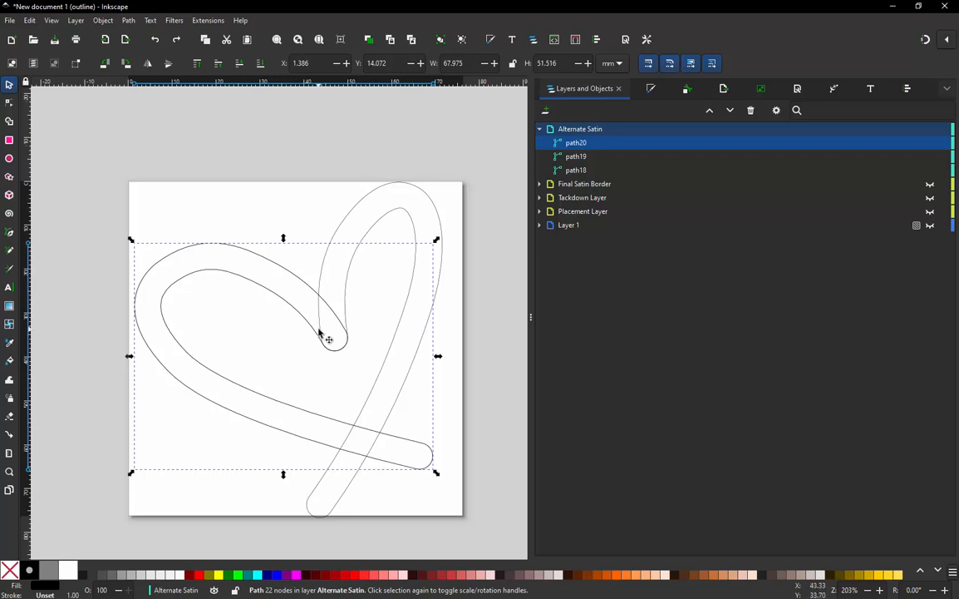
Step: Delete the duplicated left loop's nodes along its upper curve and at the heart's inner point, and deselect it
double_click(192, 275)
left_click_drag(174, 204, 378, 377)
key("Delete")
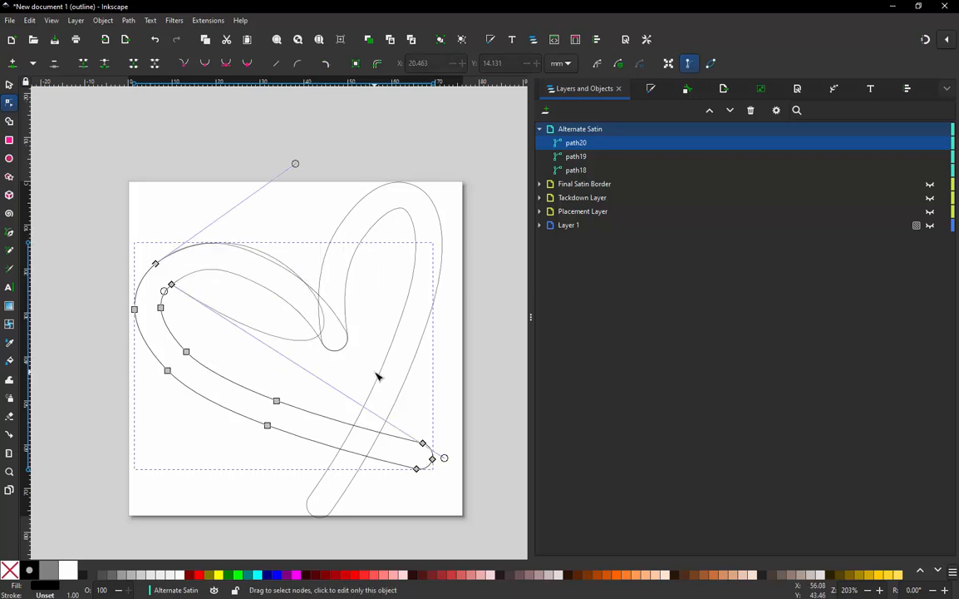
left_click(9, 84)
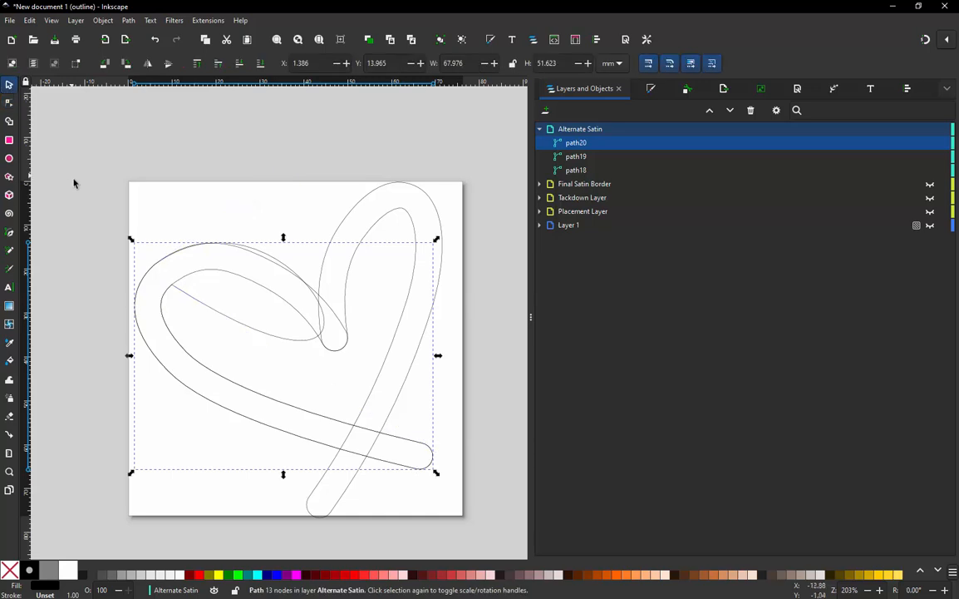
left_click(75, 182)
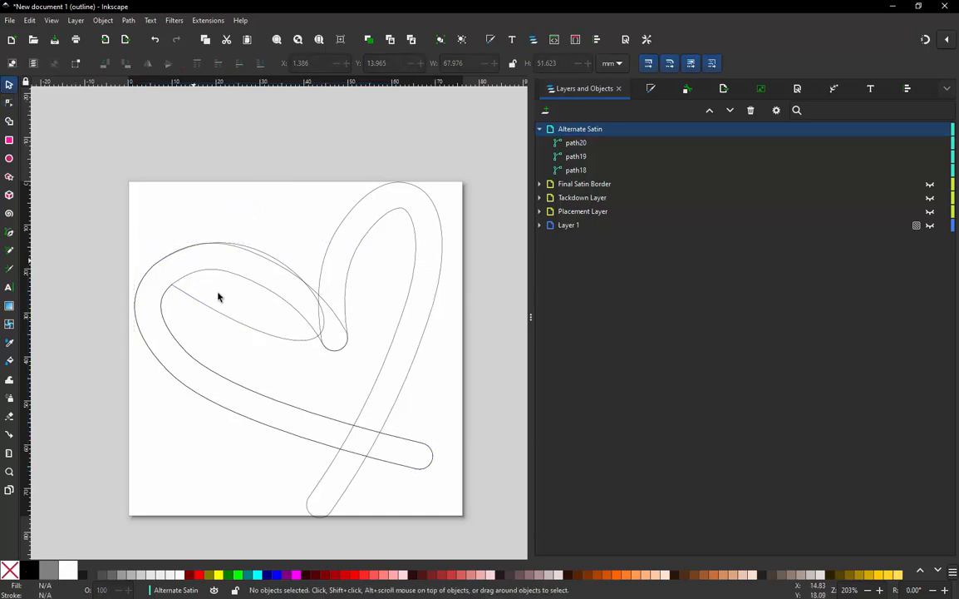
Step: Reshape the duplicate's upper closing curve by pulling it left, clear of the right loop near the inner point
left_click(293, 349)
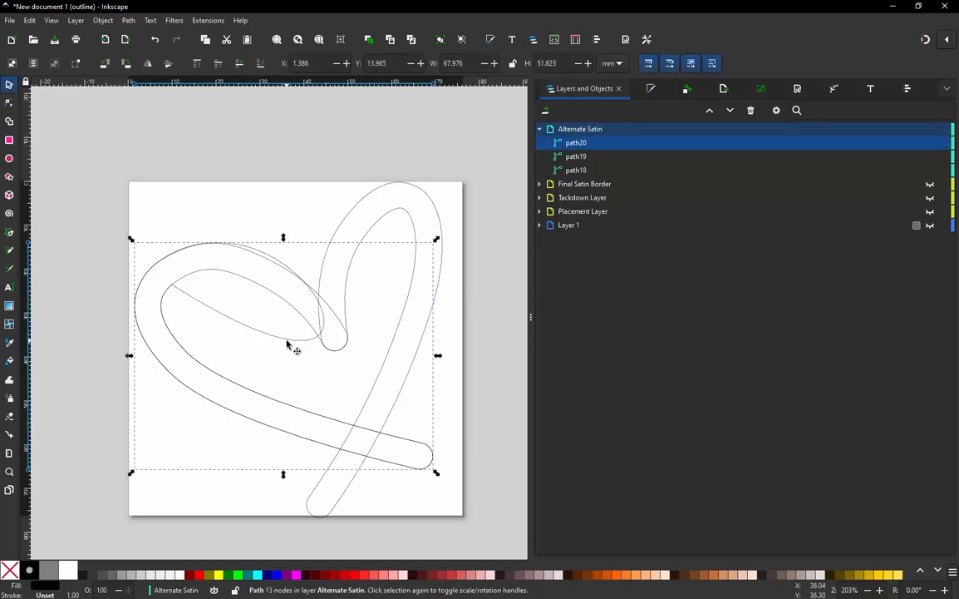
double_click(292, 347)
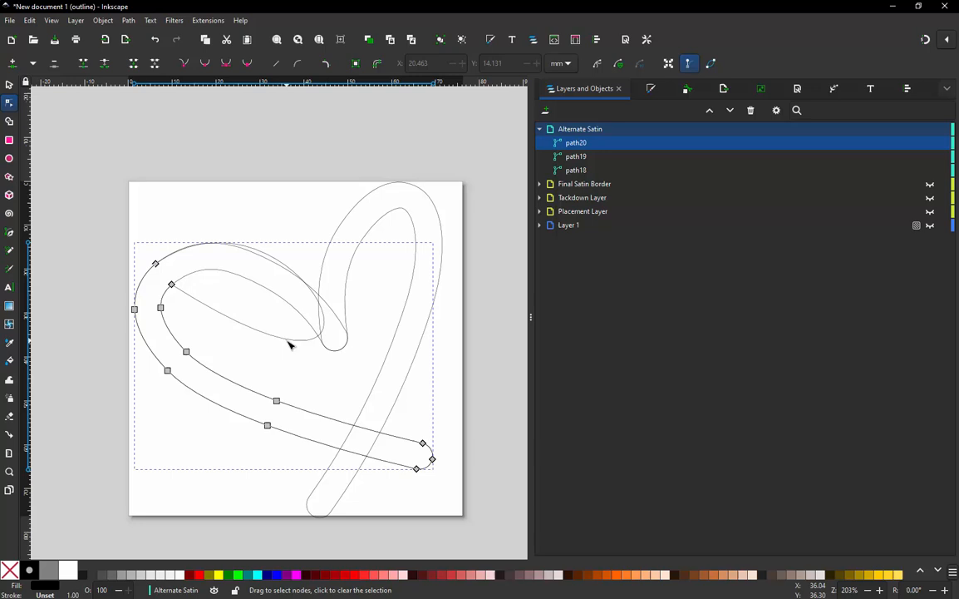
left_click(172, 286)
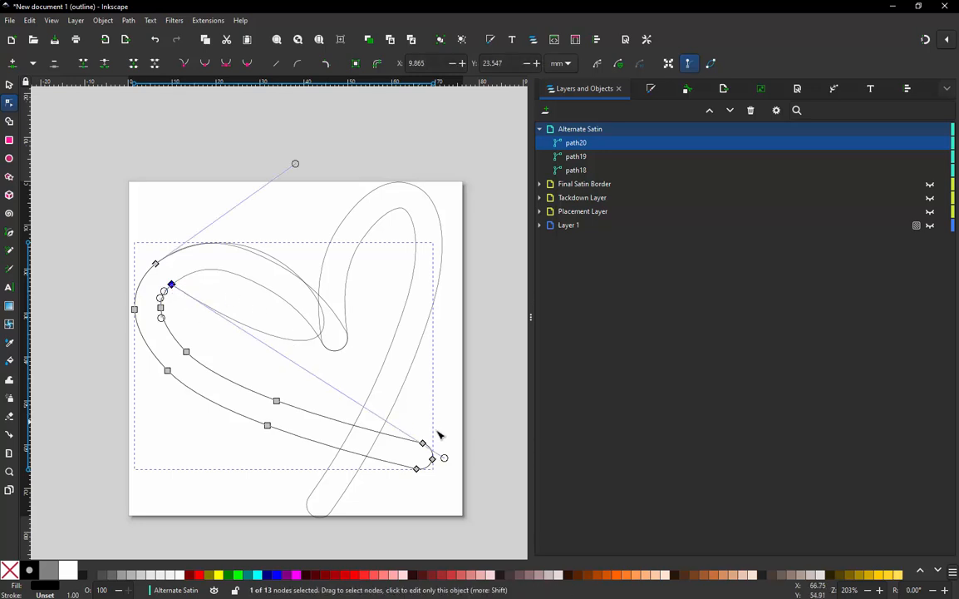
left_click_drag(423, 445, 381, 402)
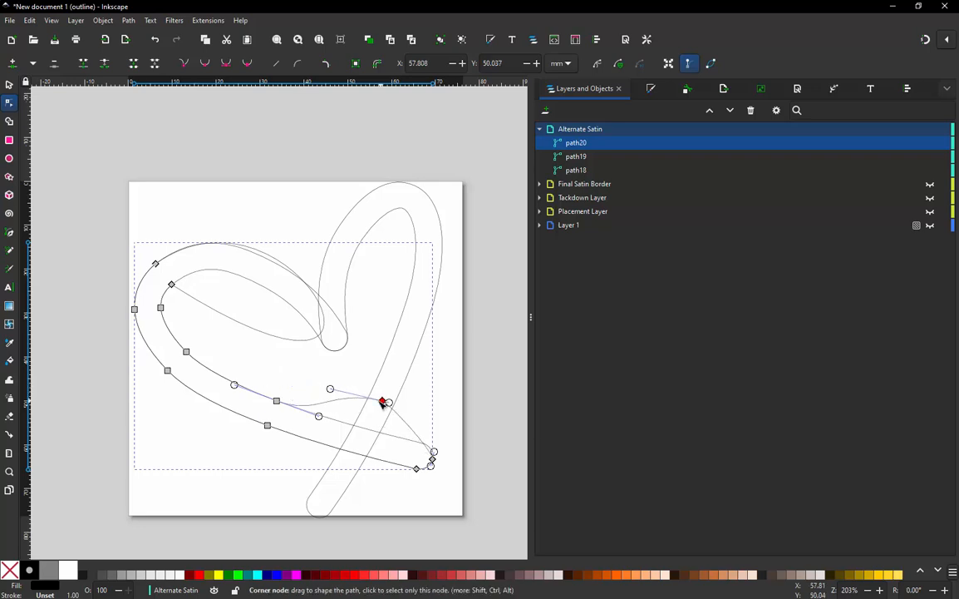
key("ctrl+z")
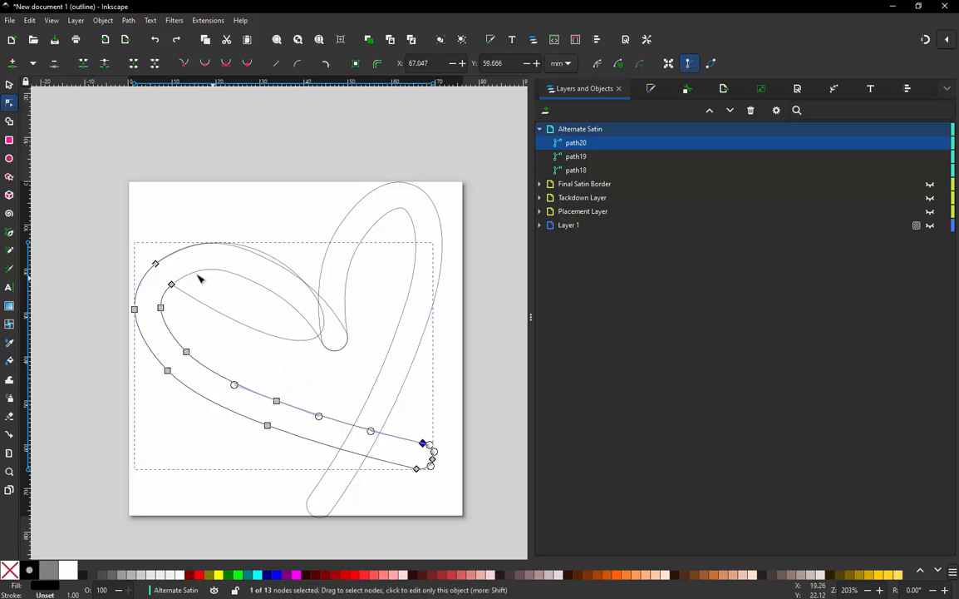
left_click(155, 264)
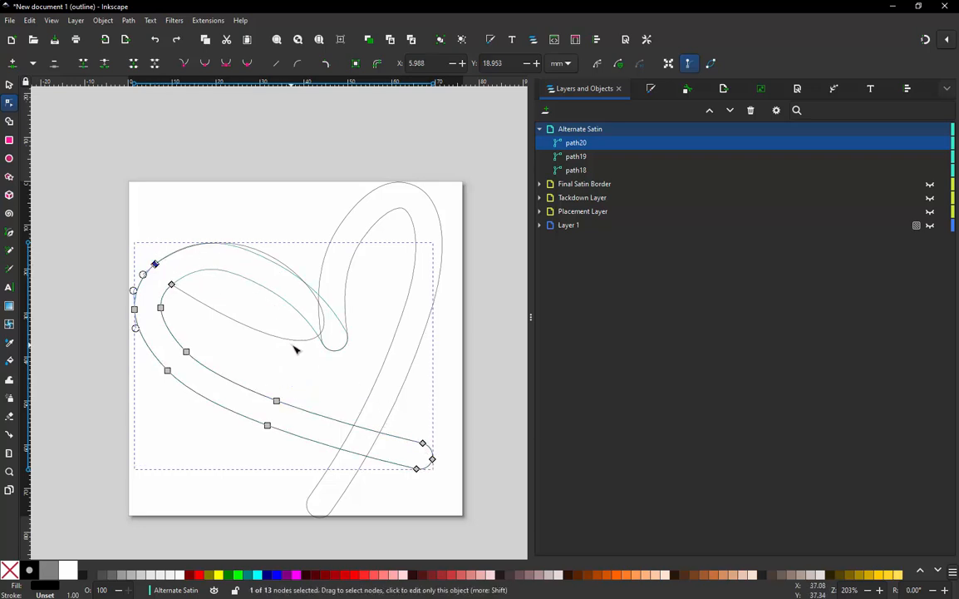
left_click_drag(299, 343, 275, 332)
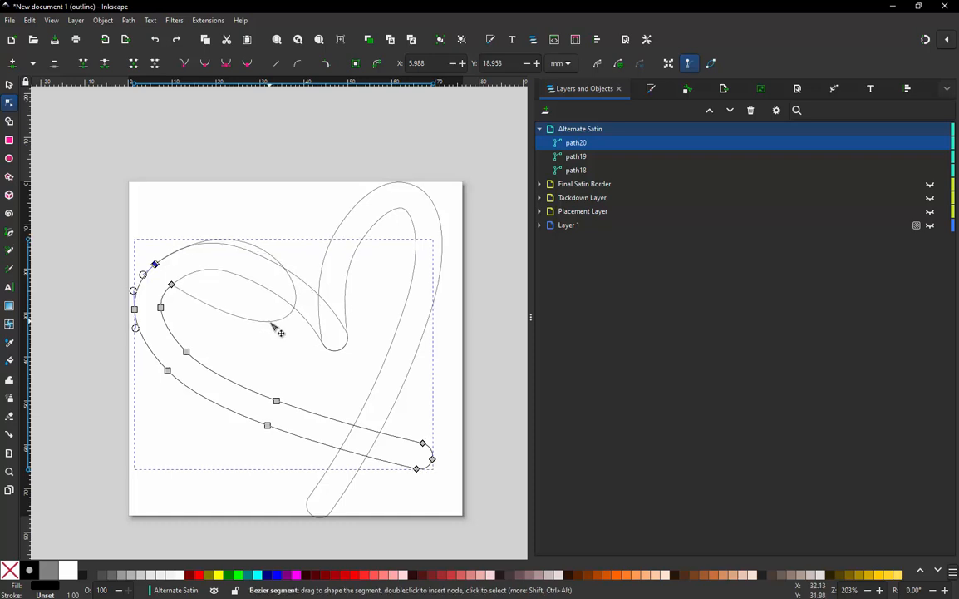
left_click(8, 85)
left_click(242, 285)
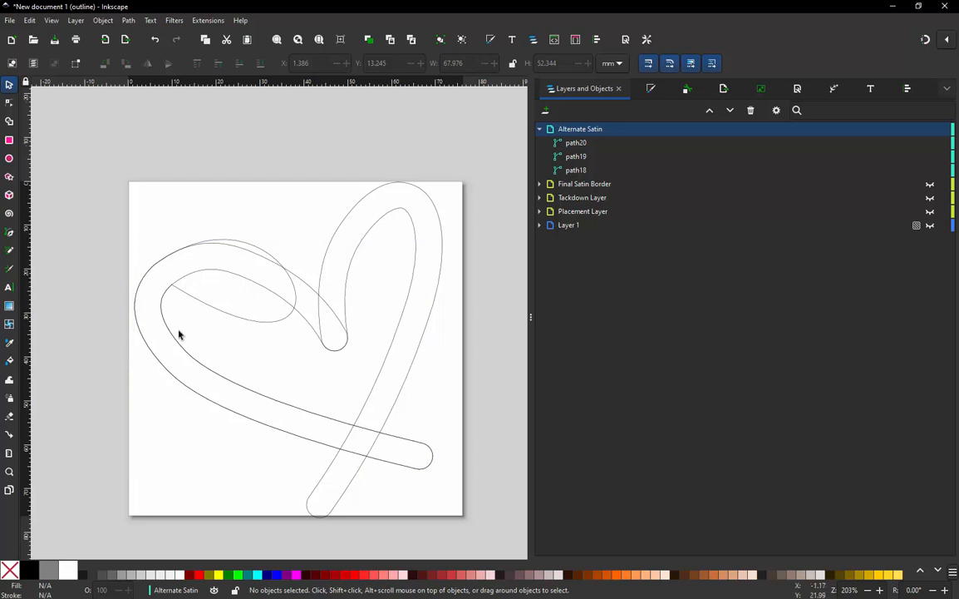
Step: Subtract the trimmed duplicate from the right loop with Difference, cutting it only at the lower crossing, and clear the selection
left_click(272, 324)
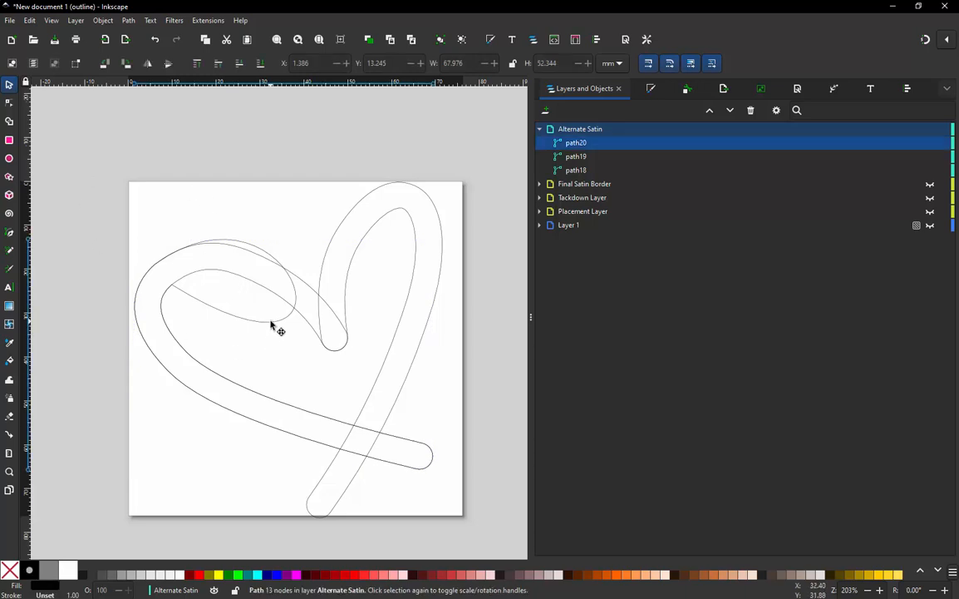
left_click(370, 197, "shift")
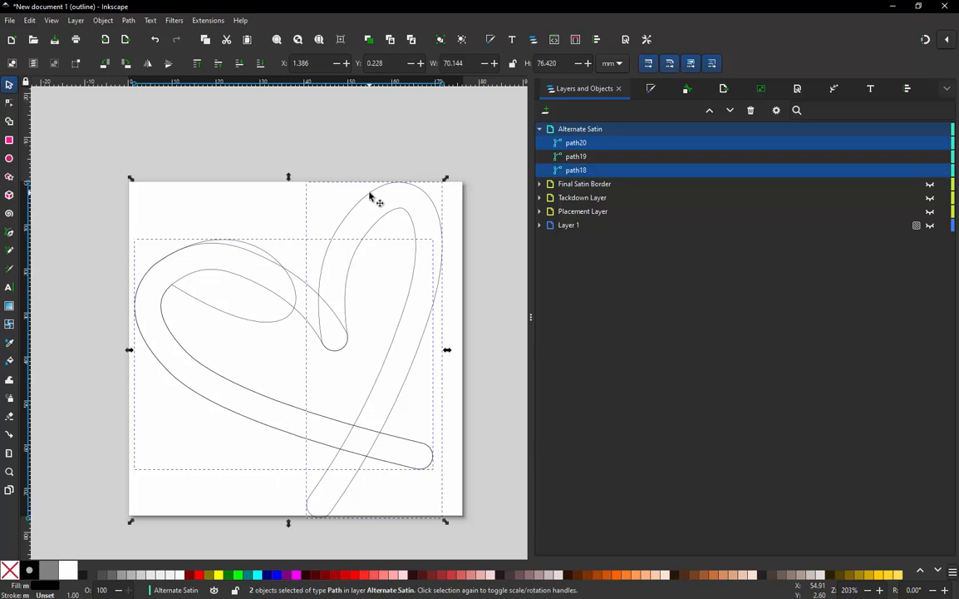
left_click(128, 20)
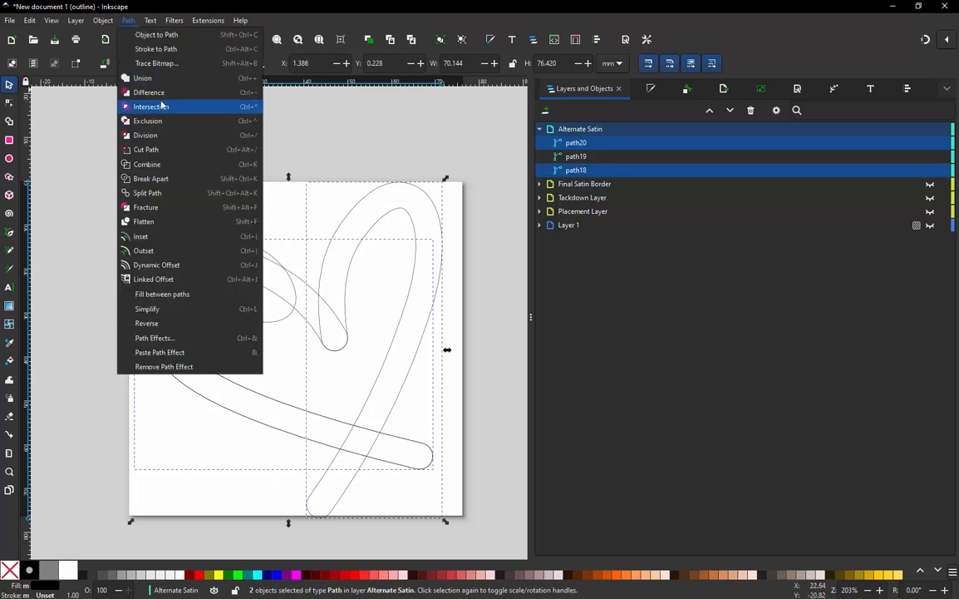
left_click(148, 101)
left_click(209, 145)
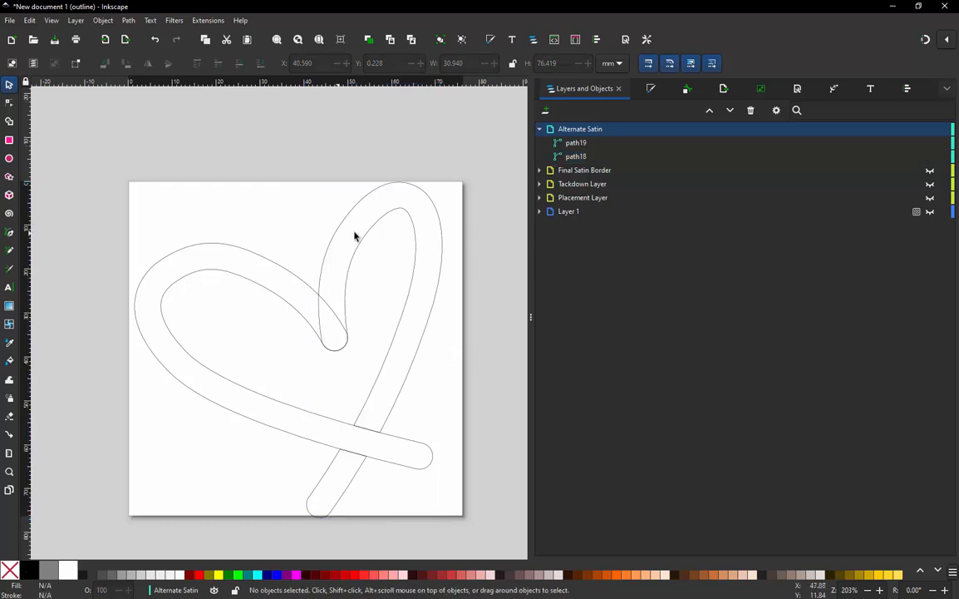
Step: Move the cut right loop aside to check whether its two pieces are still joined, and undo the move
left_click(363, 241)
left_click_drag(363, 240, 392, 223)
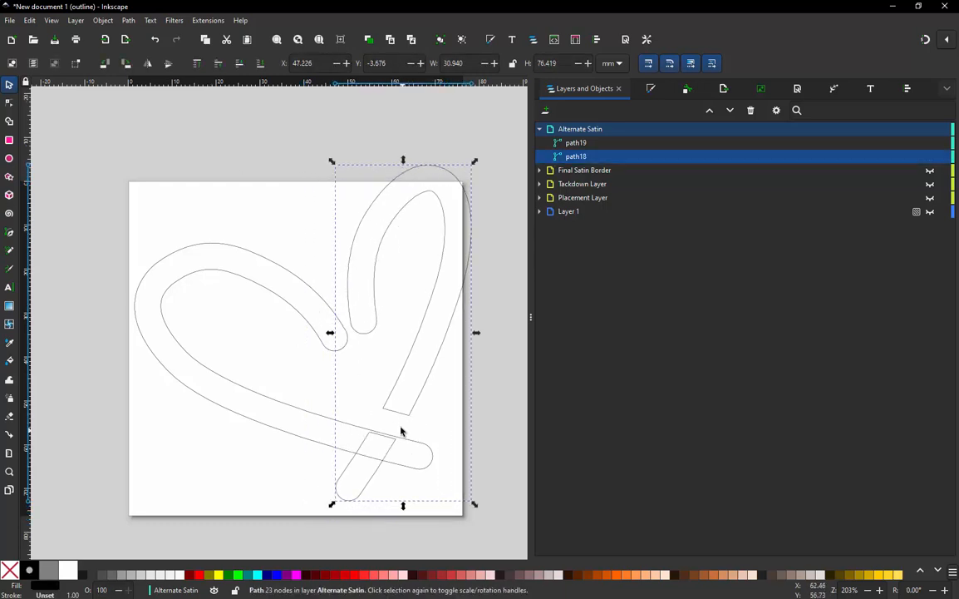
key("ctrl+z")
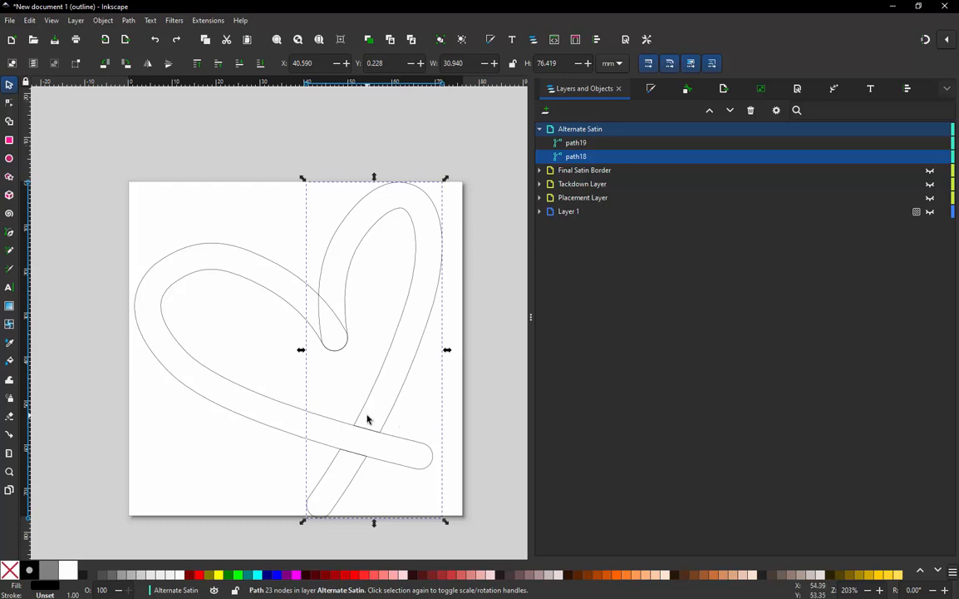
Step: Break the cut right loop apart into separate upper and lower pieces, test it by moving the upper piece, and undo that move
left_click(129, 21)
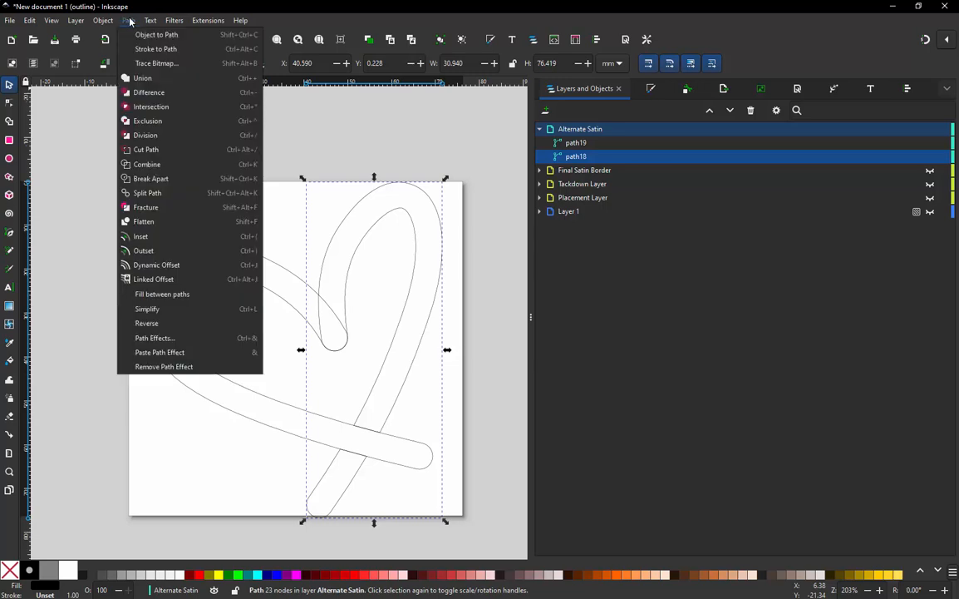
left_click(163, 181)
left_click(397, 193)
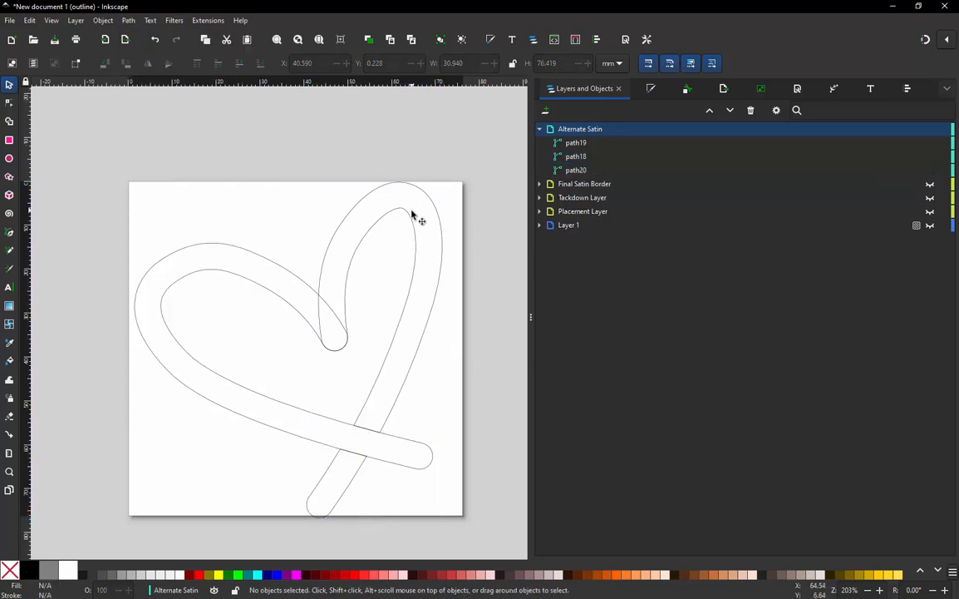
left_click_drag(414, 217, 438, 171)
key("ctrl+z")
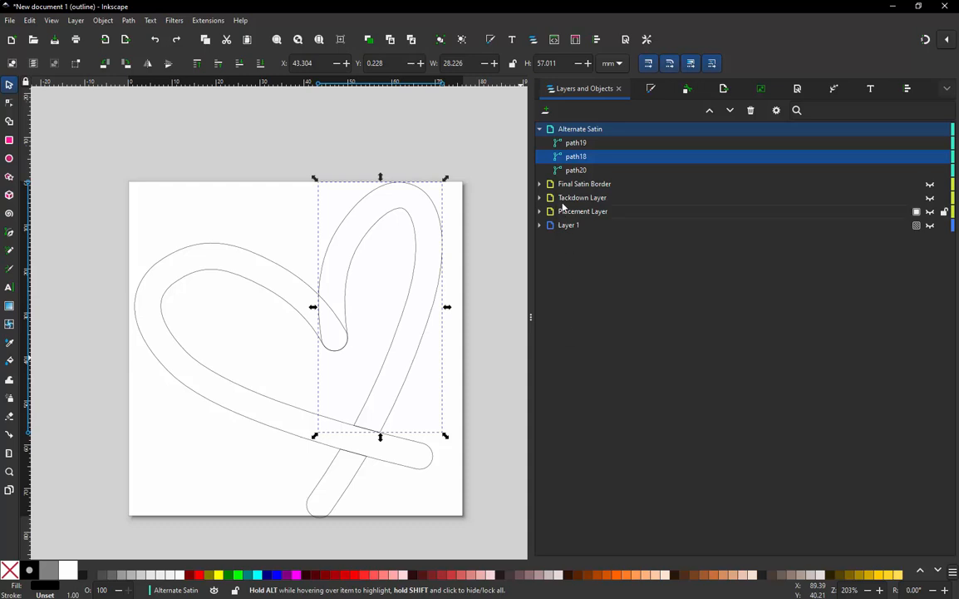
Step: Highlight each piece of the Alternate Satin layer in turn to check which part of the heart it is, and clear the selection
left_click(578, 171)
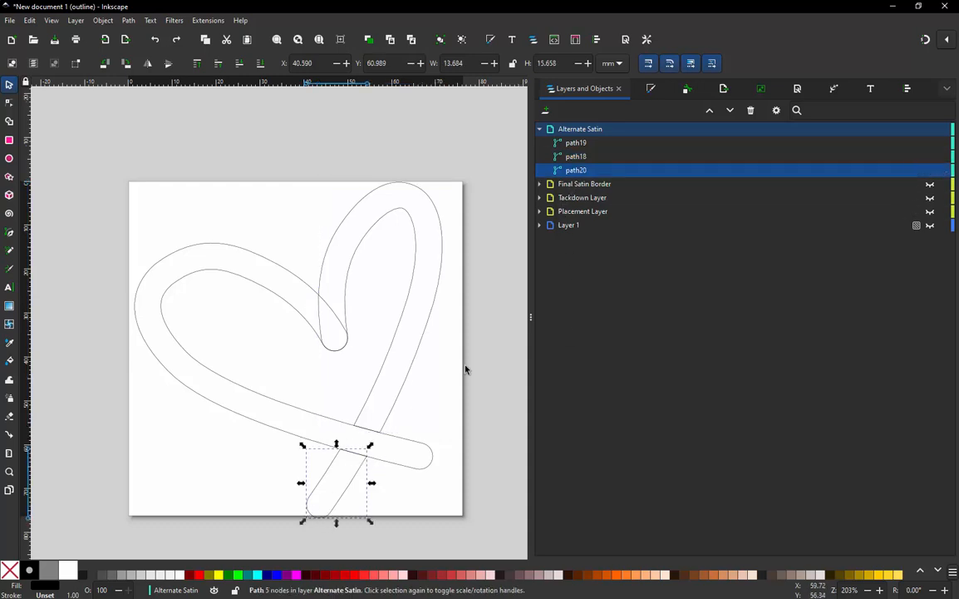
left_click(575, 156)
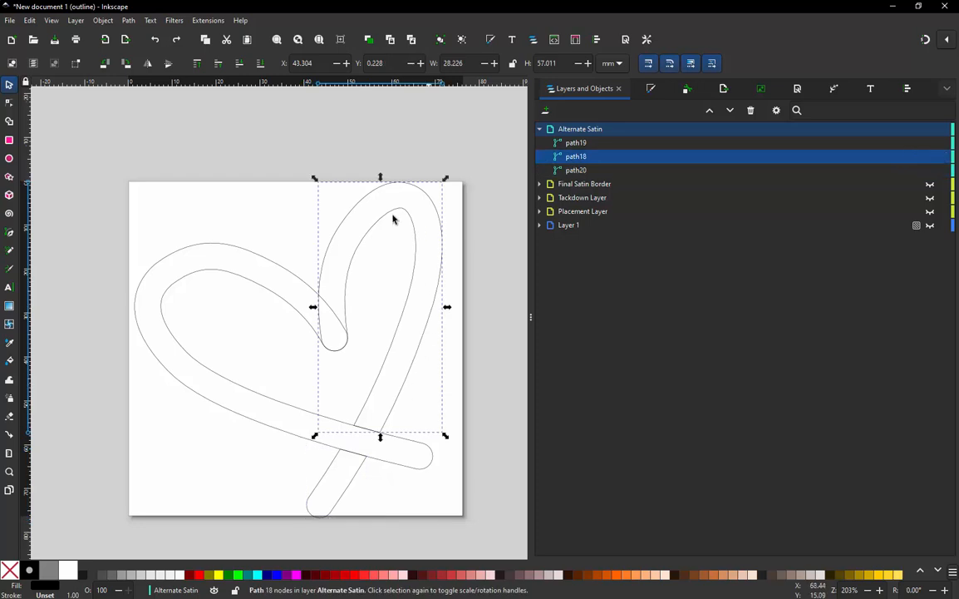
left_click(574, 143)
left_click(254, 169)
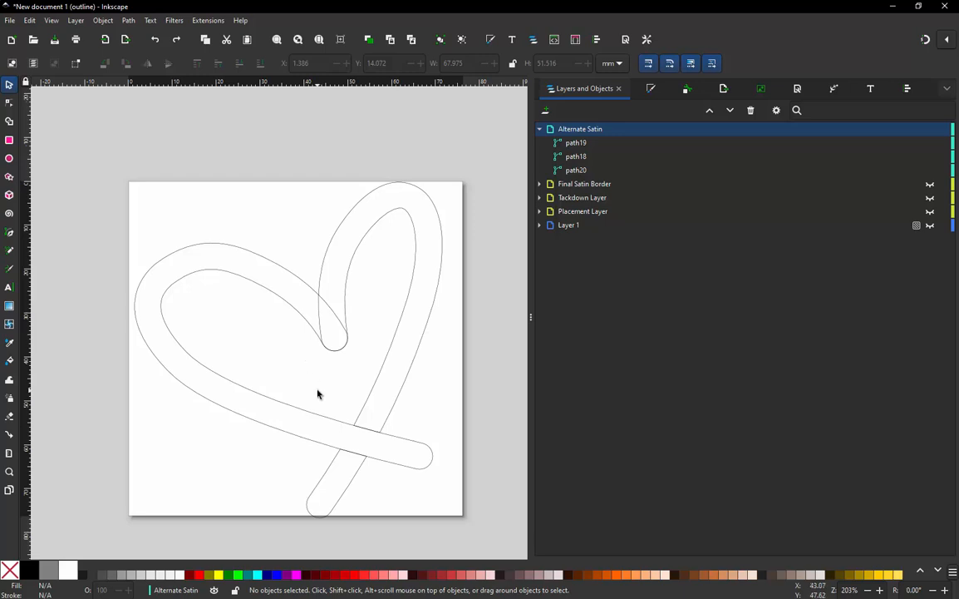
left_click(331, 472)
key("n")
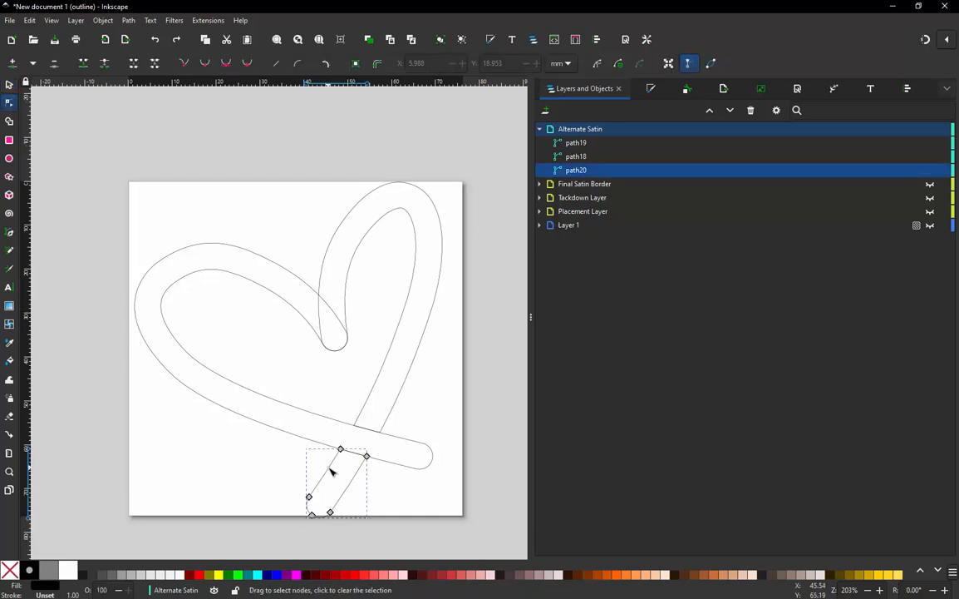
left_click(312, 515)
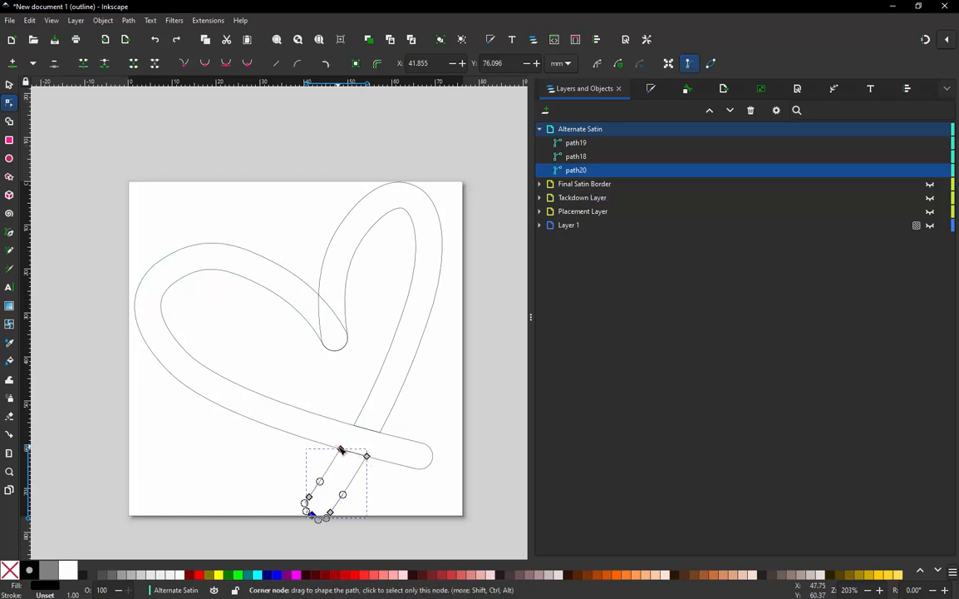
key("ctrl")
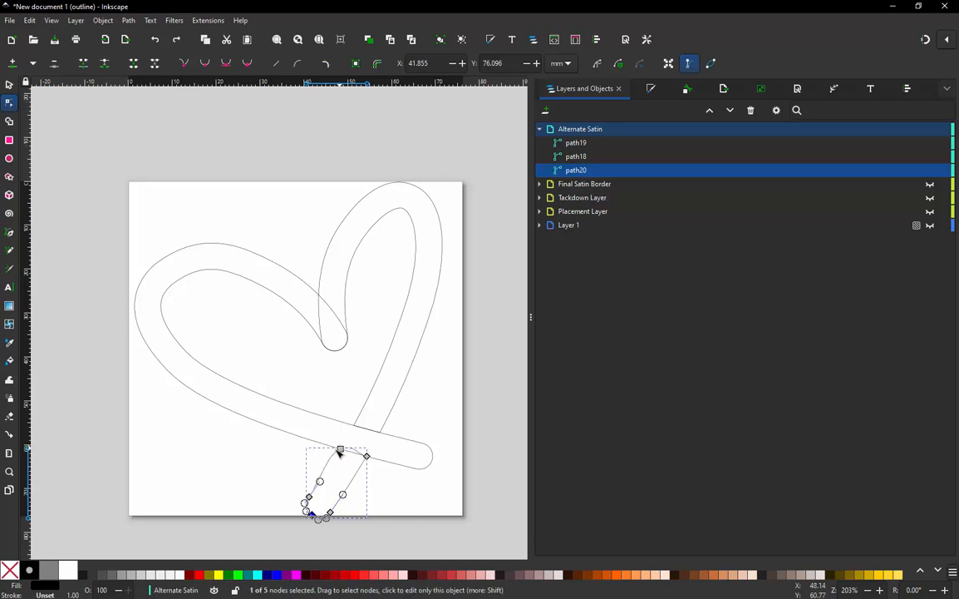
key("ctrl+z")
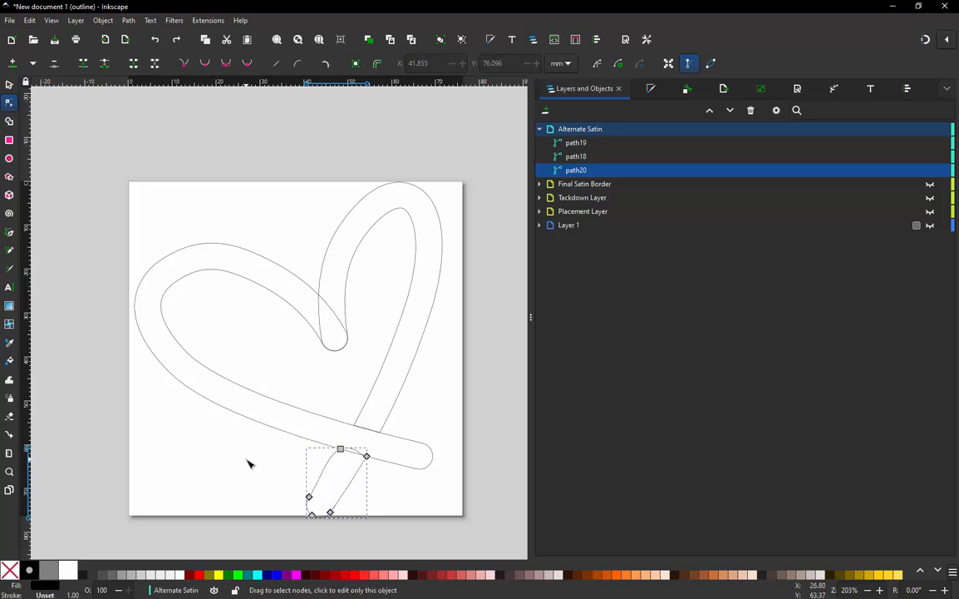
left_click(250, 464)
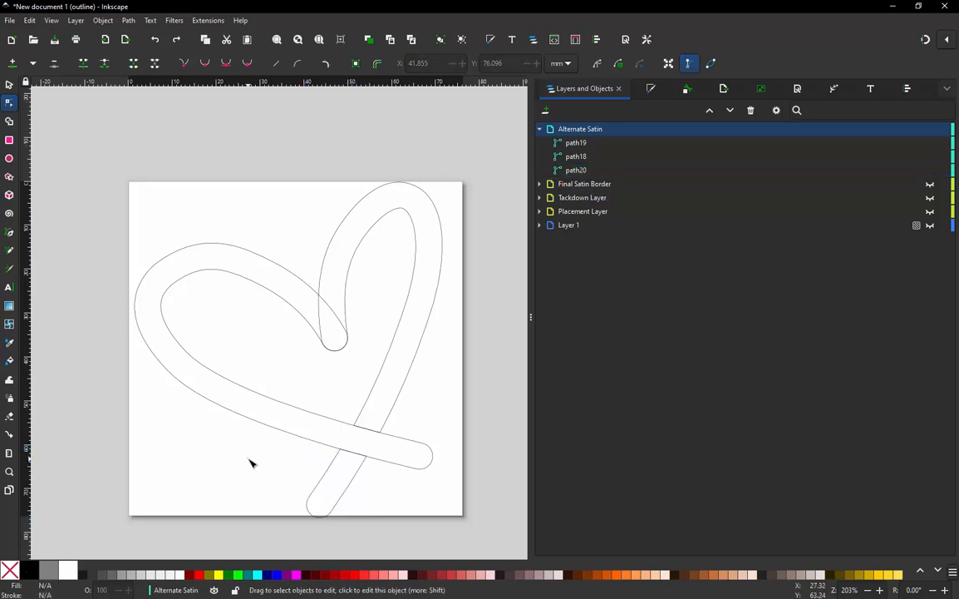
Step: Break the lower tail piece's path at its rounded-end node and at both upper corner nodes, and deselect it
left_click(314, 498)
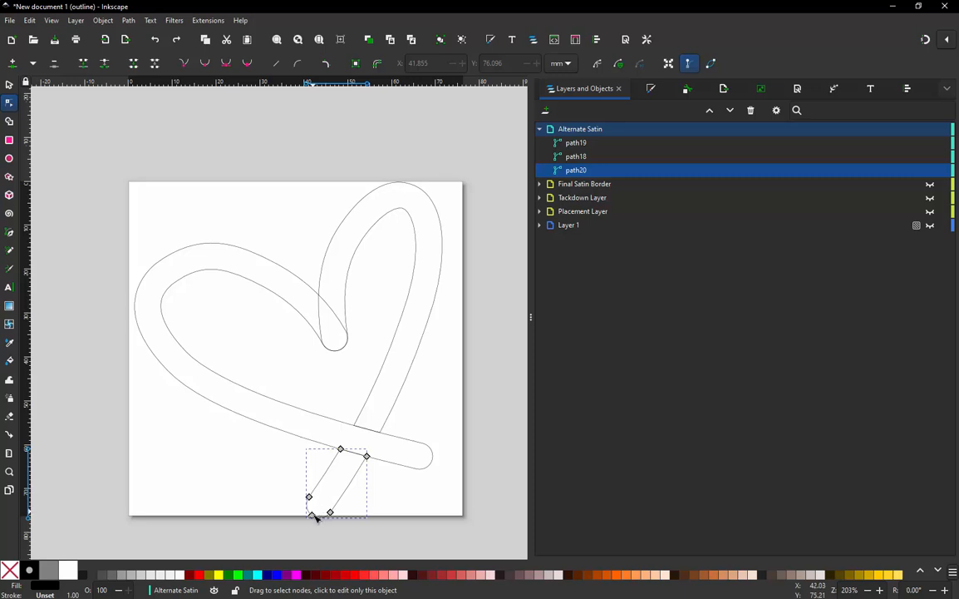
left_click(312, 514)
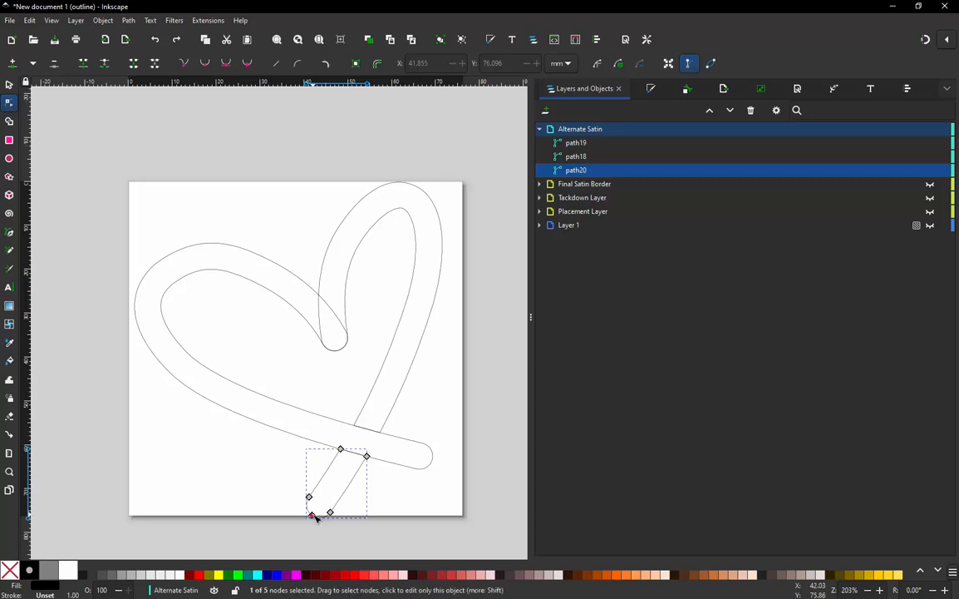
left_click(341, 449, "shift")
left_click(366, 457, "shift")
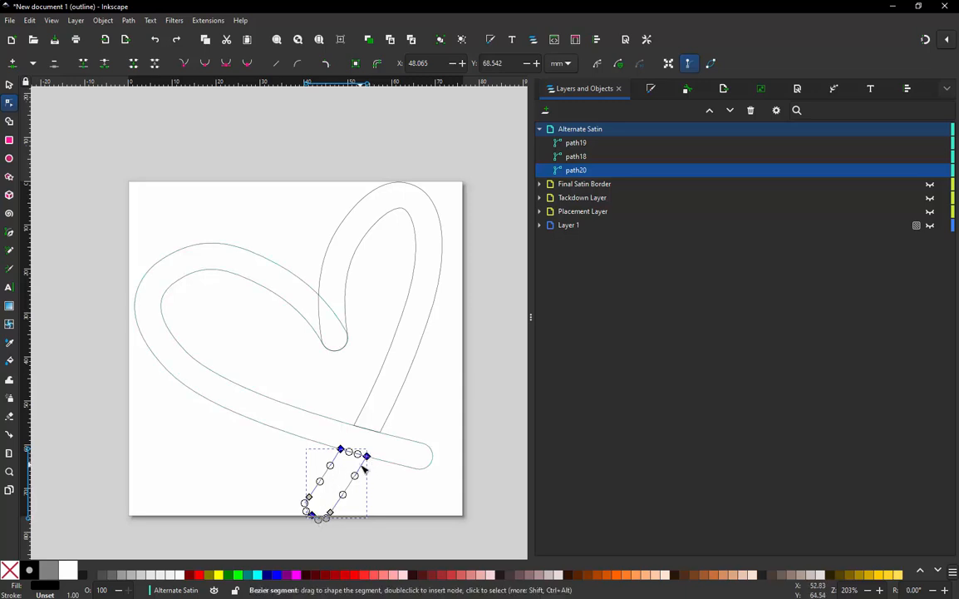
left_click(105, 65)
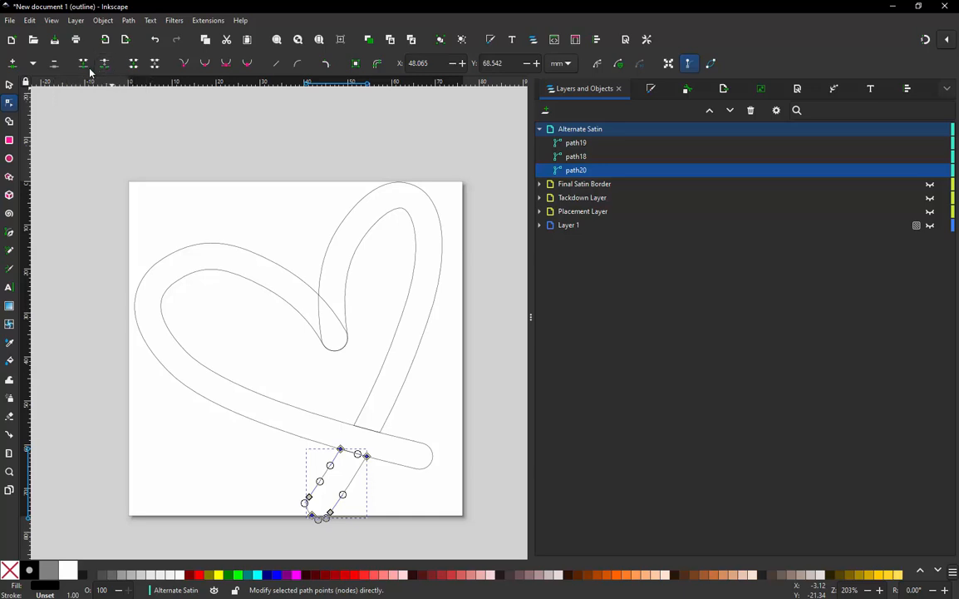
left_click(9, 85)
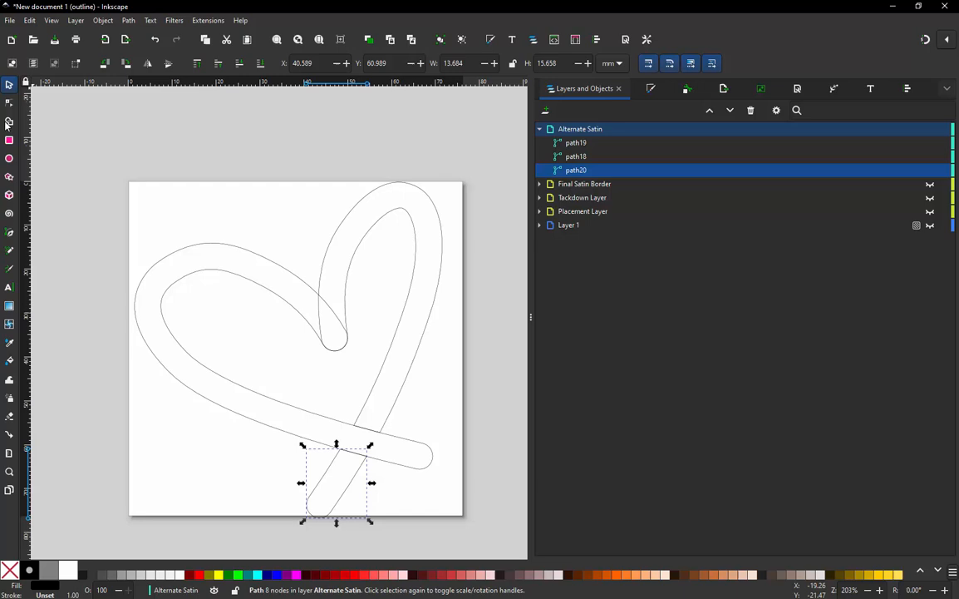
left_click(70, 223)
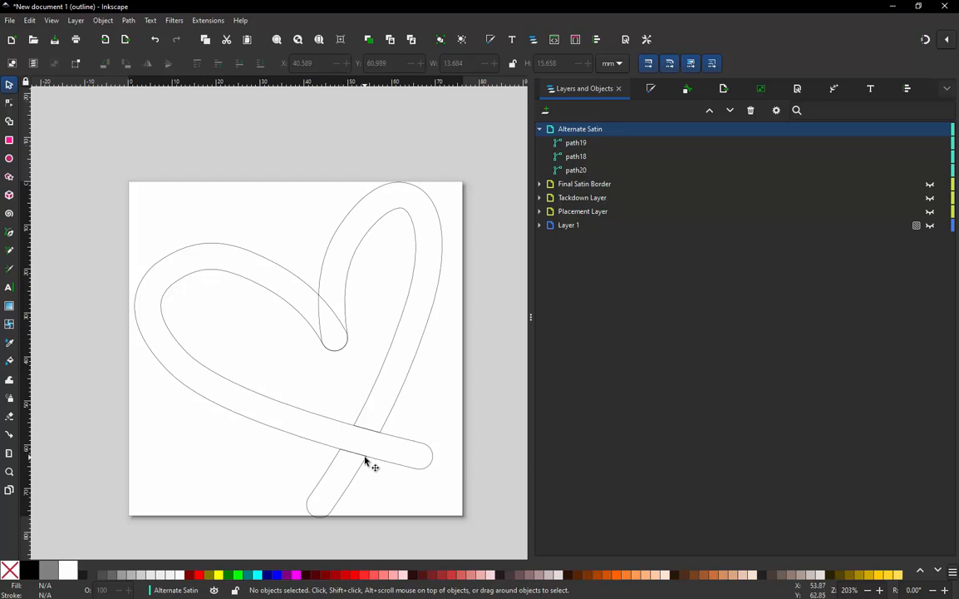
Step: Move the lower tail piece away from the crossing to check whether its segments still hold together, and undo the move
left_click(335, 457)
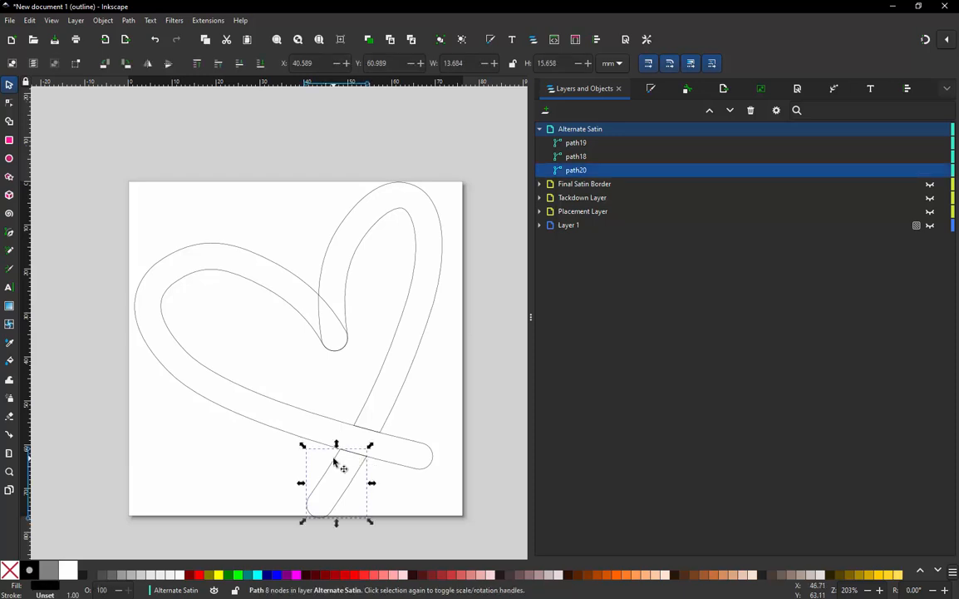
left_click_drag(329, 466, 295, 475)
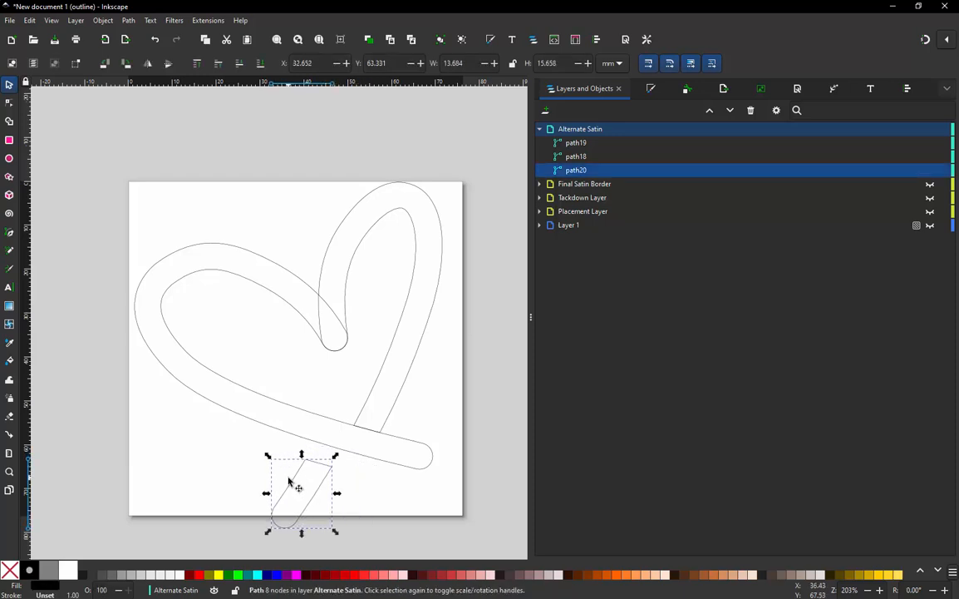
key("ctrl+z")
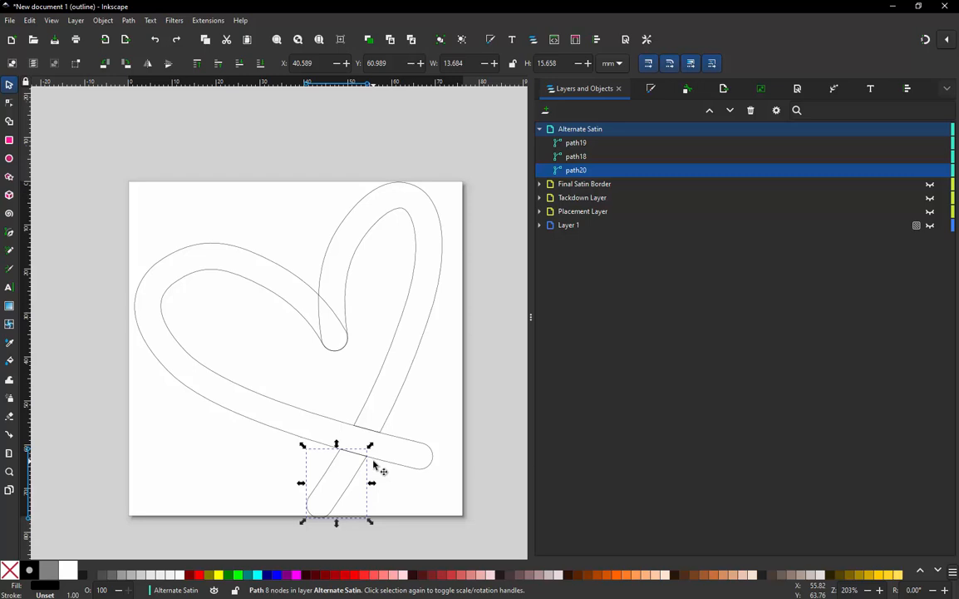
left_click(315, 309)
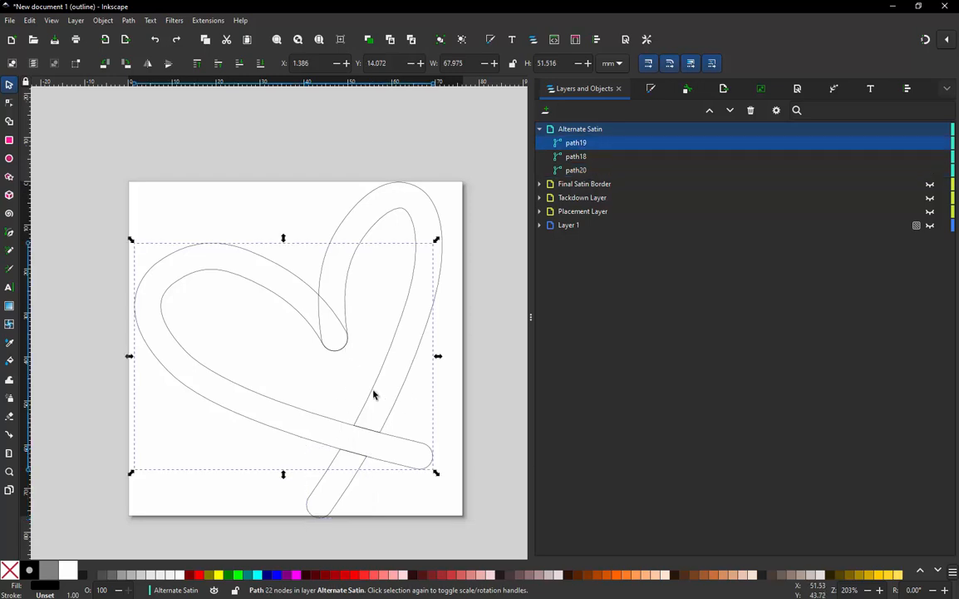
left_click(437, 406)
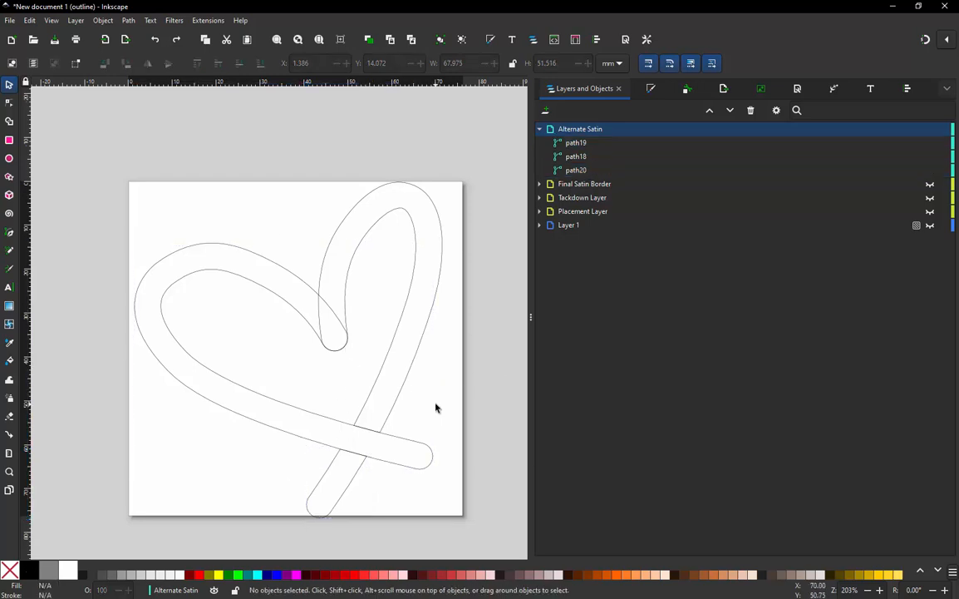
Step: Break the lower tail piece apart into separate segments at its broken nodes, and clear the selection
left_click(360, 473)
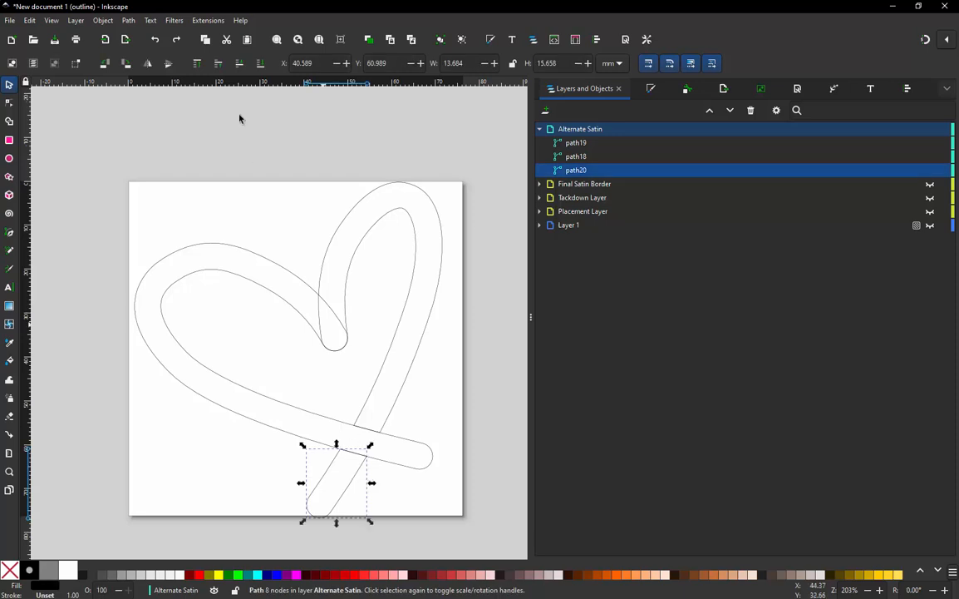
left_click(129, 20)
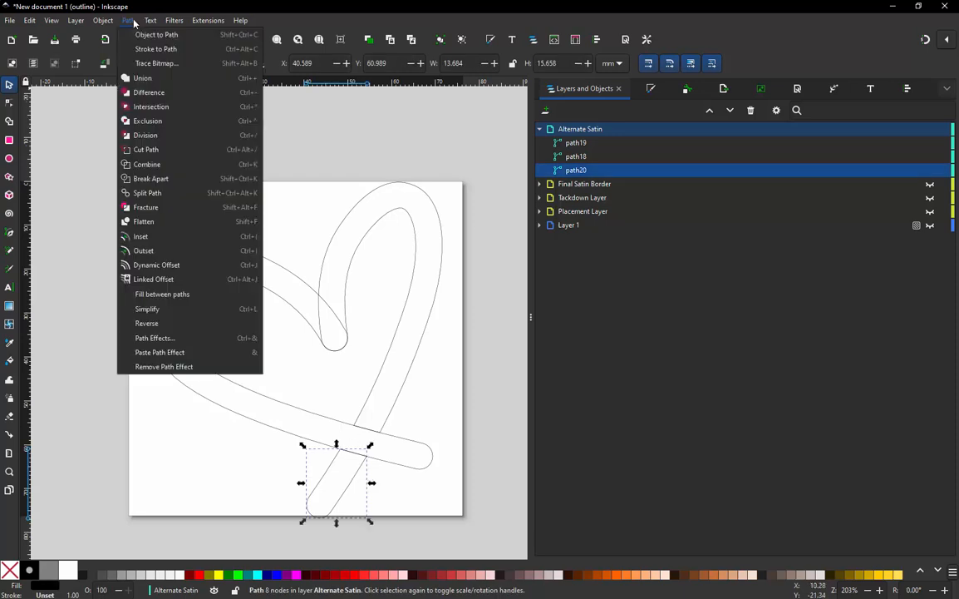
left_click(175, 179)
left_click(121, 347)
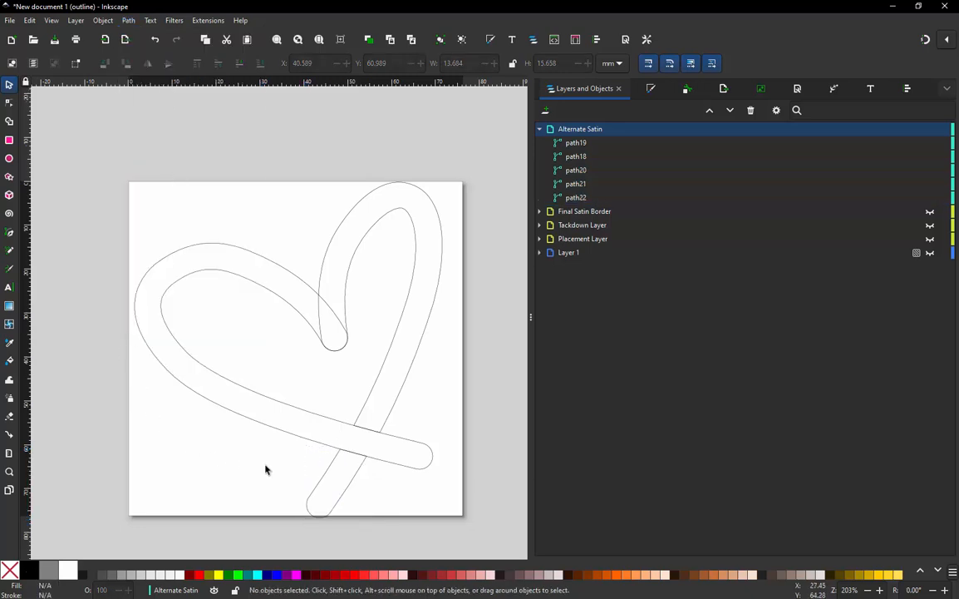
Step: Pull the tail's two side segments away from the crossing to check the separation, and undo the moves and the Break Apart
left_click(327, 475)
left_click_drag(327, 476, 282, 474)
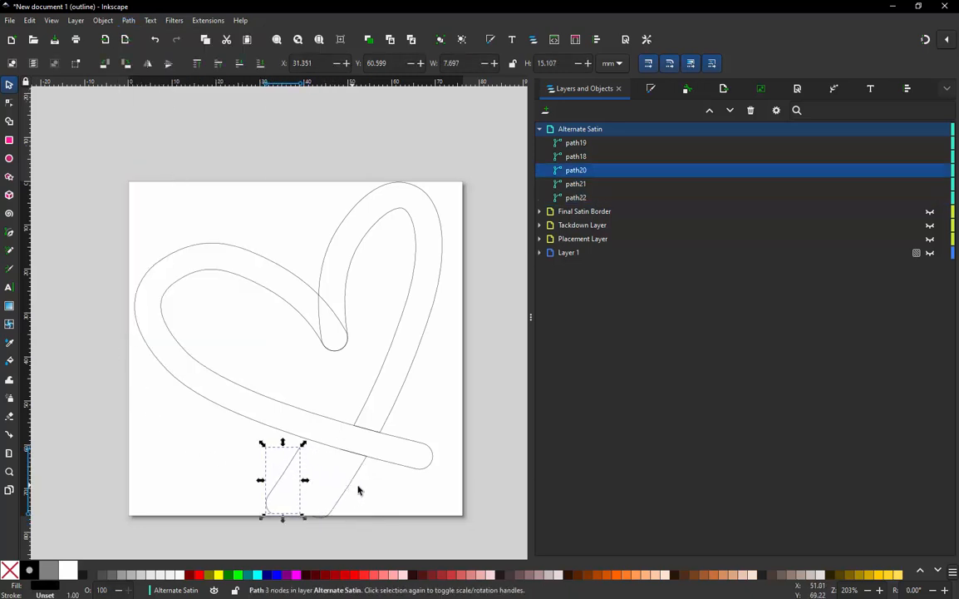
left_click_drag(360, 495, 366, 505)
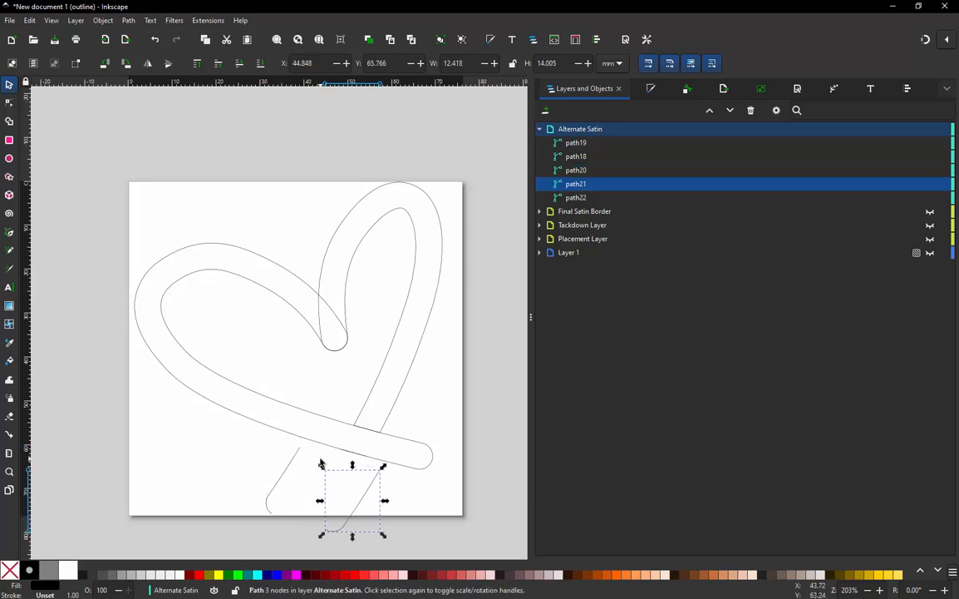
left_click(317, 472)
left_click_drag(318, 462, 384, 449)
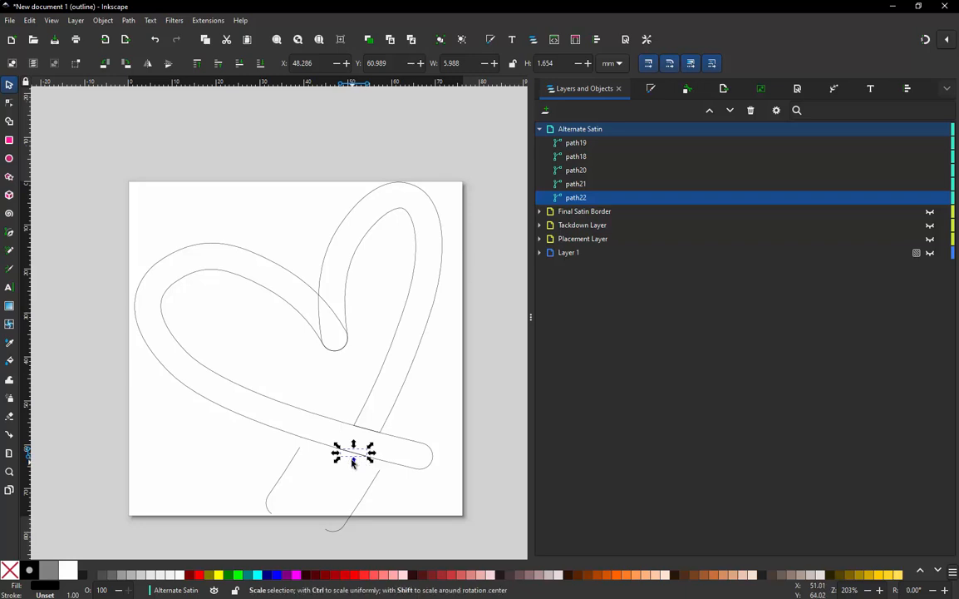
left_click_drag(355, 457, 342, 475)
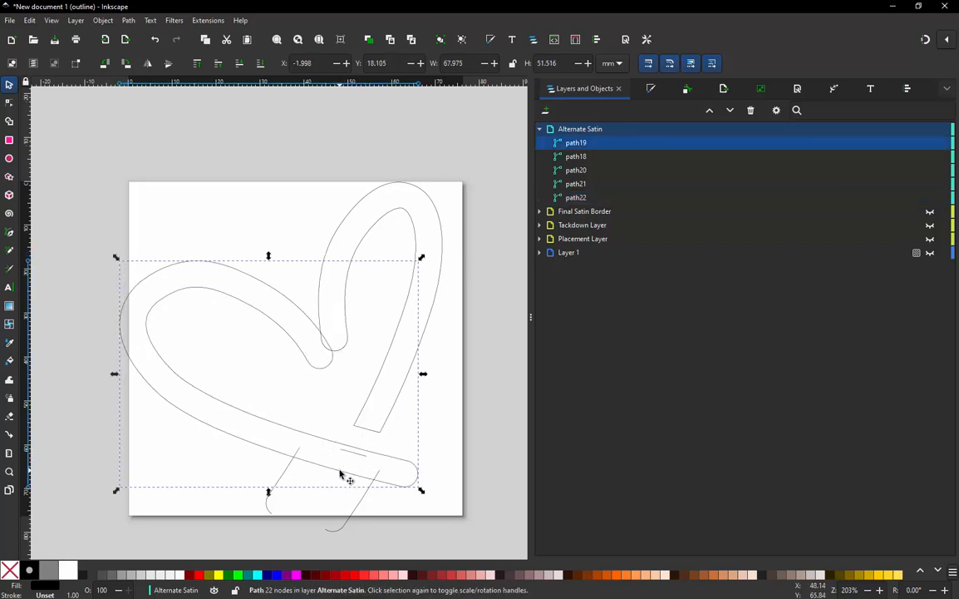
key("ctrl+z")
key("ctrl+z")
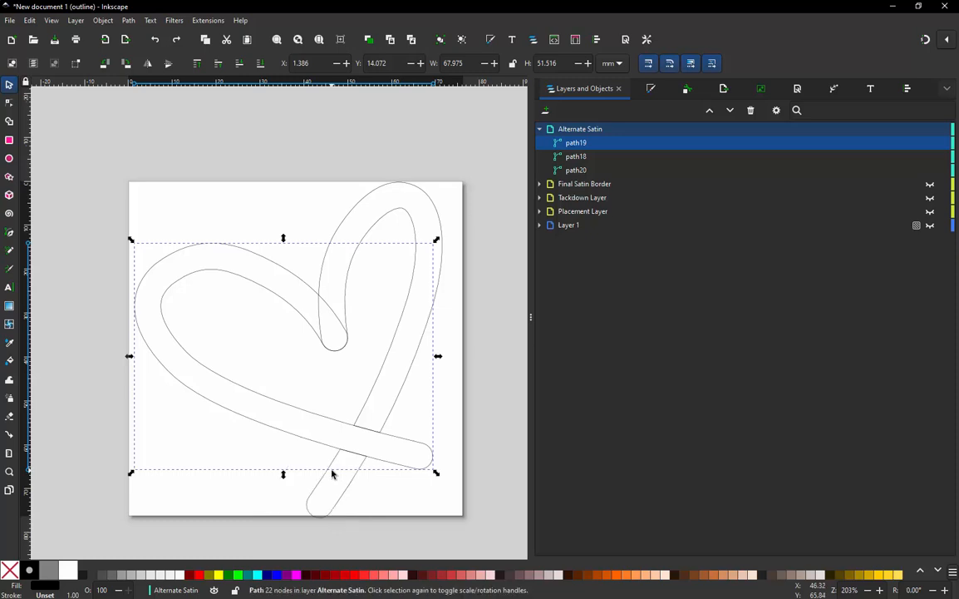
Step: Move the restored tail piece slightly left to check that it moves as one object, undo the move and deselect it
left_click(270, 496)
left_click(324, 482)
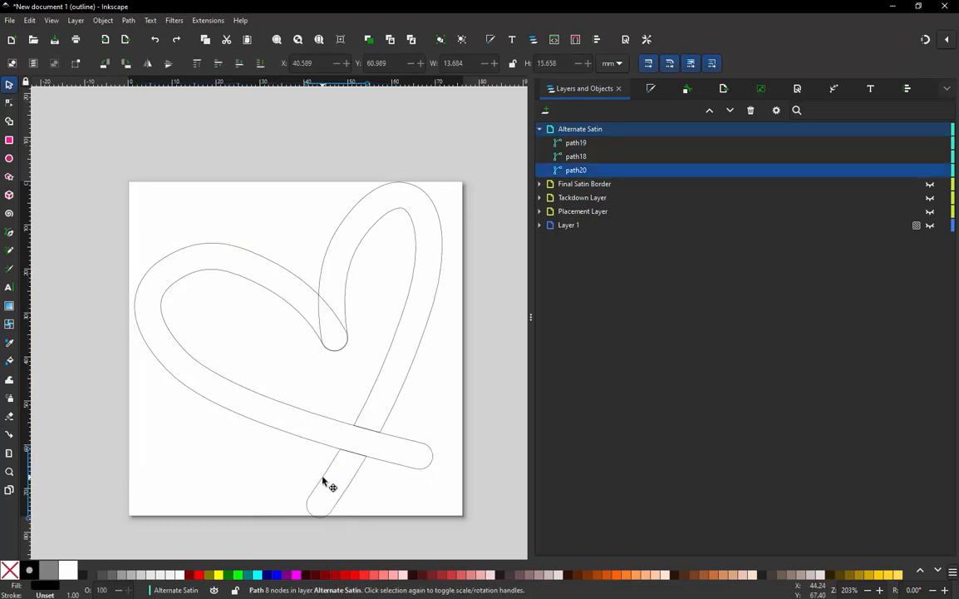
left_click_drag(308, 488, 287, 491)
key("ctrl+z")
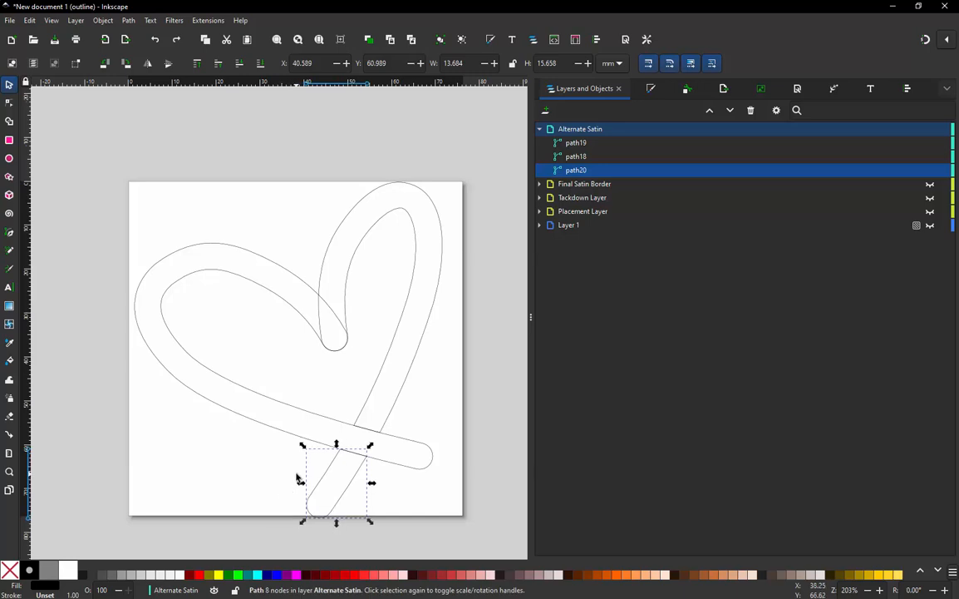
left_click(298, 478)
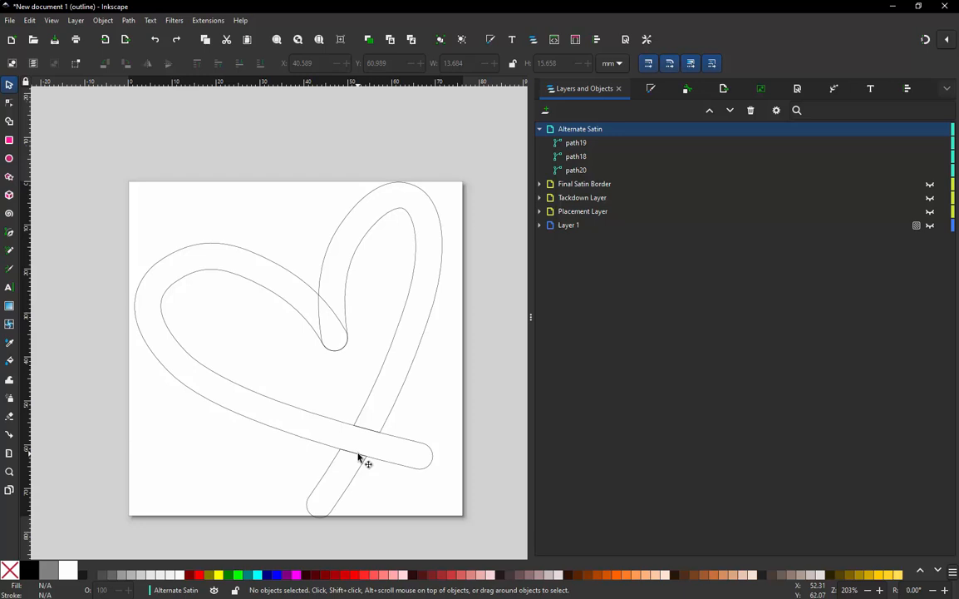
Step: Preview the lower tail piece's stitching in the Ink/Stitch Params window and close it without applying anything
left_click(334, 465)
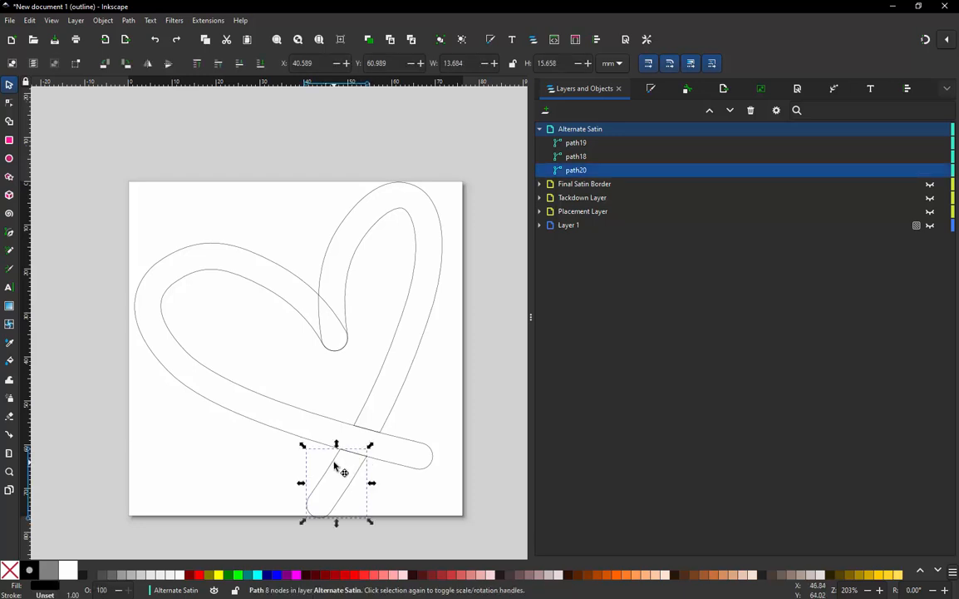
left_click(208, 20)
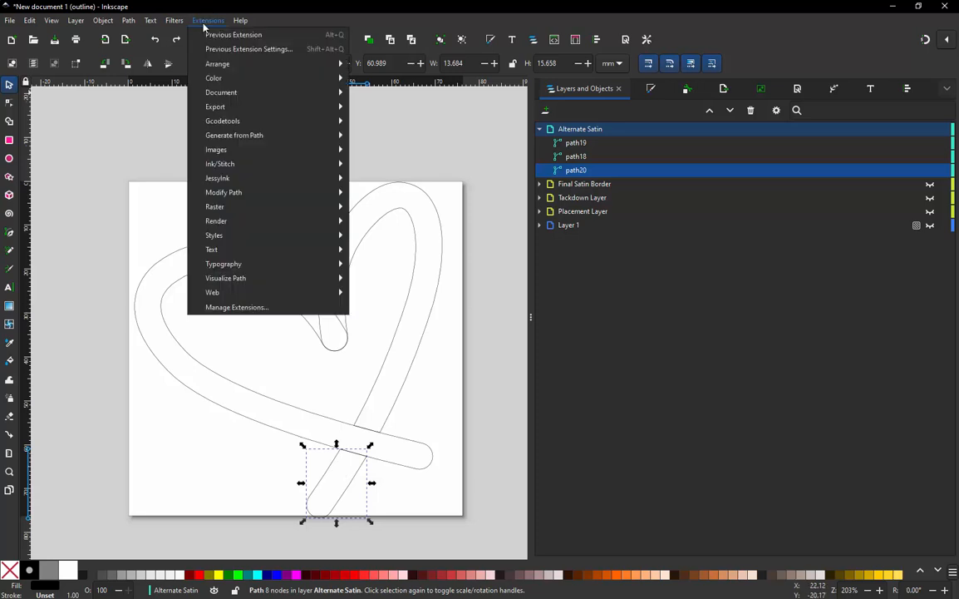
mouse_move(249, 164)
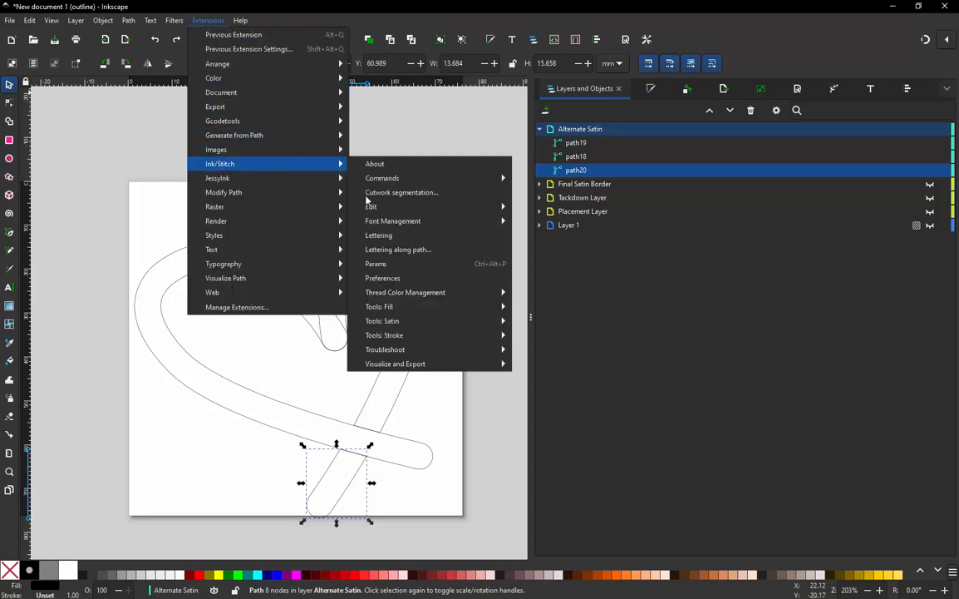
left_click(389, 263)
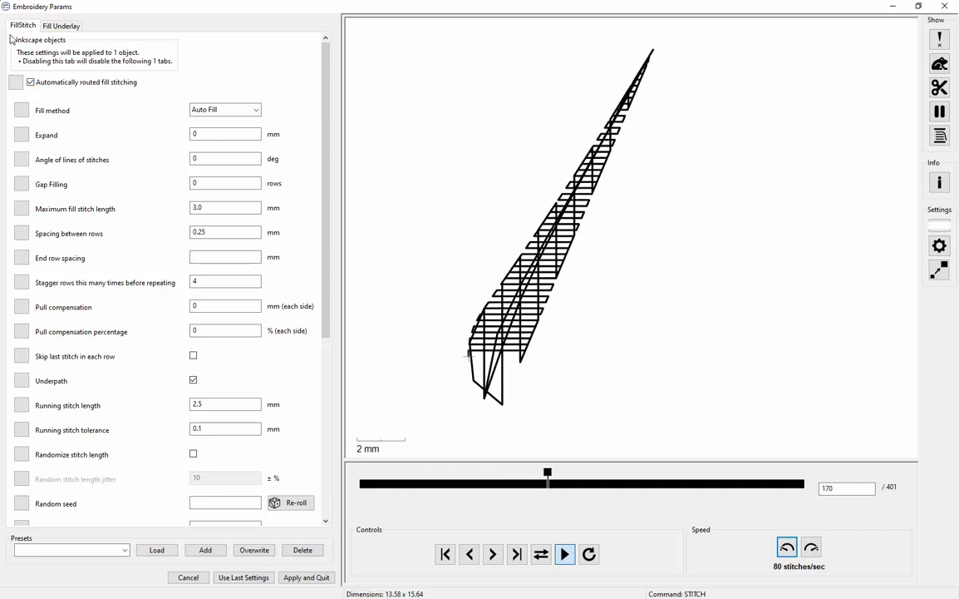
left_click(946, 6)
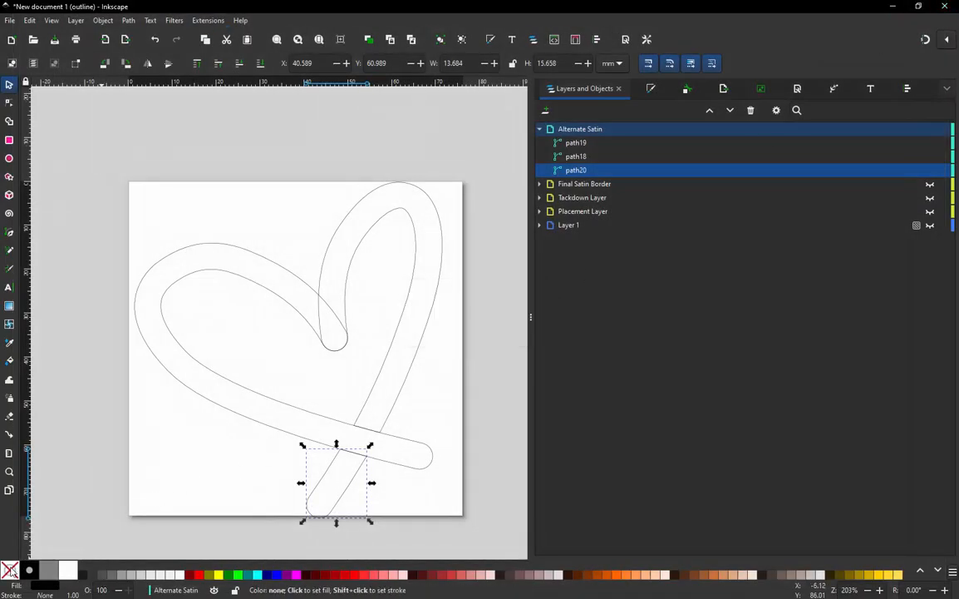
Step: Give the lower tail piece a red stroke, preview it in Ink/Stitch Params with running stitch disabled, and close without applying
left_click(197, 577, "shift")
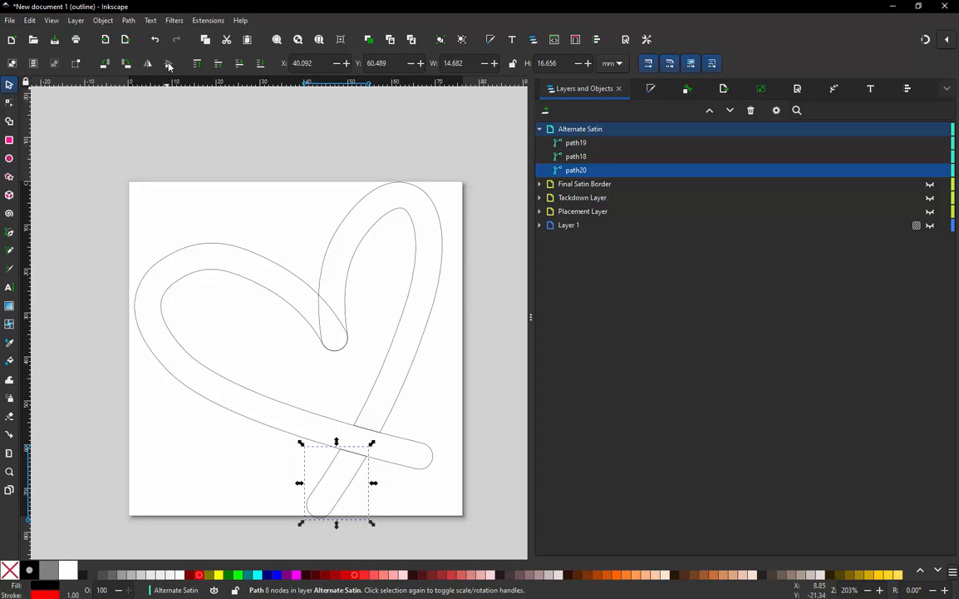
left_click(207, 19)
mouse_move(274, 164)
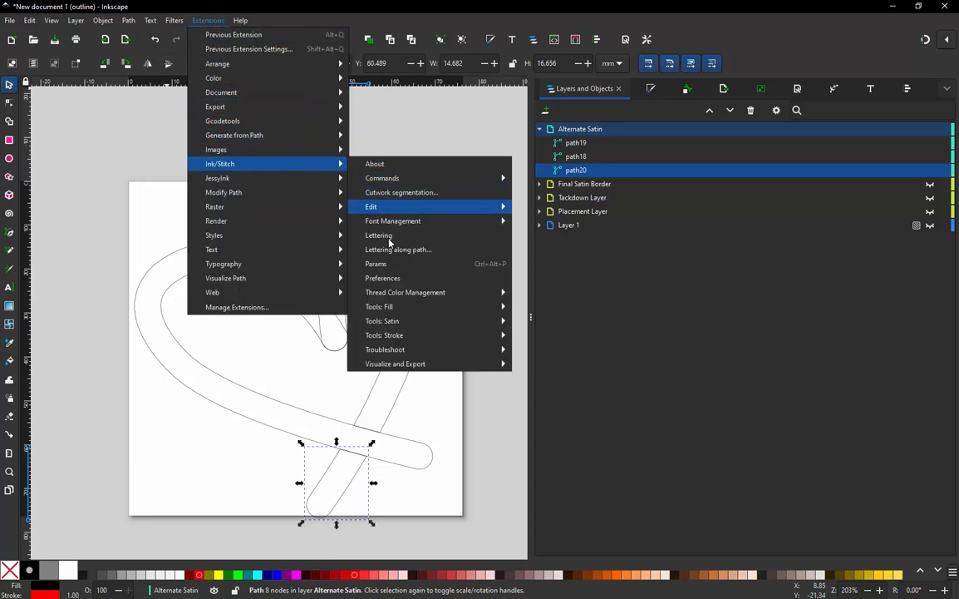
left_click(379, 278)
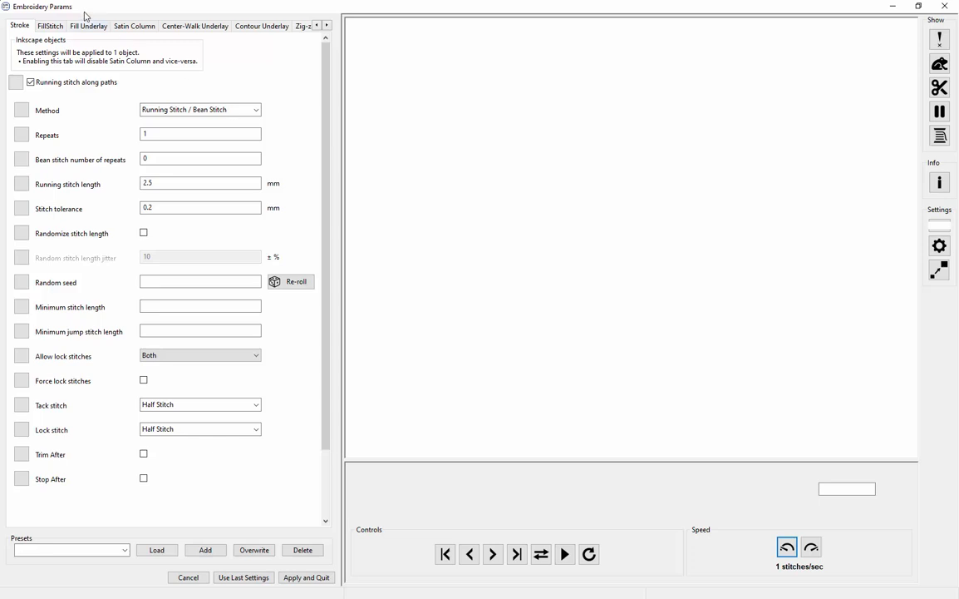
left_click(31, 82)
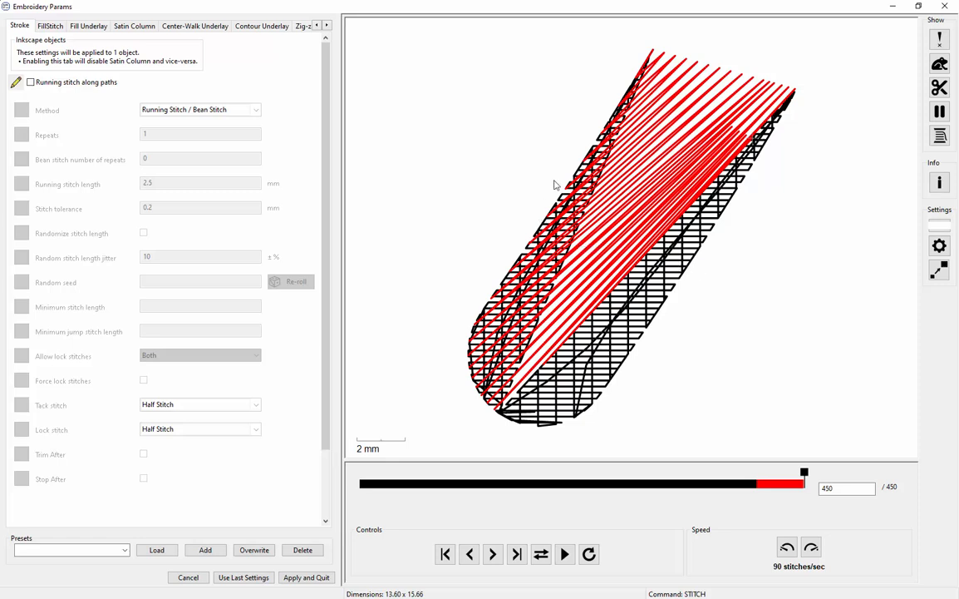
left_click(946, 7)
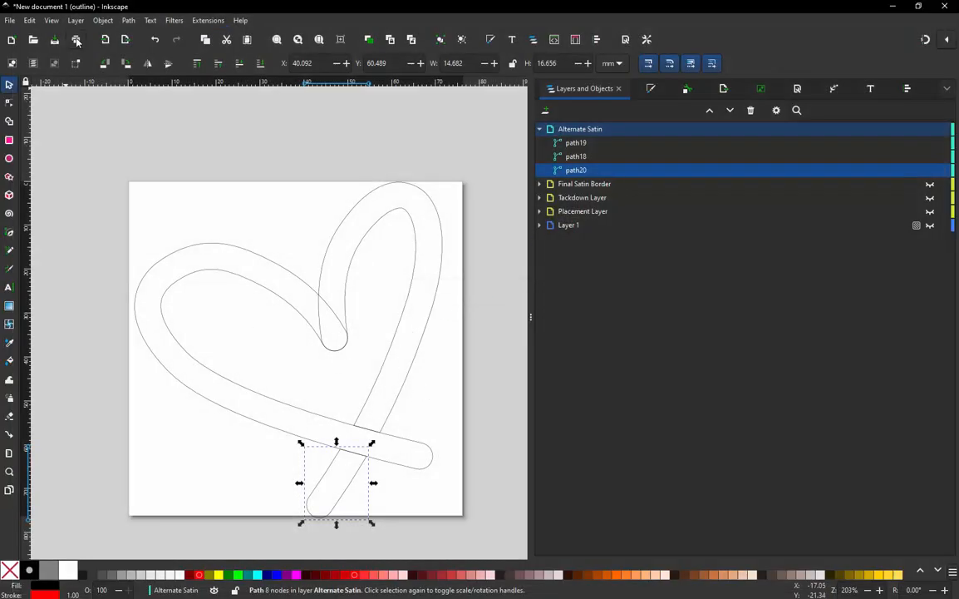
Step: Switch the canvas from outline to normal display and remove the fill from the lower tail piece
left_click(51, 19)
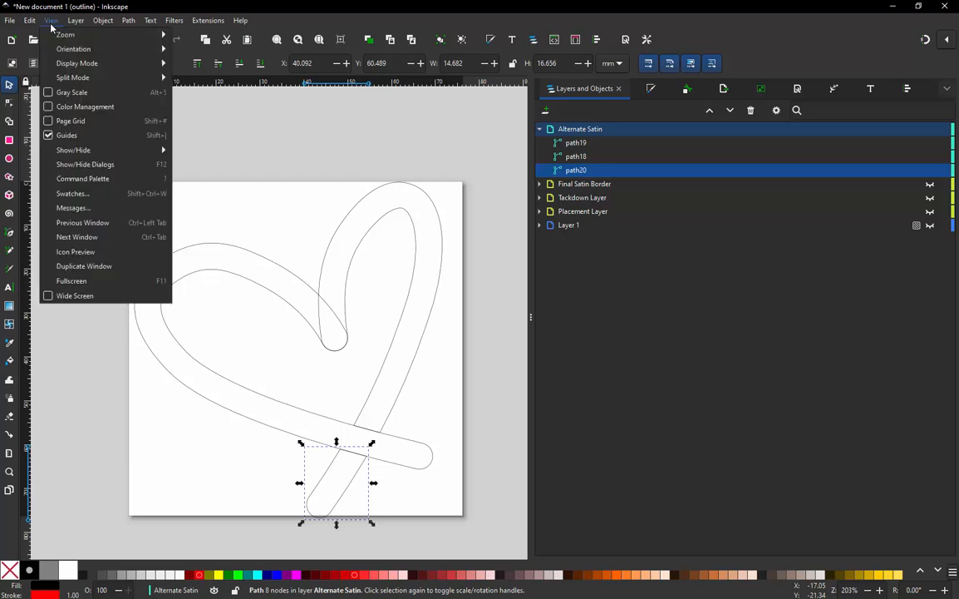
mouse_move(66, 62)
left_click(198, 64)
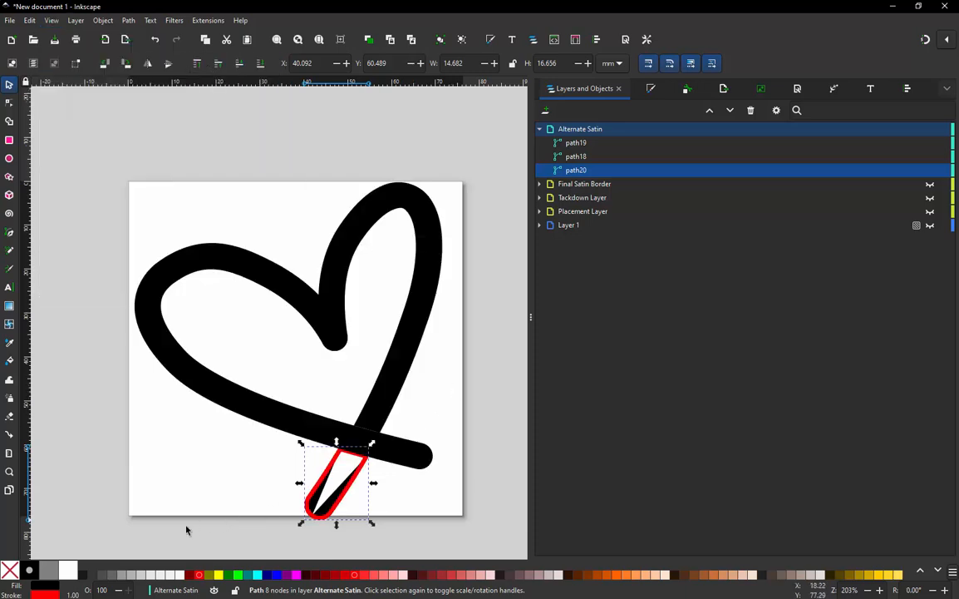
left_click(13, 570)
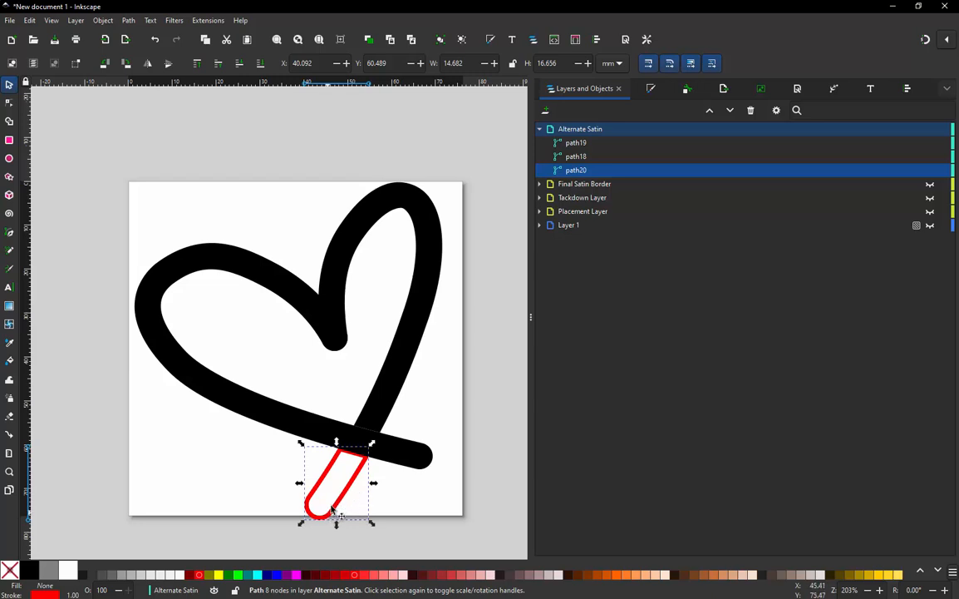
Step: Preview the unfilled tail piece in Ink/Stitch Params with running stitch disabled, close without applying, and deselect the piece
left_click(207, 20)
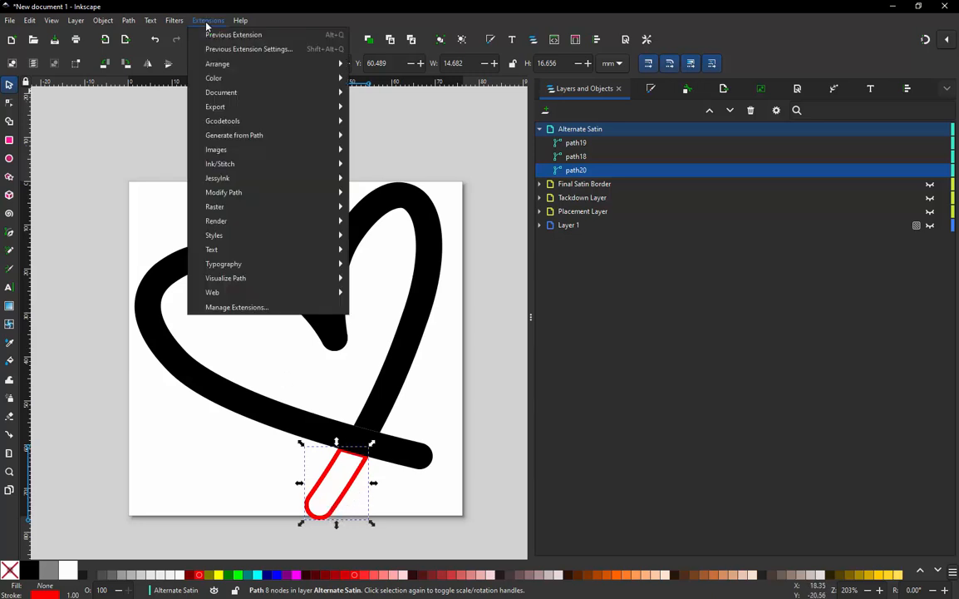
mouse_move(250, 165)
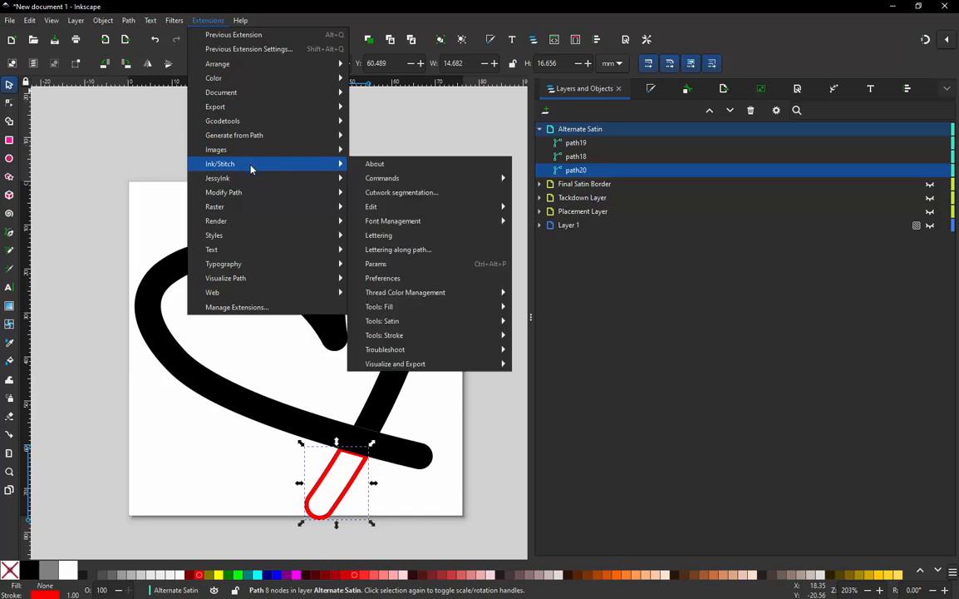
left_click(404, 278)
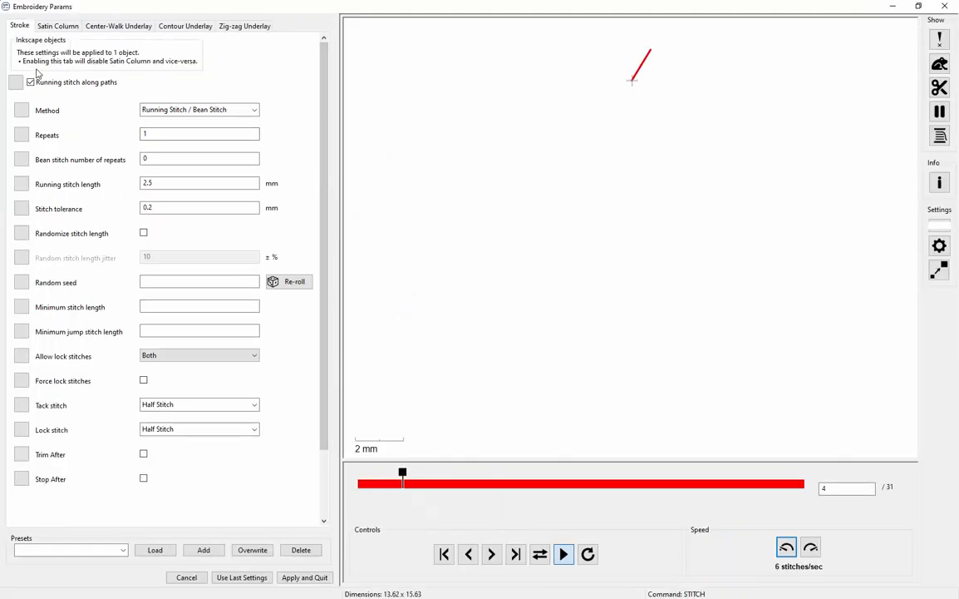
left_click(31, 83)
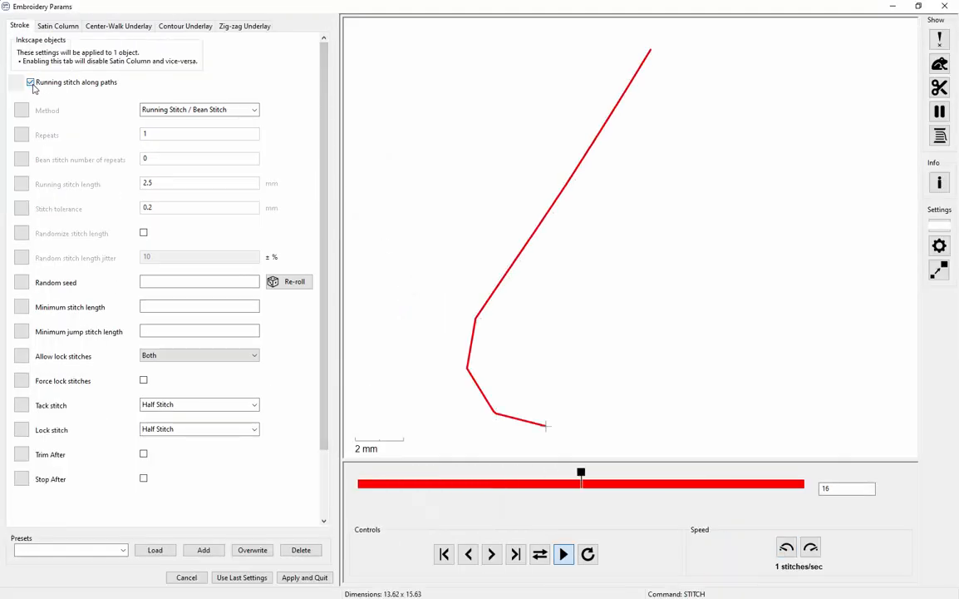
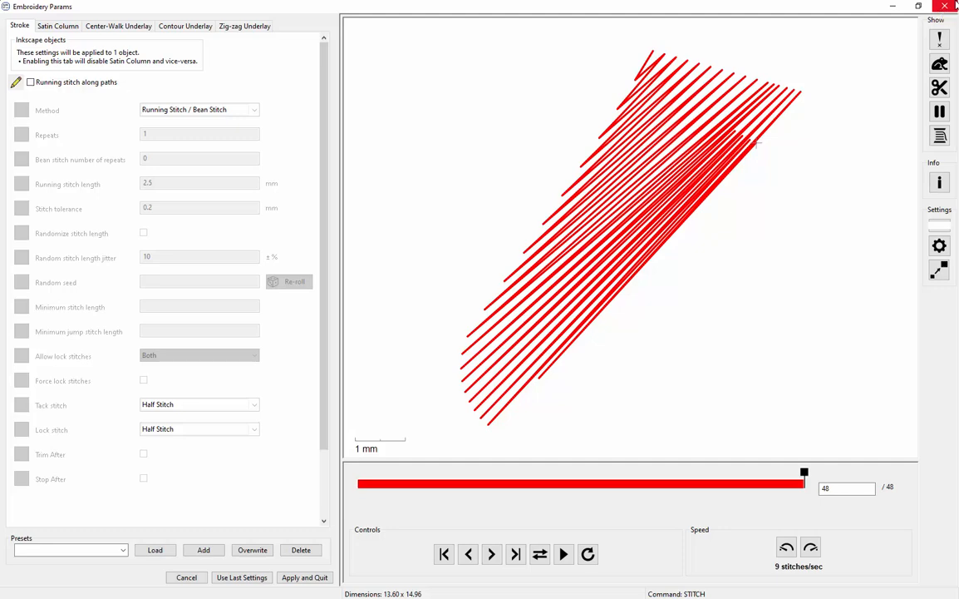
left_click(947, 6)
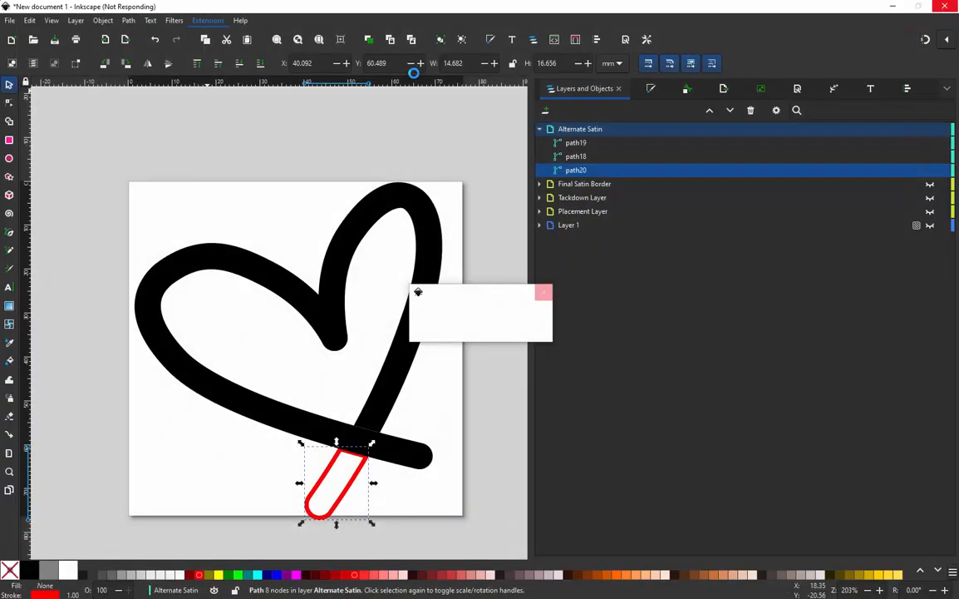
left_click(207, 507)
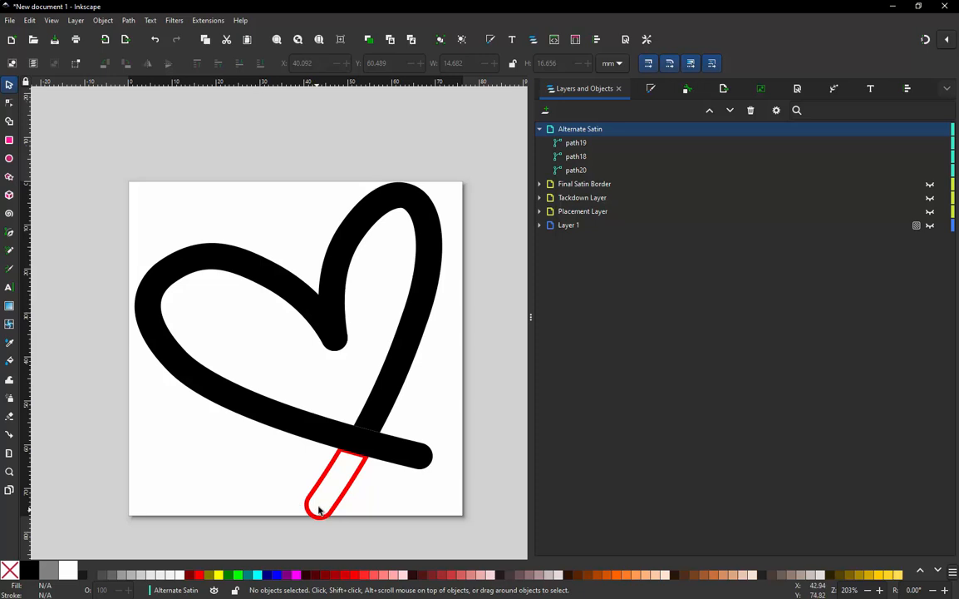
Step: Break the red tail piece apart into separate segments and clear the selection
scroll(349, 509, "up", 2, "ctrl")
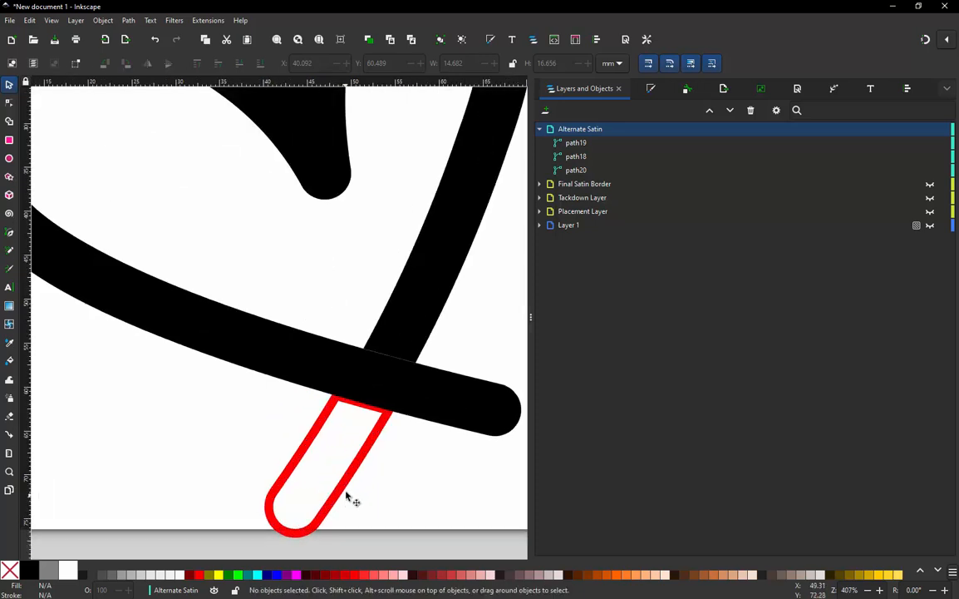
left_click(354, 482)
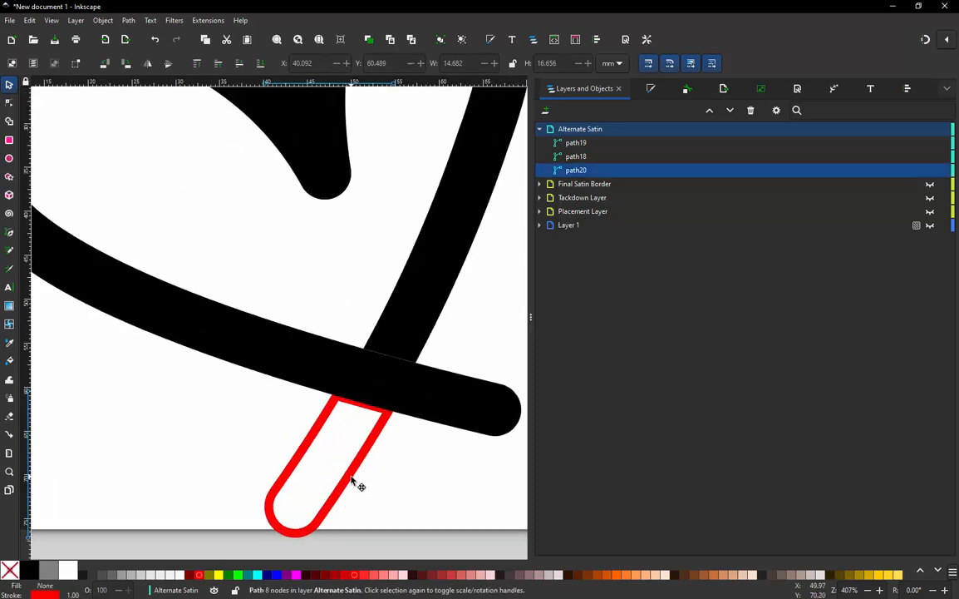
left_click(128, 20)
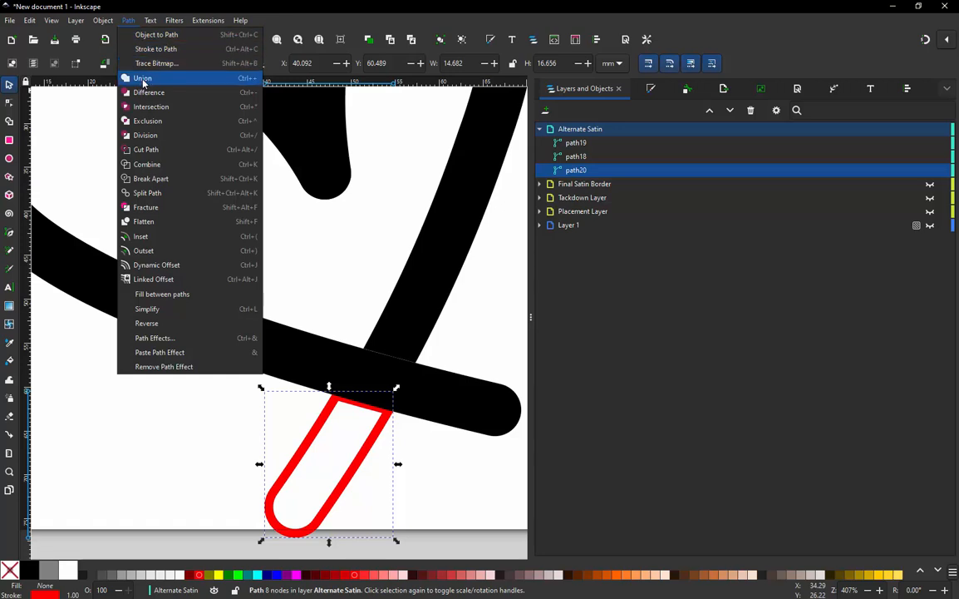
left_click(162, 178)
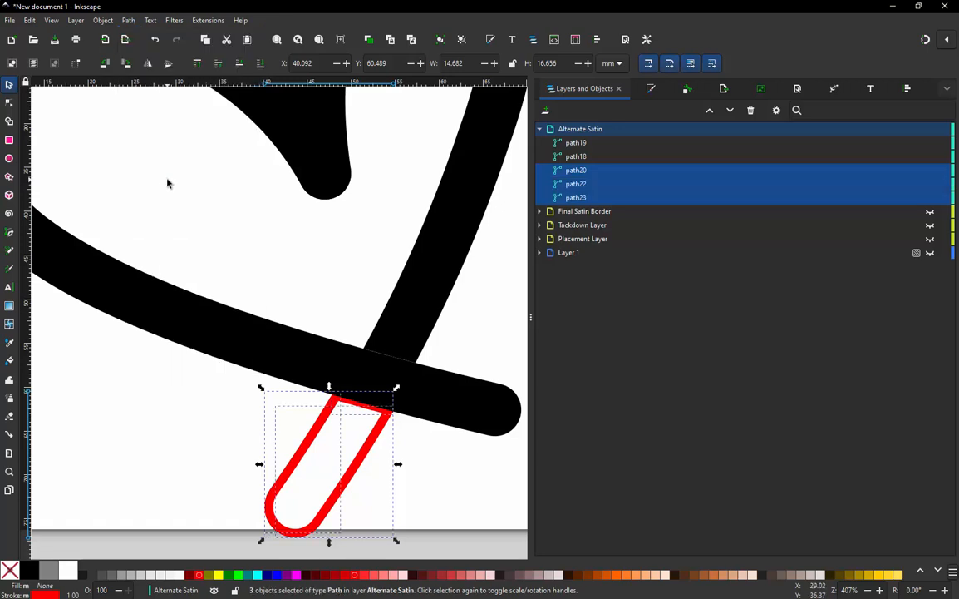
left_click(119, 399)
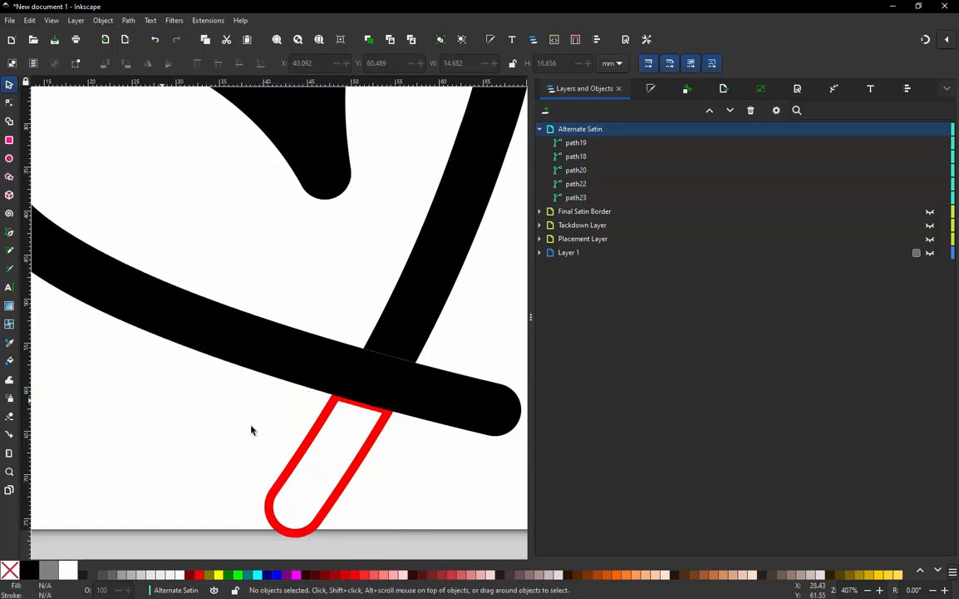
Step: Delete the short segment that closes the red tail's upper end at the crossing
left_click(375, 416)
left_click(426, 475)
scroll(321, 355, "down", 1)
left_click_drag(439, 499, 317, 369)
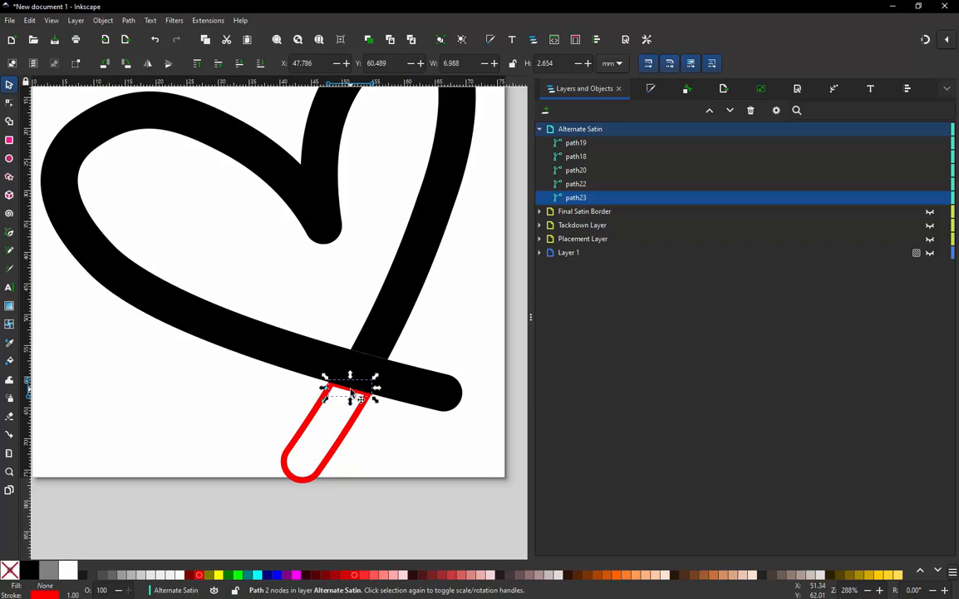
key("Delete")
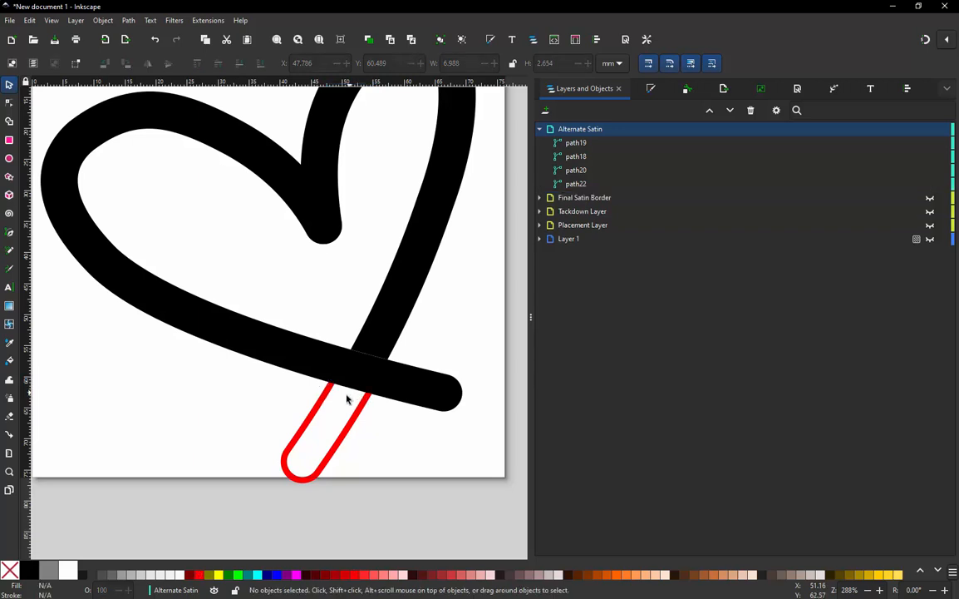
Step: Test-move the tail's left rail, undo the move, and combine the two rails into a single path
left_click(320, 405)
left_click_drag(320, 406, 299, 406)
key("ctrl+z")
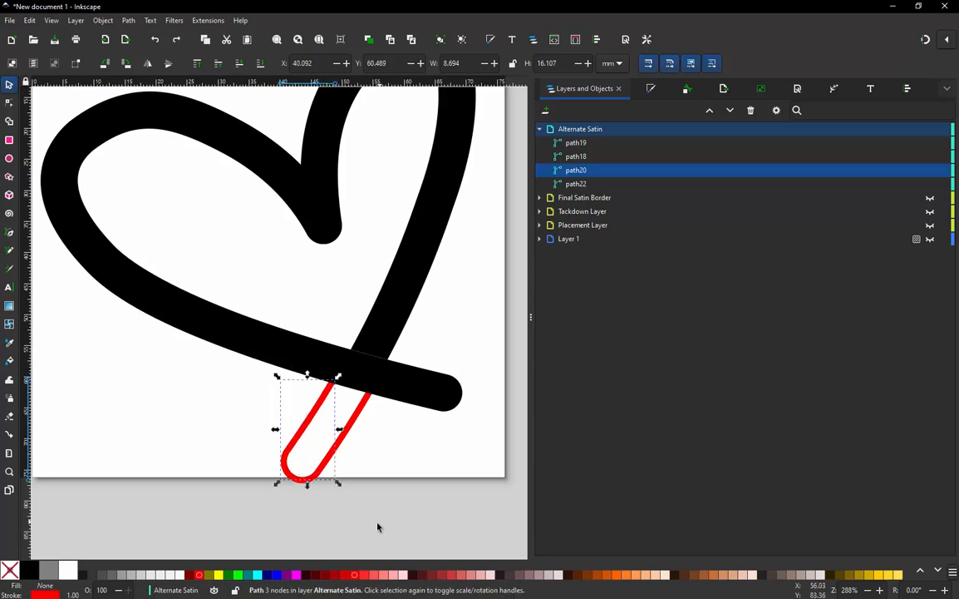
left_click(355, 425, "shift")
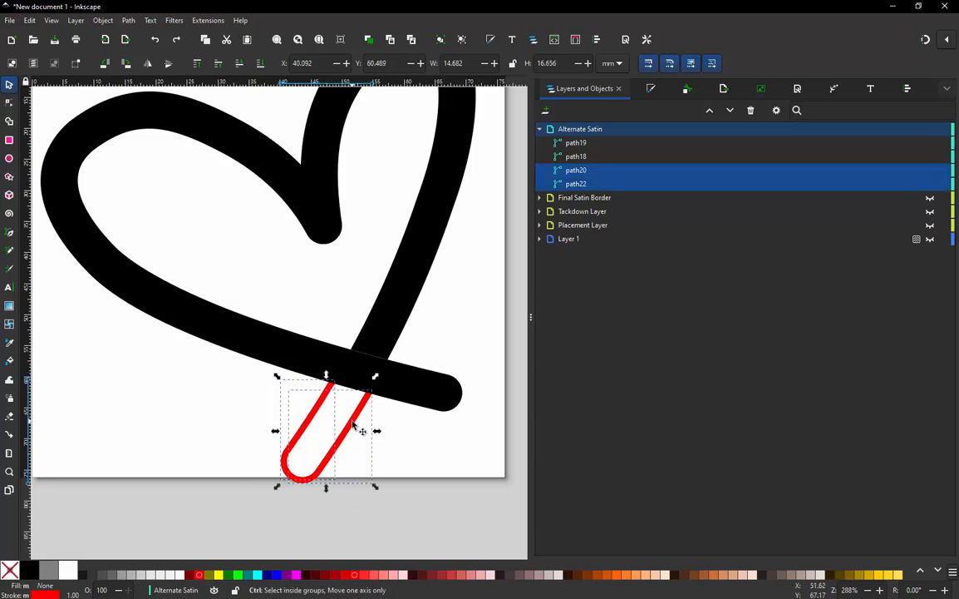
key("ctrl+k")
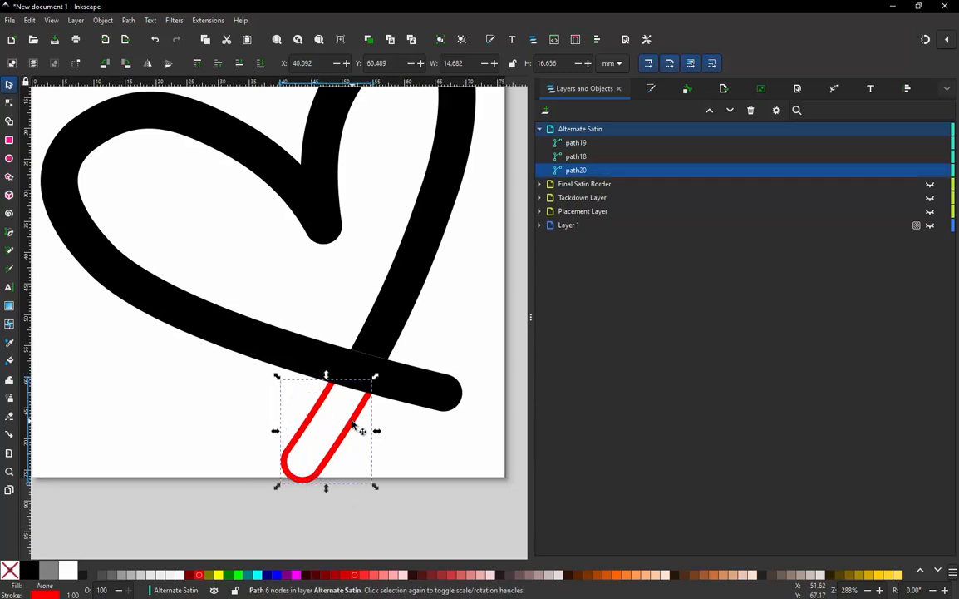
Step: Disable running stitch for the red tail in Ink/Stitch Params and scrub through its satin column stitch preview
left_click(209, 21)
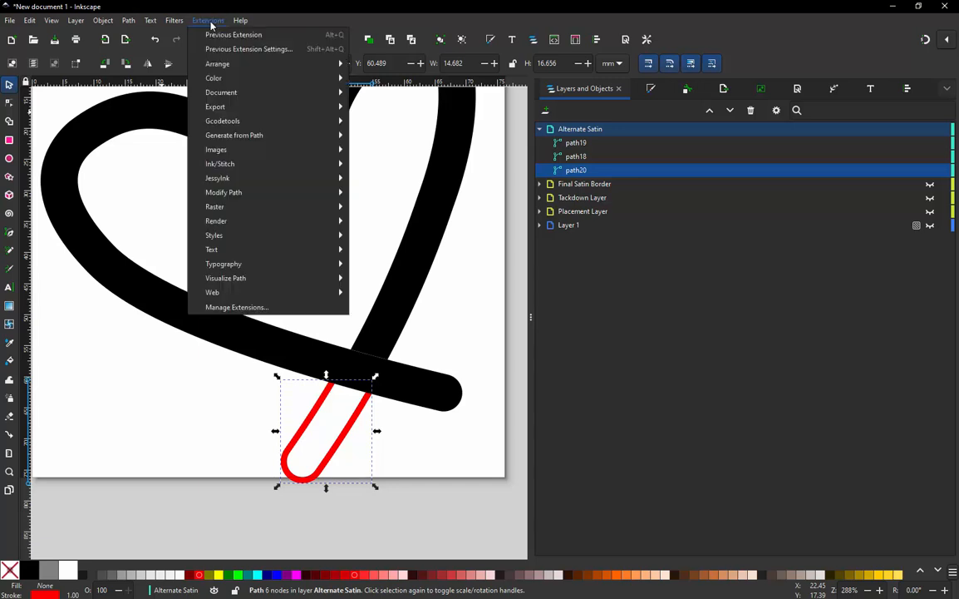
mouse_move(246, 163)
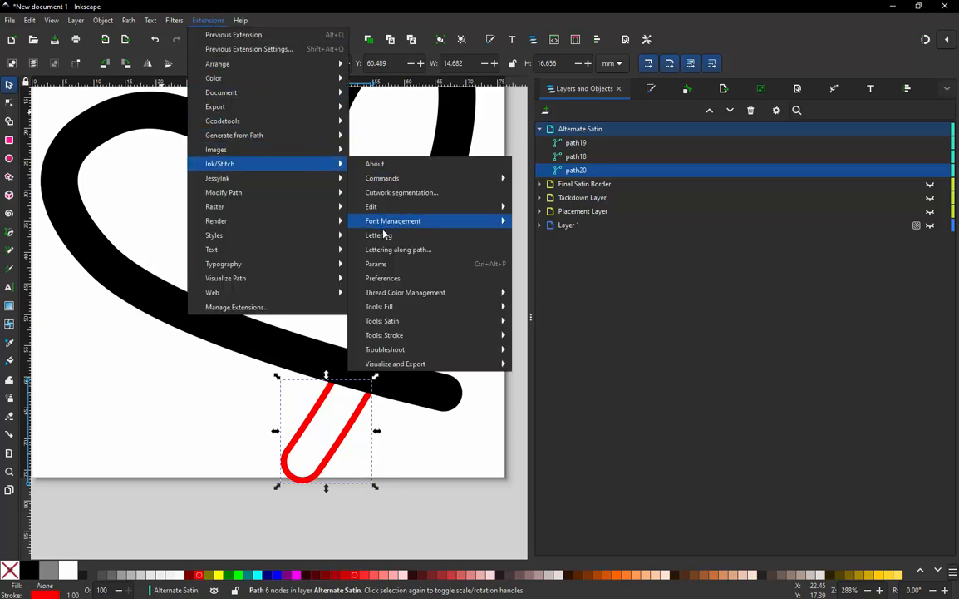
left_click(391, 263)
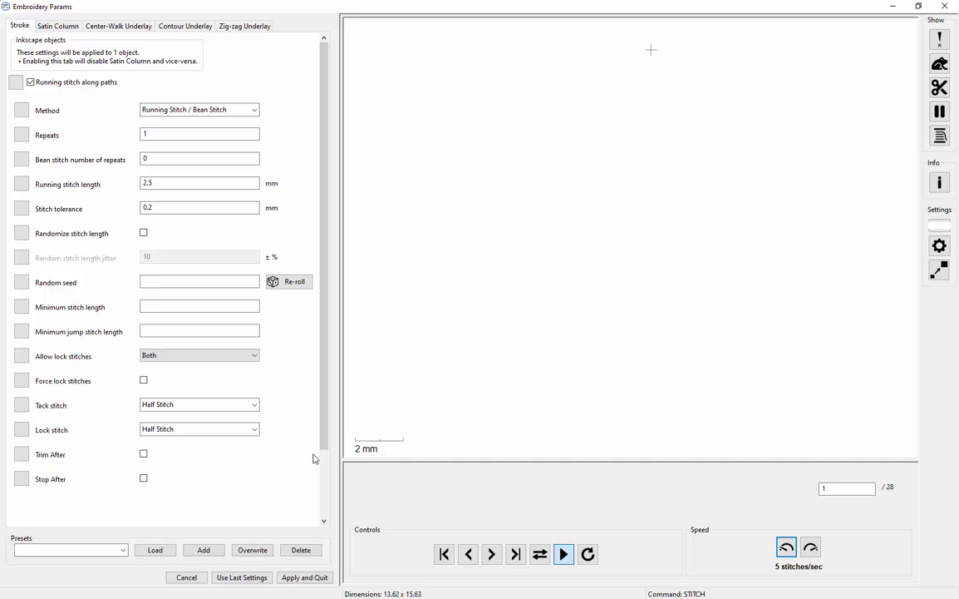
left_click(33, 82)
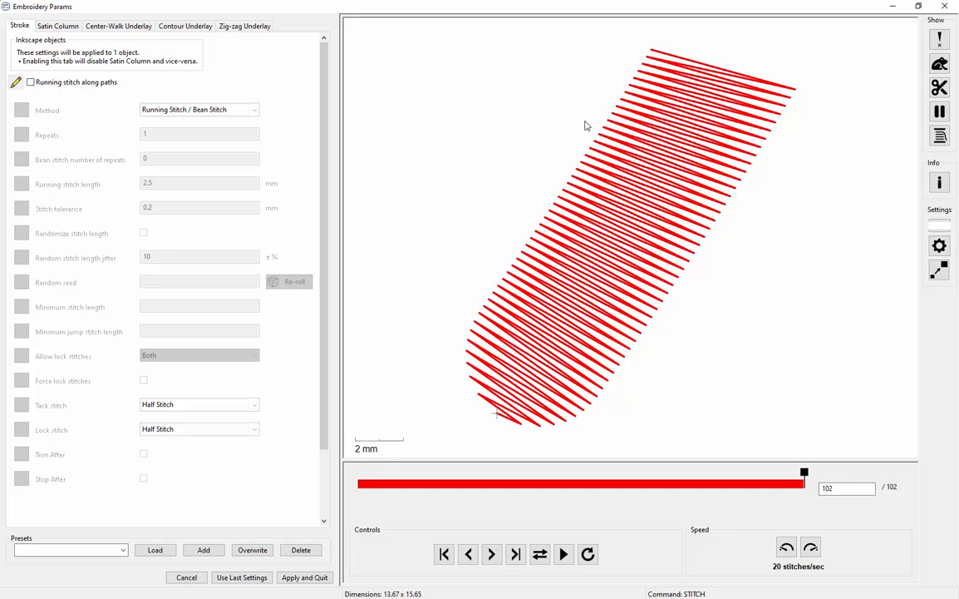
left_click(48, 28)
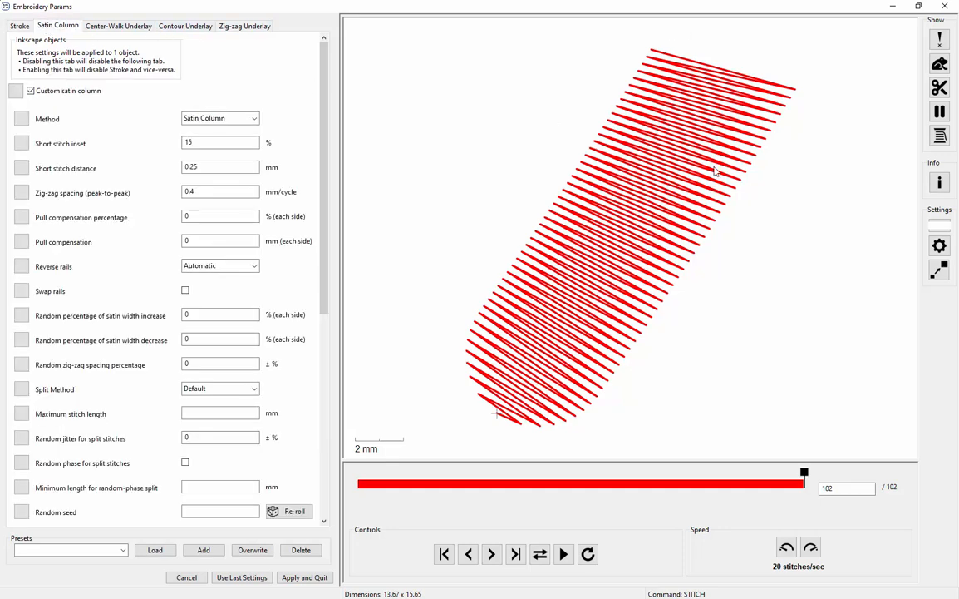
left_click_drag(804, 472, 396, 479)
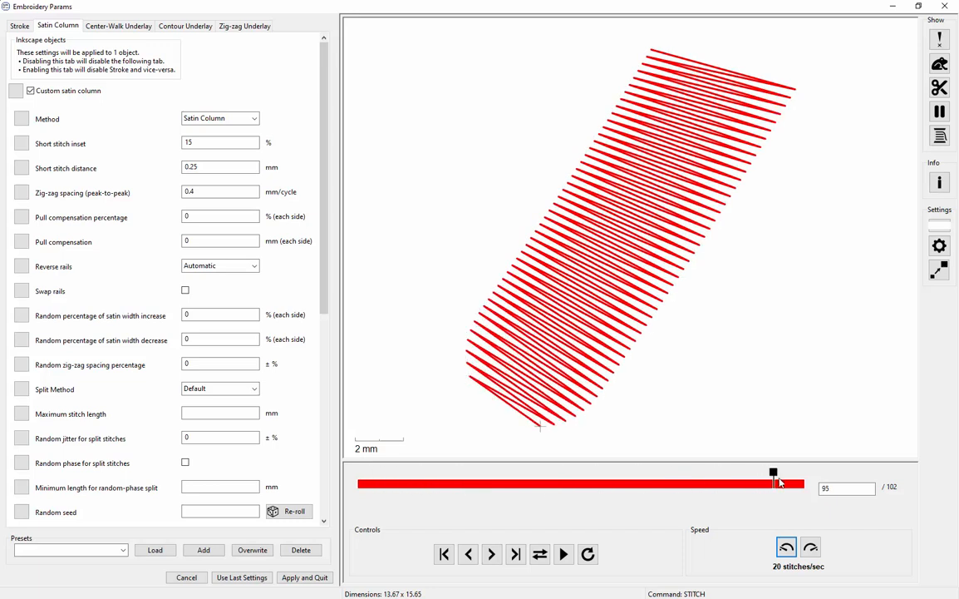
Step: Swap the tail's satin rails, apply the embroidery params, and clear the selection
left_click(185, 290)
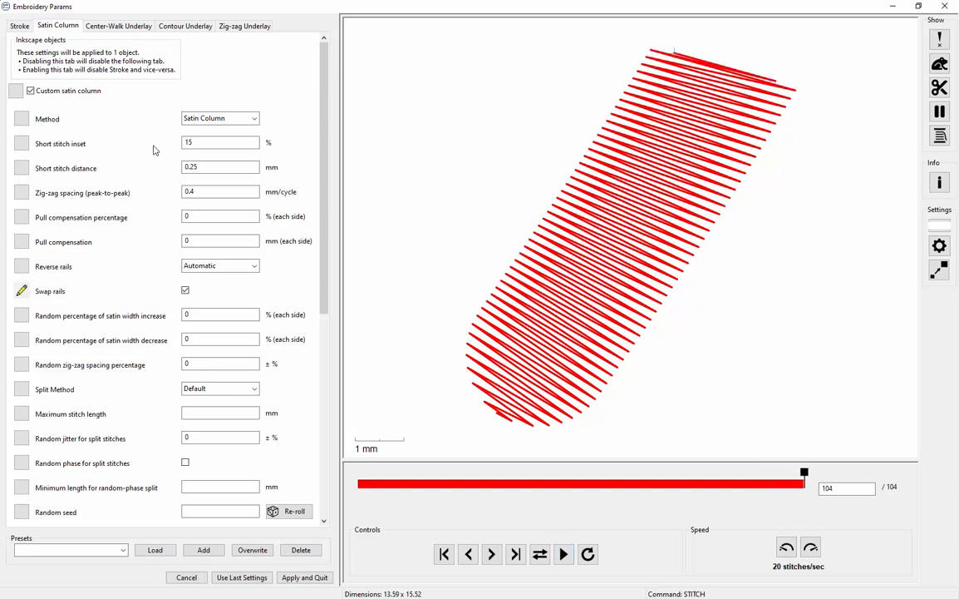
left_click(305, 577)
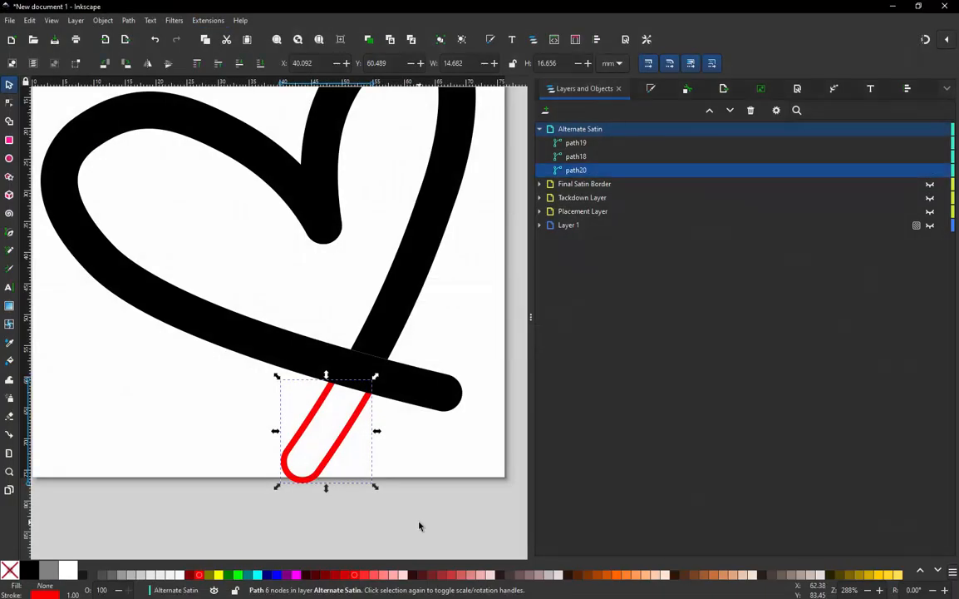
left_click(419, 526)
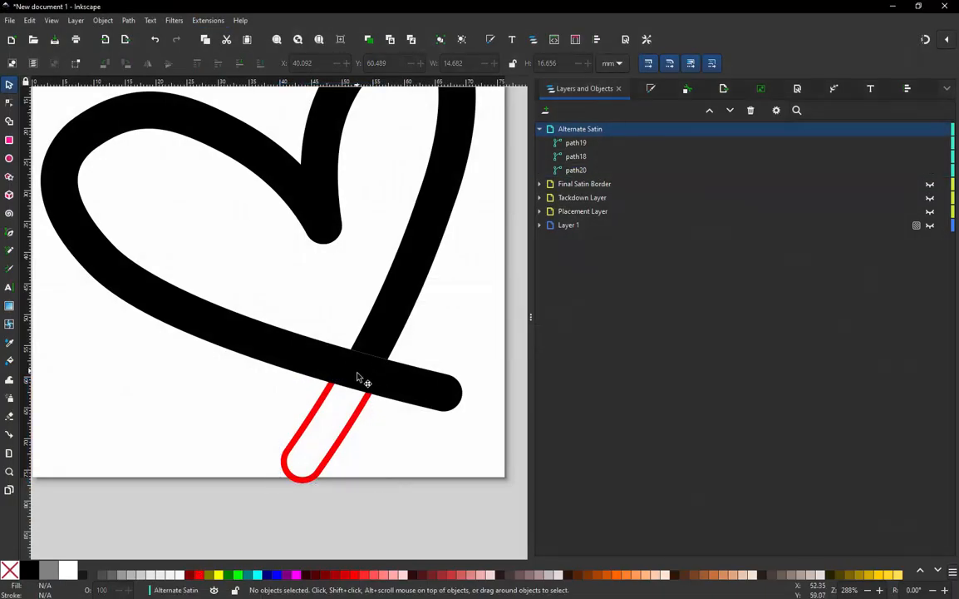
Step: Remove the fill from the heart's black right lobe piece and give it a red stroke
scroll(357, 378, "down", 2)
scroll(396, 146, "up", 2)
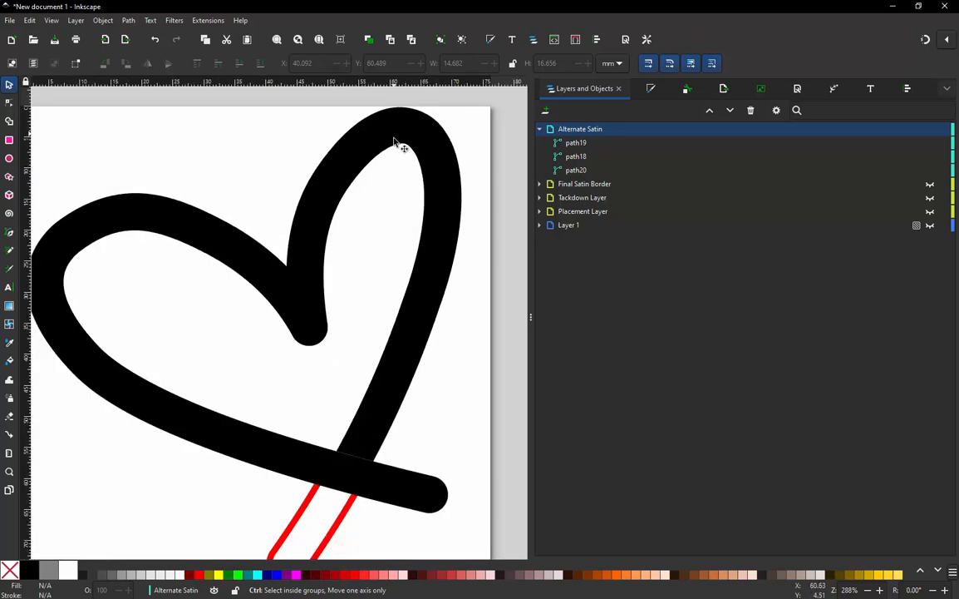
left_click(438, 235)
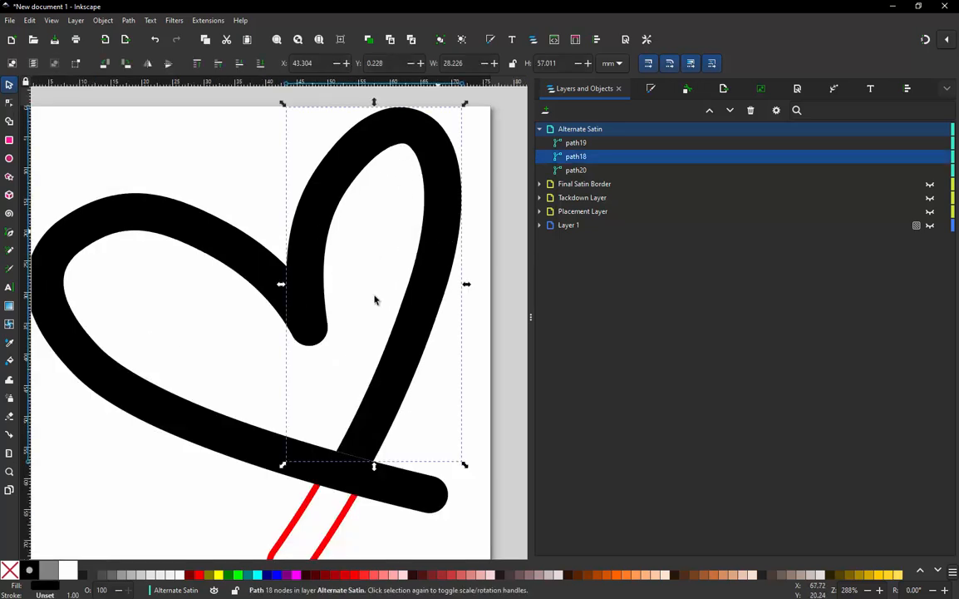
left_click(10, 571)
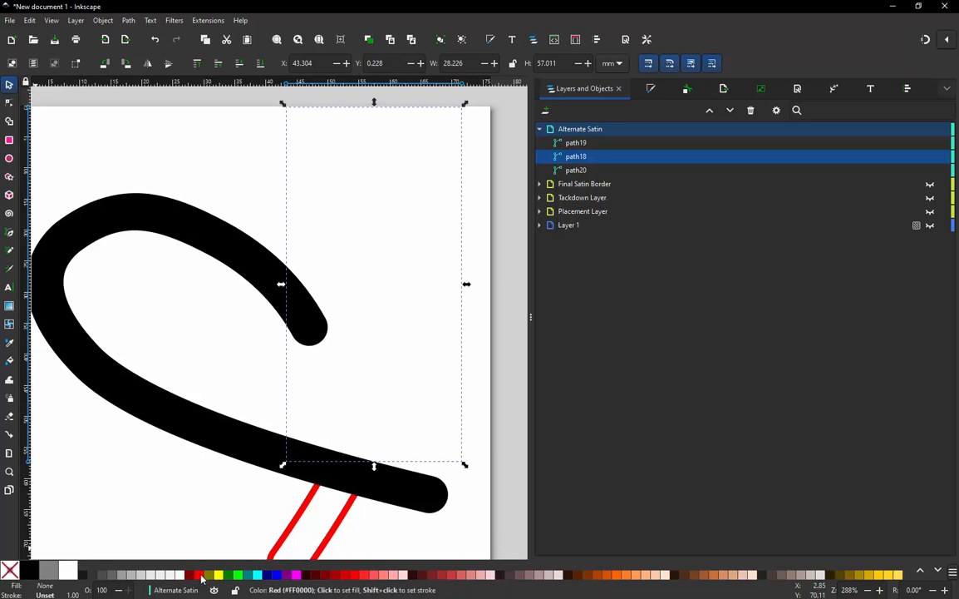
left_click(199, 574, "shift")
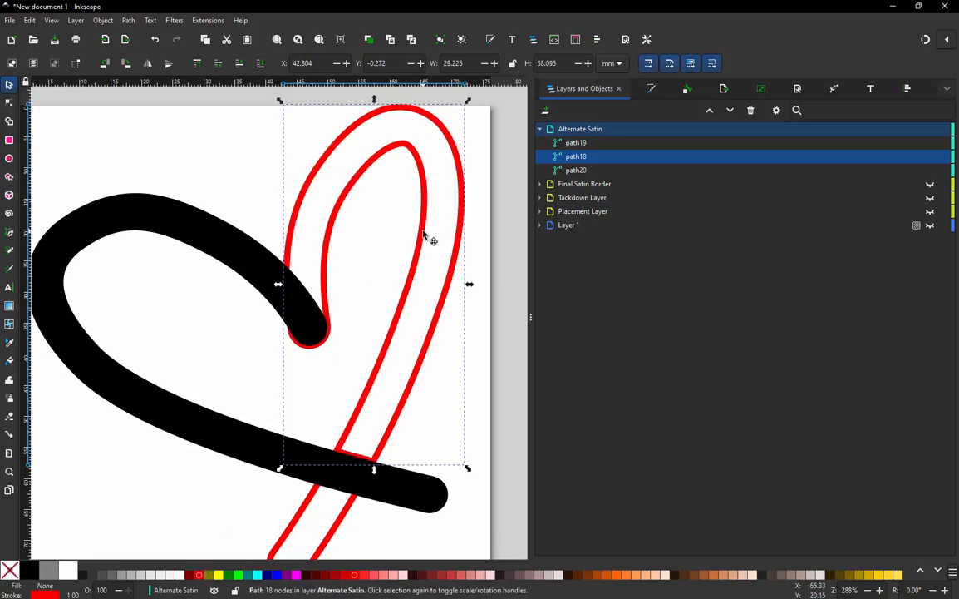
Step: Split the right lobe's outline at its two lower corners and rounded tip node, and break it apart into separate paths
key("n")
left_click_drag(397, 446, 319, 471)
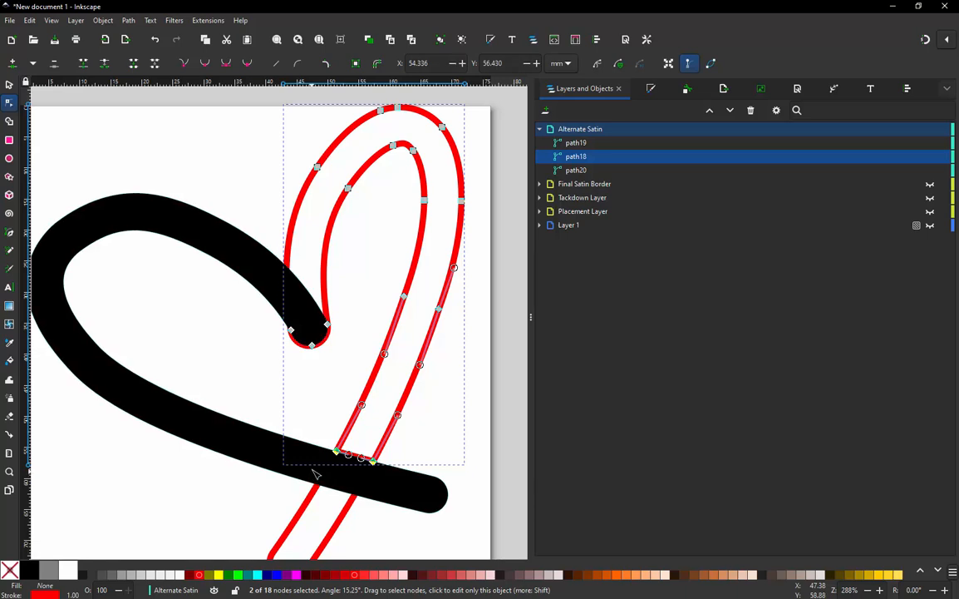
left_click(313, 346, "shift")
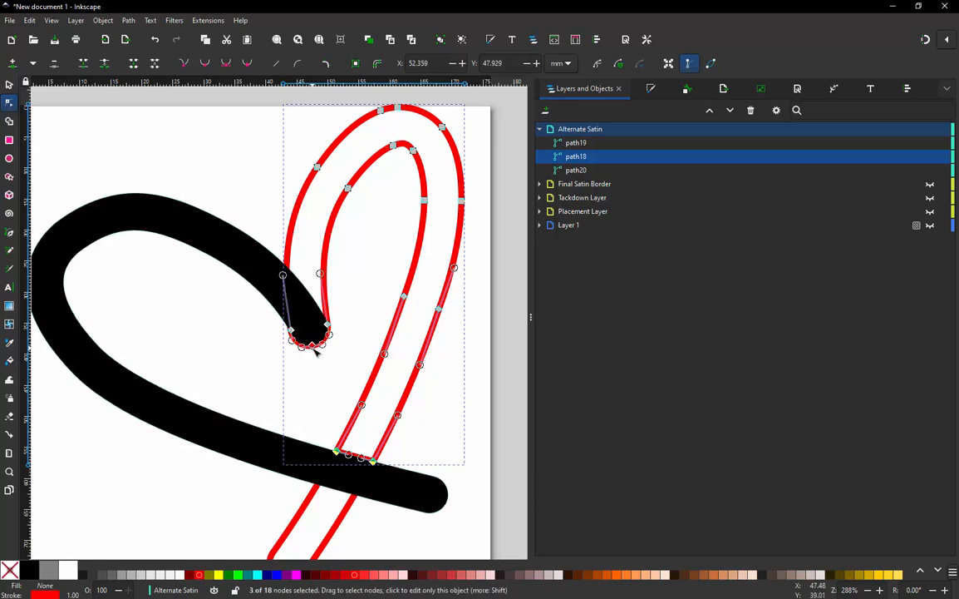
left_click(103, 64)
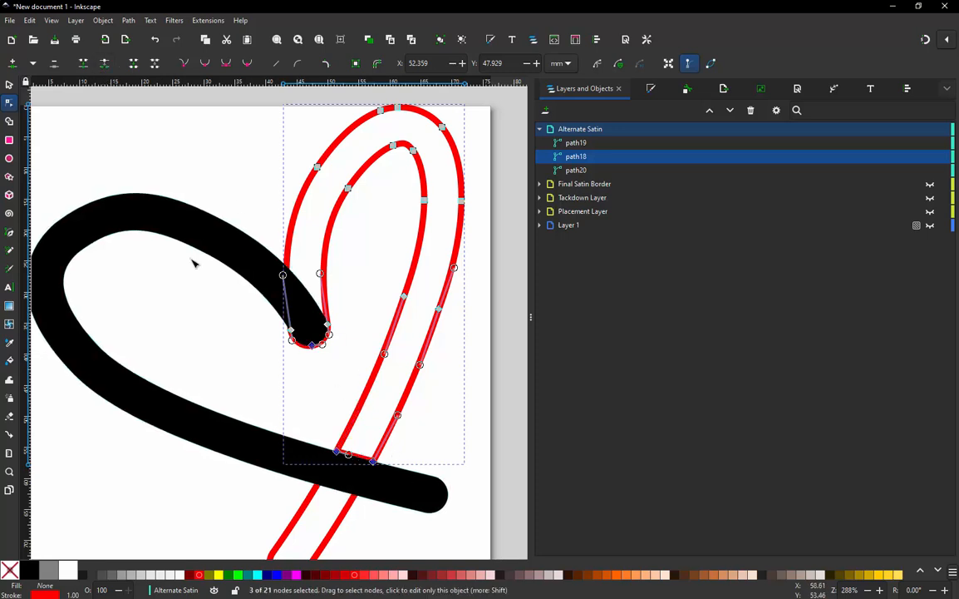
left_click(129, 21)
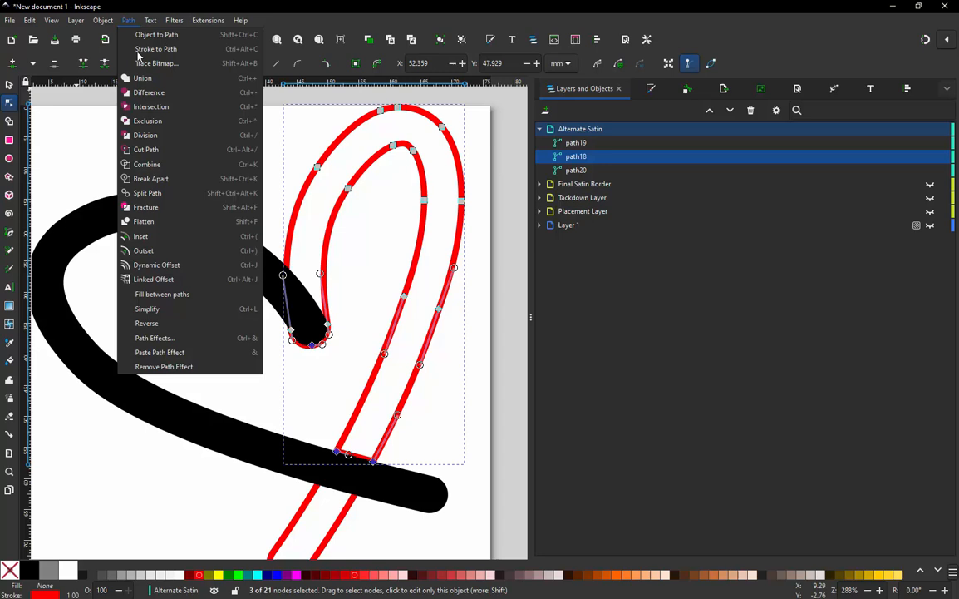
left_click(151, 178)
left_click(443, 427)
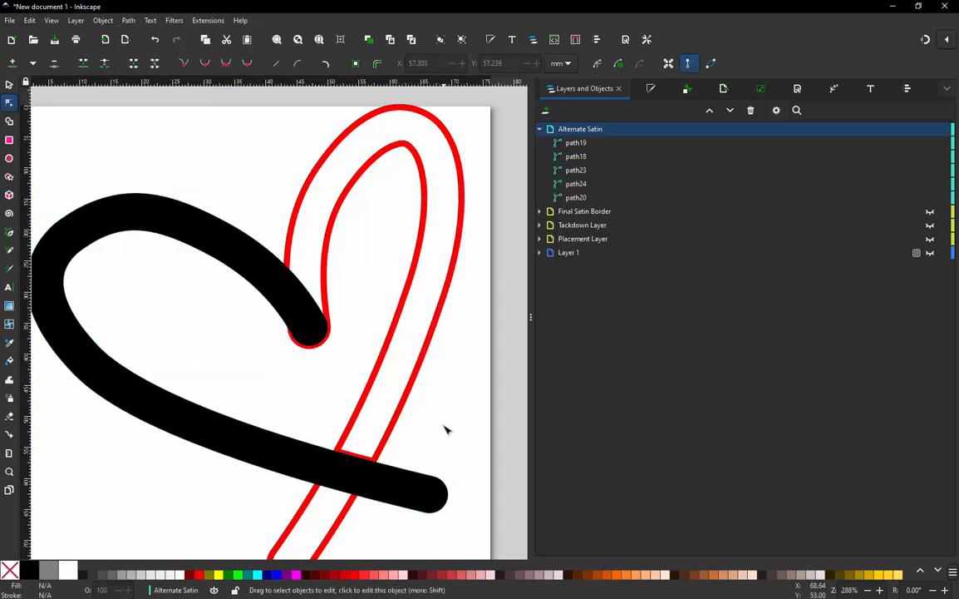
Step: Delete the short segment that closes the right lobe's lower end at the crossing
left_click_drag(443, 424, 314, 475)
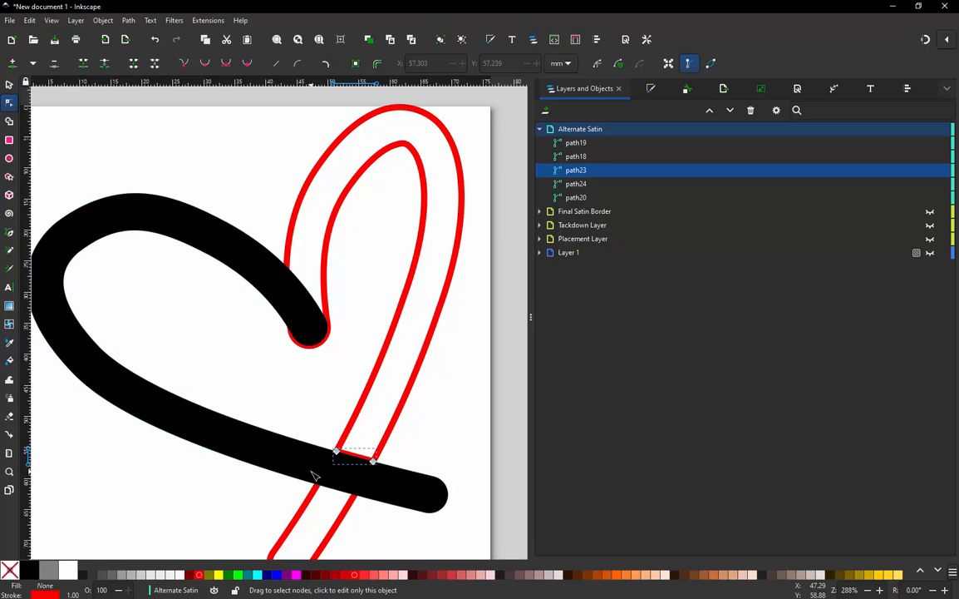
left_click(10, 85)
key("Delete")
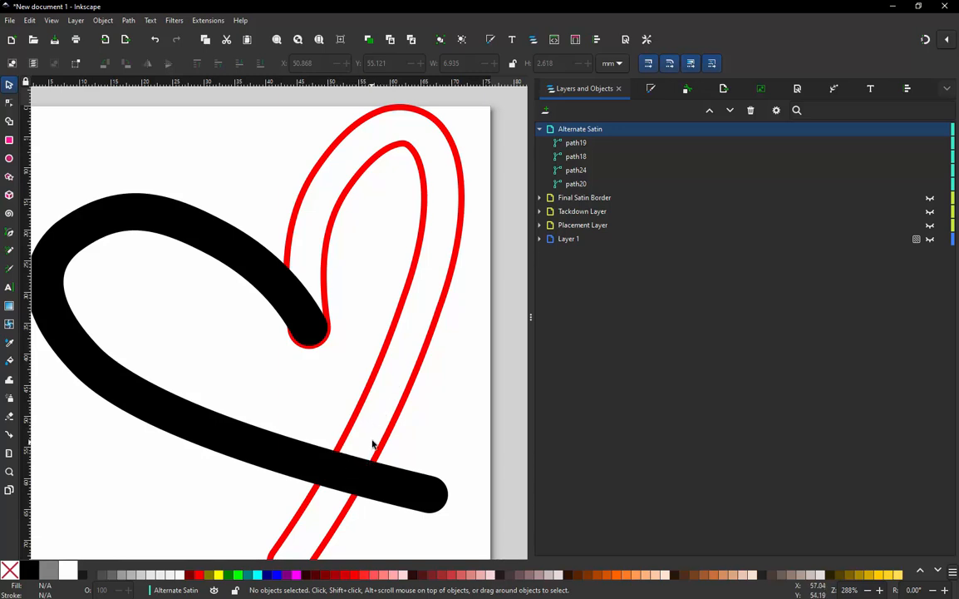
Step: Test-move the right lobe's inner rail and undo the move
left_click(416, 295)
left_click_drag(417, 295, 371, 307)
key("ctrl+z")
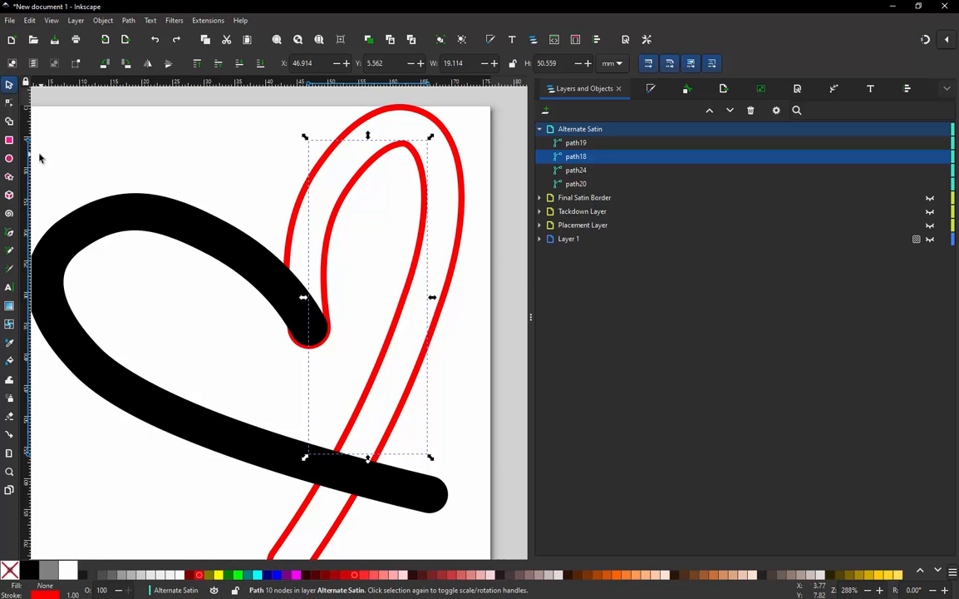
Step: Draw four straight rungs about 12 mm long across both rails around the upper curve of the right lobe
key("b")
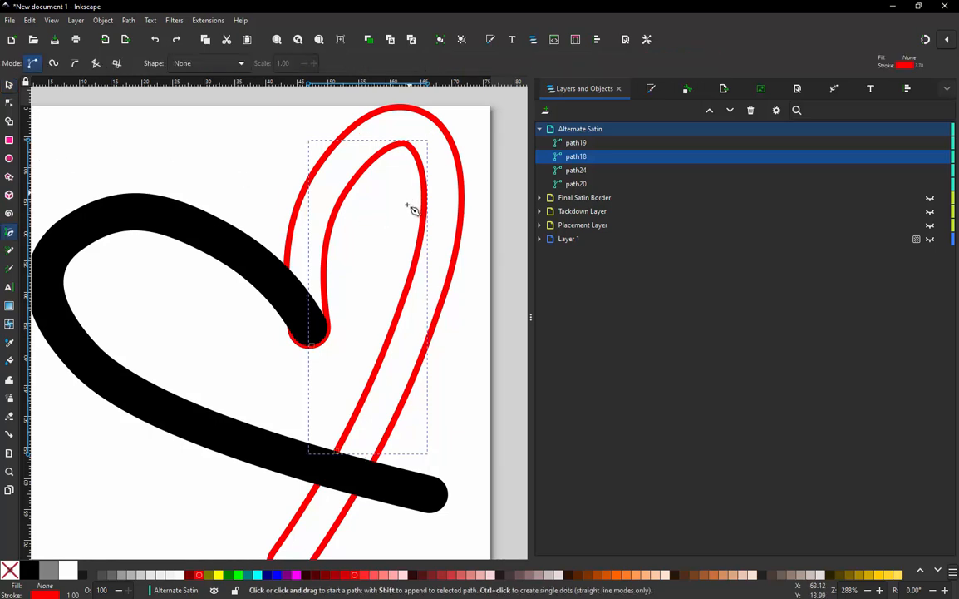
left_click(404, 223)
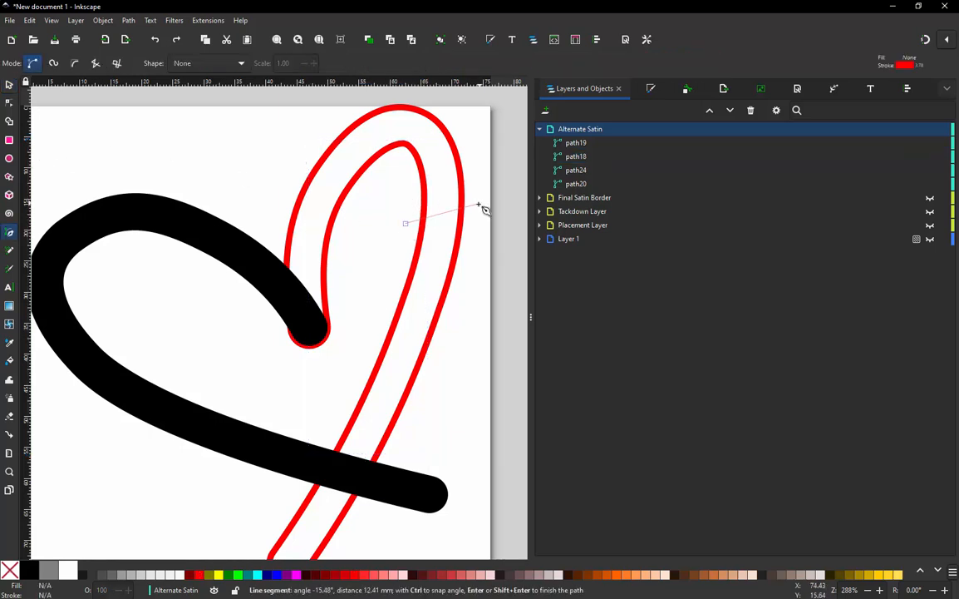
double_click(479, 206)
left_click(394, 162)
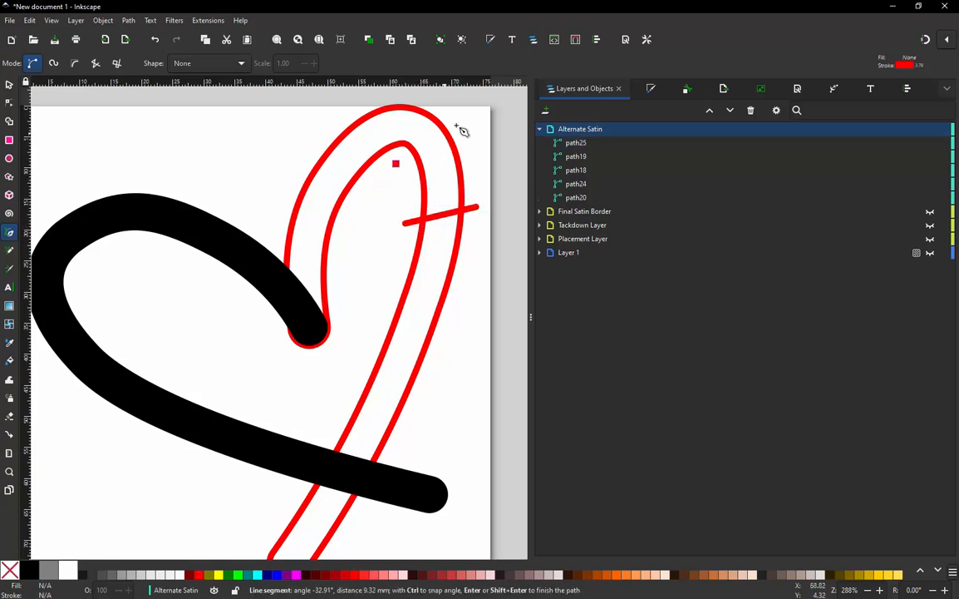
double_click(463, 124)
left_click(377, 169)
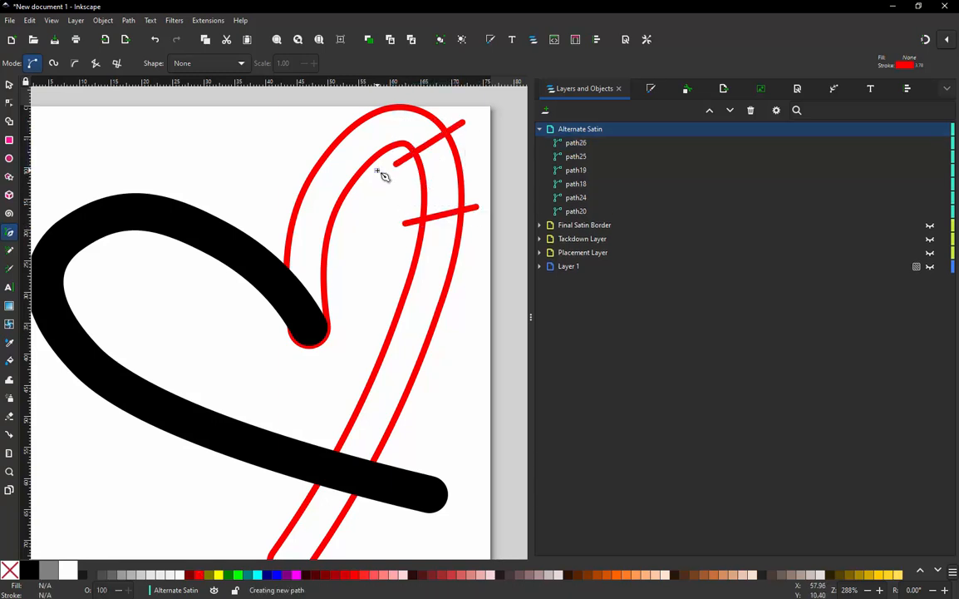
double_click(342, 113)
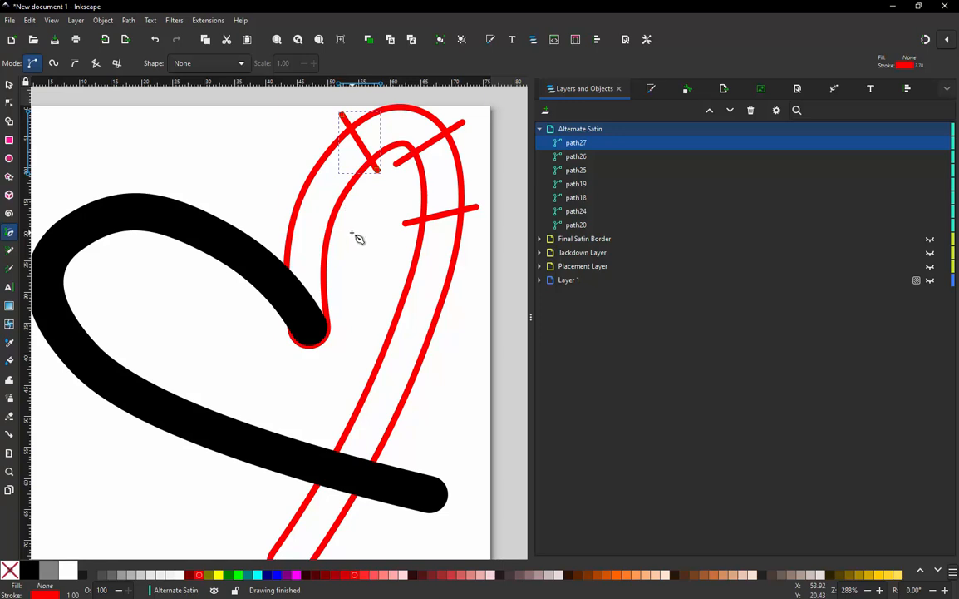
left_click(345, 227)
double_click(272, 202)
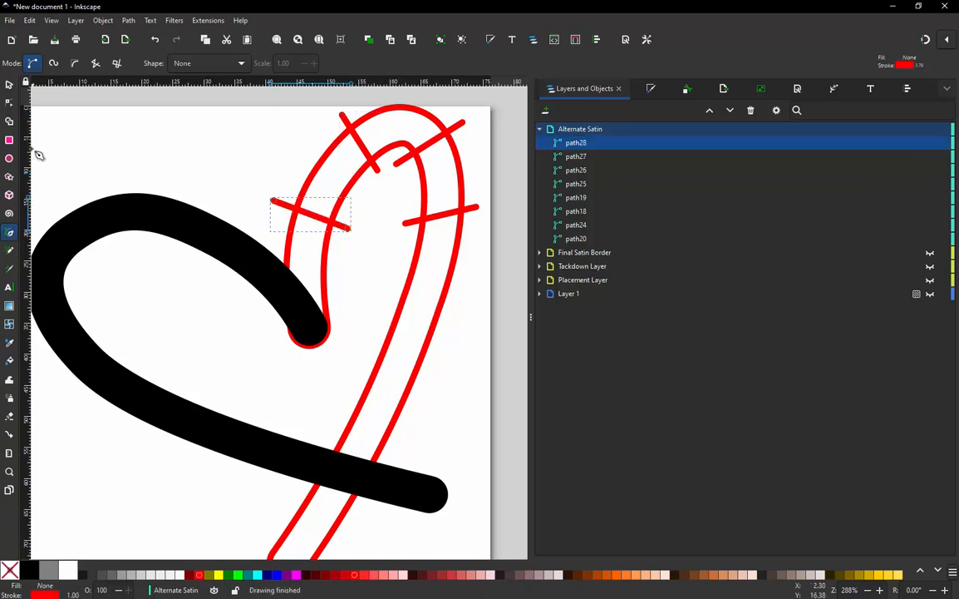
Step: Try to combine the four rungs, the black left piece and the right lobe's inner rail, and undo the combination
left_click(9, 84)
scroll(135, 286, "down", 1)
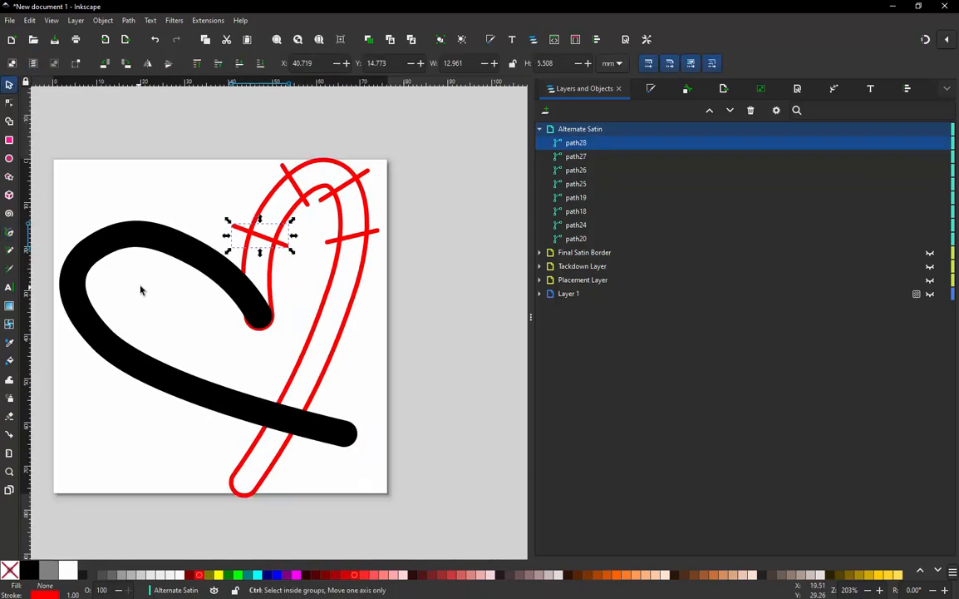
left_click(443, 129)
left_click_drag(443, 124, 205, 279)
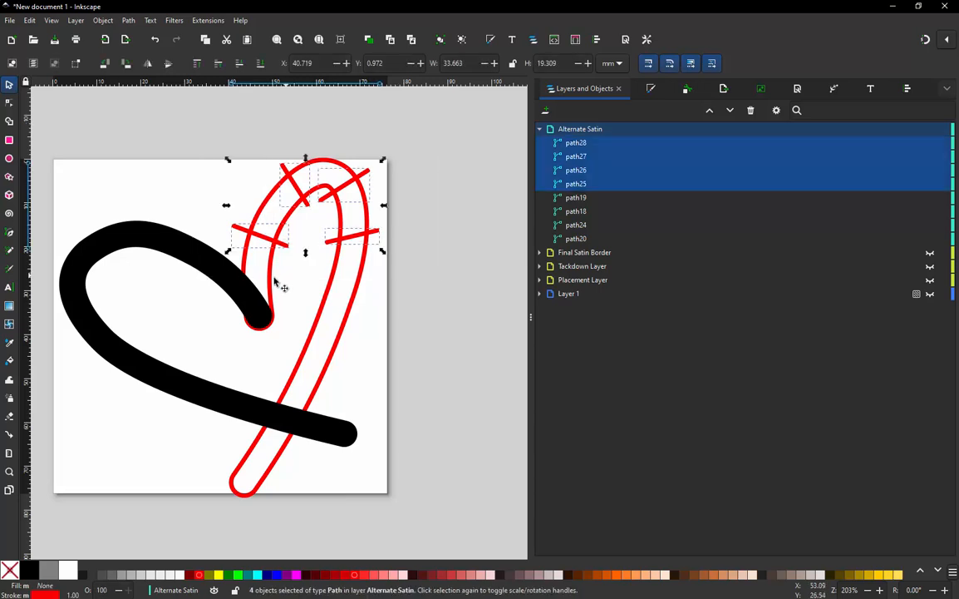
left_click(246, 271, "shift")
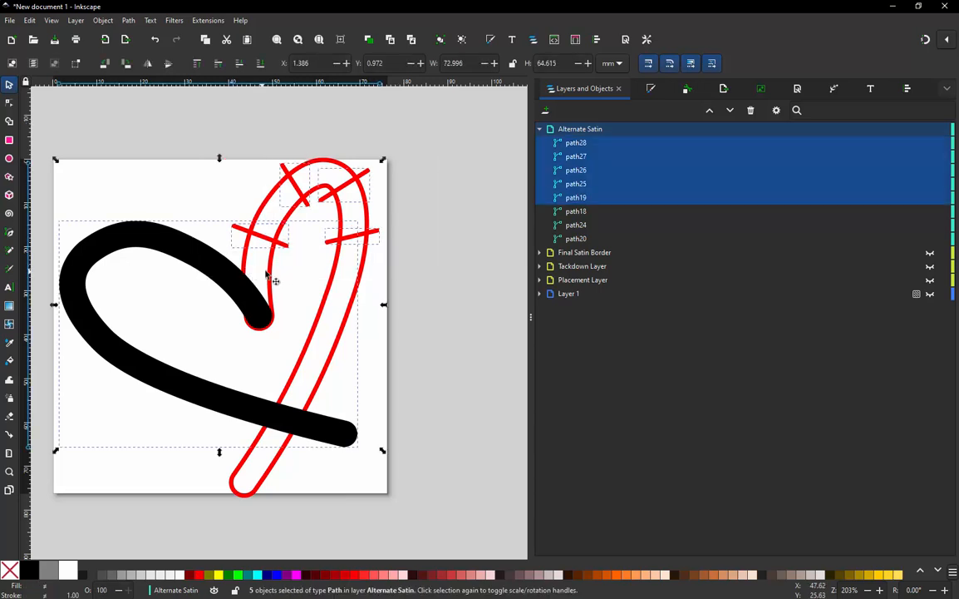
left_click(270, 273, "shift")
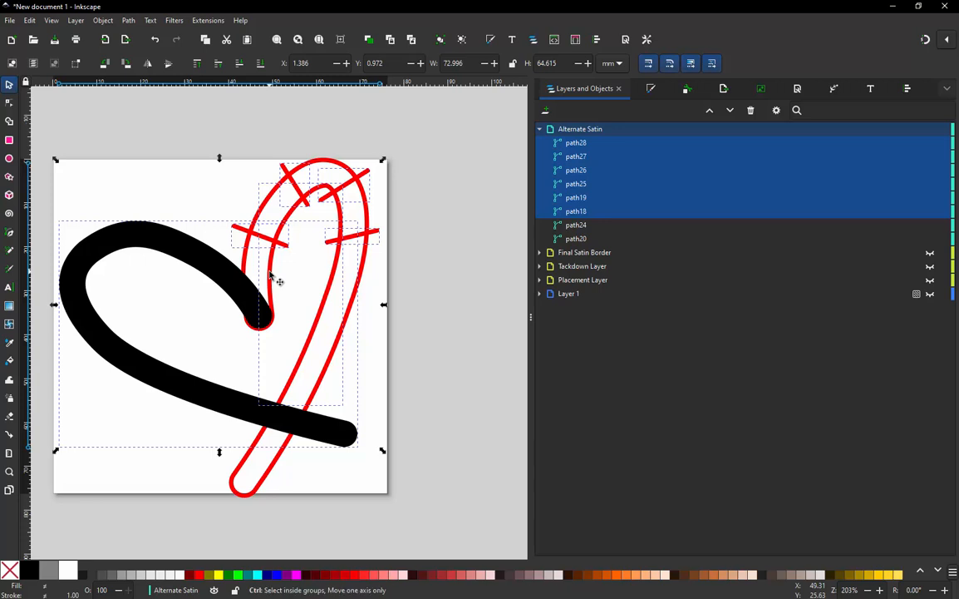
key("ctrl+k")
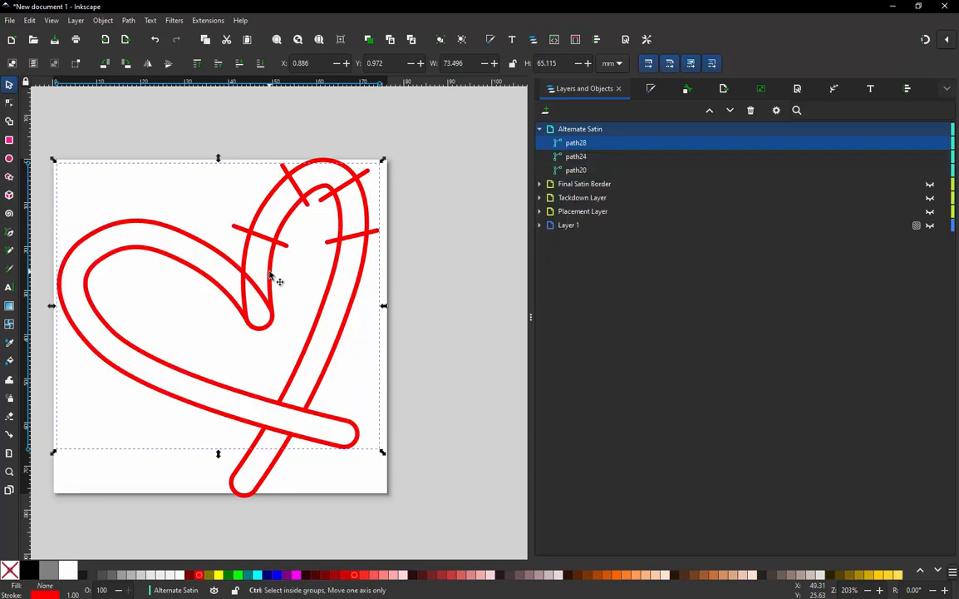
key("ctrl+z")
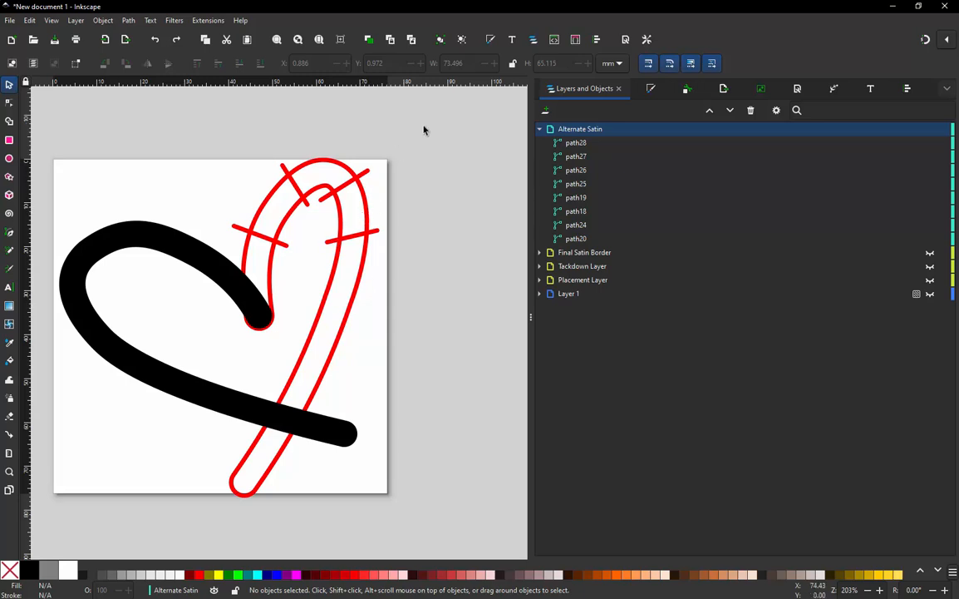
Step: Combine the right lobe's outer and inner red rails into a single path
key("alt")
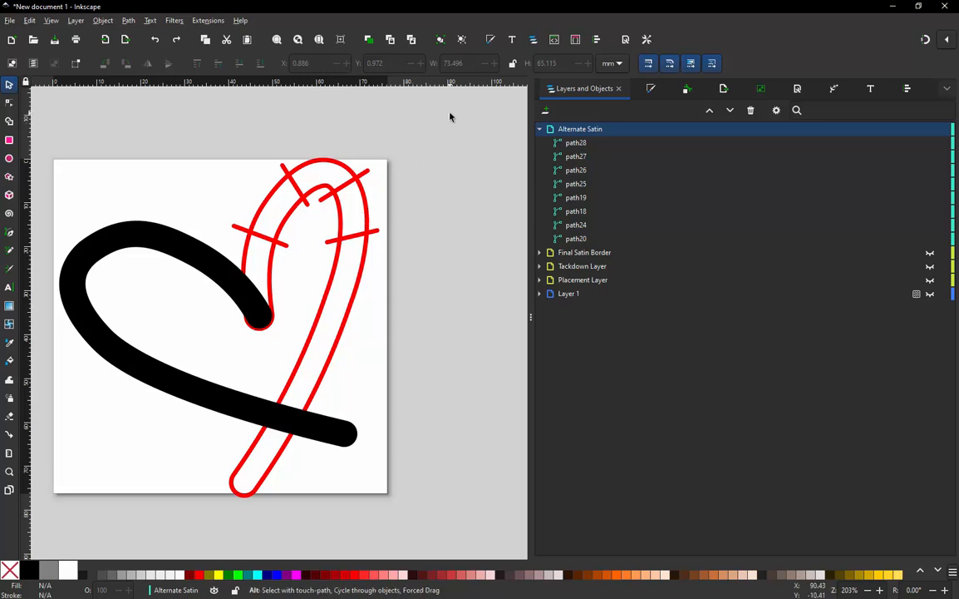
left_click_drag(449, 116, 265, 153)
mouse_move(213, 185)
left_mouse_down()
mouse_move(222, 229)
mouse_move(369, 331)
mouse_move(447, 176)
mouse_move(449, 116)
left_mouse_up()
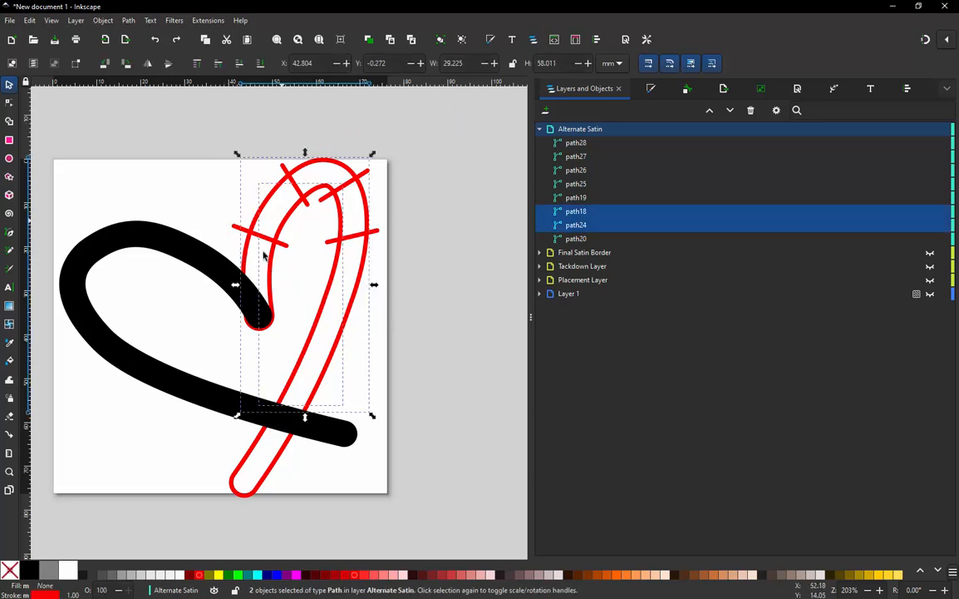
left_click(428, 192)
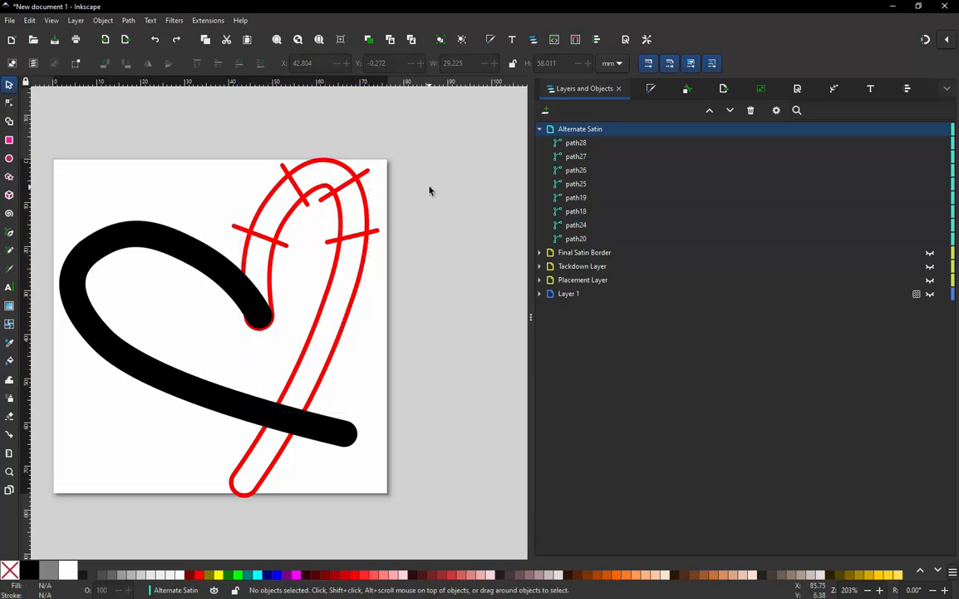
mouse_move(426, 167)
left_mouse_down()
mouse_move(321, 128)
mouse_move(269, 127)
mouse_move(231, 186)
mouse_move(225, 239)
mouse_move(371, 298)
mouse_move(423, 219)
mouse_move(424, 166)
left_mouse_up()
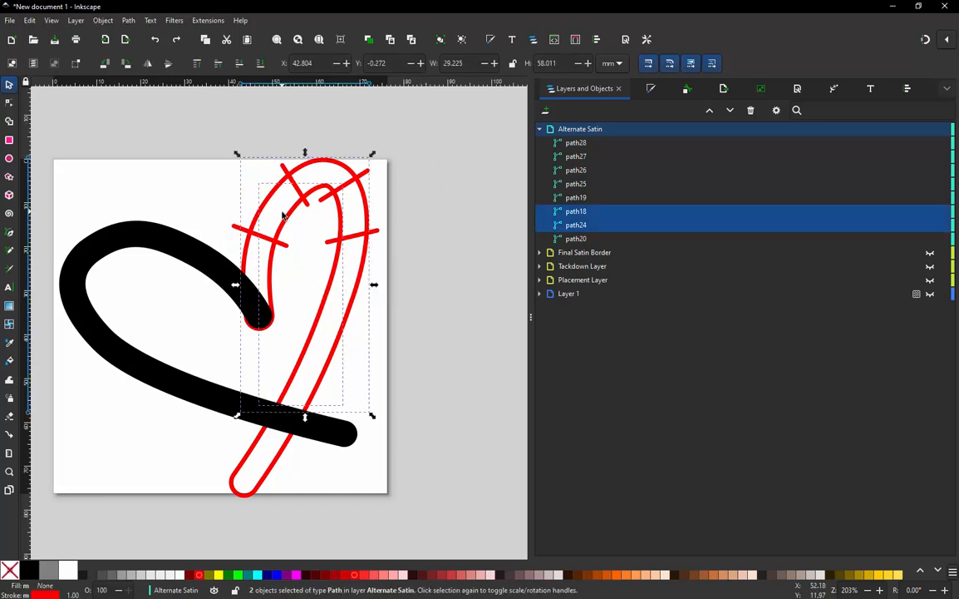
key("ctrl")
key("ctrl+k")
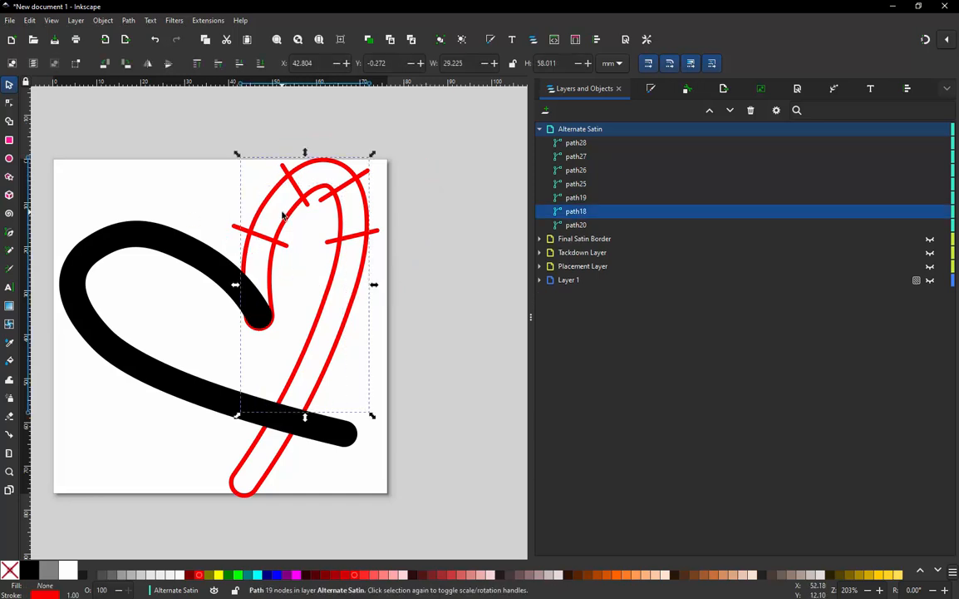
Step: Preview the combined rails as a satin column in Ink/Stitch Params with running stitch off and rails swapped, and close without applying
left_click(208, 20)
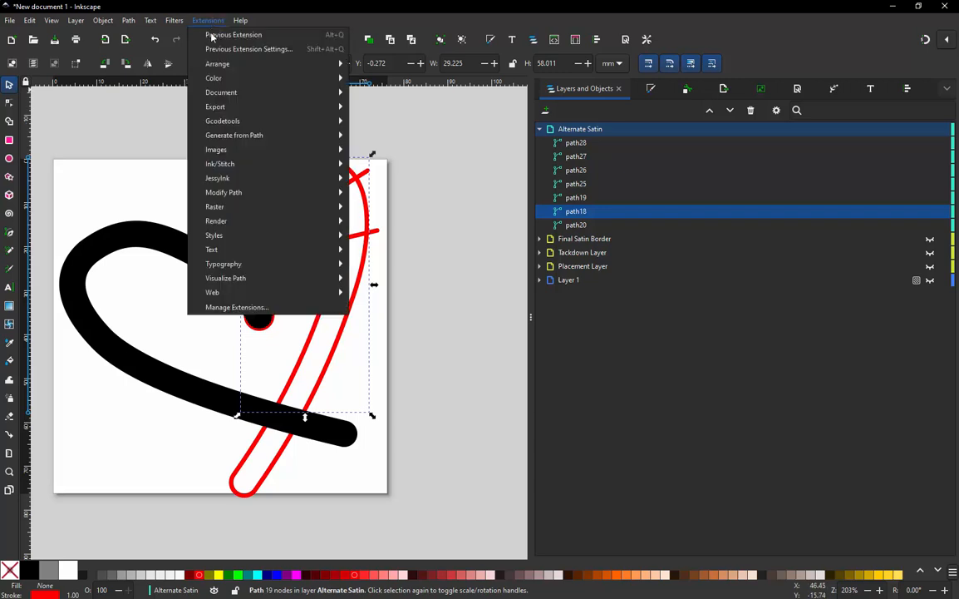
mouse_move(241, 166)
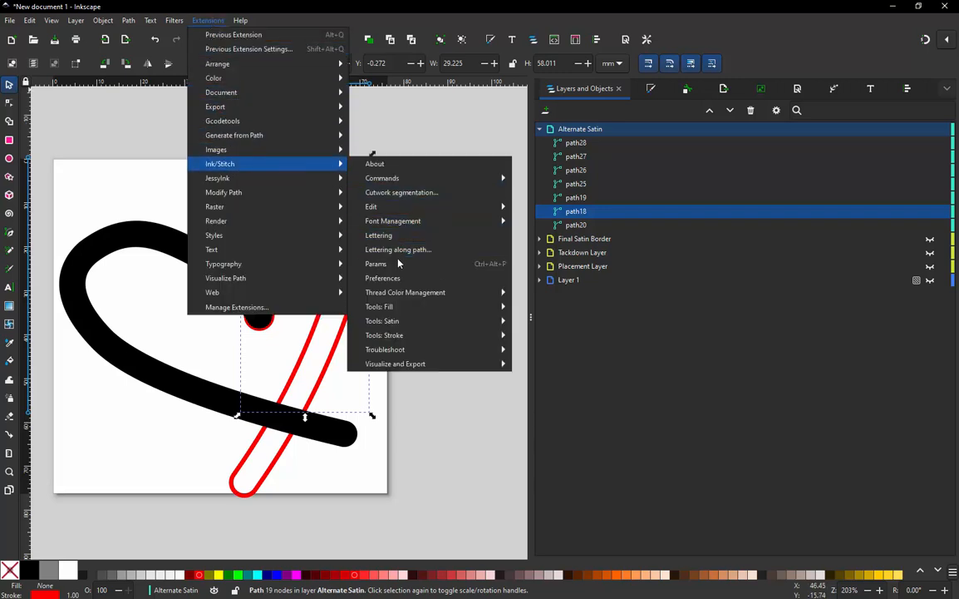
left_click(376, 264)
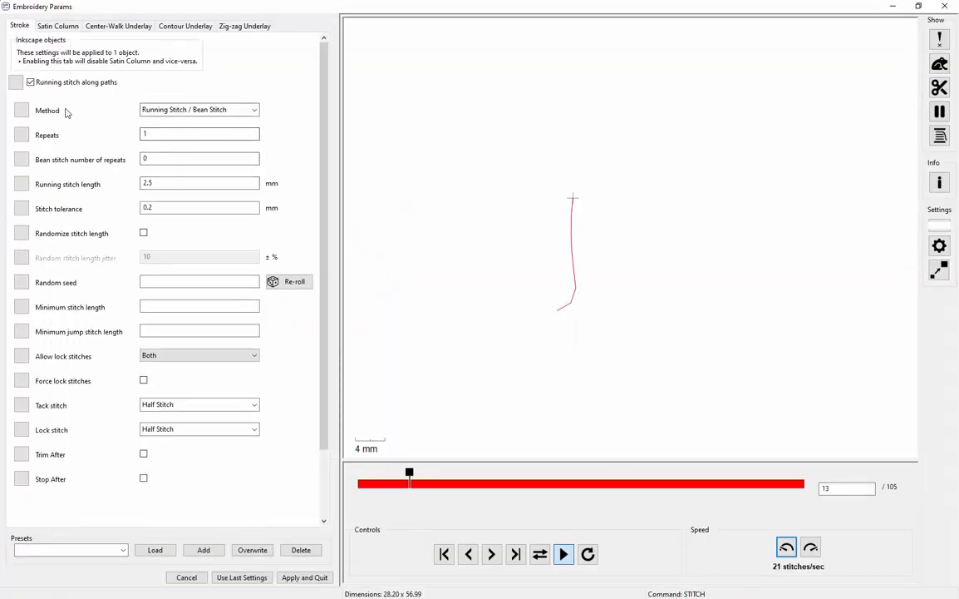
left_click(31, 83)
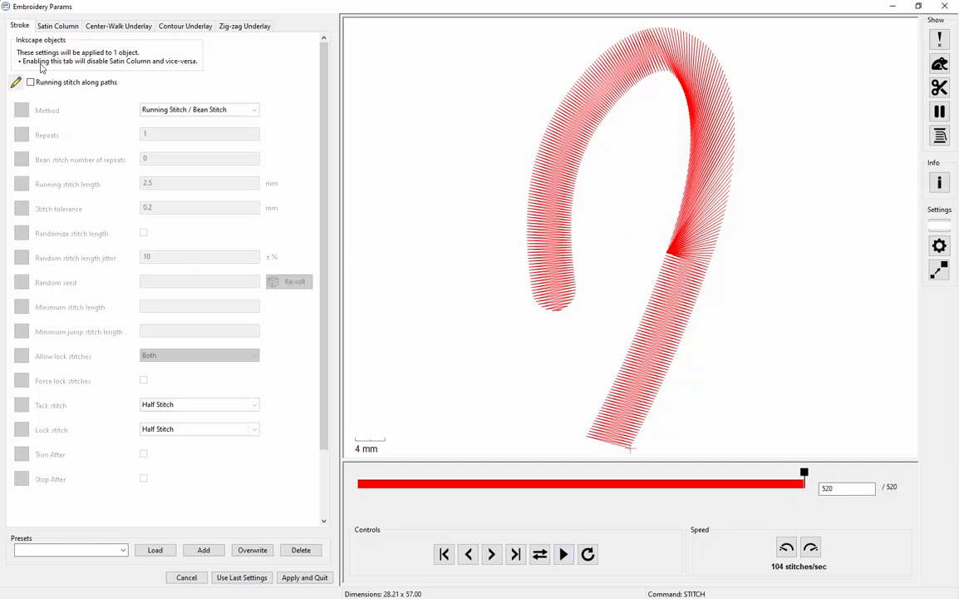
left_click(55, 27)
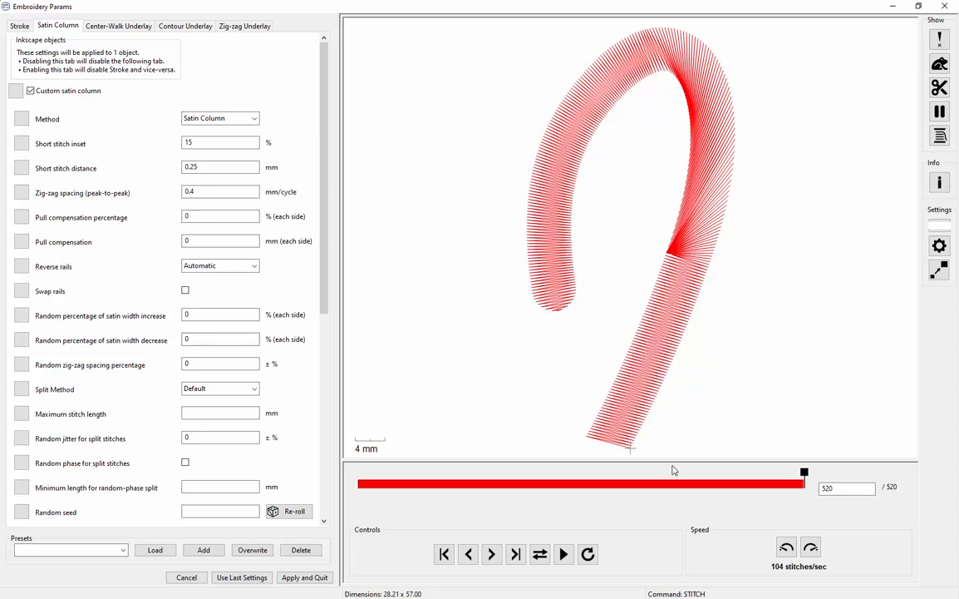
left_click(186, 291)
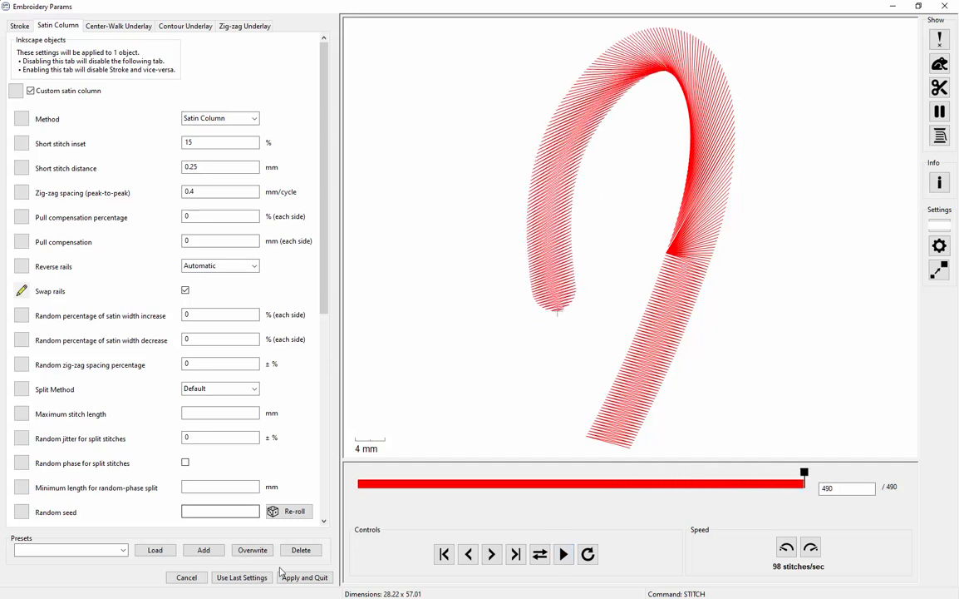
left_click(945, 6)
left_click(406, 261)
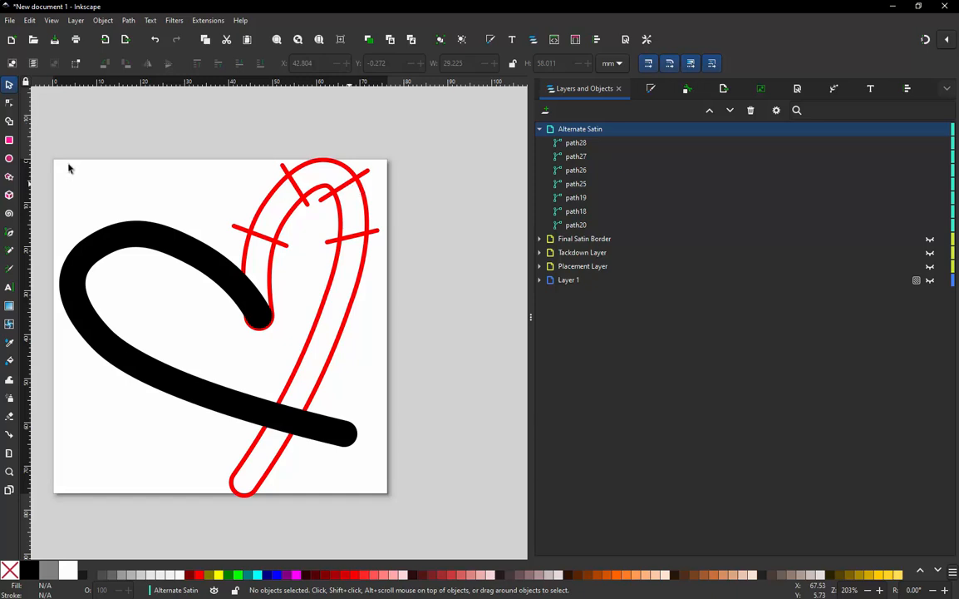
Step: Draw three straight rungs about 11 to 14 mm long across both rails down the straight side of the right lobe
key("b")
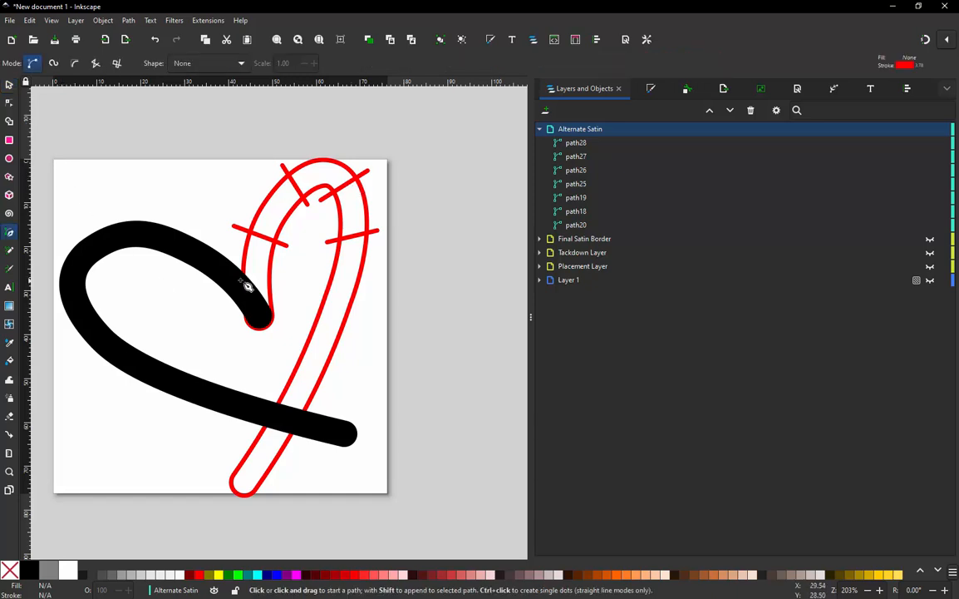
left_click(325, 258)
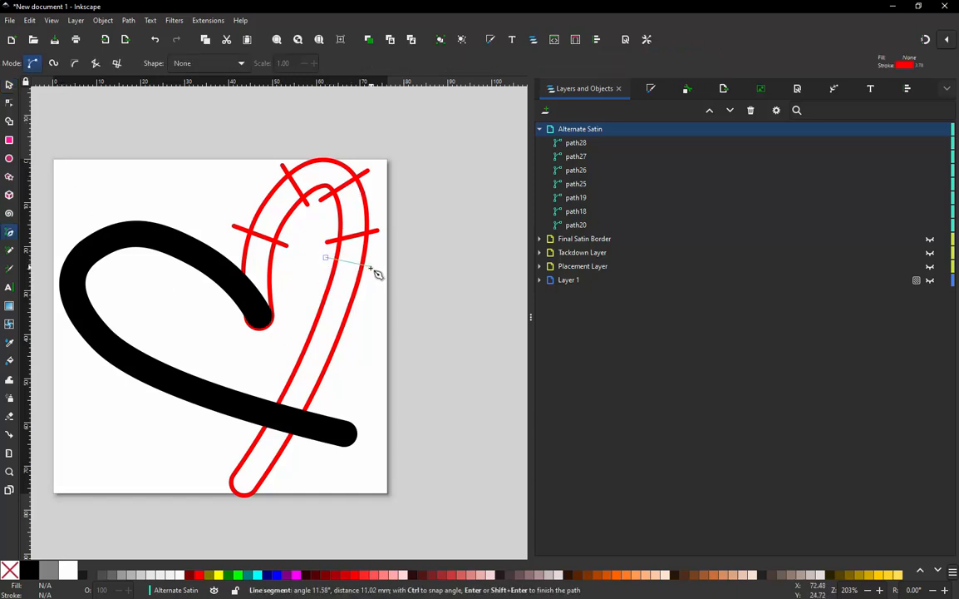
double_click(374, 267)
left_click(310, 311)
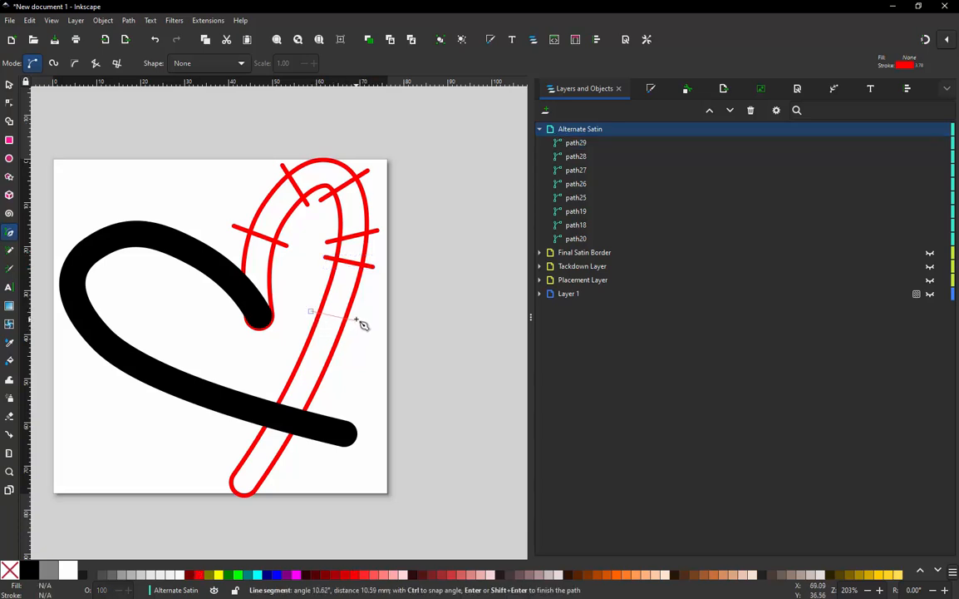
double_click(359, 316)
left_click(279, 356)
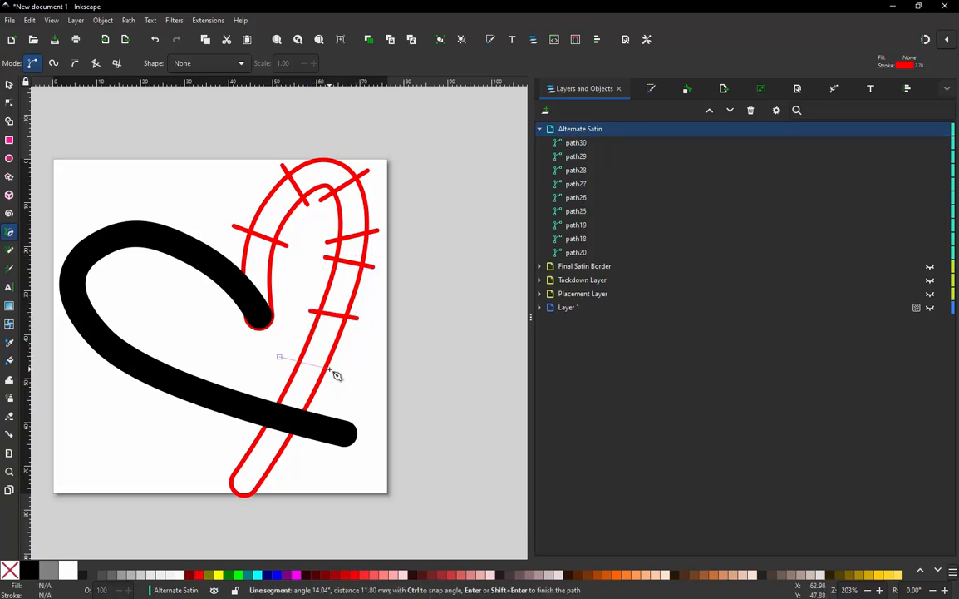
double_click(340, 371)
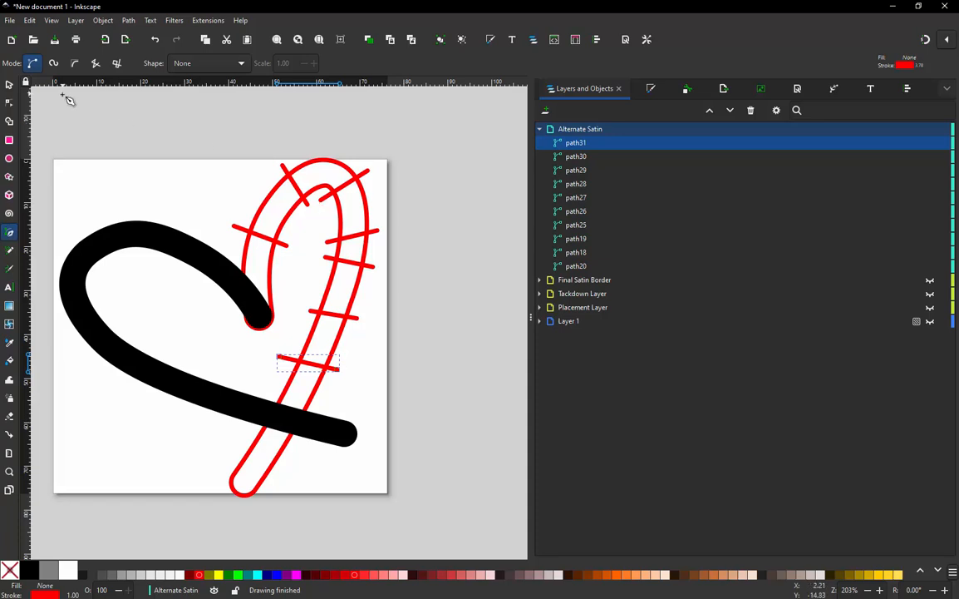
Step: Move both ends of the rung at the right lobe's upper right curve downward, shifting its outer end about 3.25 mm across and 4.68 mm down
left_click(10, 102)
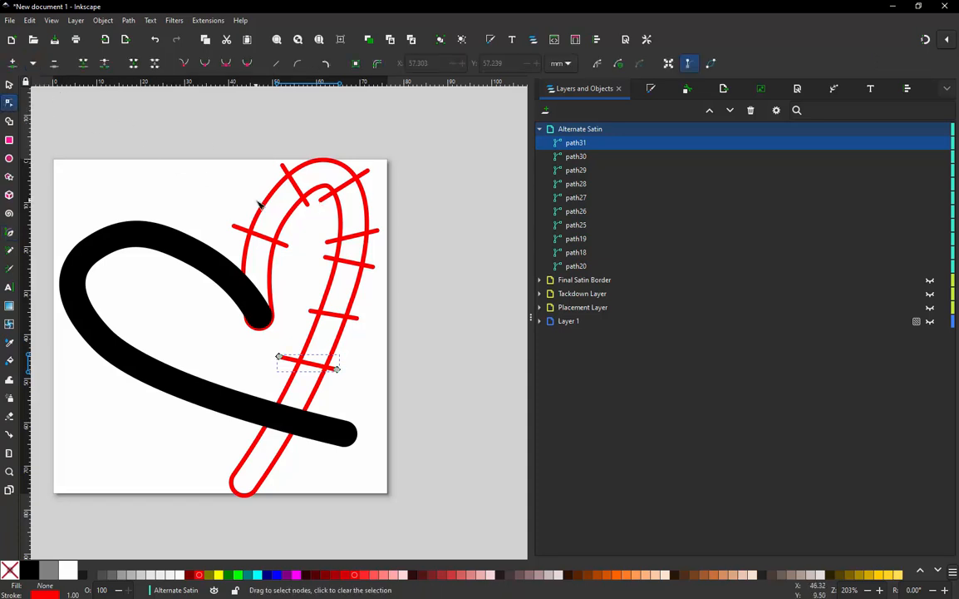
left_click(321, 201)
left_click_drag(320, 199, 324, 211)
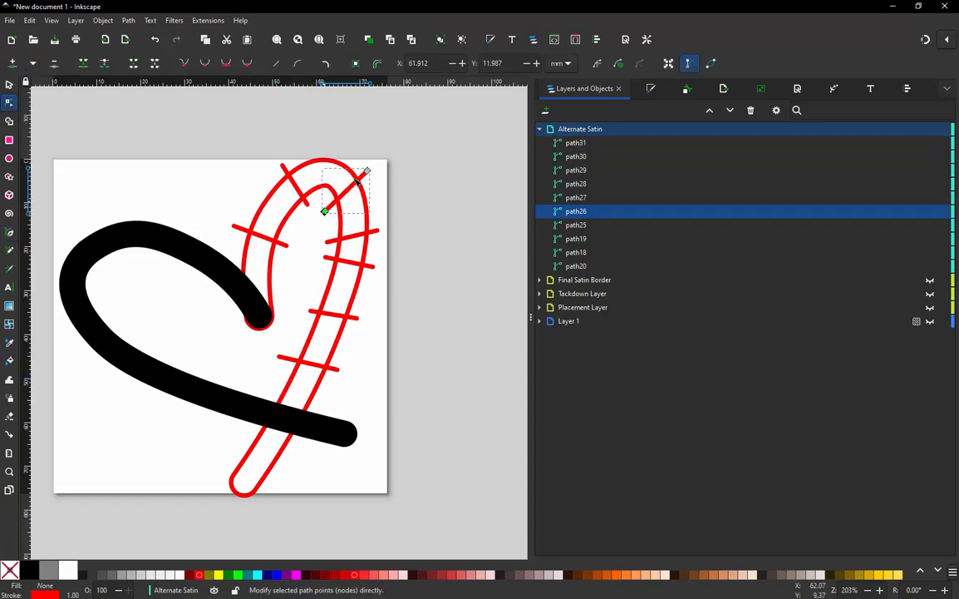
left_click_drag(367, 171, 384, 193)
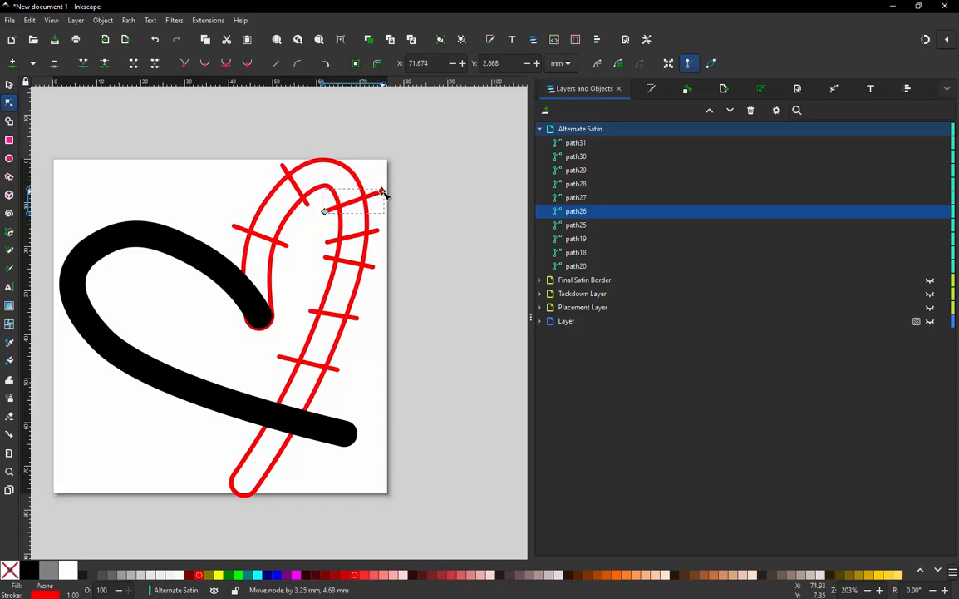
Step: Draw a nearly vertical rung about 13 mm long across both rails at the top of the right lobe
key("b")
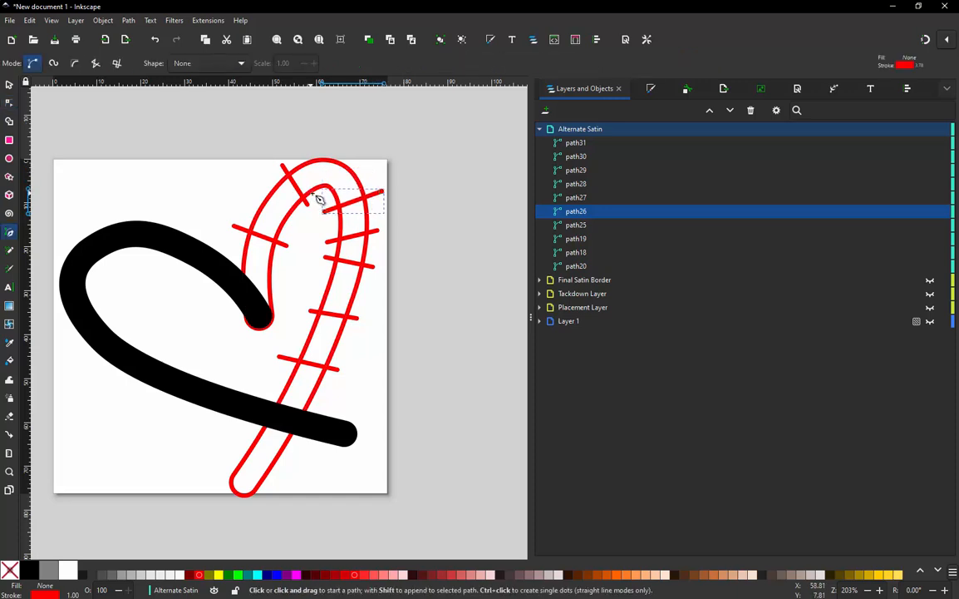
left_click(319, 200)
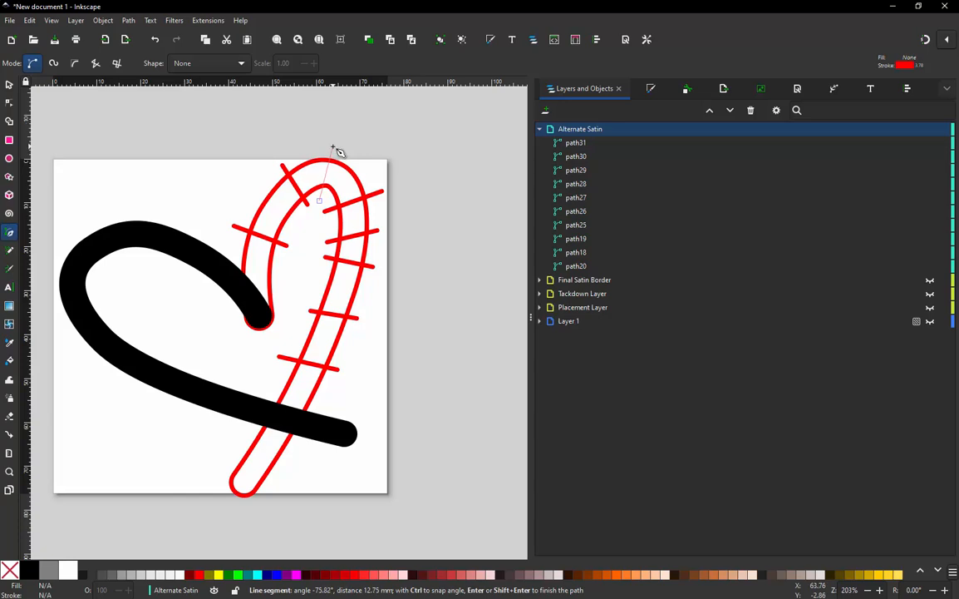
double_click(334, 148)
left_click(9, 85)
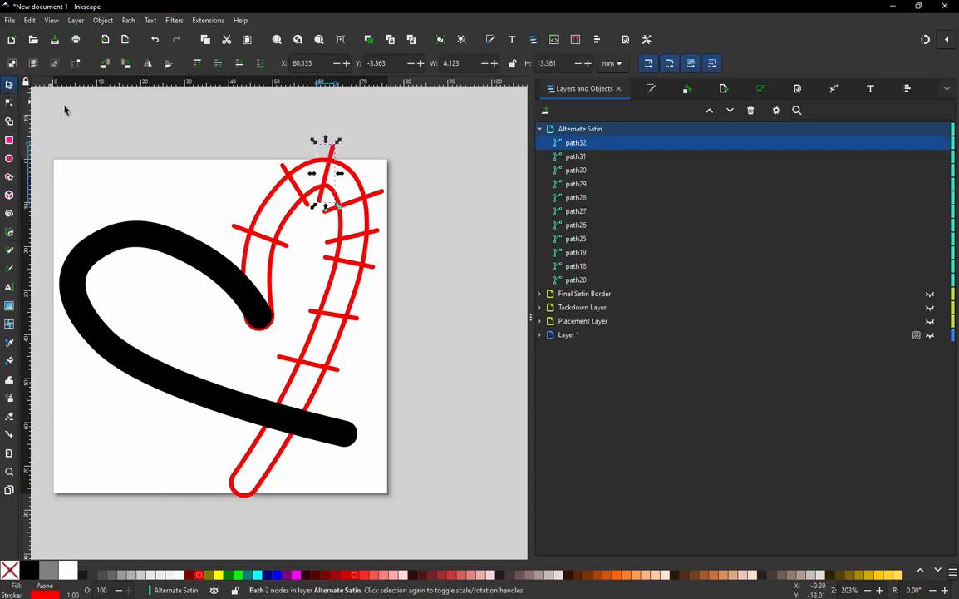
left_click_drag(358, 118, 236, 154)
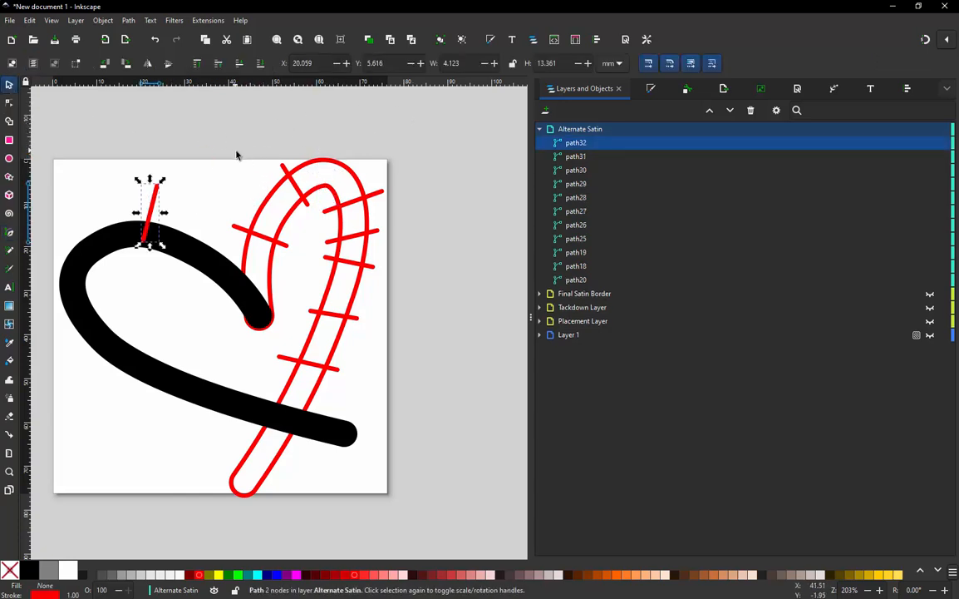
key("ctrl+z")
left_click(426, 144)
Step: Combine the lowest rung on the straight side with the right lobe's joined rails
key("alt")
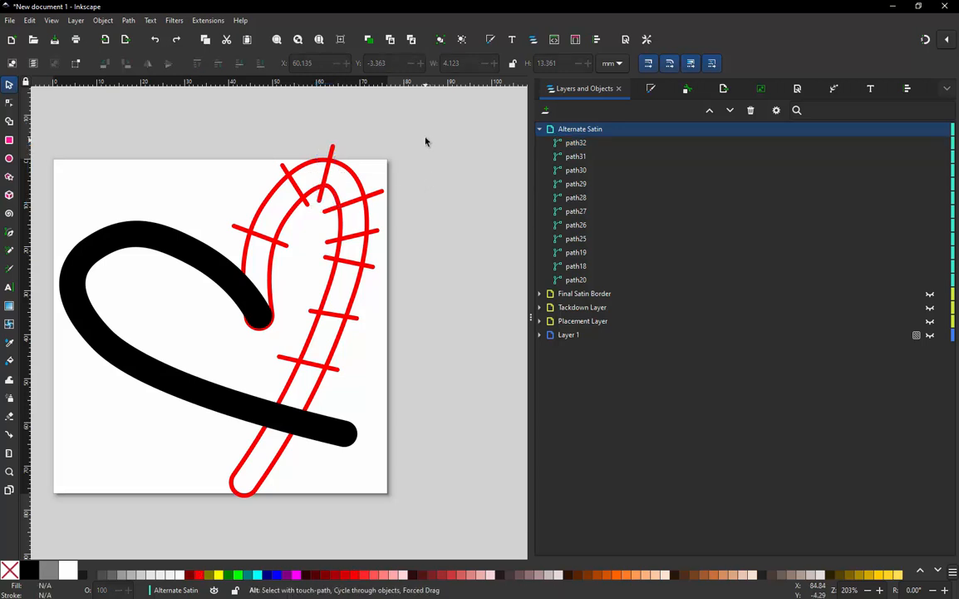
mouse_move(315, 114)
left_mouse_down()
mouse_move(256, 140)
mouse_move(231, 178)
left_mouse_up()
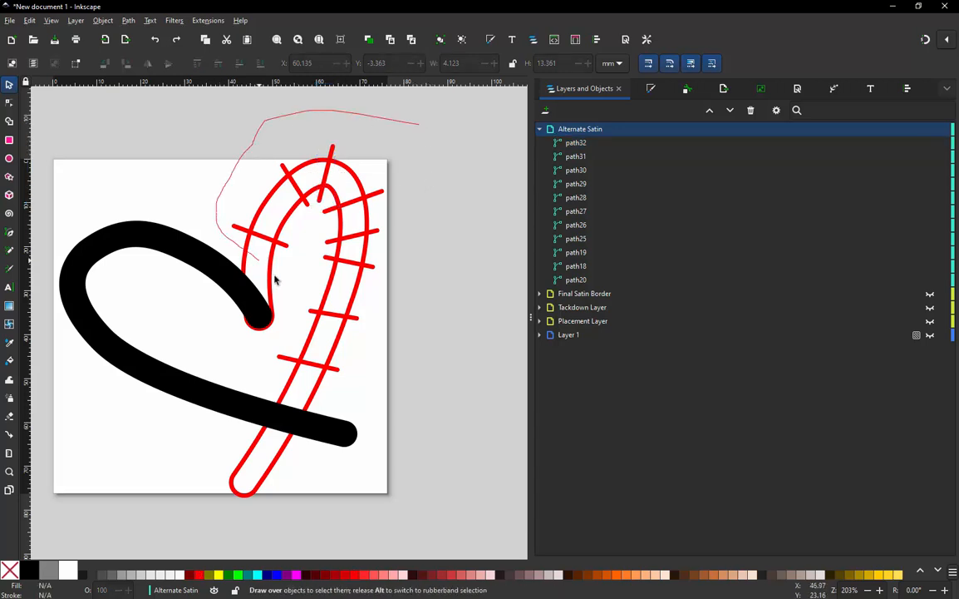
mouse_move(287, 366)
left_mouse_down()
mouse_move(350, 384)
mouse_move(442, 242)
mouse_move(399, 123)
left_mouse_up()
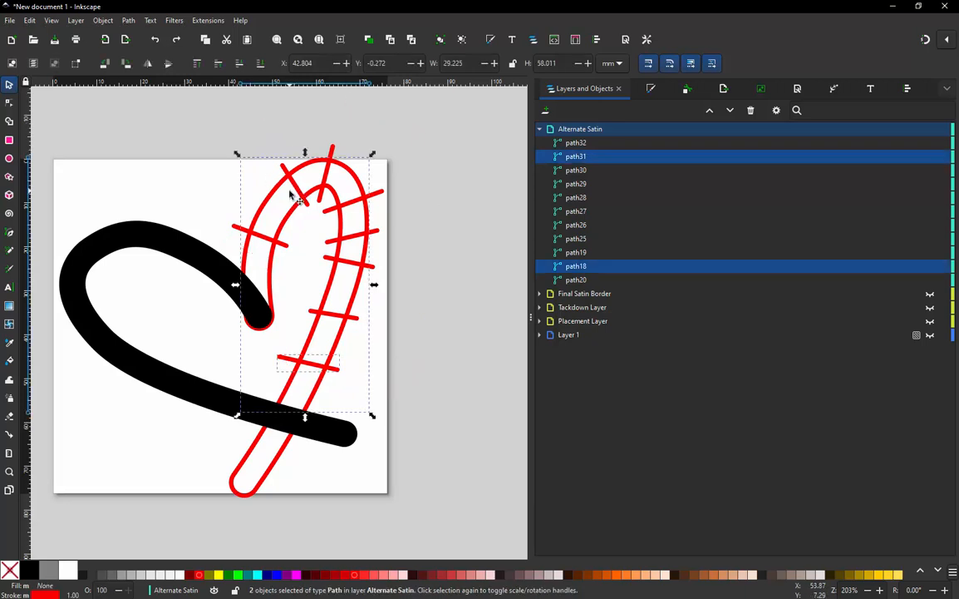
key("ctrl+k")
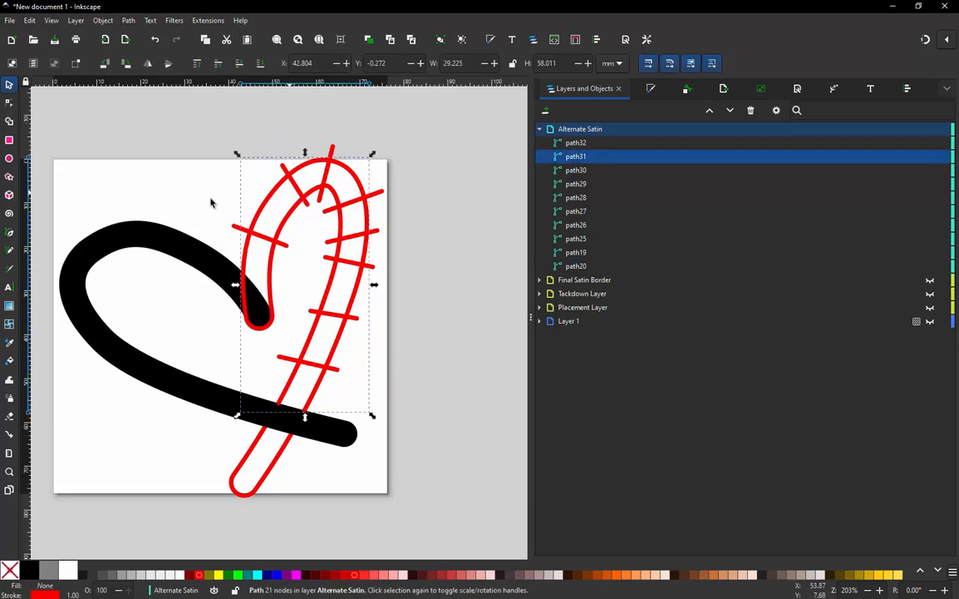
Step: Preview the rails and rung as satin in Ink/Stitch Params by turning off running stitch along paths, and close without applying
left_click(208, 21)
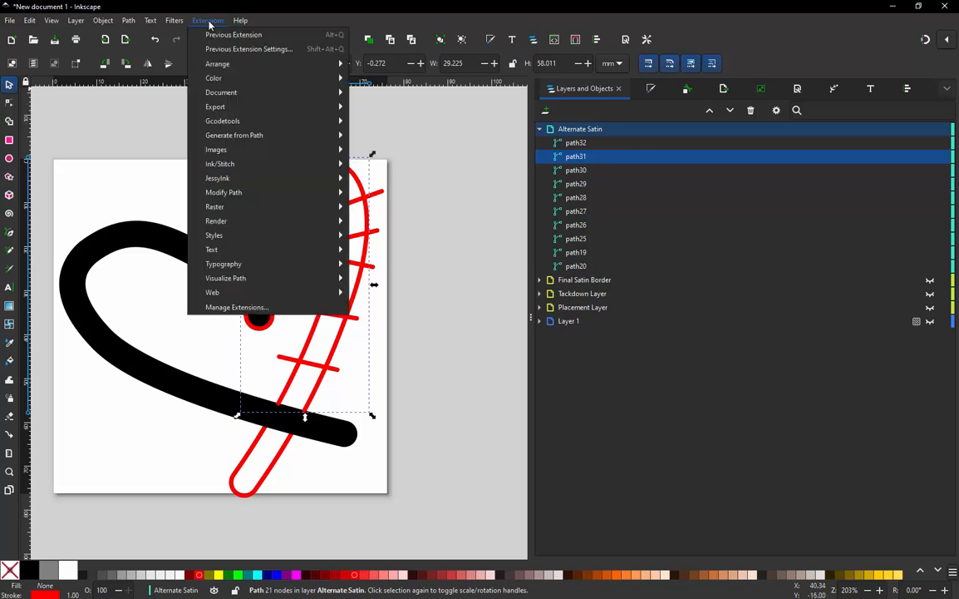
mouse_move(264, 165)
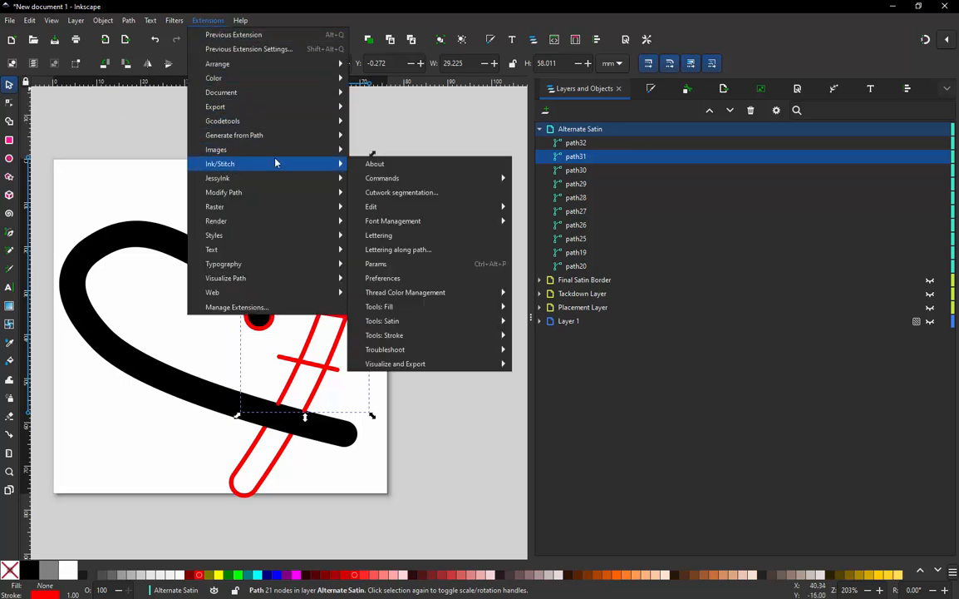
left_click(385, 277)
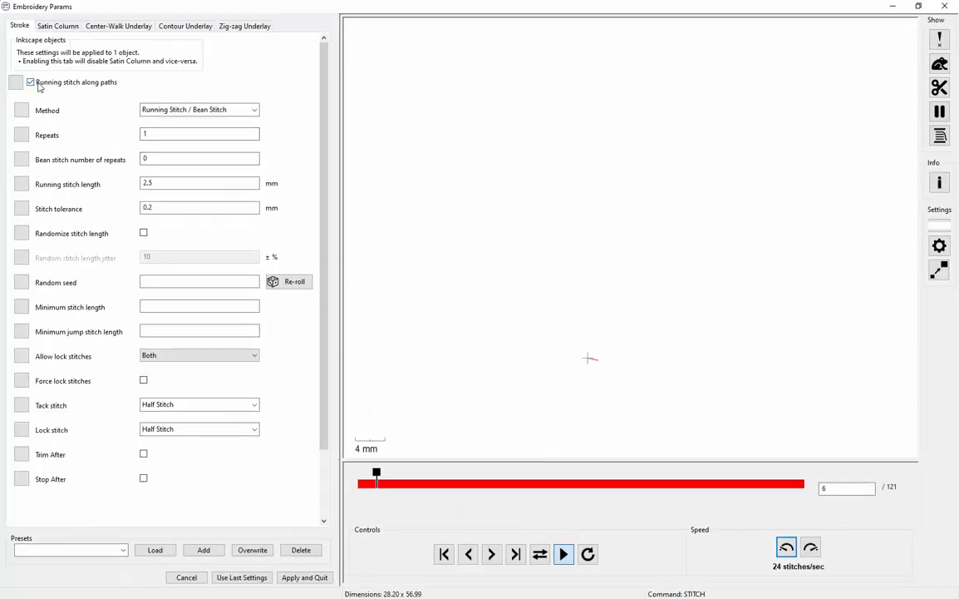
left_click(36, 85)
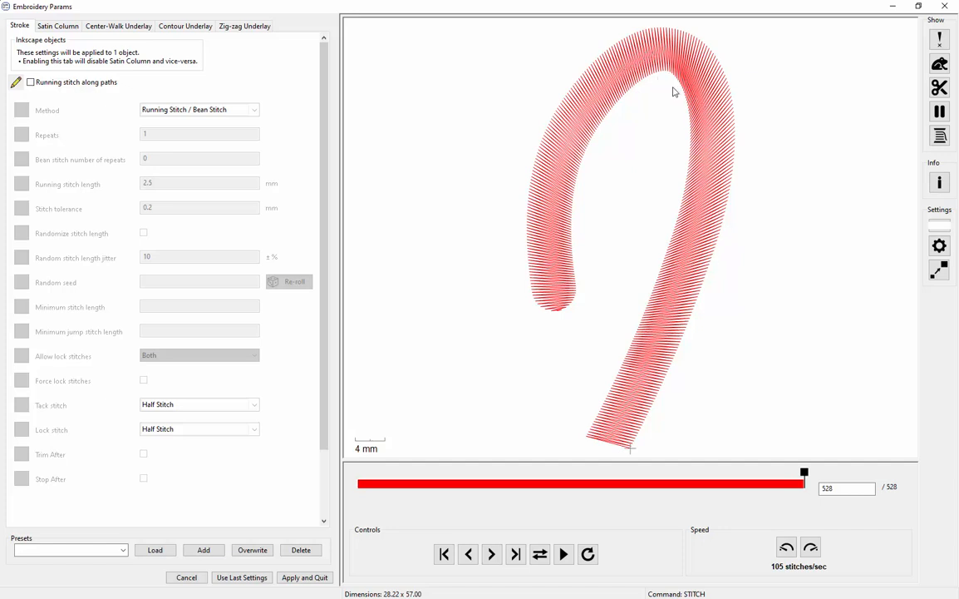
left_click(945, 5)
left_click(428, 164)
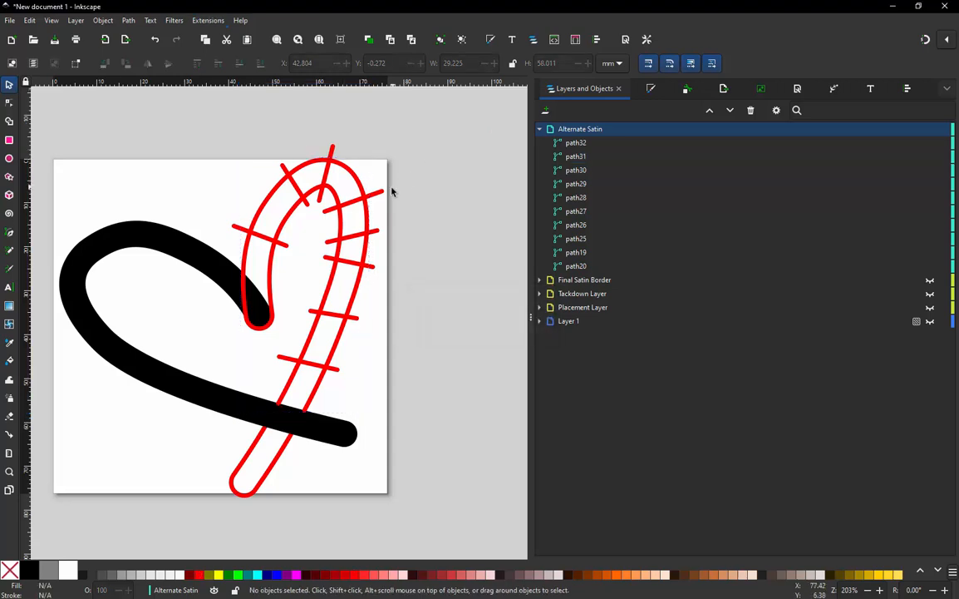
Step: Move both ends of the rung on the right lobe's straight outer side about 1.17 mm inward and 4.29 mm down
left_click(354, 267)
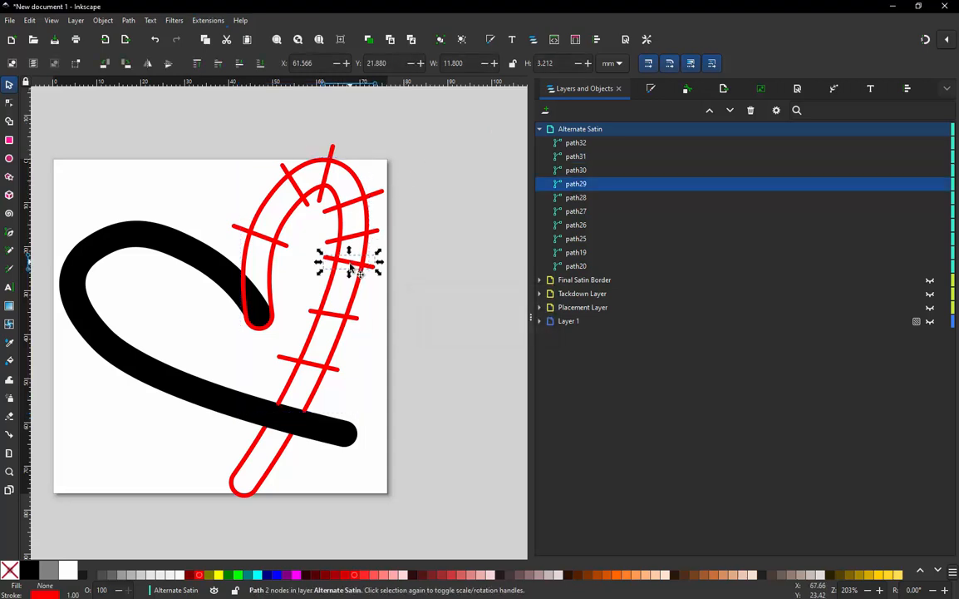
left_click(354, 267)
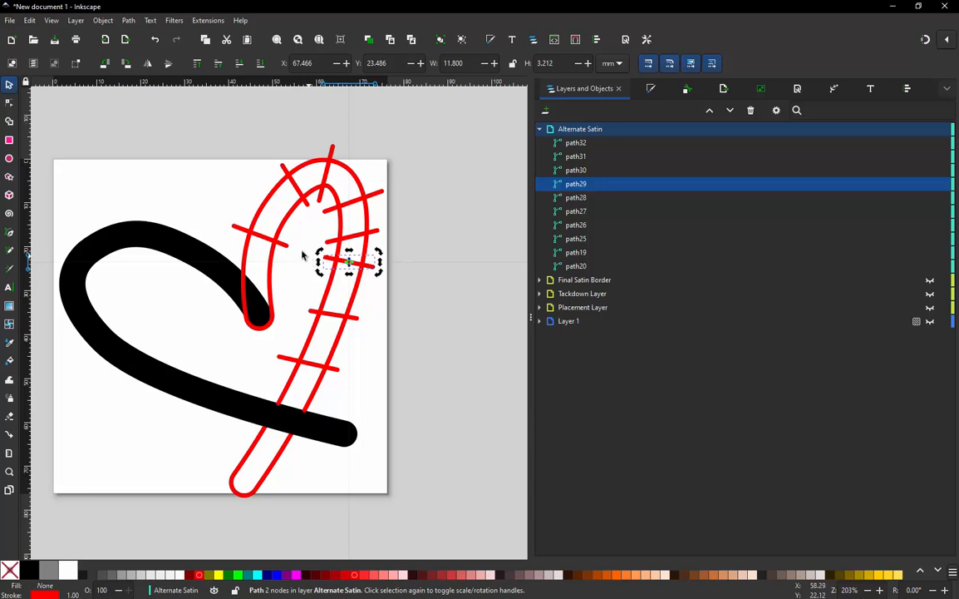
left_click(10, 101)
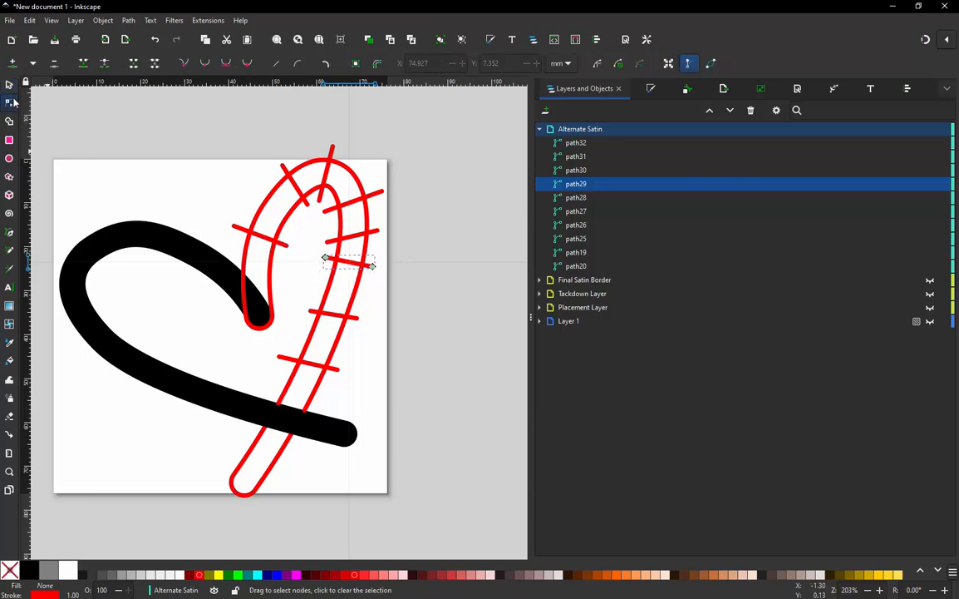
left_click_drag(411, 279, 323, 282)
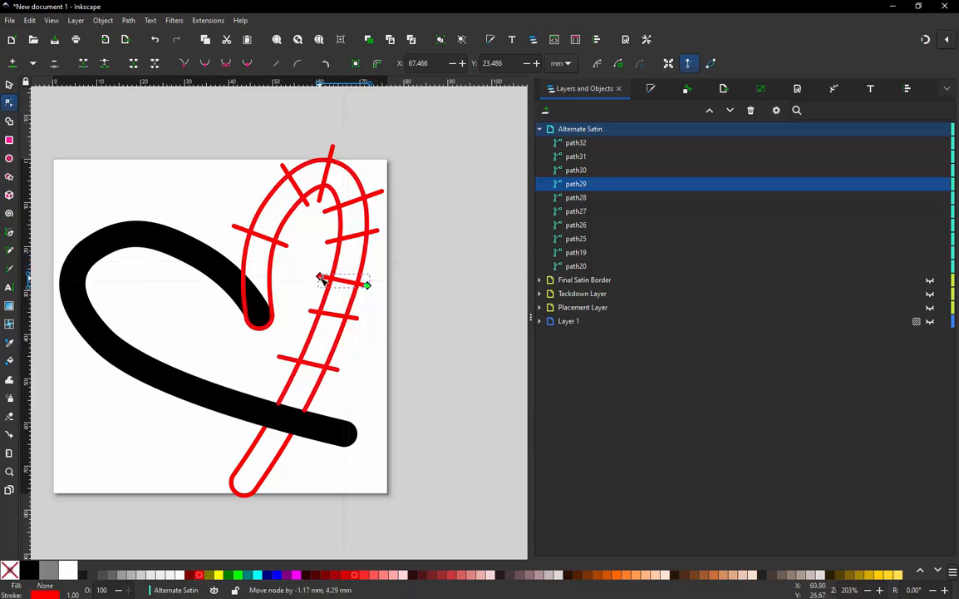
Step: Lower the next rung above it and level it horizontally, with its outer end at about X 74.0, Y 20.2 mm
left_click(365, 242)
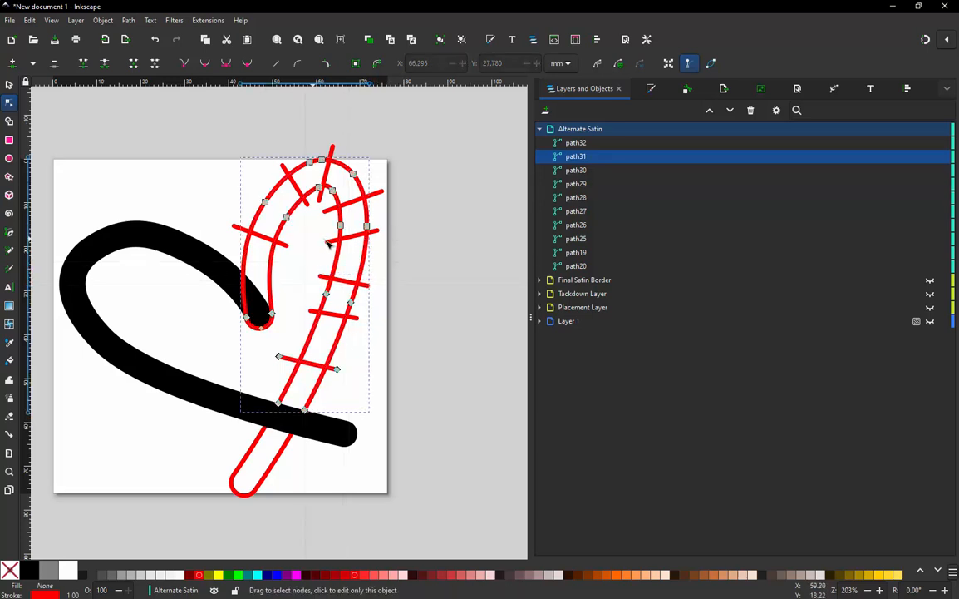
left_click(330, 241)
left_click_drag(409, 218, 324, 263)
left_click_drag(376, 231, 379, 247)
left_click(377, 237)
Step: Lower the rung at the upper right curve, placing its inner end at about X 62.0, Y 13.5 and outer end at X 76.0, Y 11.5 mm
left_click(377, 207)
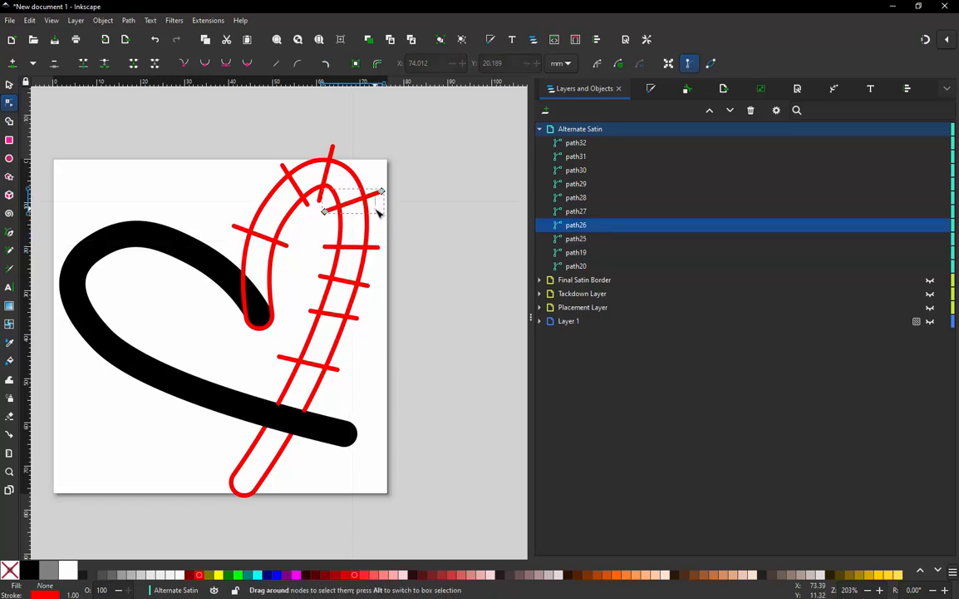
mouse_move(377, 195)
left_mouse_down()
mouse_move(378, 207)
mouse_move(386, 203)
left_mouse_up()
key("ctrl+z")
left_click_drag(326, 212, 326, 218)
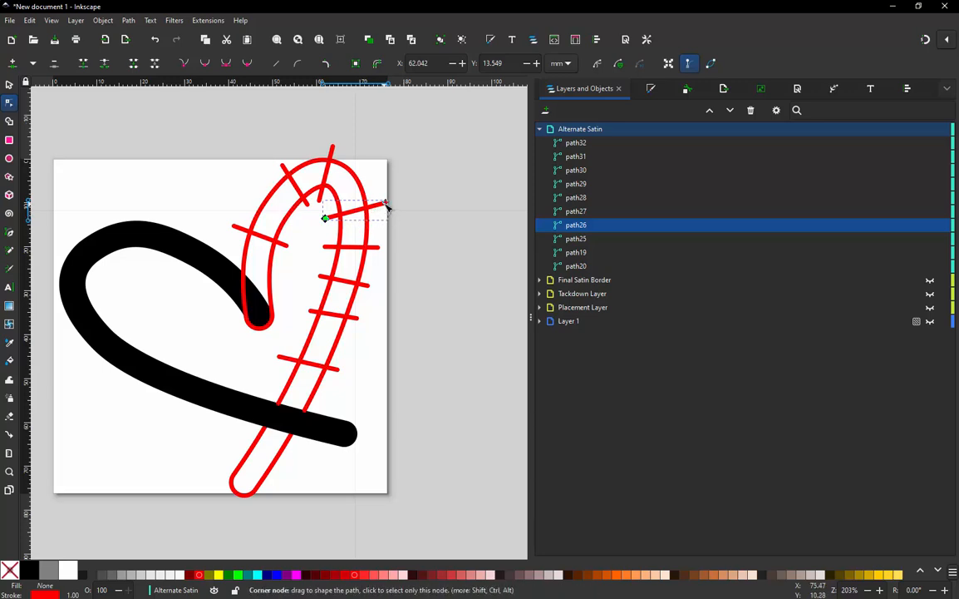
left_click_drag(387, 205, 387, 210)
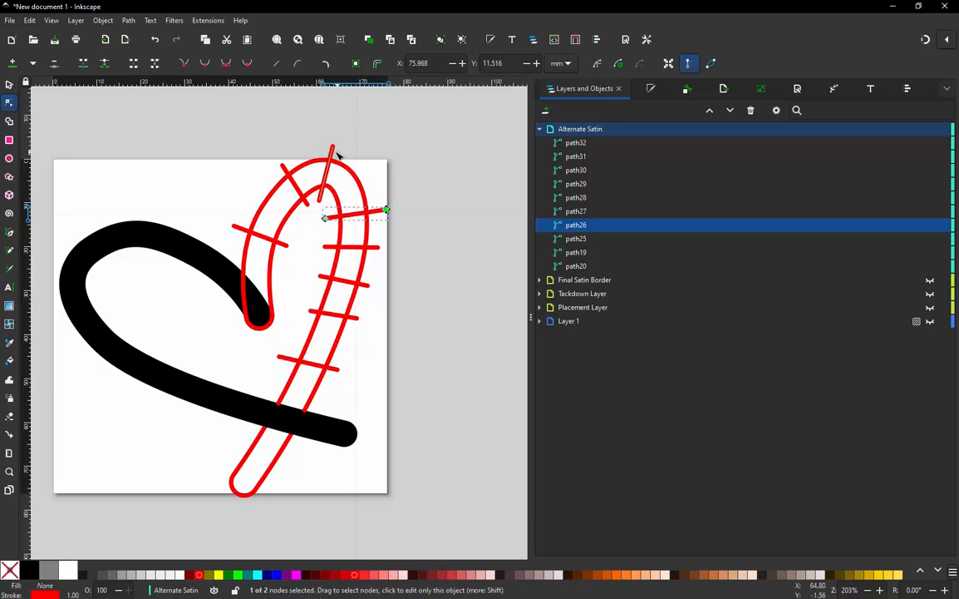
Step: Tilt the top rung clockwise by moving its outer end to about X 68.2, Y -1.6 mm
left_click(333, 154)
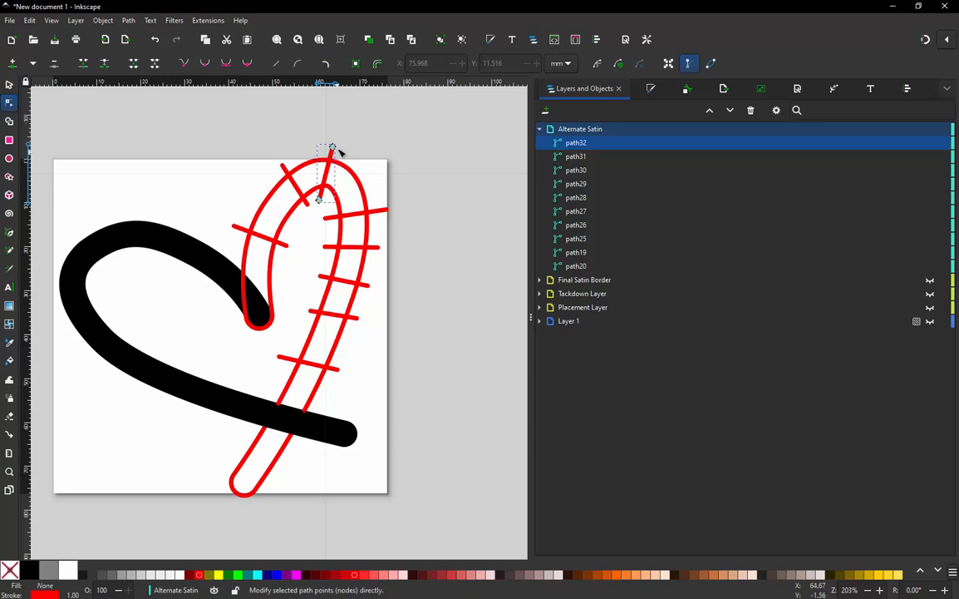
left_click_drag(332, 148, 351, 153)
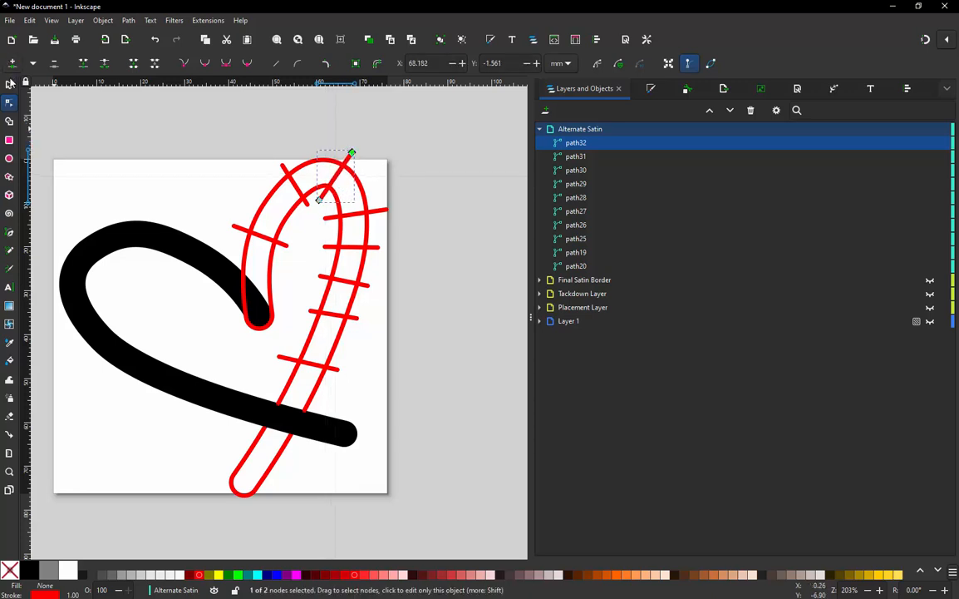
left_click(9, 84)
left_click(247, 122)
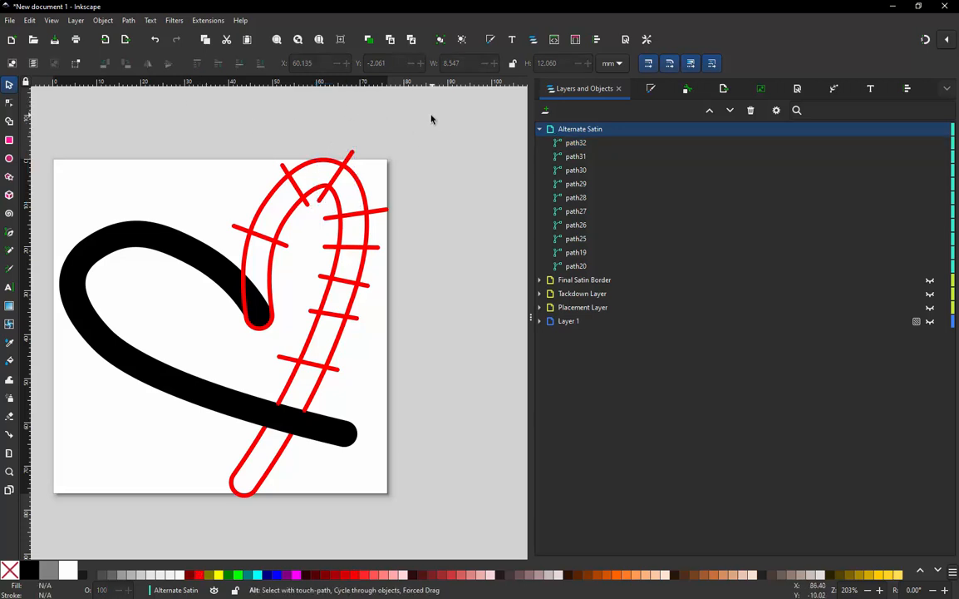
mouse_move(432, 116)
left_mouse_down()
mouse_move(240, 143)
mouse_move(212, 187)
mouse_move(208, 220)
mouse_move(293, 285)
mouse_move(291, 355)
mouse_move(388, 394)
mouse_move(474, 212)
mouse_move(422, 123)
left_mouse_up()
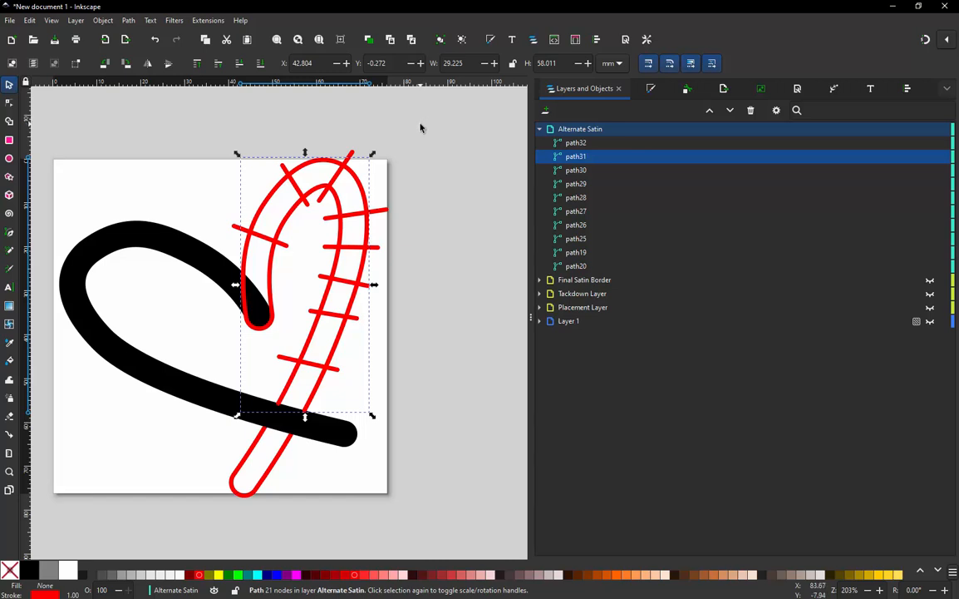
left_click(421, 129)
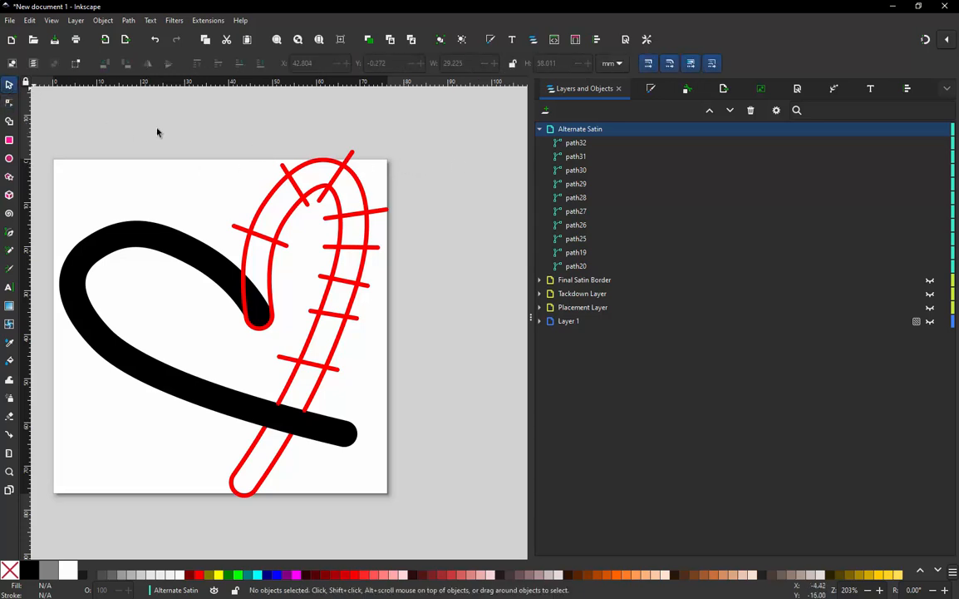
left_click_drag(424, 131, 387, 131)
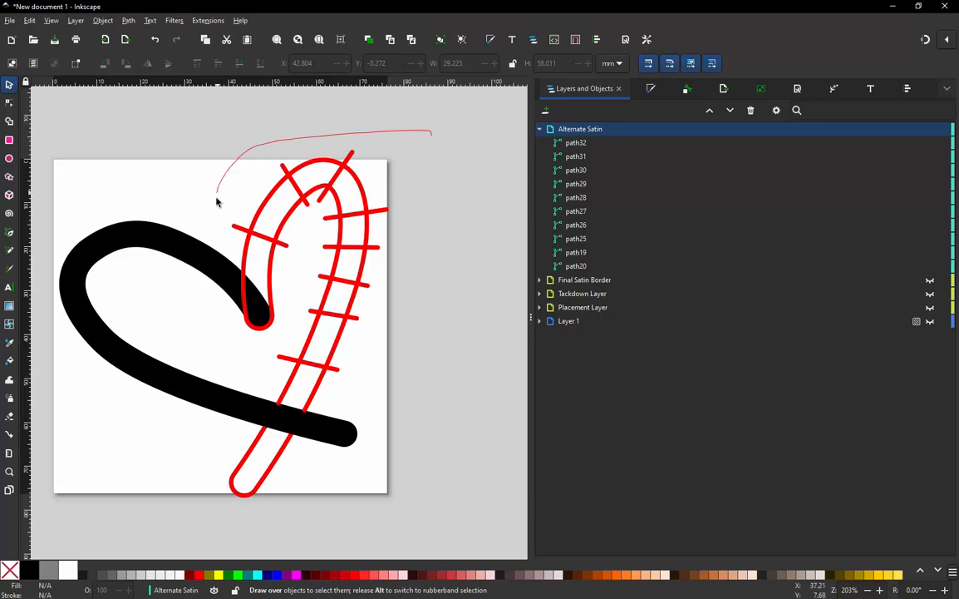
mouse_move(258, 264)
left_mouse_down()
mouse_move(302, 303)
mouse_move(304, 344)
left_mouse_up()
mouse_move(388, 394)
left_mouse_down()
mouse_move(428, 215)
mouse_move(390, 162)
left_mouse_up()
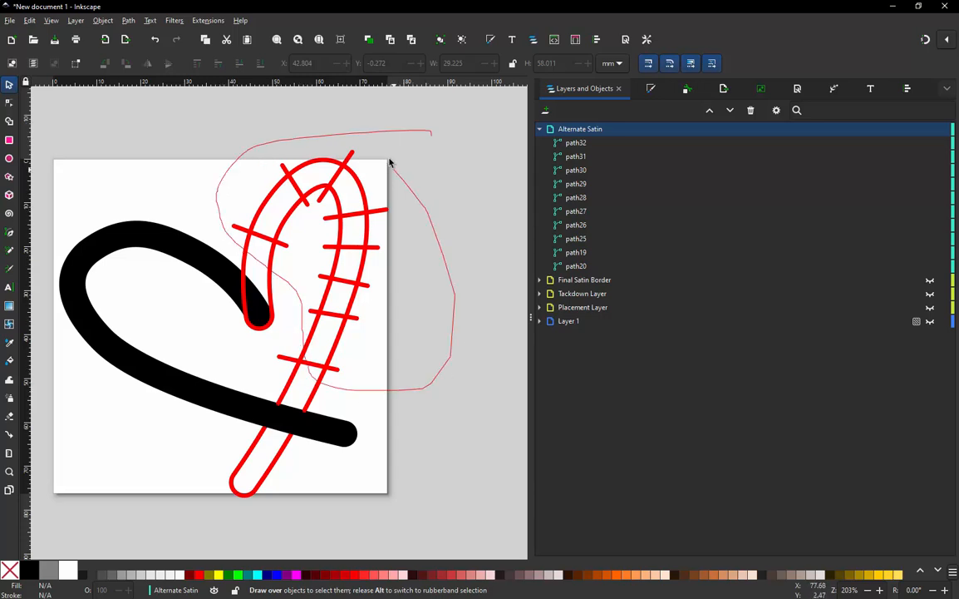
left_click_drag(431, 136, 438, 134)
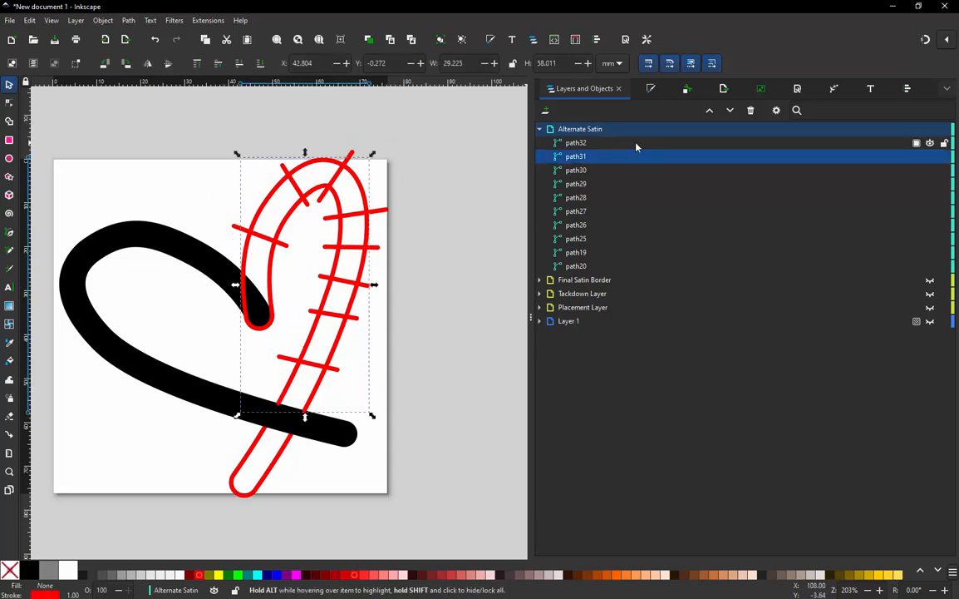
left_click(586, 143)
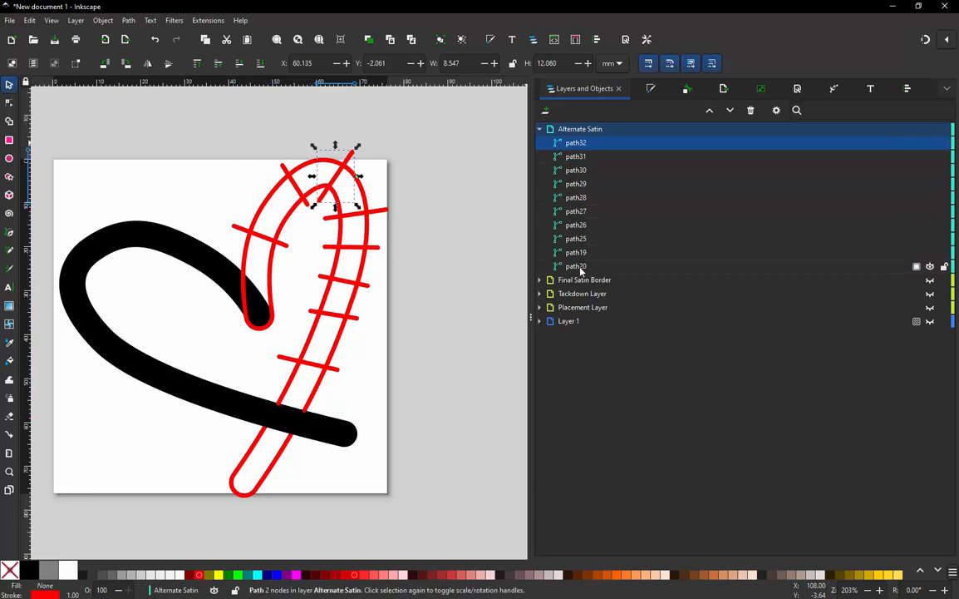
left_click(413, 195)
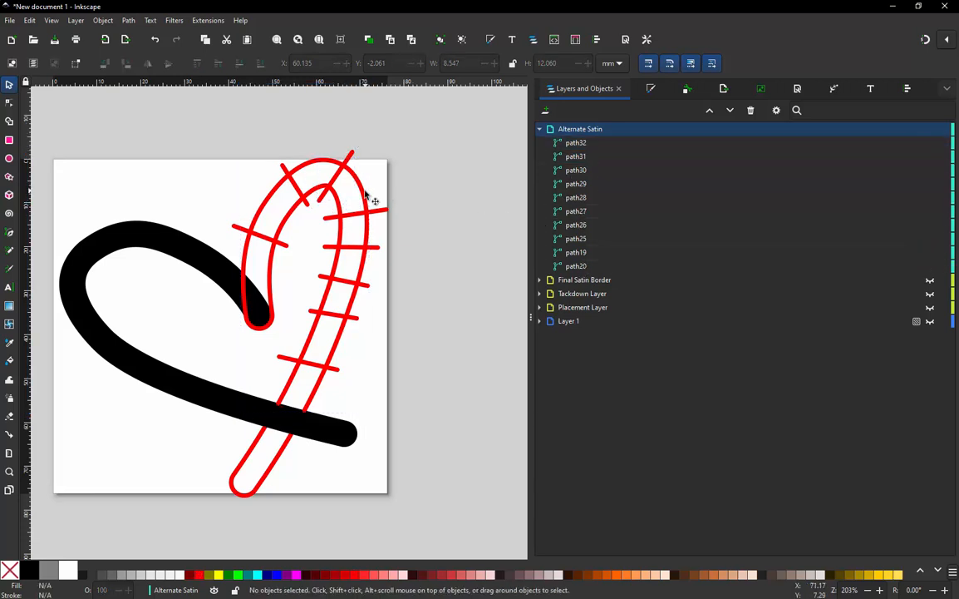
left_click(371, 201)
left_click_drag(394, 176, 462, 198)
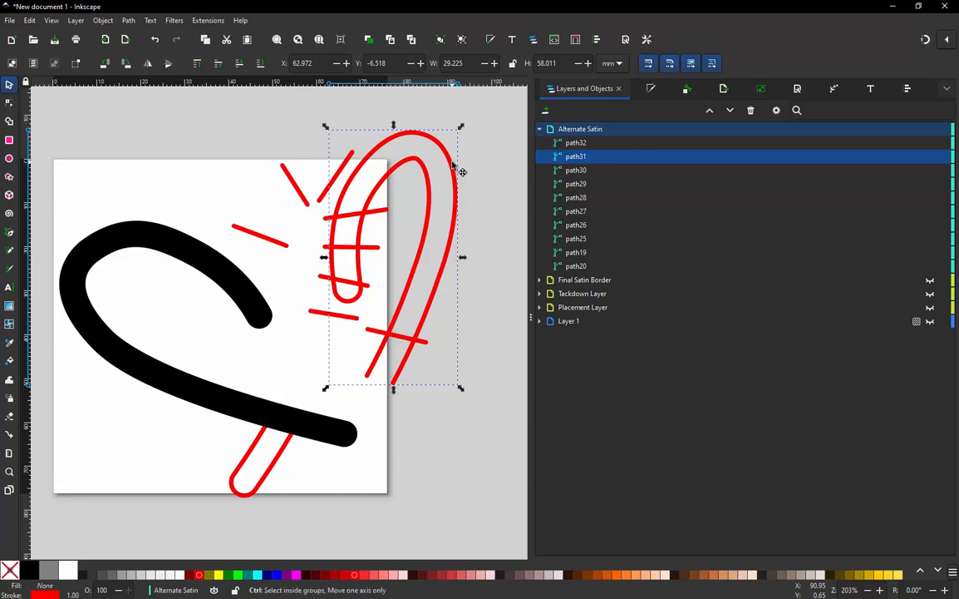
key("ctrl+z")
left_click_drag(458, 131, 271, 380)
left_click(418, 363)
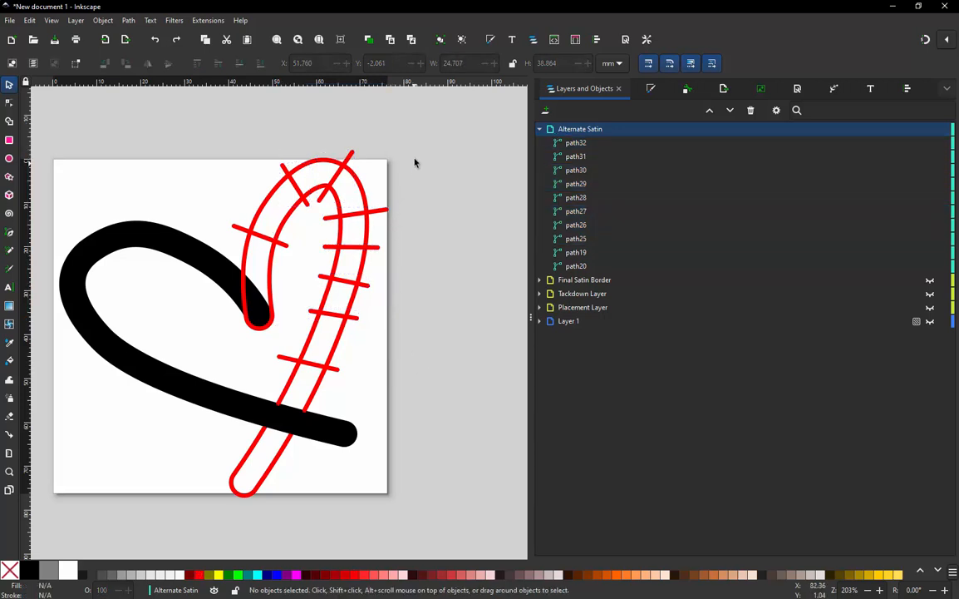
Step: Combine all seven loose rungs with the right lobe's rails into one path
left_click_drag(196, 131, 417, 392)
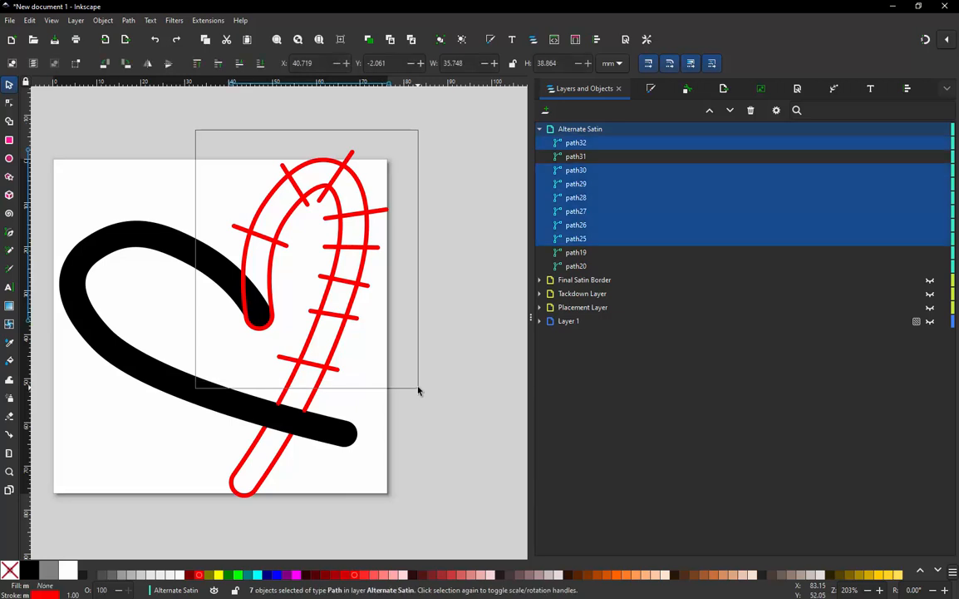
left_click(343, 350, "shift")
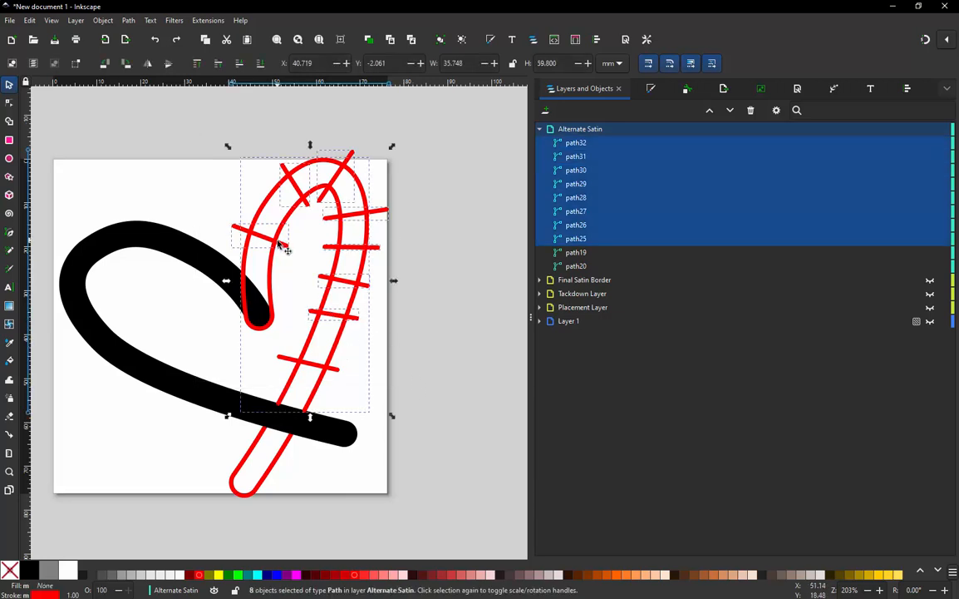
key("ctrl+k")
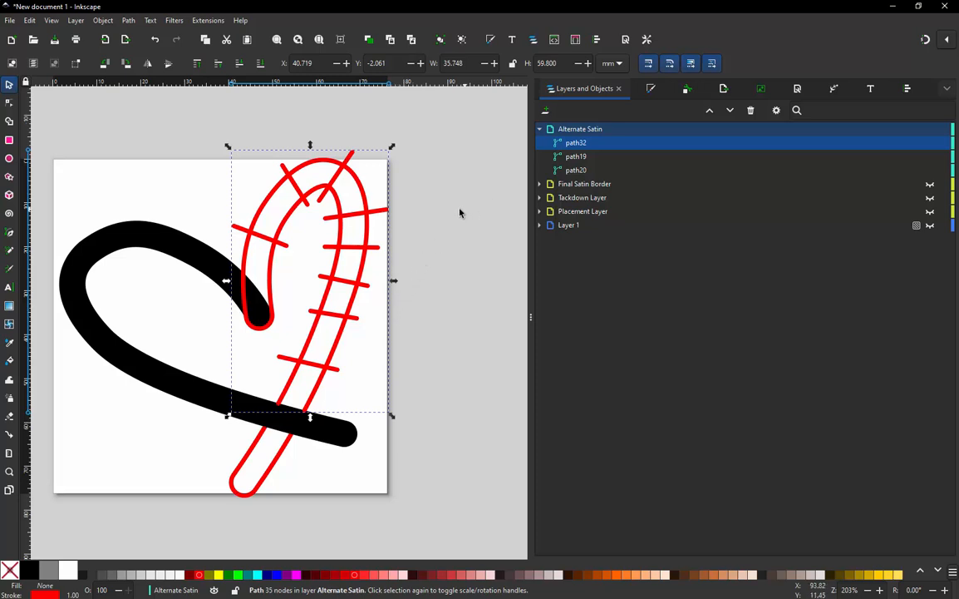
Step: In Ink/Stitch Params, turn off running stitch along paths, enable swap rails for the satin column, and apply
left_click(207, 20)
mouse_move(278, 163)
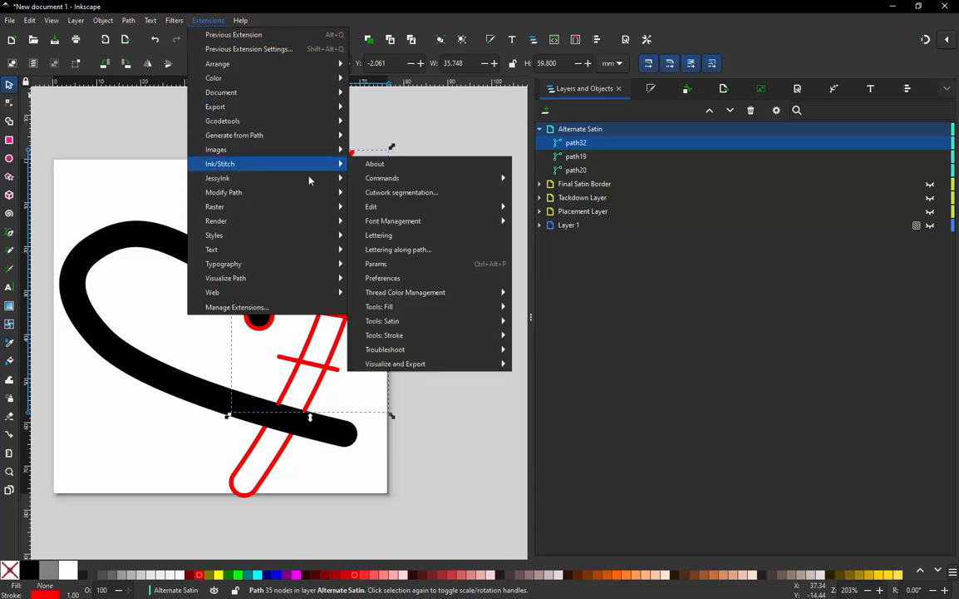
left_click(389, 264)
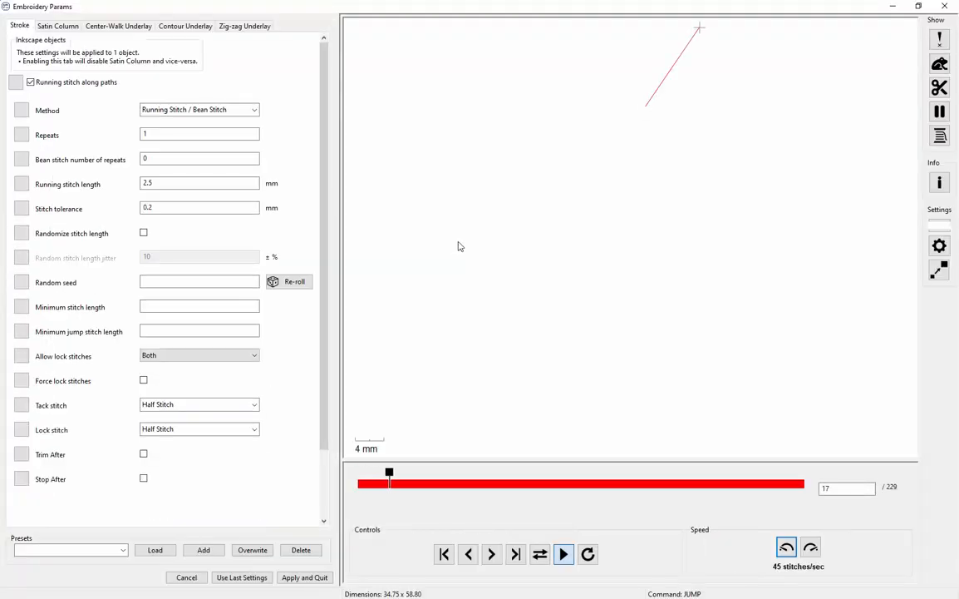
left_click(31, 82)
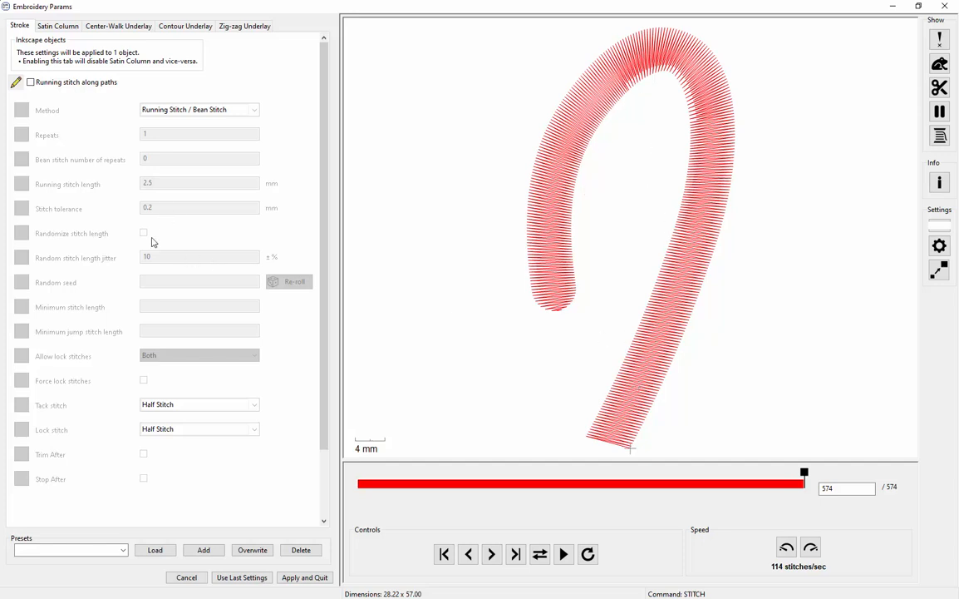
left_click(56, 28)
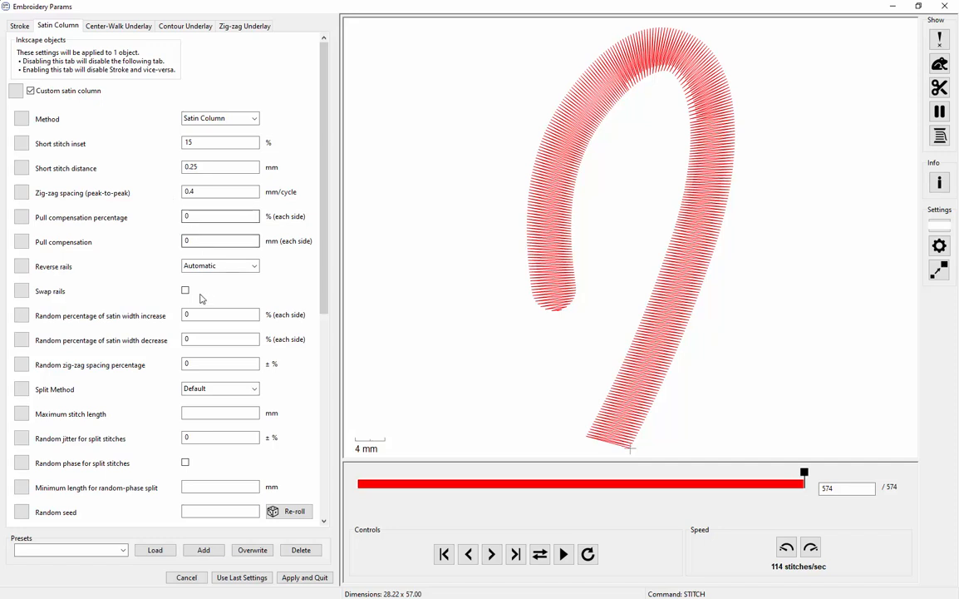
left_click(186, 291)
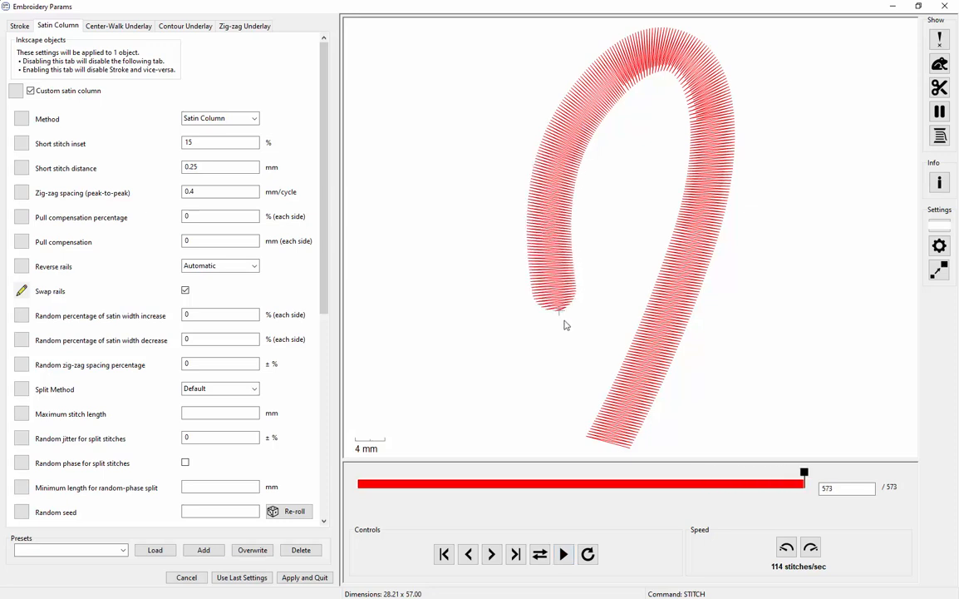
left_click(305, 577)
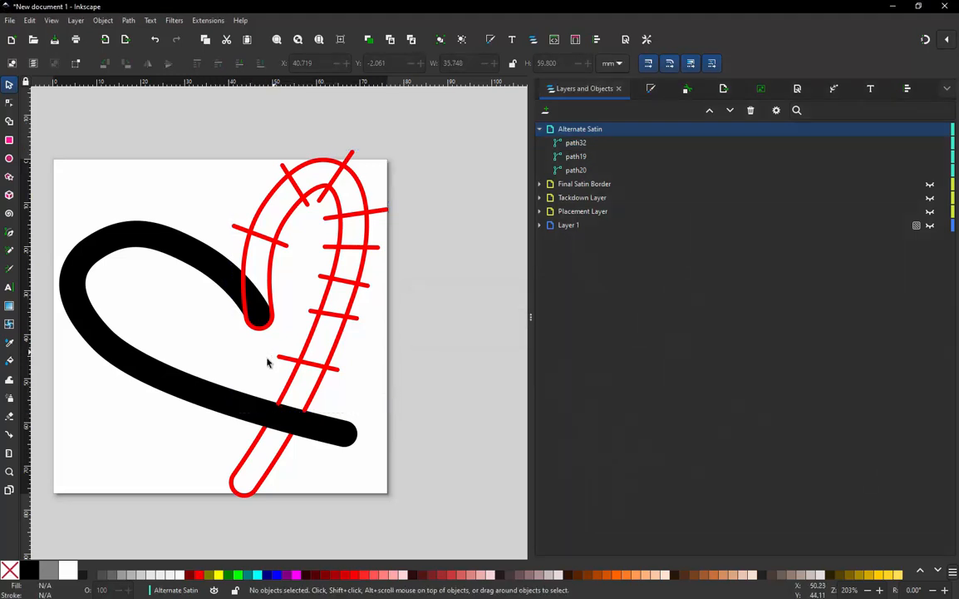
Step: Select a node at each rounded end of the heart's left half, and change its black fill to none with a red stroke
left_click(222, 384)
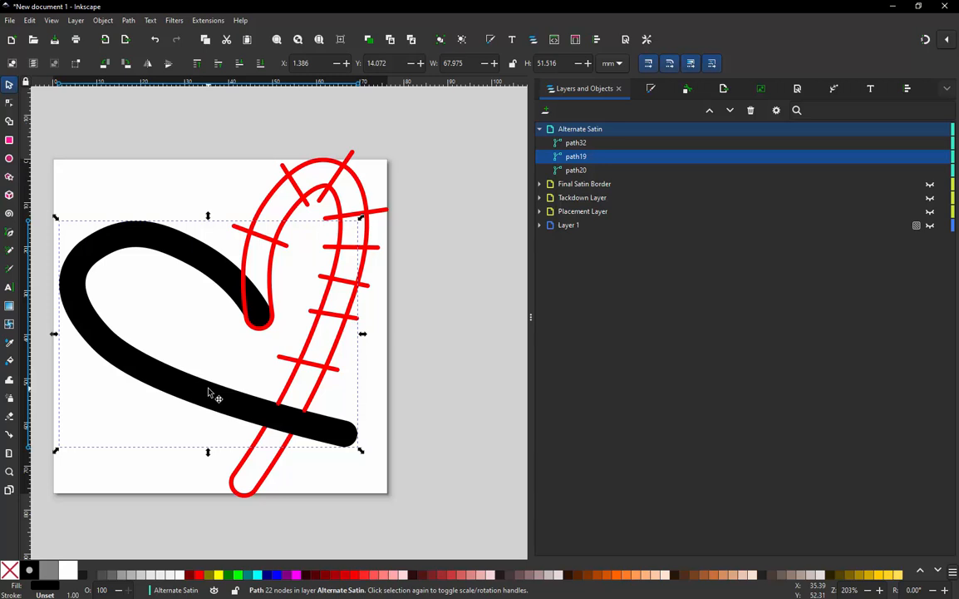
double_click(210, 392)
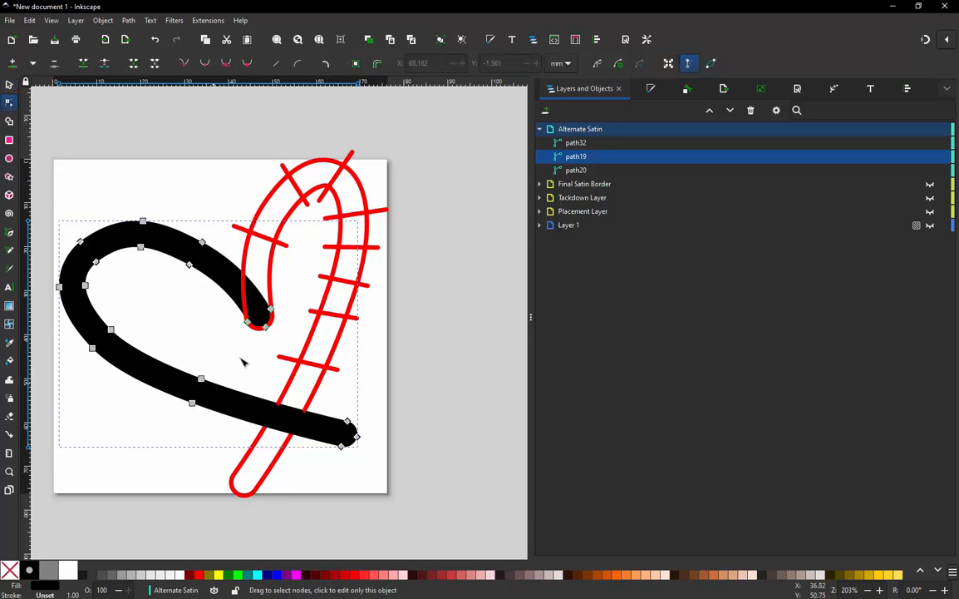
left_click(266, 327)
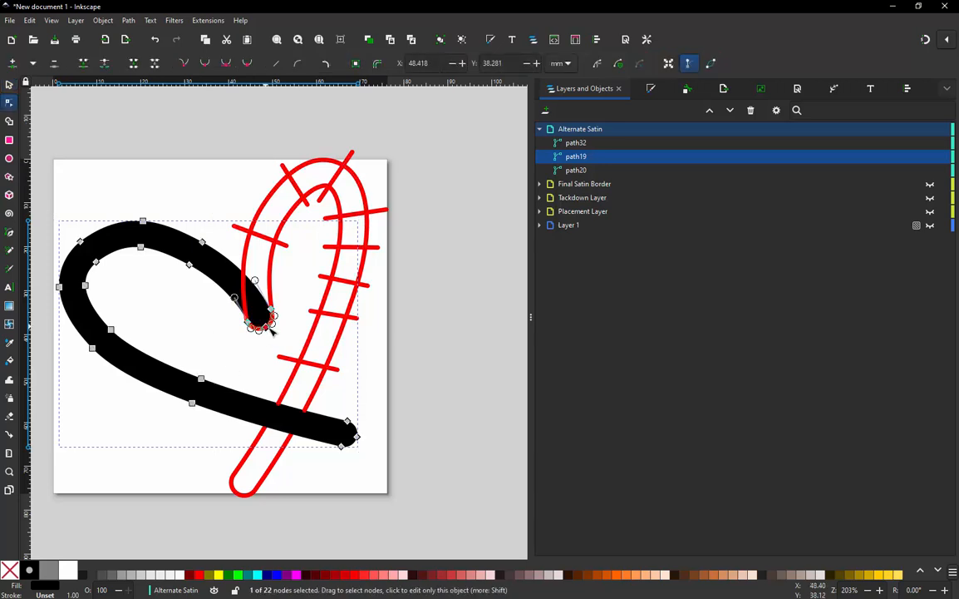
left_click(358, 437, "shift")
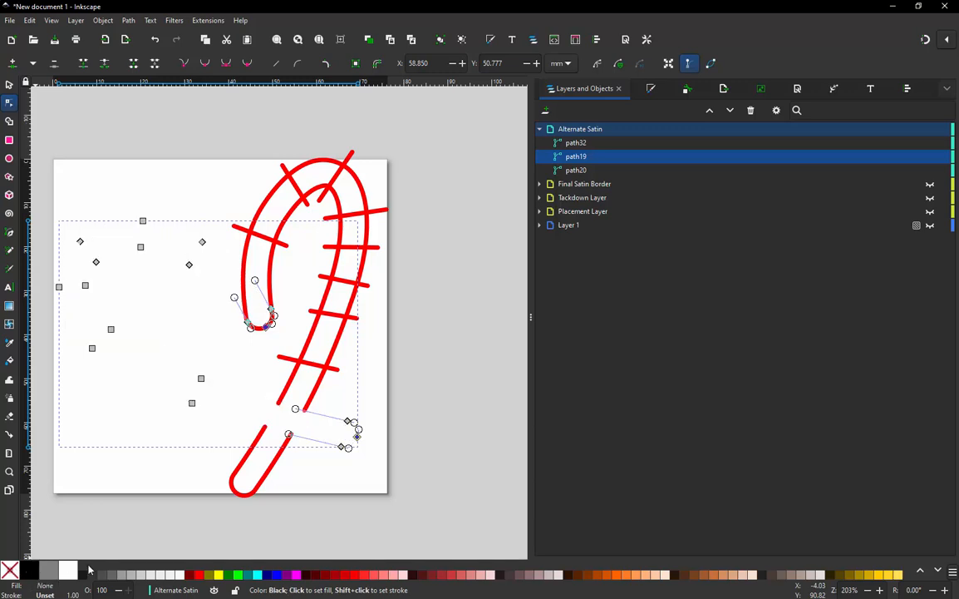
left_click(11, 570)
left_click(199, 575, "shift")
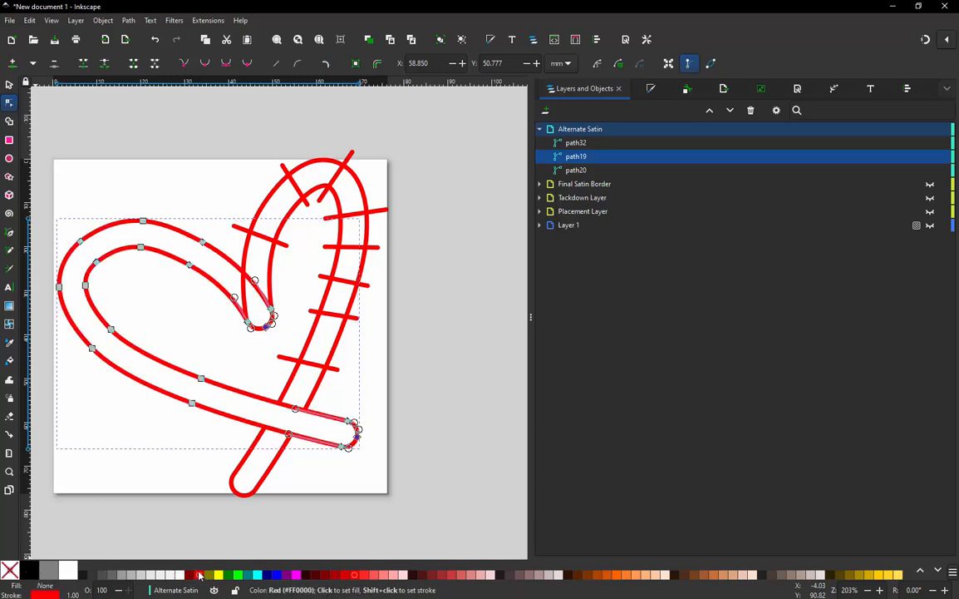
key("Escape")
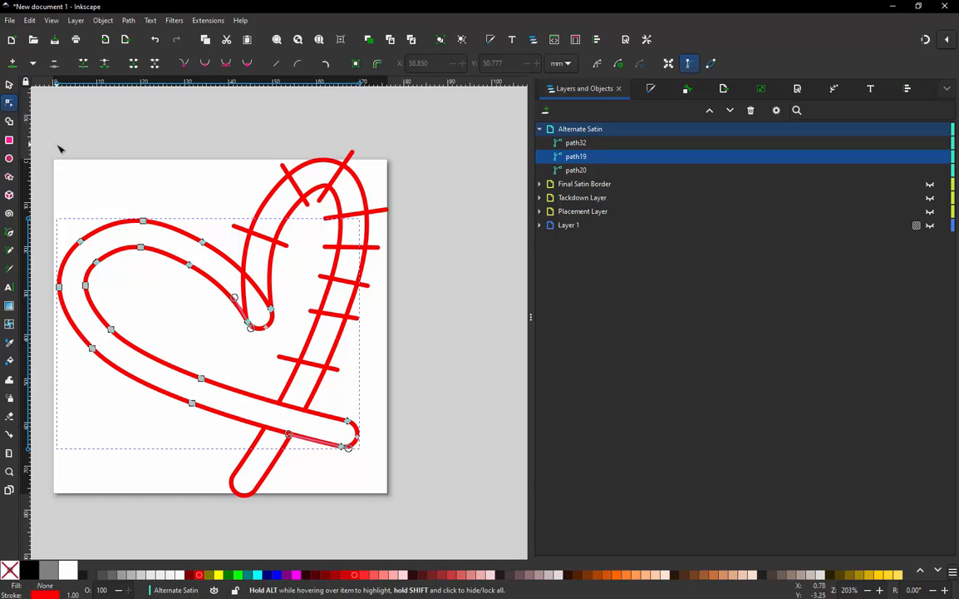
Step: Draw four separate straight rungs, each about 12 to 15 mm long, across the left lobe's rails: two around its outer curve, two over its top
key("b")
left_click(115, 310)
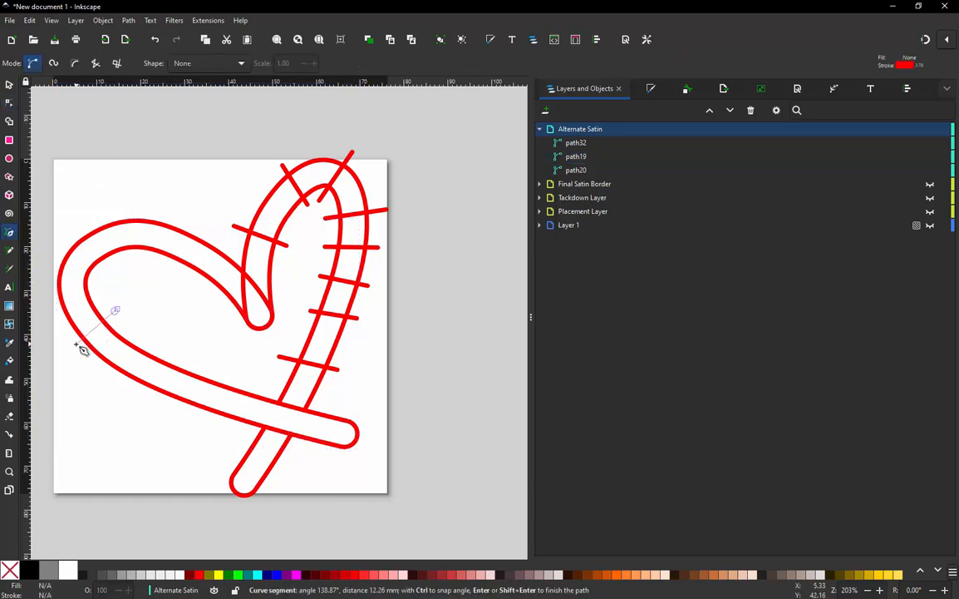
double_click(75, 344)
left_click(104, 276)
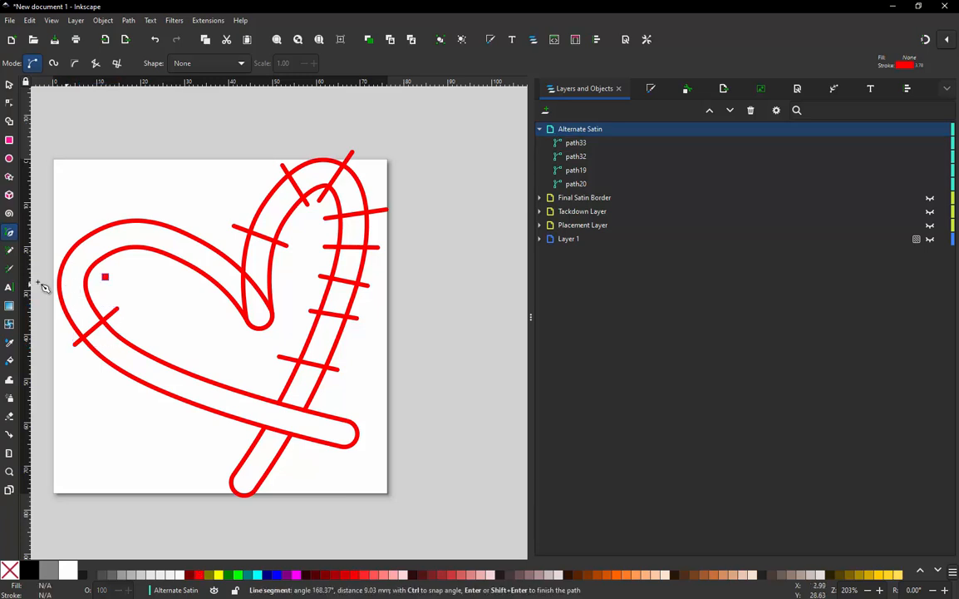
double_click(42, 284)
left_click(123, 257)
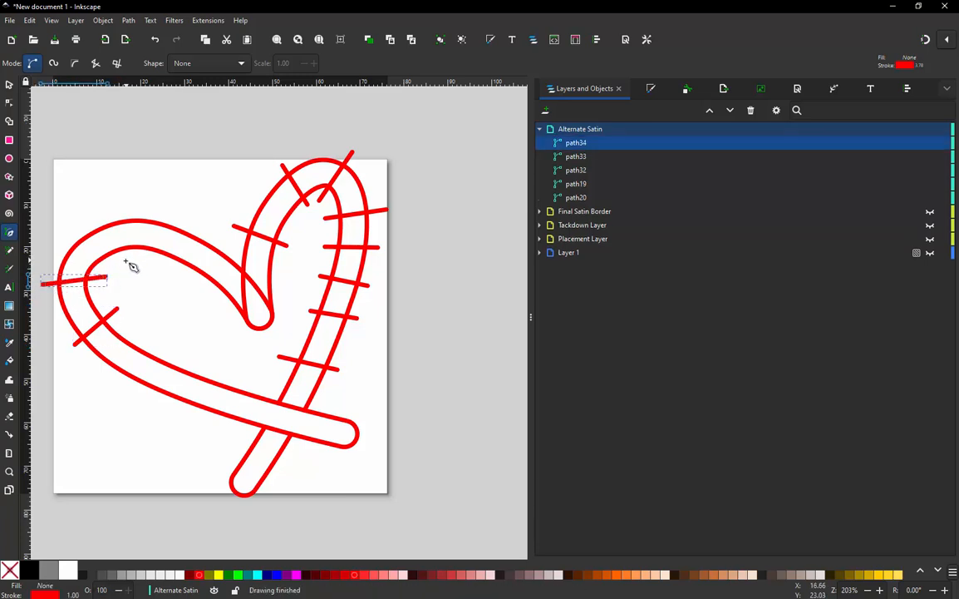
double_click(108, 206)
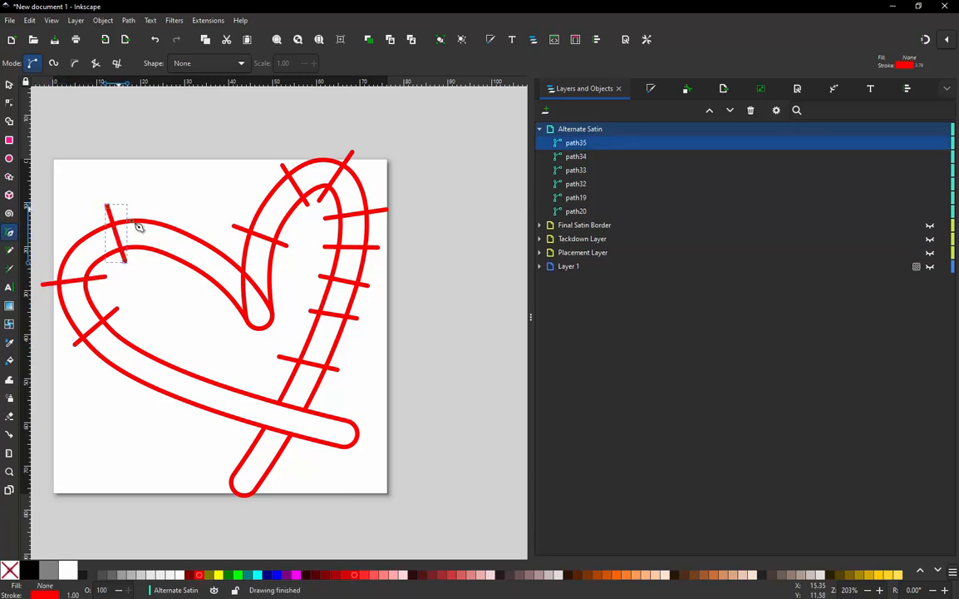
left_click(177, 272)
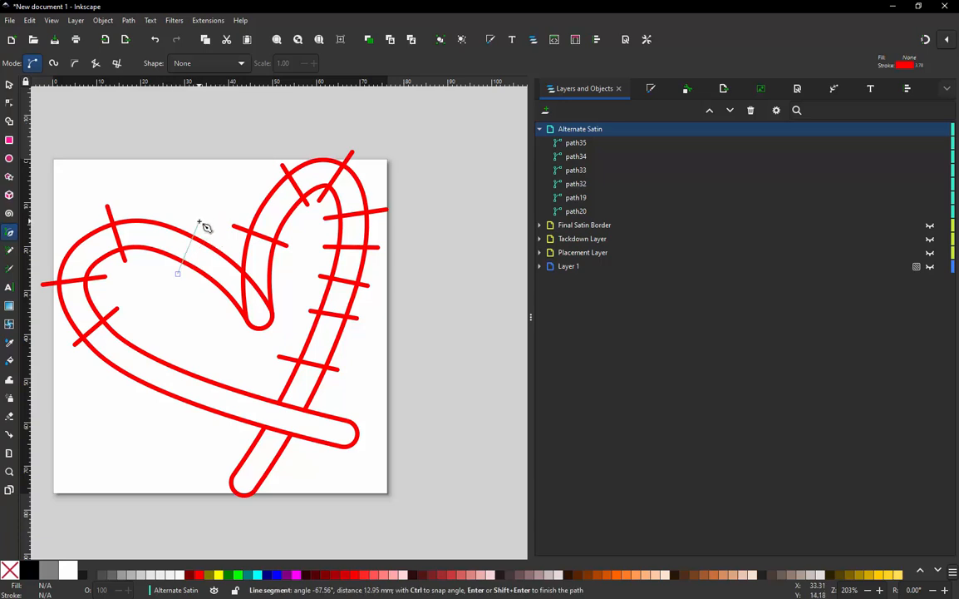
double_click(200, 221)
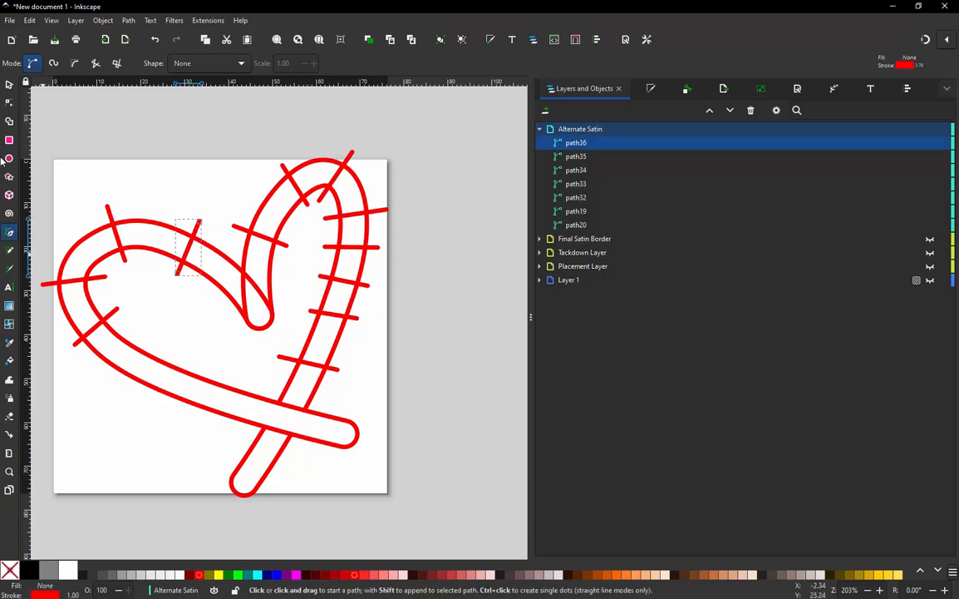
Step: Combine the four loose rungs with the left half's rails into one path
left_click(9, 84)
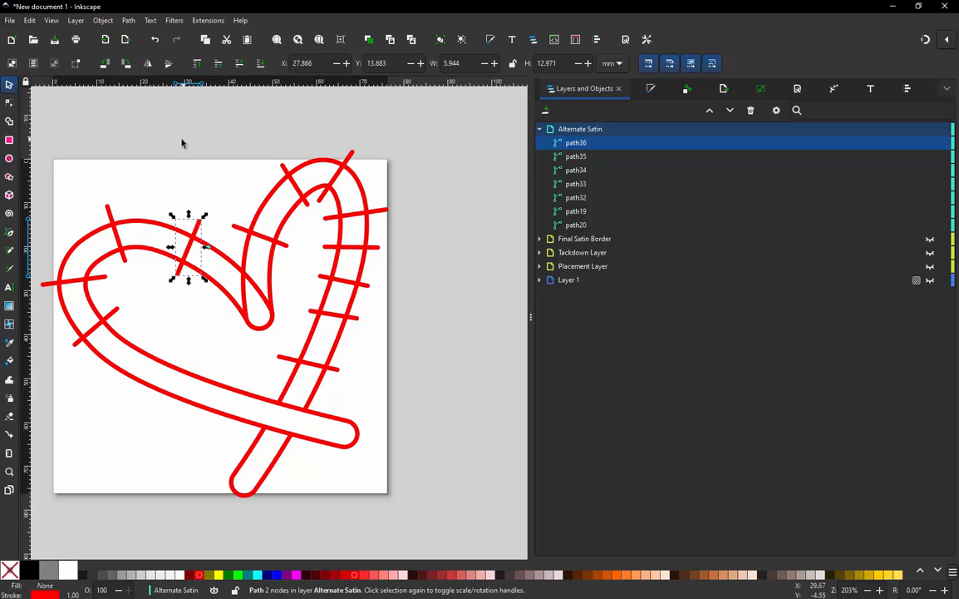
mouse_move(152, 161)
left_mouse_down()
mouse_move(231, 198)
mouse_move(205, 293)
mouse_move(118, 392)
mouse_move(32, 332)
mouse_move(136, 179)
mouse_move(229, 161)
mouse_move(223, 166)
left_mouse_up()
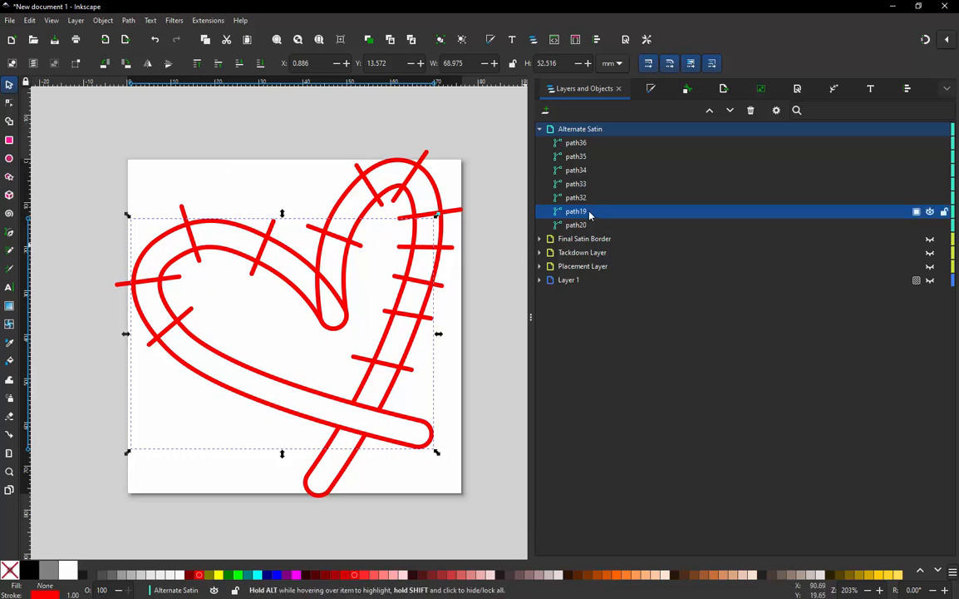
left_click(117, 137)
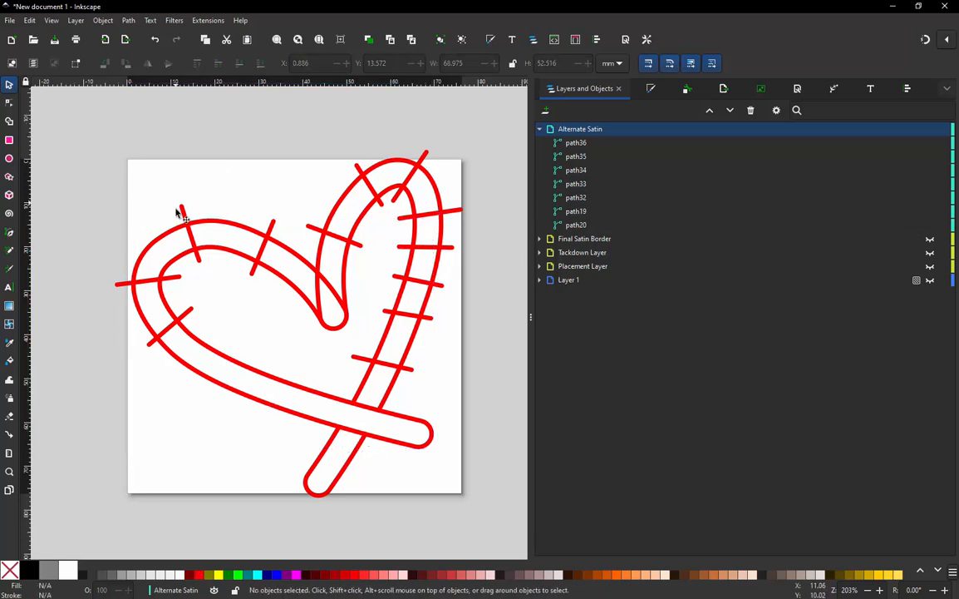
left_click(187, 218)
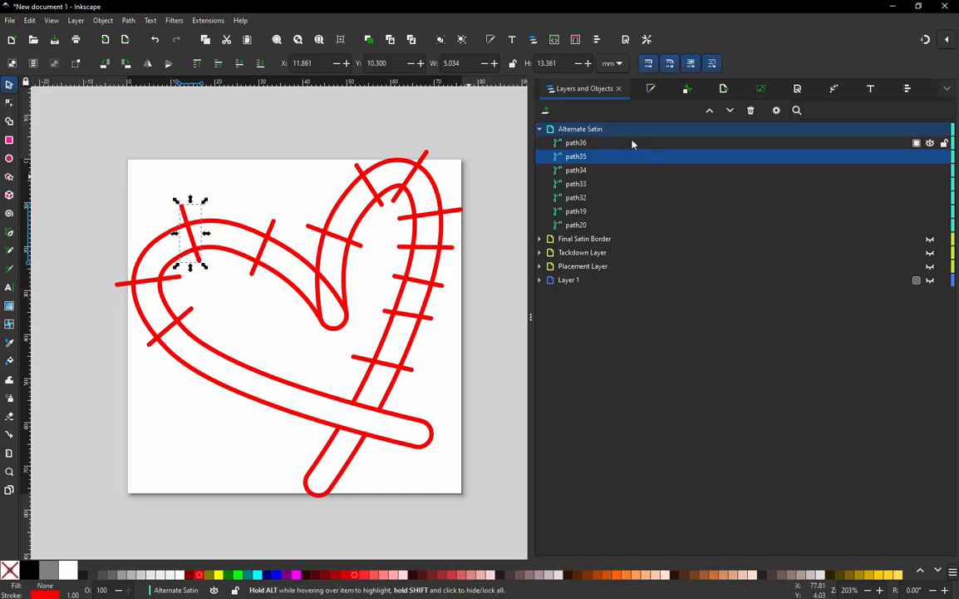
left_click(265, 164)
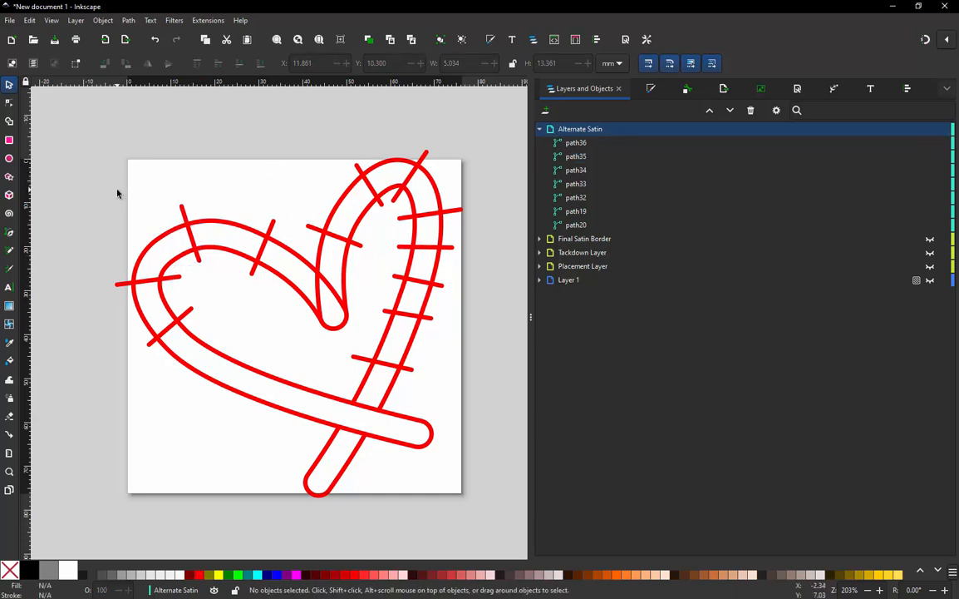
left_click_drag(83, 176, 301, 384)
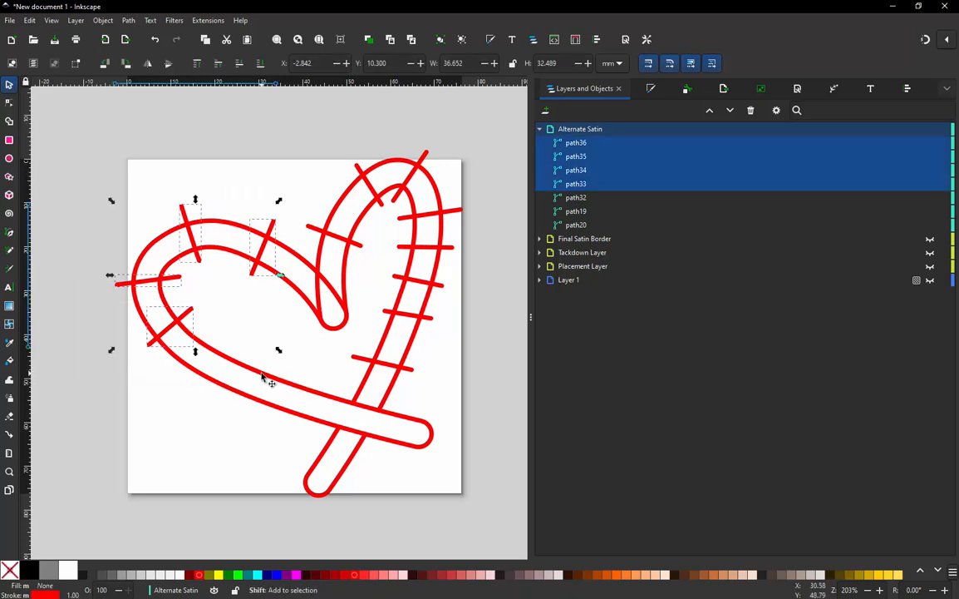
left_click(262, 376, "shift")
left_click_drag(263, 376, 221, 381)
key("ctrl+z")
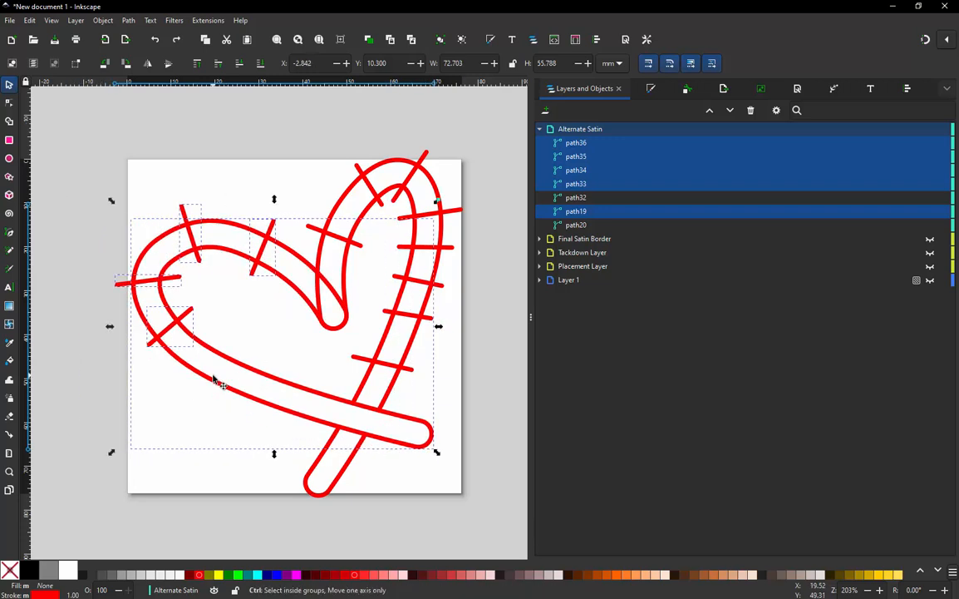
key("ctrl+k")
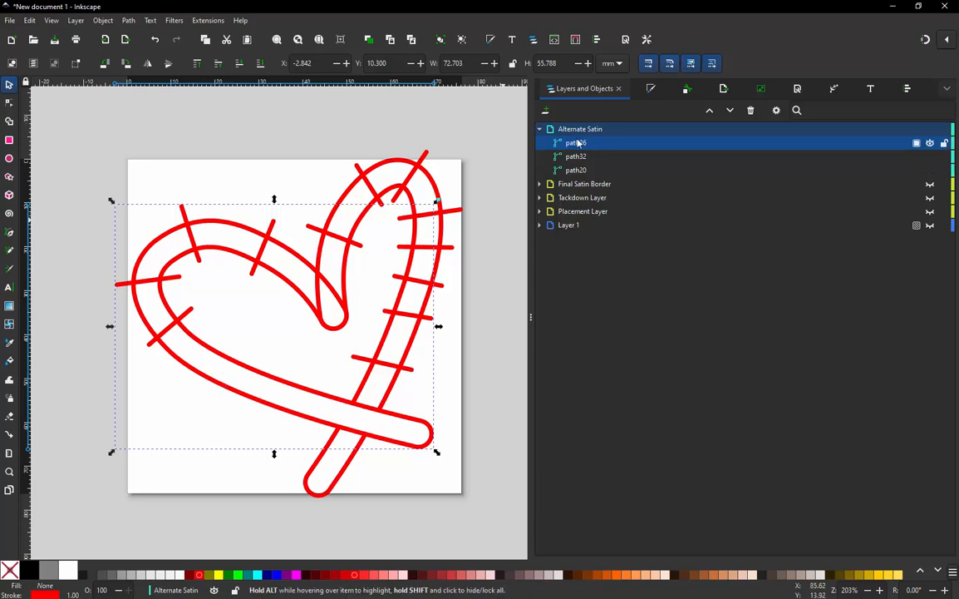
Step: In Ink/Stitch Params, turn off running stitch along paths for the left half, enable swap rails for its satin column, and apply
left_click(582, 170)
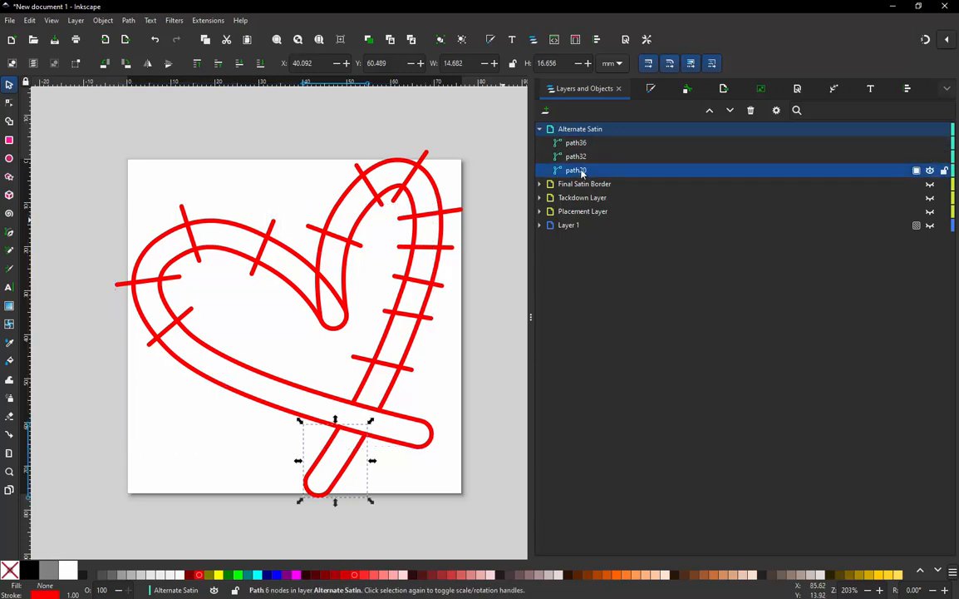
left_click(584, 158)
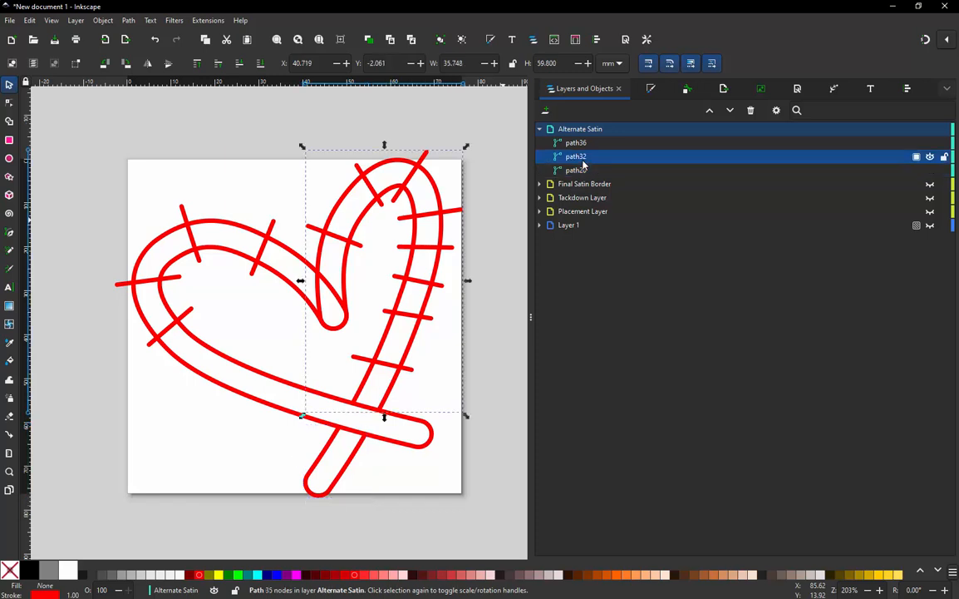
left_click(578, 143)
left_click(171, 112)
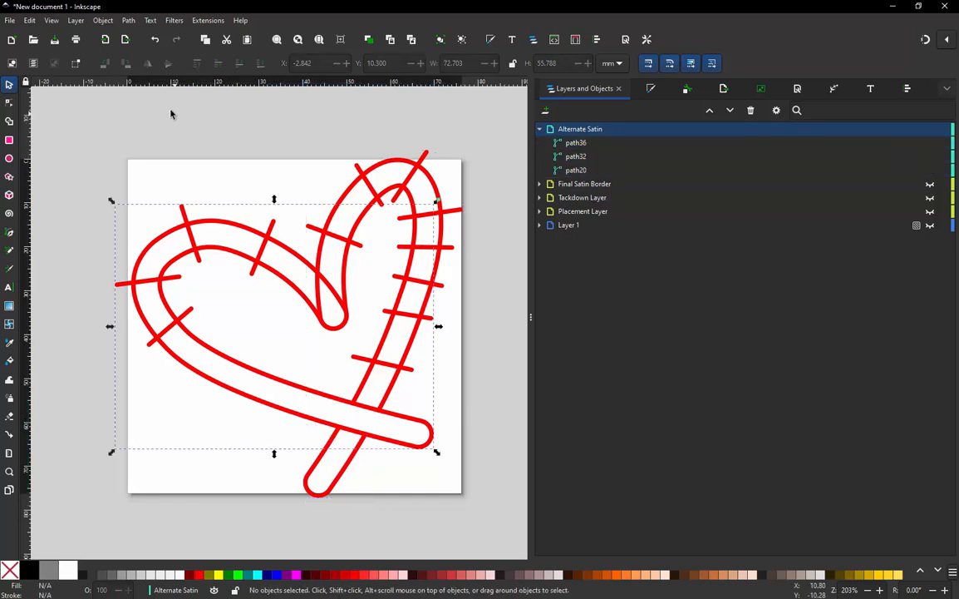
left_click(186, 208)
left_click(208, 20)
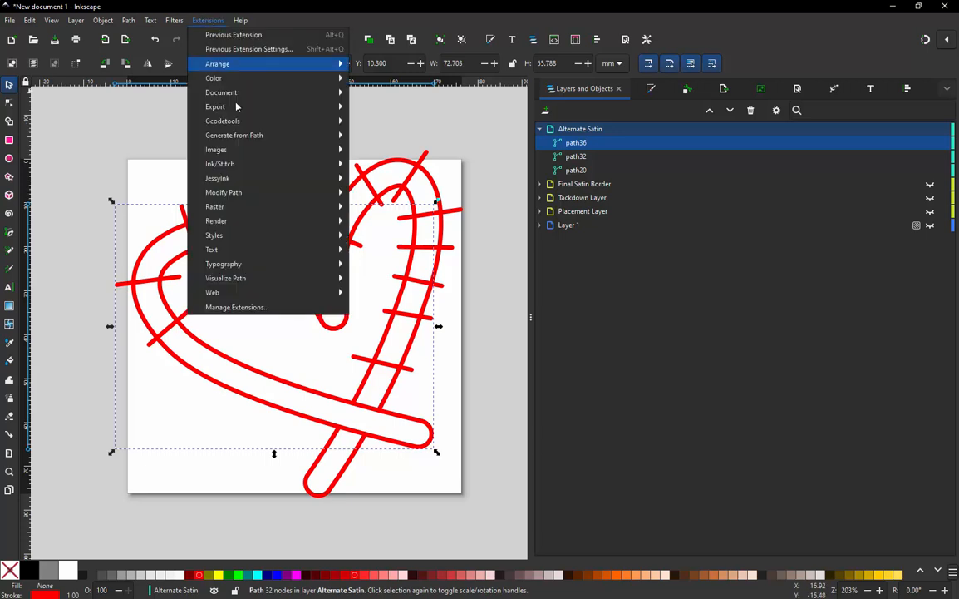
mouse_move(250, 163)
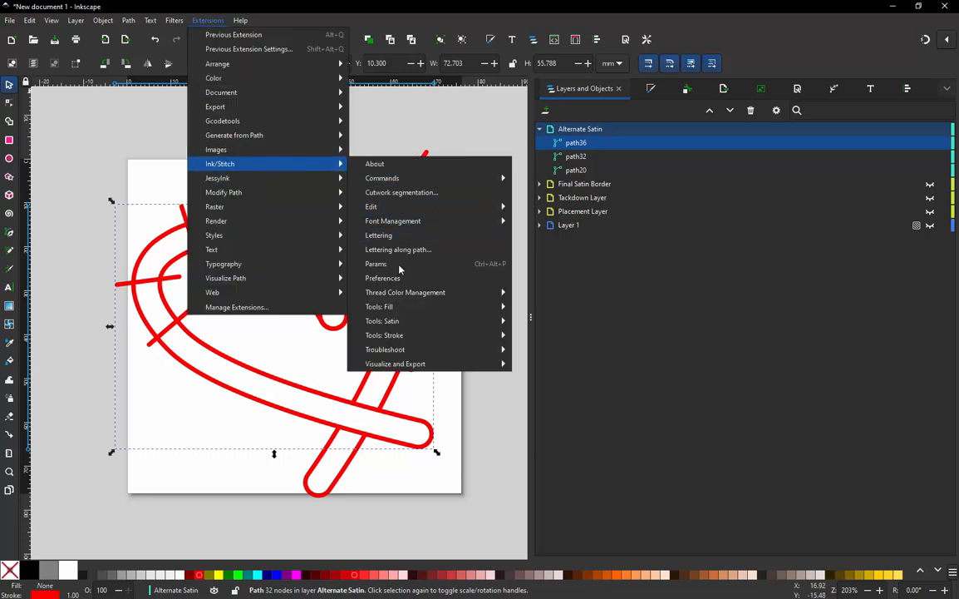
left_click(378, 236)
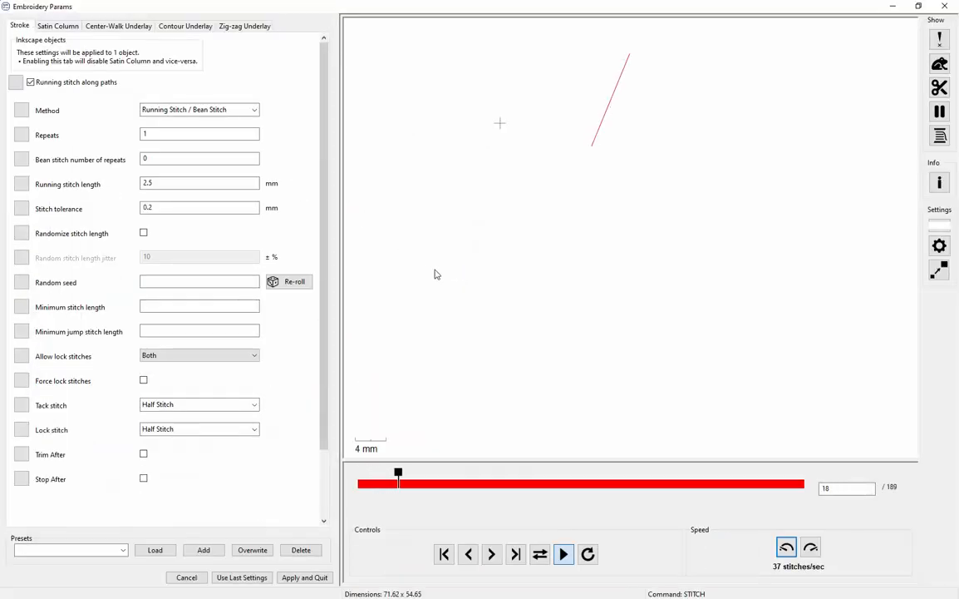
left_click(37, 84)
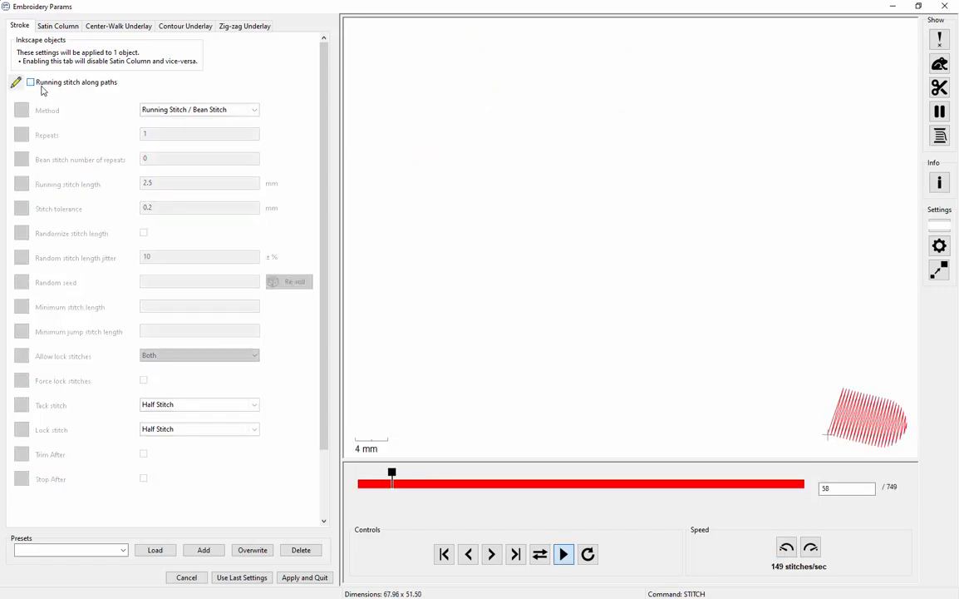
left_click(58, 25)
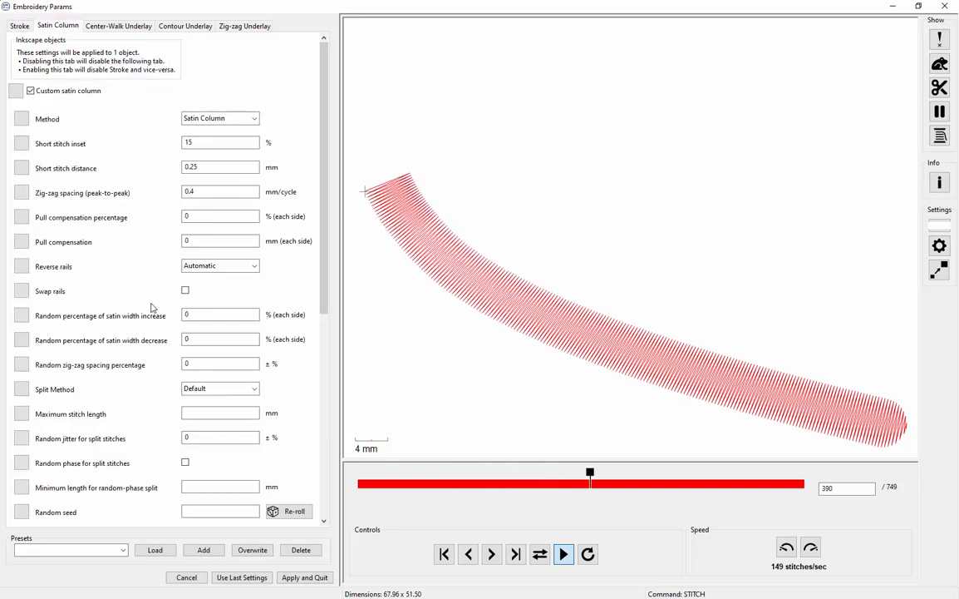
left_click(187, 291)
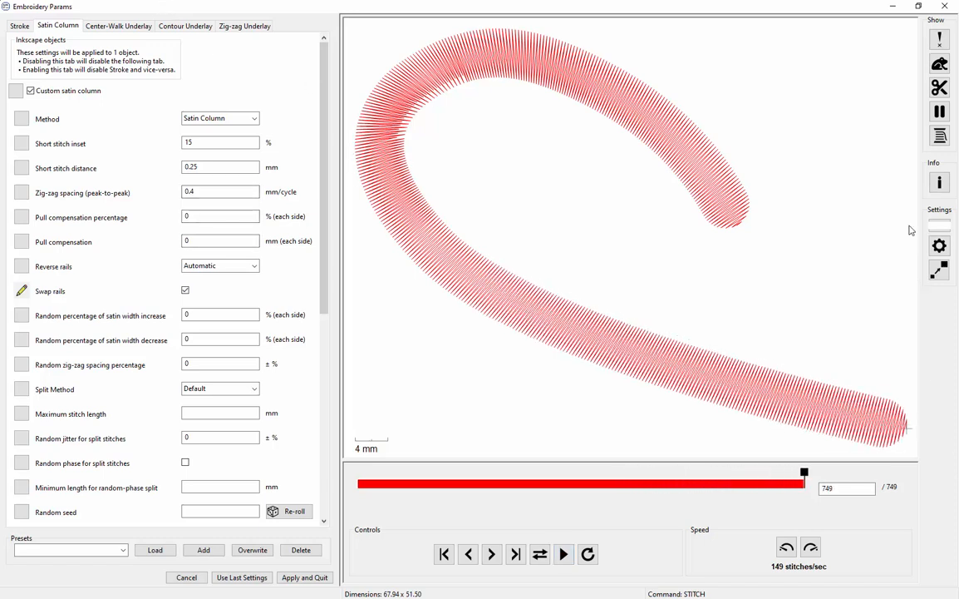
left_click(306, 577)
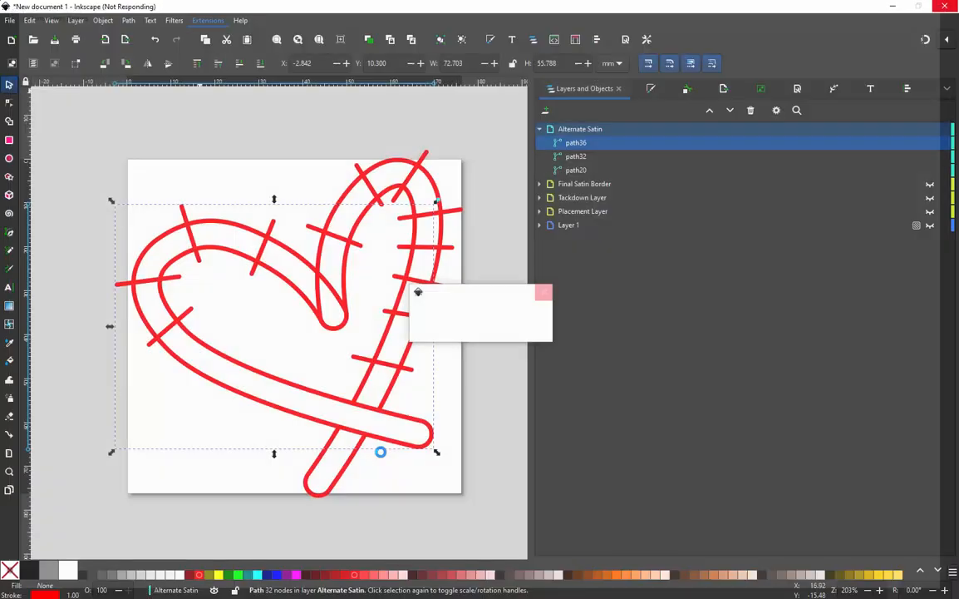
Step: Simulate the whole heart's stitch-out with jump stitches shown, and rewind to about stitch 134 to examine the jump at the lower crossing
left_click(452, 397)
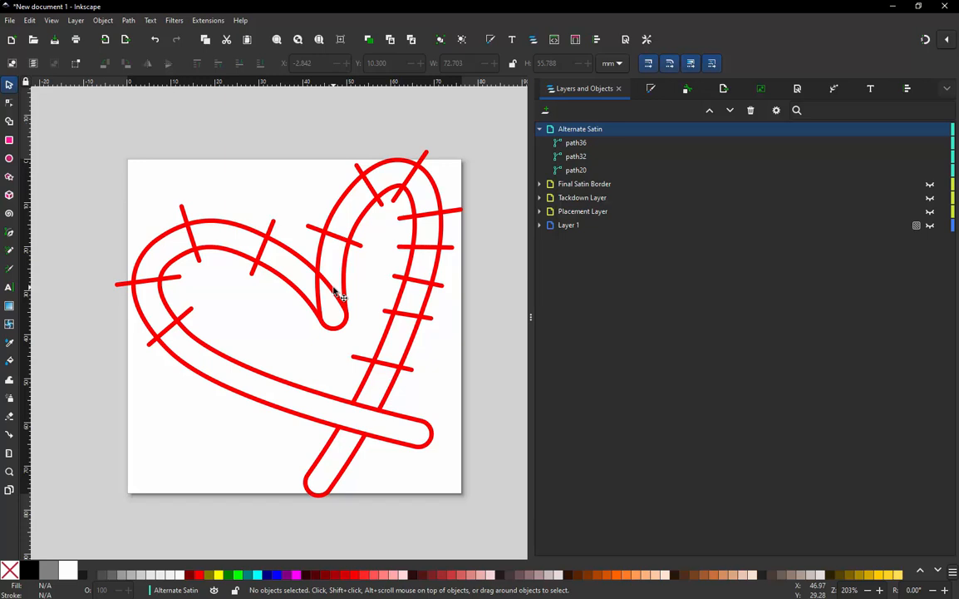
left_click(206, 20)
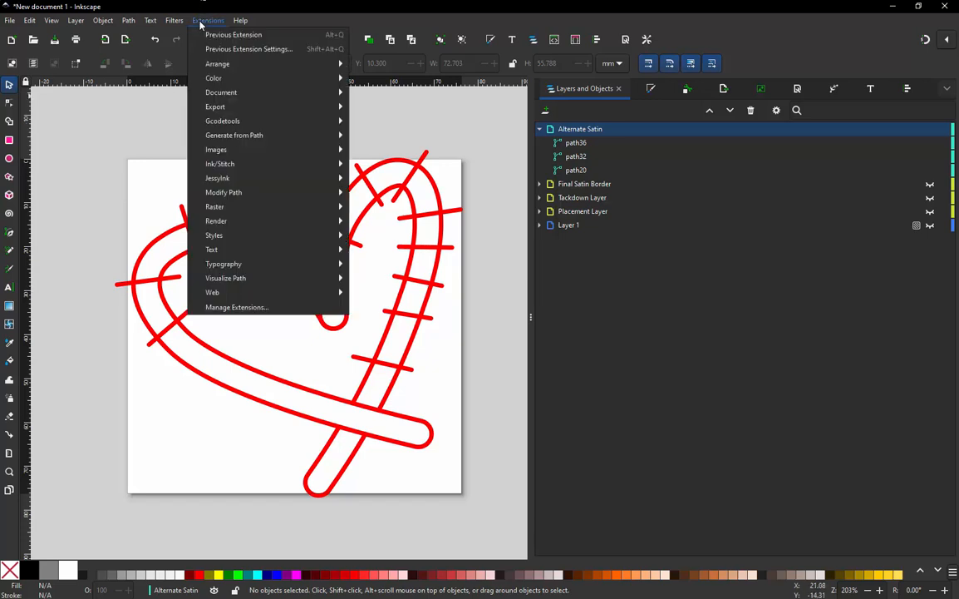
mouse_move(224, 164)
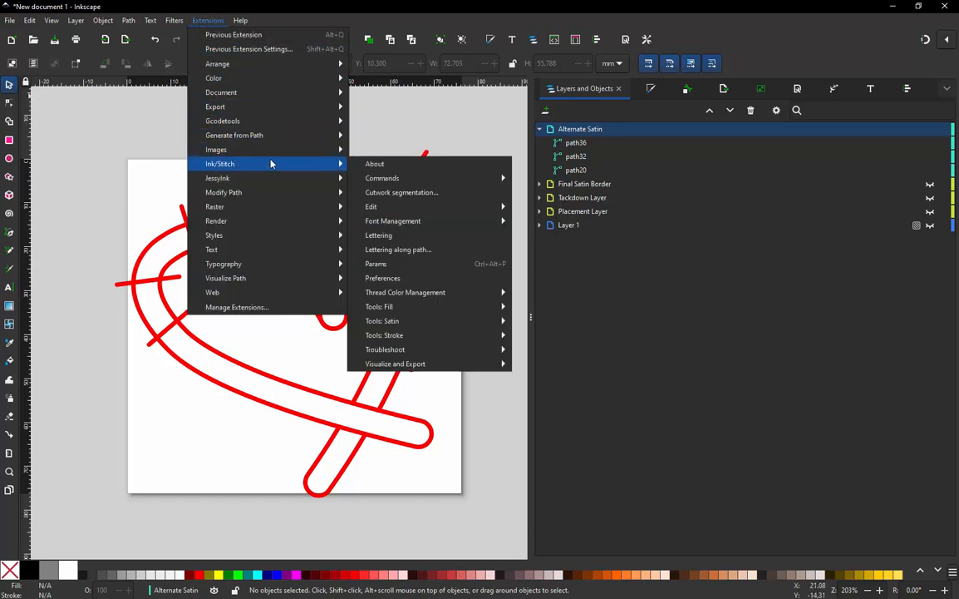
mouse_move(431, 364)
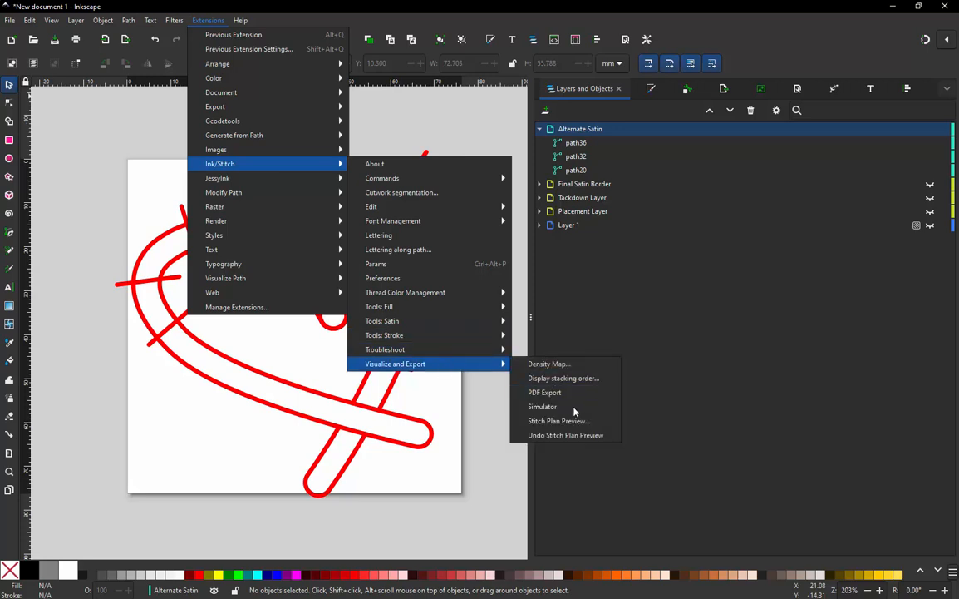
left_click(571, 410)
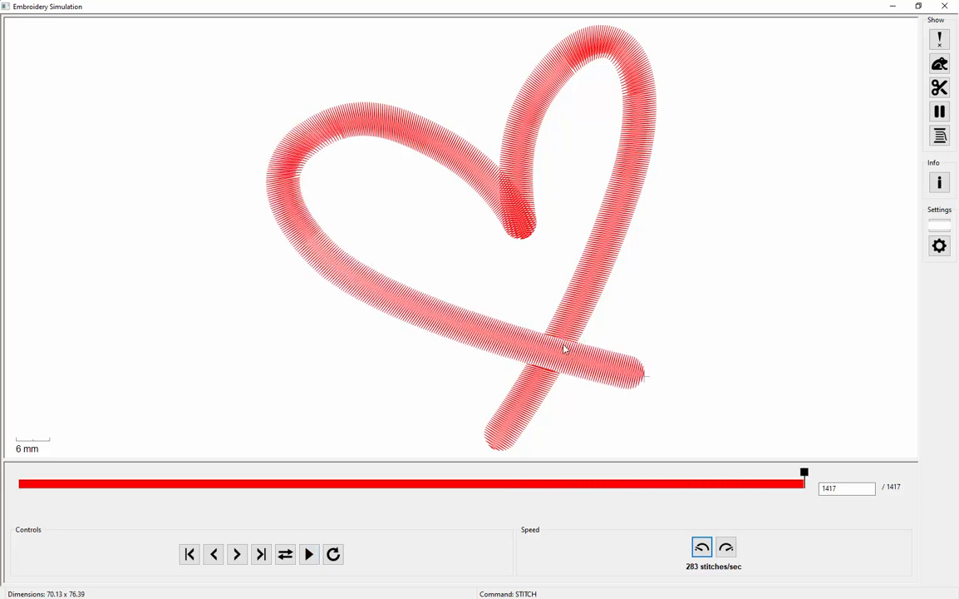
left_click(938, 68)
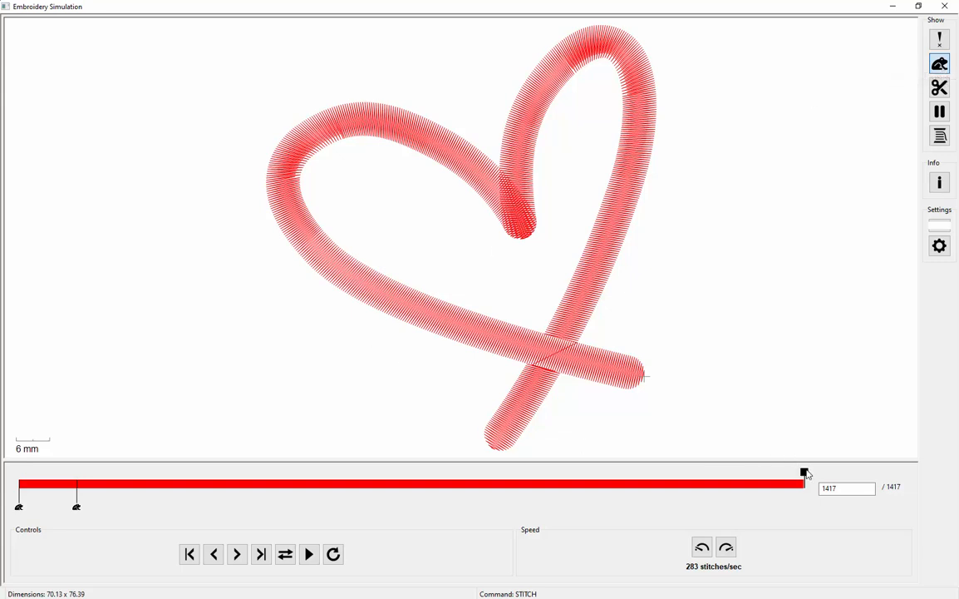
mouse_move(806, 474)
left_mouse_down()
mouse_move(315, 487)
mouse_move(25, 512)
mouse_move(101, 507)
mouse_move(57, 502)
mouse_move(101, 496)
mouse_move(59, 496)
mouse_move(65, 492)
mouse_move(124, 486)
mouse_move(75, 499)
mouse_move(94, 483)
left_mouse_up()
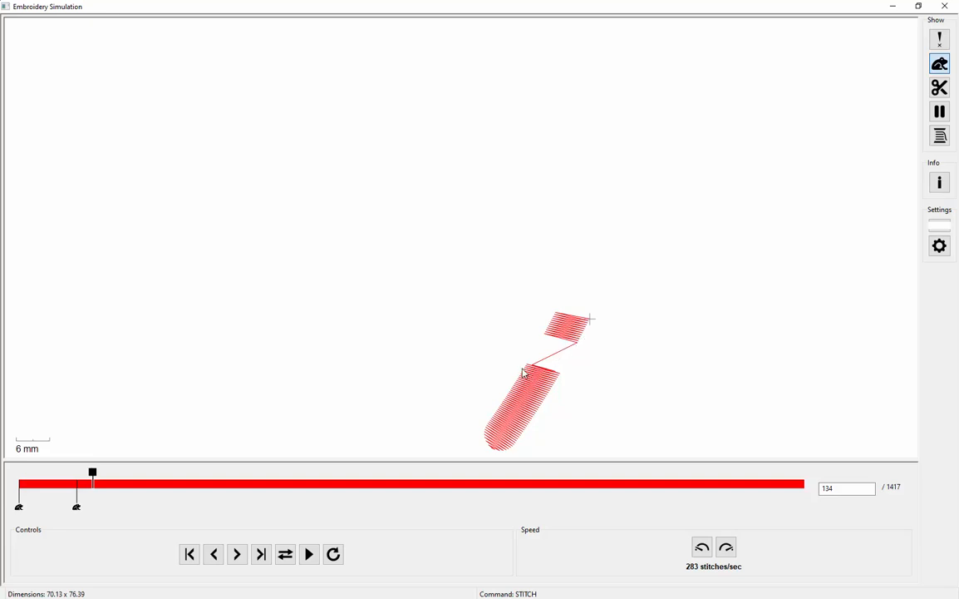
left_click(944, 5)
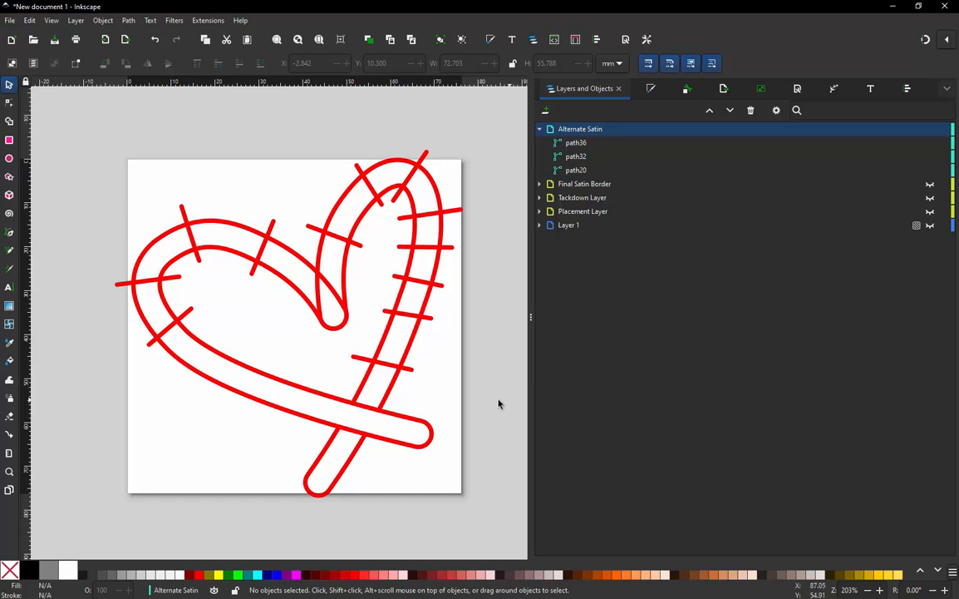
Step: Preview Auto-Route Satin Columns with satin order preserved on the right half's upper and lower sections, and leave without applying it
left_click(337, 449)
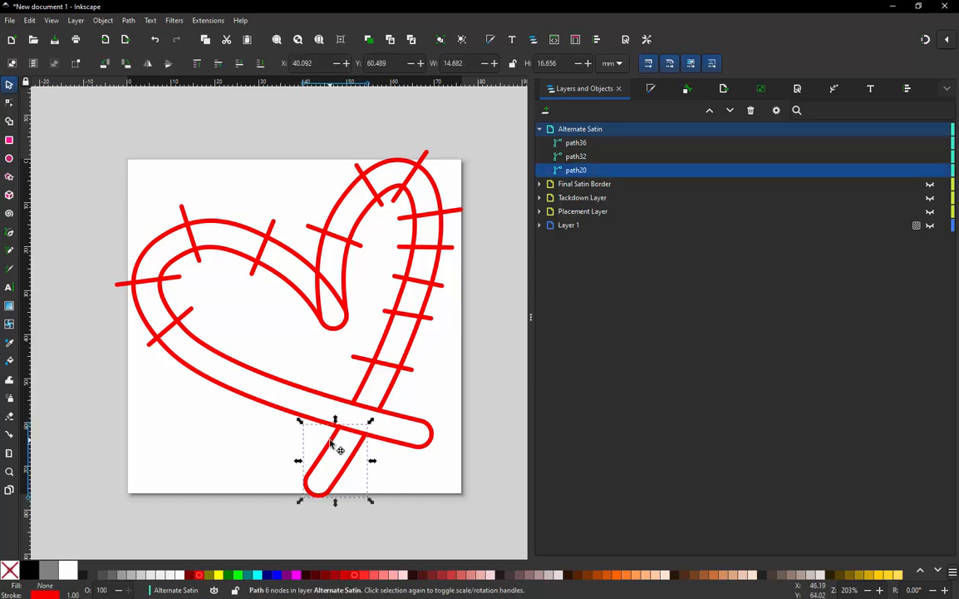
left_click(398, 389, "shift")
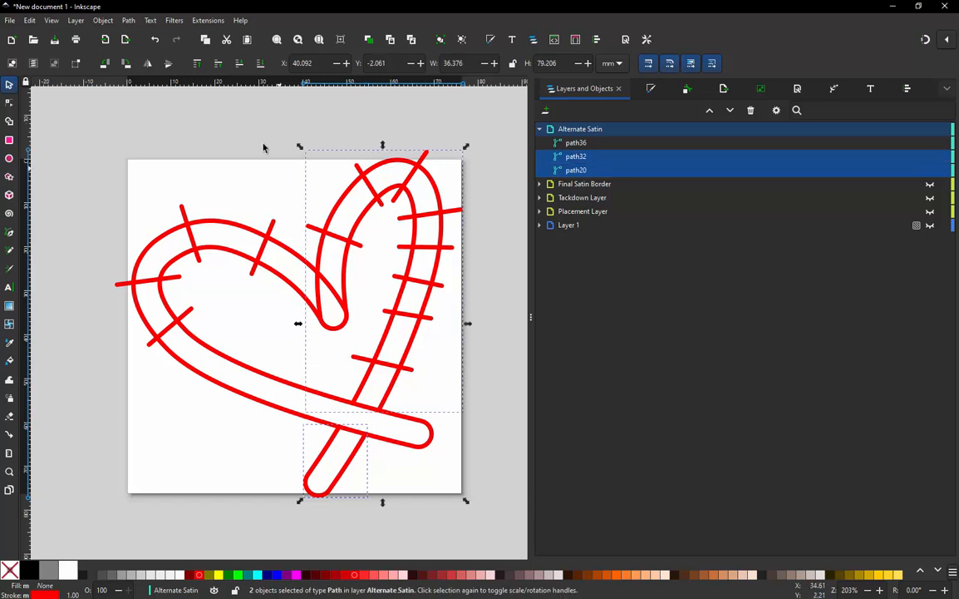
left_click(197, 21)
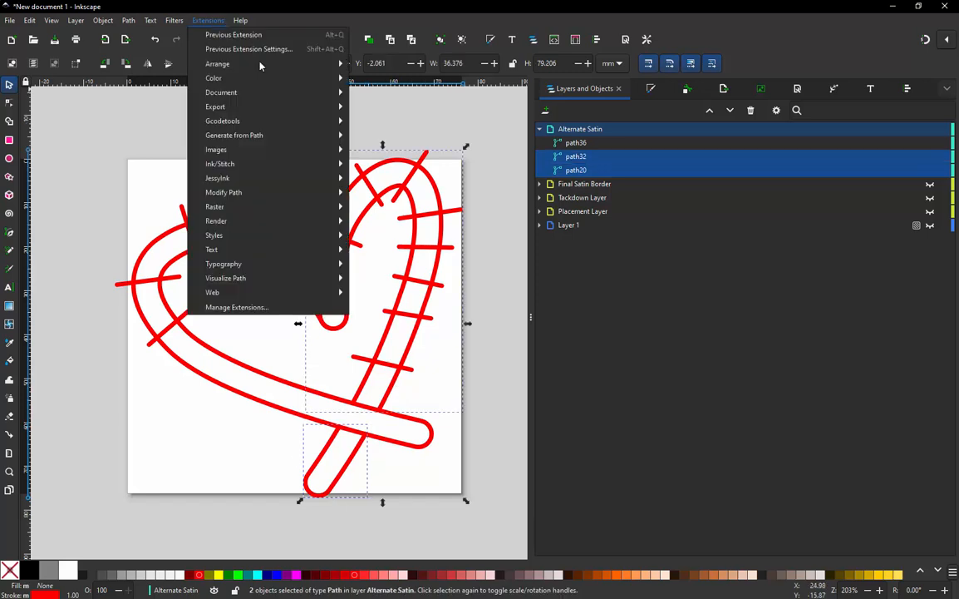
mouse_move(261, 164)
mouse_move(452, 306)
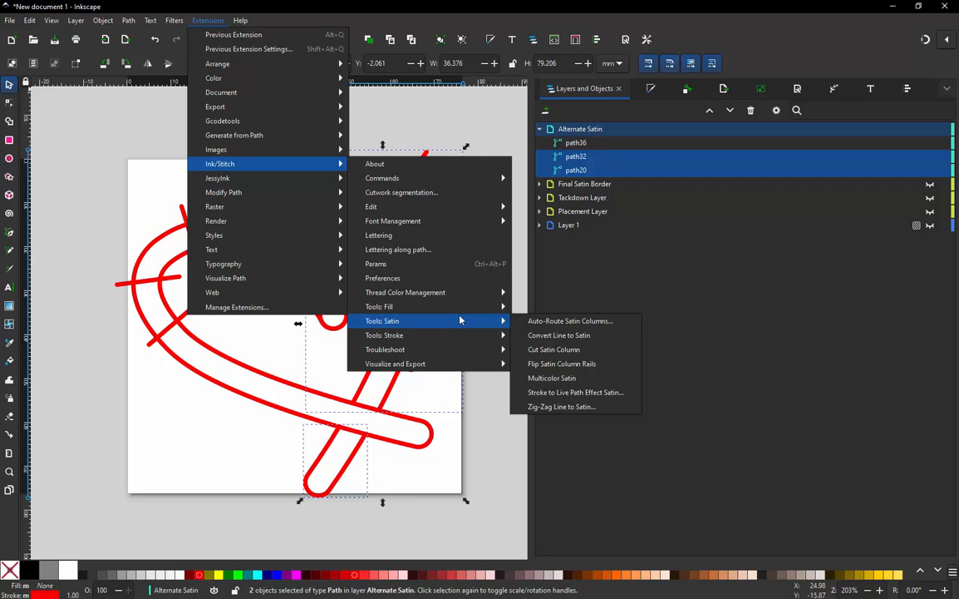
left_click(579, 323)
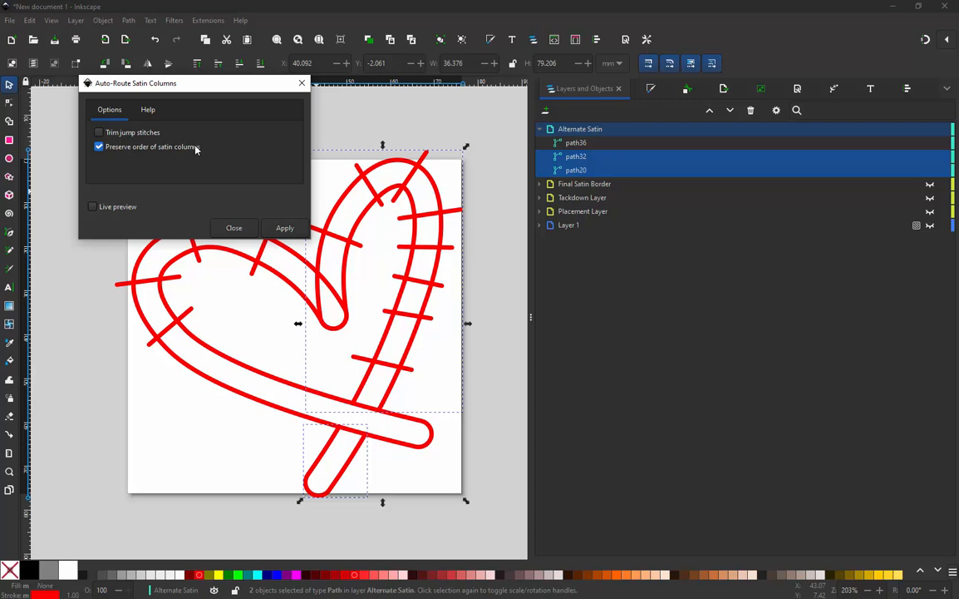
left_click(93, 207)
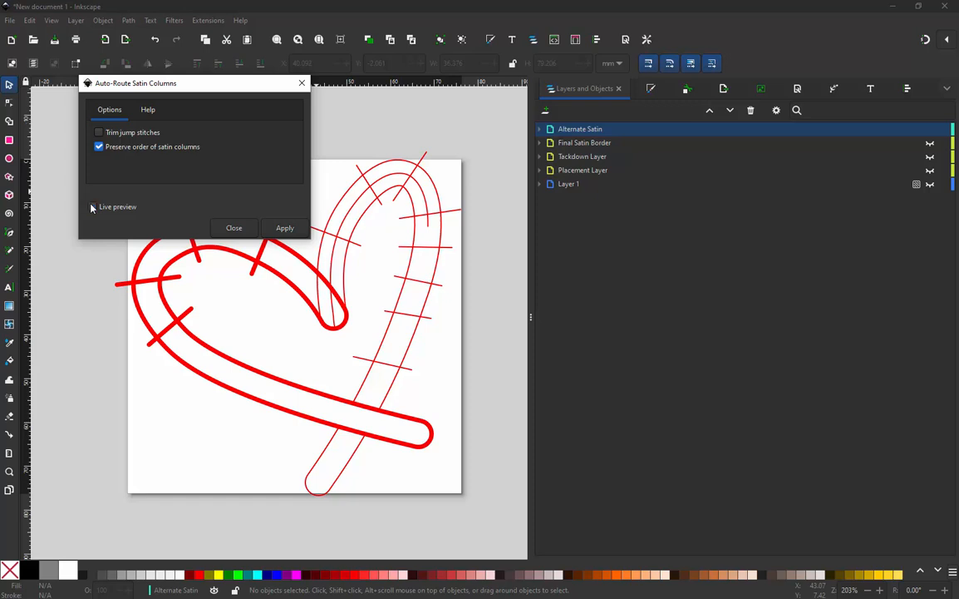
left_click(93, 207)
left_click(232, 228)
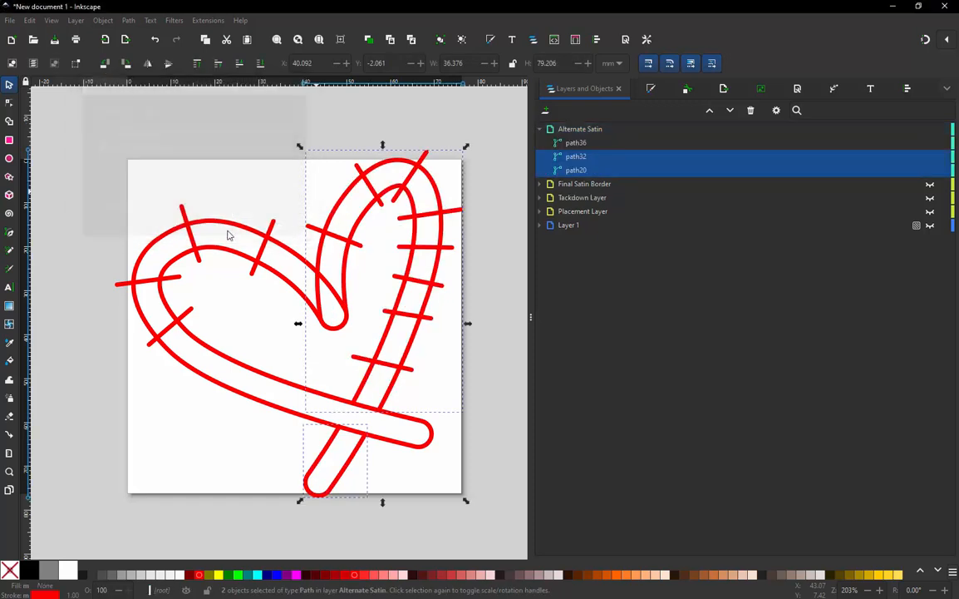
left_click(272, 125)
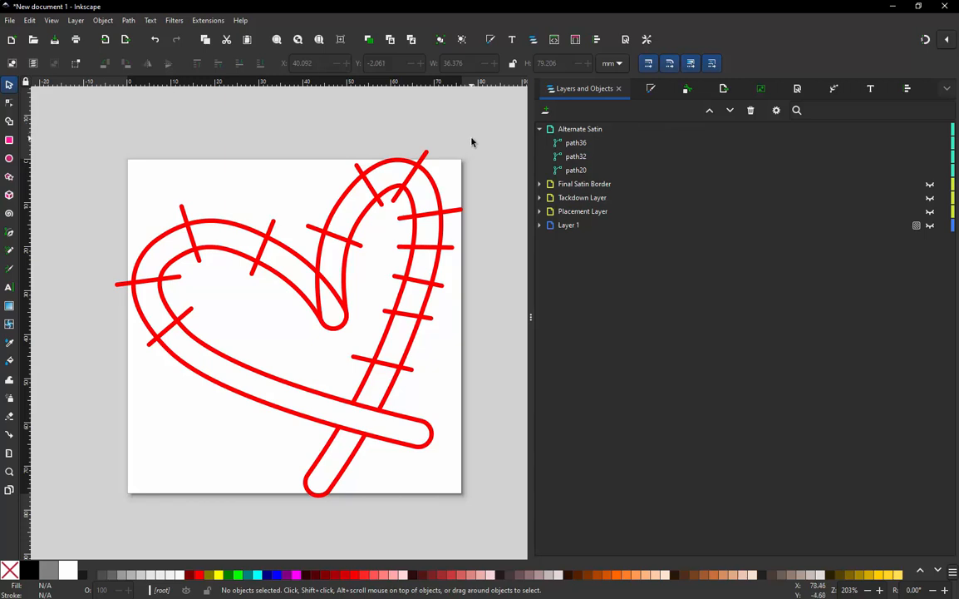
Step: Draw an open path about 7.7 mm wide across the lower crossing, linking the lower section's inner rail end to the upper section's outer rail end
left_click(360, 456)
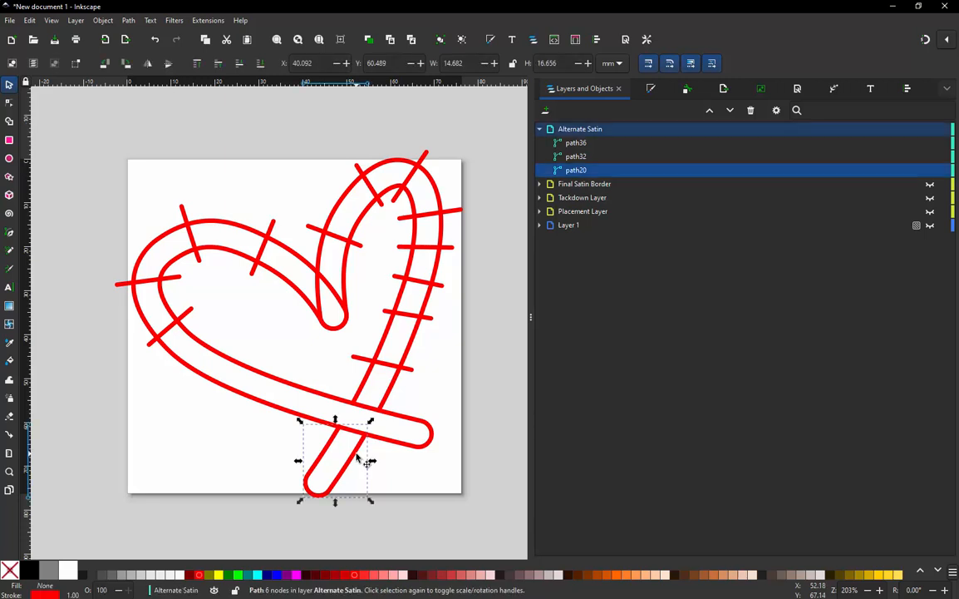
left_click(388, 391)
left_click(363, 446)
key("b")
scroll(369, 449, "up", 3)
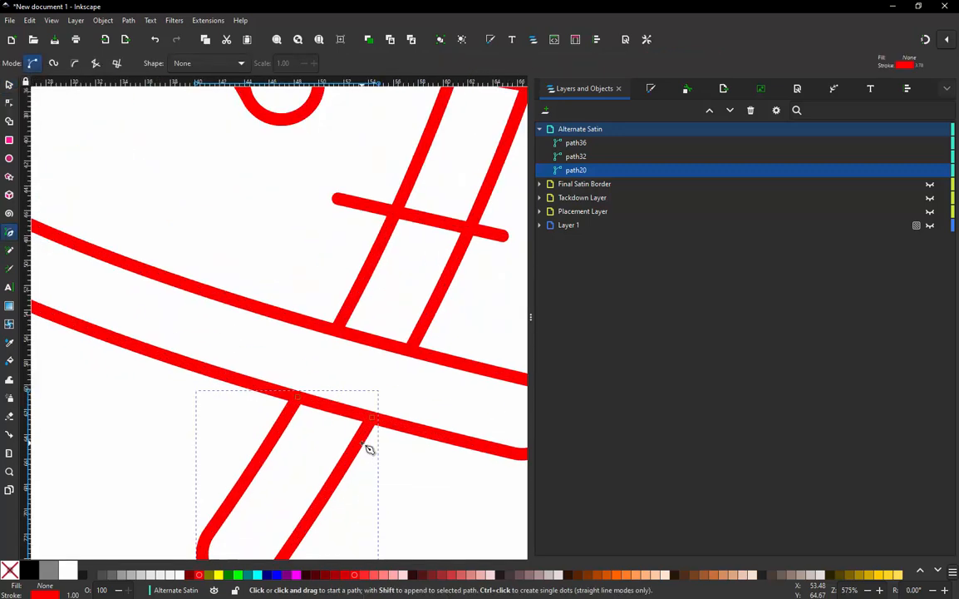
left_click(305, 388)
left_click(350, 374)
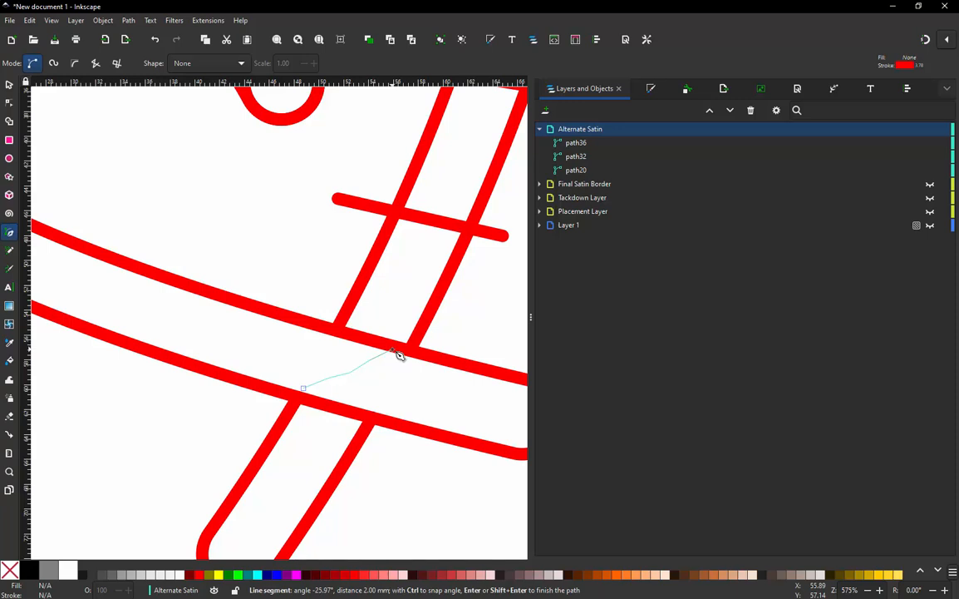
double_click(395, 351)
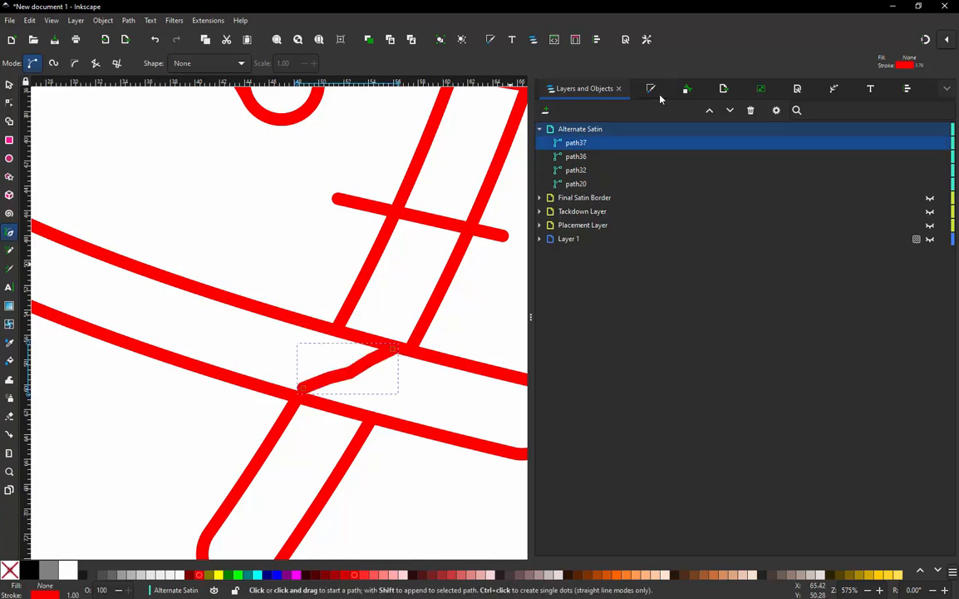
Step: Give the connecting path across the crossing a dotted stroke with dash pattern 1 1
key("ctrl+shift+f")
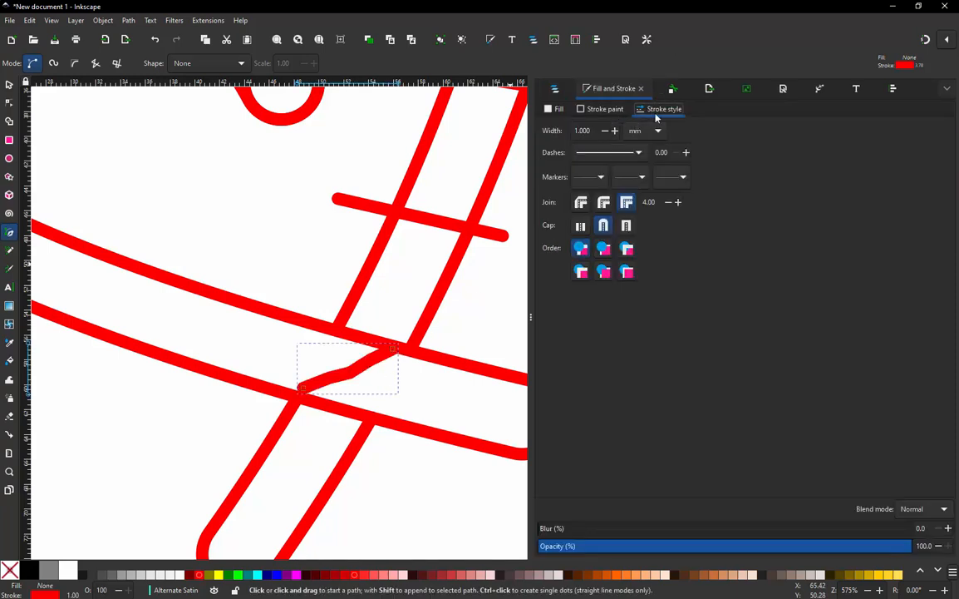
left_click(637, 152)
left_click(612, 198)
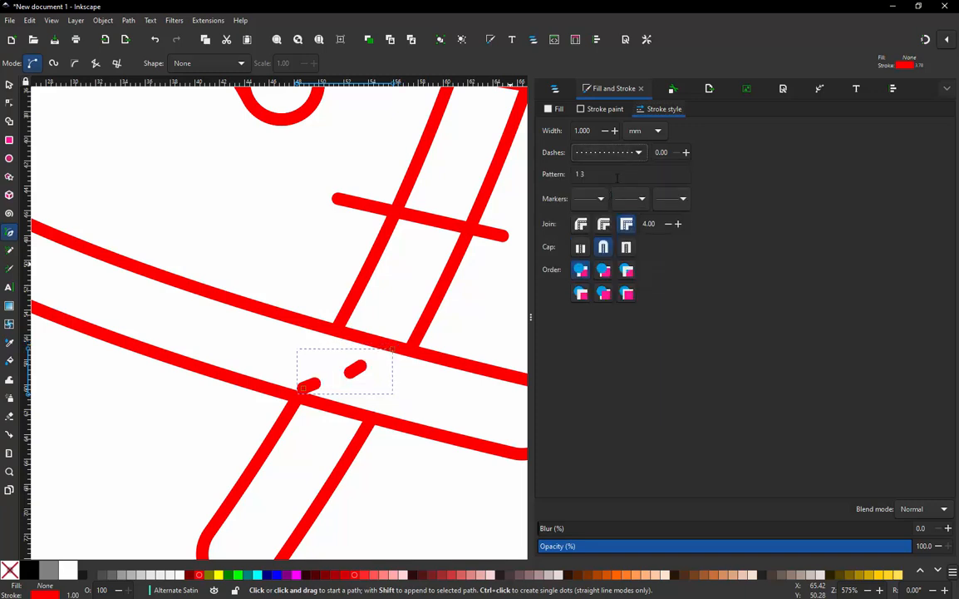
left_click(637, 152)
left_click(625, 196)
left_click(640, 153)
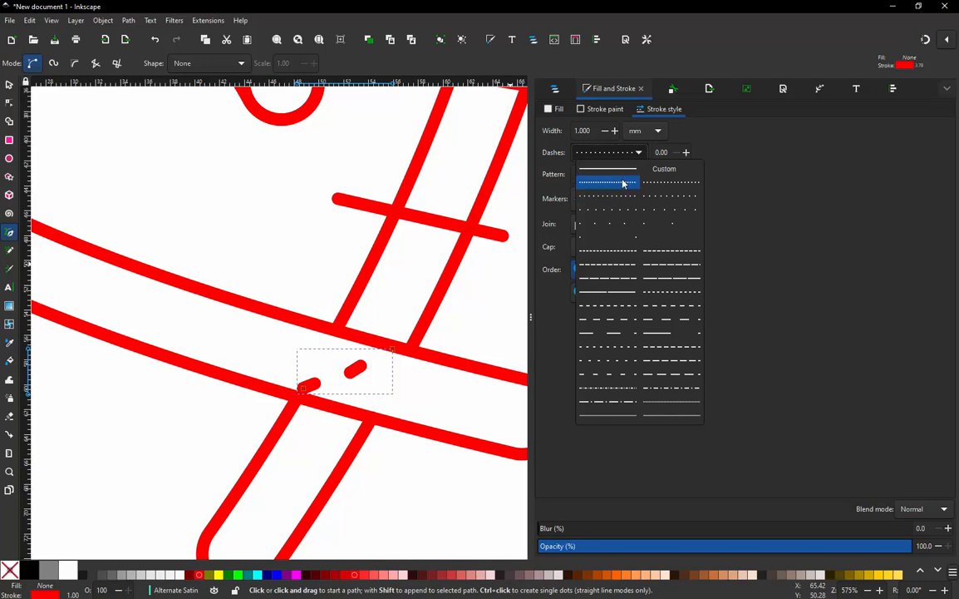
left_click(624, 188)
left_click(9, 84)
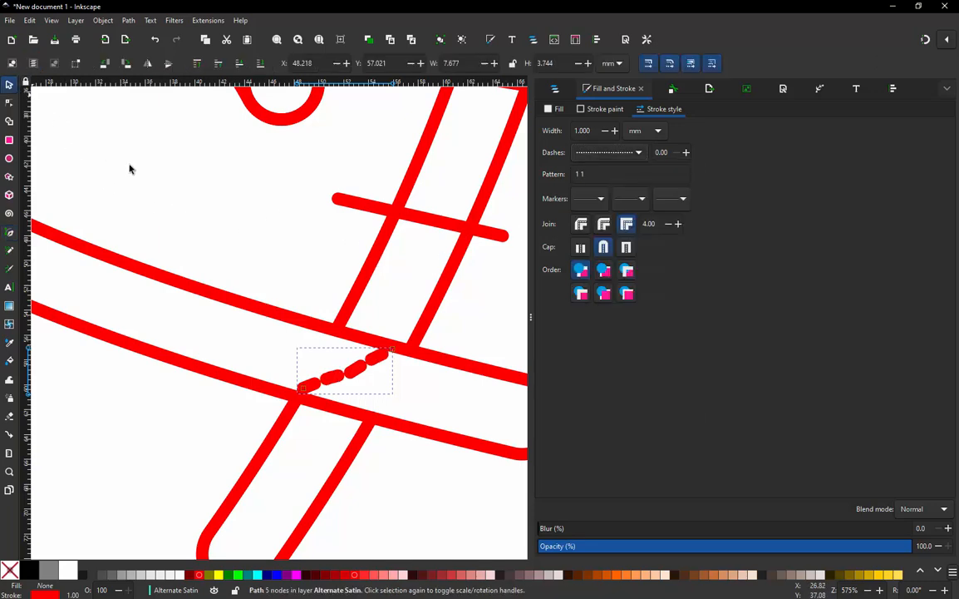
Step: Reorder the dotted connecting path so it stacks between the right half's lower section and its upper section
scroll(391, 327, "down", 4)
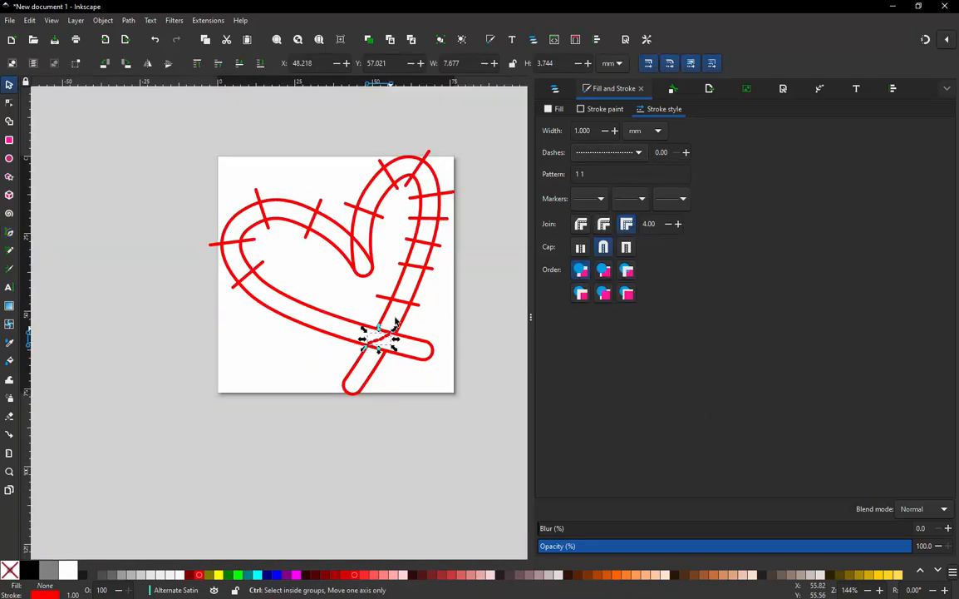
left_click(556, 90)
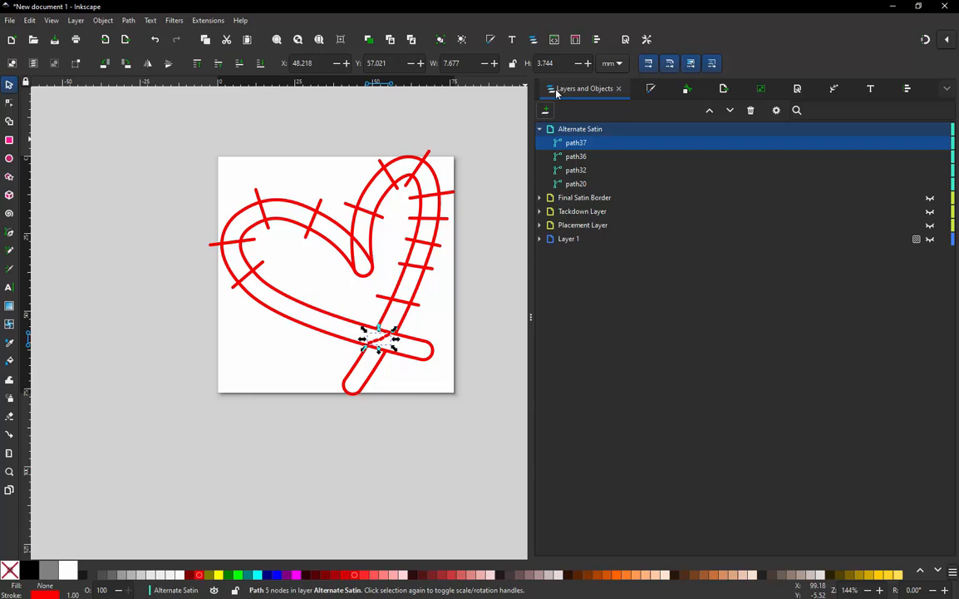
left_click(376, 369)
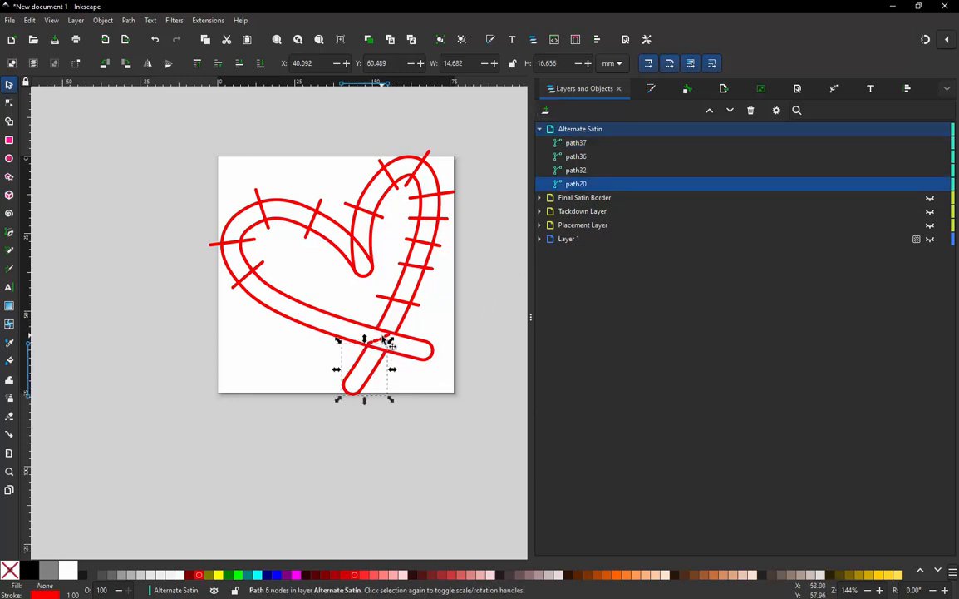
left_click(382, 340)
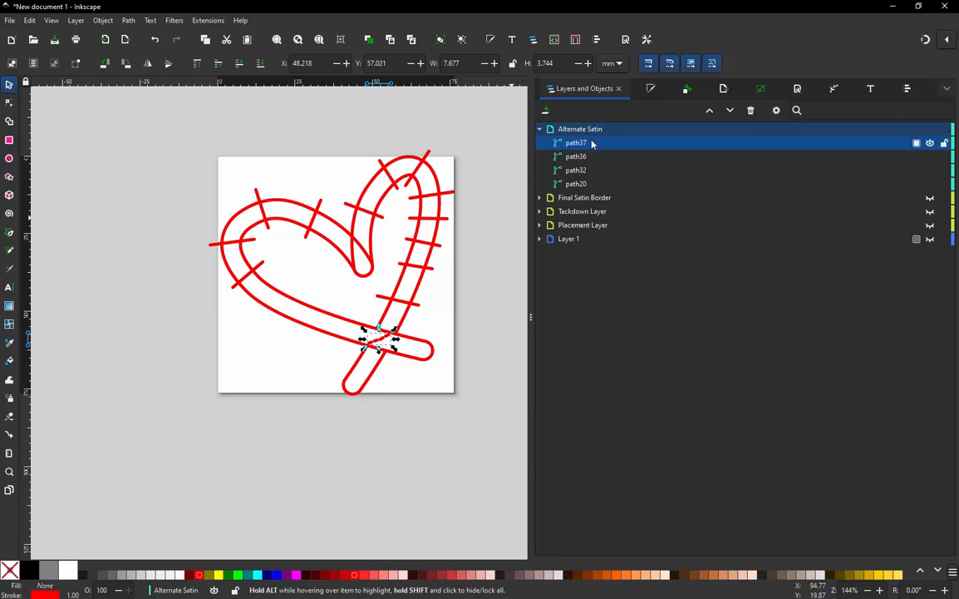
left_click_drag(591, 144, 595, 176)
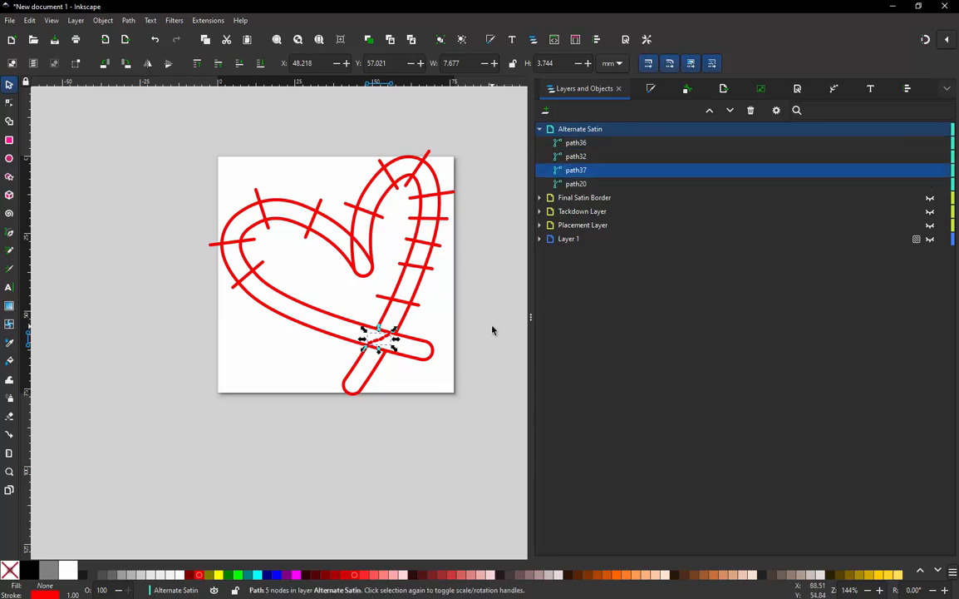
left_click(486, 268)
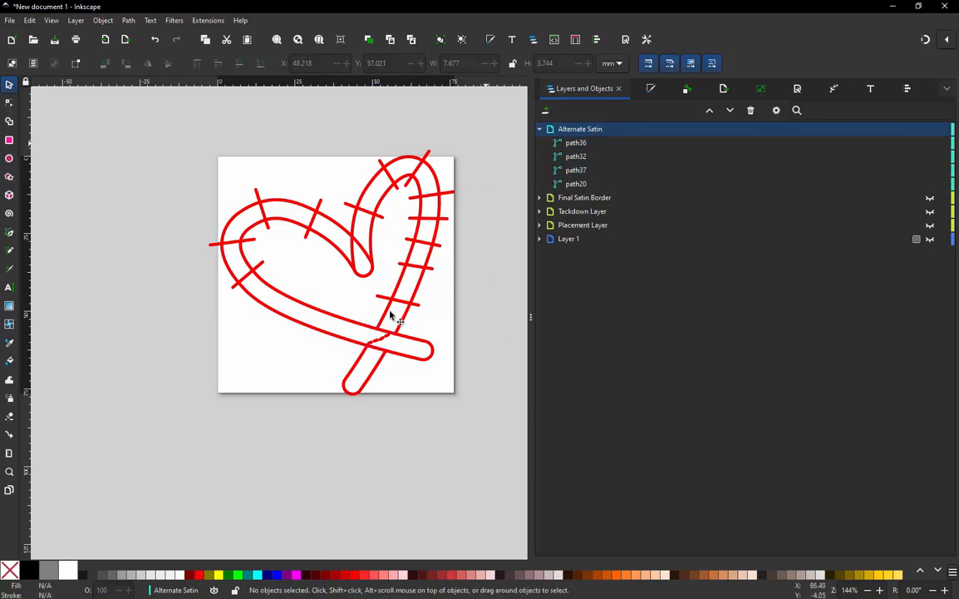
Step: Simulate the whole heart's stitch-out with jump stitches shown, and rewind to about stitch 1391 to examine the connection at the crossing
left_click(208, 20)
mouse_move(233, 163)
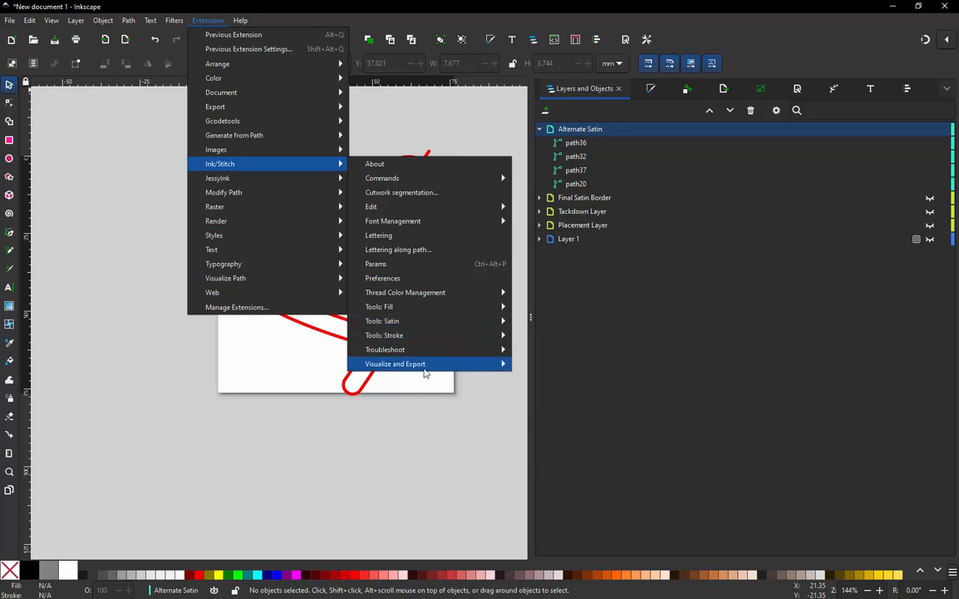
mouse_move(427, 371)
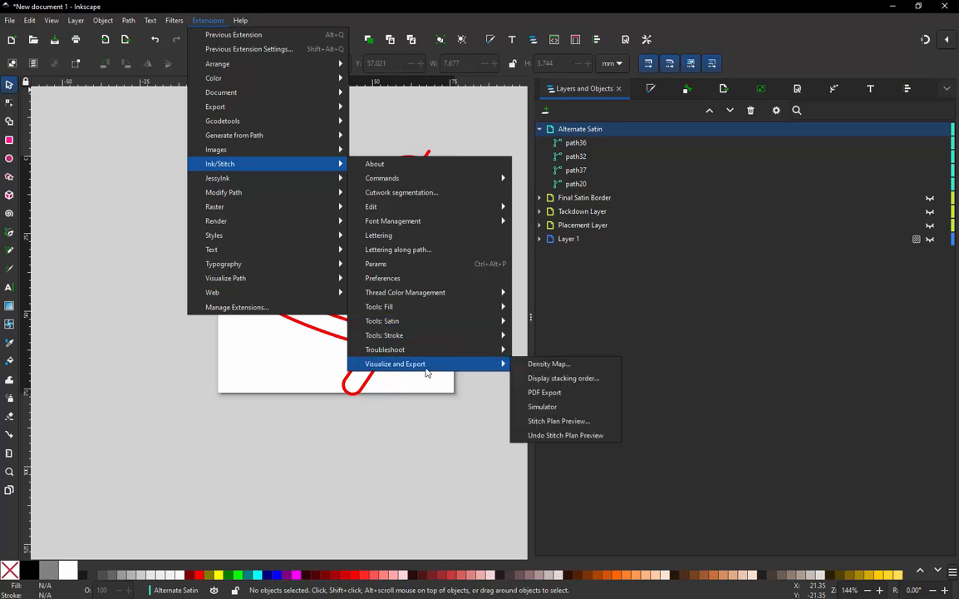
left_click(557, 408)
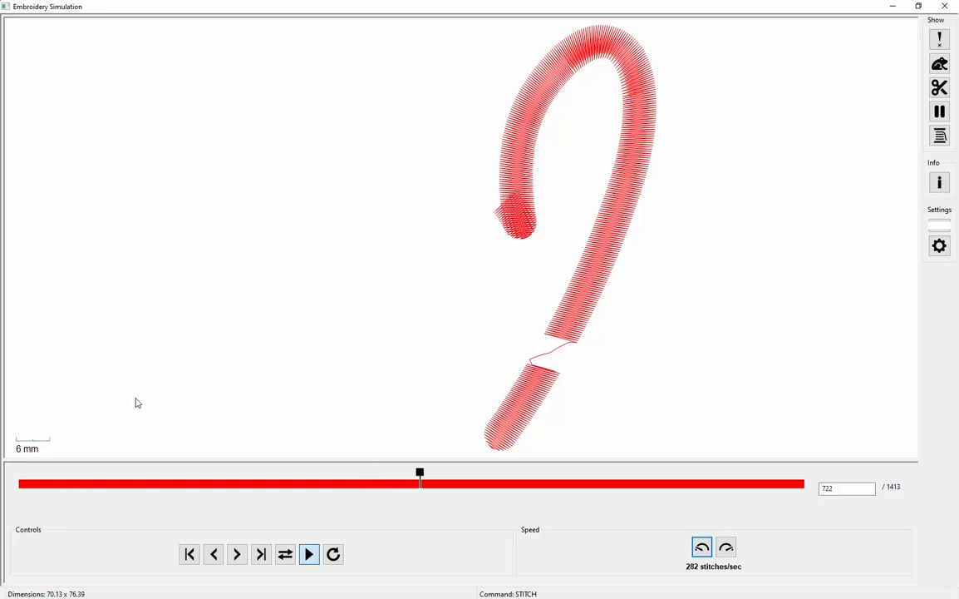
left_click(940, 64)
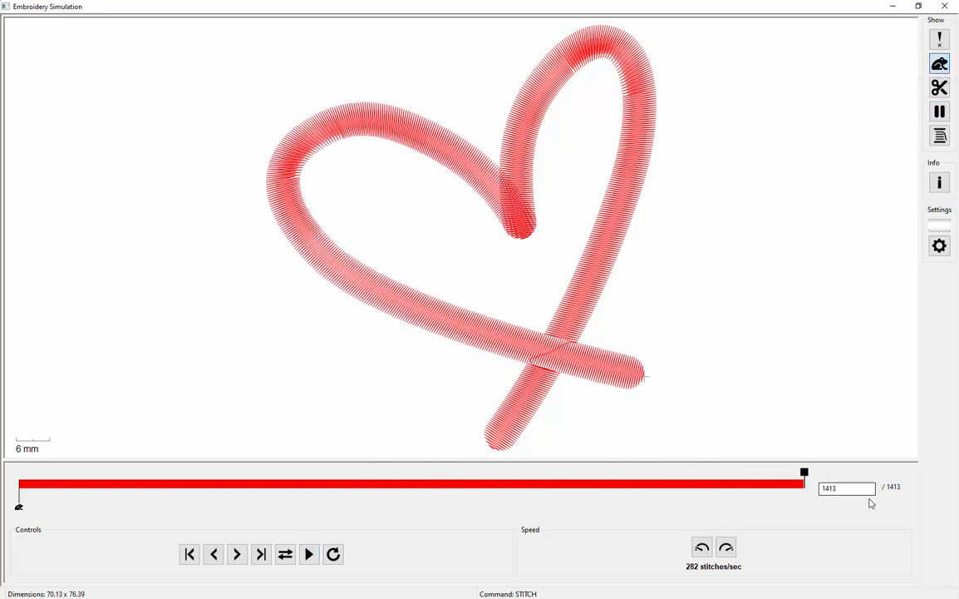
mouse_move(805, 472)
left_mouse_down()
mouse_move(658, 482)
mouse_move(114, 465)
mouse_move(32, 488)
mouse_move(86, 484)
mouse_move(71, 488)
mouse_move(84, 485)
mouse_move(76, 425)
mouse_move(316, 421)
mouse_move(440, 381)
mouse_move(833, 370)
mouse_move(671, 374)
mouse_move(795, 377)
left_mouse_up()
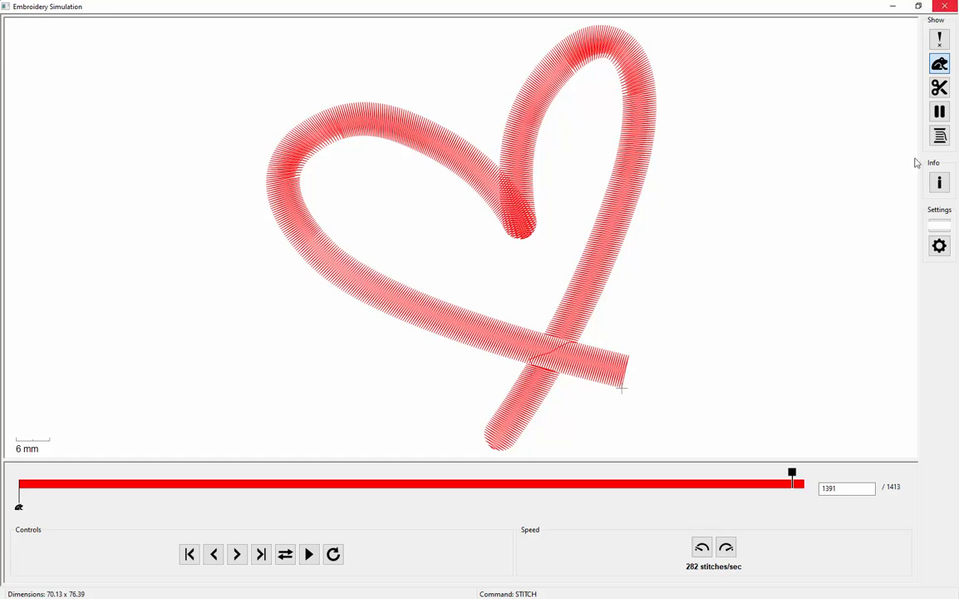
left_click(946, 7)
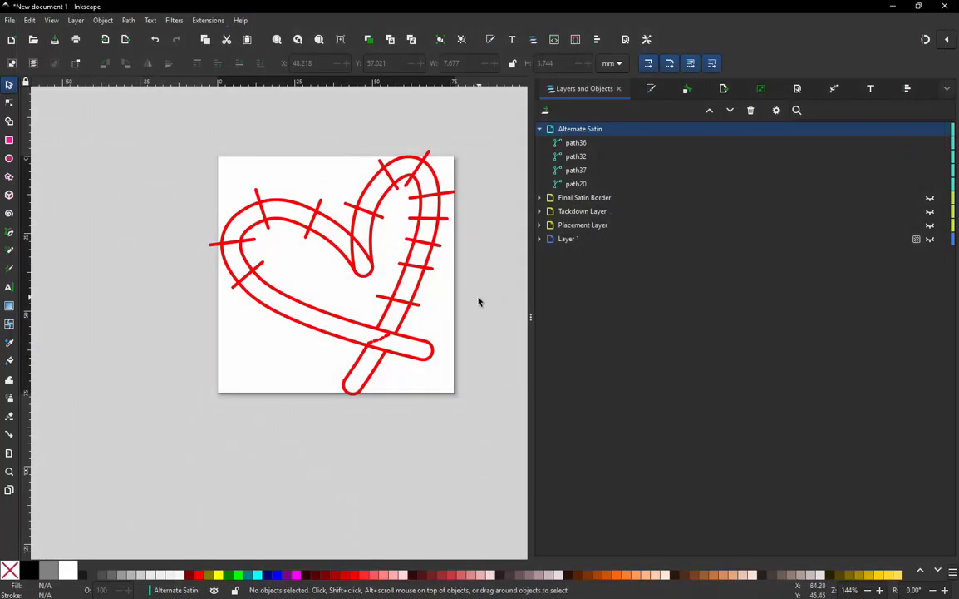
Step: Extend both rail ends of the lower section about 1 mm up into the crossing so they lie under the left half's satin
scroll(397, 343, "up", 2, "ctrl")
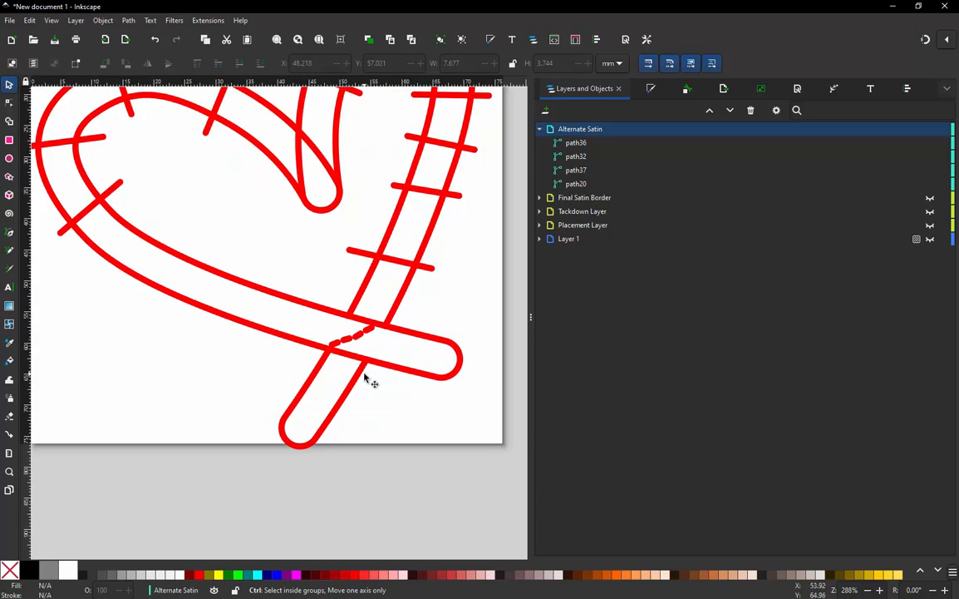
scroll(366, 379, "up", 3, "ctrl")
left_click(358, 373)
key("n")
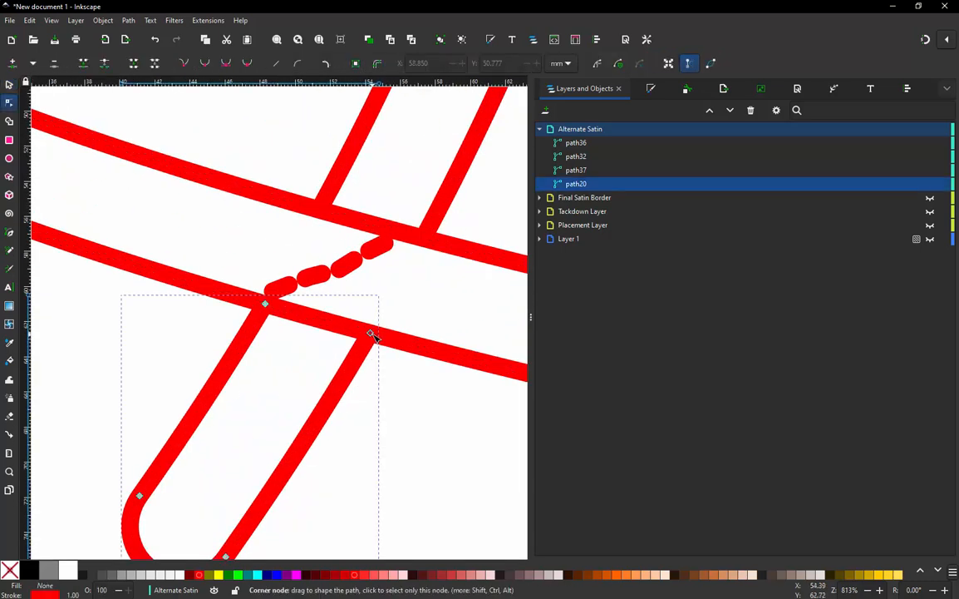
left_click_drag(377, 335, 387, 319)
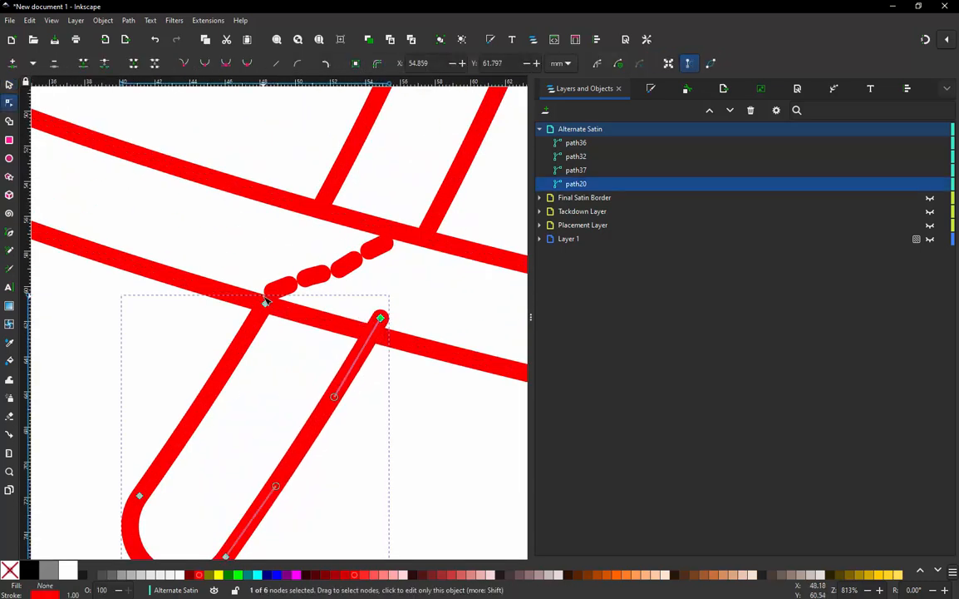
left_click_drag(265, 306, 276, 289)
Step: Extend both lower rail ends of the right half's upper section about 1 mm down into the crossing
left_click(334, 189)
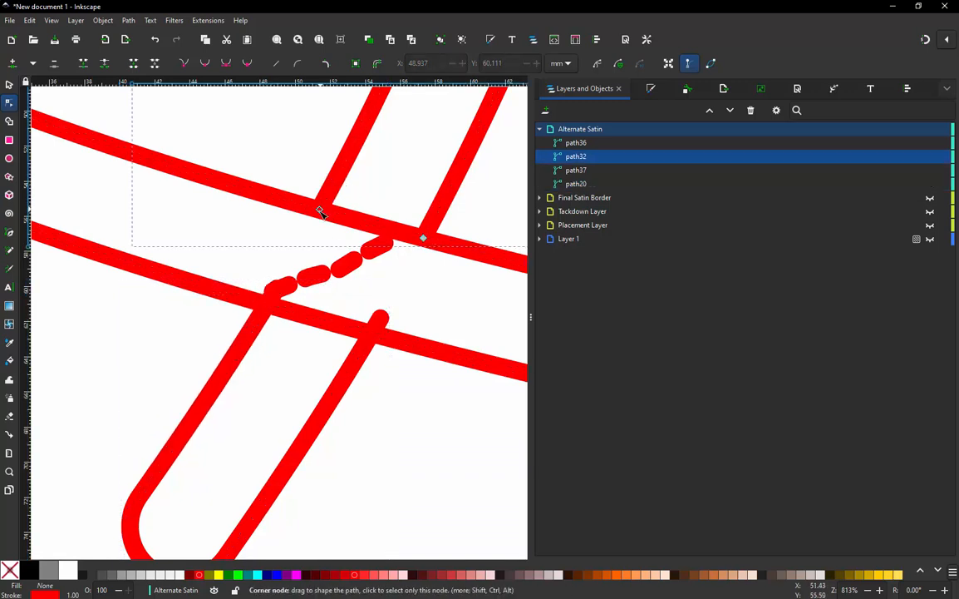
left_click_drag(318, 210, 312, 224)
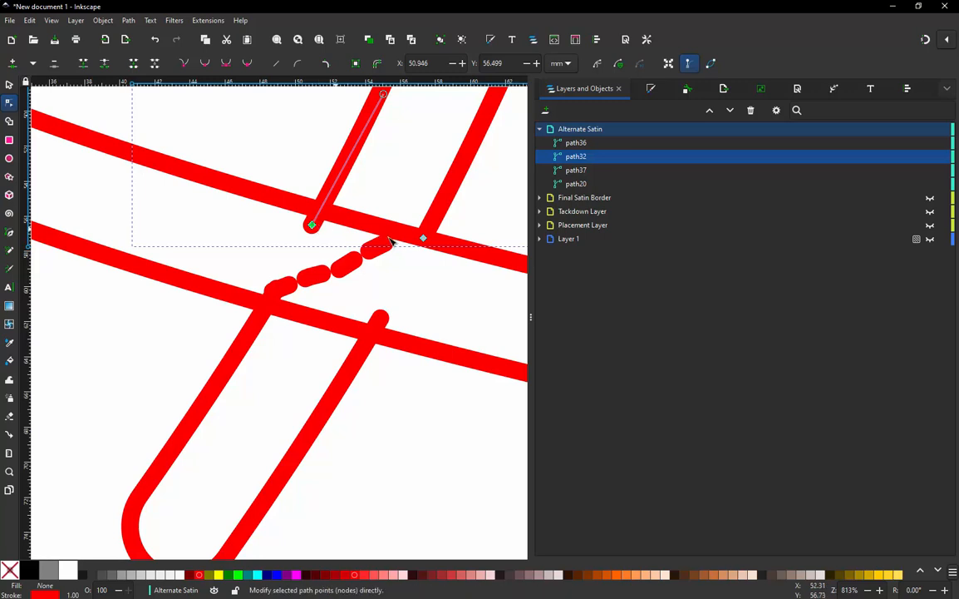
left_click_drag(425, 240, 415, 254)
scroll(443, 272, "down", 2)
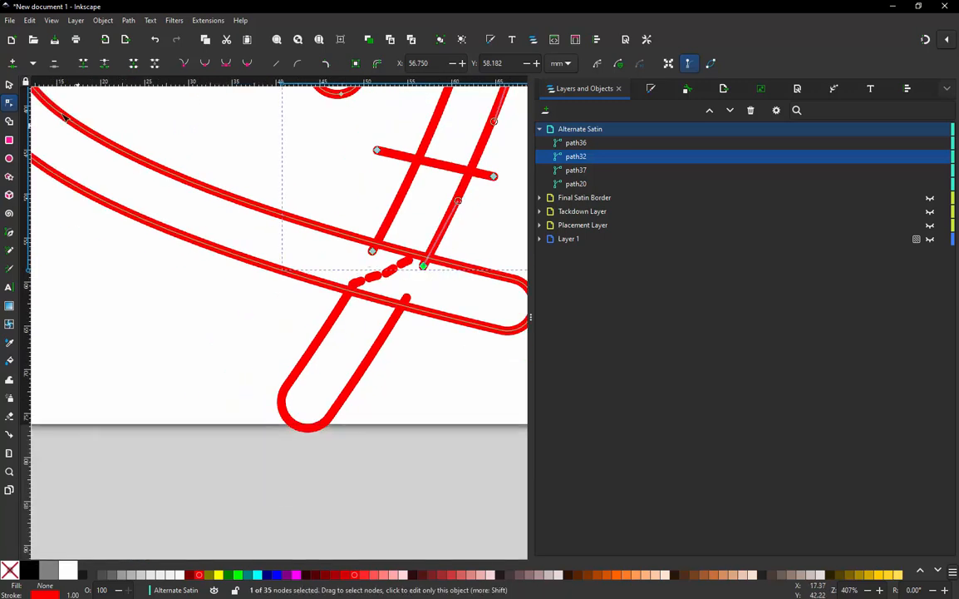
left_click(8, 85)
left_click(170, 399)
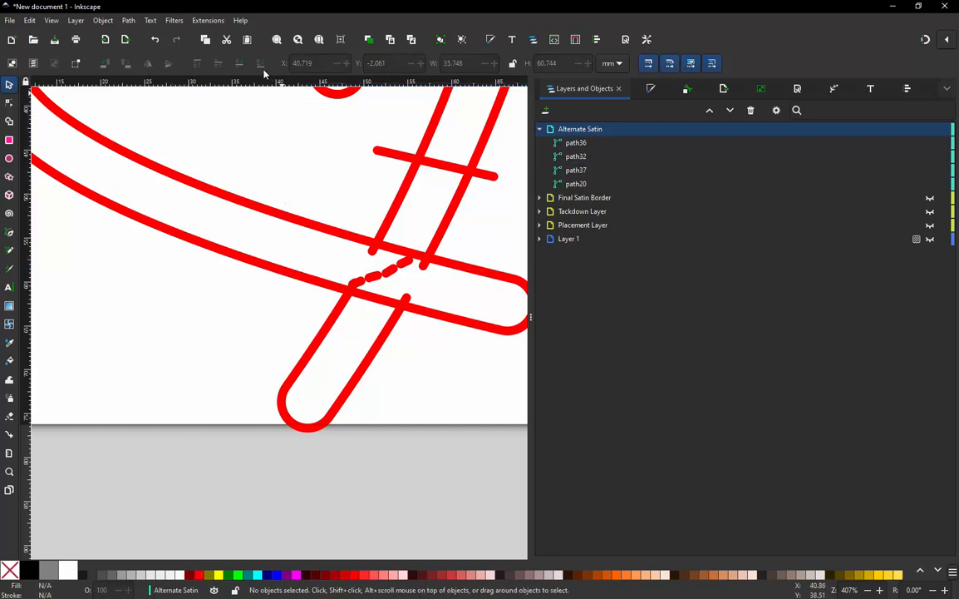
Step: Simulate the alternate heart's stitch-out through to the final stitch to check the extended ends at the crossing, then return to the whole design
left_click(207, 20)
mouse_move(235, 163)
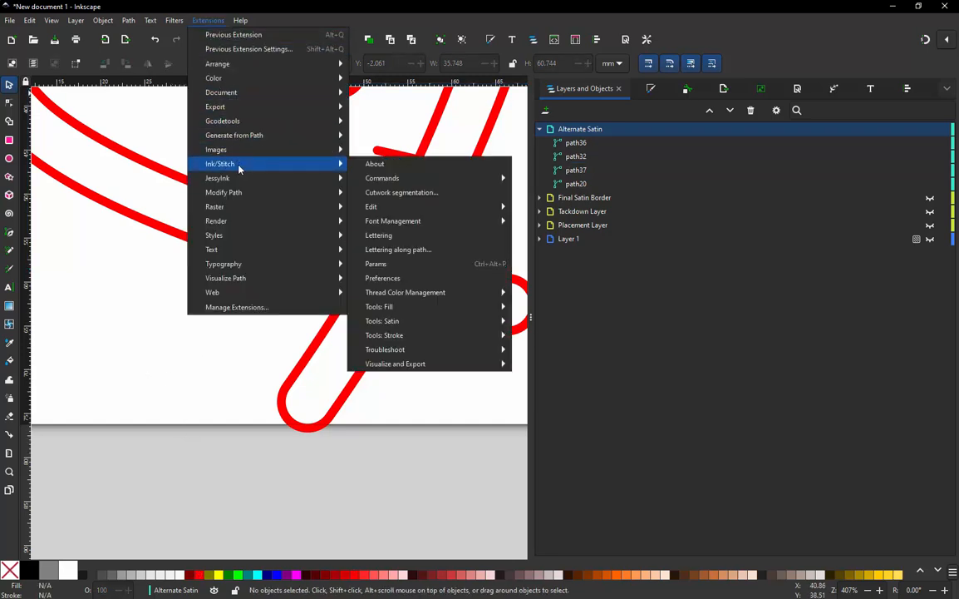
mouse_move(430, 363)
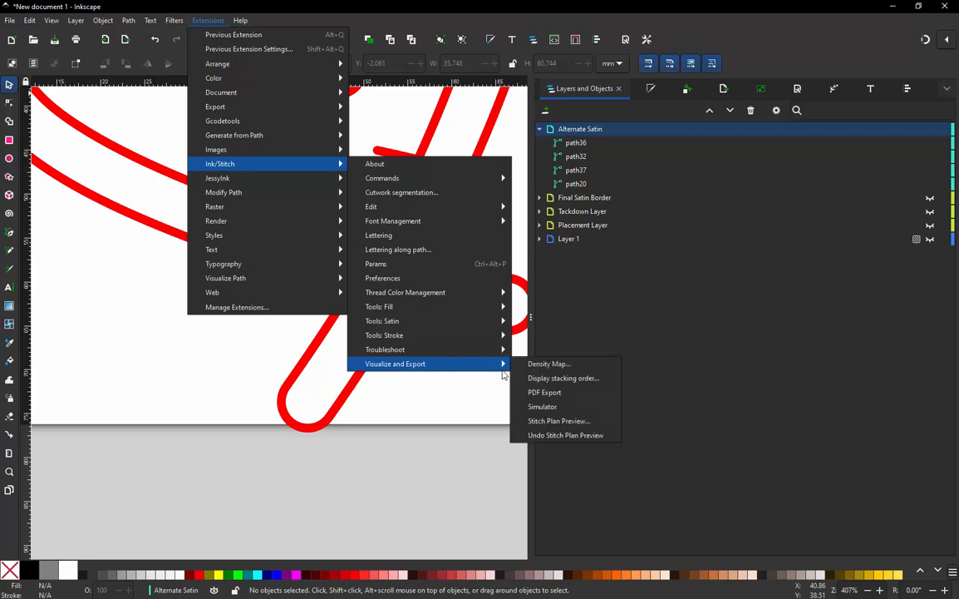
left_click(543, 406)
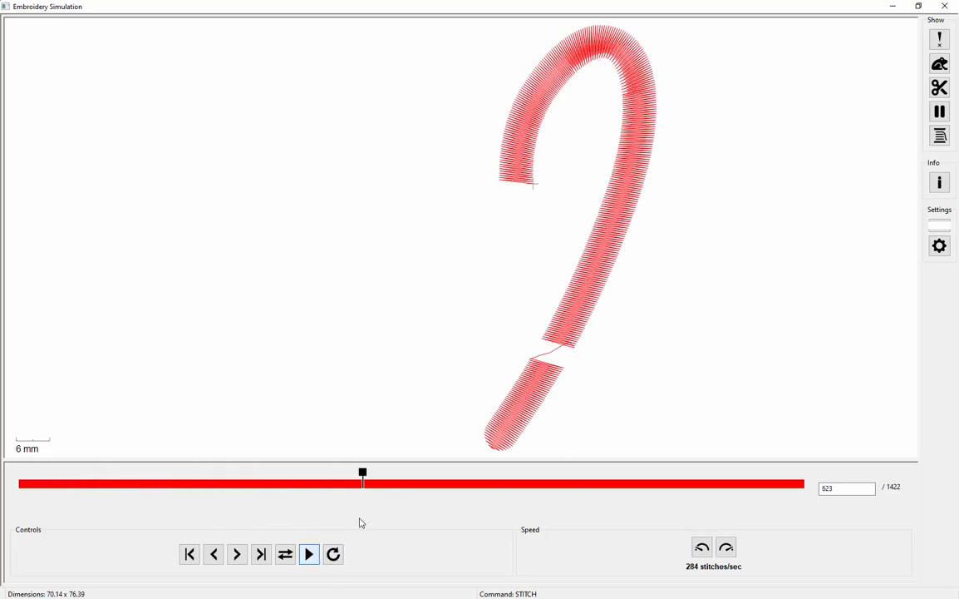
left_click_drag(370, 479, 823, 442)
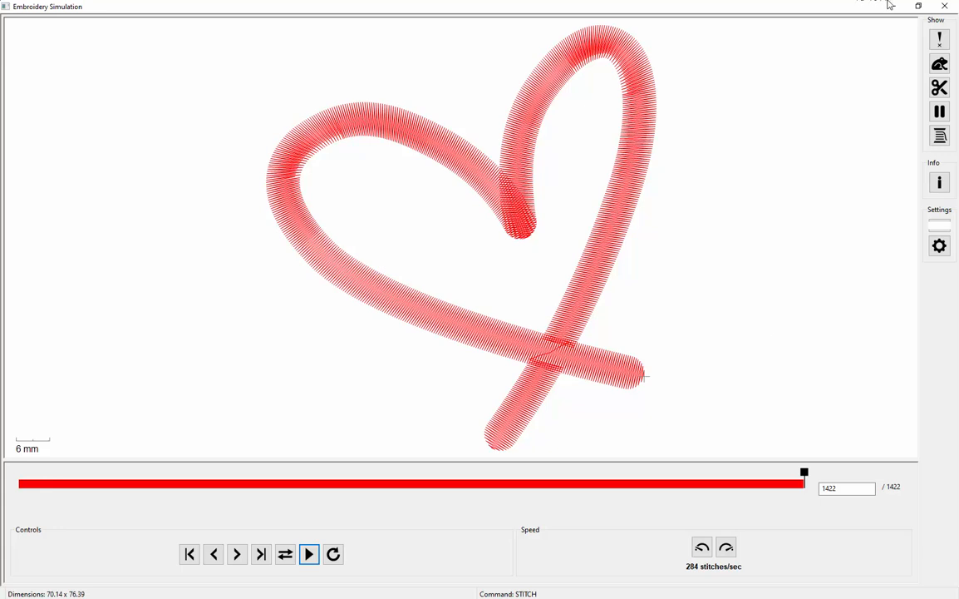
left_click(945, 5)
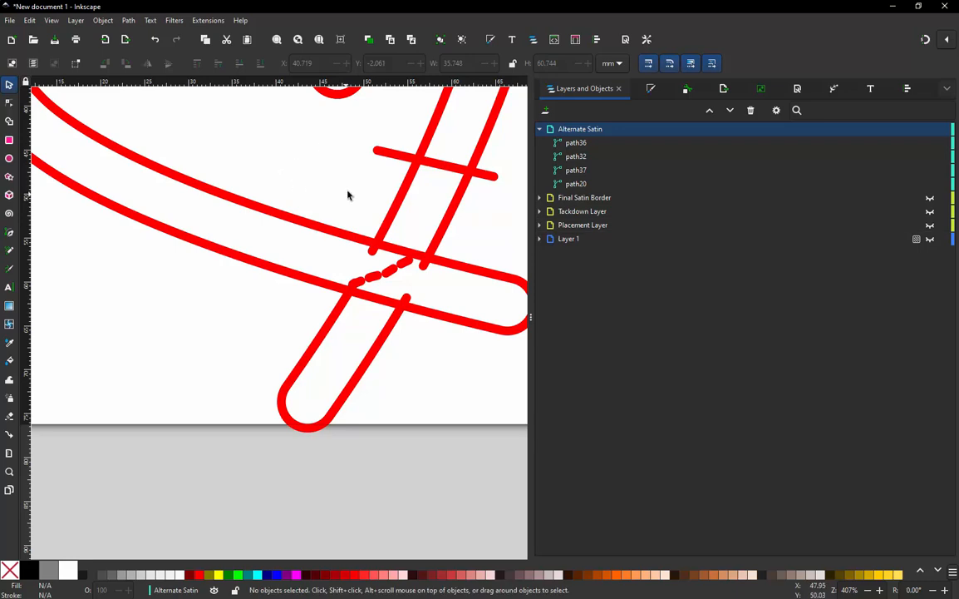
scroll(372, 215, "down", 4)
scroll(373, 147, "up", 2)
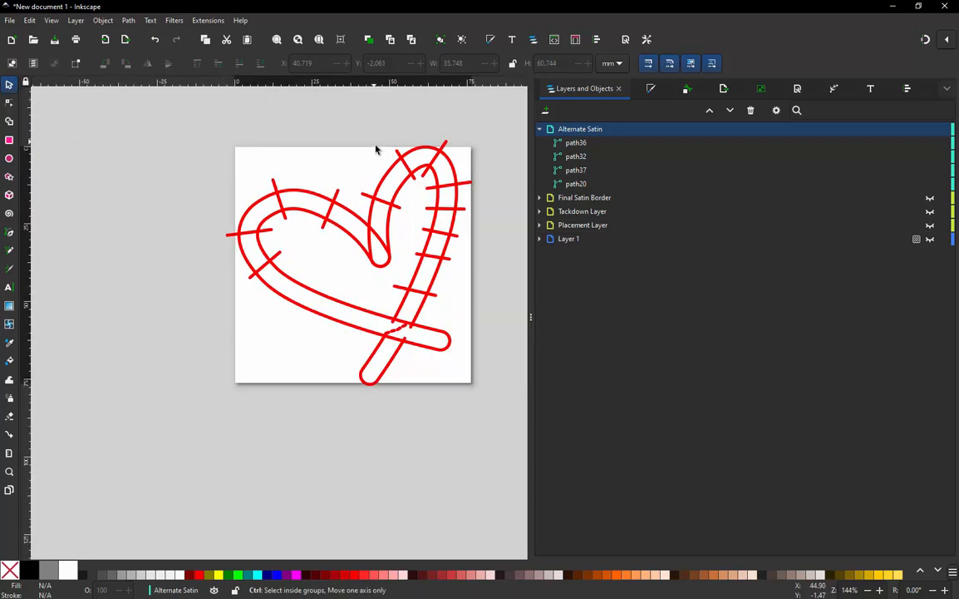